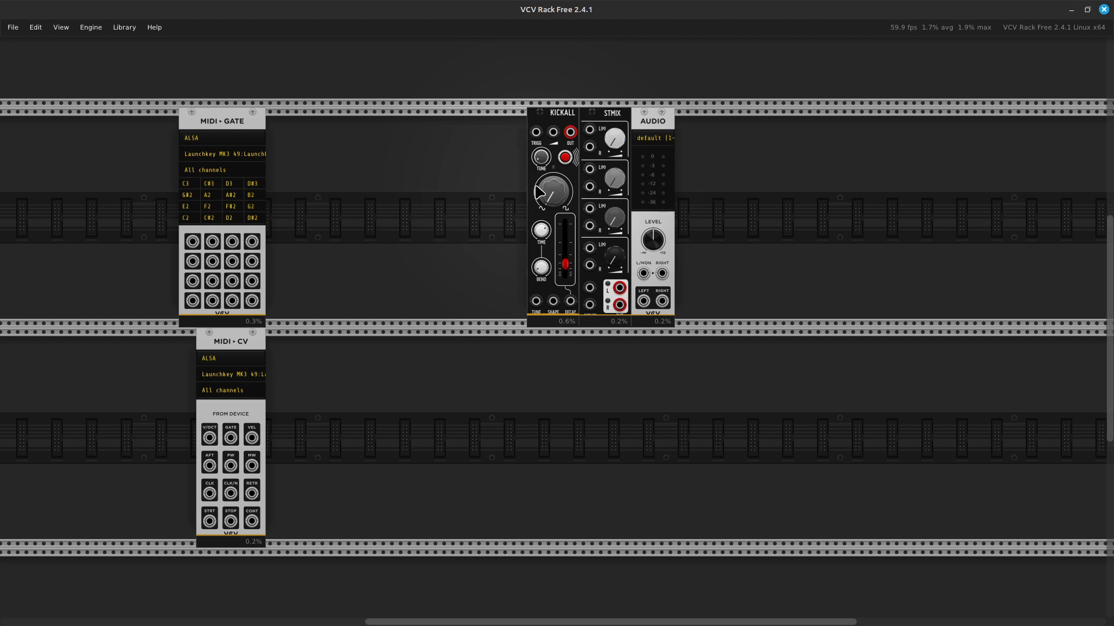
Step: Patch the Kickall's kick output to the STMix left aux input with a red cable
scroll(537, 187, "up", 2)
scroll(538, 189, "up", 2)
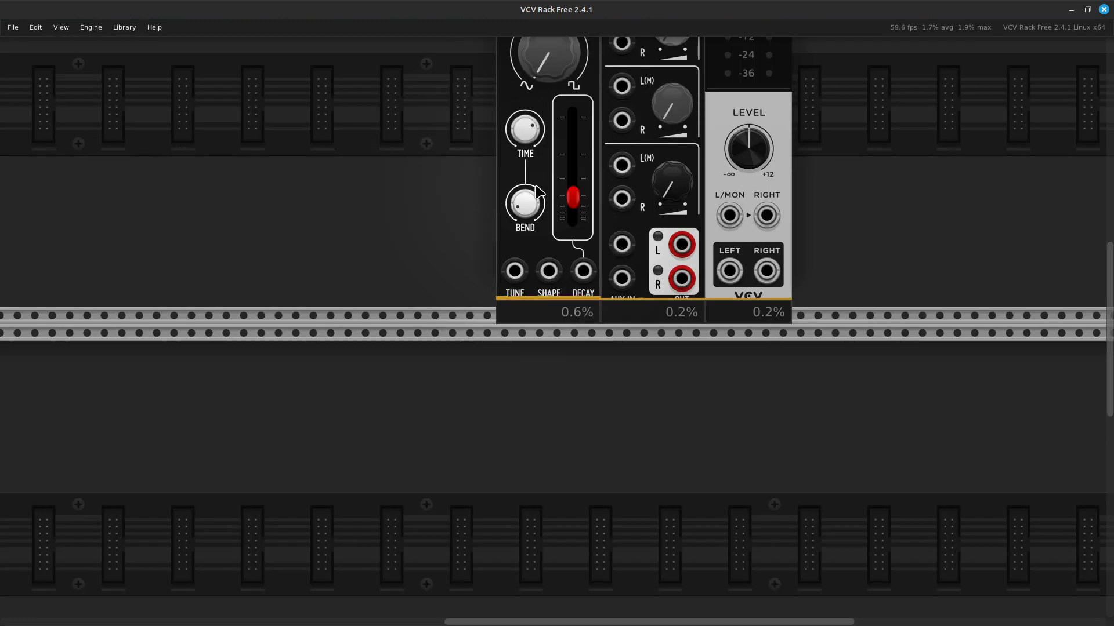
scroll(537, 187, "up", 5)
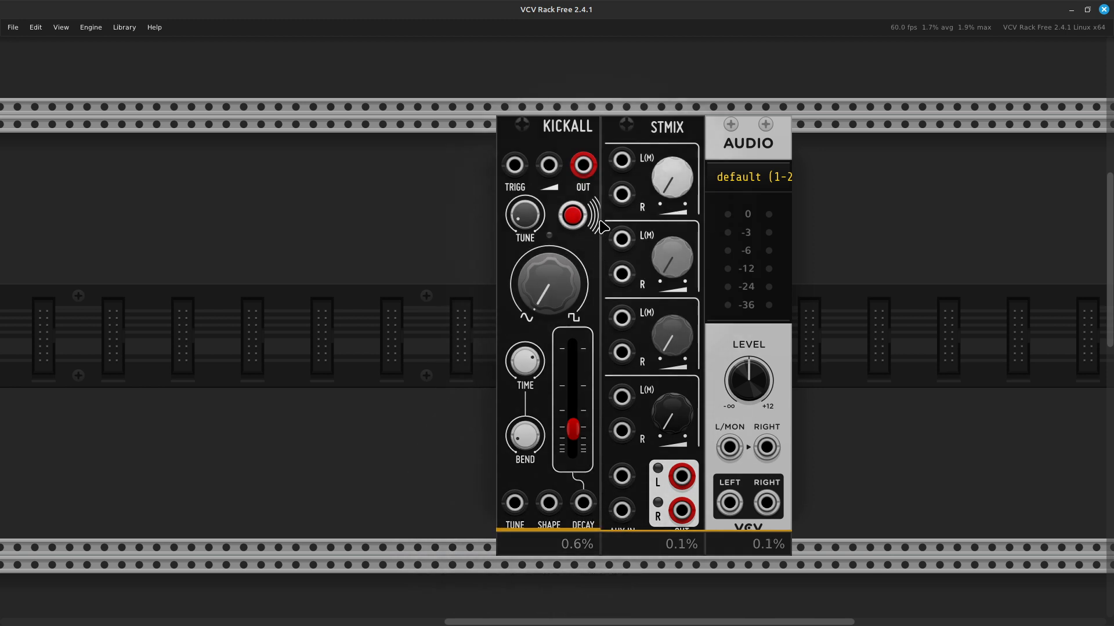
right_click(585, 172)
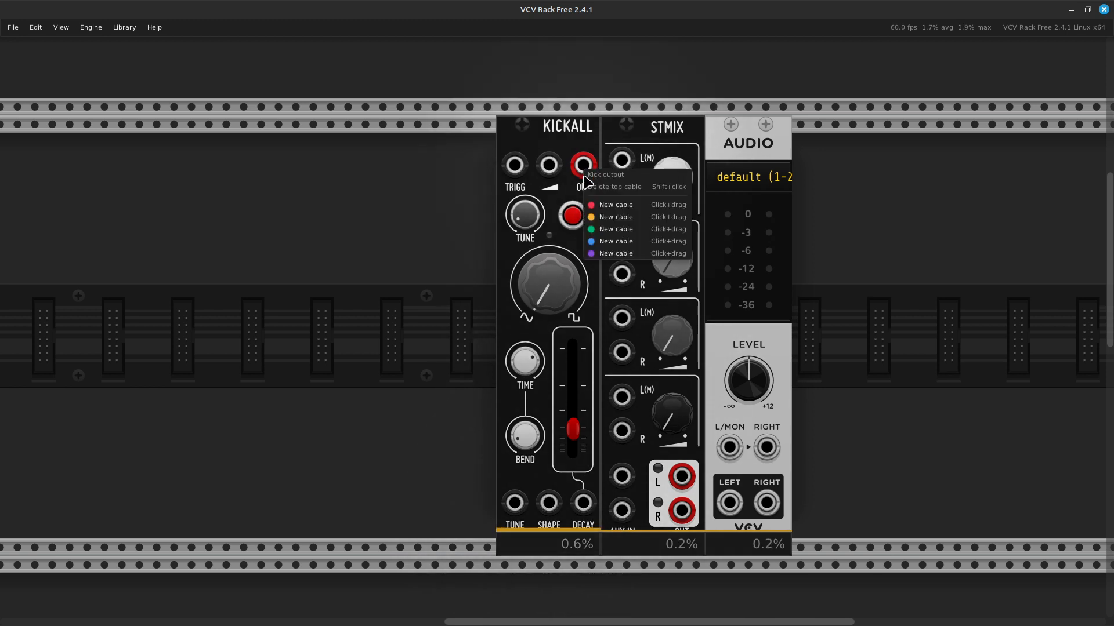
left_click_drag(609, 210, 635, 478)
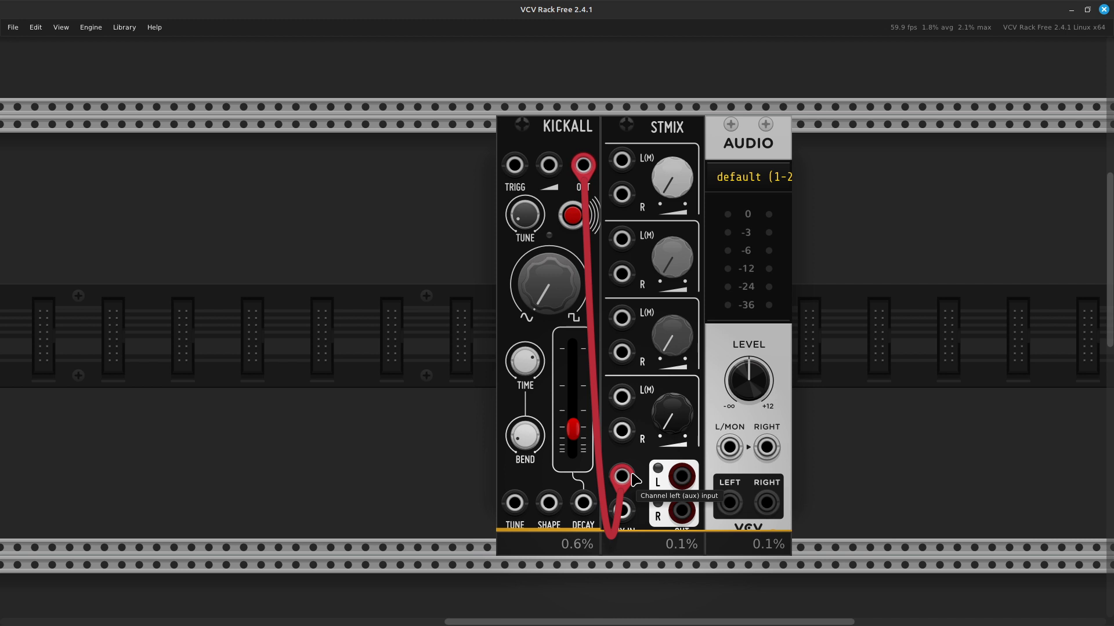
left_click_drag(636, 479, 634, 479)
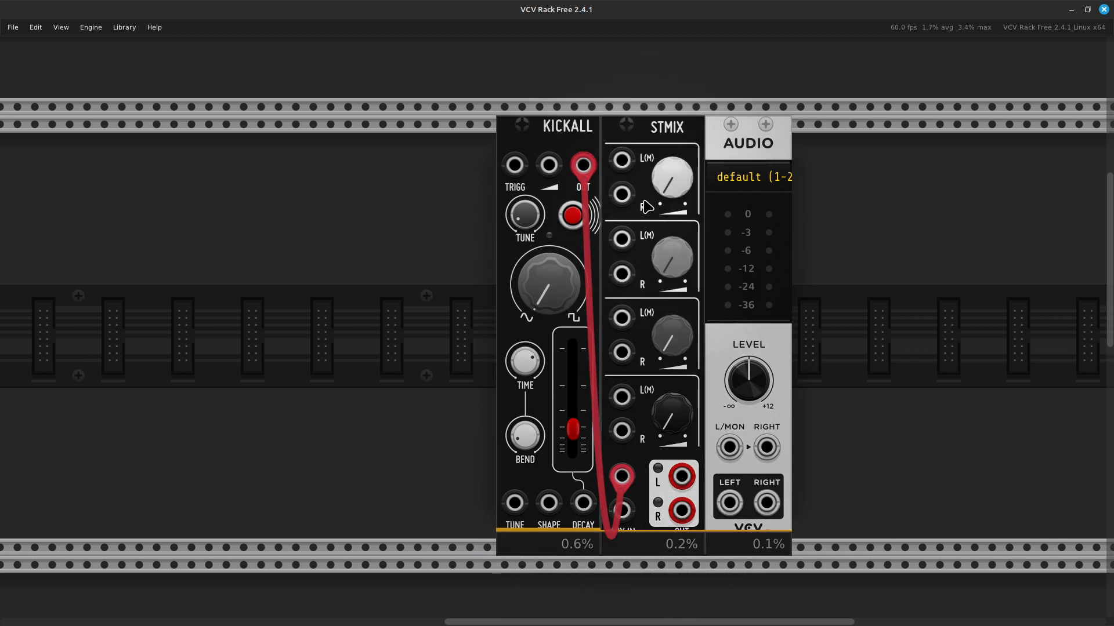
Step: Patch the STMix left and right outputs to the Audio module's L/MON and RIGHT inputs with red cables
mouse_move(661, 174)
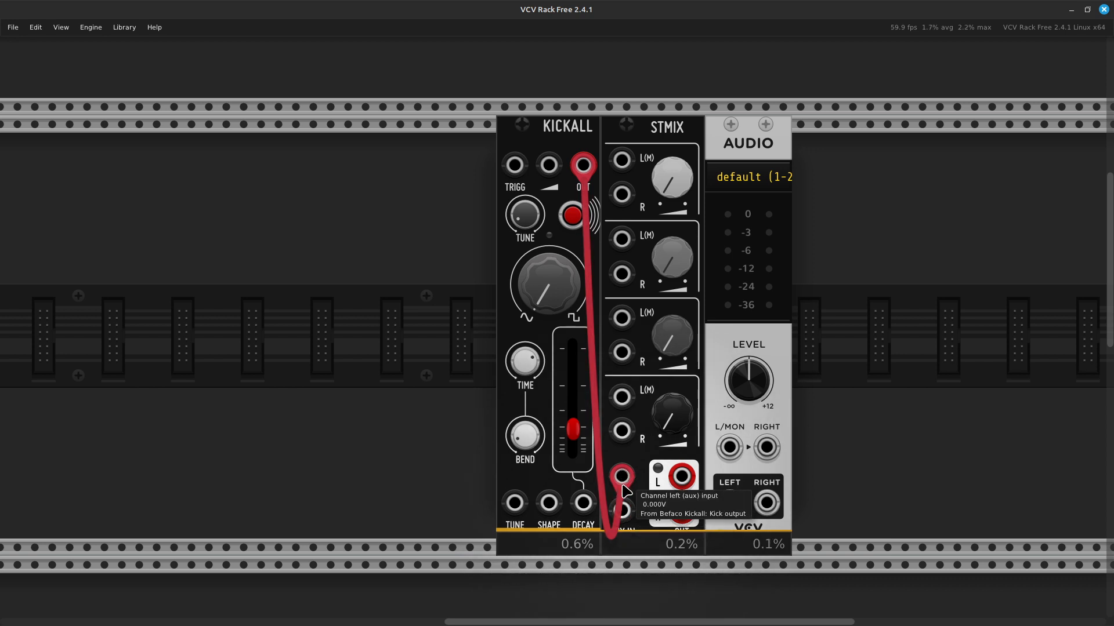
right_click(681, 486)
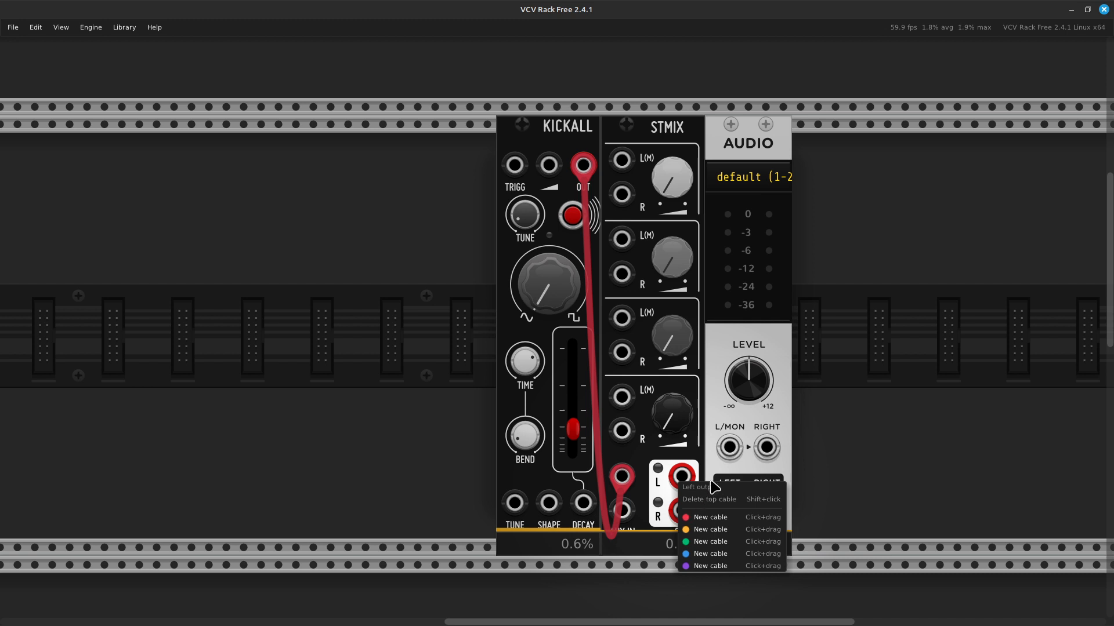
left_click_drag(690, 518, 725, 455)
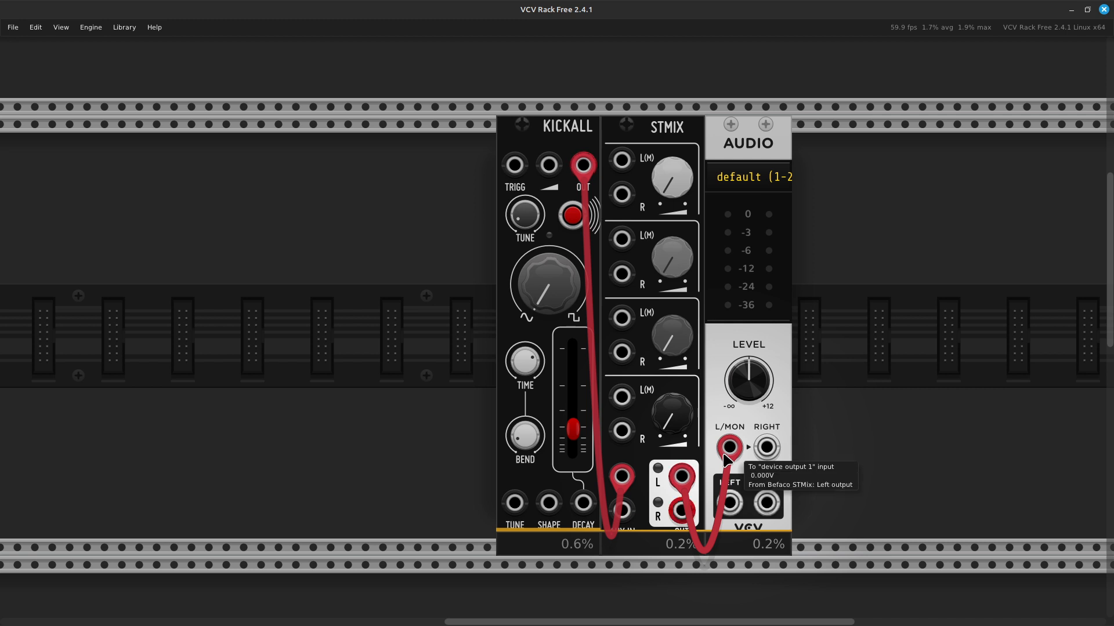
right_click(682, 513)
left_click_drag(699, 548, 766, 457)
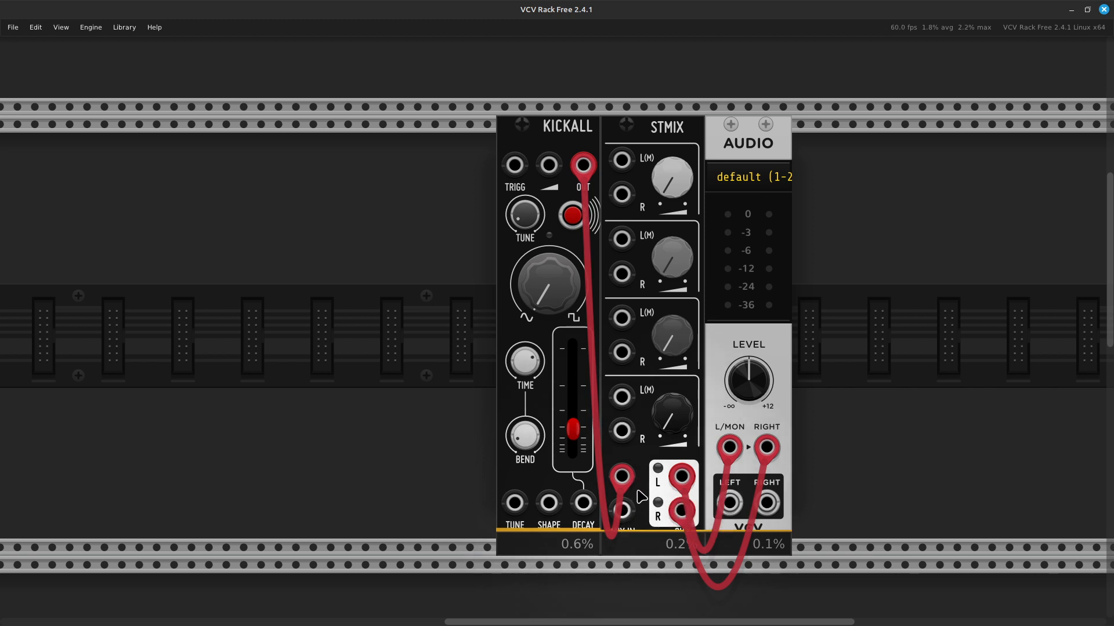
Step: Trigger the Kickall manually three times to audition the kick sound
left_click(571, 219)
left_click(571, 219)
left_click(571, 219)
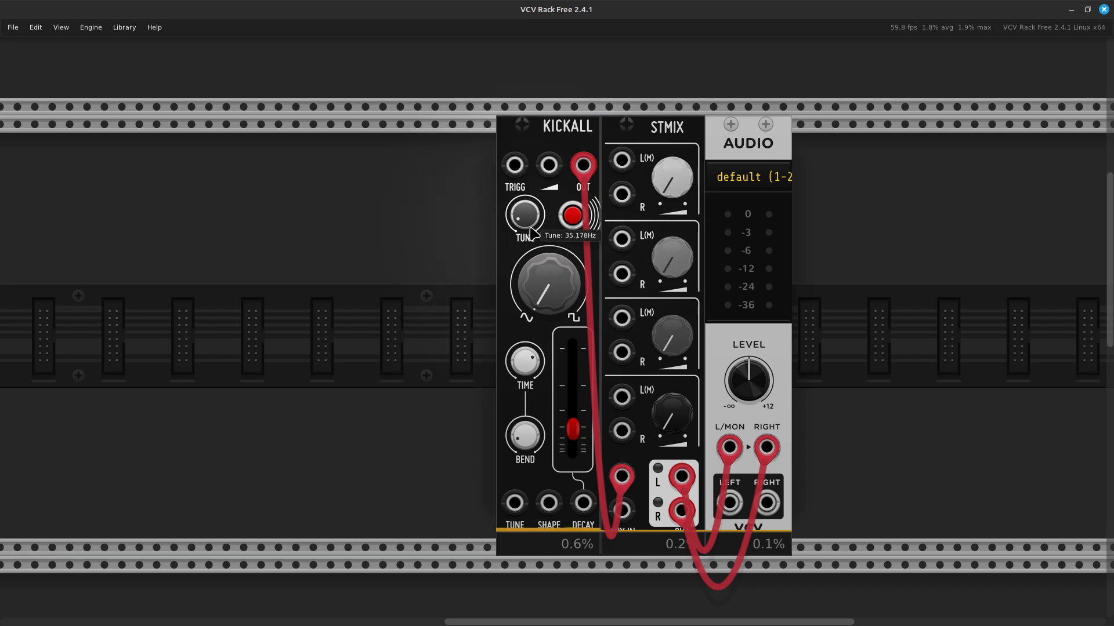
mouse_move(532, 227)
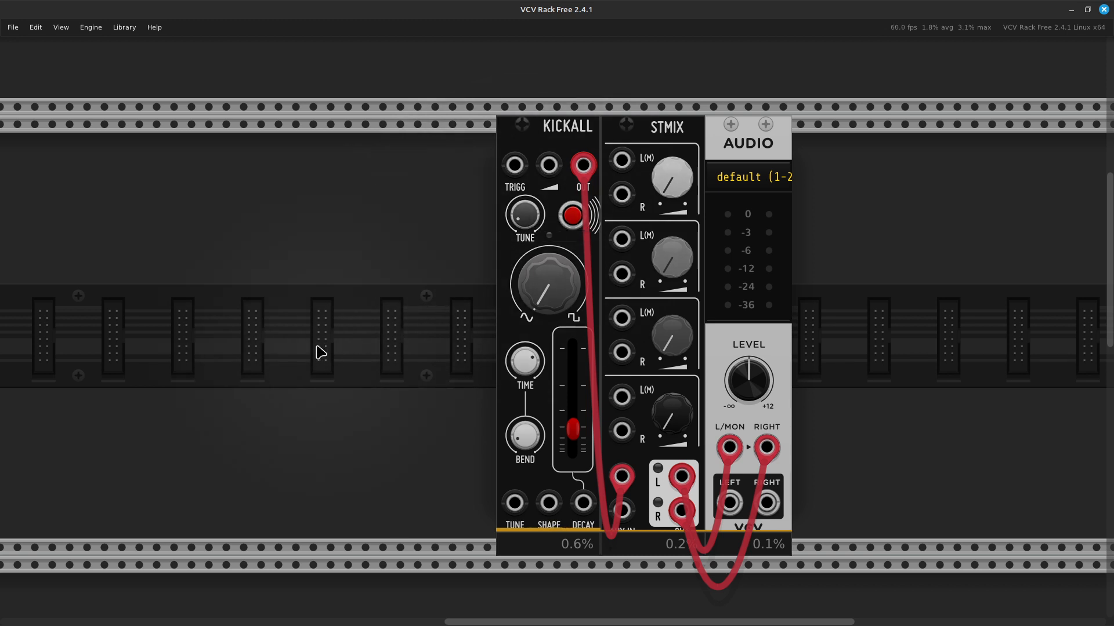
Step: Move the MIDI-GATE module near the Kickall, leaving a small gap, and place MIDI-CV directly beneath MIDI-GATE
scroll(352, 339, "left", 5)
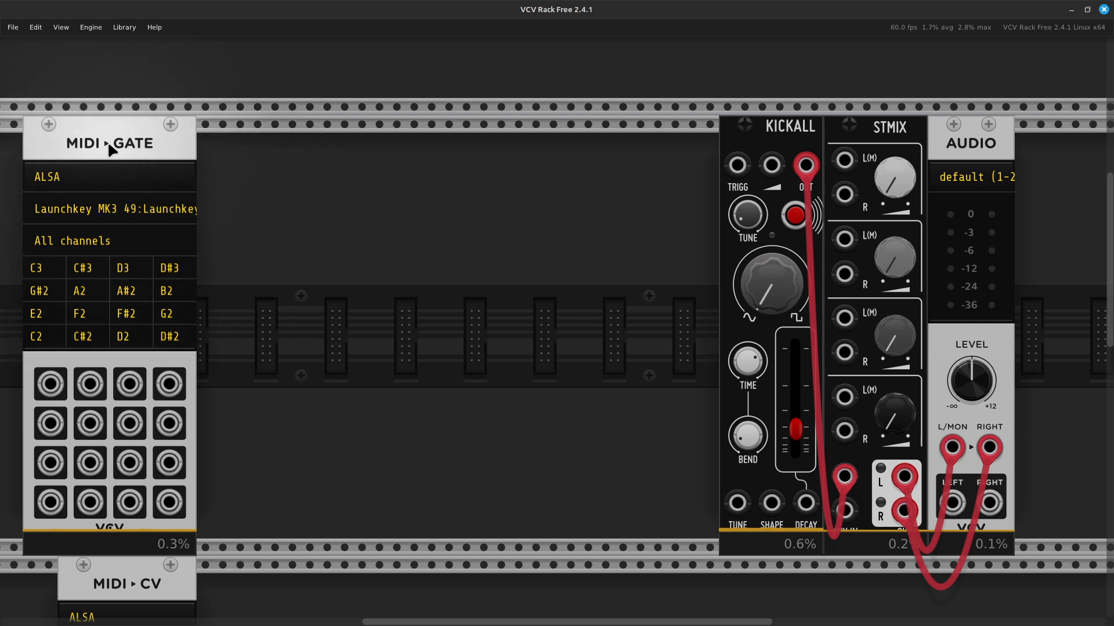
left_click_drag(129, 148, 580, 189)
scroll(390, 261, "down", 5)
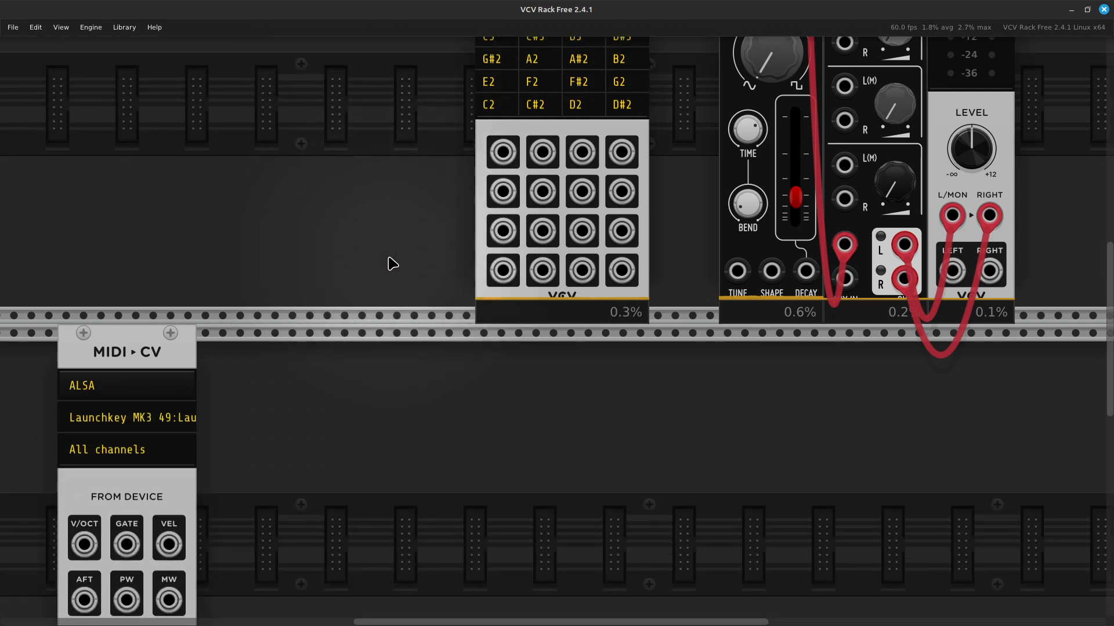
left_click_drag(136, 364, 576, 393)
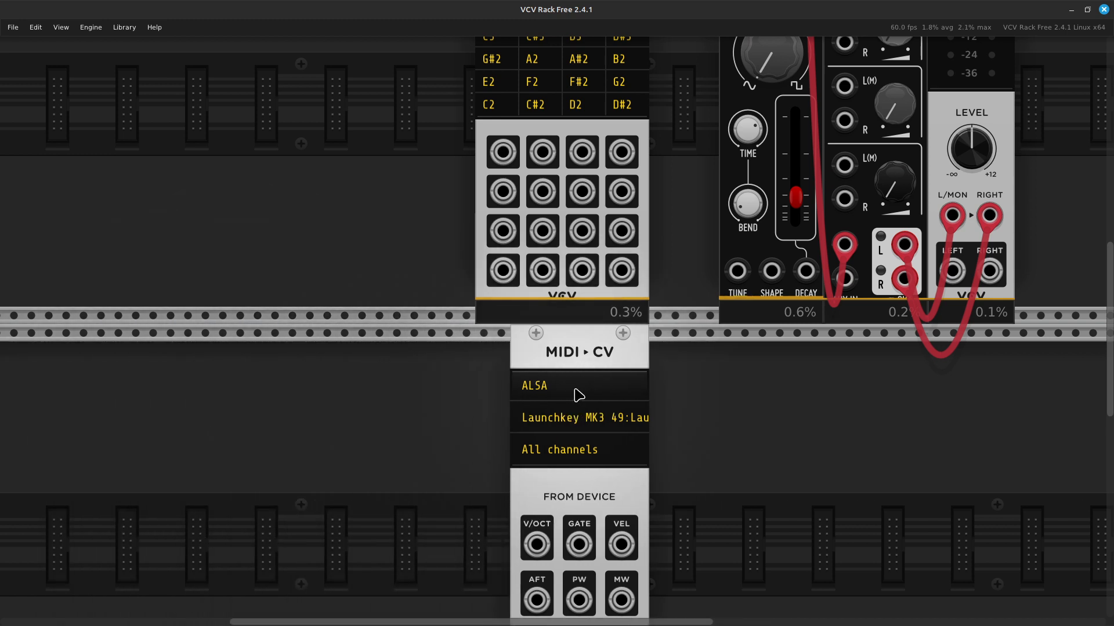
scroll(691, 418, "up", 4)
scroll(695, 419, "up", 2)
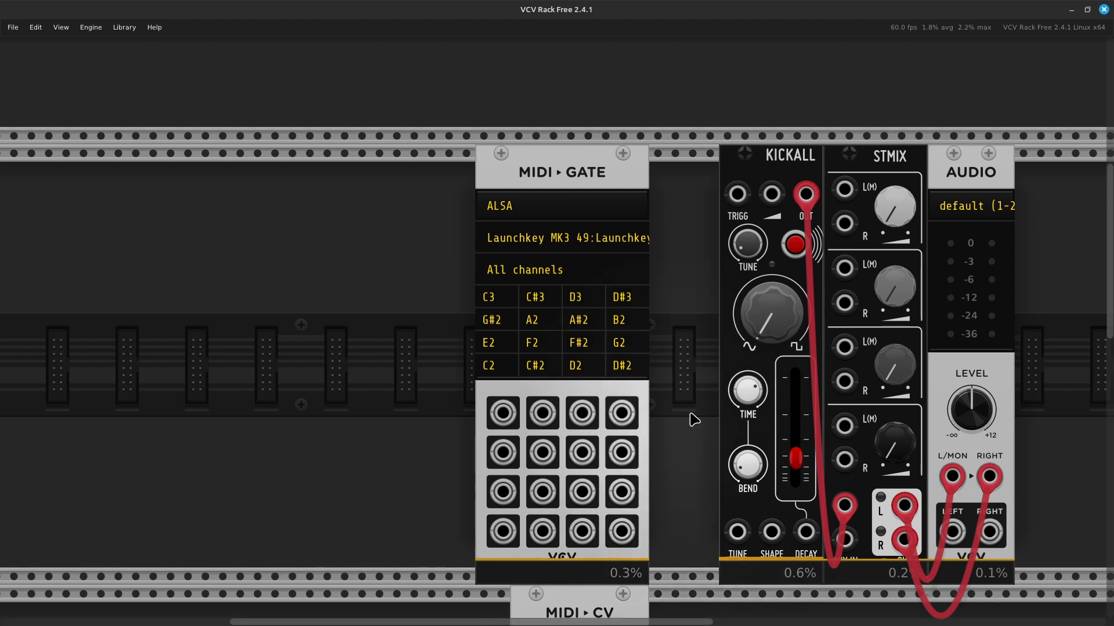
Step: Patch the MIDI-GATE gate 1 output for note C3 to the Kickall's trigger input with a green cable
scroll(695, 418, "right", 4)
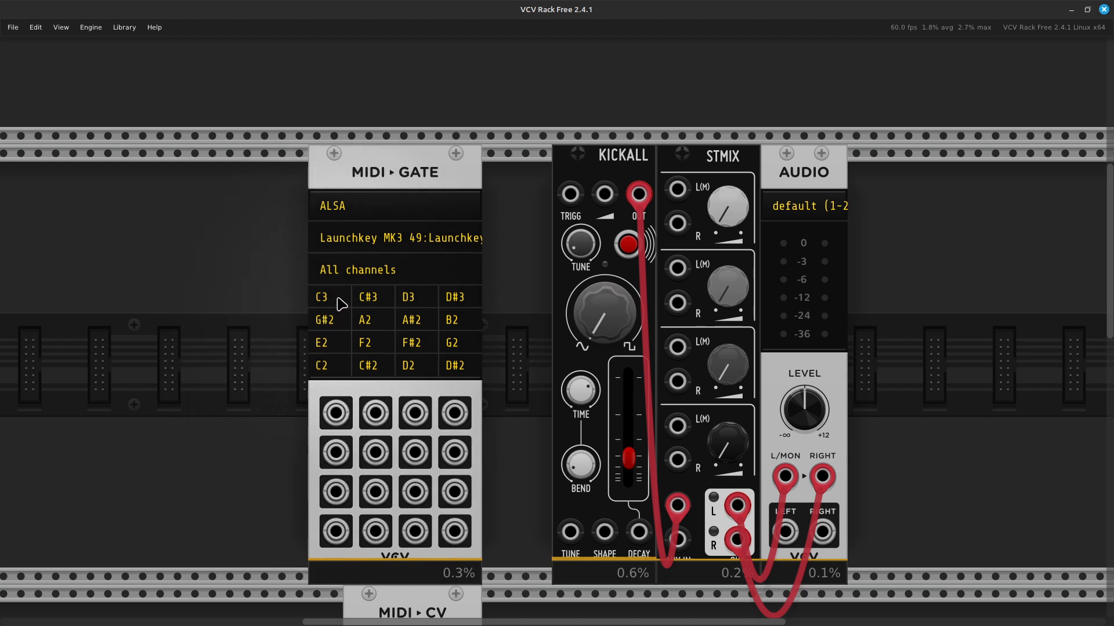
right_click(337, 414)
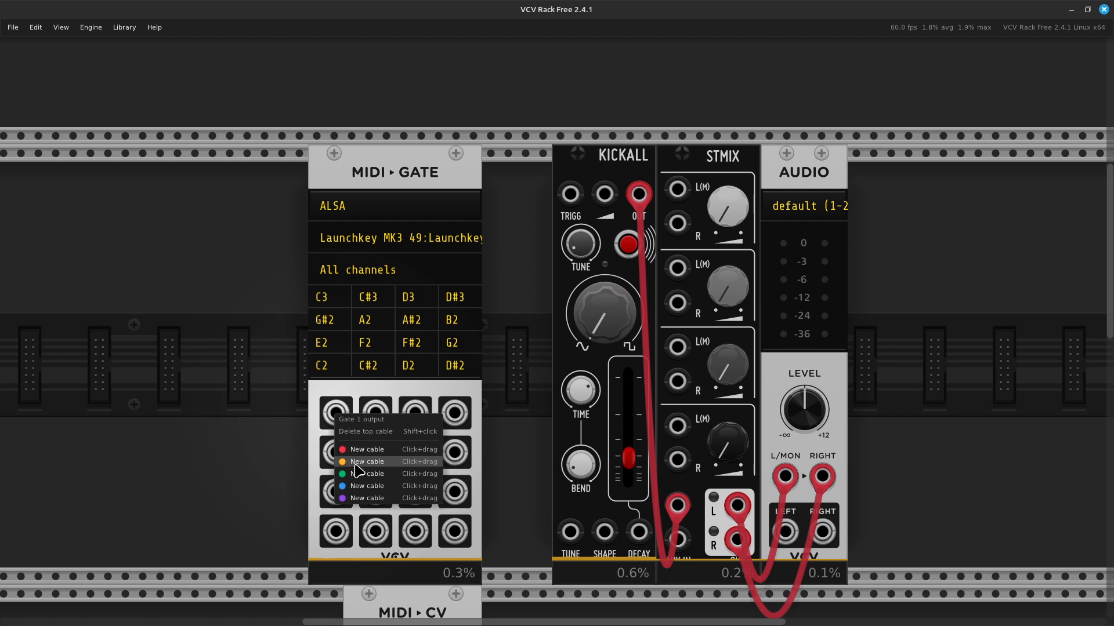
left_click_drag(360, 473, 570, 207)
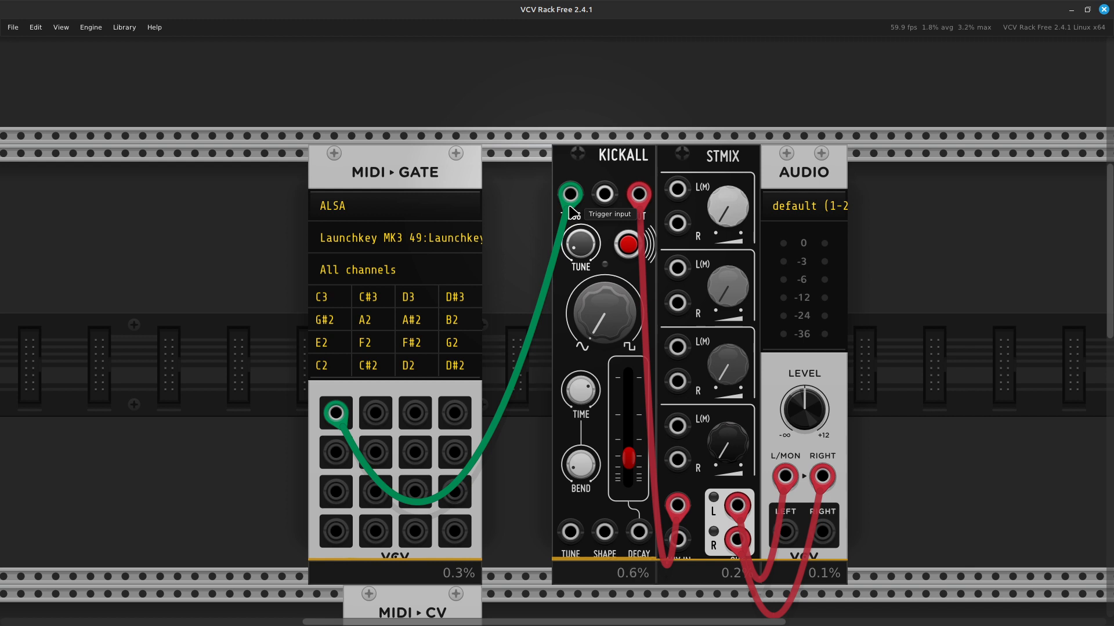
left_click_drag(570, 207, 570, 207)
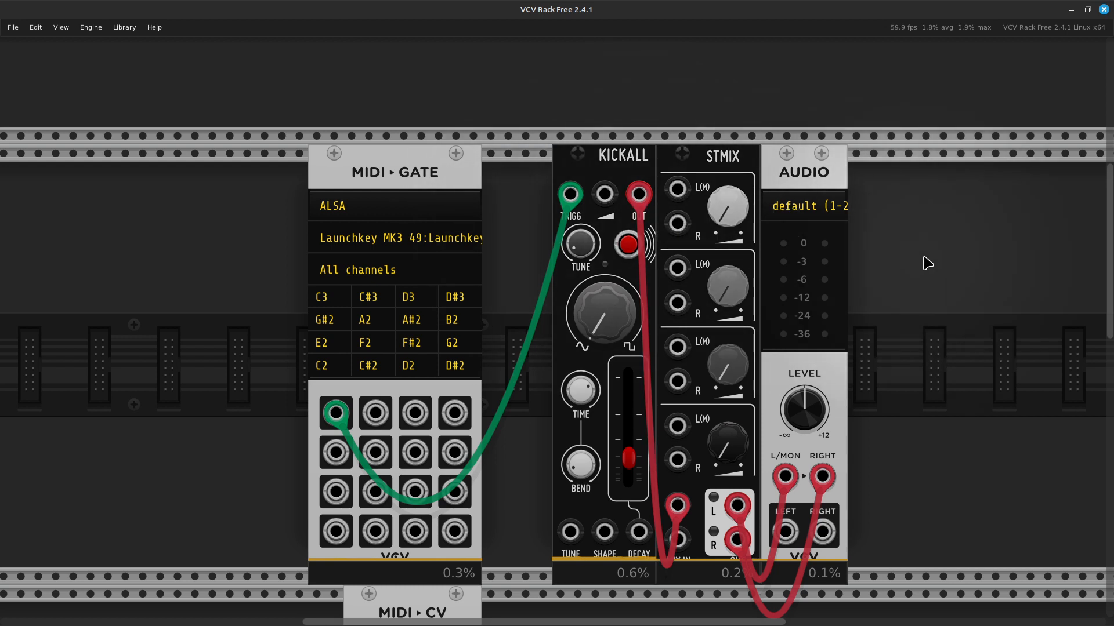
Step: Adjust the Kickall's tuning by raising the Tune knob and bringing it partway back down
scroll(927, 263, "right", 5)
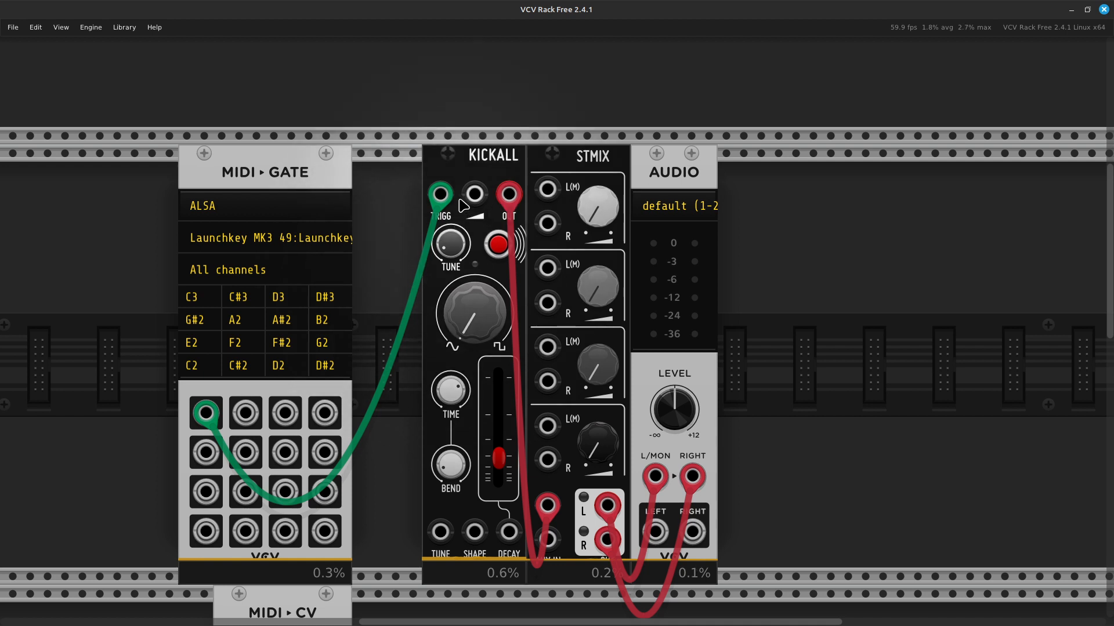
mouse_move(464, 244)
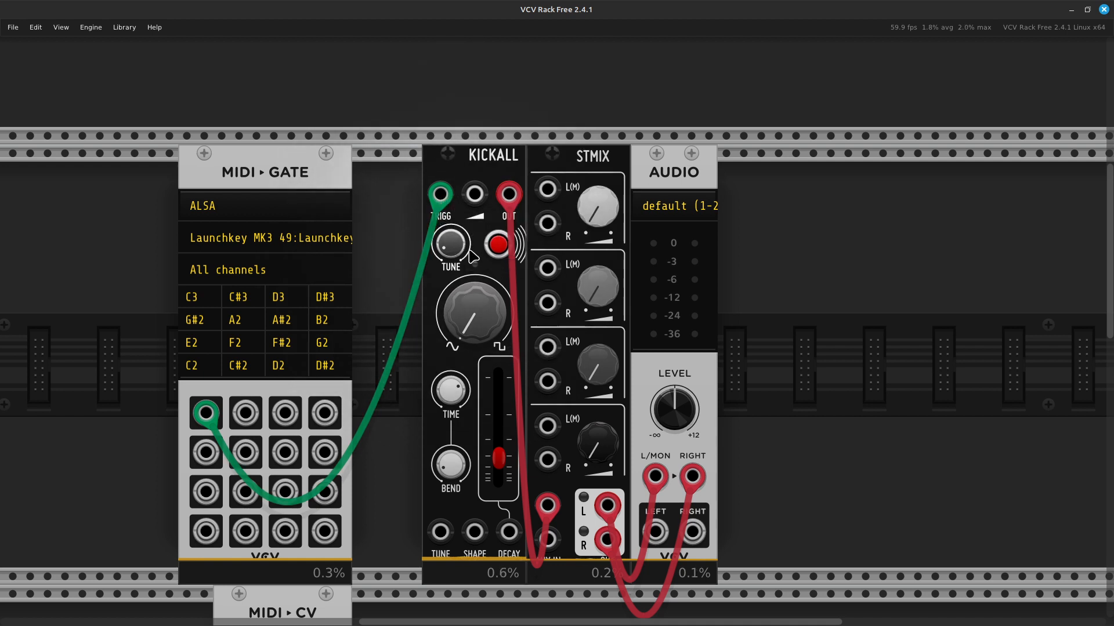
mouse_move(454, 262)
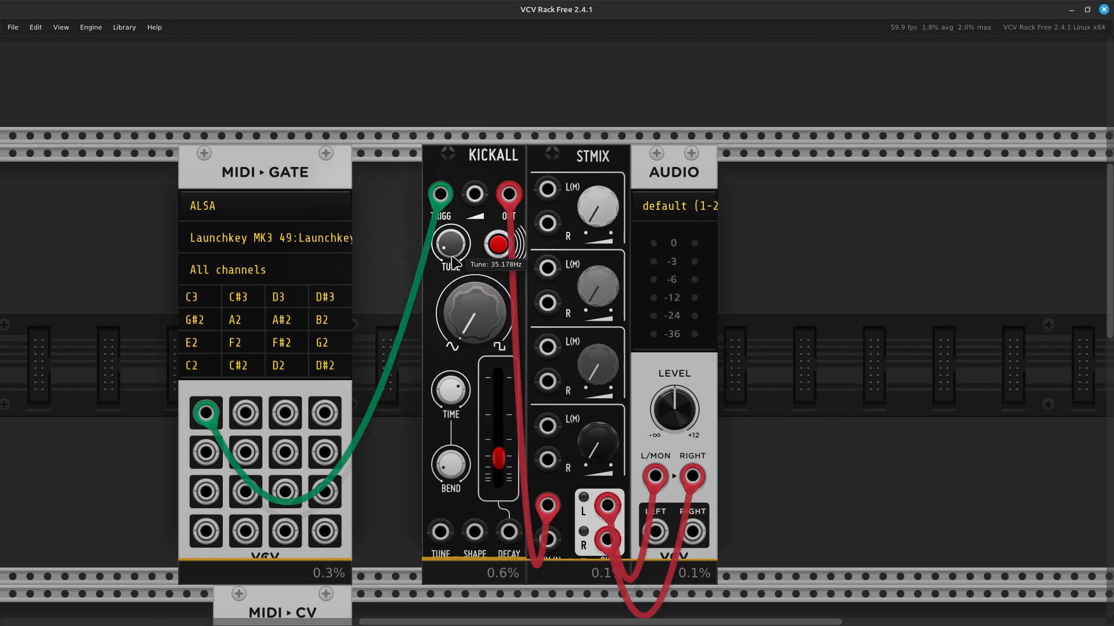
left_click_drag(447, 261, 447, 215)
left_click_drag(447, 216, 447, 236)
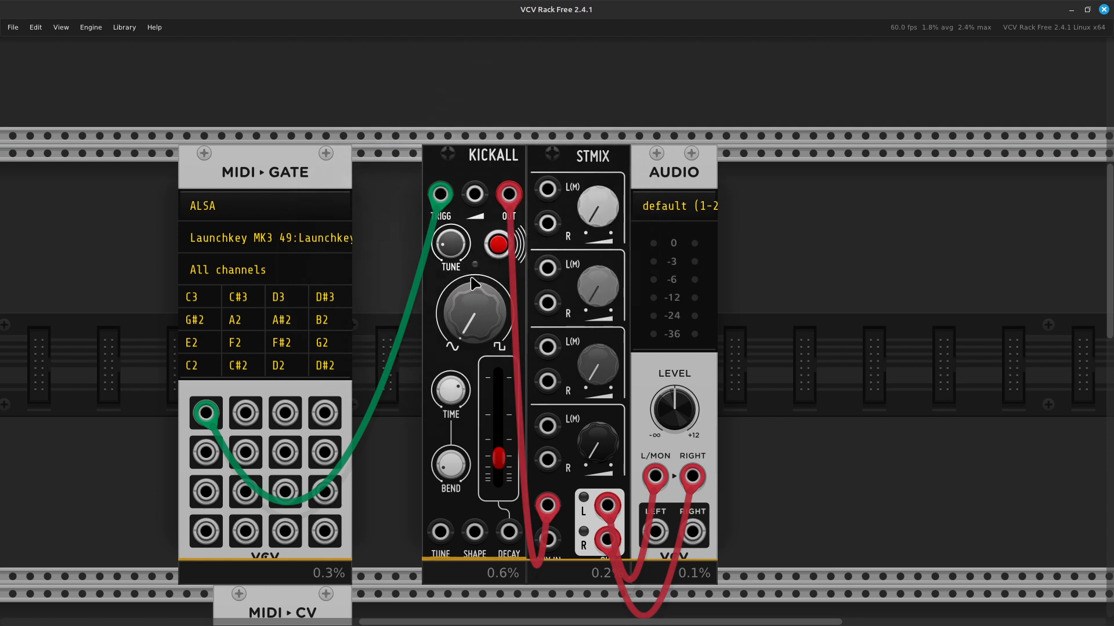
Step: Turn the Kickall's wave shape from pure sine towards square, to about 0.17
mouse_move(451, 396)
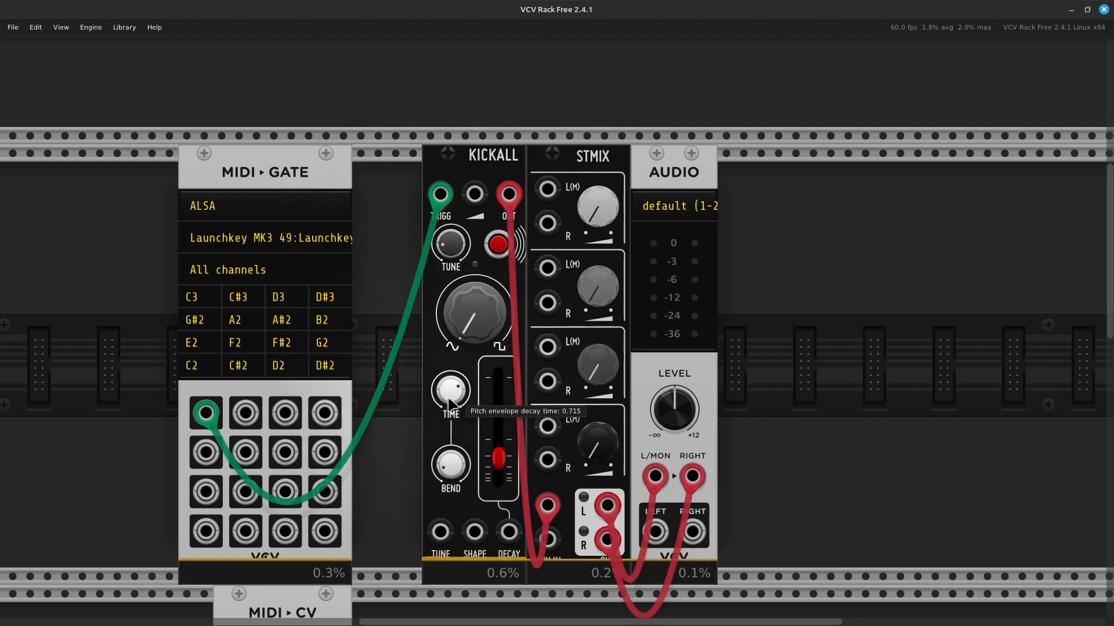
mouse_move(463, 346)
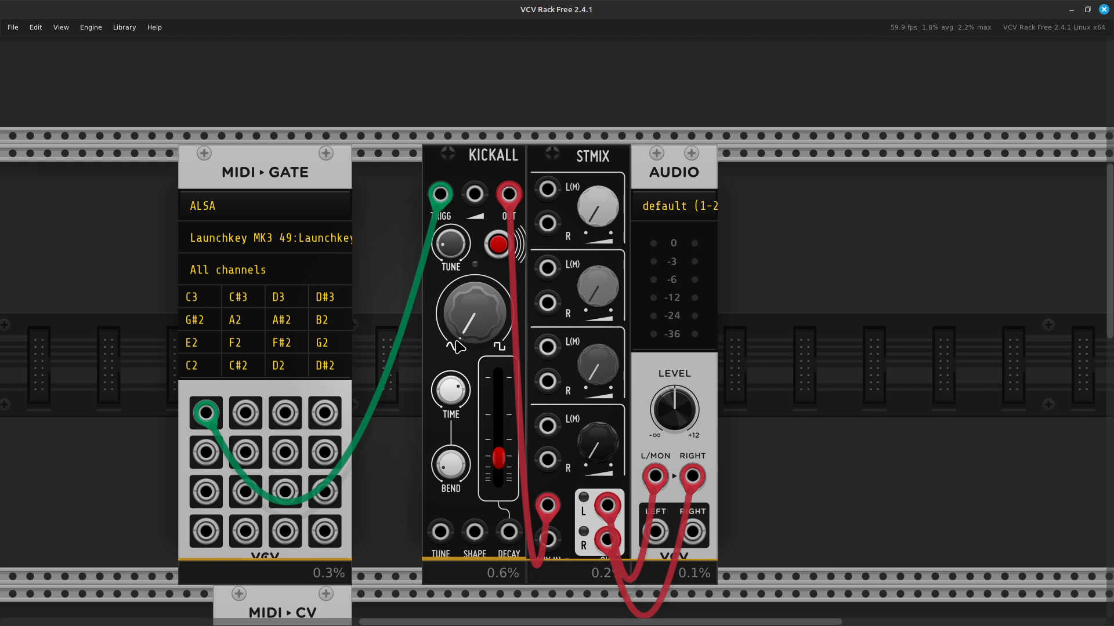
left_click_drag(468, 341, 468, 305)
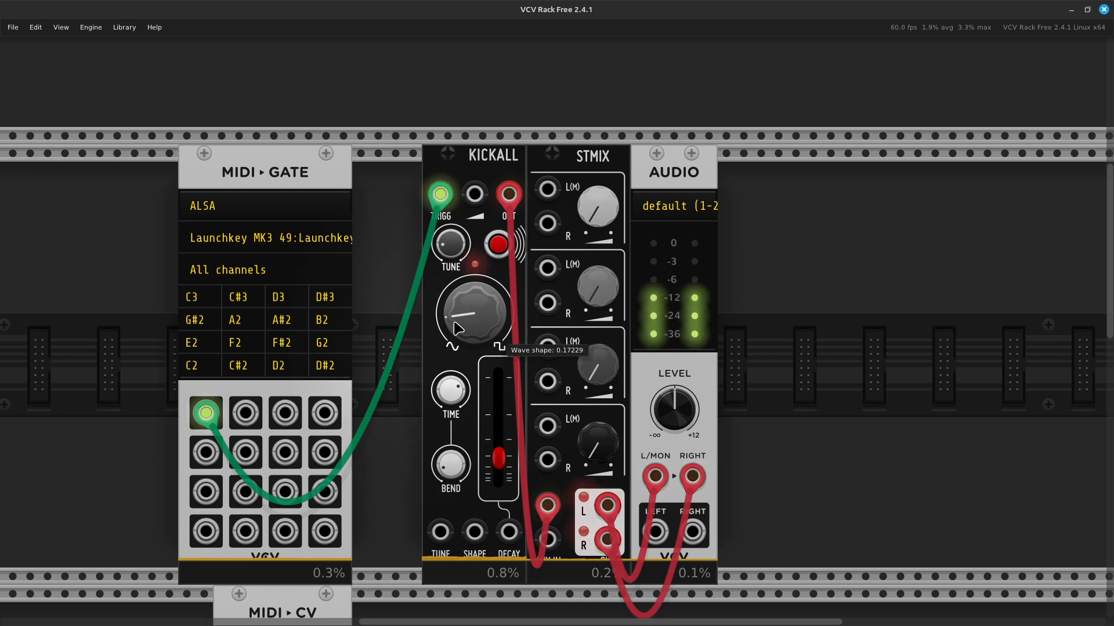
left_click_drag(455, 326, 454, 325)
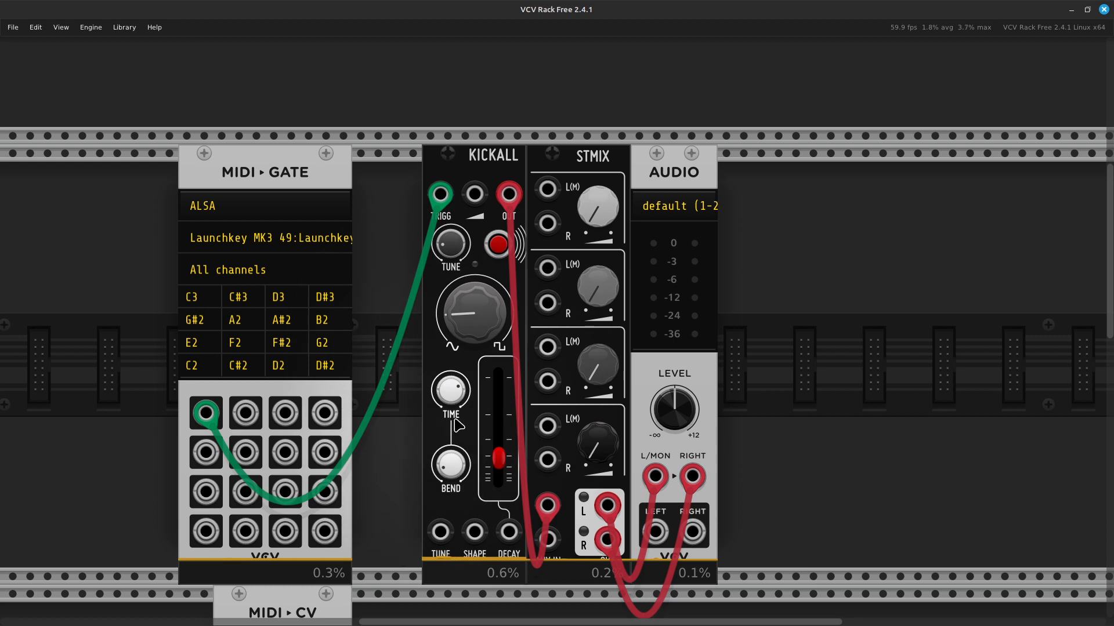
Step: Patch the MIDI-CV velocity output to the Kickall's gain input with a blue cable
mouse_move(460, 396)
scroll(462, 400, "down", 1)
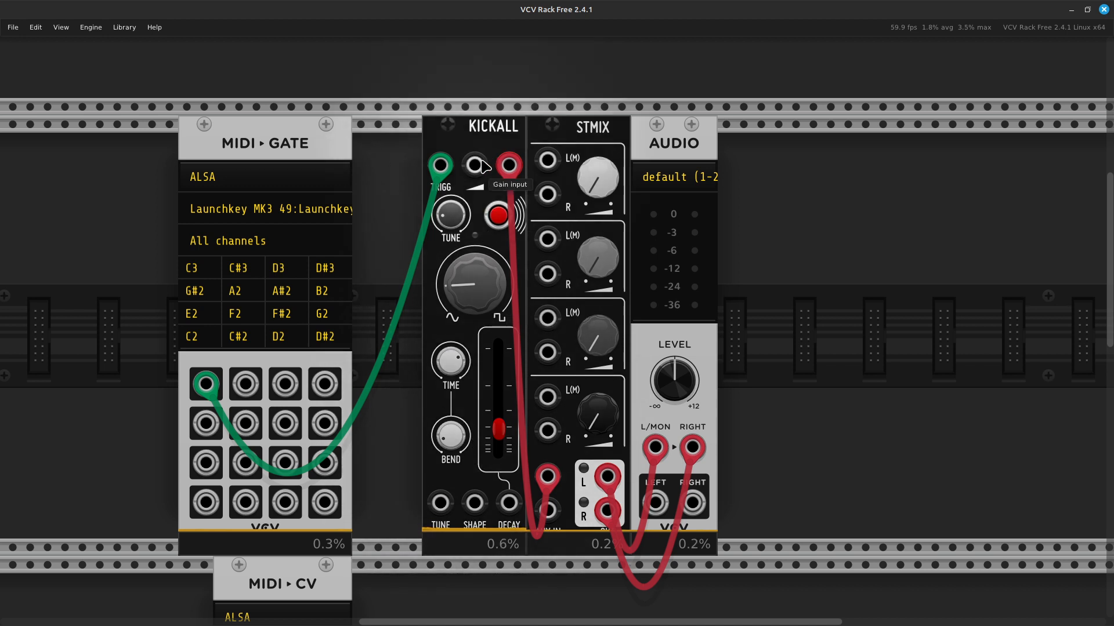
scroll(436, 324, "down", 10)
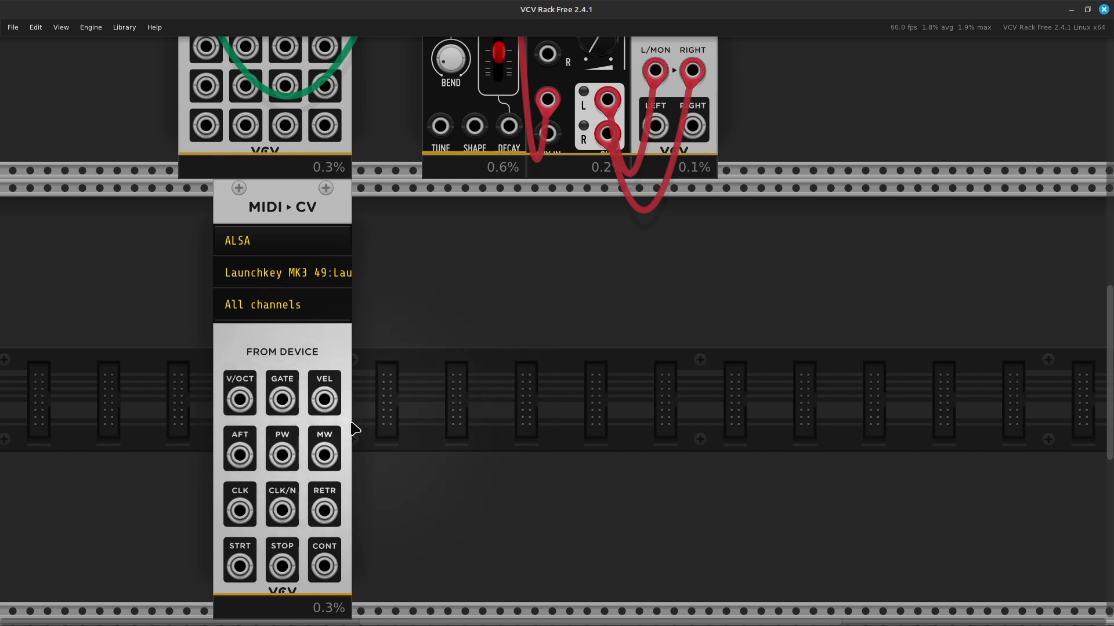
right_click(324, 411)
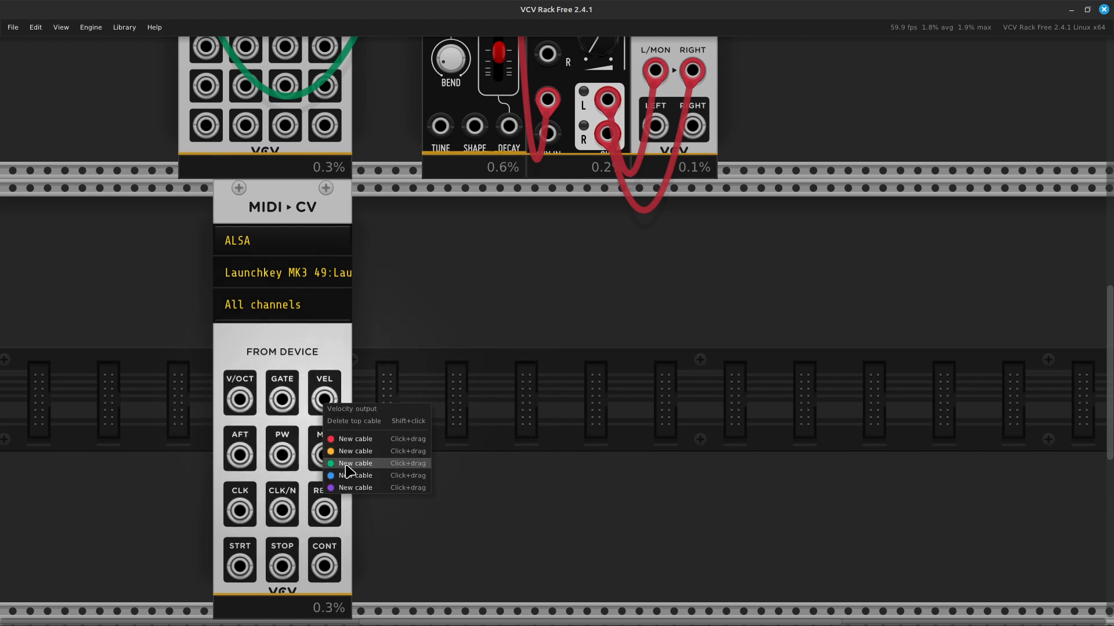
mouse_move(348, 475)
left_mouse_down()
mouse_move(373, 474)
mouse_move(507, 228)
mouse_move(517, 61)
mouse_move(517, 125)
mouse_move(480, 107)
left_mouse_up()
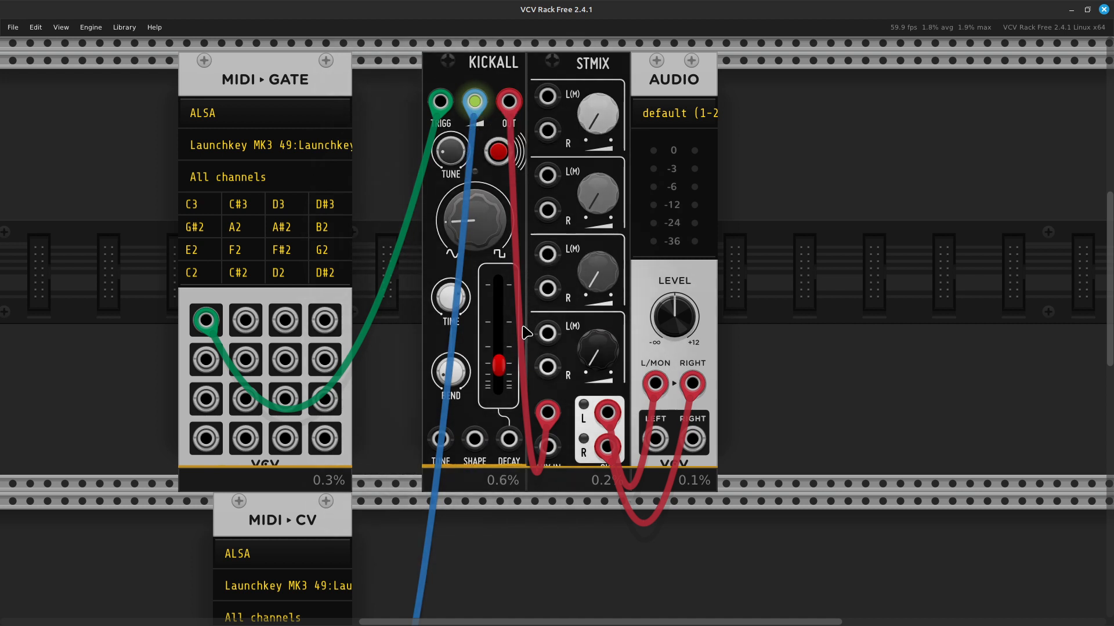
Step: Lengthen the Kickall's VCA envelope decay to roughly three quarters of the slider range and adjust the Bend knob
mouse_move(493, 376)
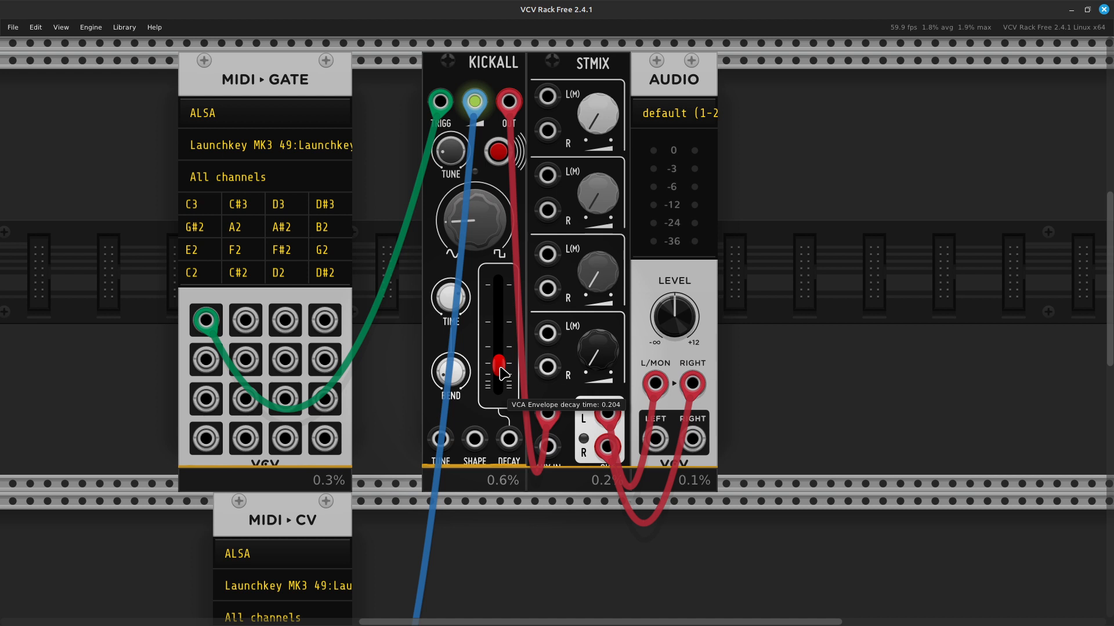
left_click_drag(501, 369, 499, 337)
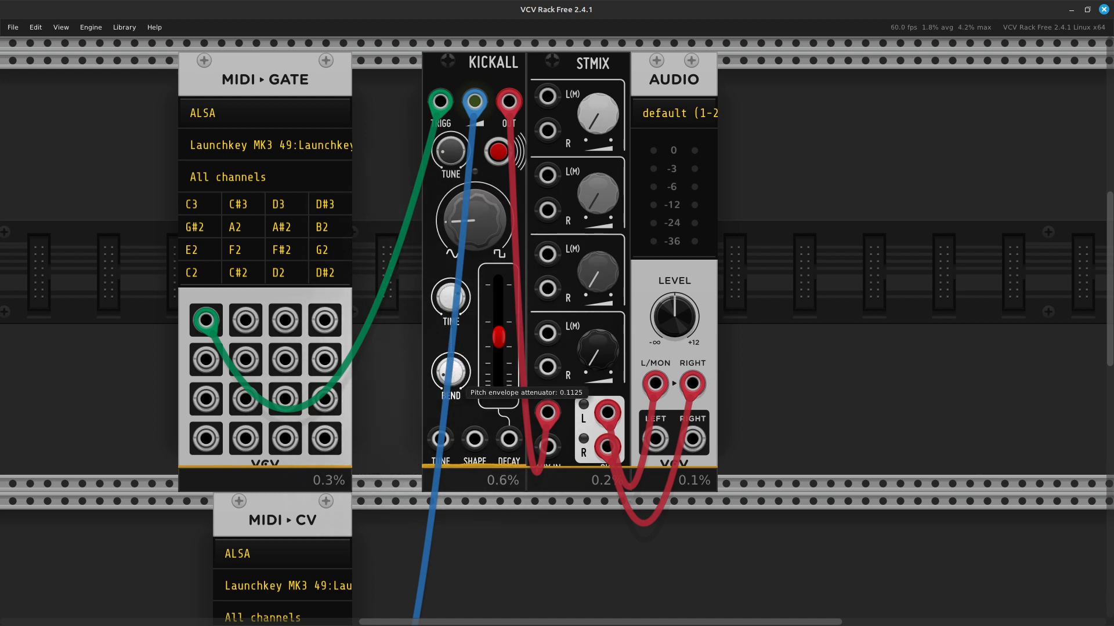
left_click_drag(451, 372, 451, 317)
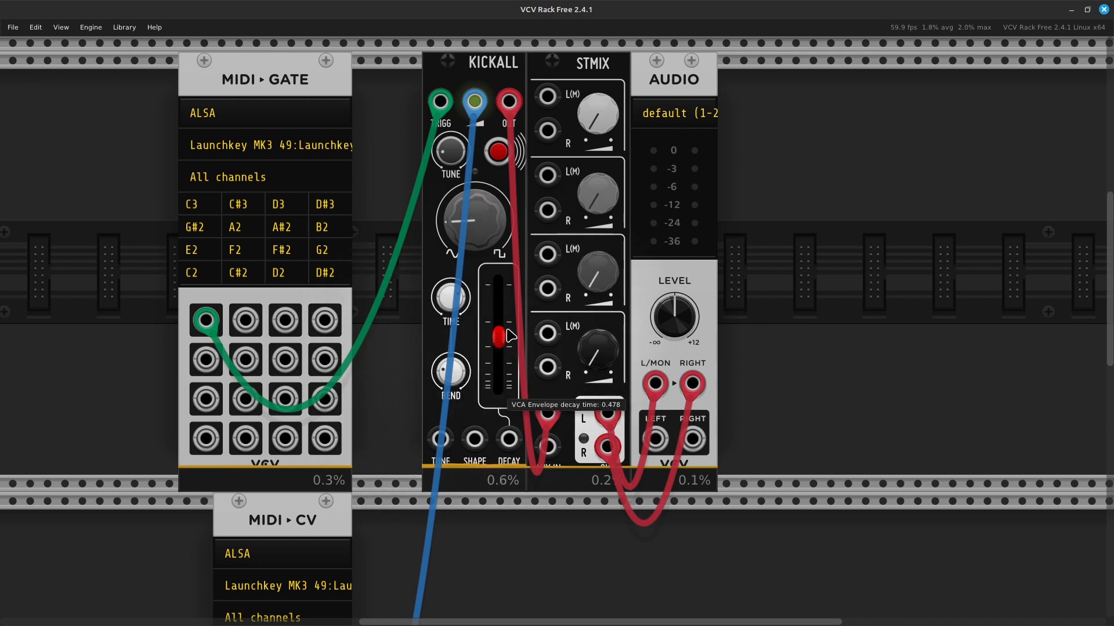
left_click_drag(506, 341, 499, 312)
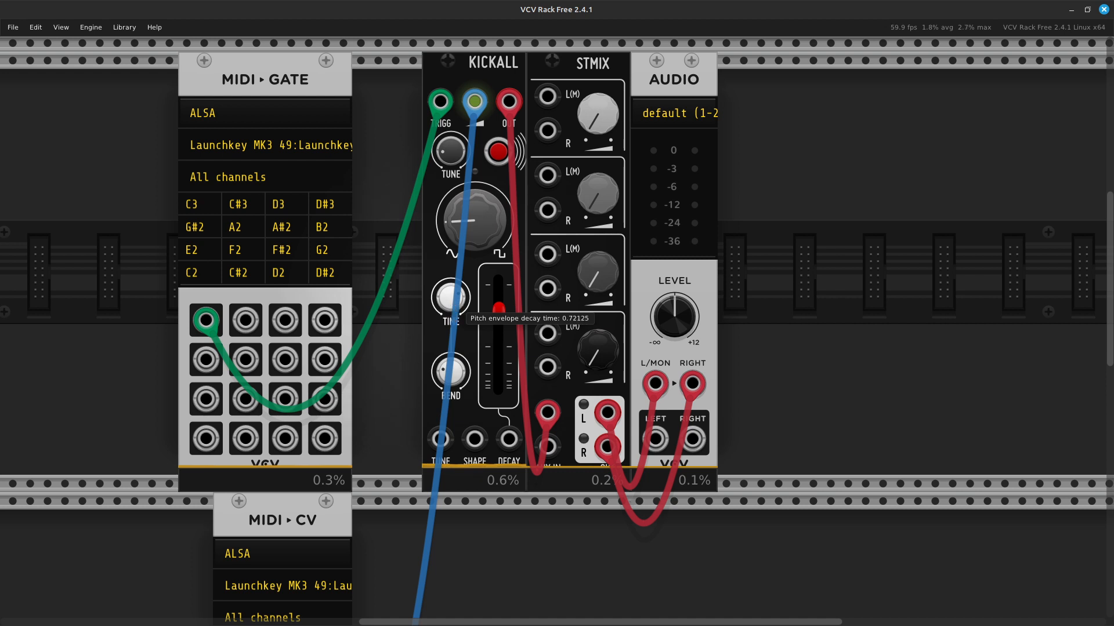
Step: Raise the Kickall's pitch envelope decay time to about 0.96
left_click_drag(457, 304, 457, 240)
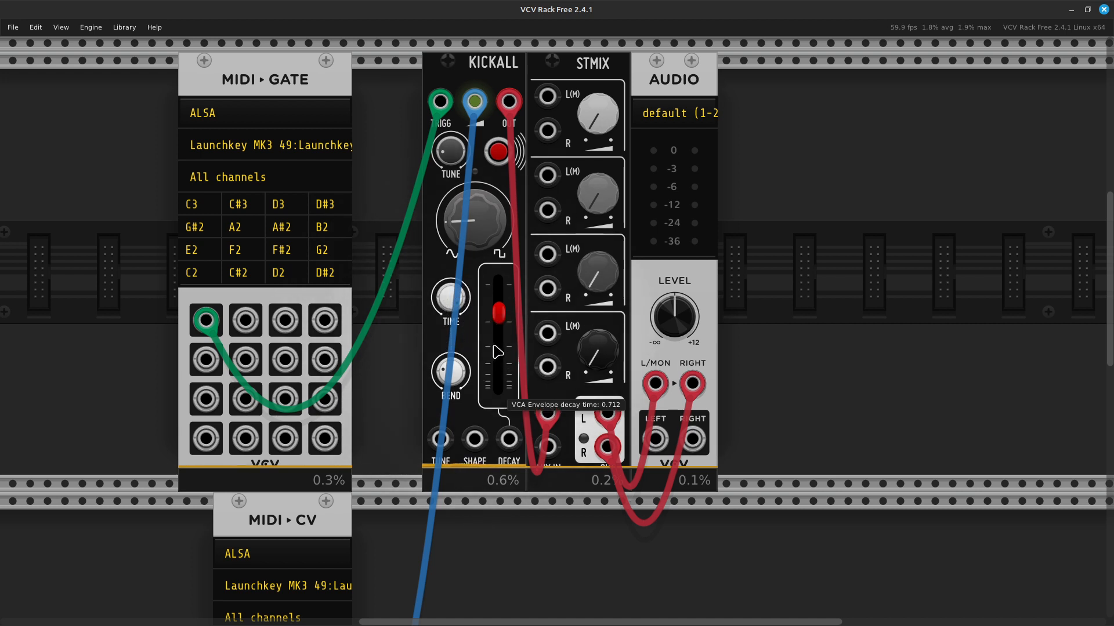
Step: Patch the MIDI-CV velocity output to the Kickall's Tune (V/Oct) input with a blue cable
scroll(506, 346, "down", 5)
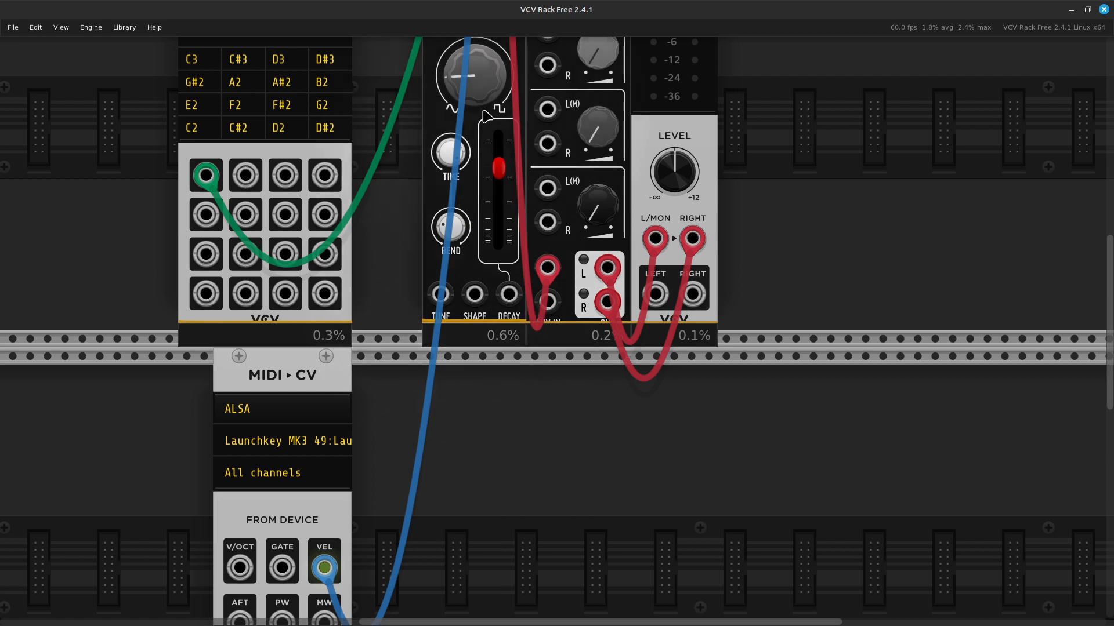
scroll(472, 151, "up", 2)
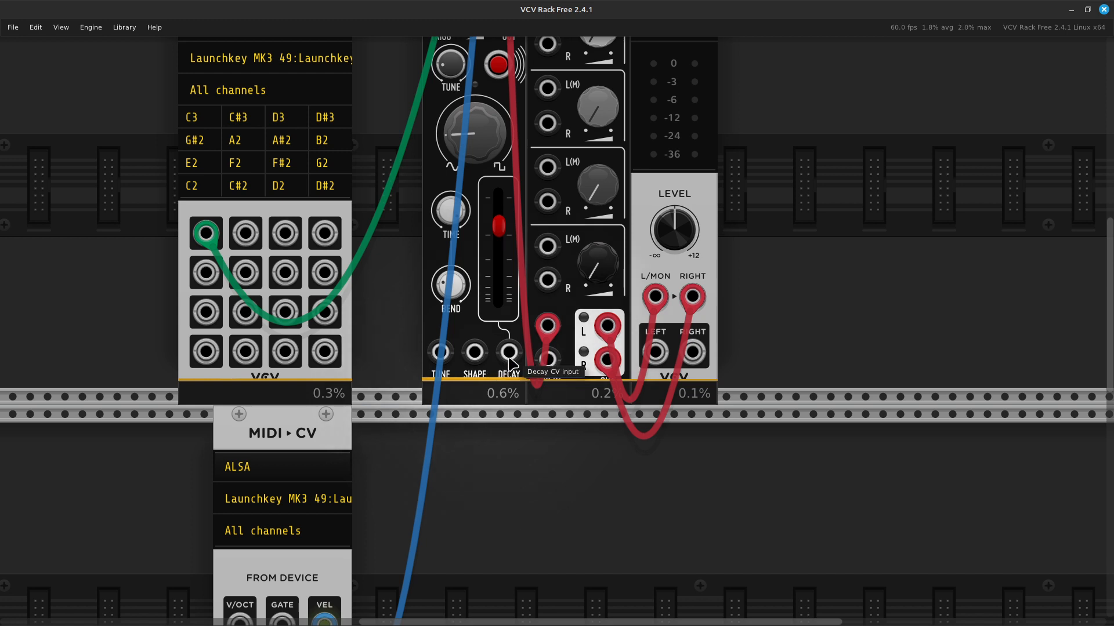
scroll(481, 371, "up", 1)
scroll(467, 356, "down", 4)
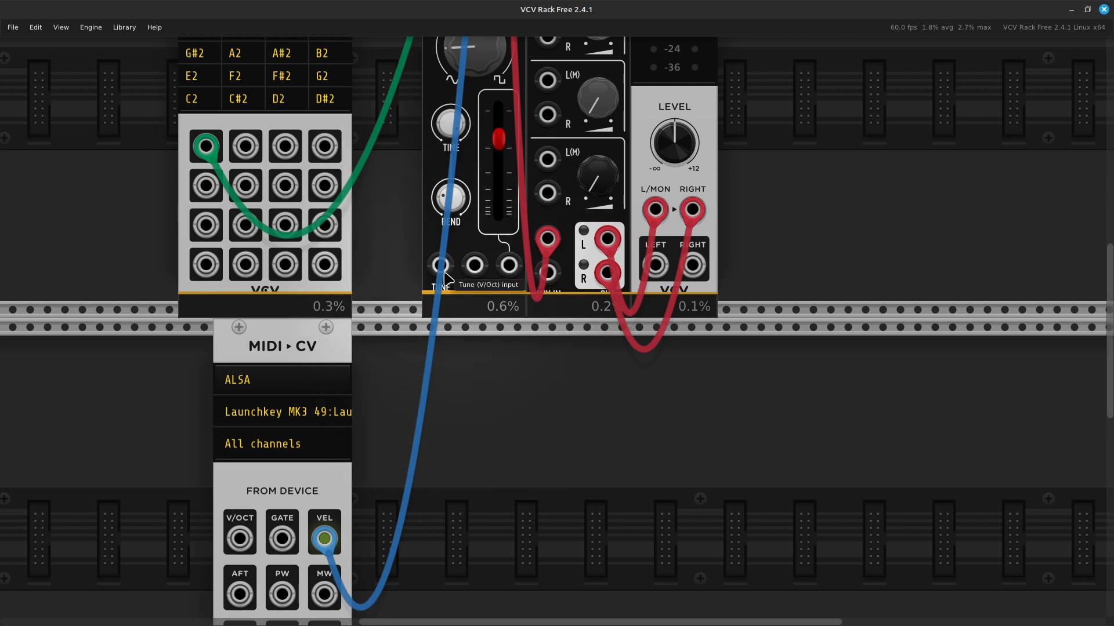
right_click(441, 268)
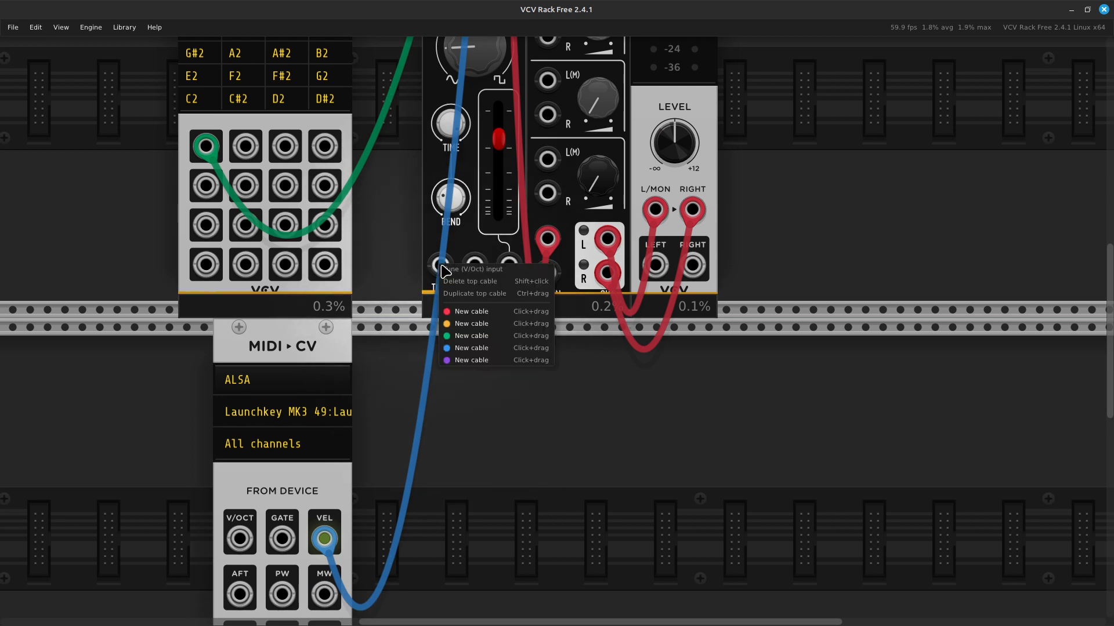
left_click_drag(471, 348, 323, 427)
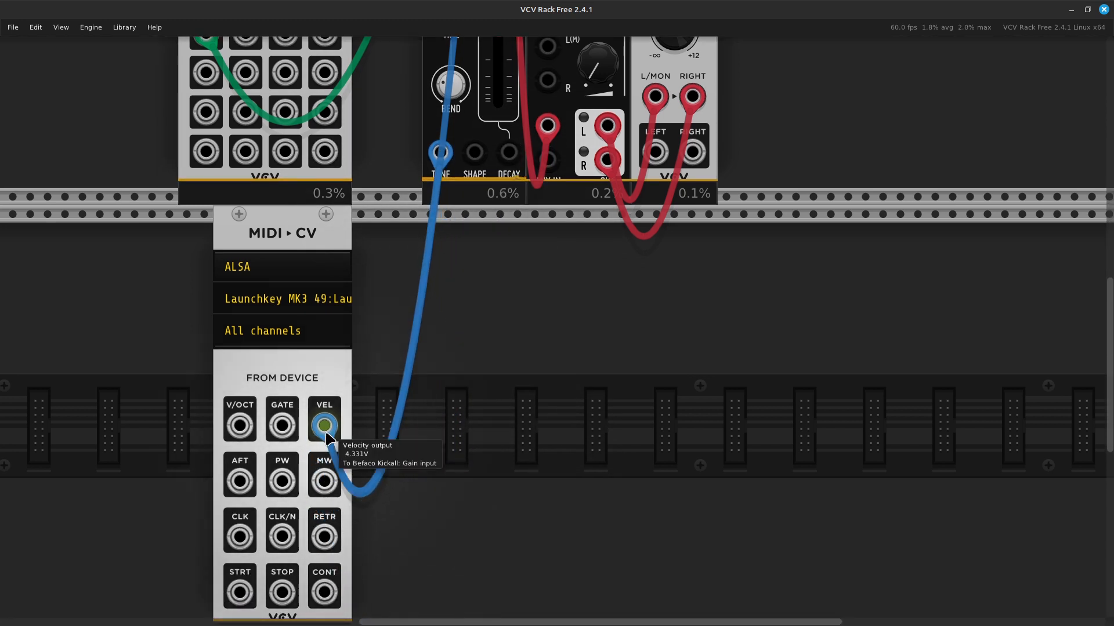
Step: Examine the patch from the MIDI-Gate and MIDI-CV outputs to the Kickall's trigger, gain and lower CV inputs
scroll(362, 429, "up", 3)
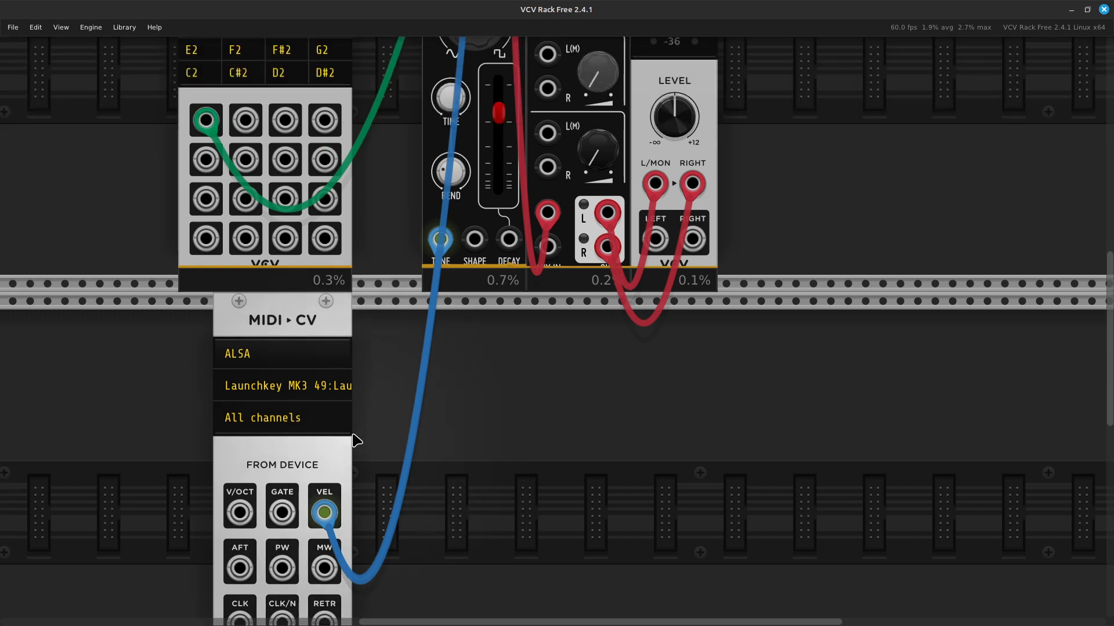
scroll(359, 438, "up", 1)
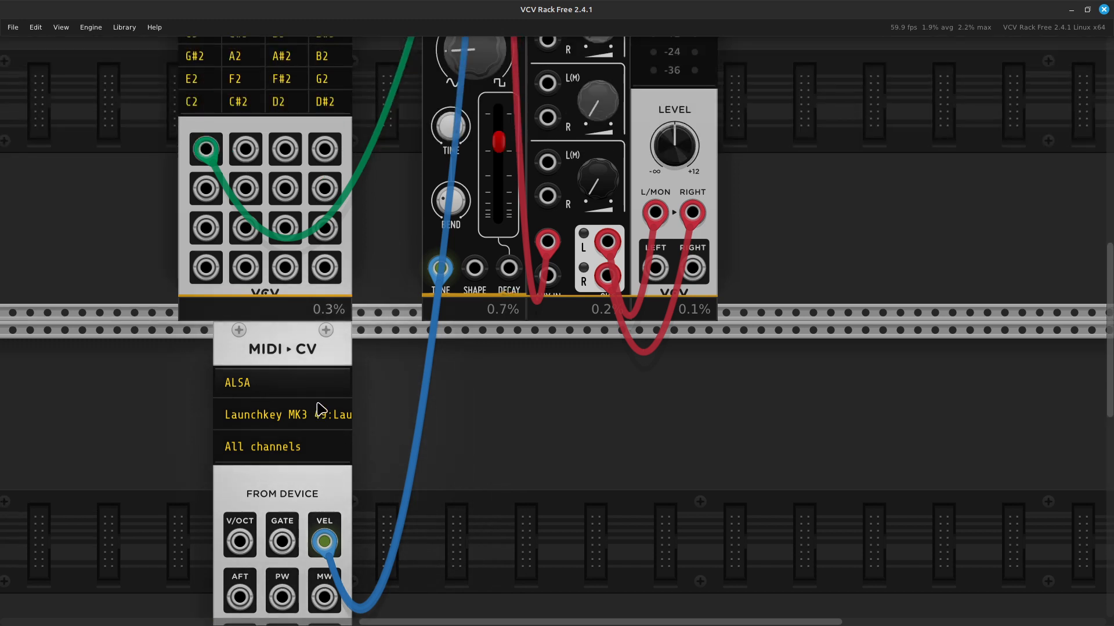
scroll(338, 412, "down", 3)
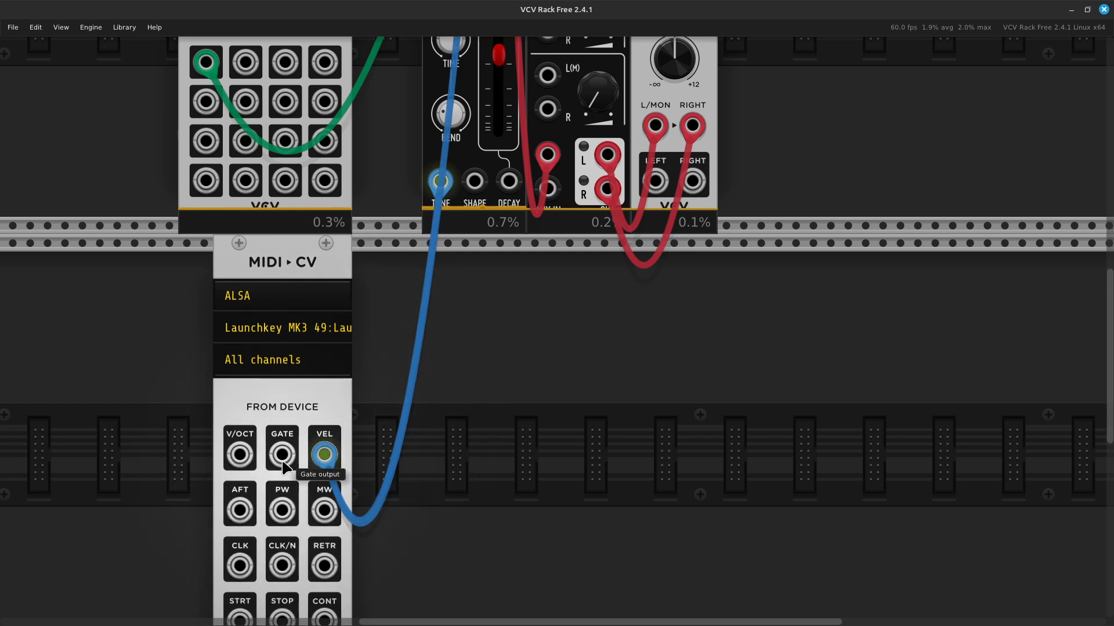
scroll(290, 467, "up", 5)
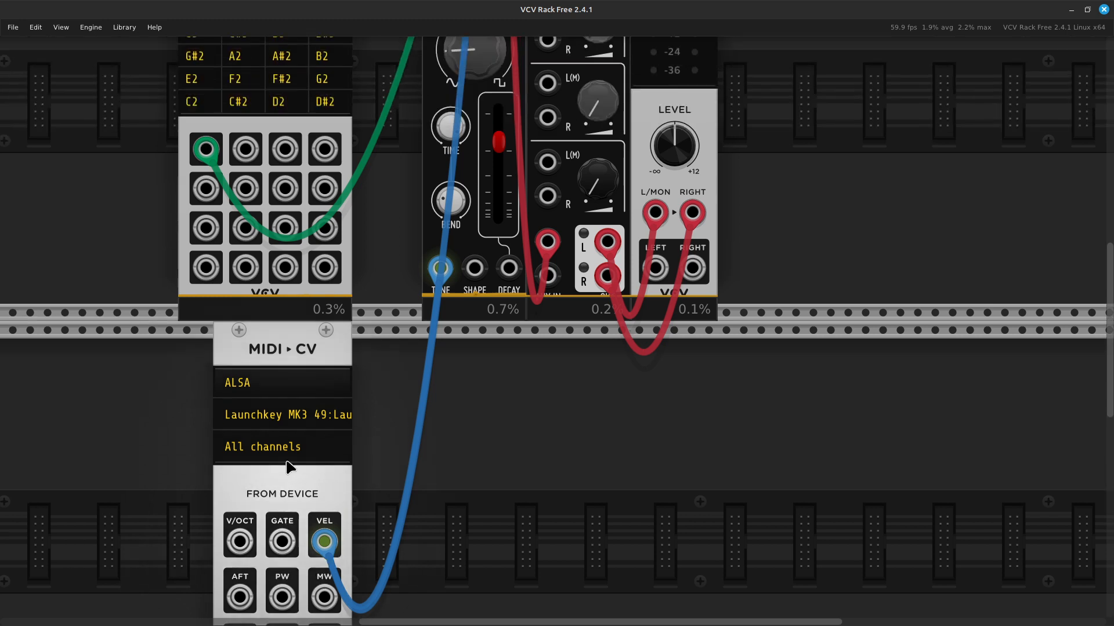
scroll(299, 463, "up", 6)
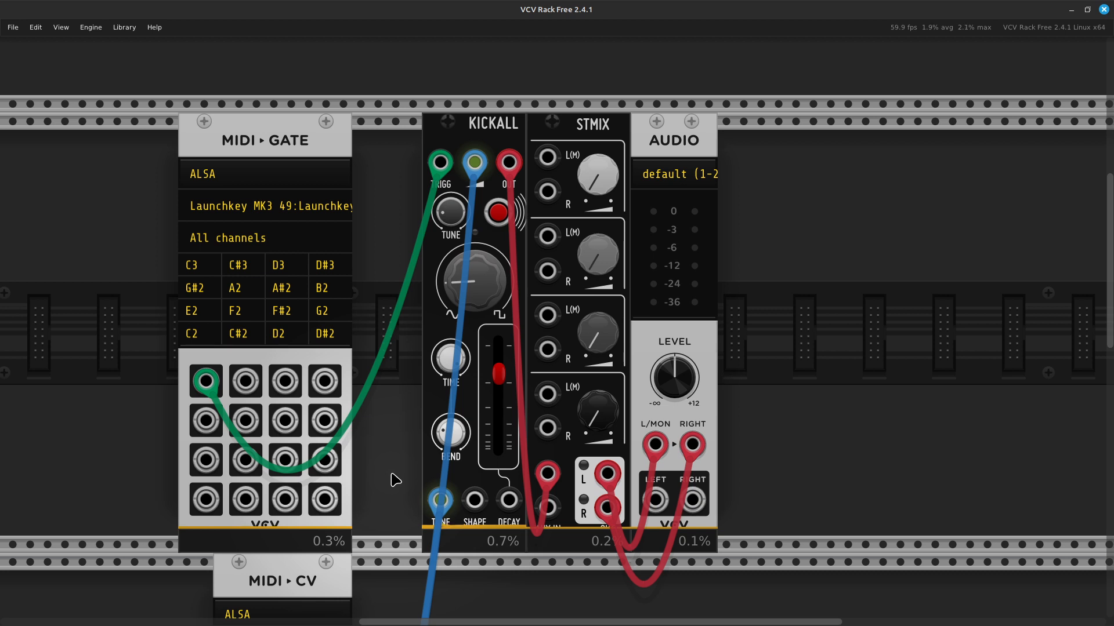
scroll(394, 481, "down", 2)
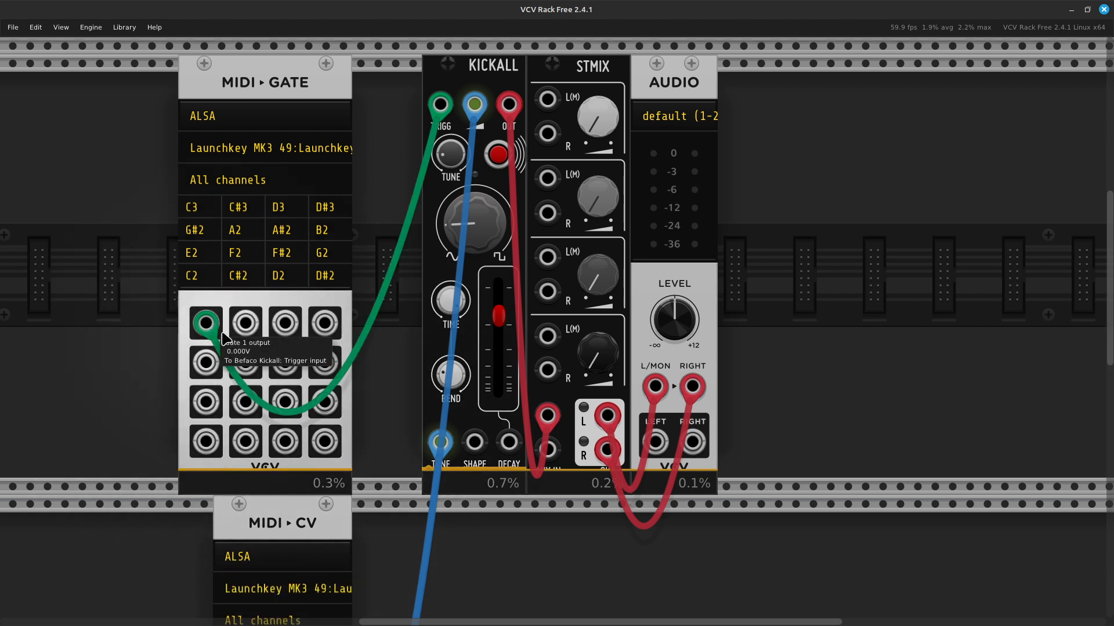
scroll(323, 401, "down", 9)
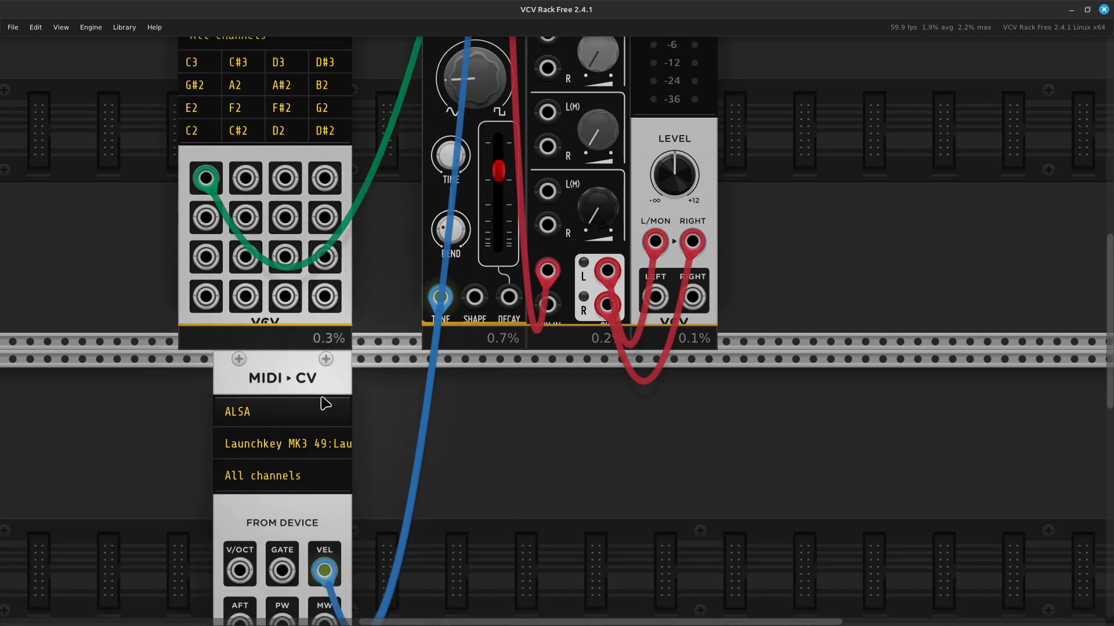
scroll(360, 482, "up", 11)
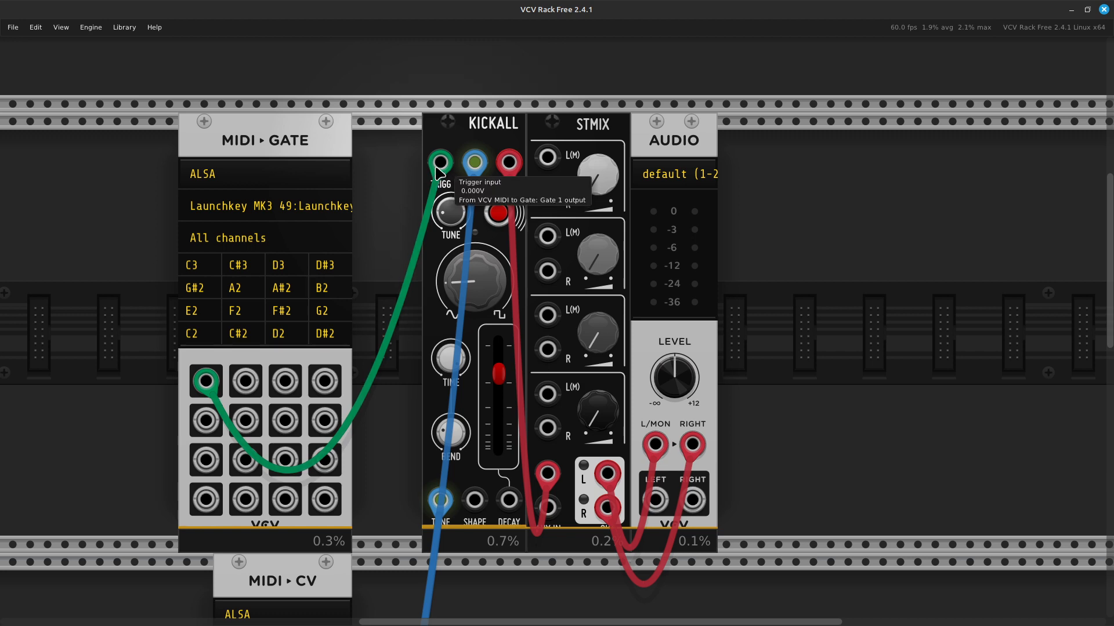
scroll(411, 256, "down", 9)
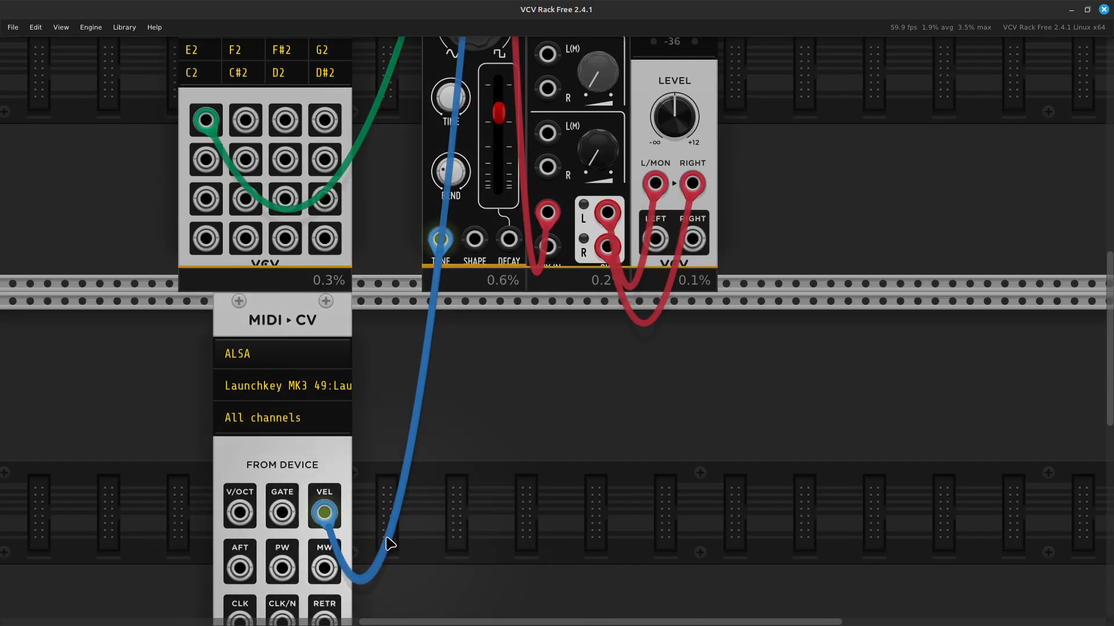
scroll(389, 543, "up", 11)
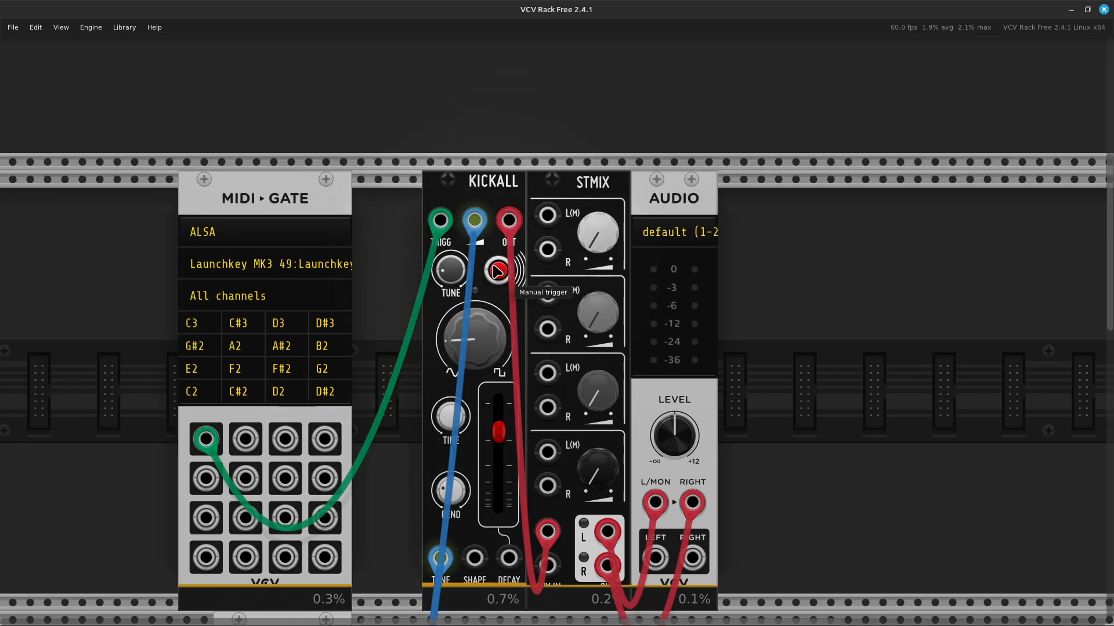
scroll(495, 276, "down", 4)
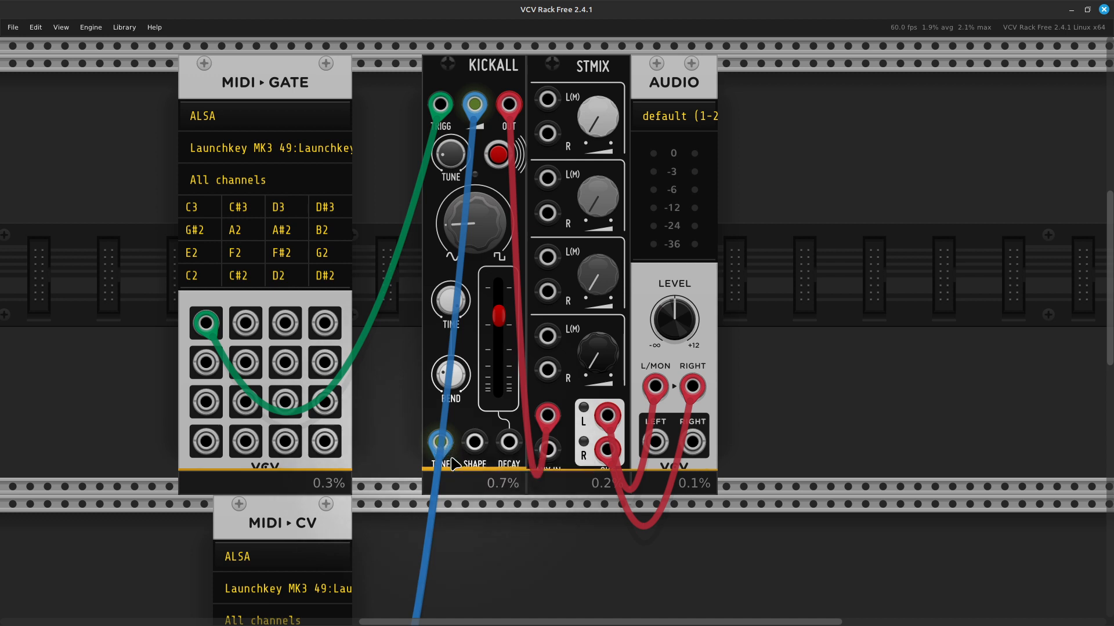
scroll(455, 462, "down", 5)
scroll(506, 546, "up", 7)
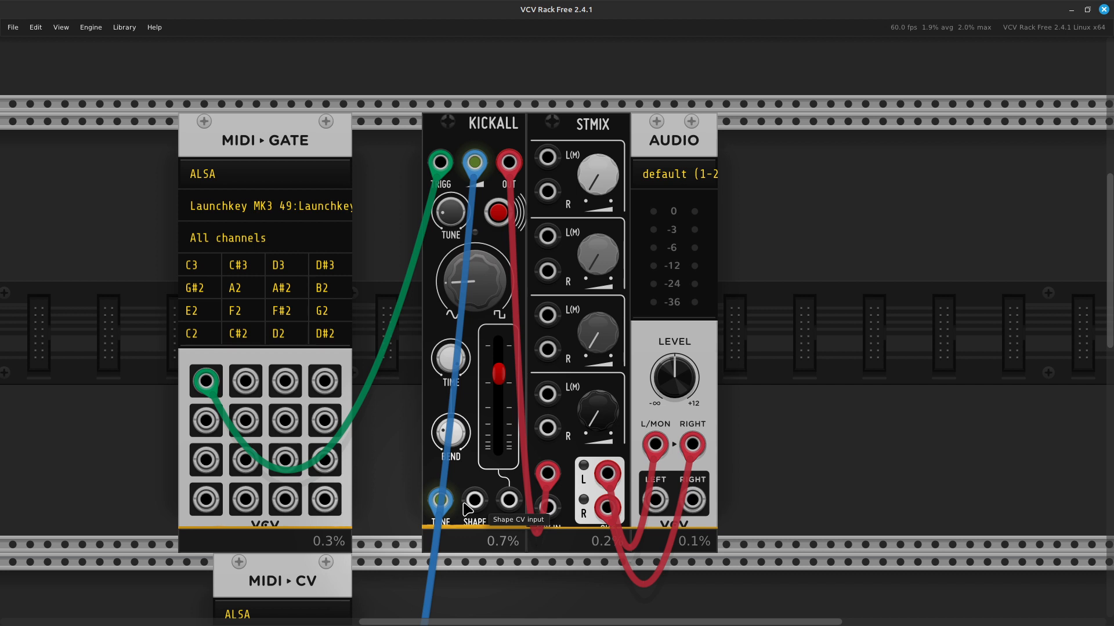
scroll(467, 509, "down", 3)
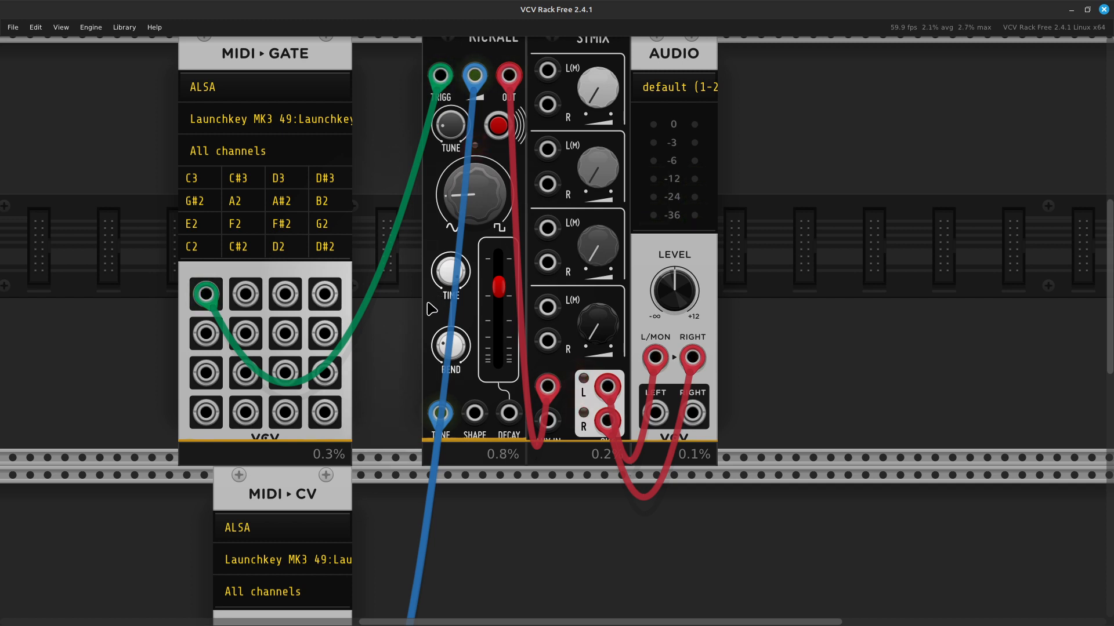
scroll(431, 308, "down", 2)
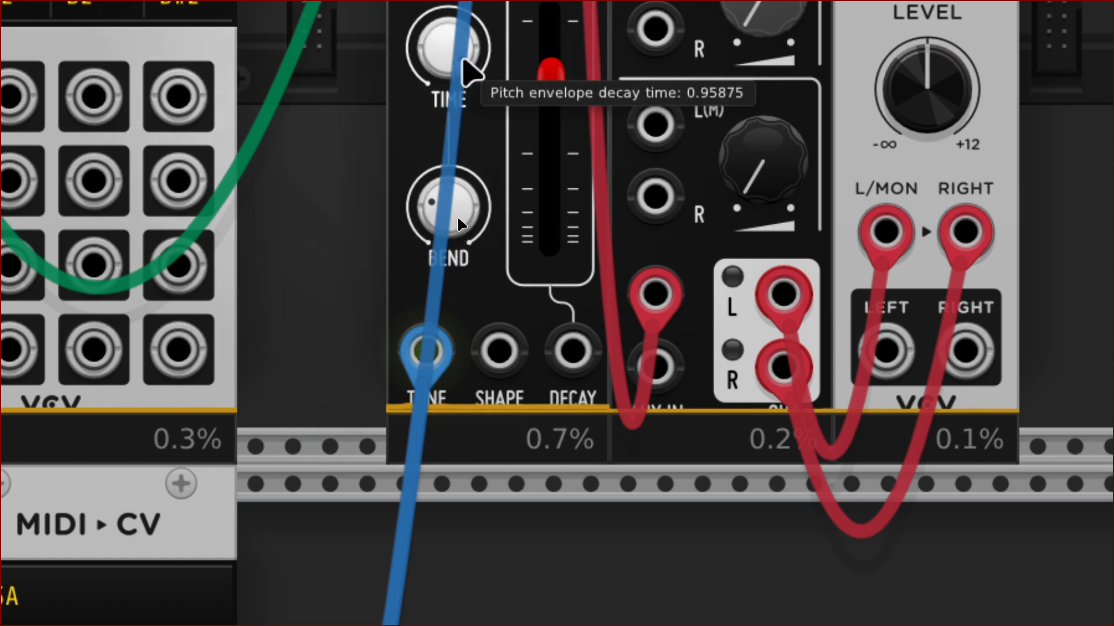
Step: Move the velocity cable from the Kickall's Tune input to its Shape CV input and reset the wave shape to pure sine
mouse_move(428, 371)
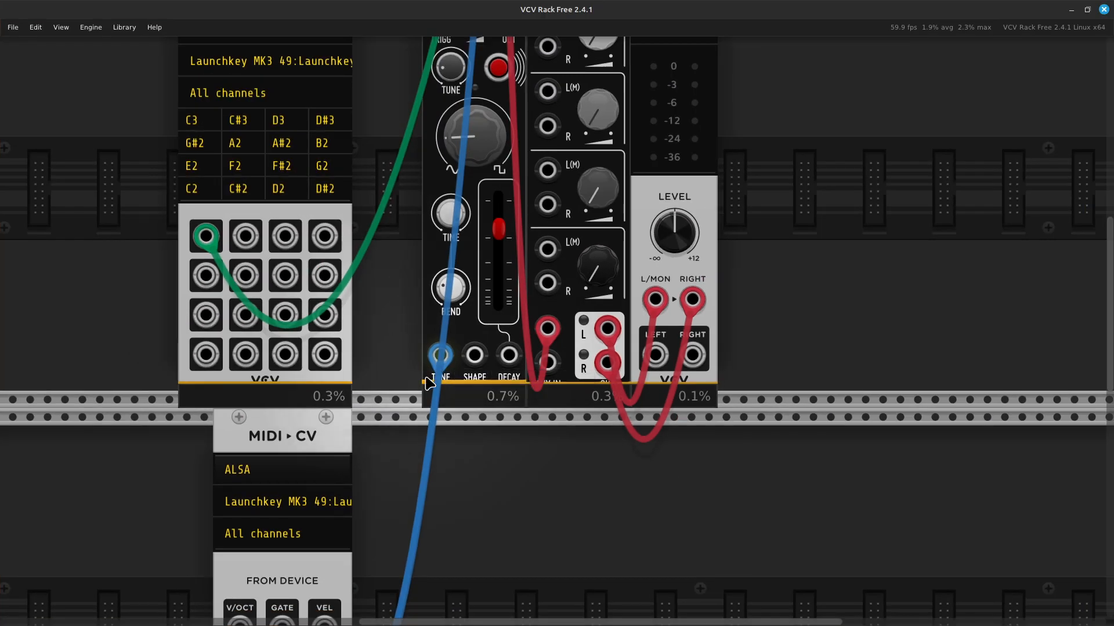
mouse_move(432, 364)
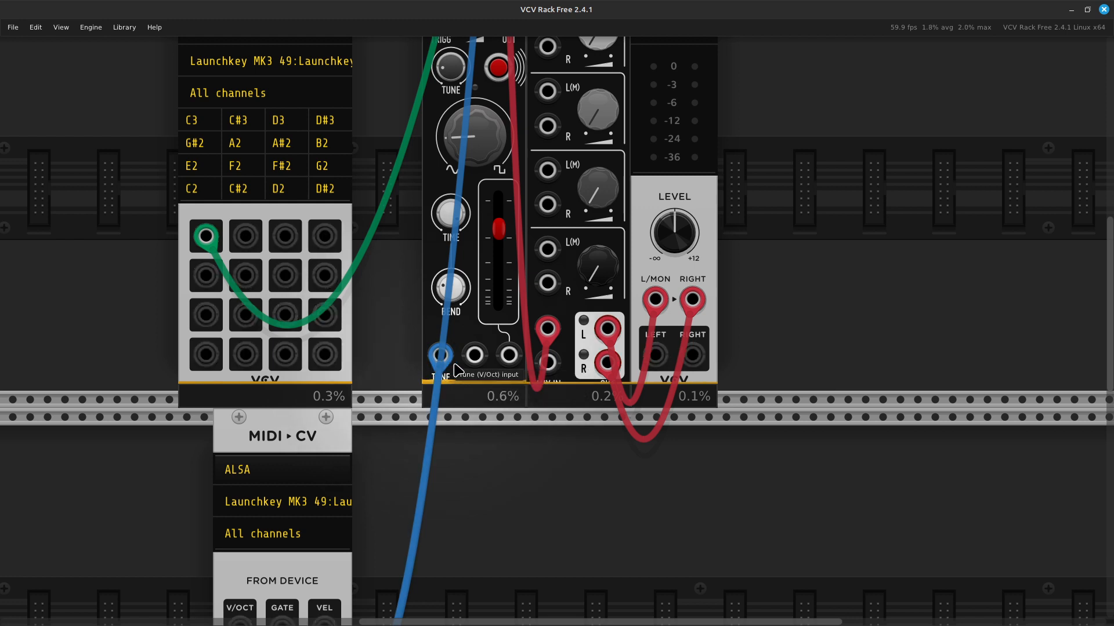
left_click_drag(439, 358, 474, 365)
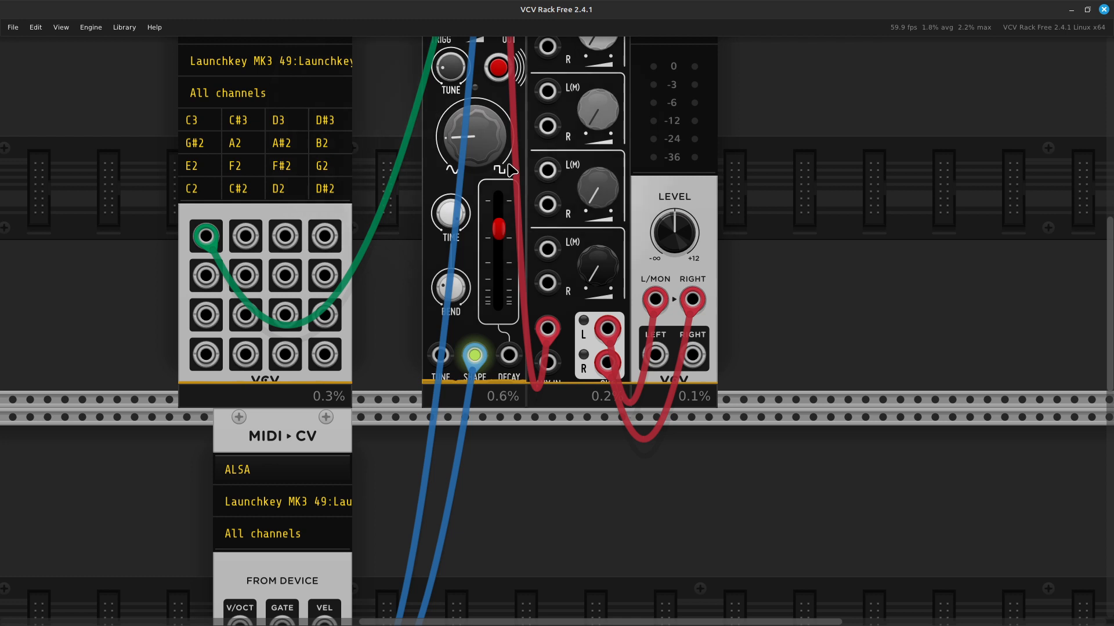
mouse_move(484, 356)
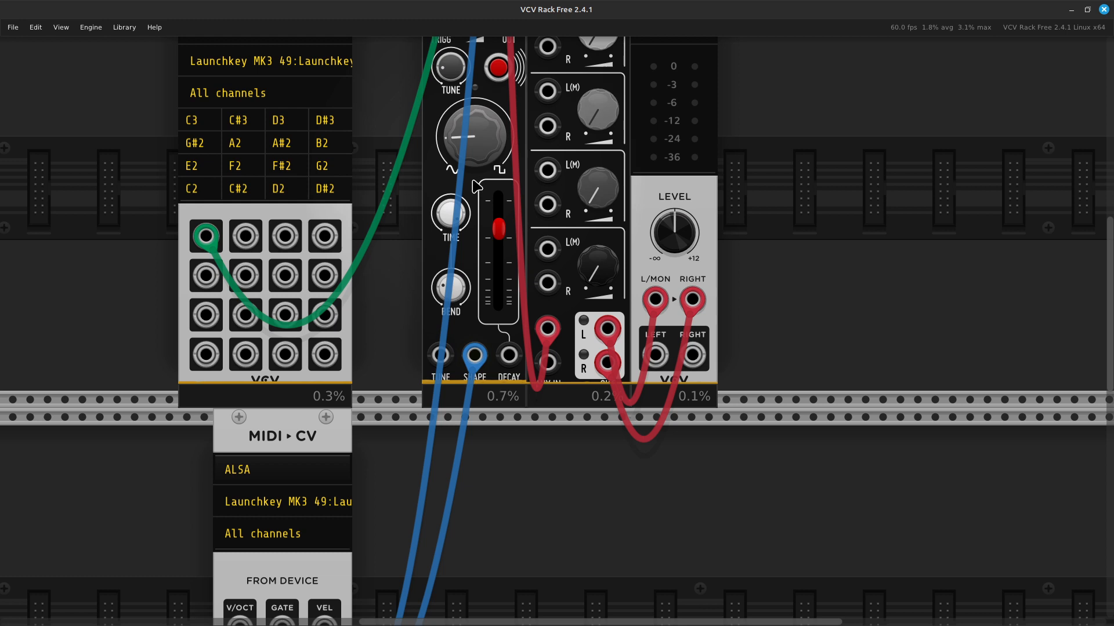
double_click(450, 143)
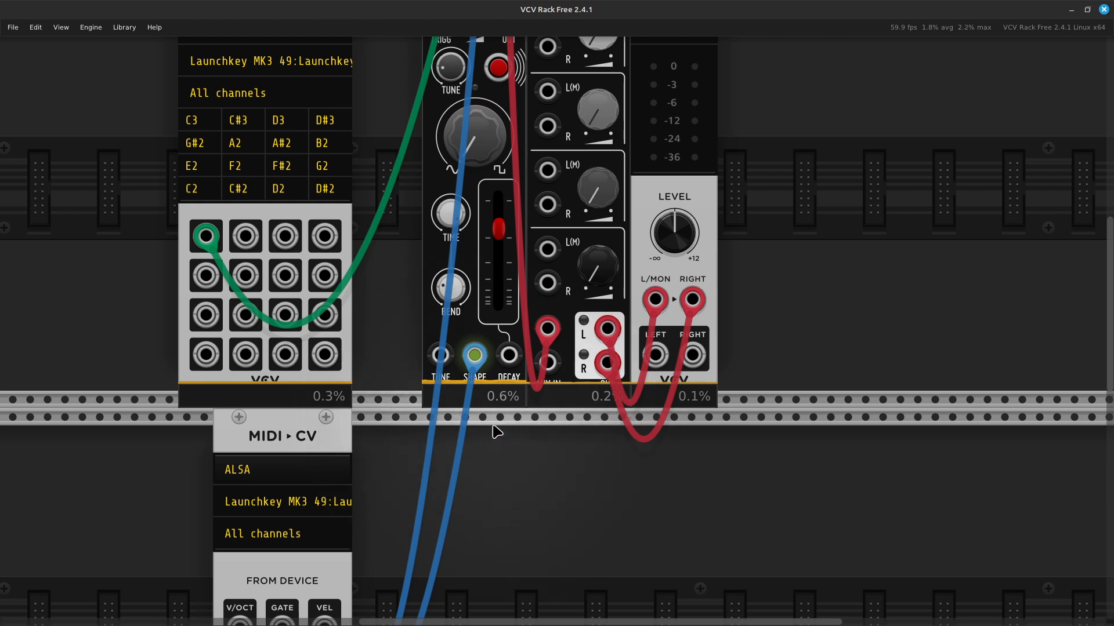
Step: Move the velocity cable from the Kickall's Shape input to its Decay CV input and shorten the VCA envelope decay to around mid-slider
mouse_move(477, 376)
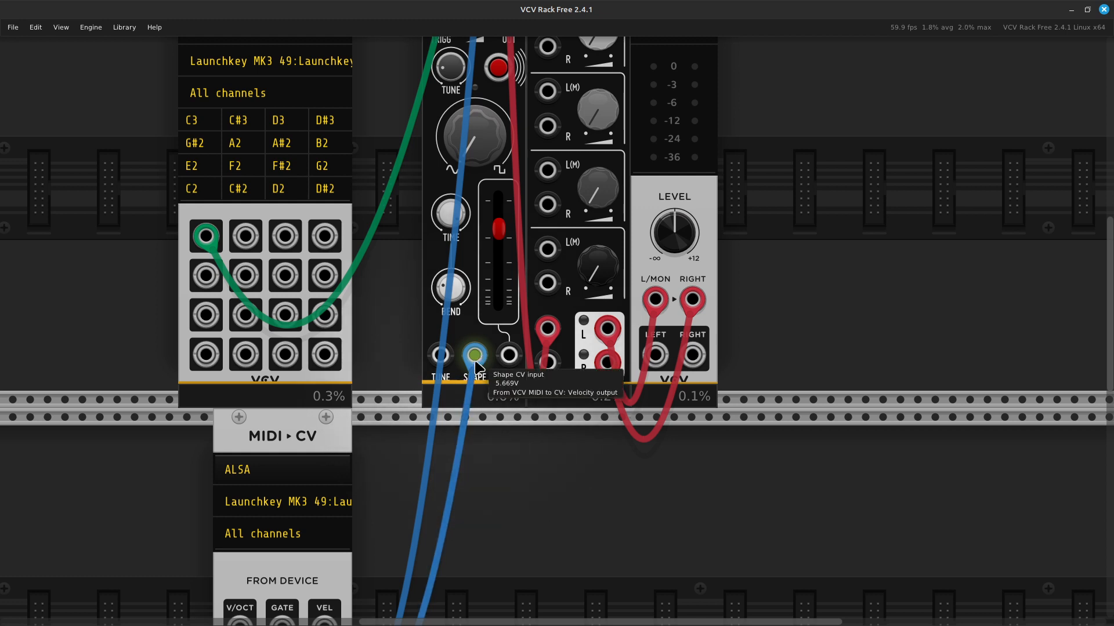
left_click_drag(477, 366, 508, 368)
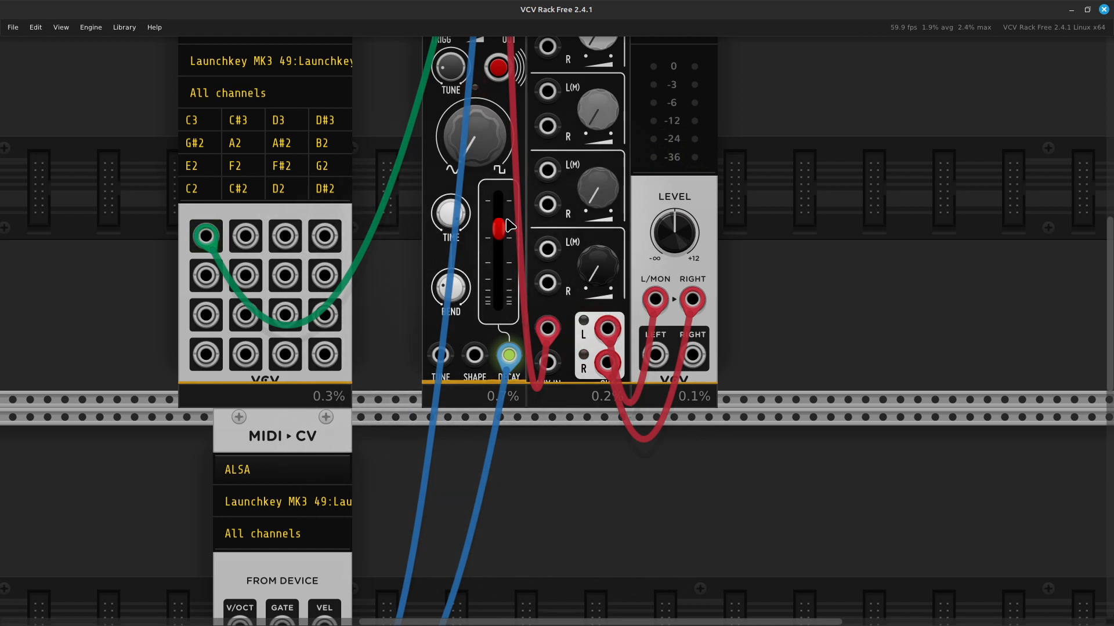
mouse_move(502, 255)
left_click_drag(499, 228, 498, 260)
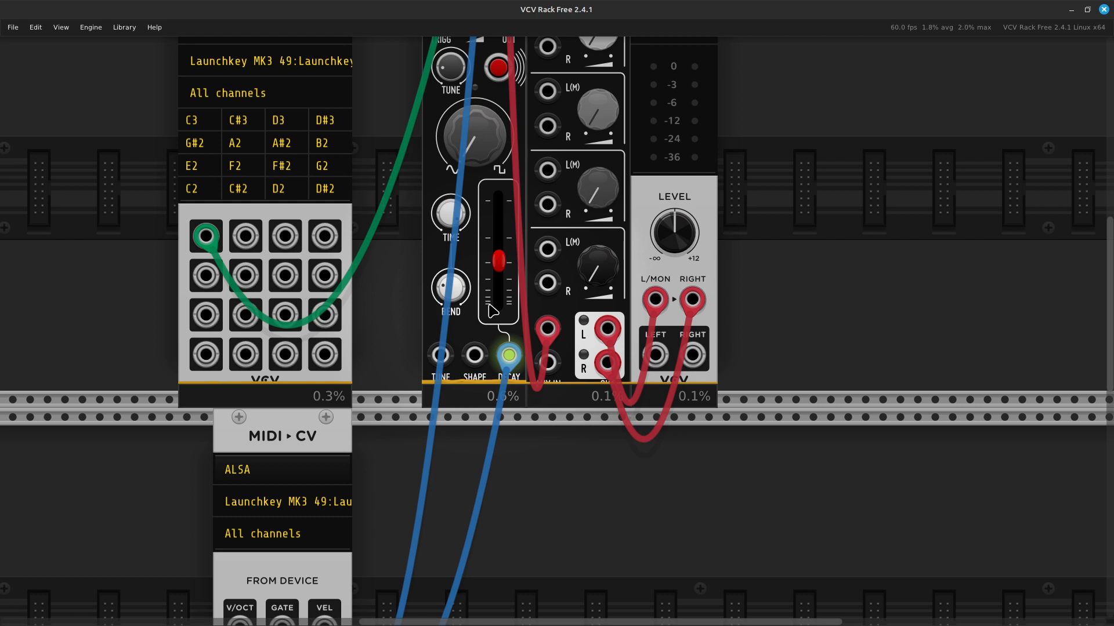
Step: Spread out the upper row by moving Audio well to the right of STMix, and Kickall and MIDI-Gate to the left, leaving gaps between modules
scroll(529, 369, "up", 4)
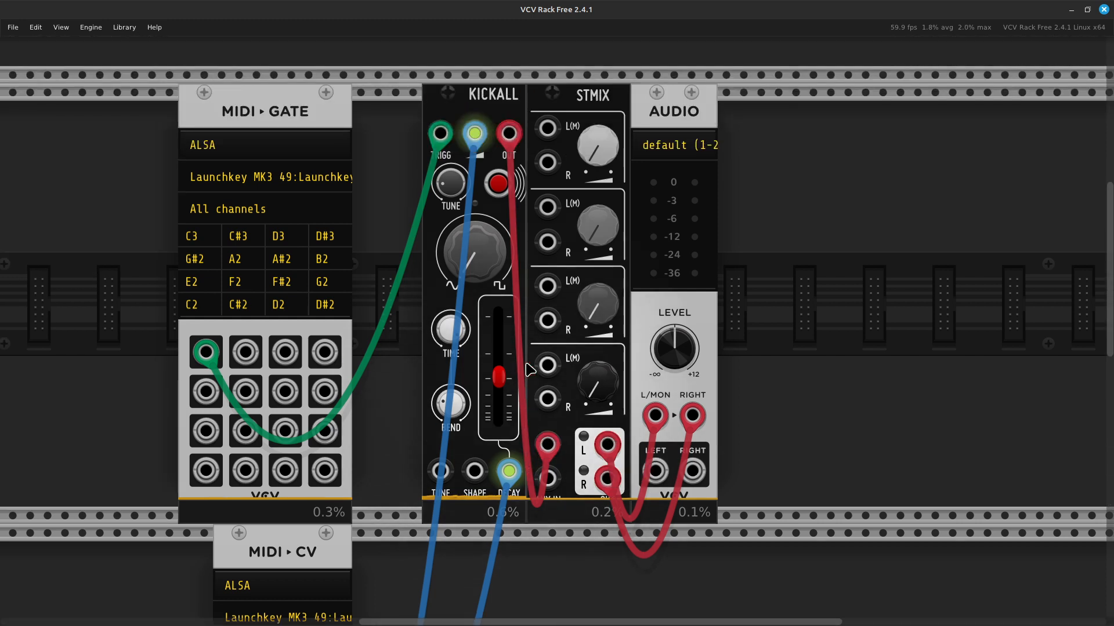
scroll(529, 370, "up", 1)
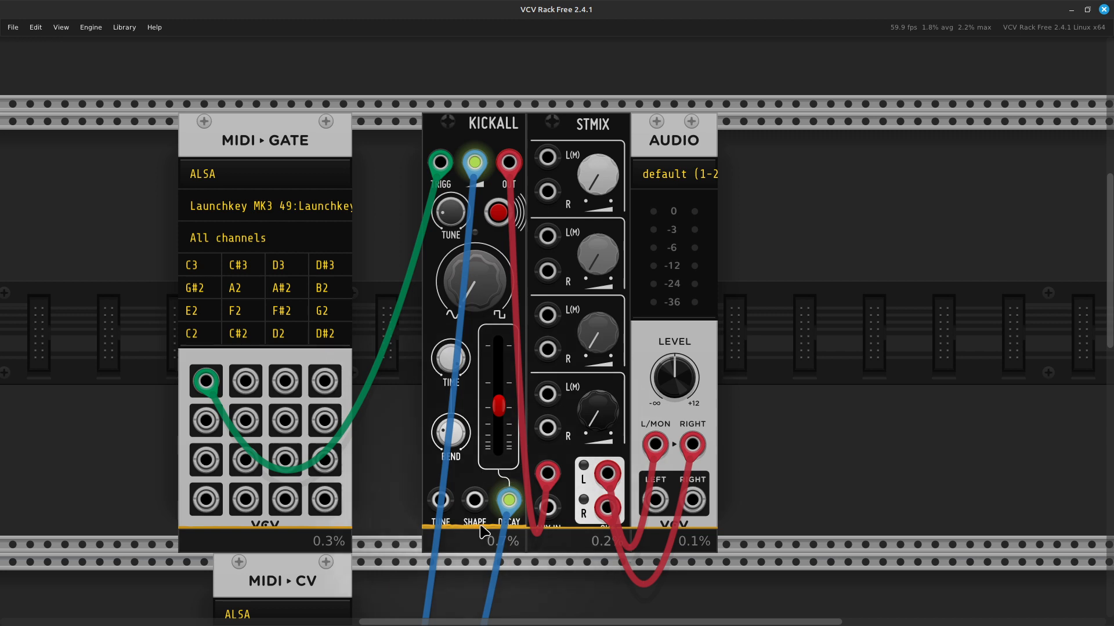
scroll(472, 525, "down", 10)
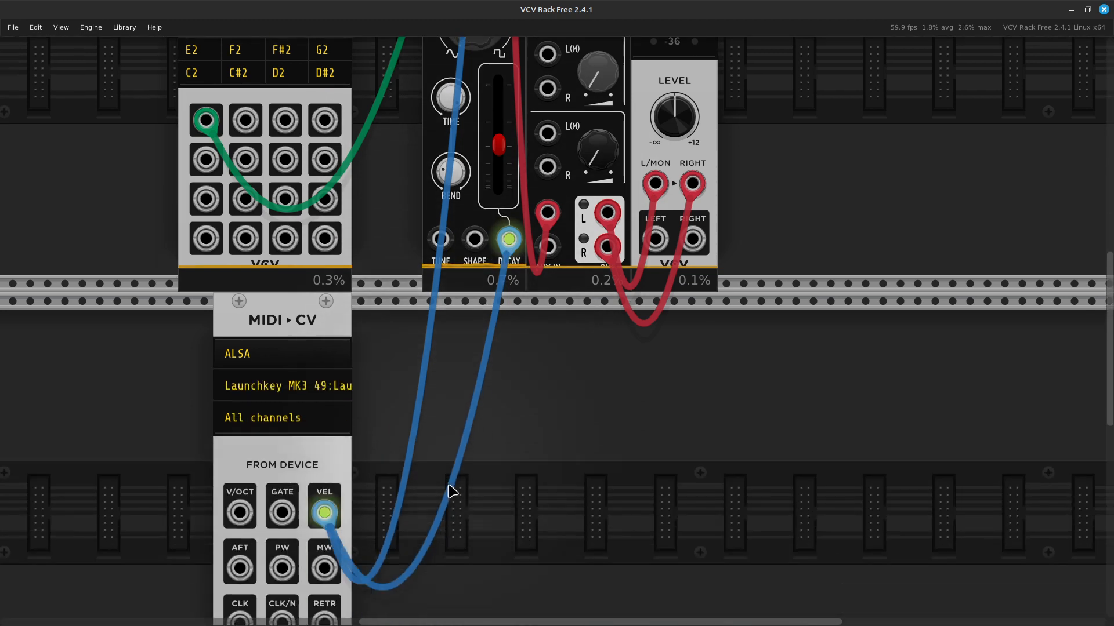
scroll(452, 487, "up", 8)
scroll(452, 484, "up", 3)
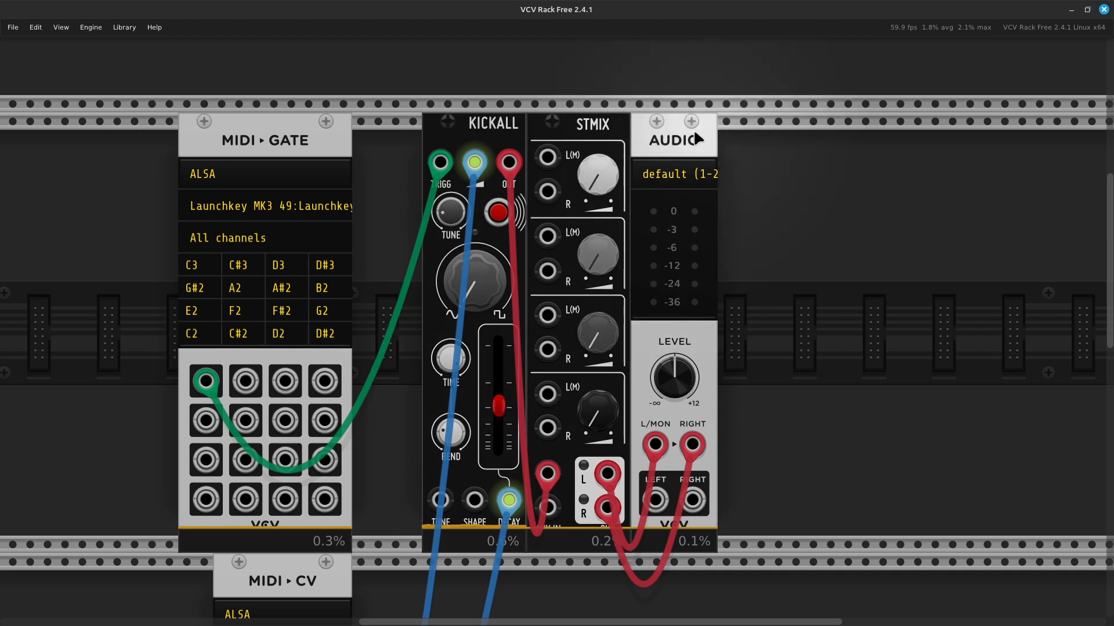
left_click_drag(683, 153, 915, 150)
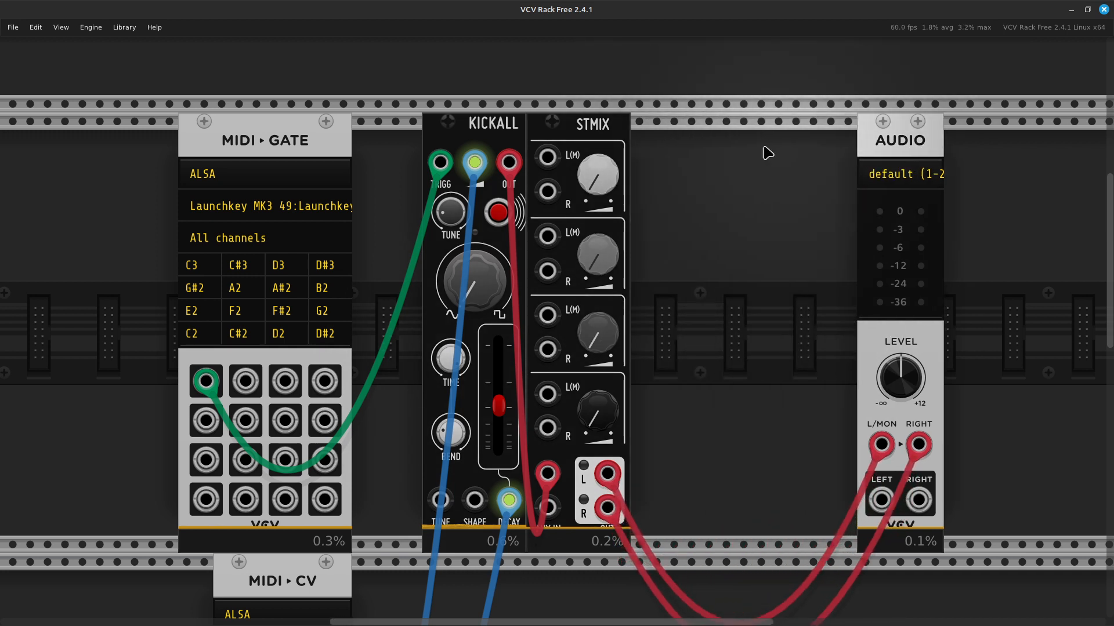
left_click_drag(495, 130, 425, 137)
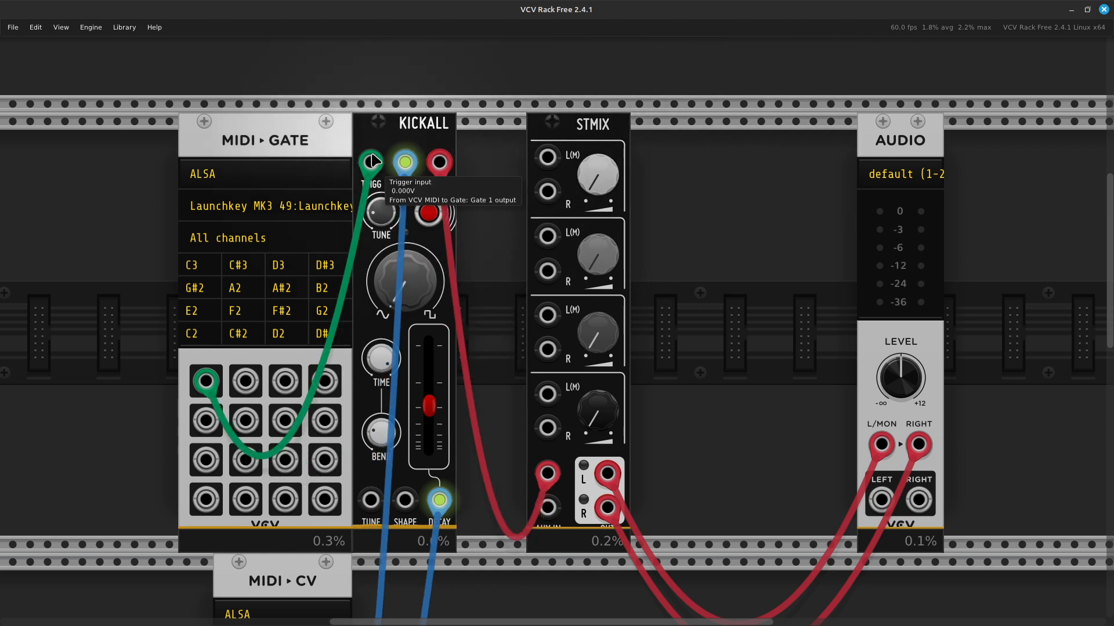
left_click_drag(240, 126, 35, 133)
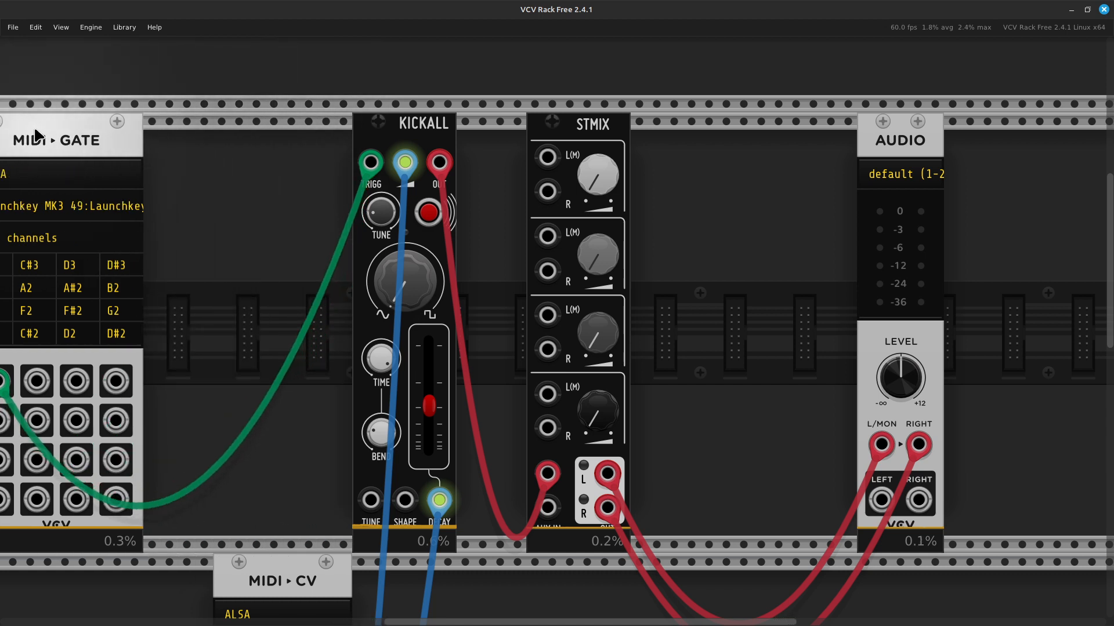
Step: Move Kickall back against STMix and MIDI-CV directly beneath MIDI-Gate, leaving a wide gap between MIDI-Gate and Kickall
scroll(350, 267, "down", 2)
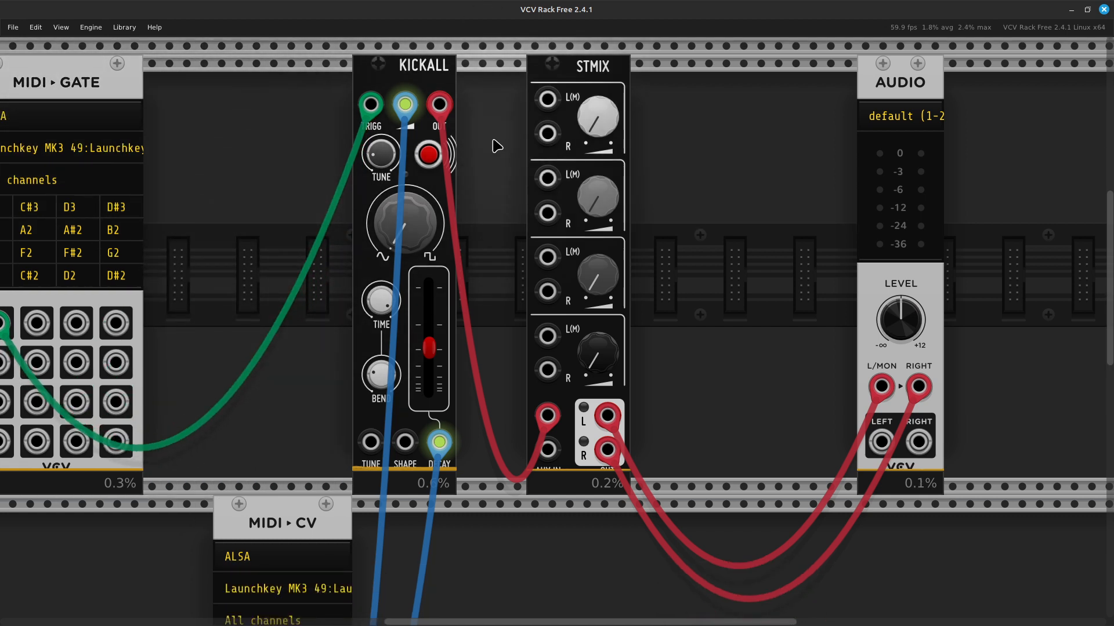
scroll(464, 165, "up", 2)
left_click_drag(393, 138, 462, 137)
scroll(406, 292, "down", 5)
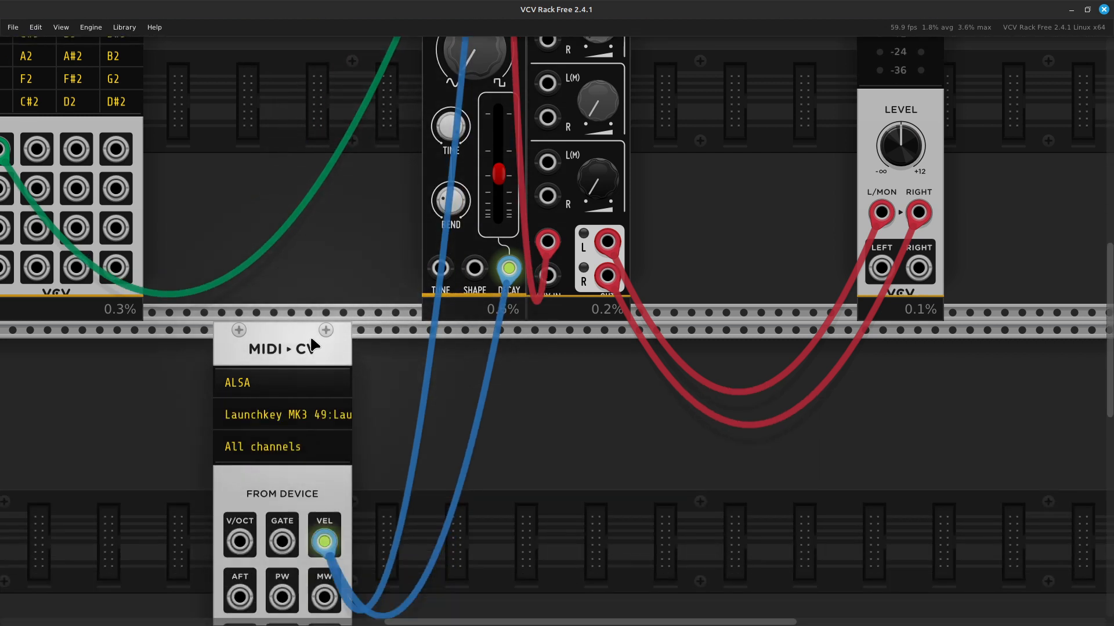
left_click_drag(311, 345, 110, 363)
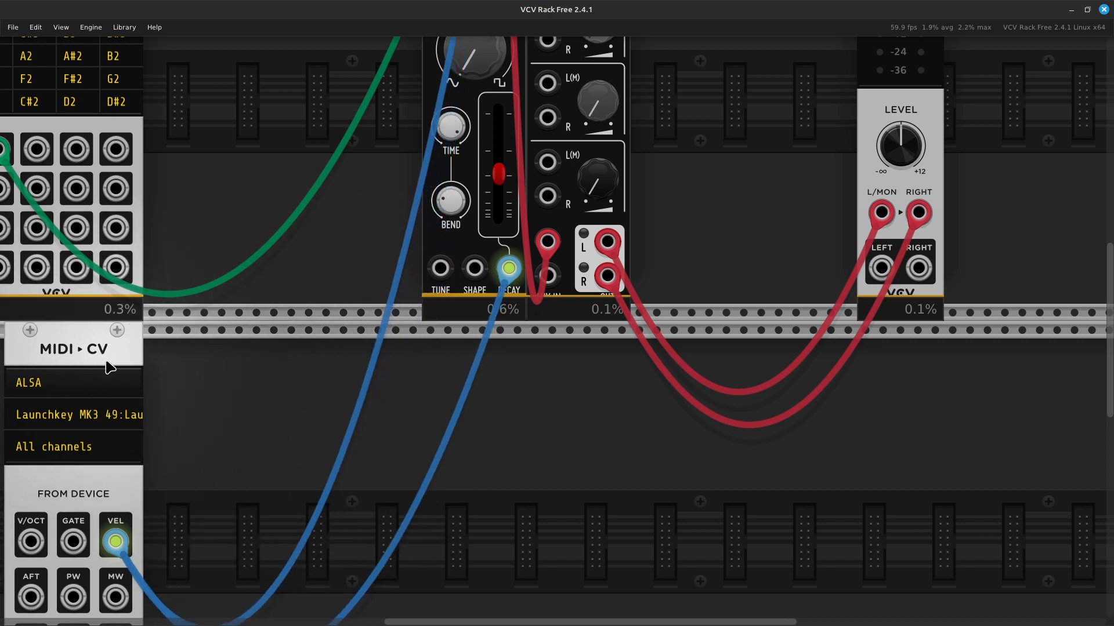
scroll(167, 300, "up", 5)
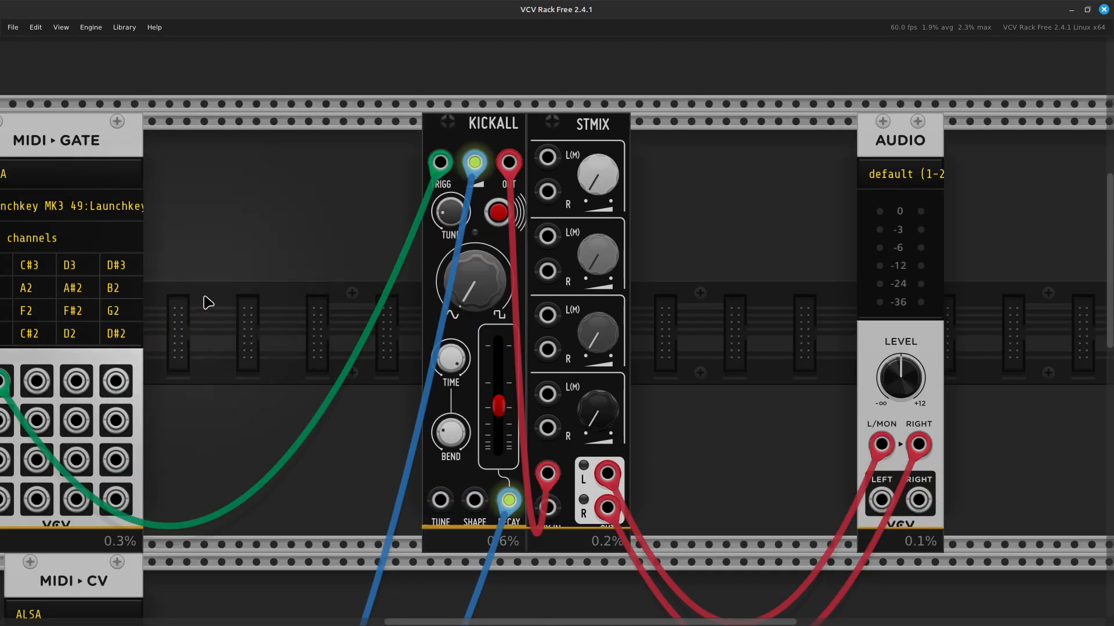
Step: Search the module browser for "seq" and add the Befaco Muxlicer between MIDI-Gate and Kickall
right_click(242, 314)
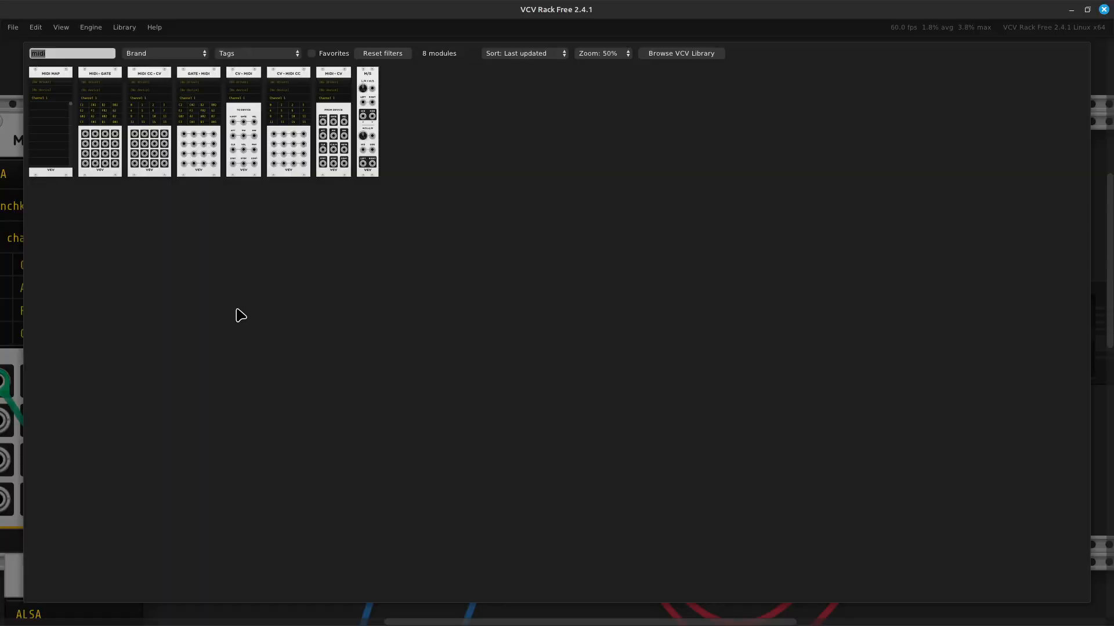
key("BackSpace")
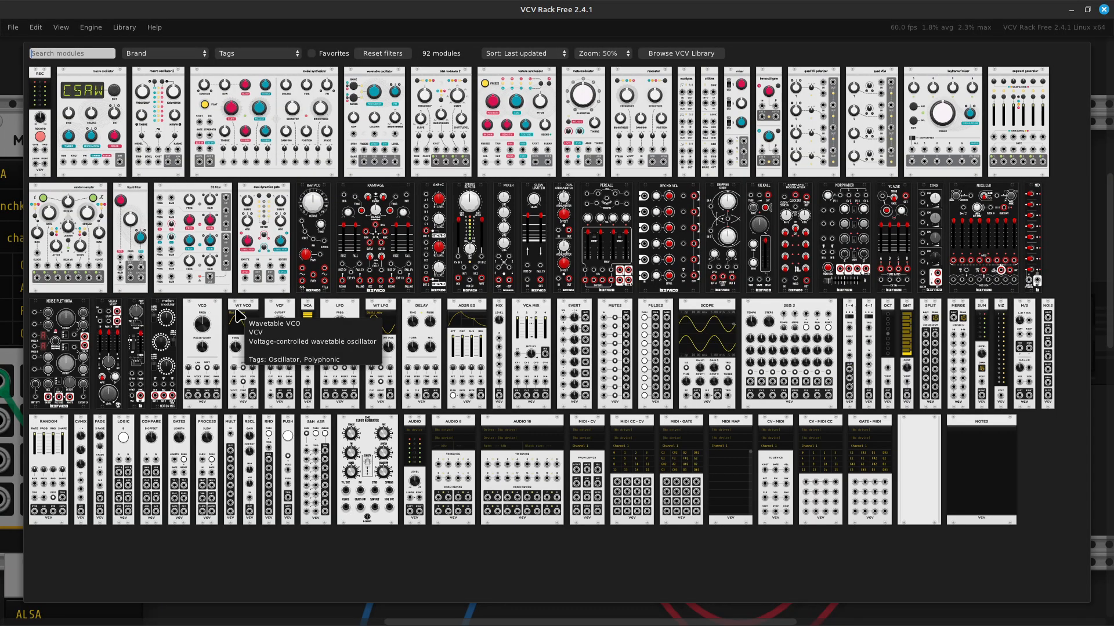
type("seq")
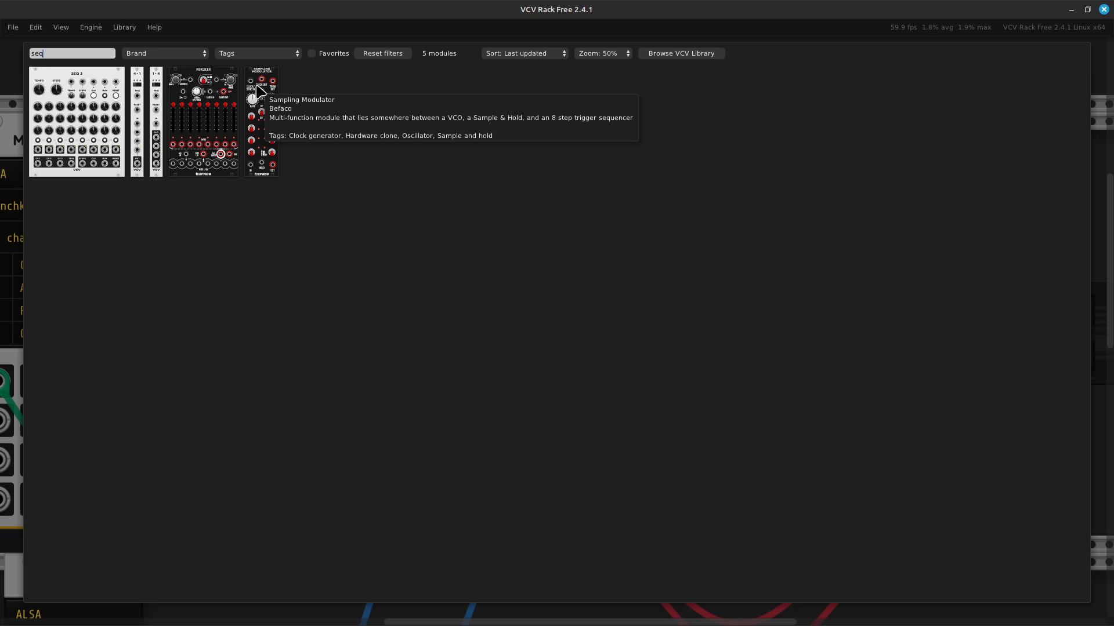
left_click(196, 124)
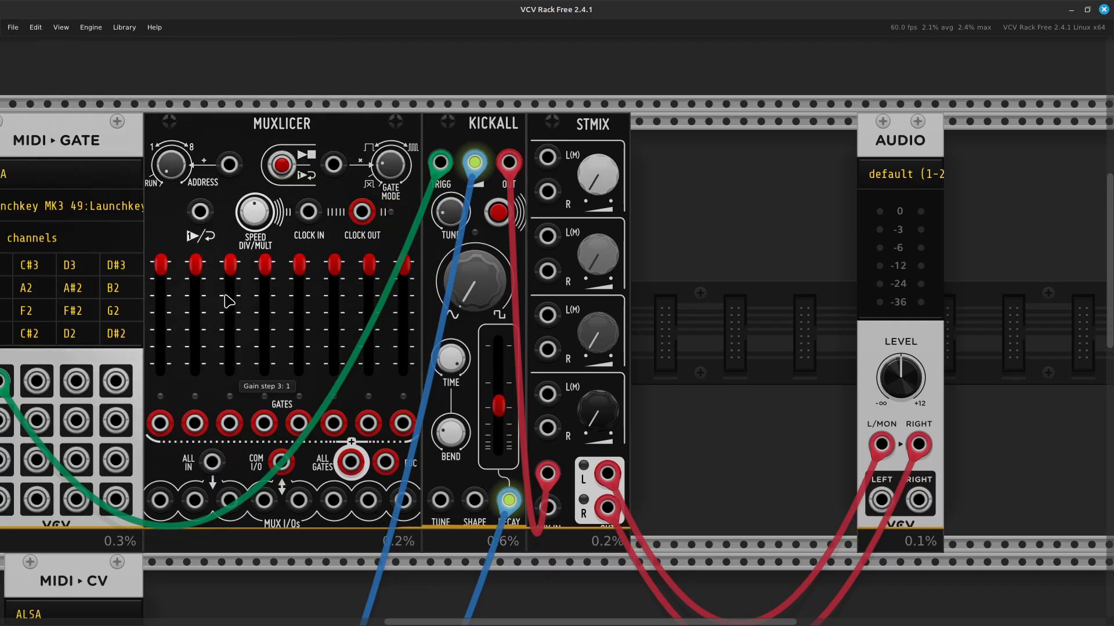
Step: Move the source end of the Kickall's trigger cable from MIDI-Gate's Gate 1 output to the Muxlicer's All gates output
scroll(228, 301, "left", 3)
scroll(390, 351, "down", 2)
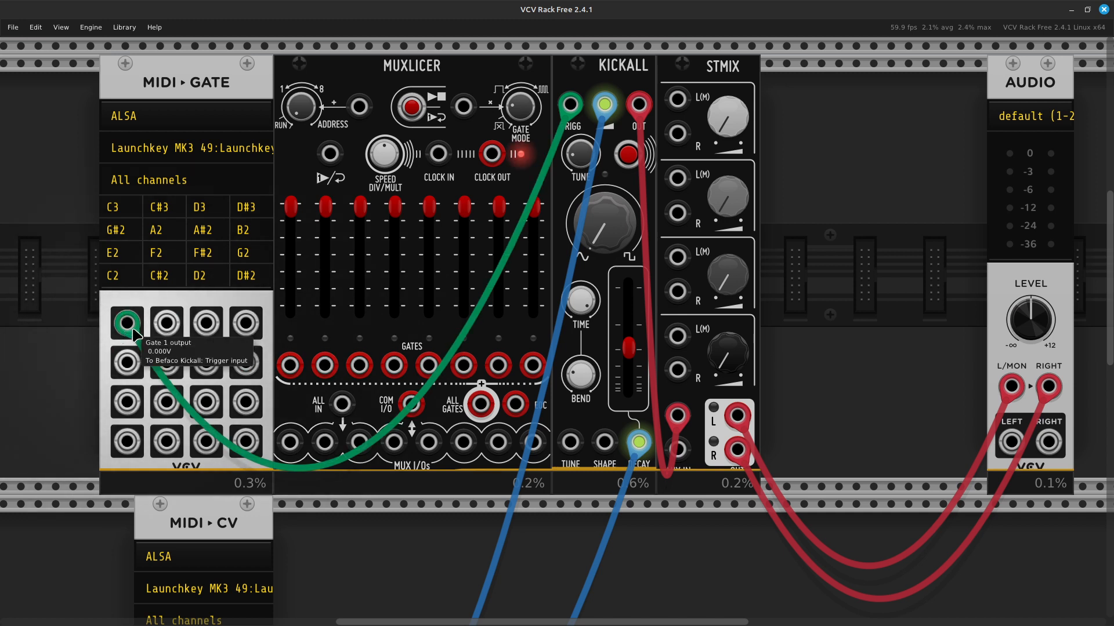
left_click_drag(128, 328, 488, 411)
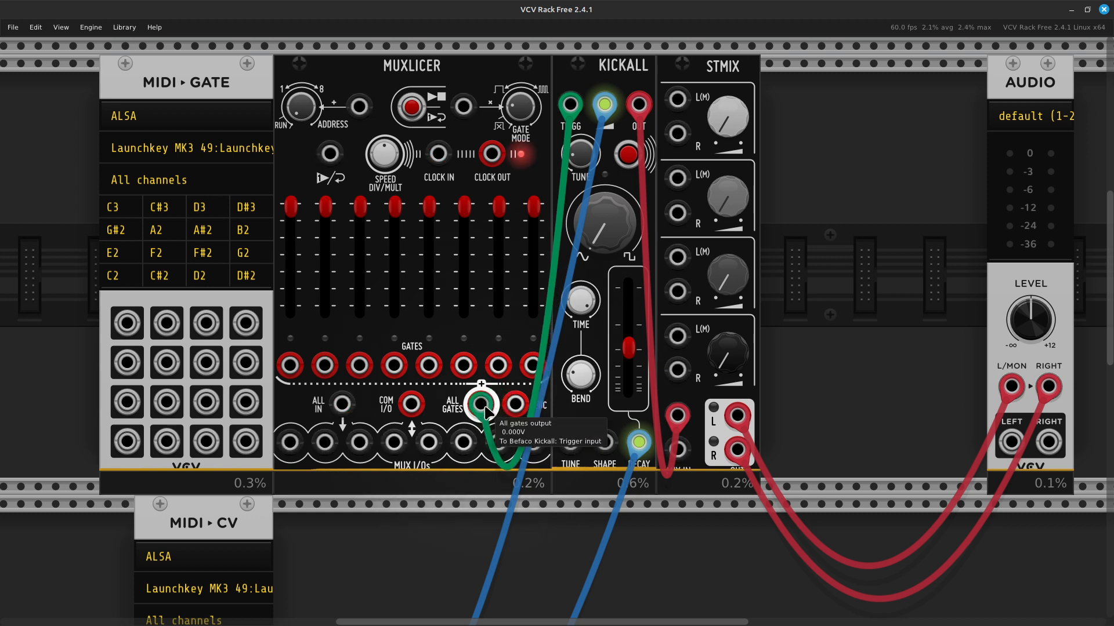
Step: Start and stop the Muxlicer to hear it trigger the Kickall, and examine its speed and clock controls
scroll(470, 376, "up", 4)
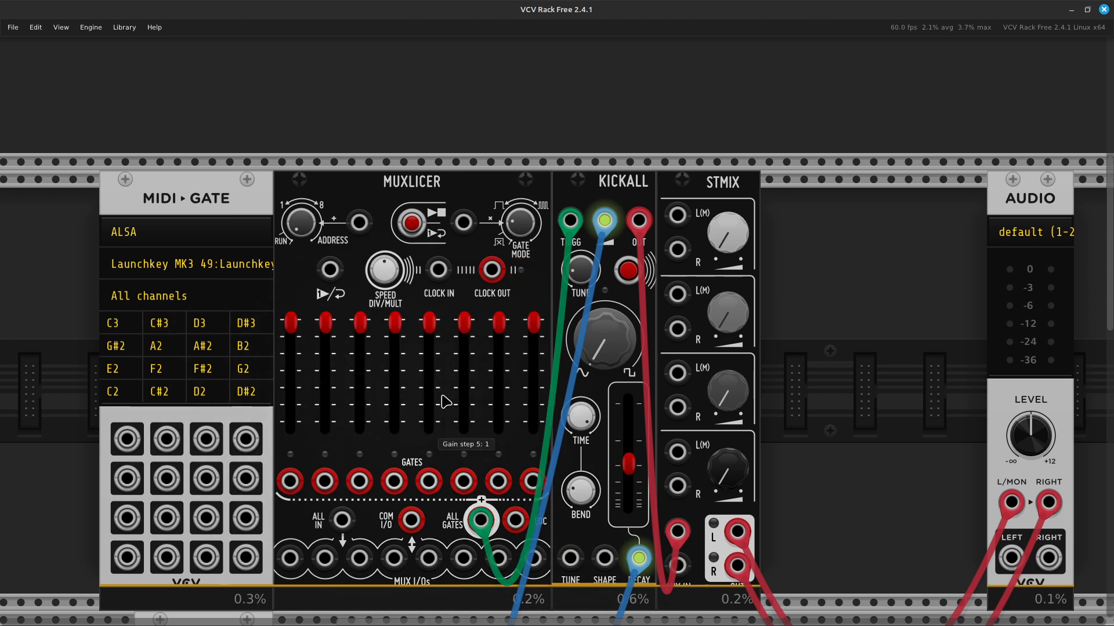
left_click(412, 231)
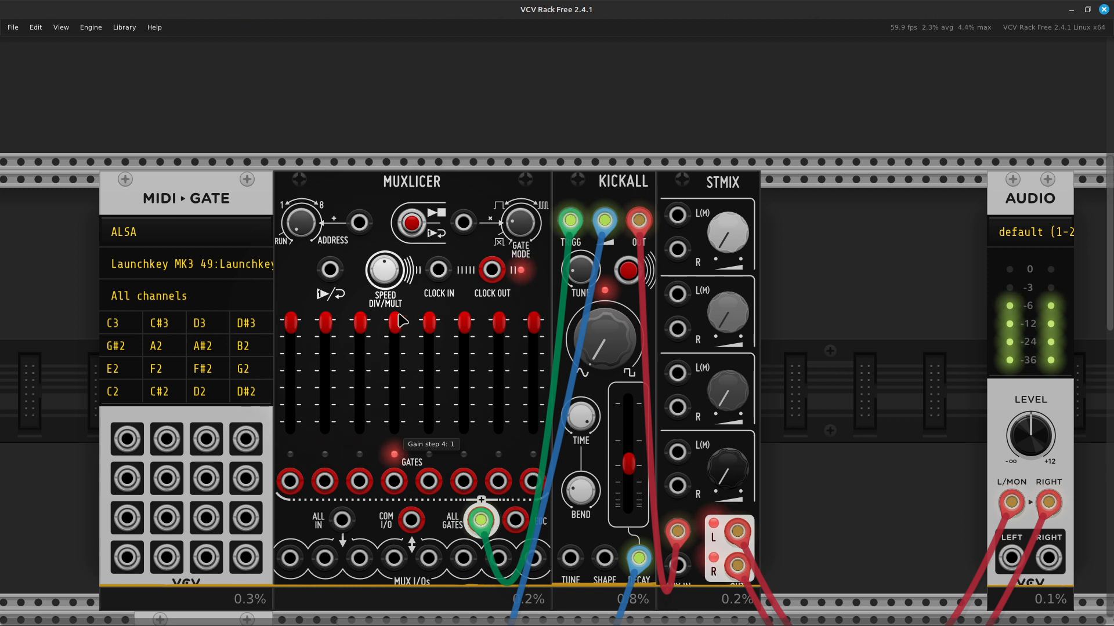
left_click(412, 238)
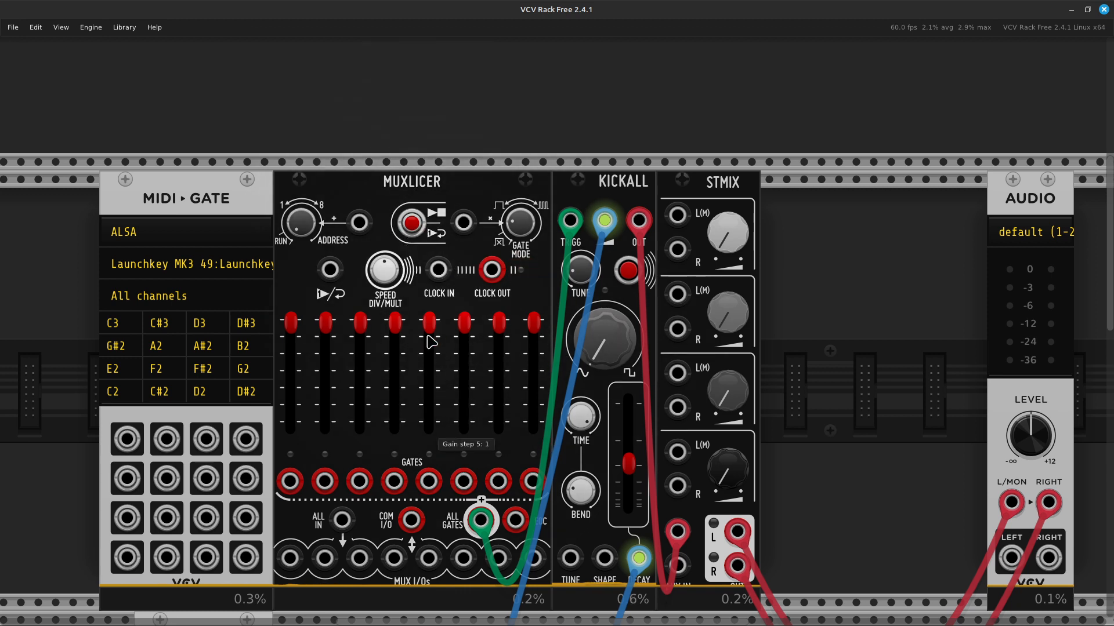
scroll(431, 342, "down", 2)
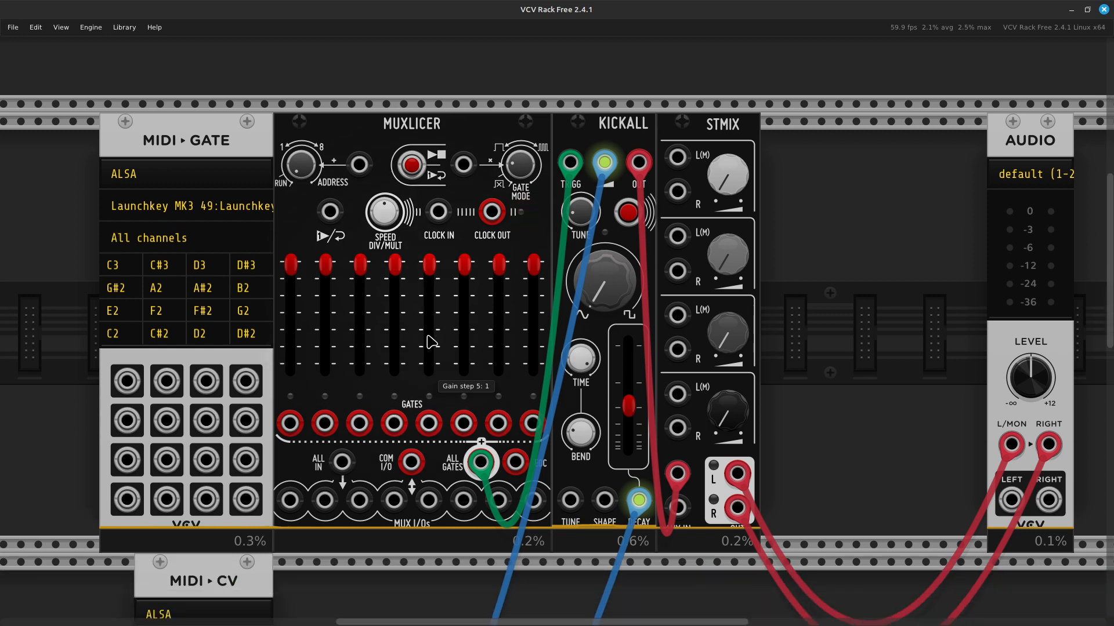
scroll(431, 342, "up", 2)
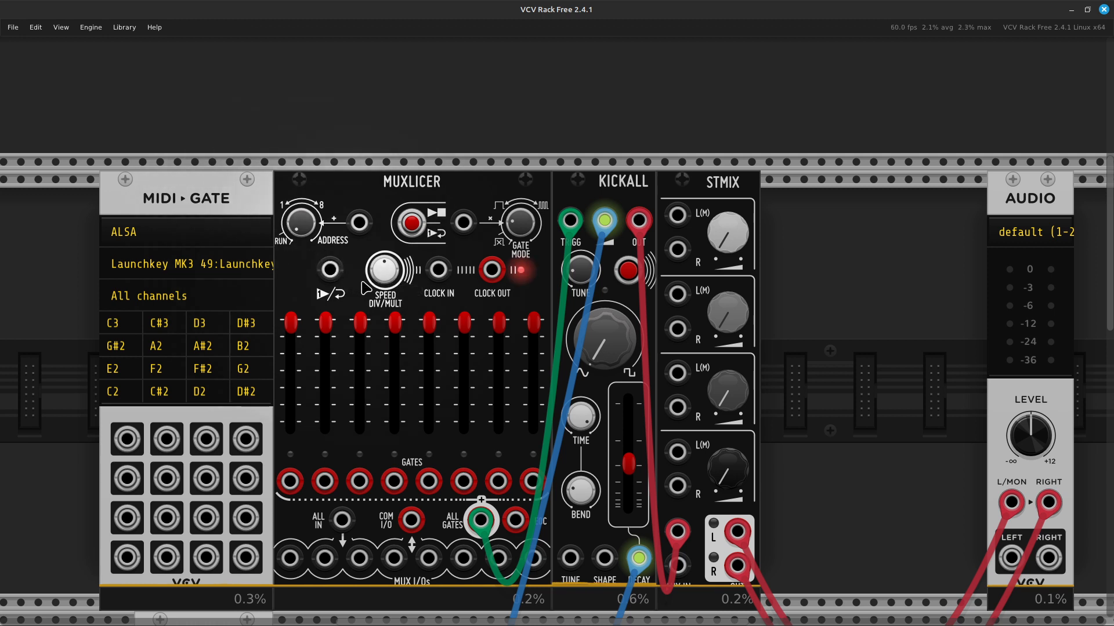
mouse_move(388, 280)
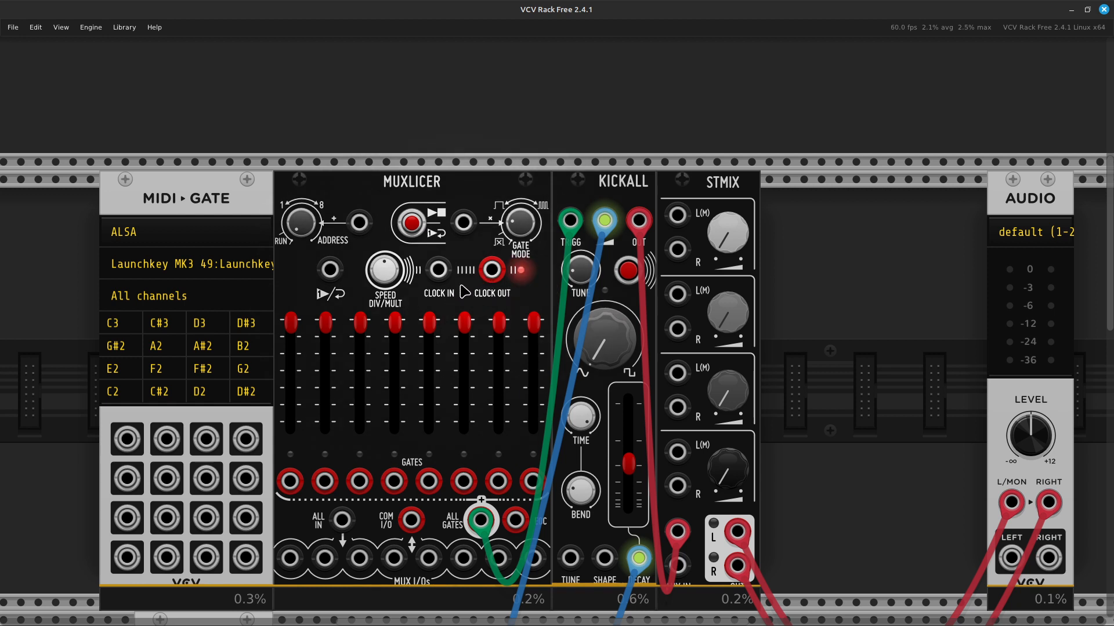
left_click_drag(491, 278, 533, 284)
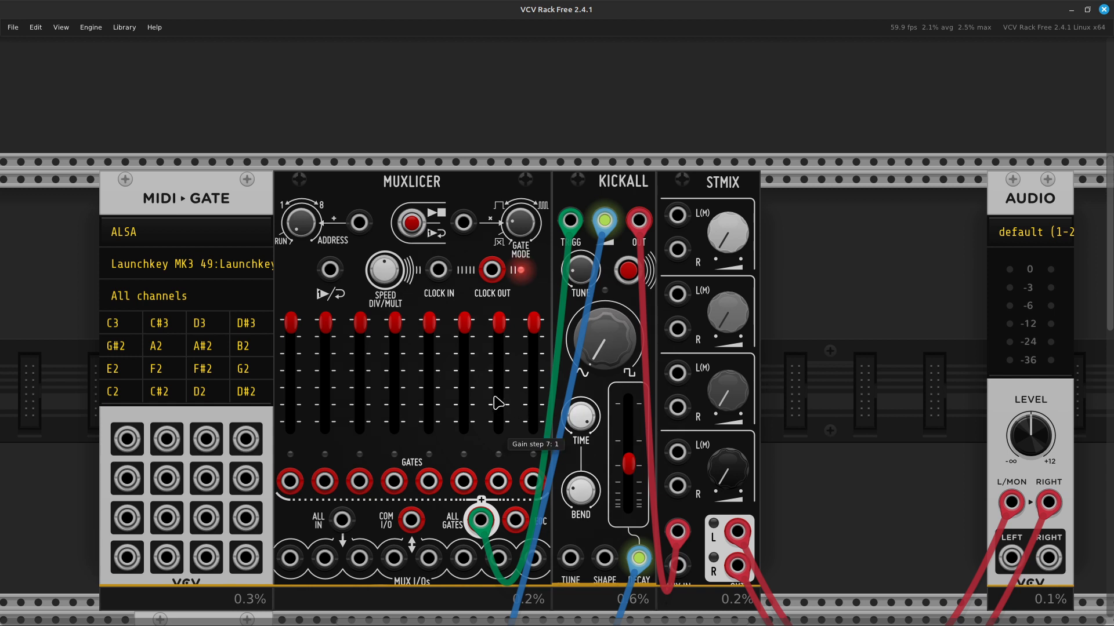
Step: Try triggering the Kickall from the Muxlicer's step 1 and step 5 gate outputs, and return the cable to All gates
scroll(494, 403, "down", 3)
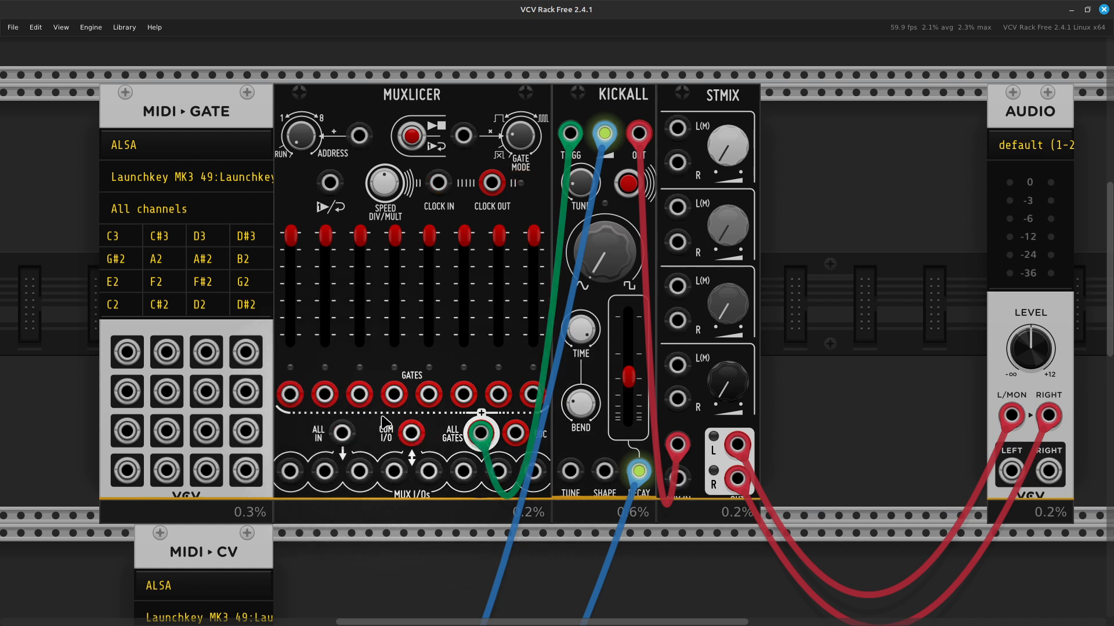
left_click_drag(481, 433, 290, 396)
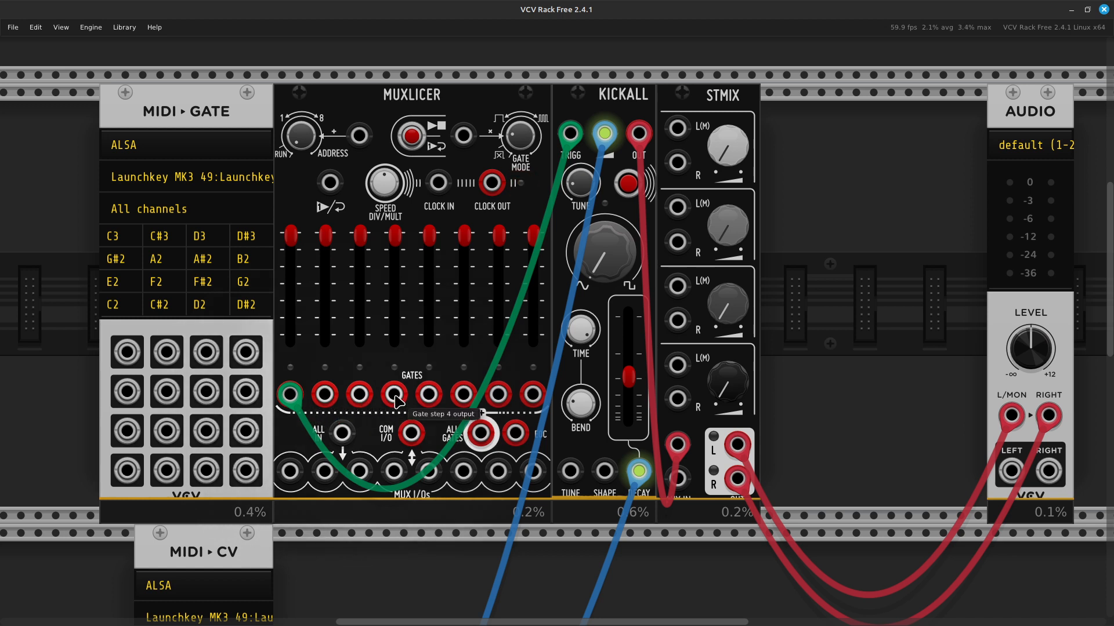
right_click(431, 404)
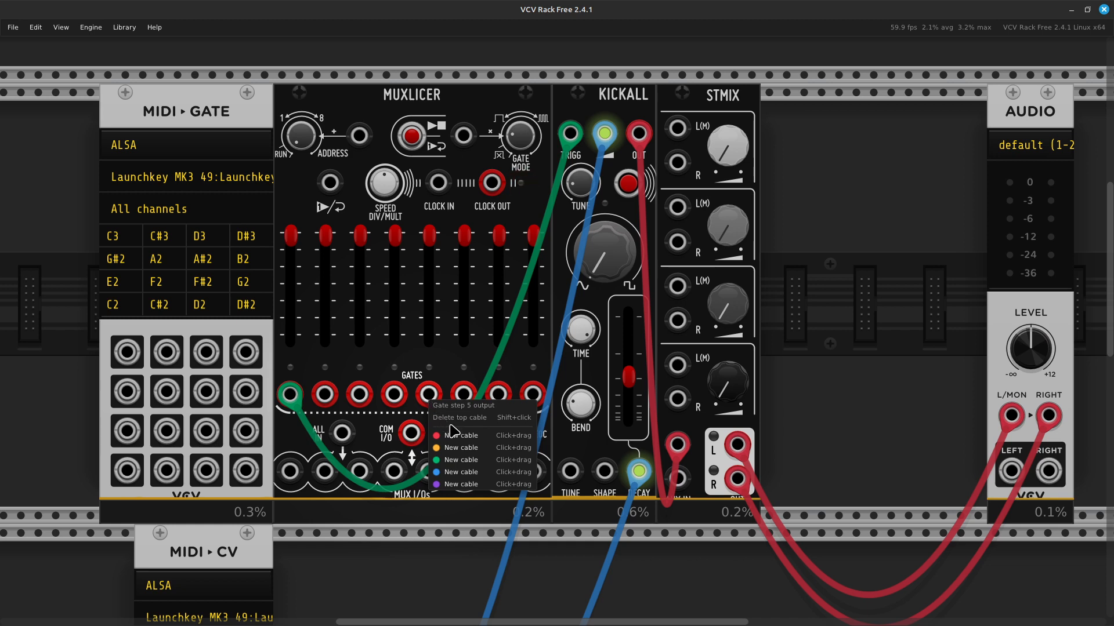
left_click_drag(460, 460, 570, 138)
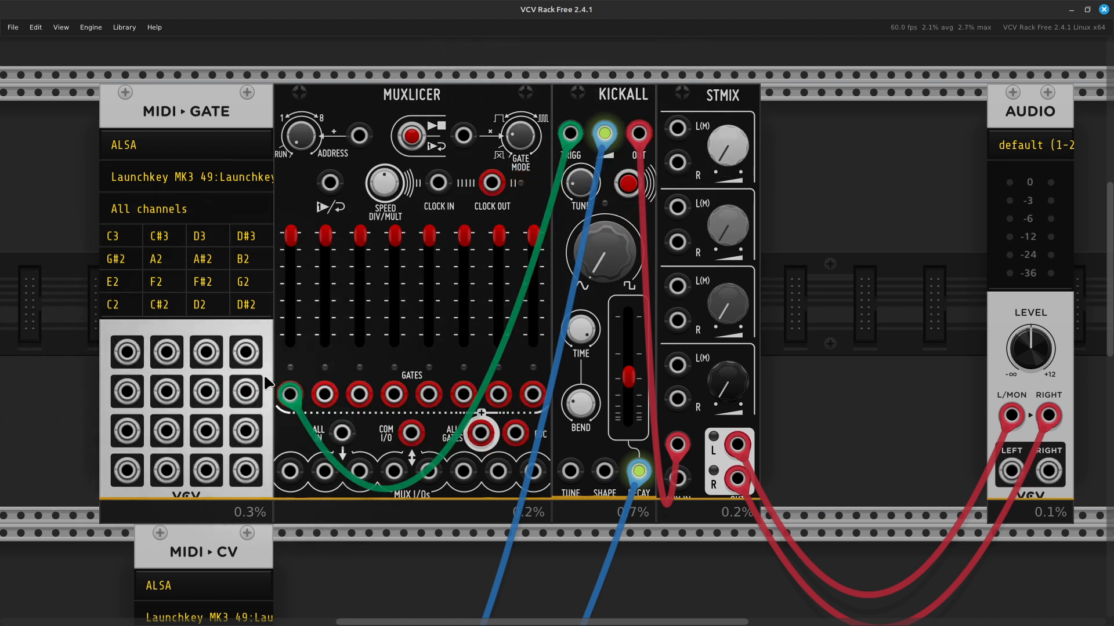
left_click_drag(284, 399, 481, 433)
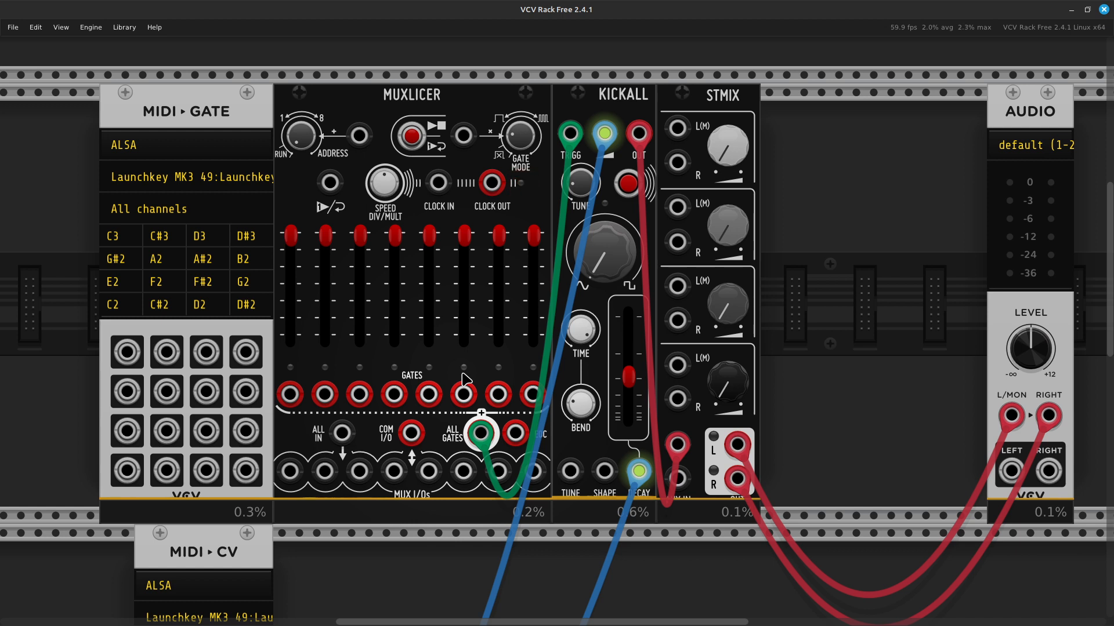
Step: Disconnect the velocity cable from the Kickall's gain input, keeping the one at its Decay input
scroll(463, 375, "down", 1)
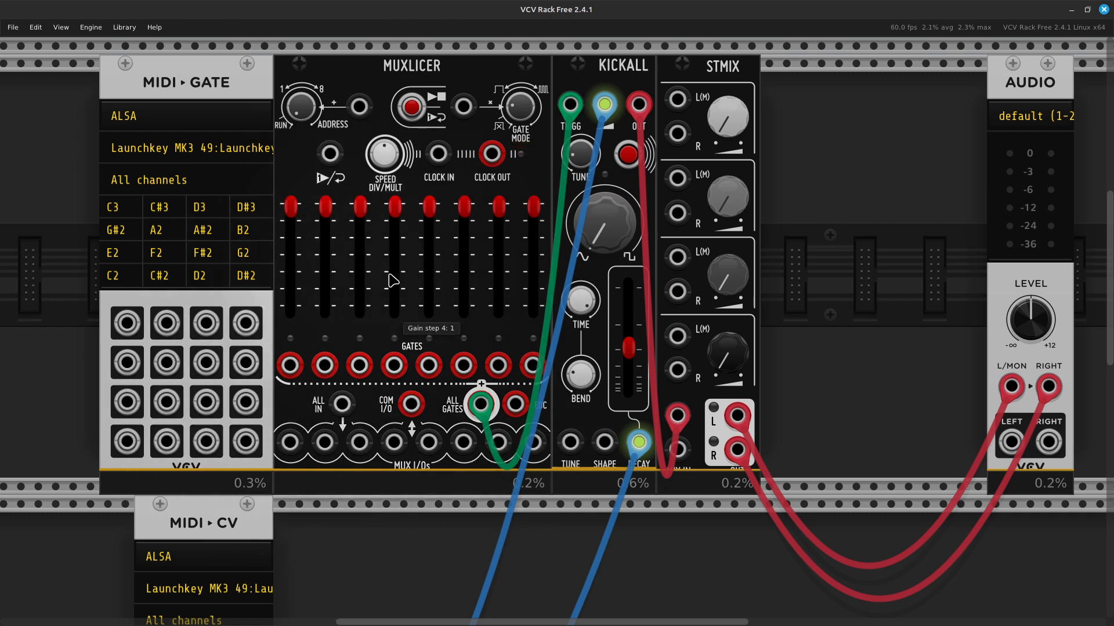
scroll(399, 295, "up", 2)
scroll(399, 295, "up", 1)
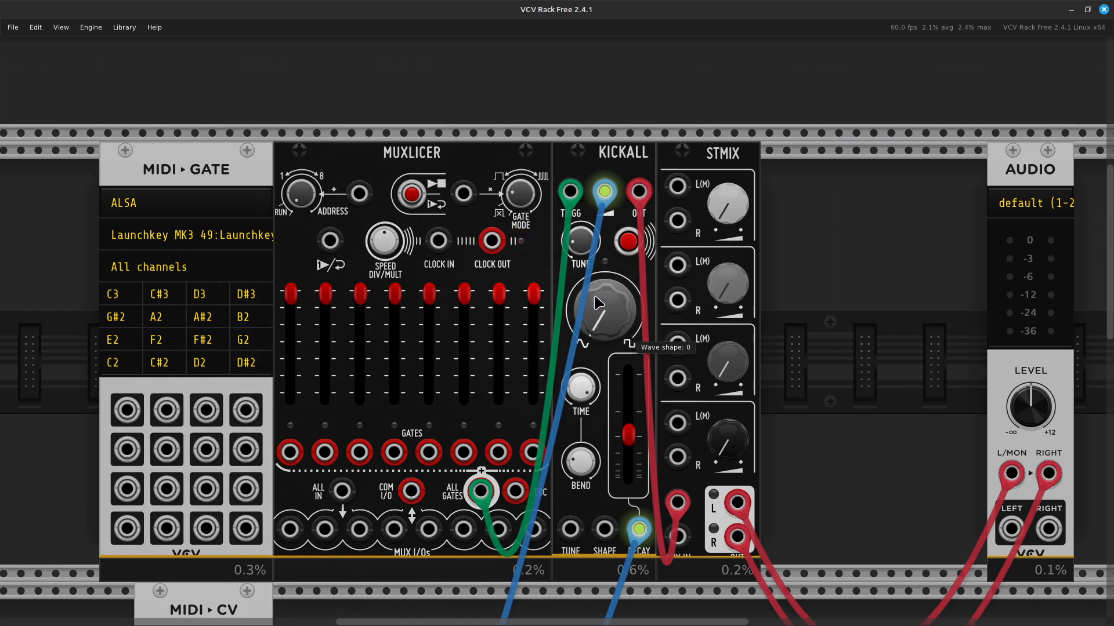
left_click_drag(605, 191, 525, 558)
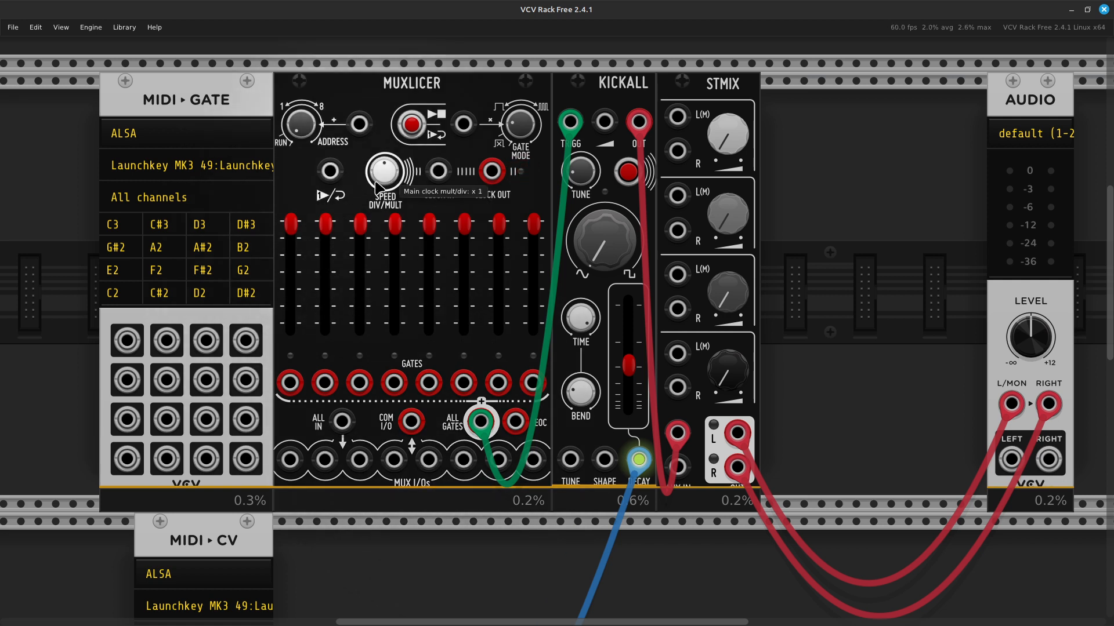
Step: Patch a blue cable from the Muxlicer's COM I/O output to the Kickall's gain input and lower every step gain except steps 1 and 5
right_click(412, 432)
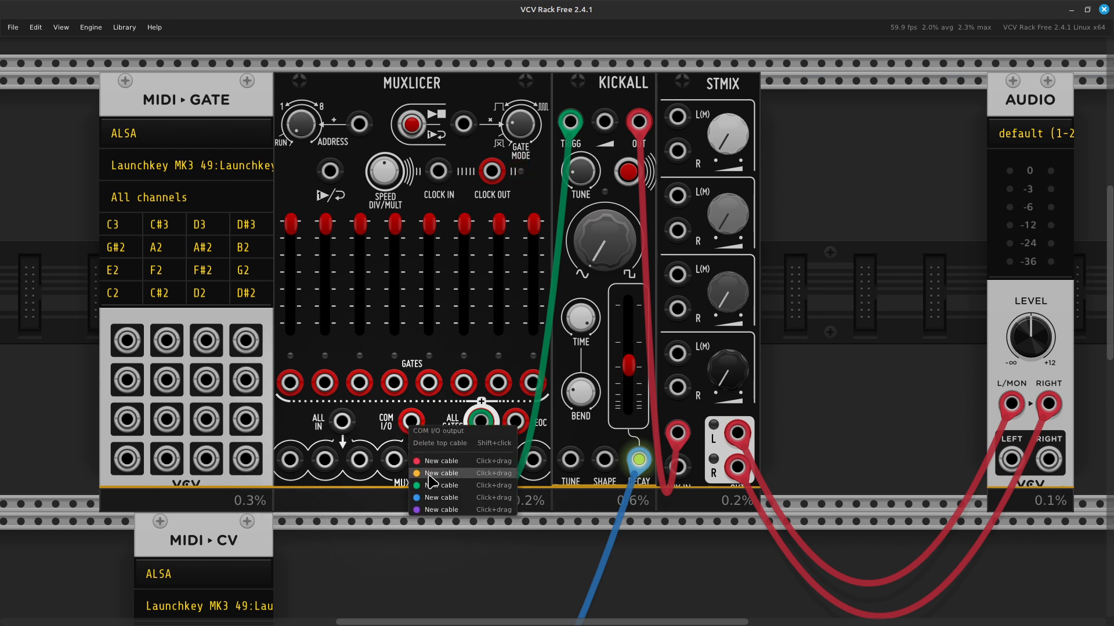
mouse_move(438, 90)
left_mouse_down()
mouse_move(449, 530)
mouse_move(479, 531)
mouse_move(549, 90)
mouse_move(437, 90)
left_mouse_up()
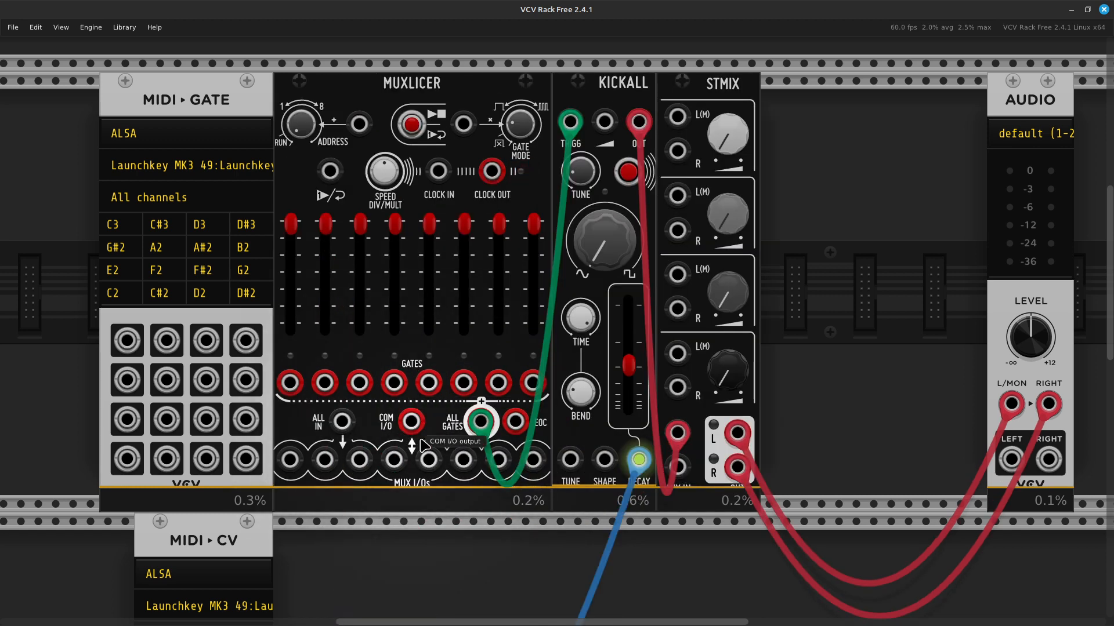
right_click(408, 424)
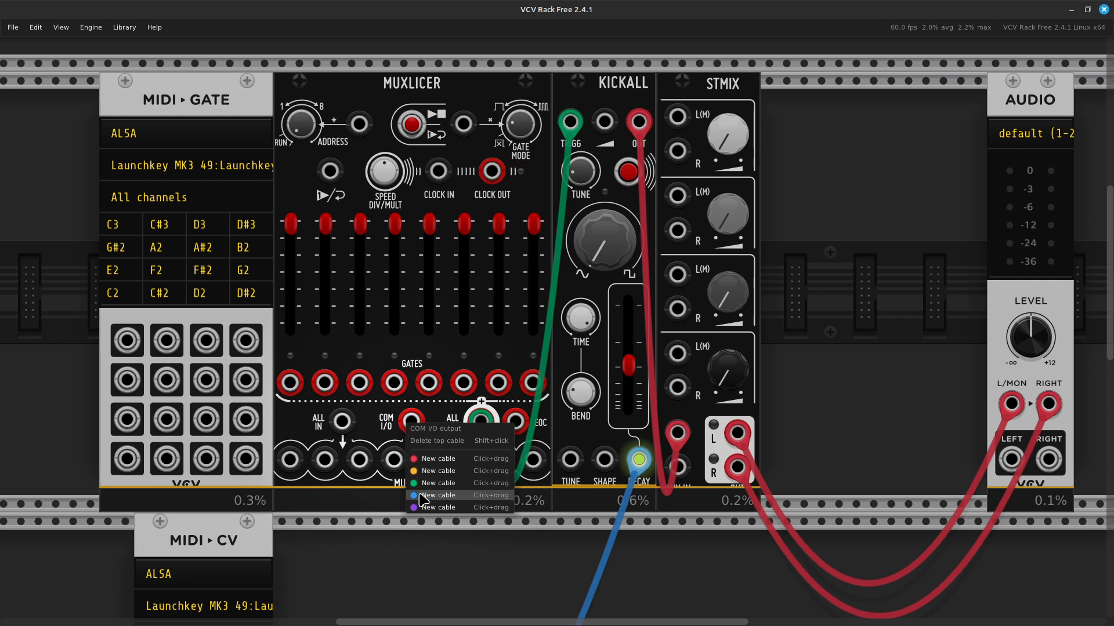
left_click_drag(420, 497, 605, 124)
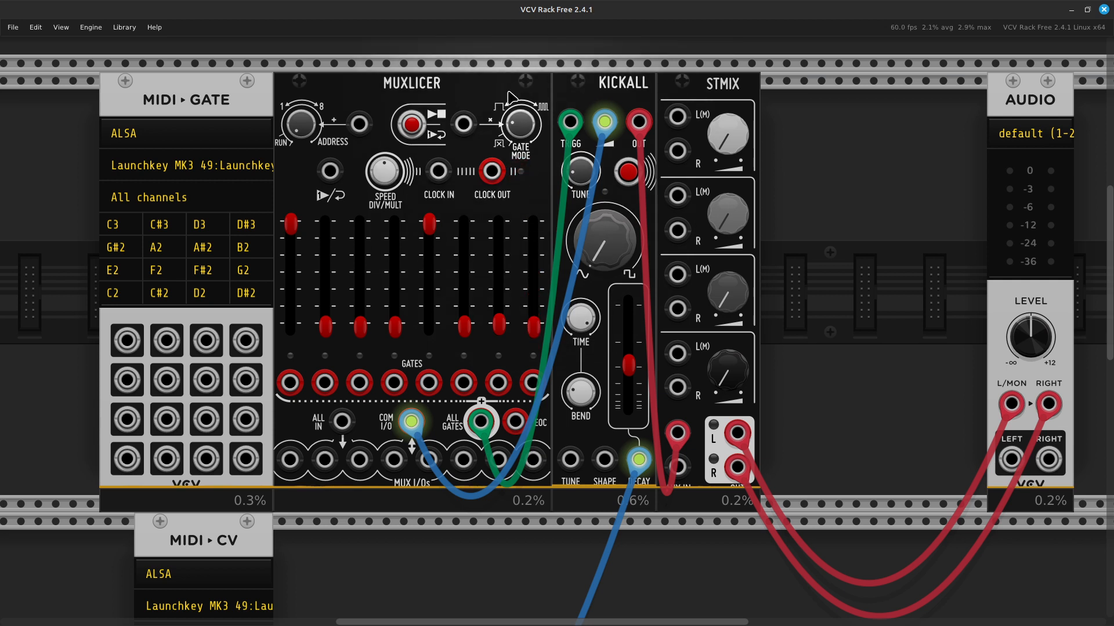
Step: With the Muxlicer running, shorten the Kickall's VCA envelope decay to near the slider's low end and set gain step 7 to 0
left_click(411, 119)
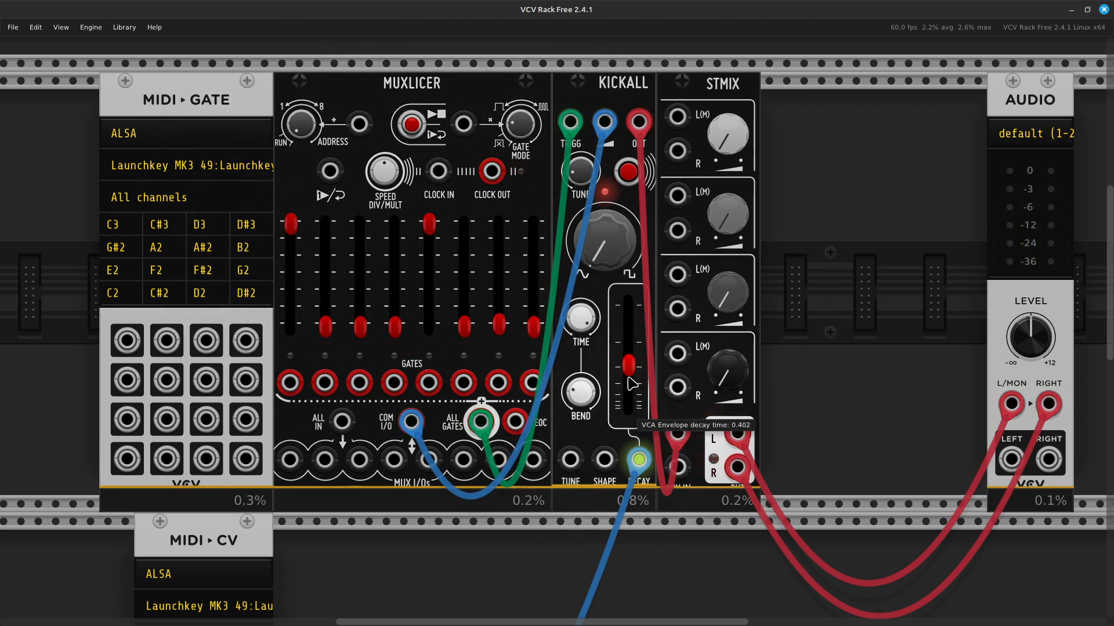
left_click_drag(628, 364, 628, 393)
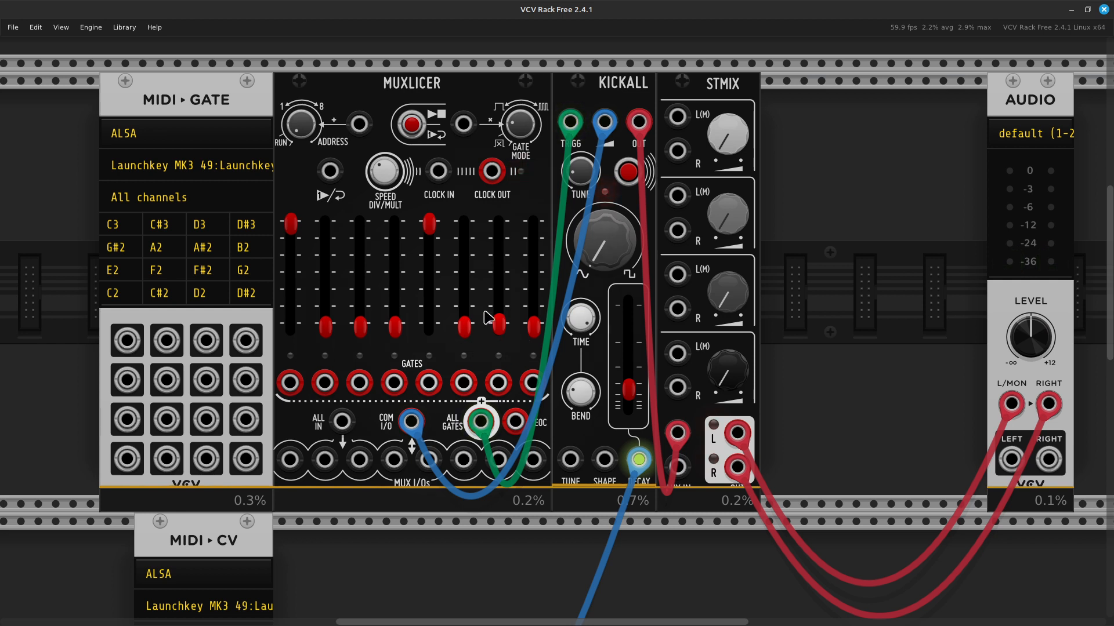
left_click_drag(504, 332, 531, 331)
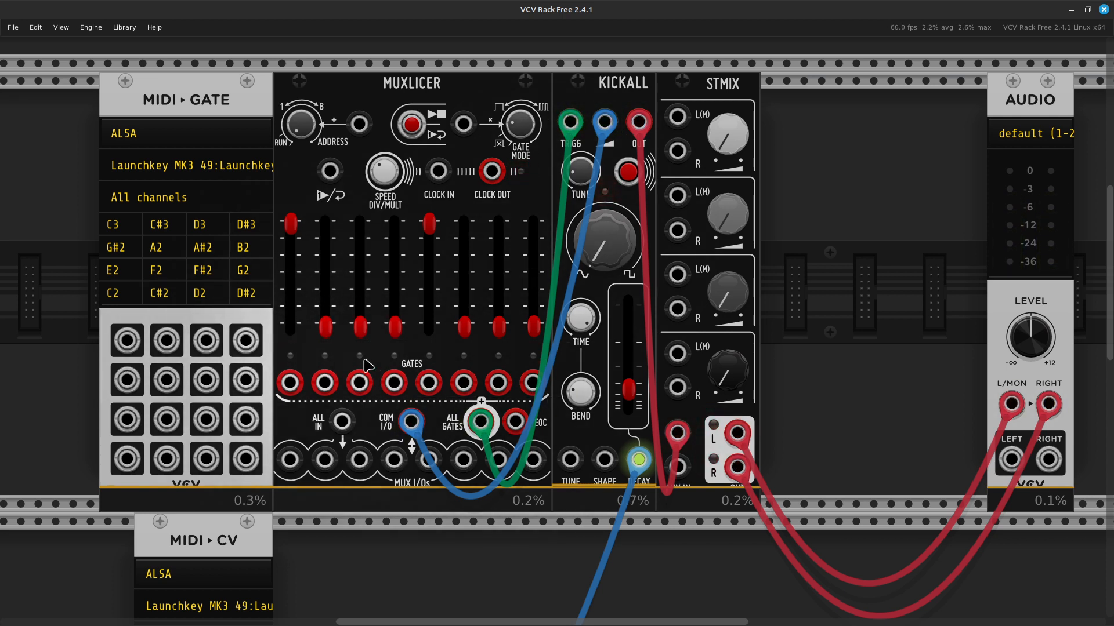
Step: Try out the Muxlicer's speed knob and move STMix closer to Audio, leaving a gap one module wide beside Kickall
mouse_move(577, 314)
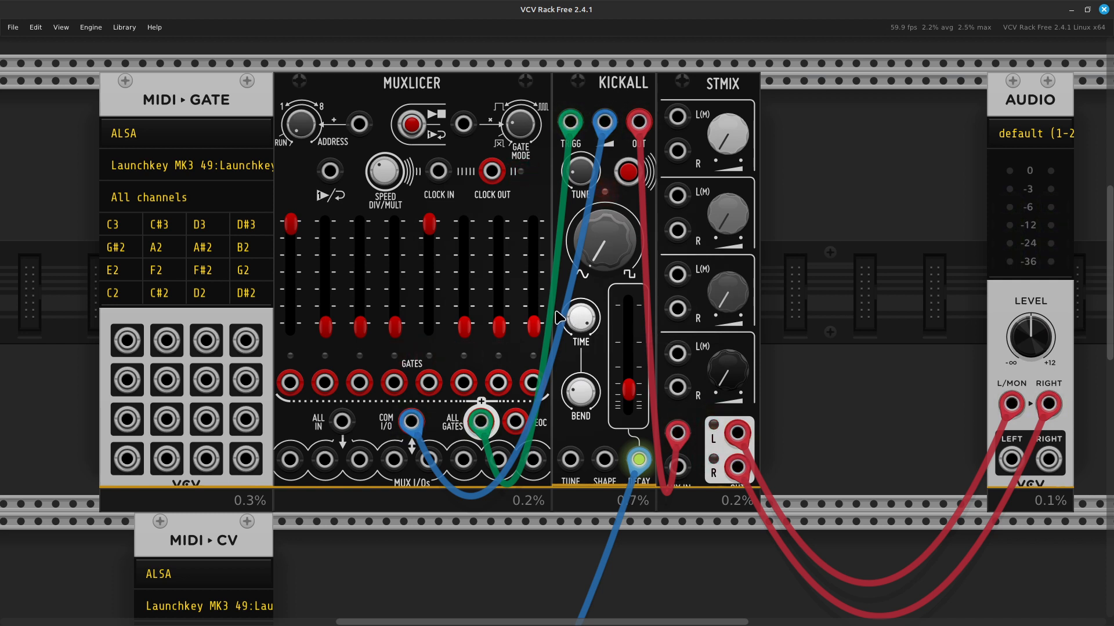
mouse_move(382, 185)
mouse_move(383, 184)
left_mouse_down()
mouse_move(383, 148)
mouse_move(382, 166)
left_mouse_up()
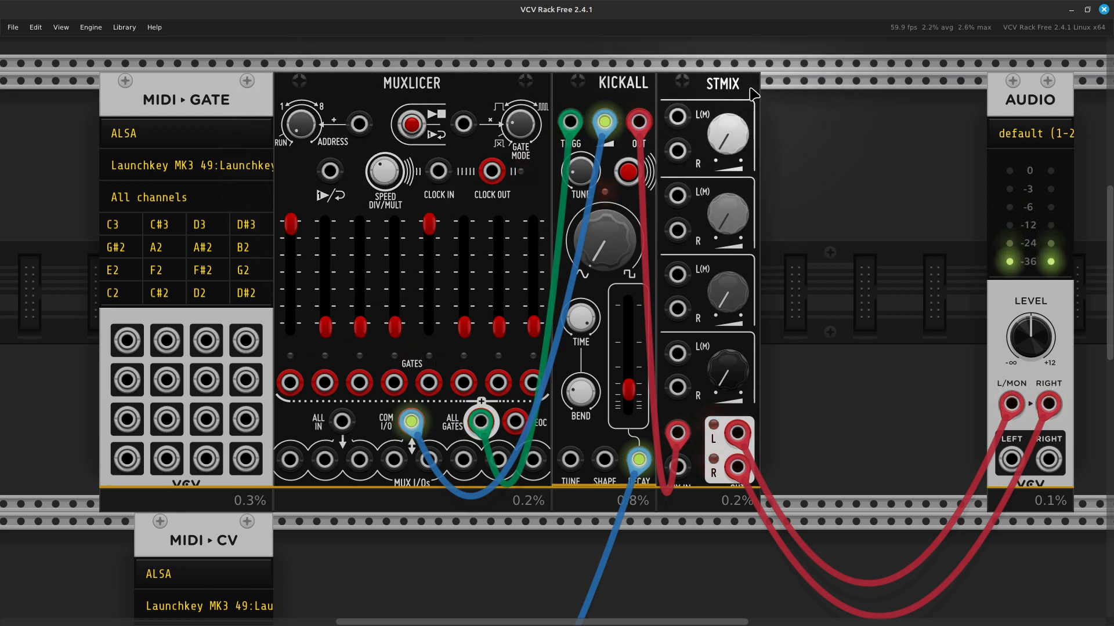
left_click_drag(733, 85, 816, 124)
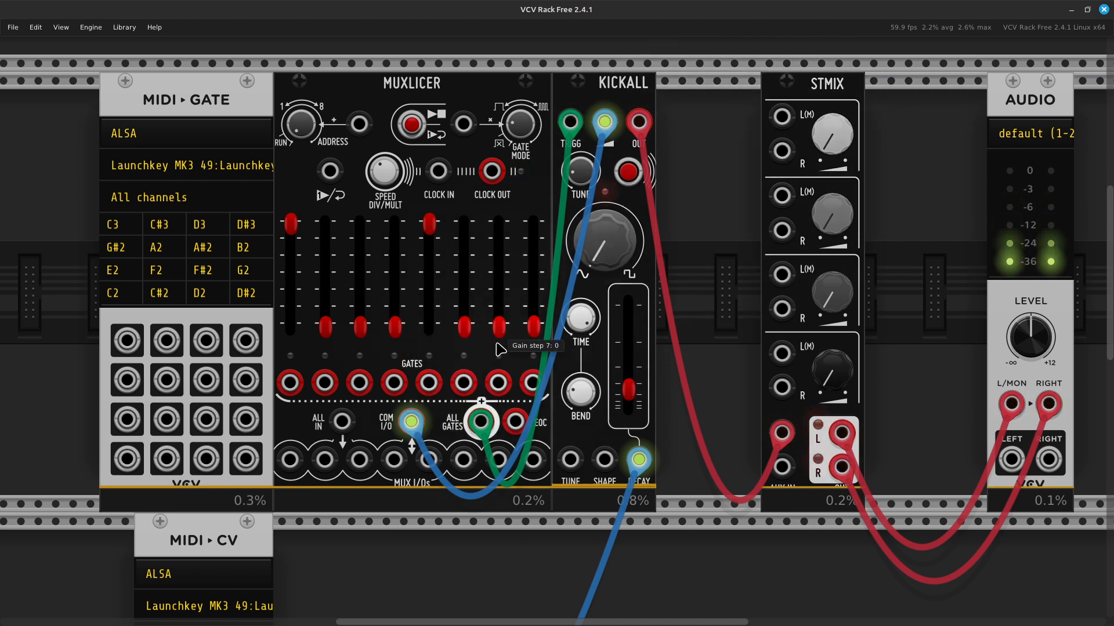
Step: Set the Kickall's VCA envelope decay time to 0 and turn down the Muxlicer's speed knob
mouse_move(629, 400)
left_click_drag(628, 397, 628, 401)
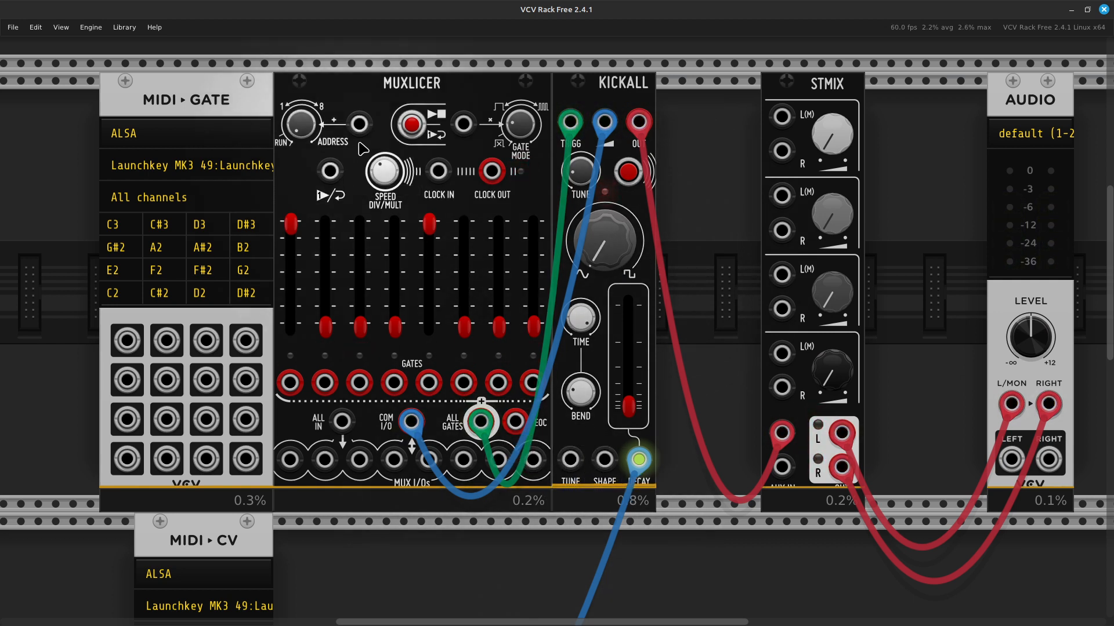
mouse_move(385, 176)
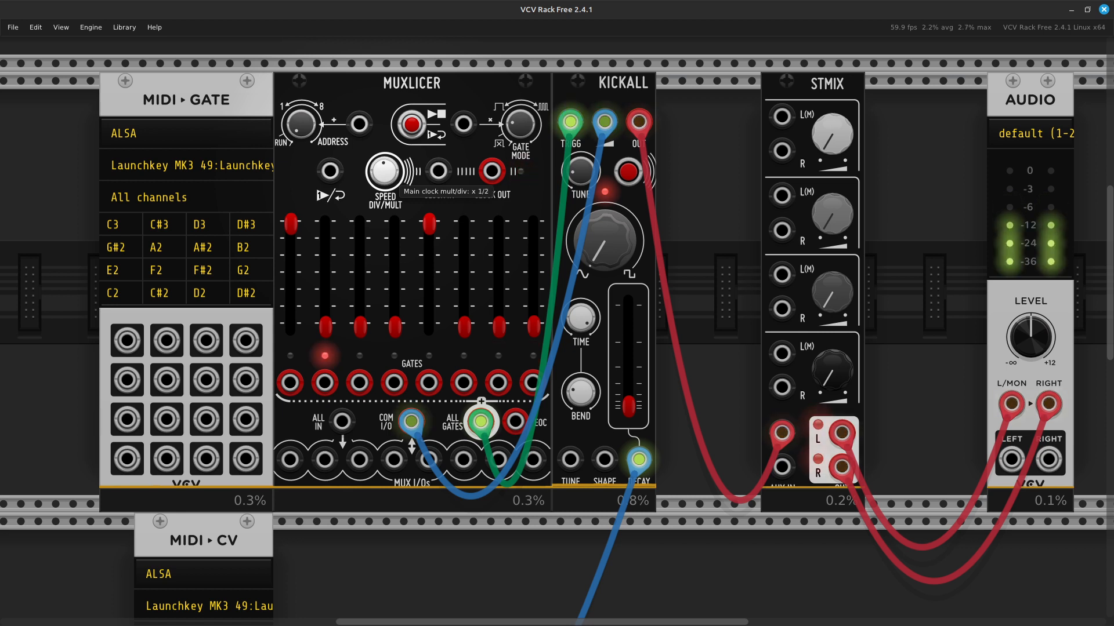
left_click_drag(385, 176, 385, 209)
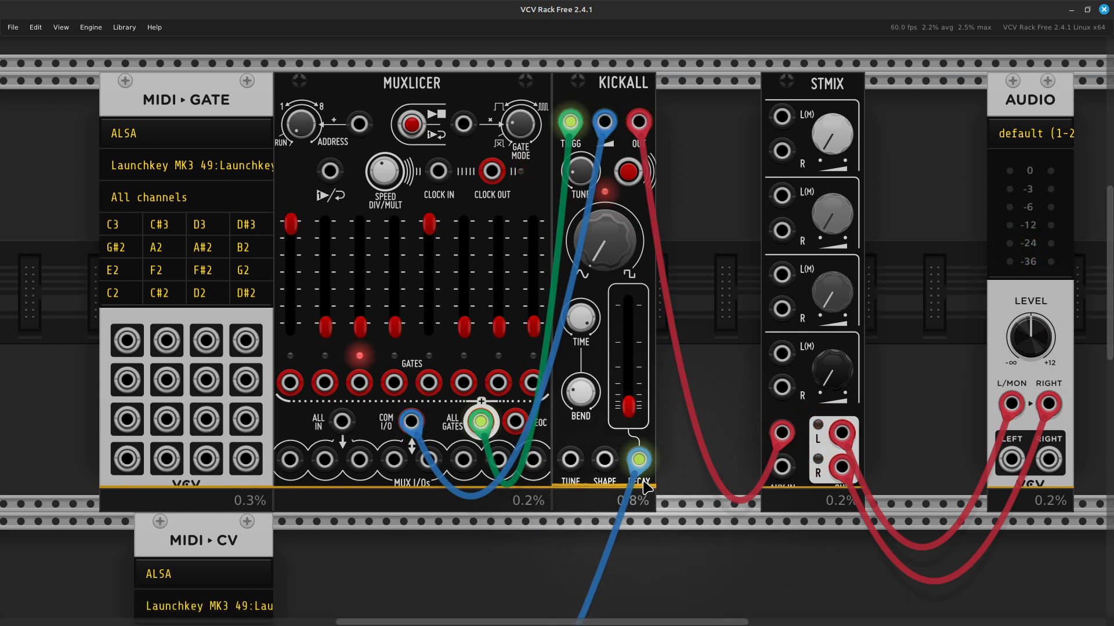
Step: Disconnect the blue velocity cable from the Kickall's Decay input and turn down its pitch envelope time and bend, with bend at 0
left_click_drag(638, 459, 658, 542)
mouse_move(578, 411)
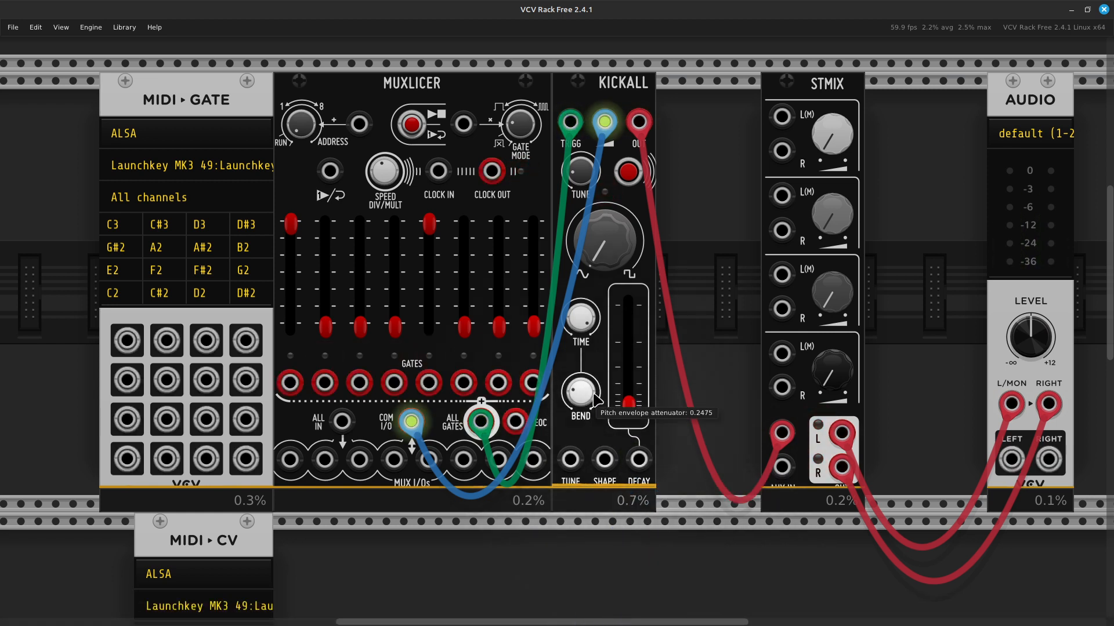
mouse_move(583, 332)
left_click_drag(583, 332, 583, 360)
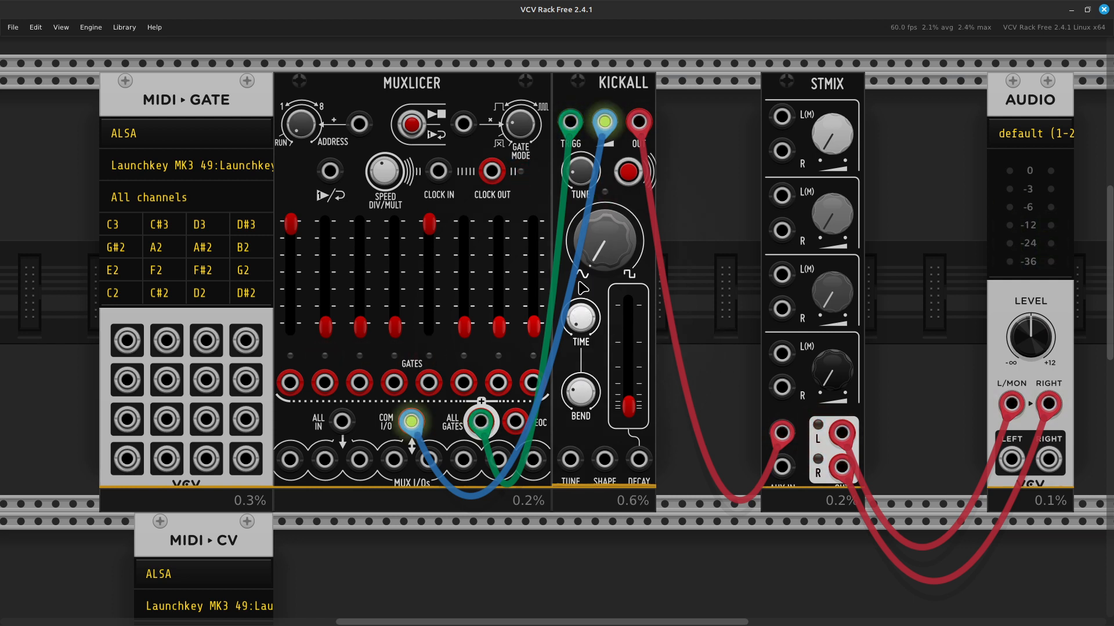
mouse_move(577, 392)
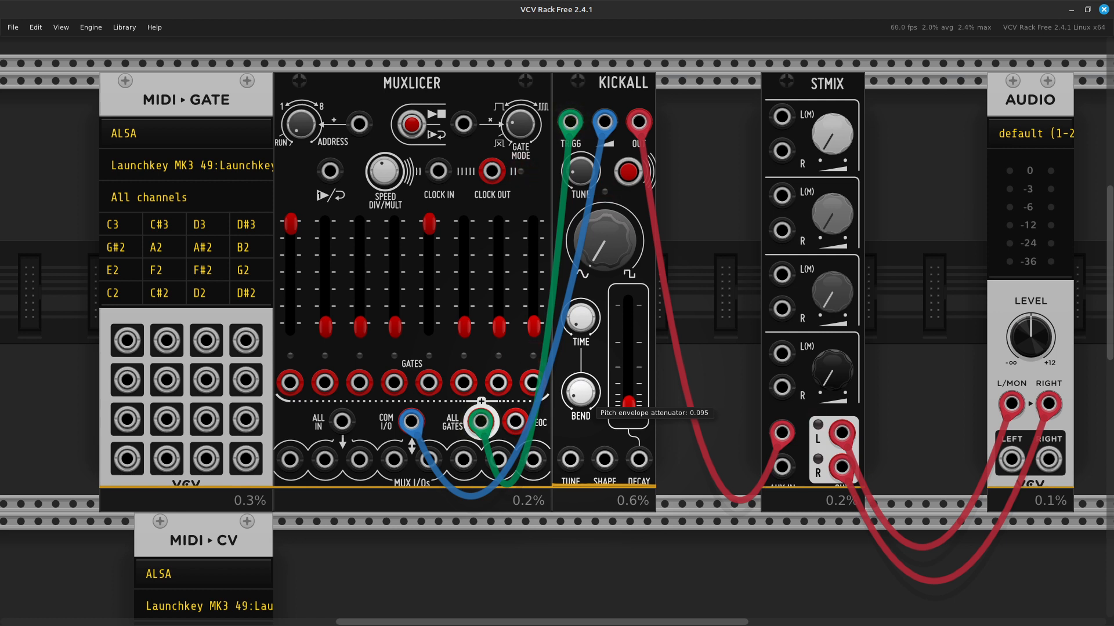
left_click_drag(578, 392, 578, 400)
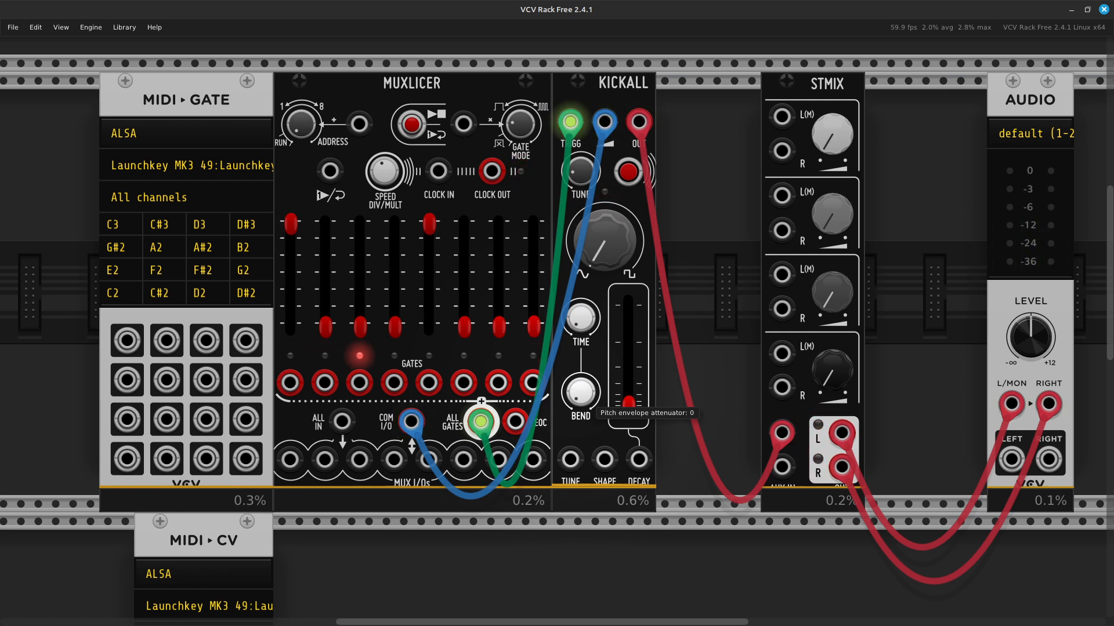
Step: Raise the Kickall's VCA envelope decay to about mid-slider, set its bend to about 0.18 and slightly raise the pitch decay time
mouse_move(629, 410)
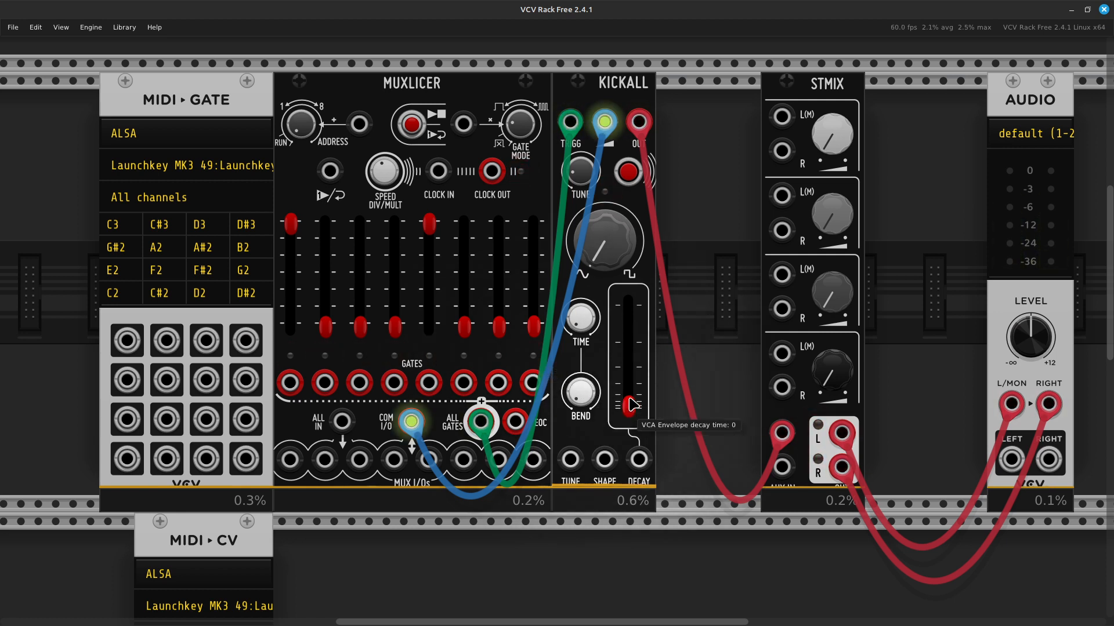
left_click_drag(628, 383, 628, 358)
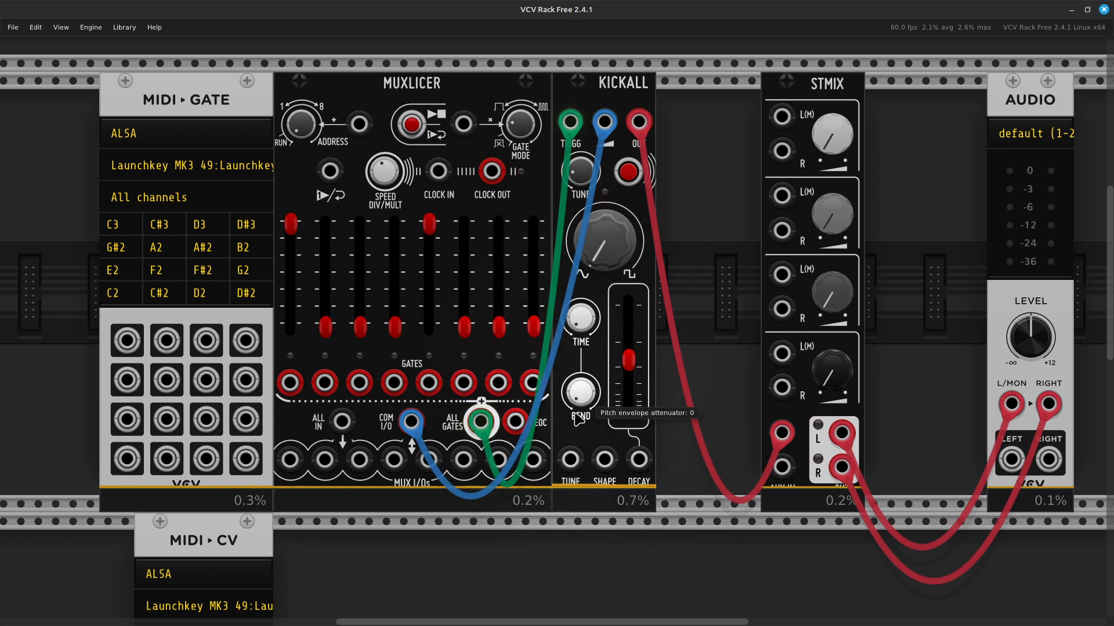
left_click_drag(580, 406, 580, 402)
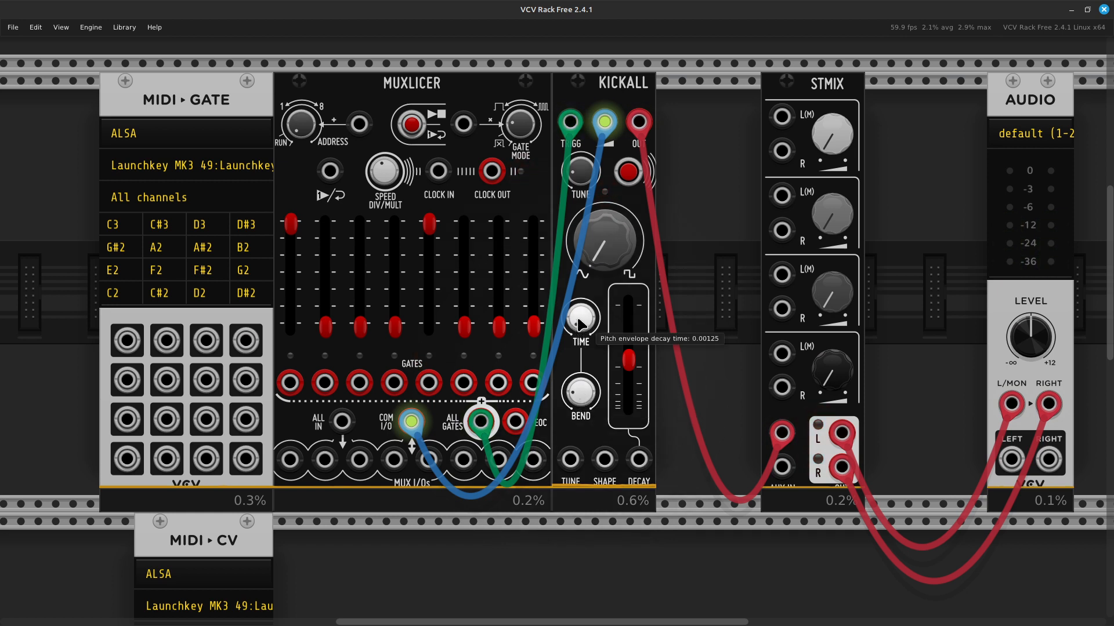
left_click_drag(580, 318, 580, 316)
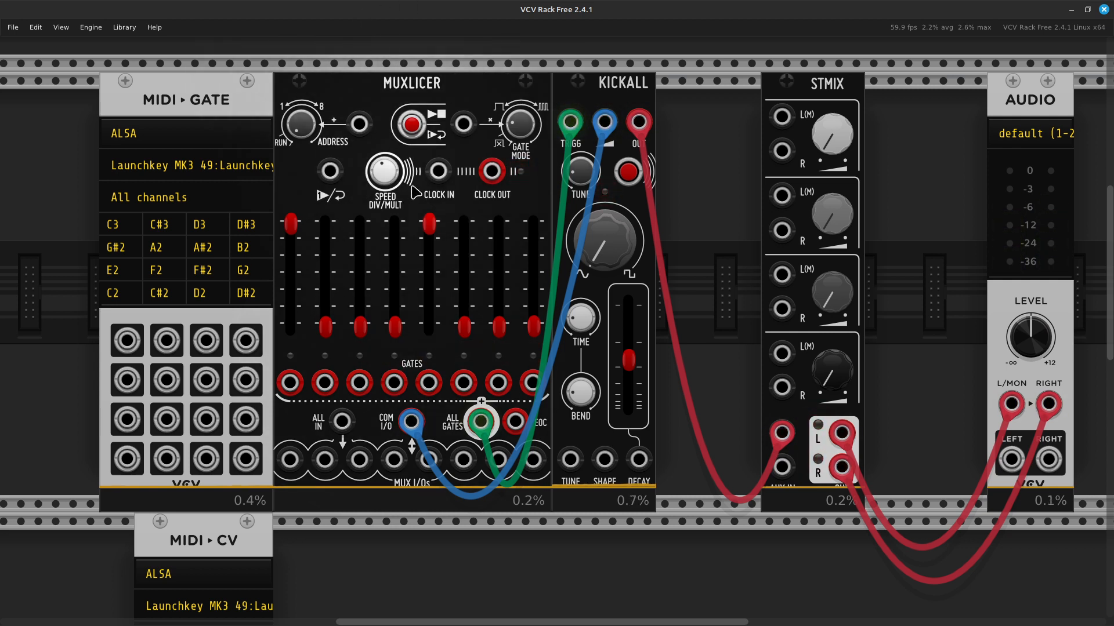
Step: Try a lower setting on the Muxlicer's speed knob and delete the Muxlicer from the rack
mouse_move(392, 181)
mouse_move(392, 181)
left_mouse_down()
mouse_move(392, 172)
mouse_move(392, 186)
left_mouse_up()
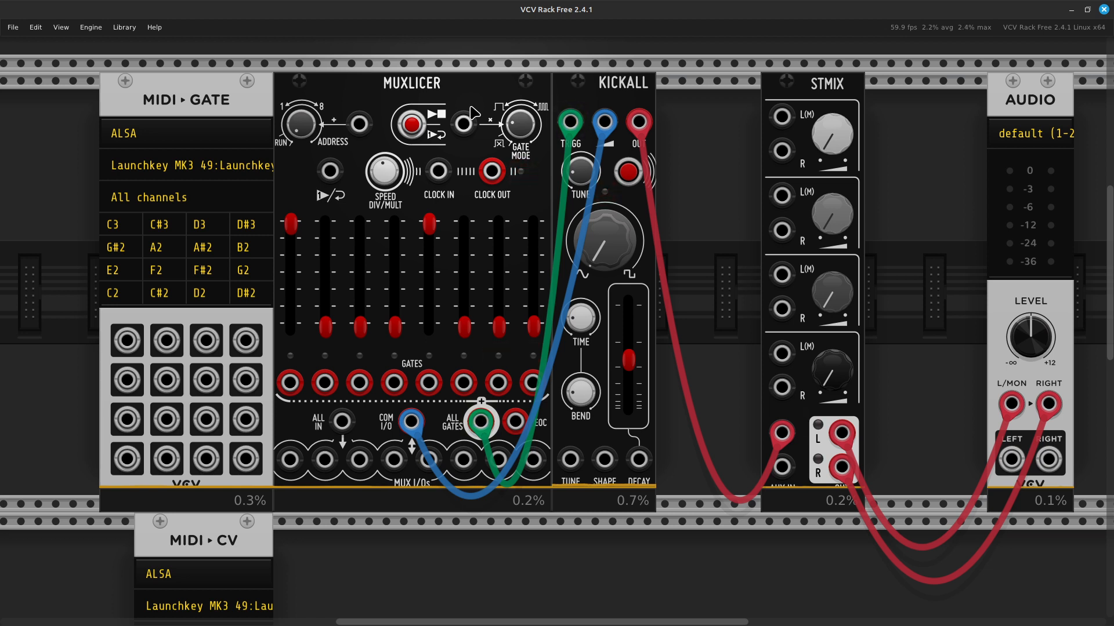
key("Delete")
Step: Move Kickall directly beside STMix and patch a green cable from MIDI-Gate's Gate 1 output to the Kickall's trigger input
left_click_drag(359, 104, 742, 121)
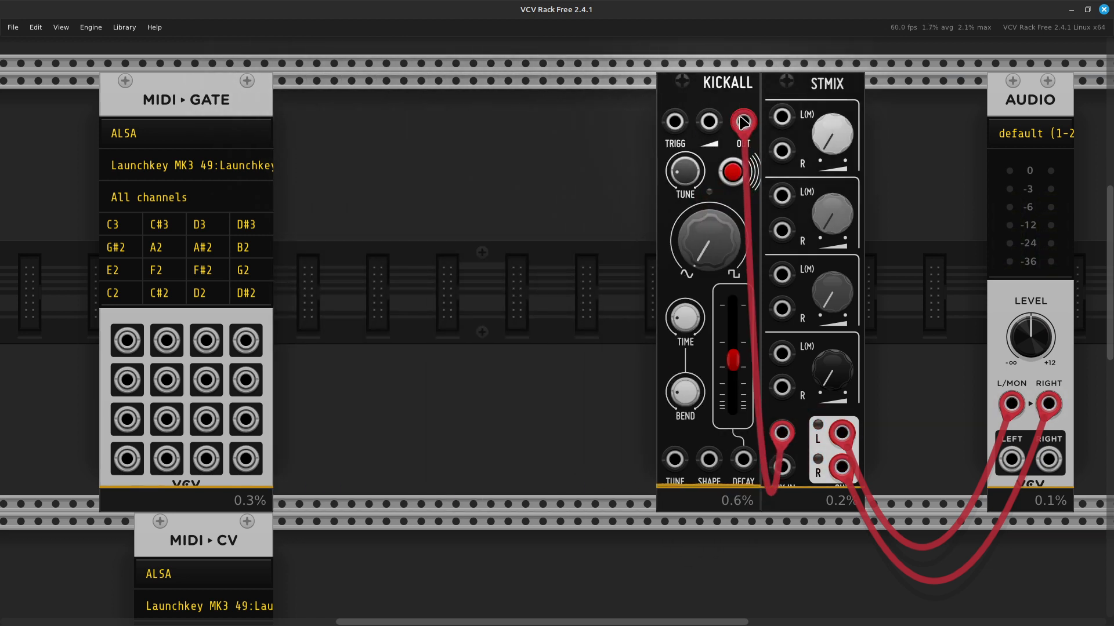
right_click(127, 347)
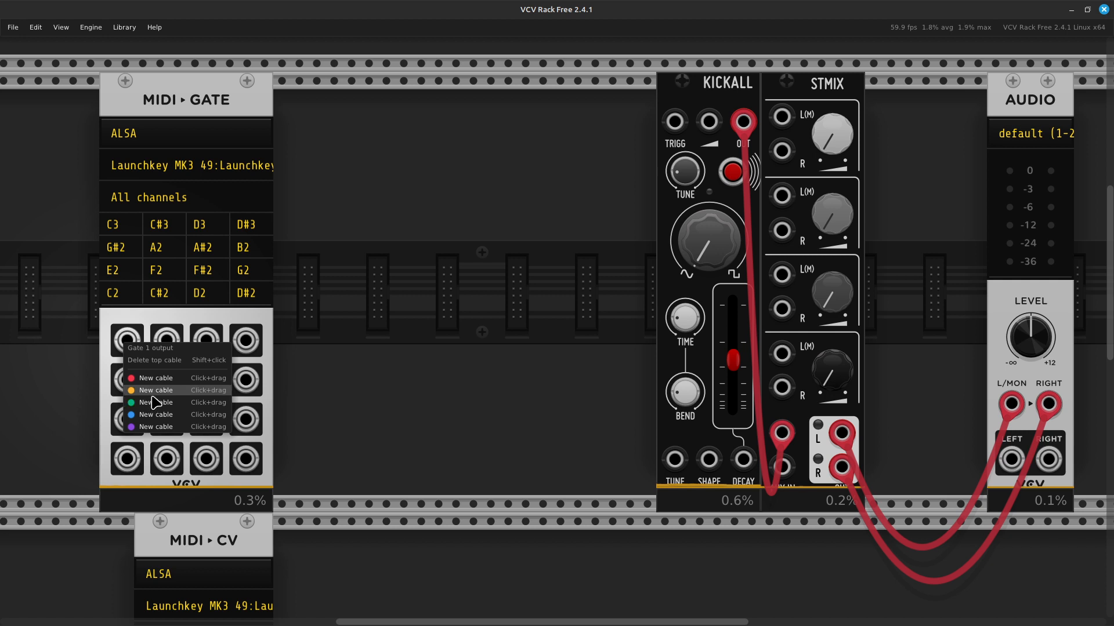
left_click_drag(153, 396, 518, 316)
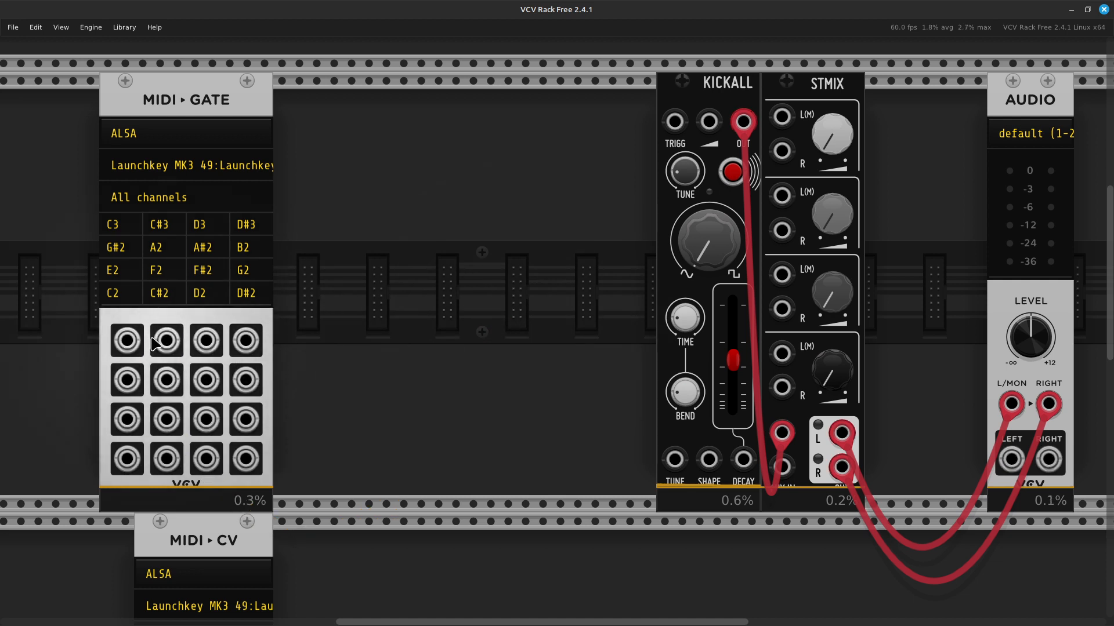
right_click(125, 352)
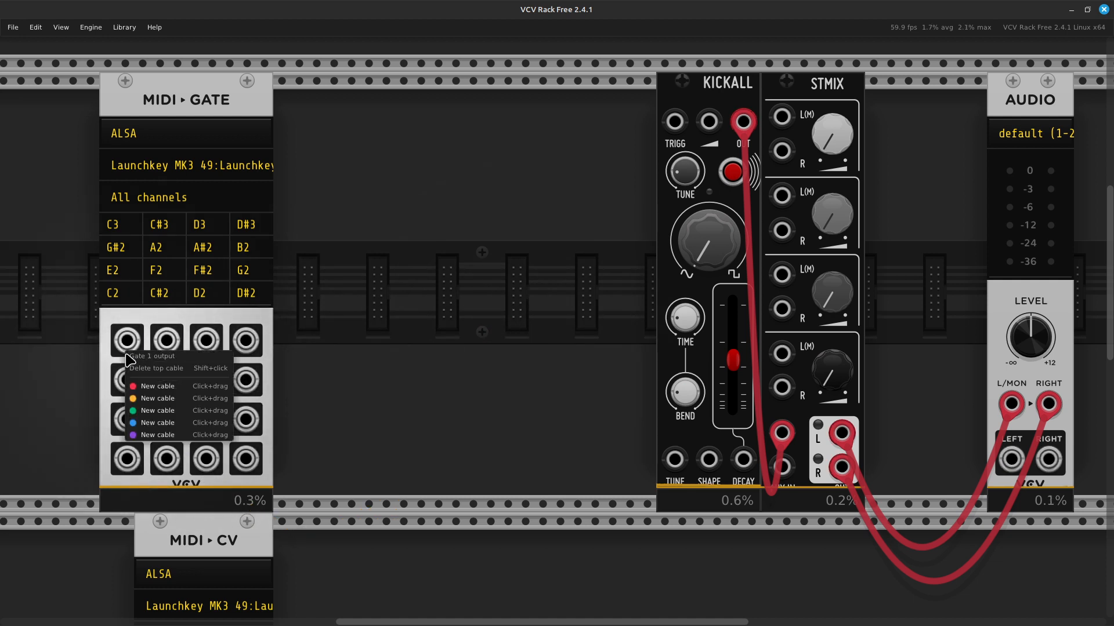
left_click_drag(139, 416, 470, 377)
right_click(128, 346)
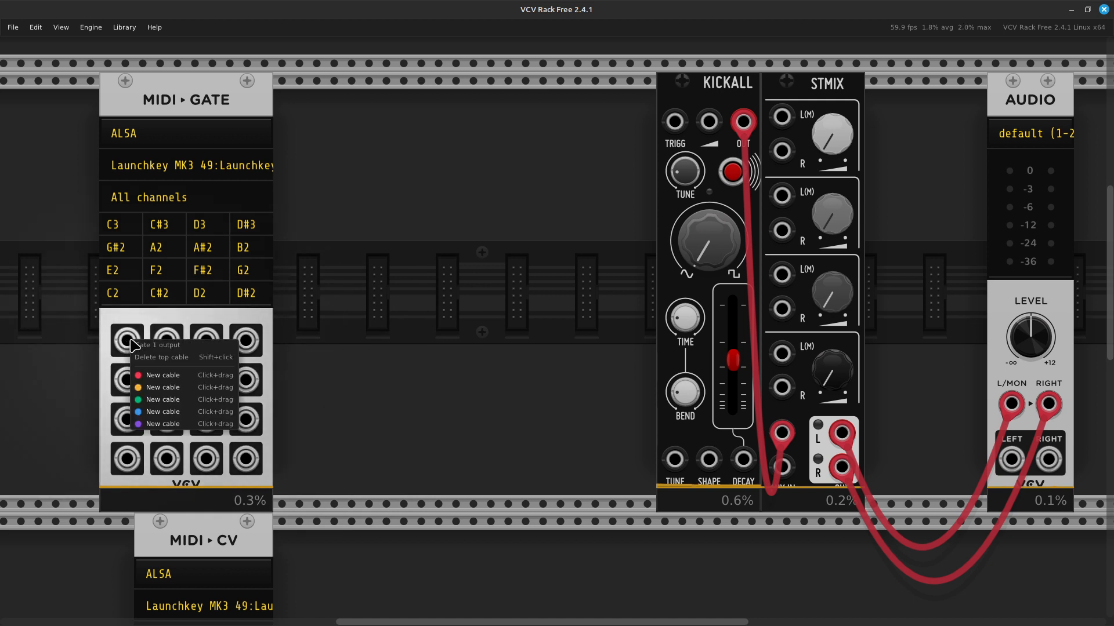
left_click_drag(142, 404, 675, 125)
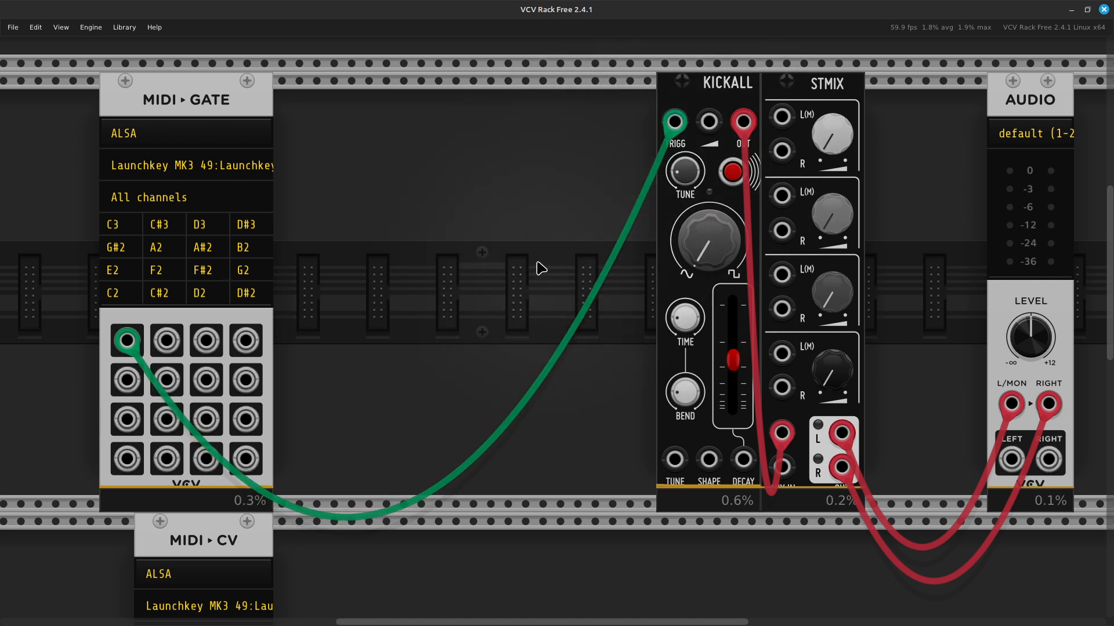
Step: Patch a blue cable from MIDI-CV's velocity output to the Kickall's gain input and move Kickall directly beside MIDI-Gate
scroll(540, 266, "down", 5)
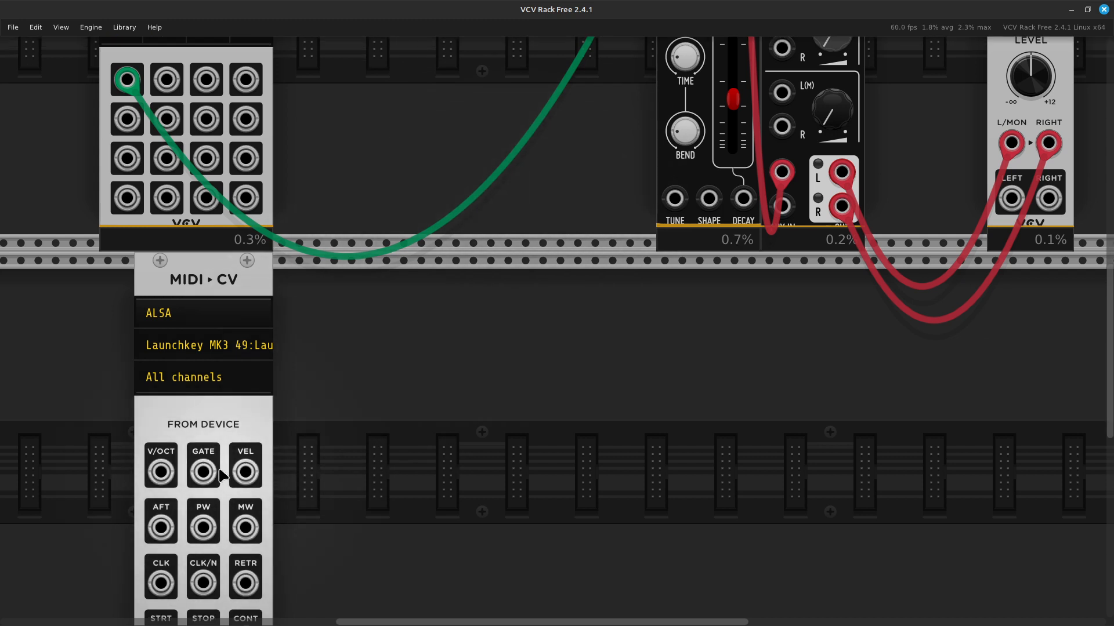
right_click(248, 472)
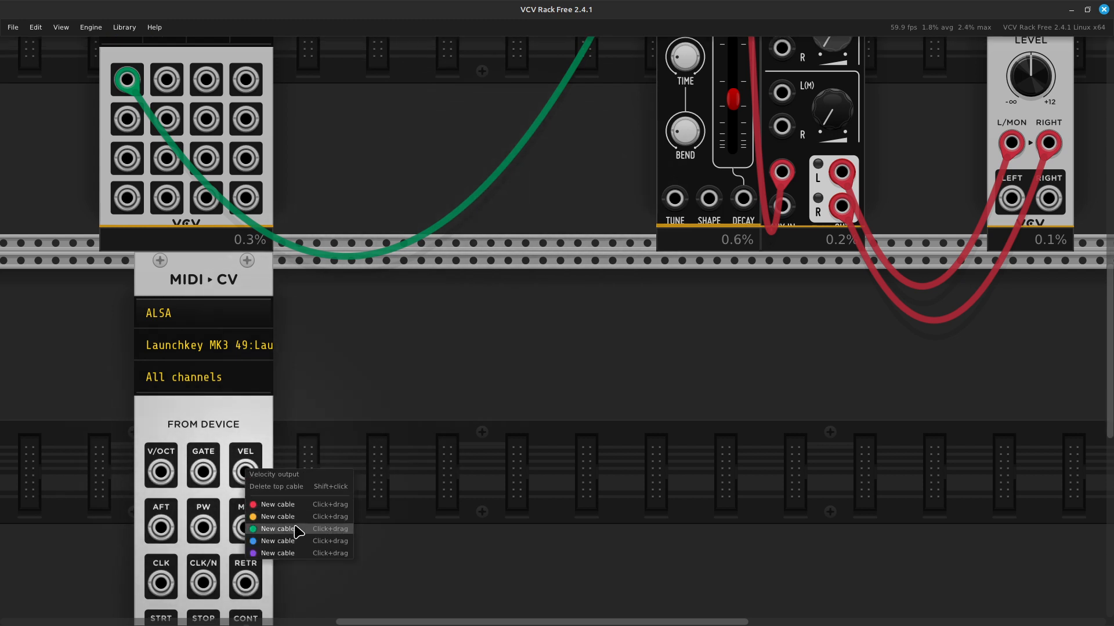
left_click_drag(295, 545, 712, 137)
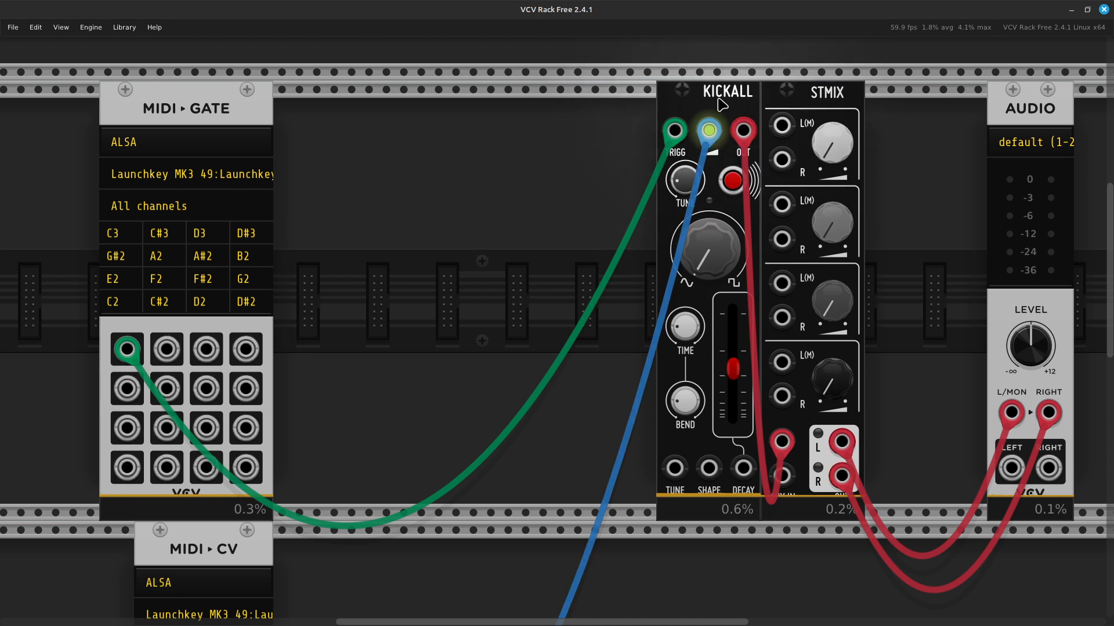
left_click_drag(722, 104, 335, 93)
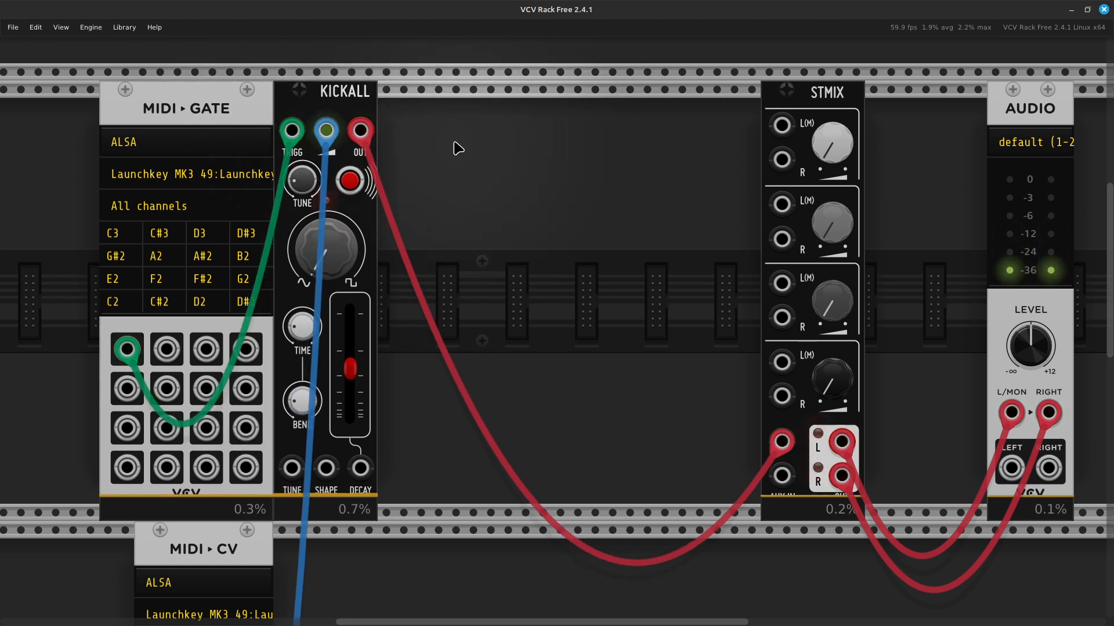
Step: Set the Kickall's bend to about 0.27 and pitch decay time to about 0.126, and lengthen the VCA decay to slightly above mid-slider
mouse_move(302, 173)
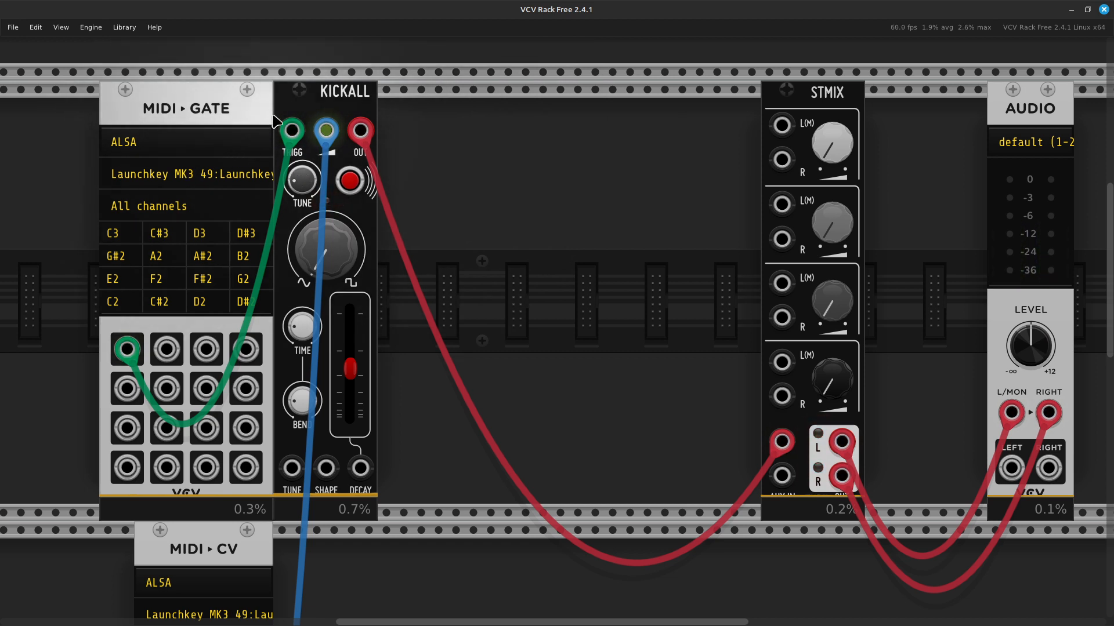
mouse_move(311, 408)
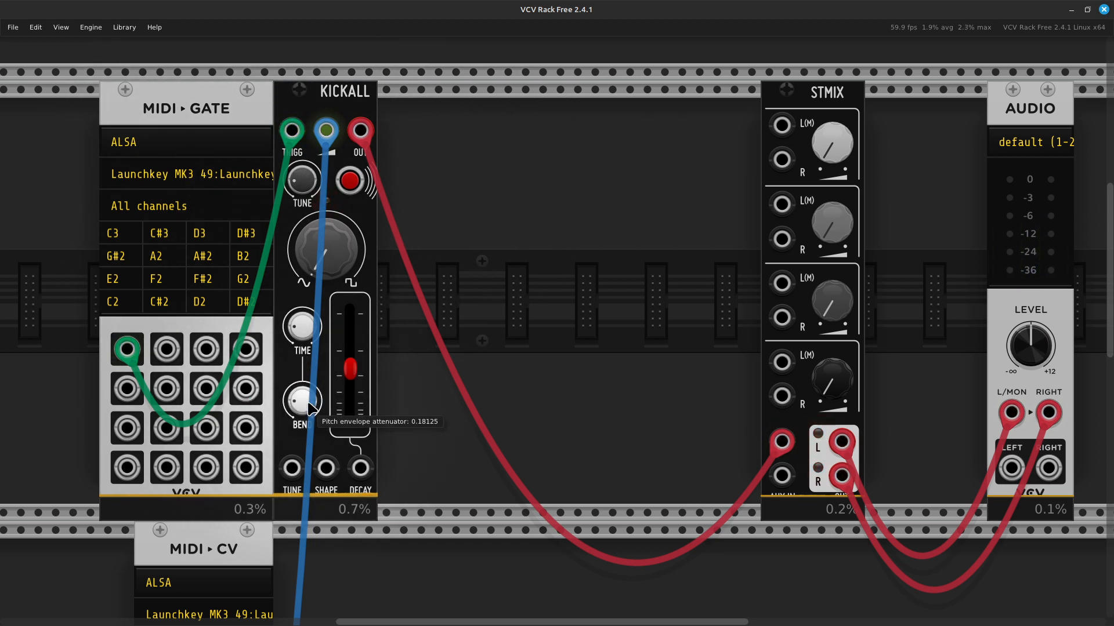
left_click_drag(310, 407, 310, 396)
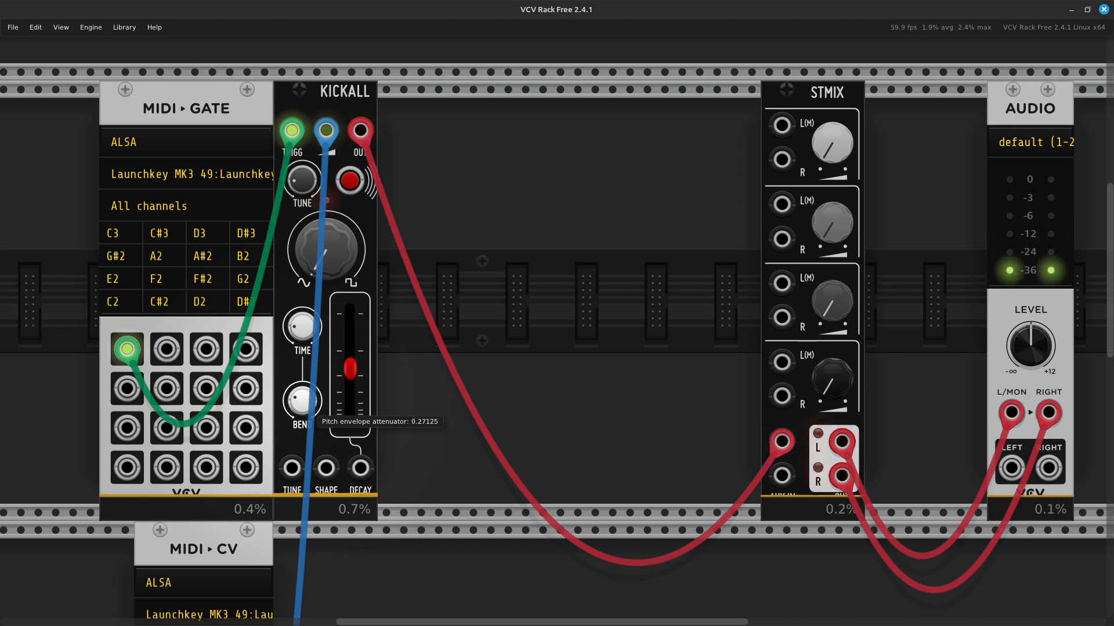
mouse_move(314, 338)
left_click_drag(314, 340, 314, 331)
left_click_drag(351, 380, 351, 374)
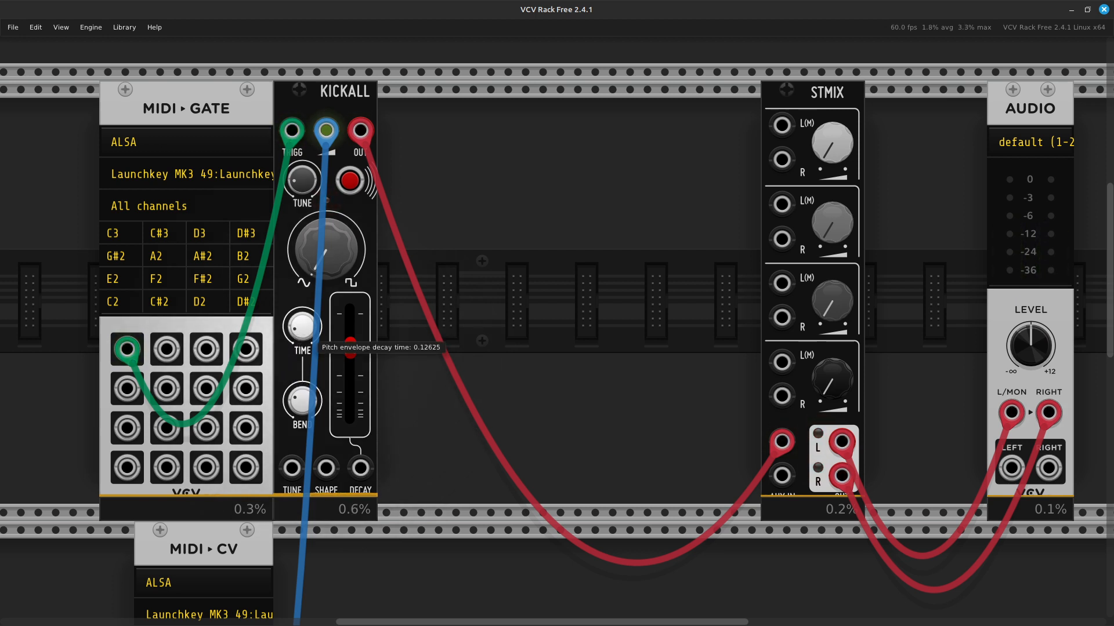
left_click_drag(350, 349, 351, 355)
Step: Search the module browser for "noise" and add Noise Plethora directly beside Kickall
scroll(364, 350, "down", 3)
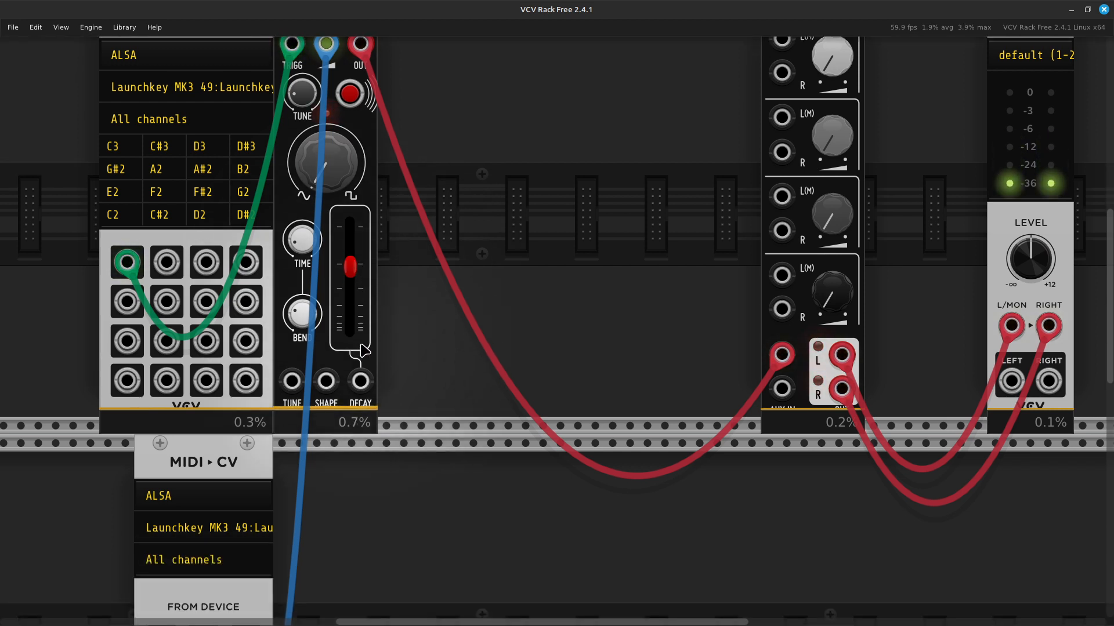
scroll(364, 351, "up", 4)
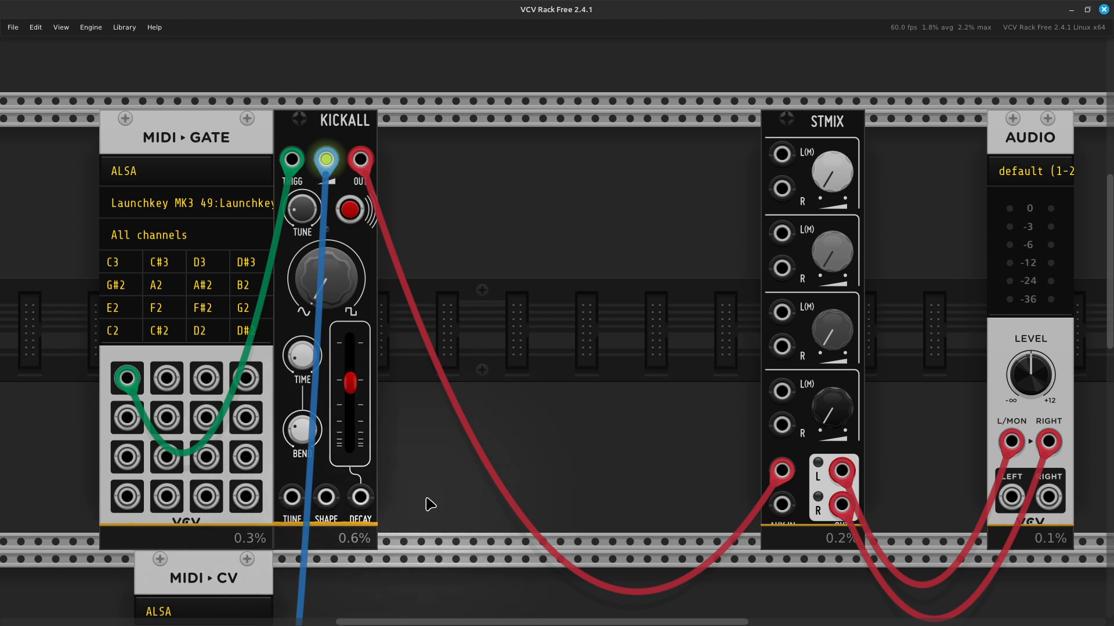
right_click(484, 281)
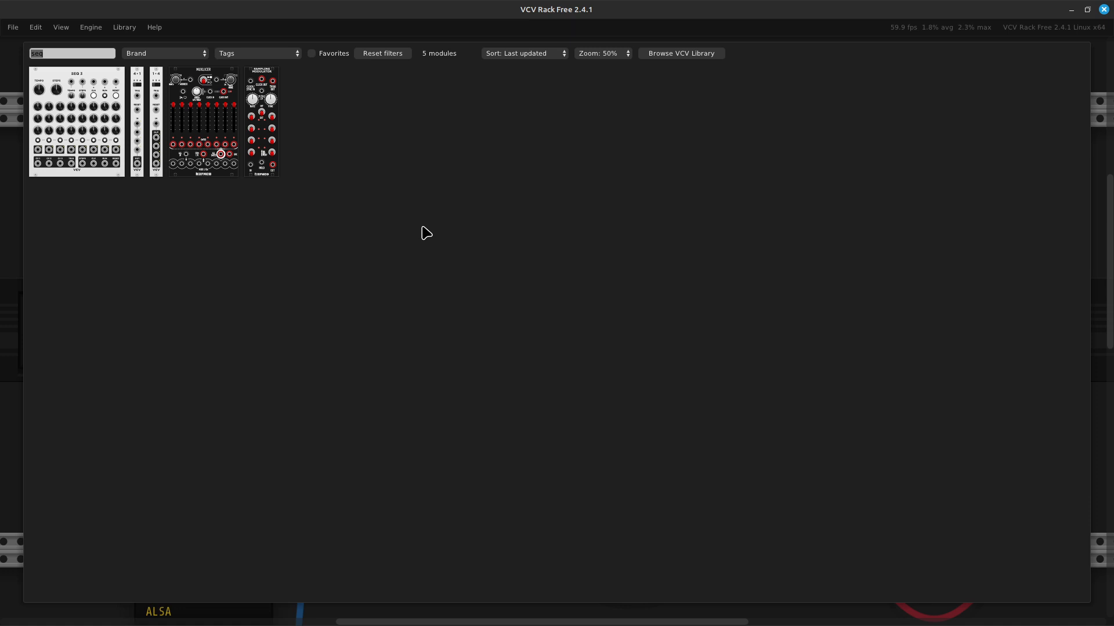
key("BackSpace")
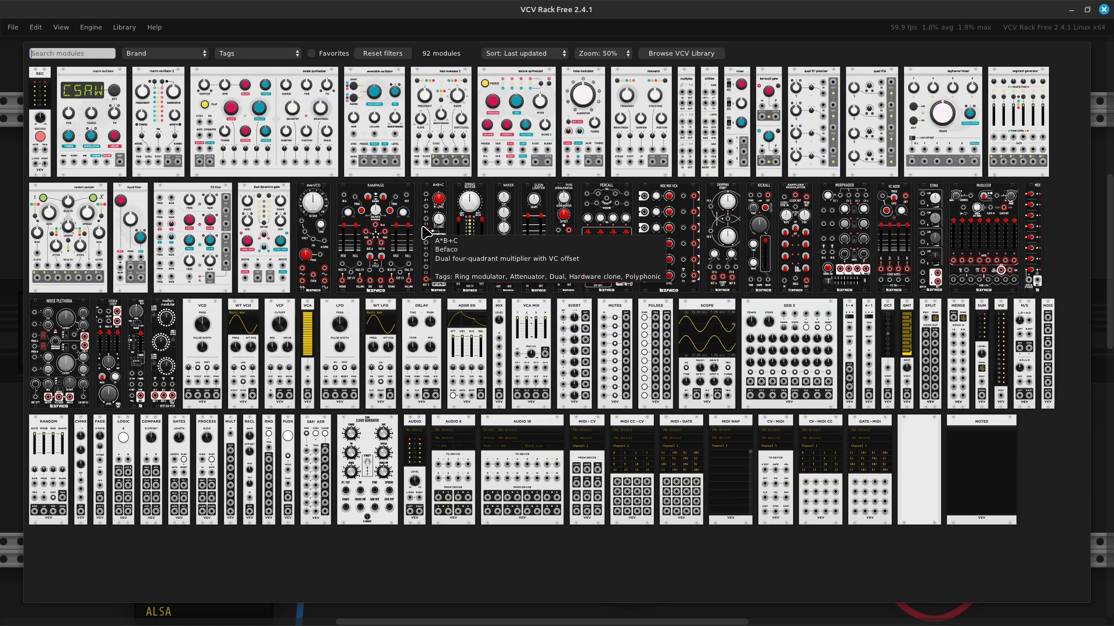
type("noise")
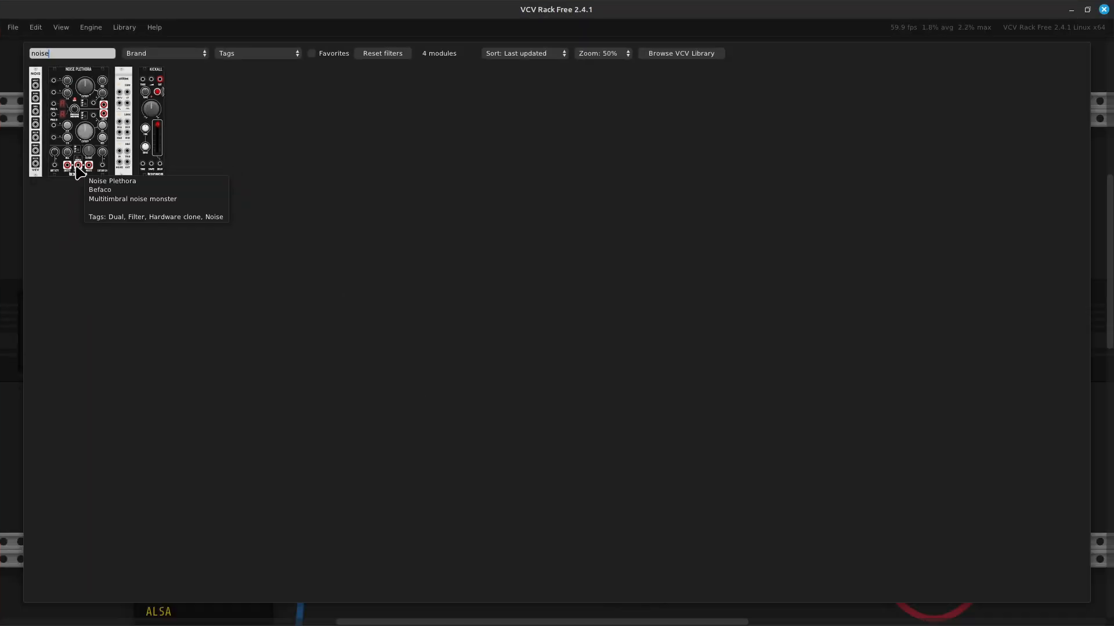
key("Escape")
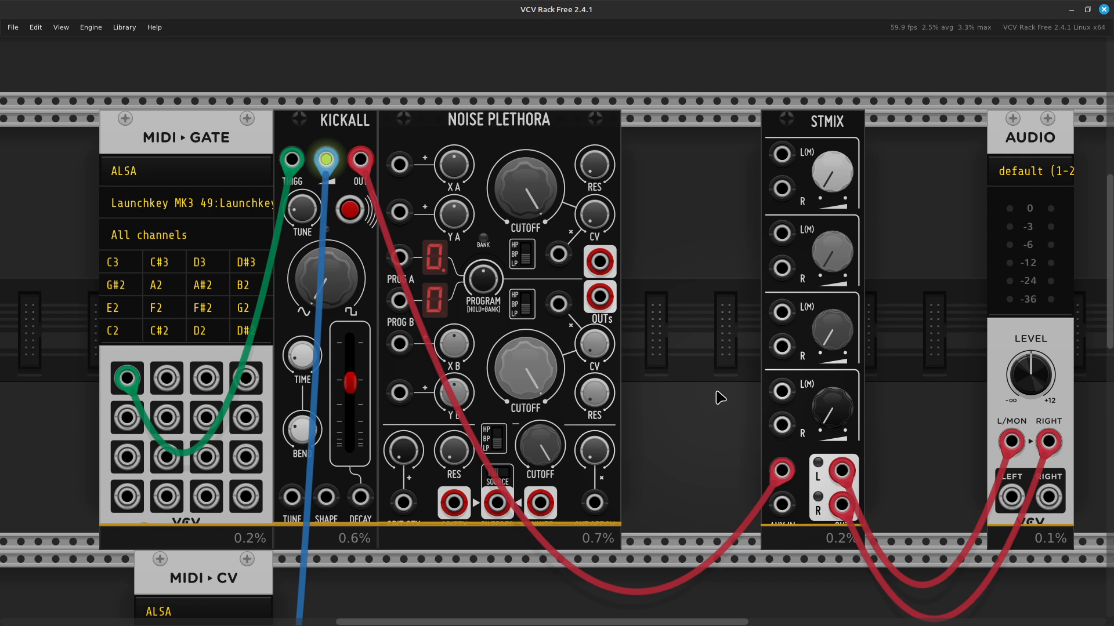
mouse_move(454, 334)
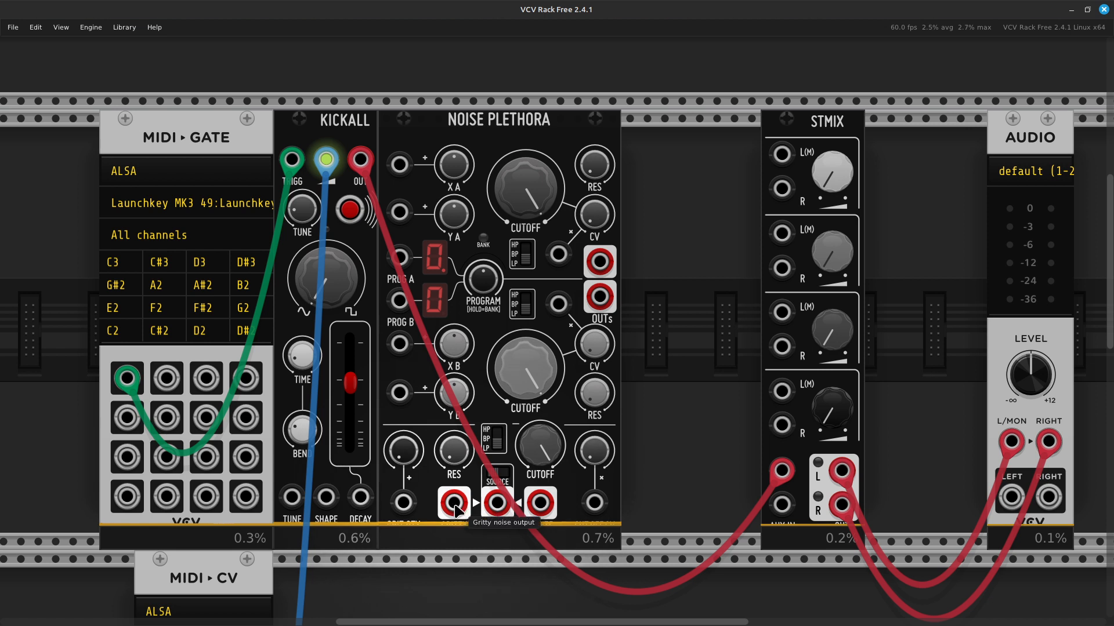
scroll(456, 510, "down", 1)
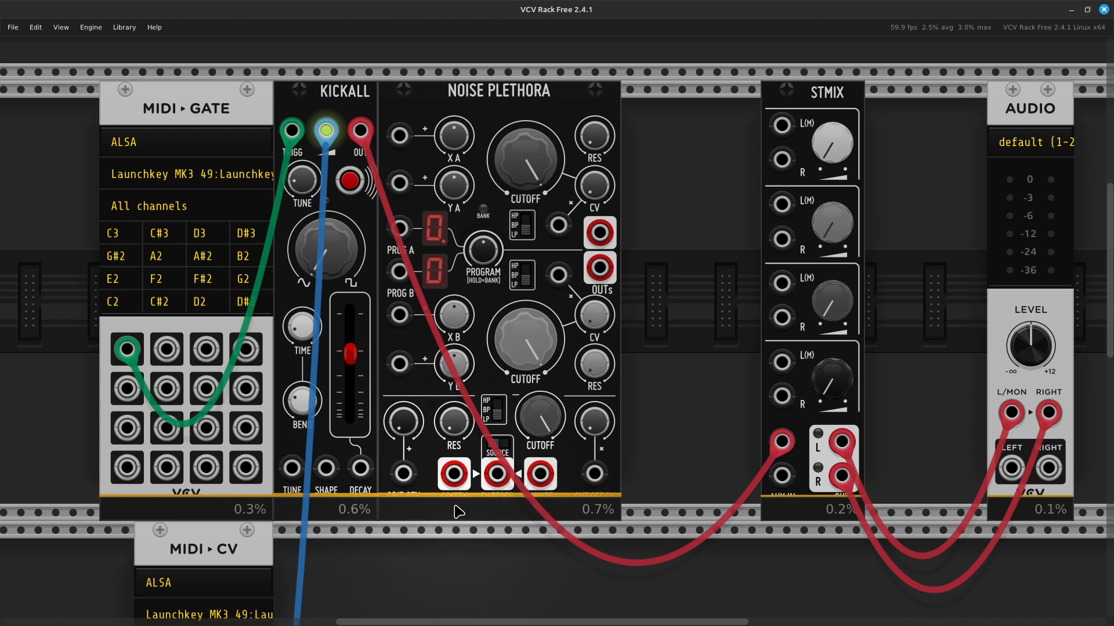
mouse_move(595, 428)
scroll(580, 429, "down", 1)
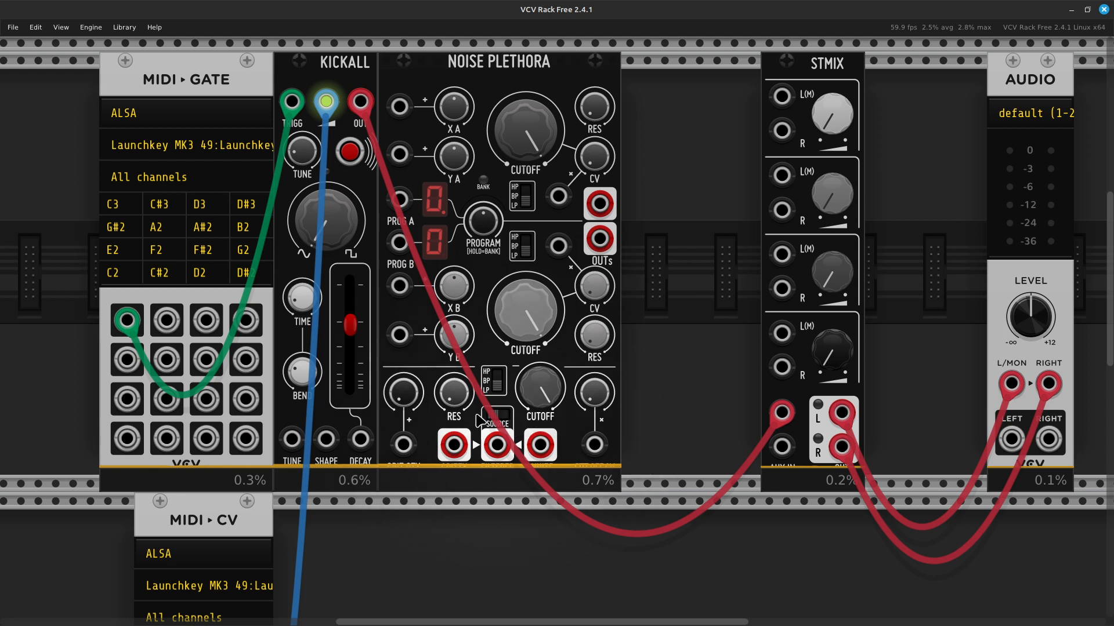
Step: Patch a red cable from Noise Plethora's gritty noise output to STMix's channel 1 left input and raise Gain 1
mouse_move(502, 328)
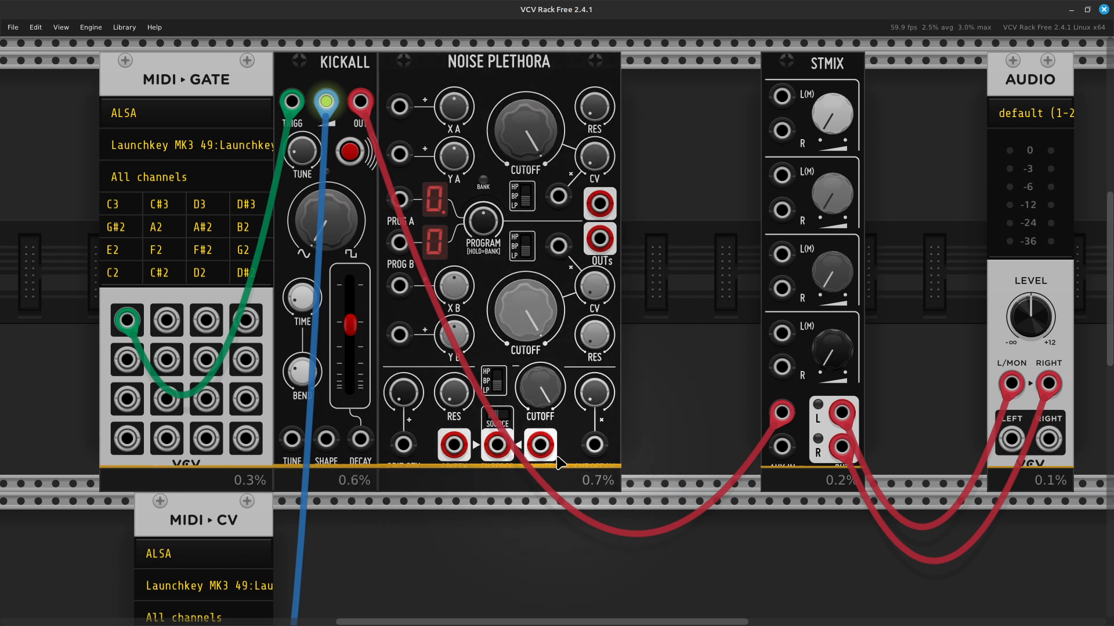
right_click(456, 449)
left_click_drag(470, 483, 777, 110)
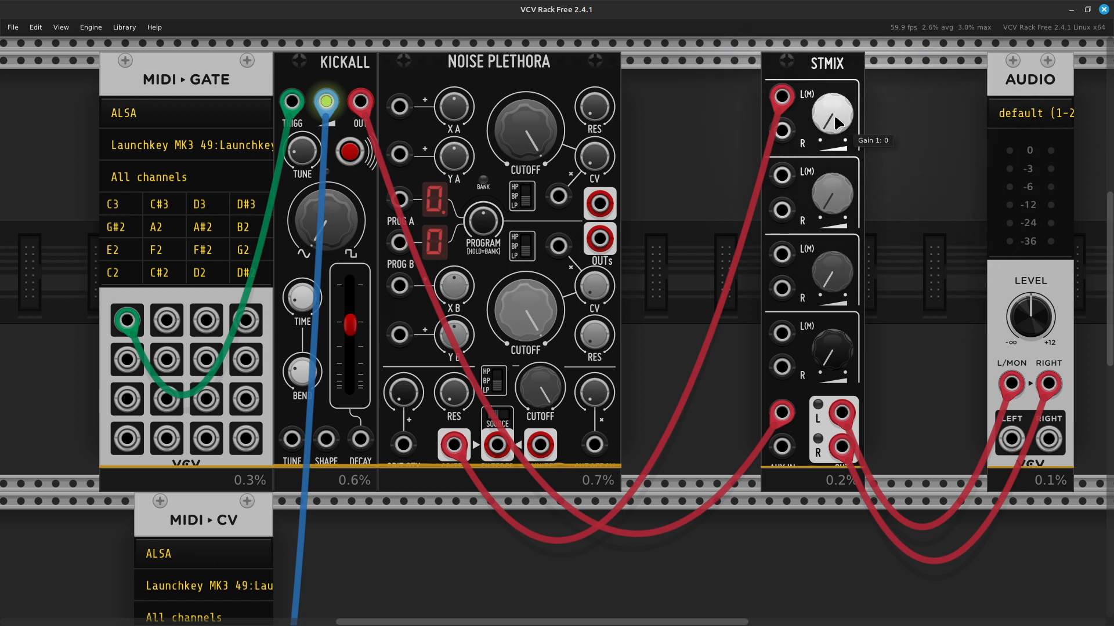
left_click_drag(832, 113, 832, 90)
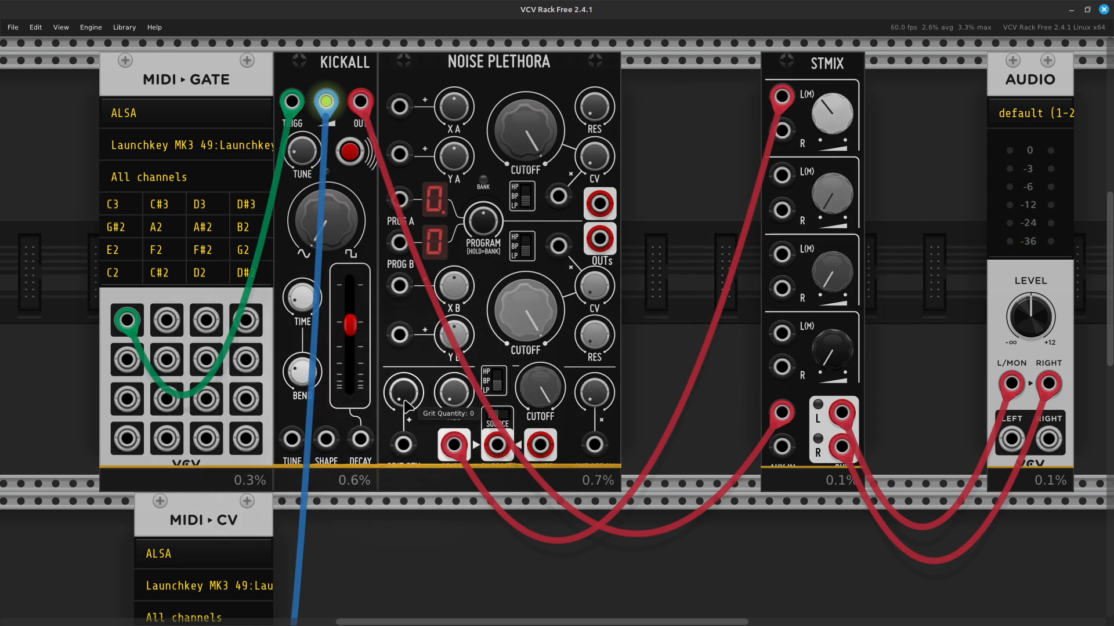
Step: Raise Noise Plethora's grit quantity to about 0.56 and return it to 0
left_click_drag(454, 392, 454, 370)
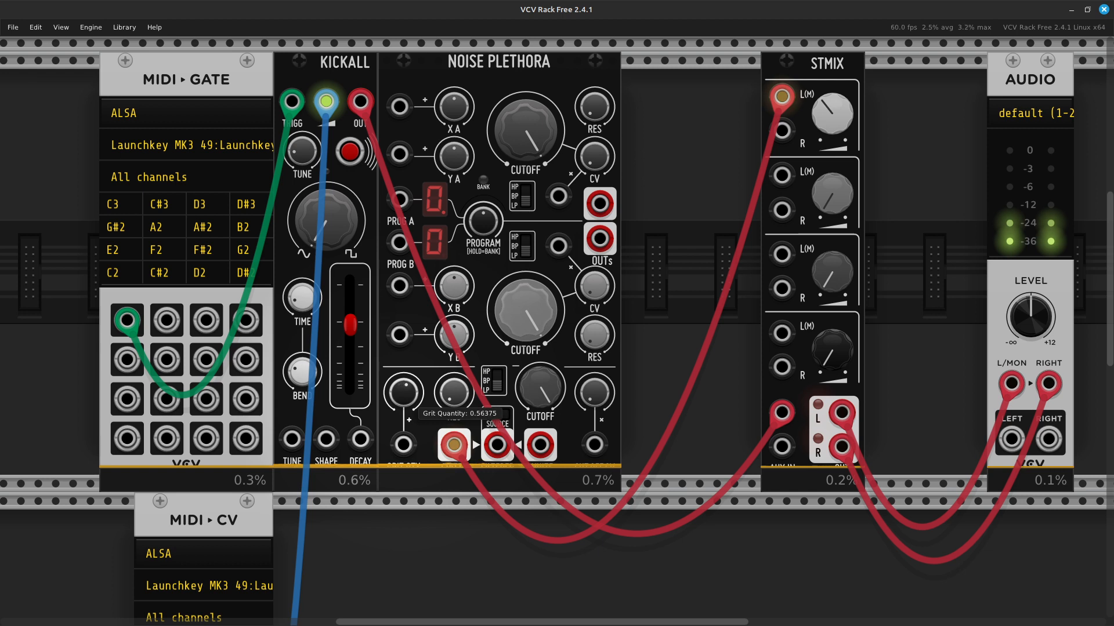
left_click_drag(454, 371, 454, 375)
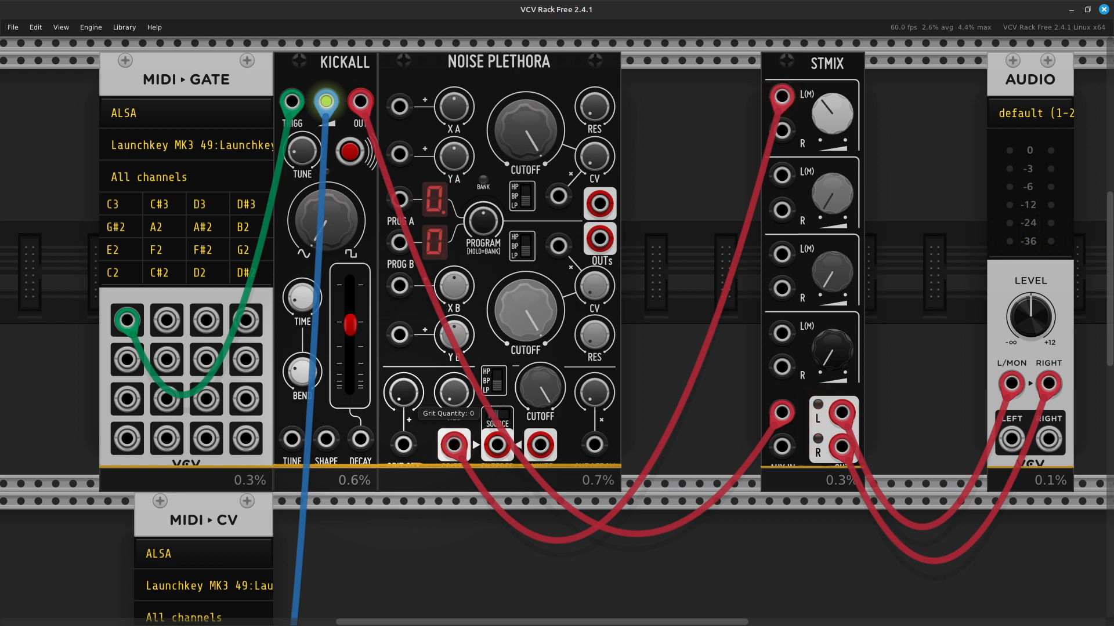
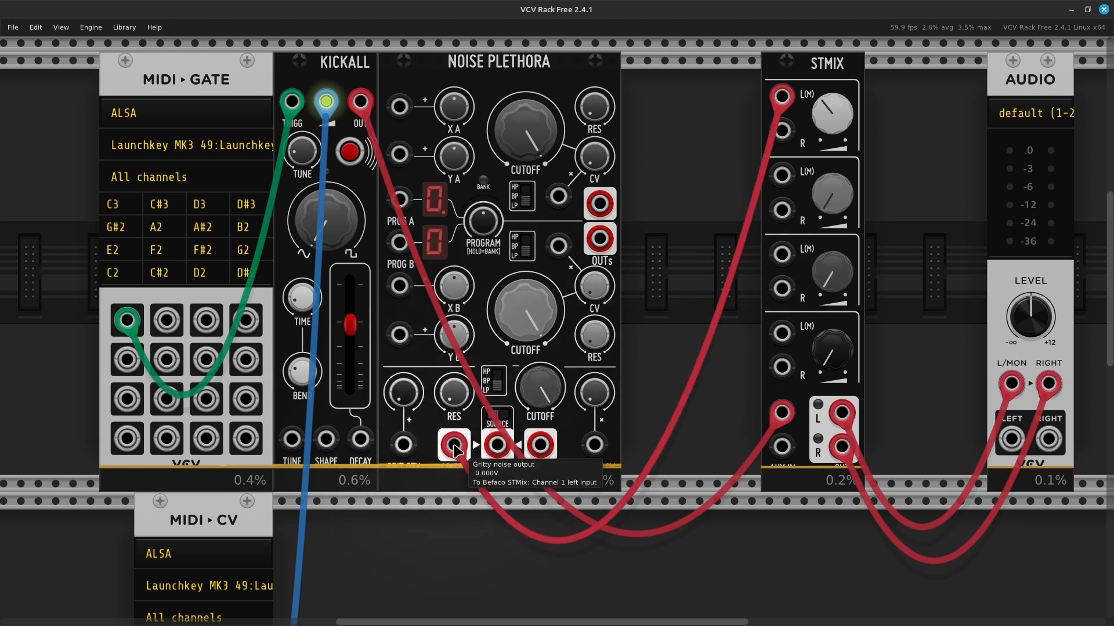
Step: Move the channel 1 cable to Noise Plethora's filtered noise output, and raise STMix's Gain 1 to about 0.51 along with the grit quantity
left_click_drag(464, 446, 497, 445)
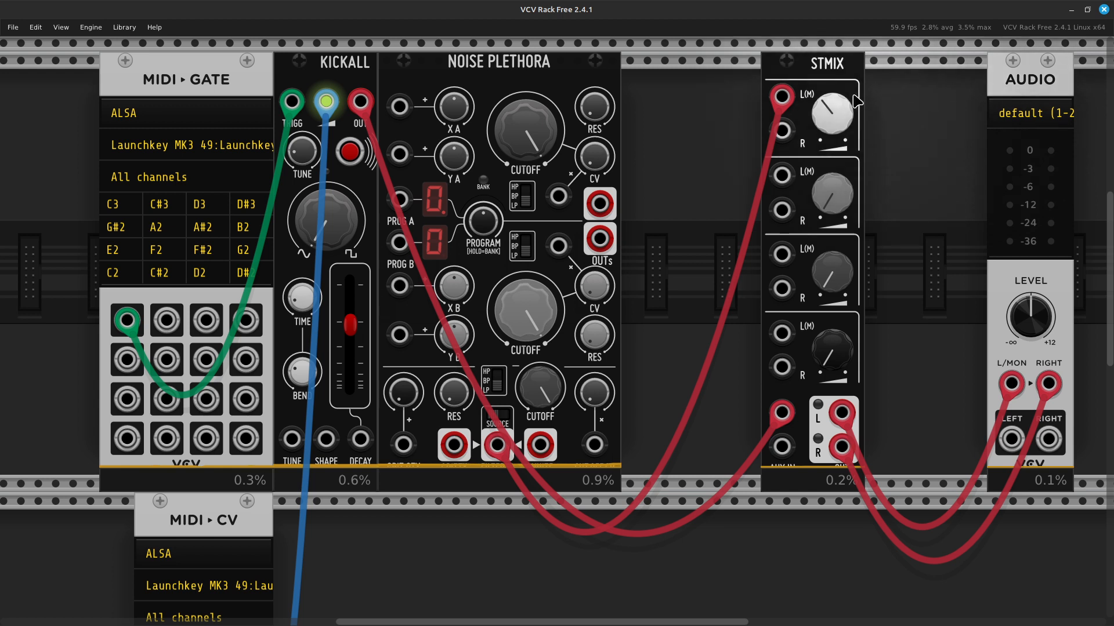
left_click_drag(839, 113, 839, 92)
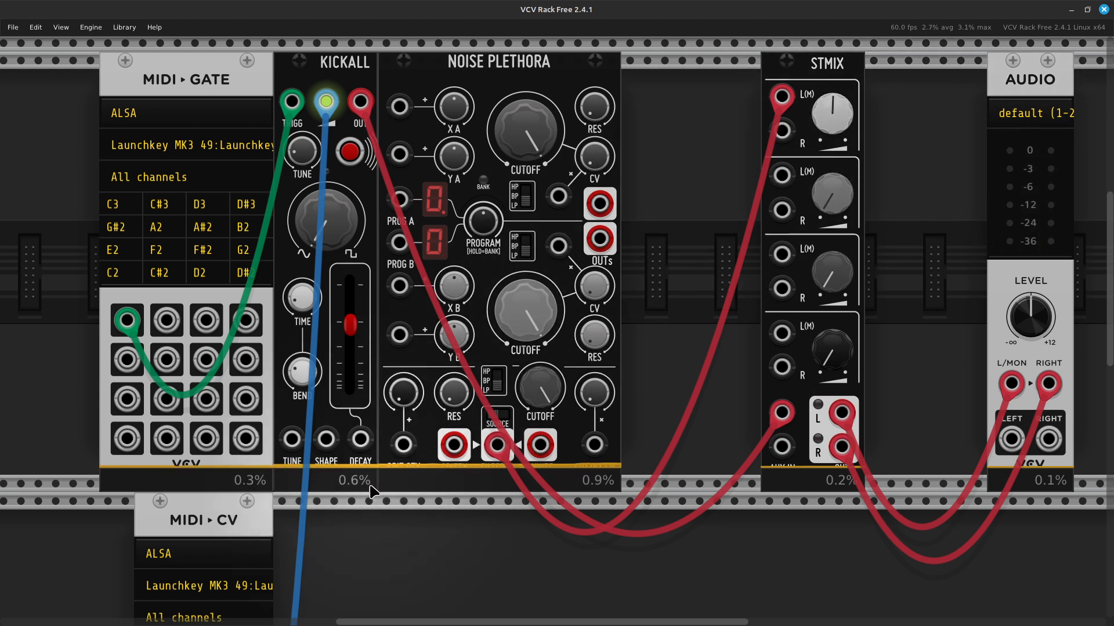
left_click_drag(407, 398, 408, 388)
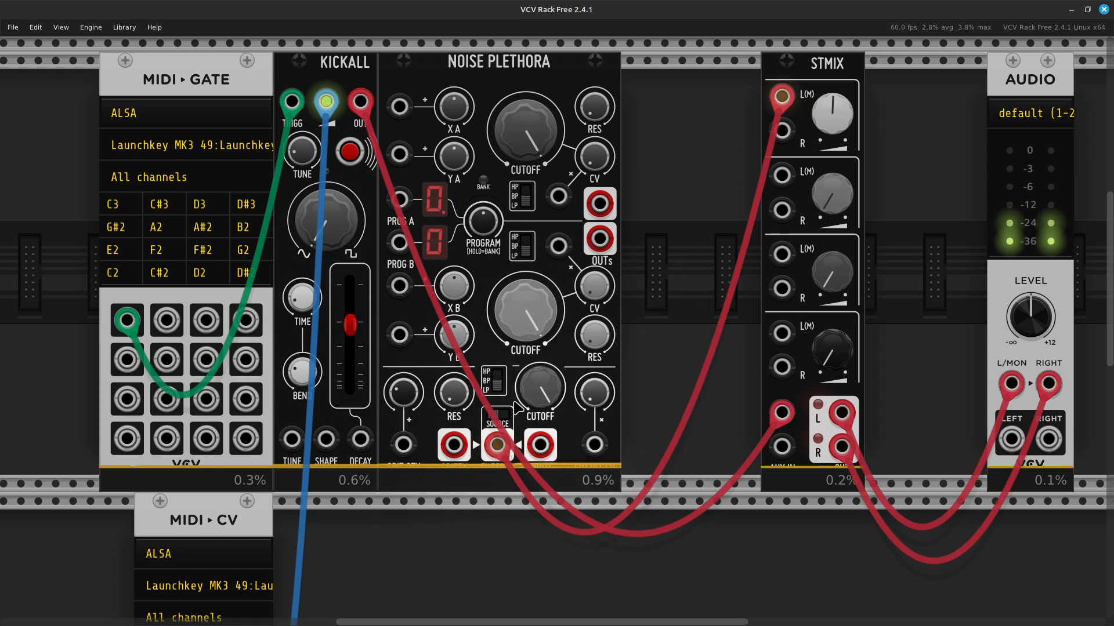
Step: Vary Noise Plethora's resonance C and set Cutoff C to about 0.65
left_click_drag(545, 394, 546, 428)
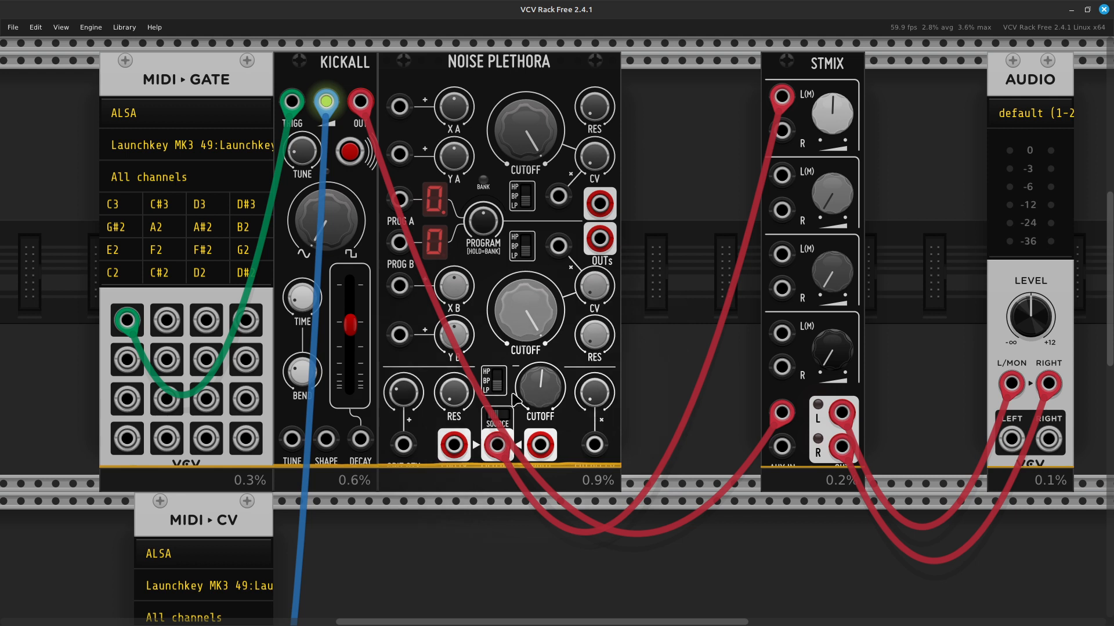
left_click_drag(456, 398, 456, 397)
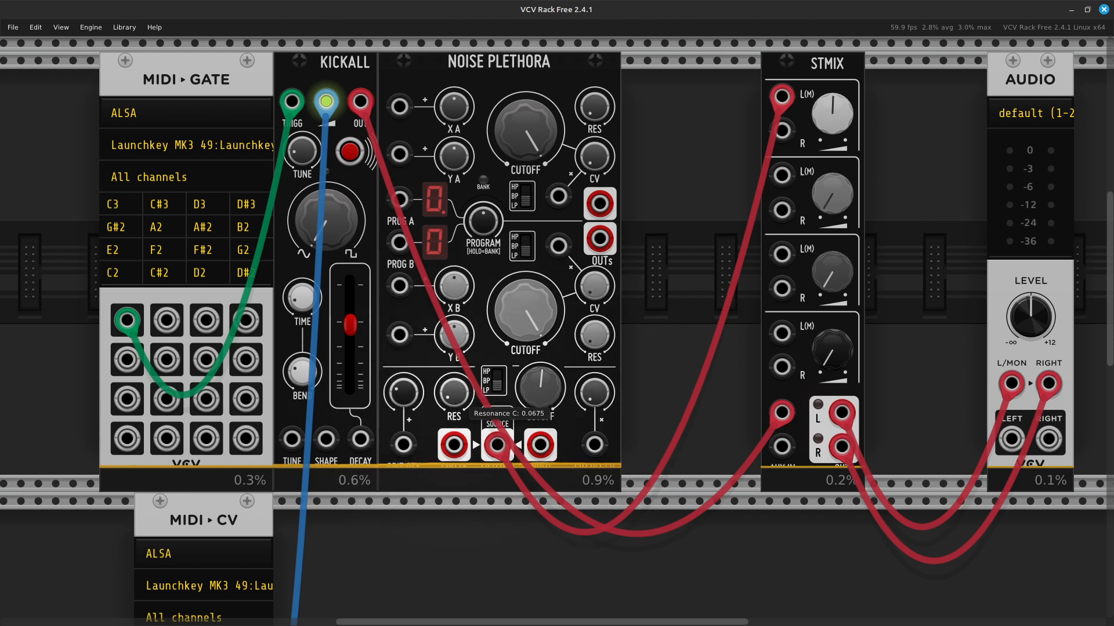
left_click_drag(456, 397, 456, 370)
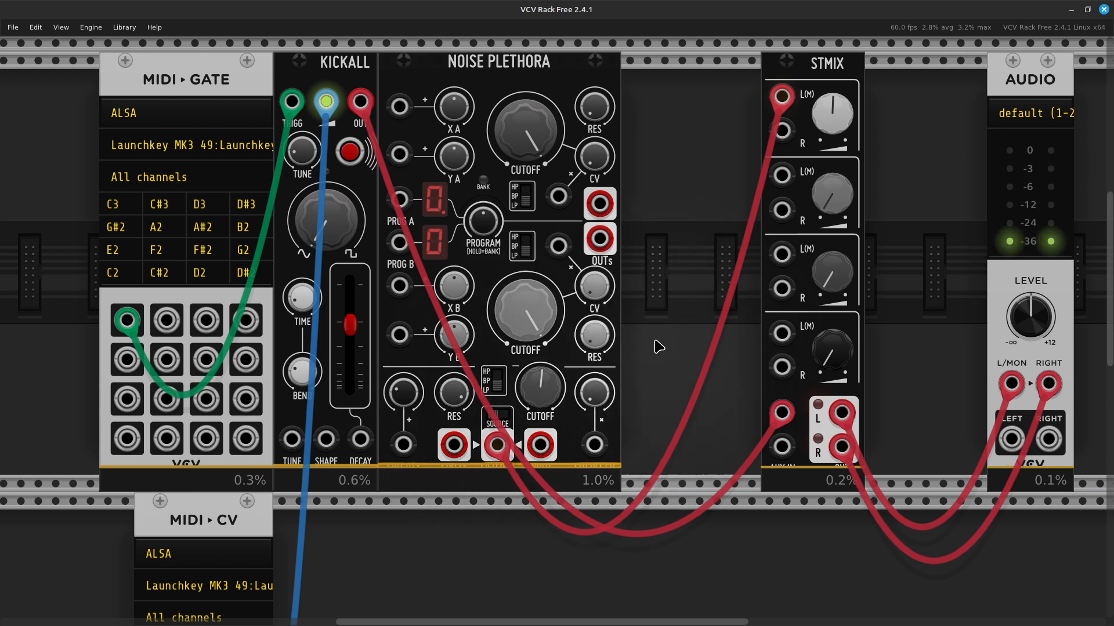
mouse_move(540, 389)
left_mouse_down()
mouse_move(539, 372)
mouse_move(540, 396)
left_mouse_up()
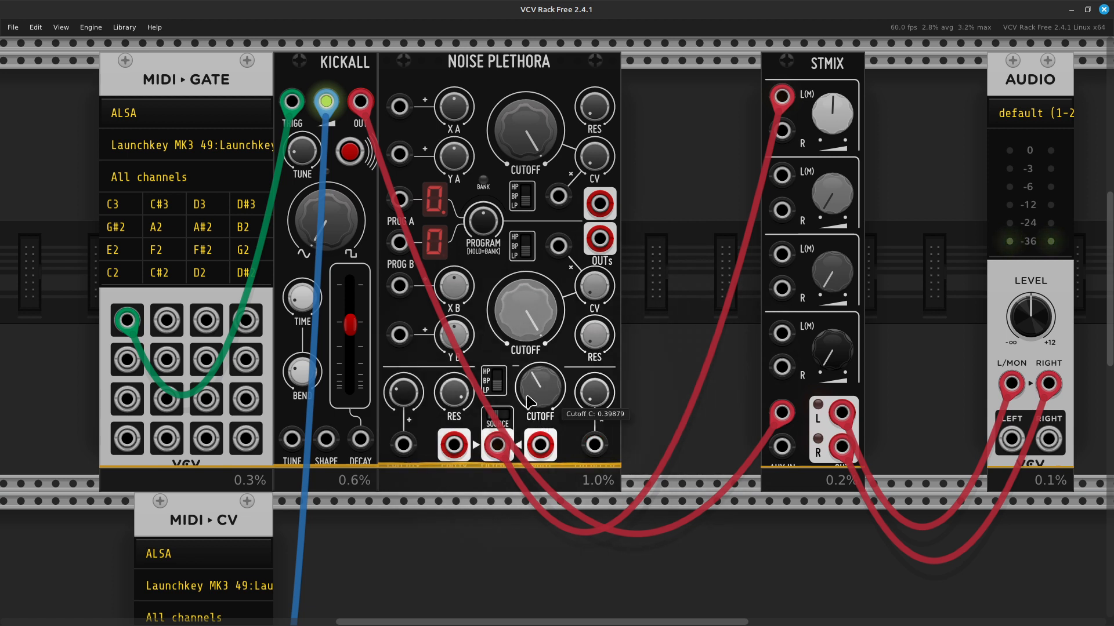
left_click_drag(540, 387, 540, 413)
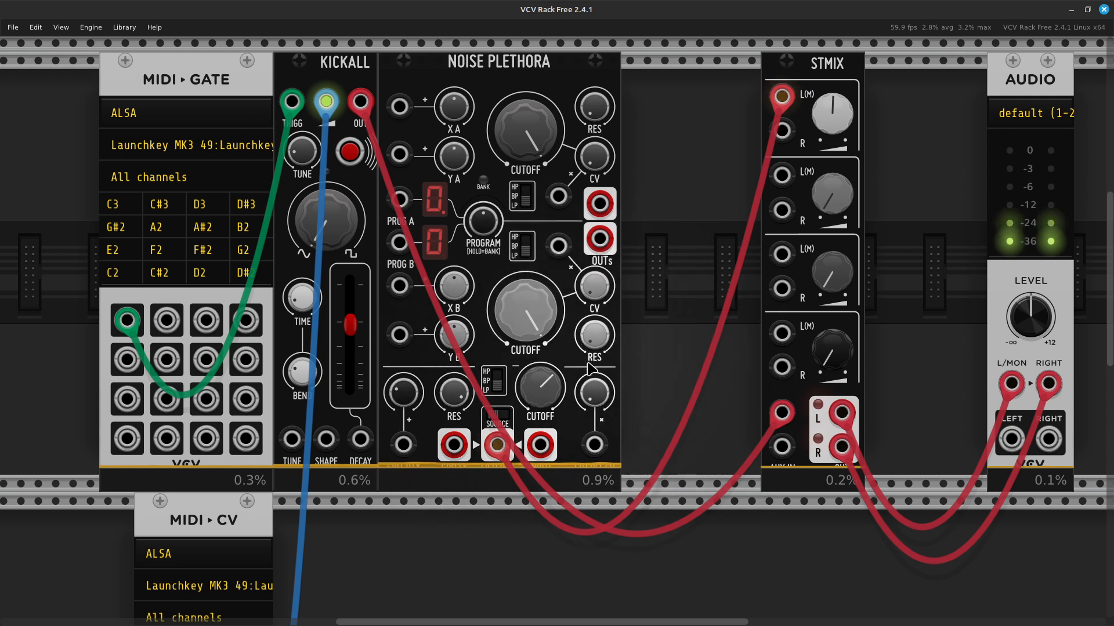
mouse_move(598, 400)
left_mouse_down()
mouse_move(598, 380)
mouse_move(594, 401)
left_mouse_up()
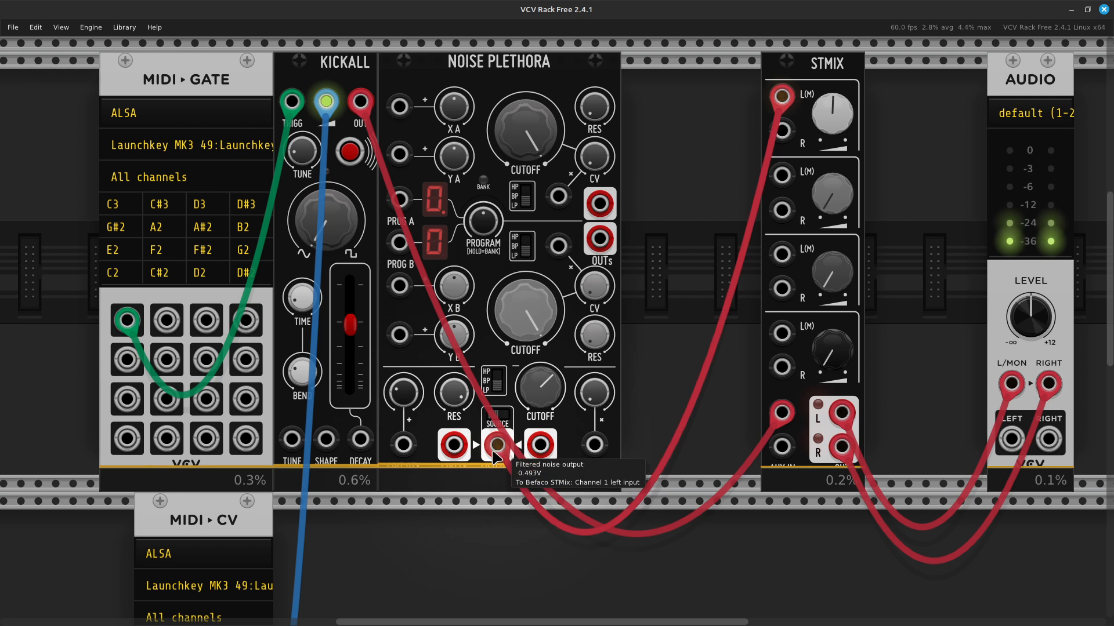
Step: Move the channel 1 cable to Noise Plethora's white noise output and turn STMix's Gain 1 down nearly to minimum
left_click_drag(498, 458, 539, 454)
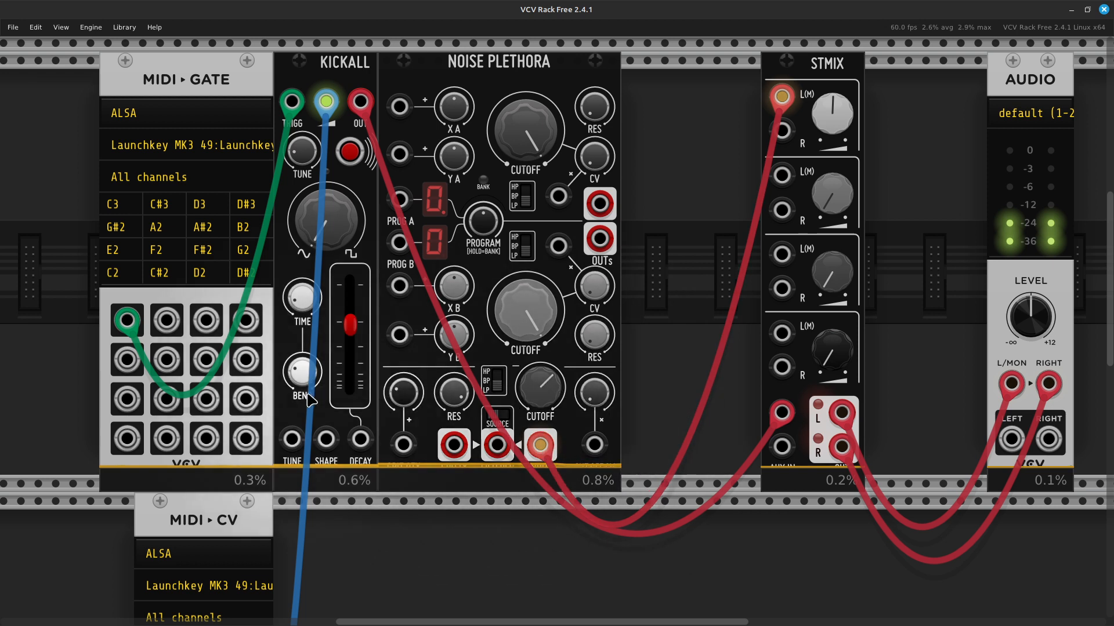
mouse_move(403, 392)
left_mouse_down()
mouse_move(403, 406)
mouse_move(403, 383)
mouse_move(403, 412)
left_mouse_up()
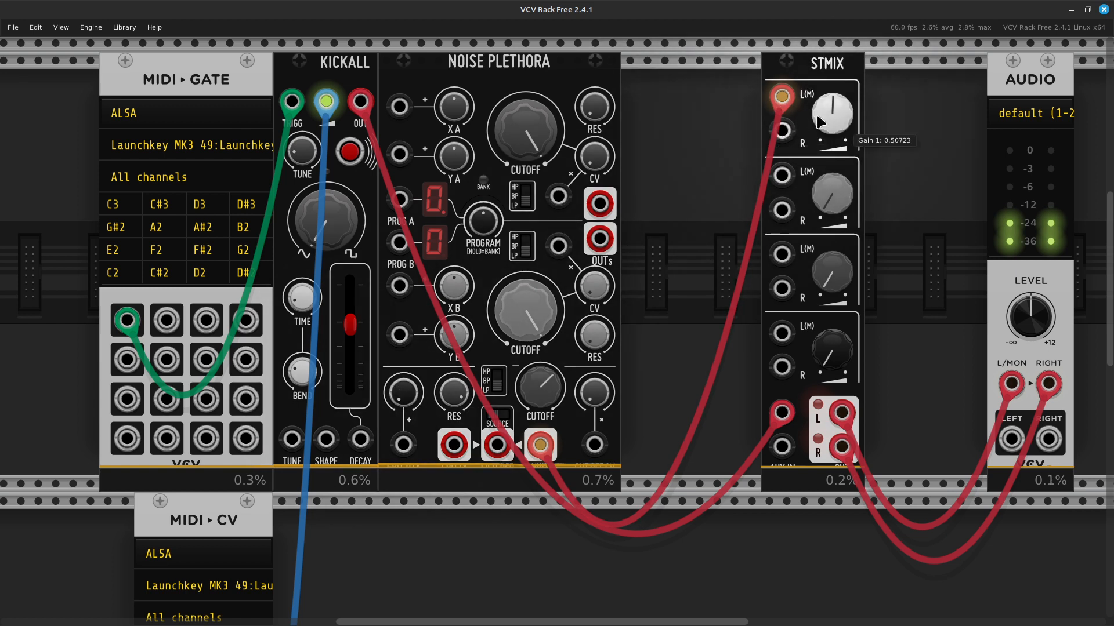
left_click_drag(832, 113, 831, 130)
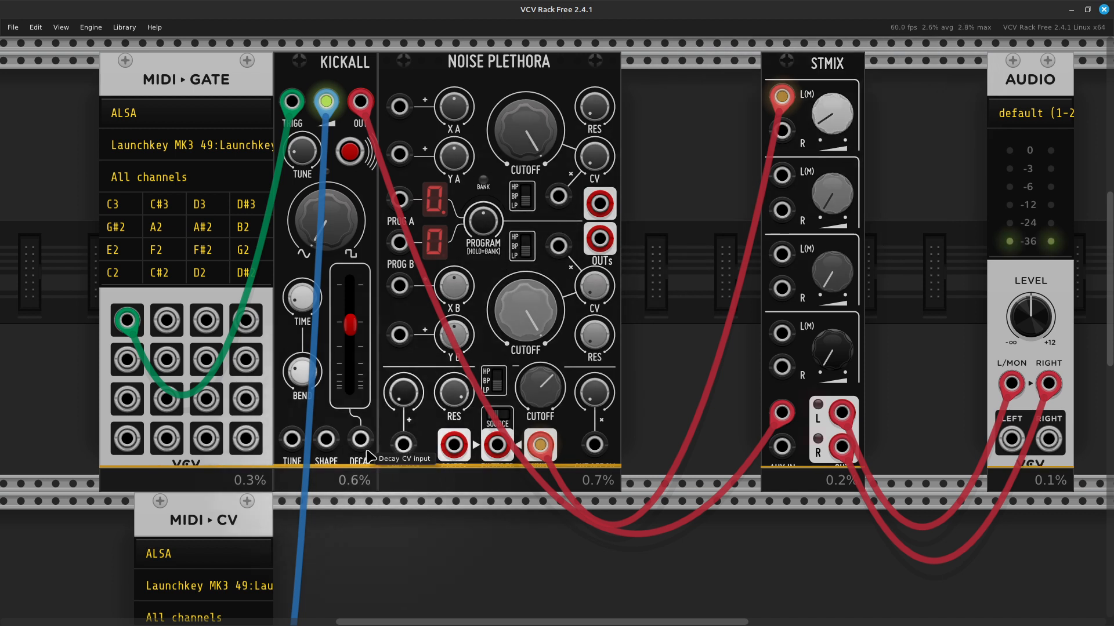
Step: Return the channel 1 cable to the gritty noise output and turn the grit quantity down to near zero
left_click_drag(403, 395, 403, 400)
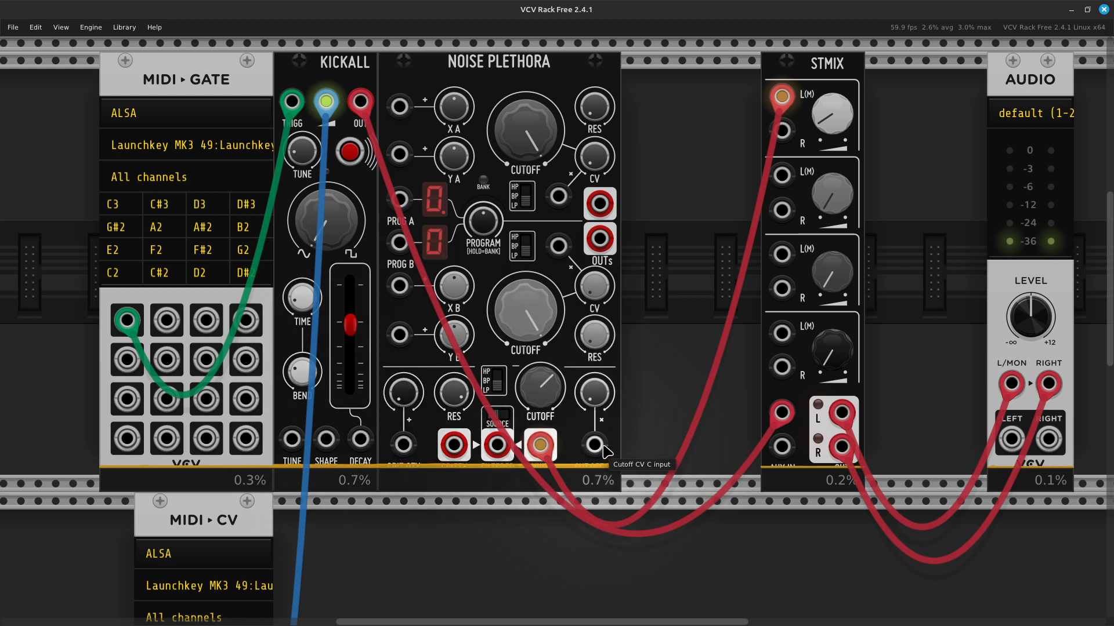
left_click_drag(545, 455, 456, 461)
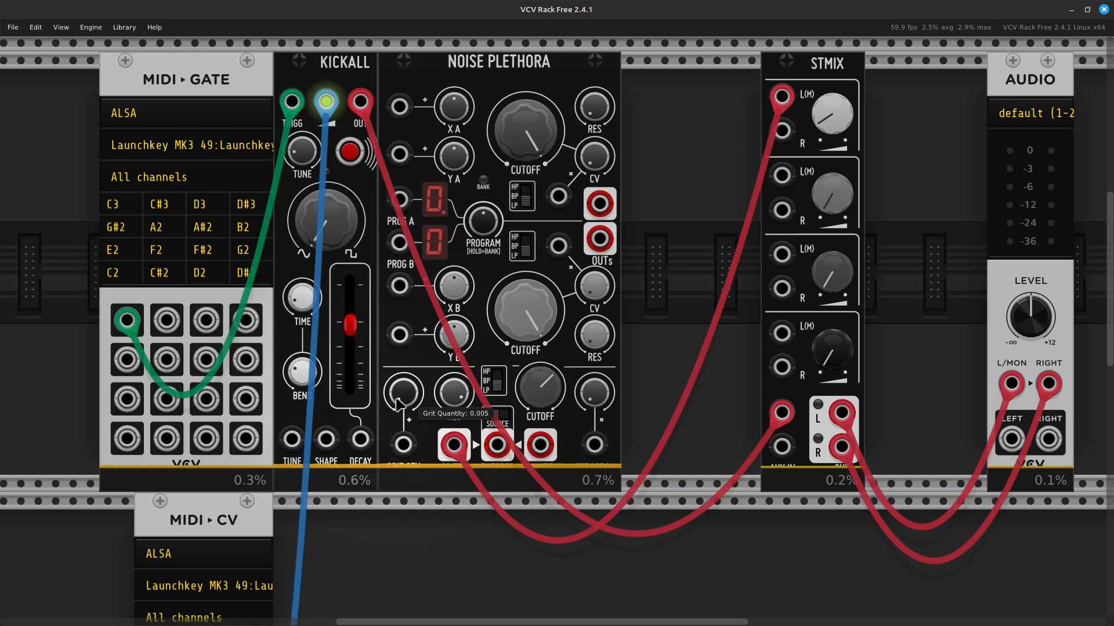
mouse_move(403, 393)
left_mouse_down()
mouse_move(403, 362)
mouse_move(403, 397)
left_mouse_up()
Step: Patch a green cable from MIDI-Gate's Gate 2 output to Noise Plethora's Grit Quantity CV input
scroll(406, 388, "down", 7)
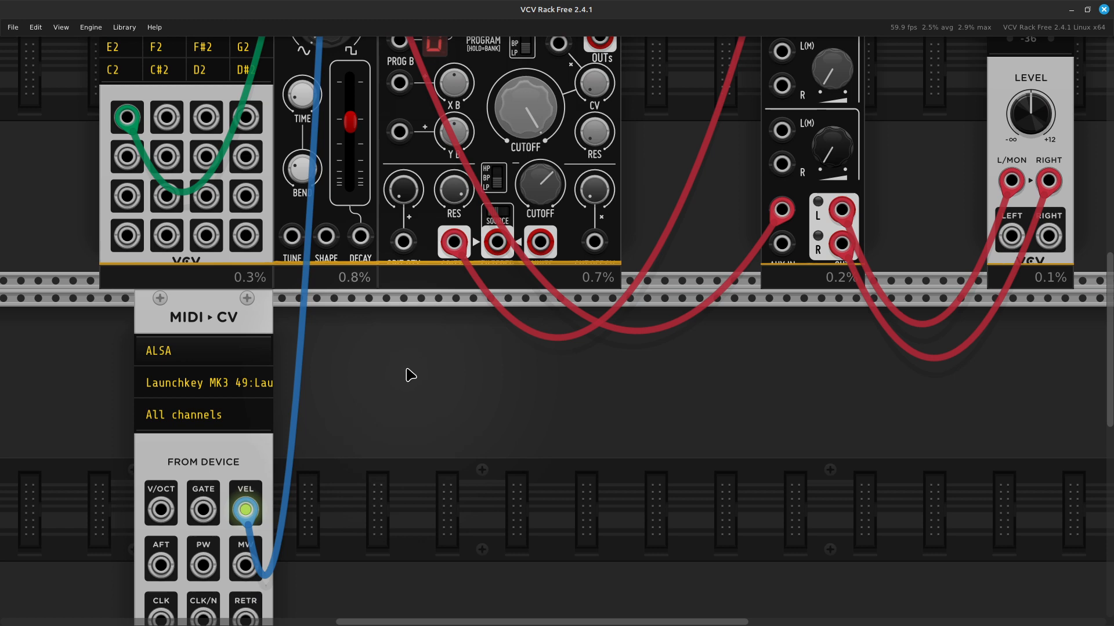
scroll(371, 382, "up", 6)
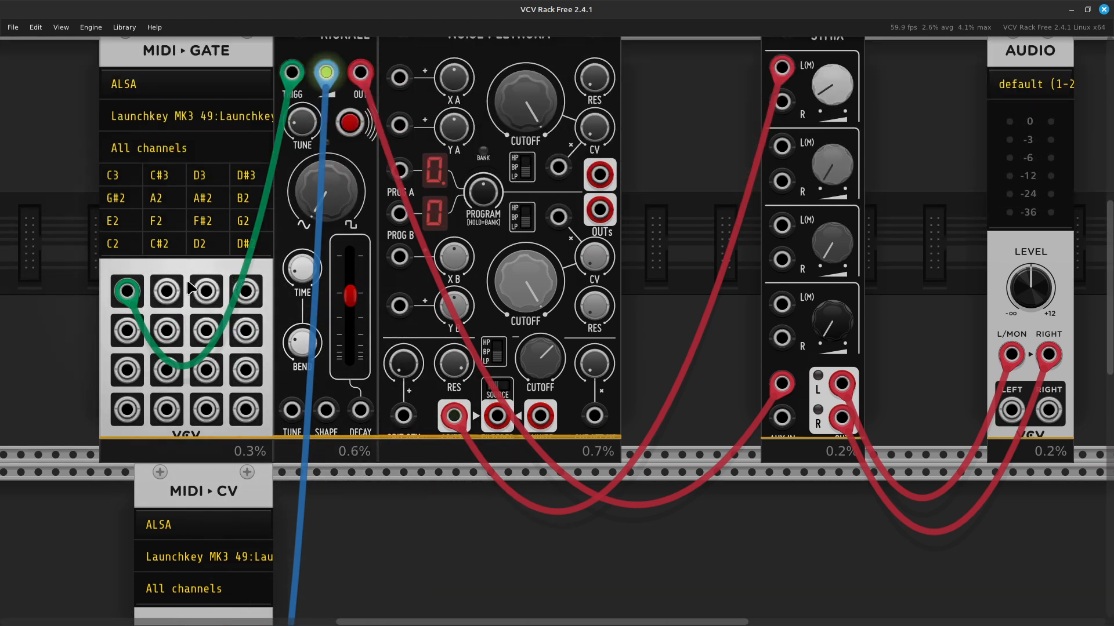
right_click(168, 299)
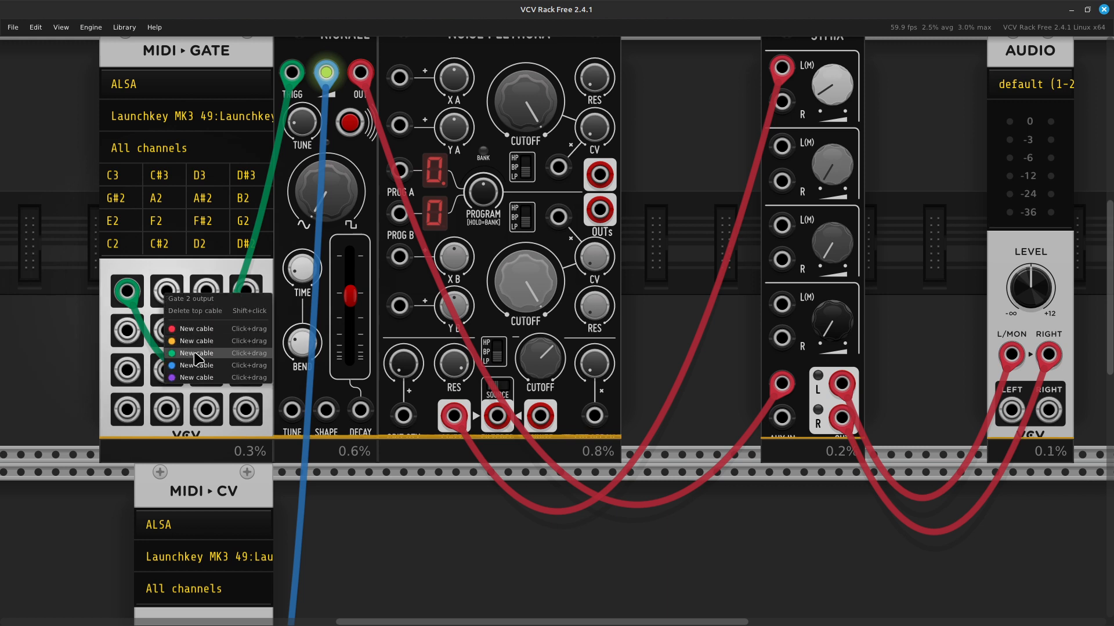
left_click_drag(196, 353, 388, 507)
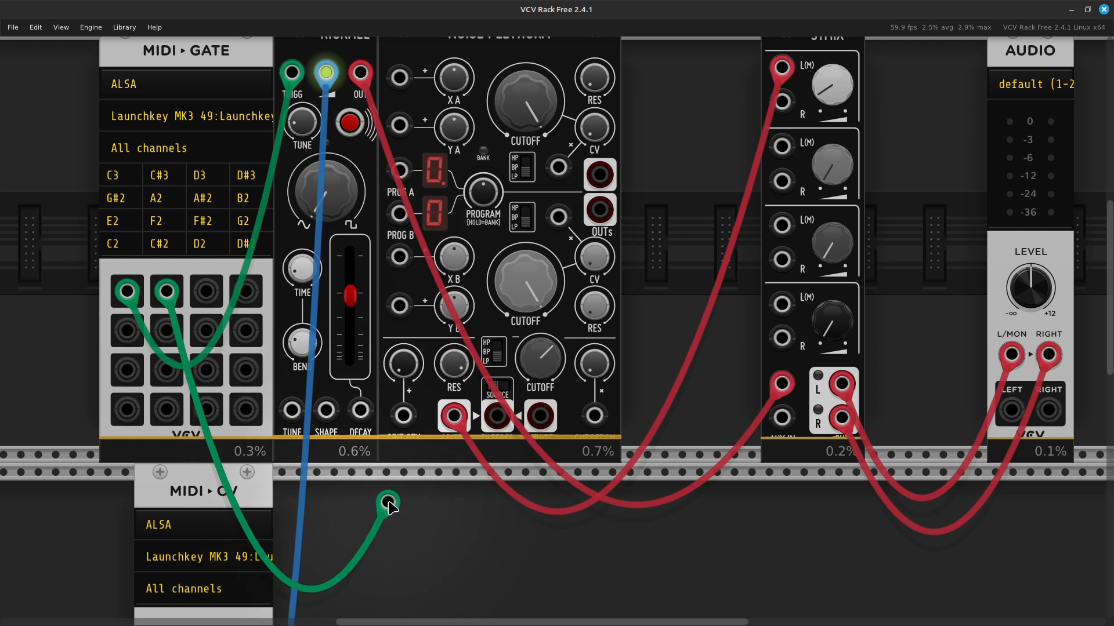
left_click_drag(389, 503, 401, 434)
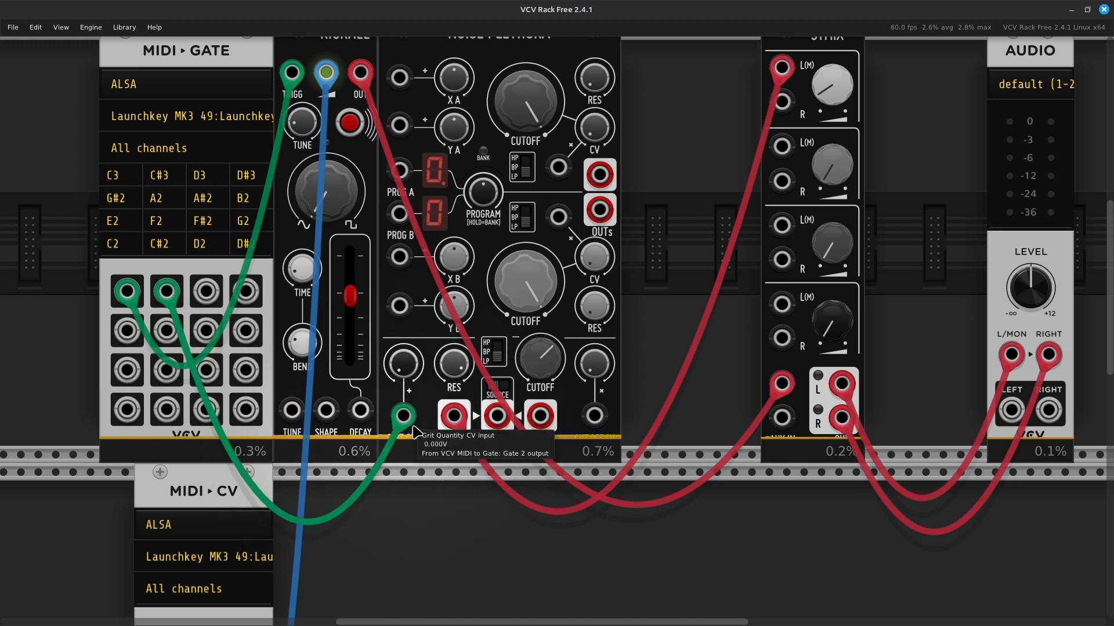
Step: Try the Gate 2 cable in the Cutoff CV C input with Cutoff C lowered to just below halfway, and return it to Grit Quantity CV
left_click_drag(407, 427, 589, 434)
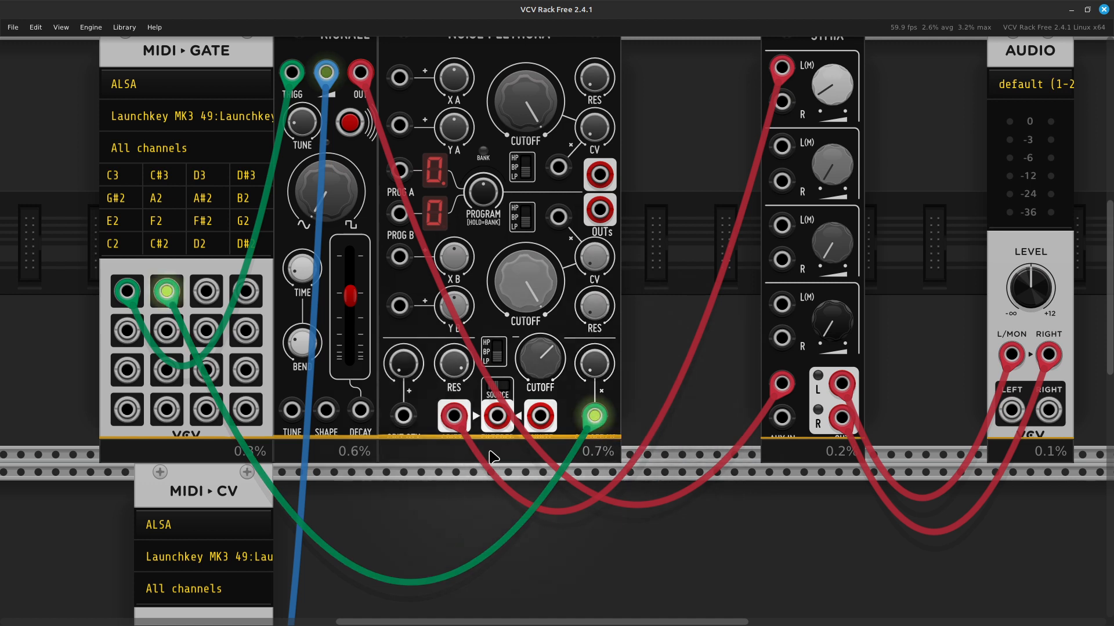
left_click_drag(592, 366, 592, 331)
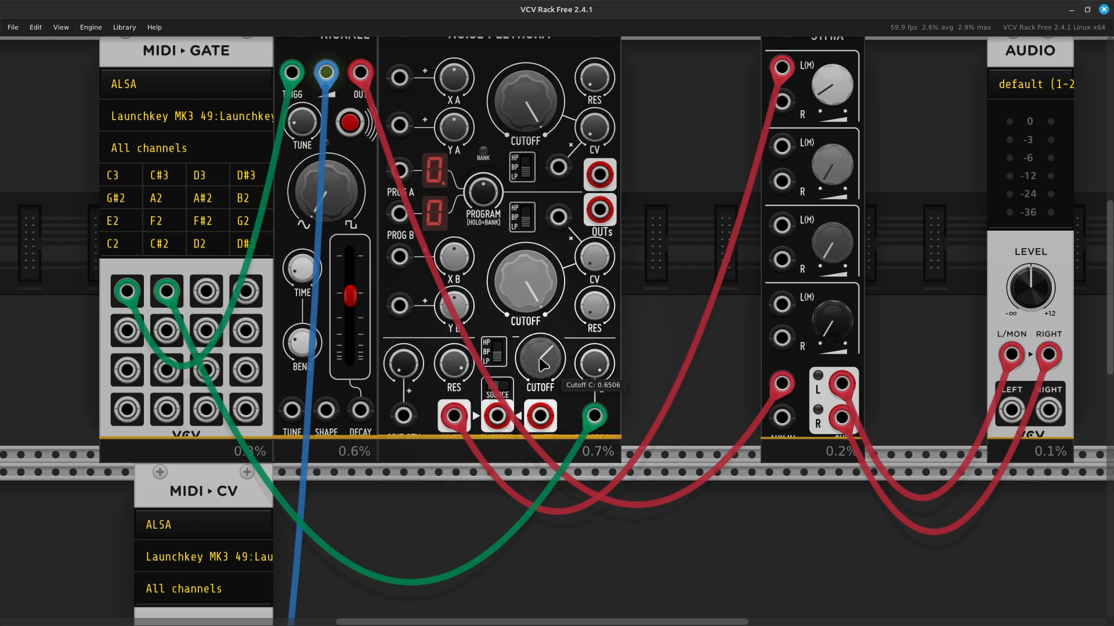
mouse_move(543, 364)
left_mouse_down()
mouse_move(542, 352)
mouse_move(542, 366)
left_mouse_up()
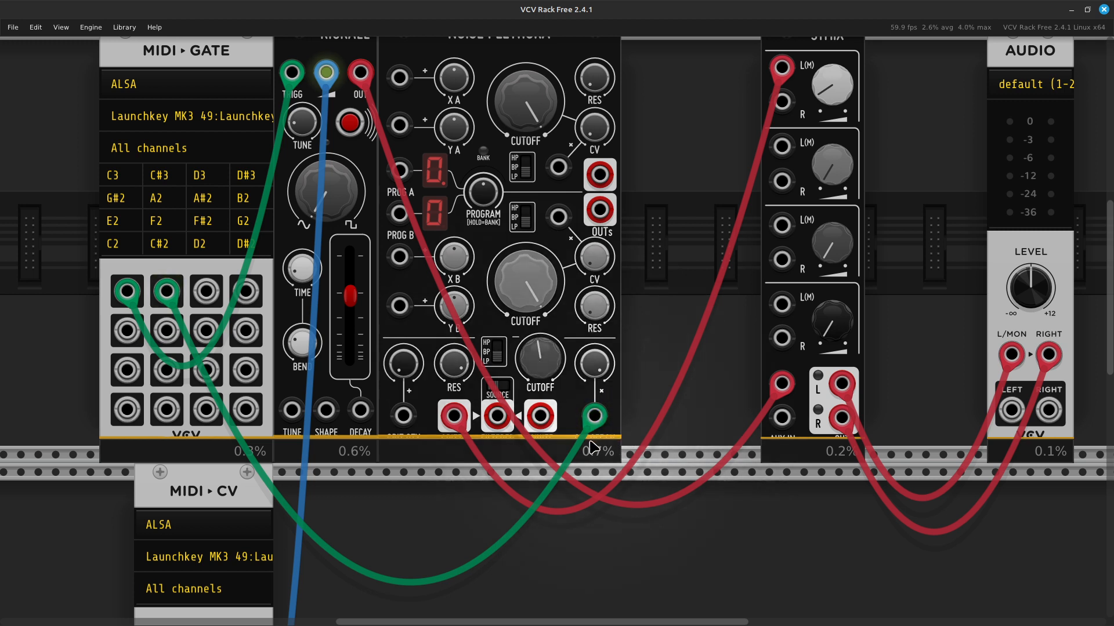
left_click_drag(592, 418, 404, 417)
Step: Patch a blue cable from MIDI-CV's velocity output to Noise Plethora's Cutoff CV C input
scroll(319, 524, "down", 6)
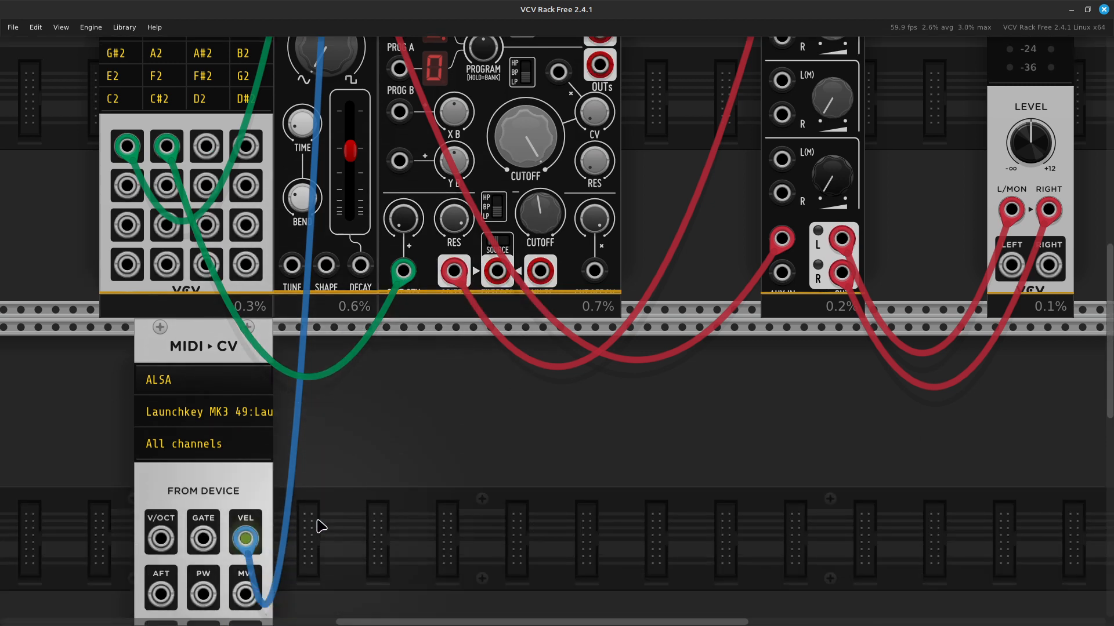
scroll(331, 513, "up", 2)
scroll(342, 507, "up", 1)
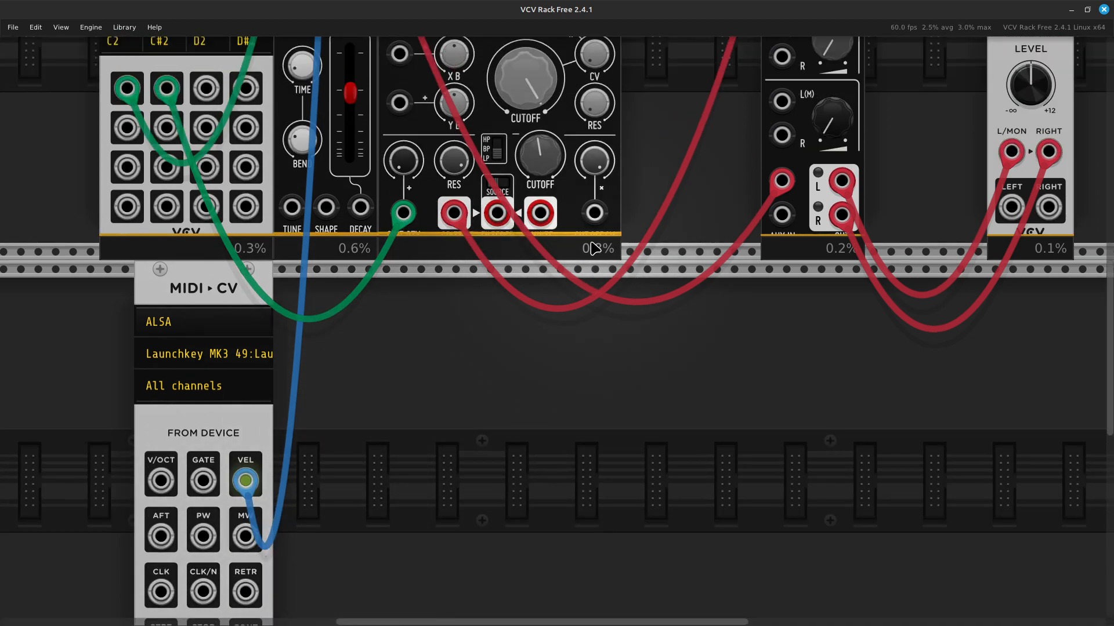
right_click(593, 218)
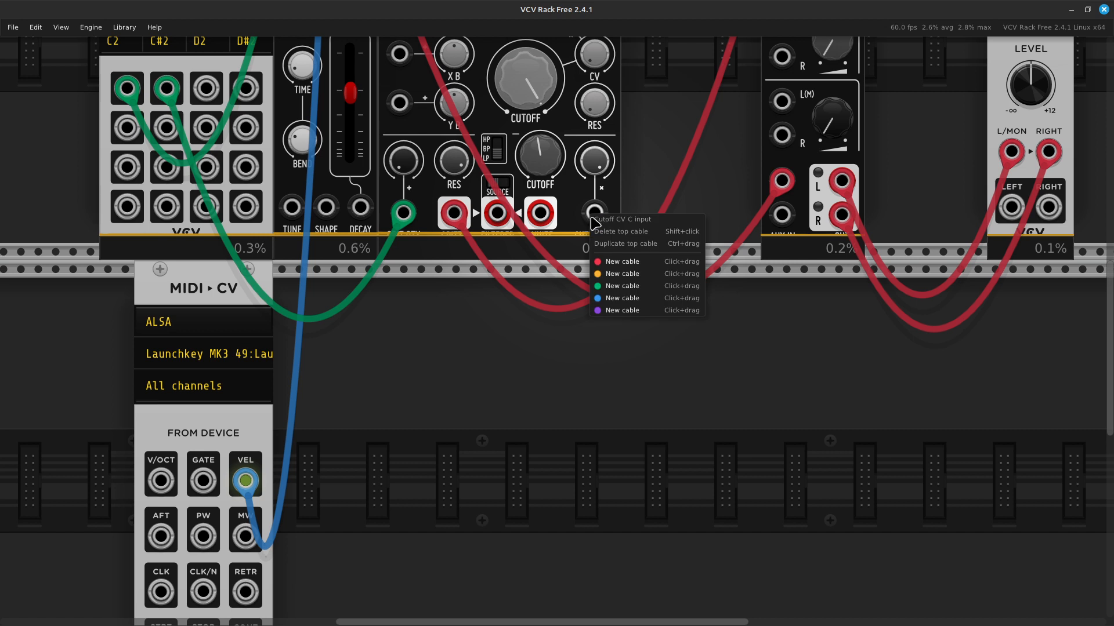
left_click_drag(616, 303, 256, 483)
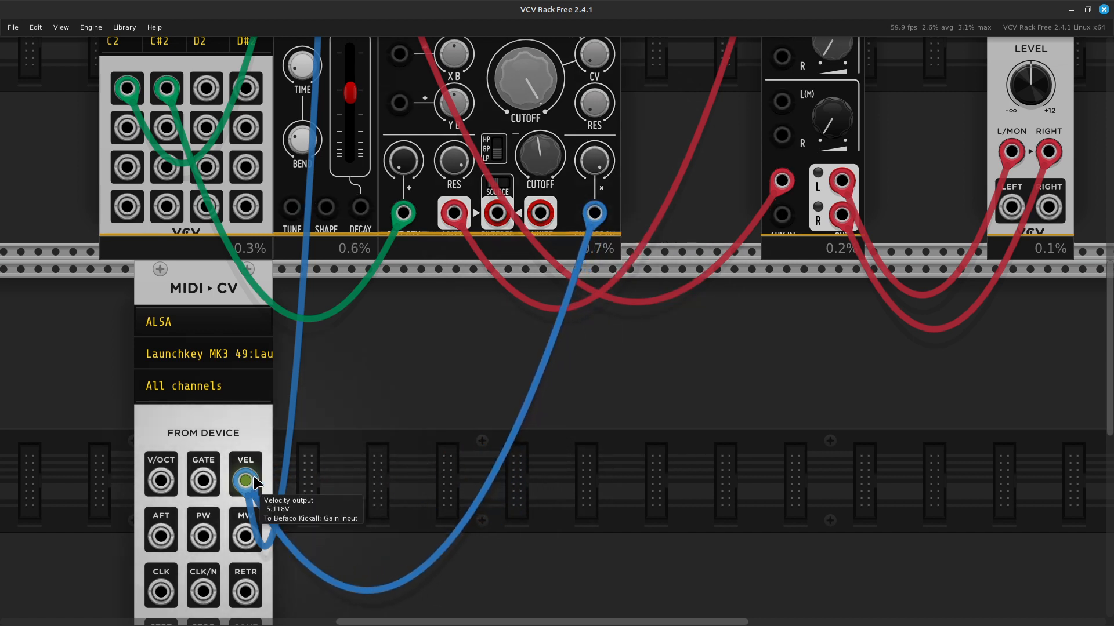
Step: Try the channel 1 cable on Noise Plethora's white noise output and move it to the filtered noise output
scroll(443, 450, "up", 3)
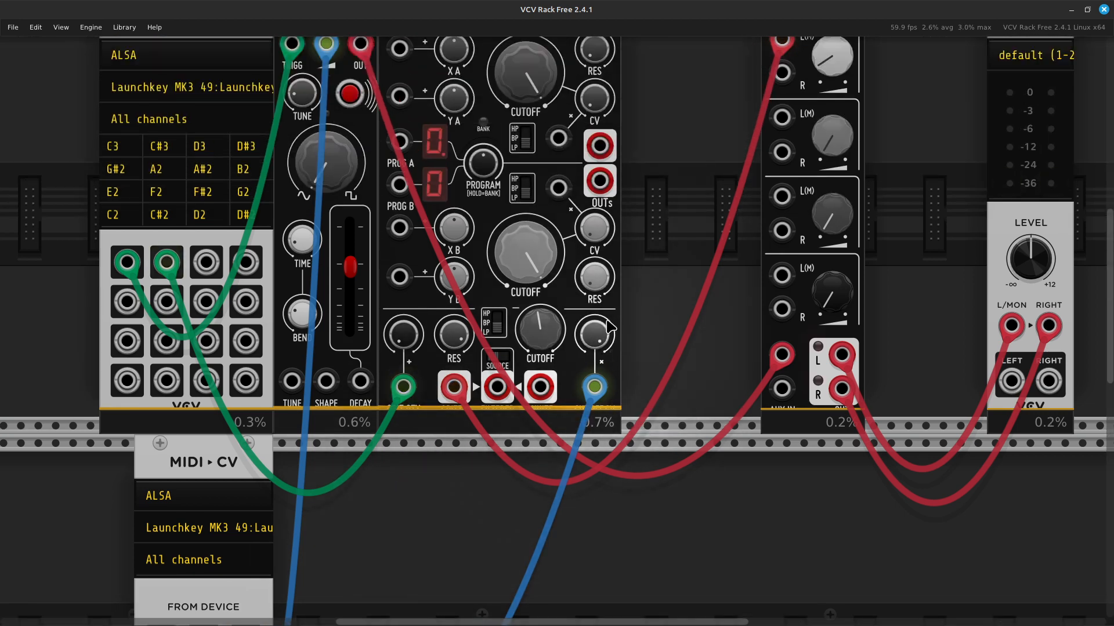
left_click_drag(596, 341, 595, 339)
left_click_drag(454, 388, 543, 392)
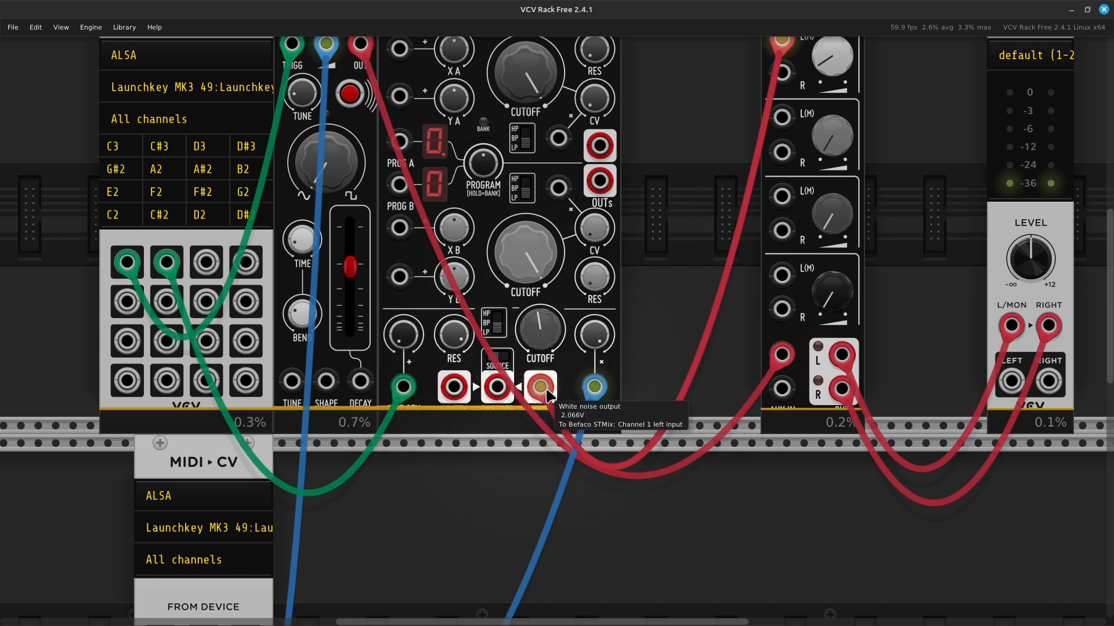
left_click_drag(544, 395, 497, 388)
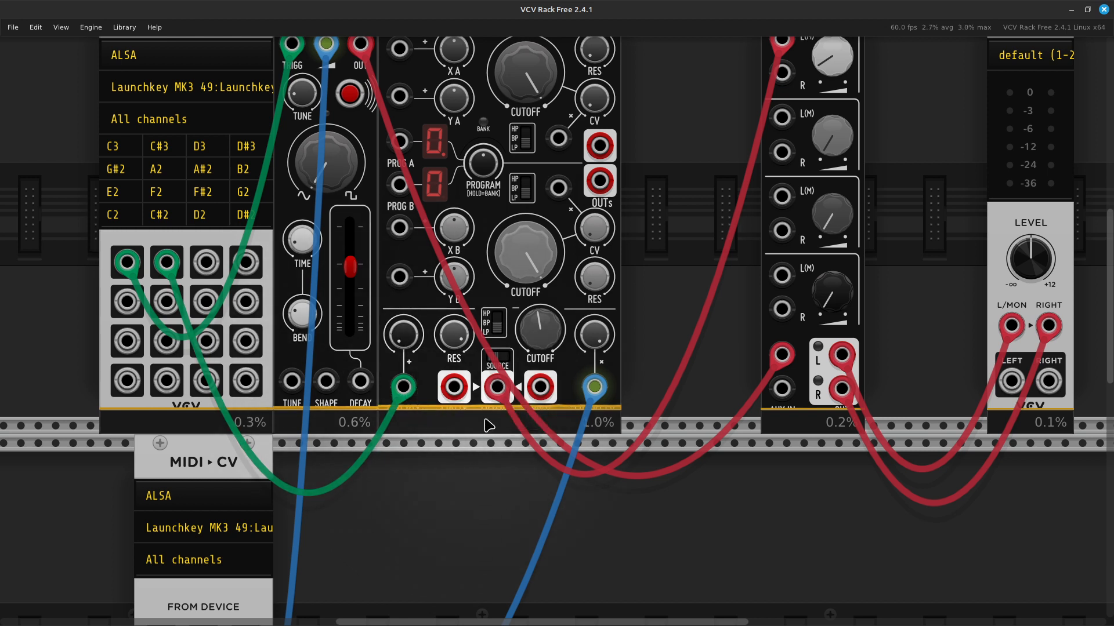
Step: Try the channel 1 cable on Noise Plethora's grit output while sweeping Grit Quantity up to 1 and back down
left_click_drag(501, 398, 455, 389)
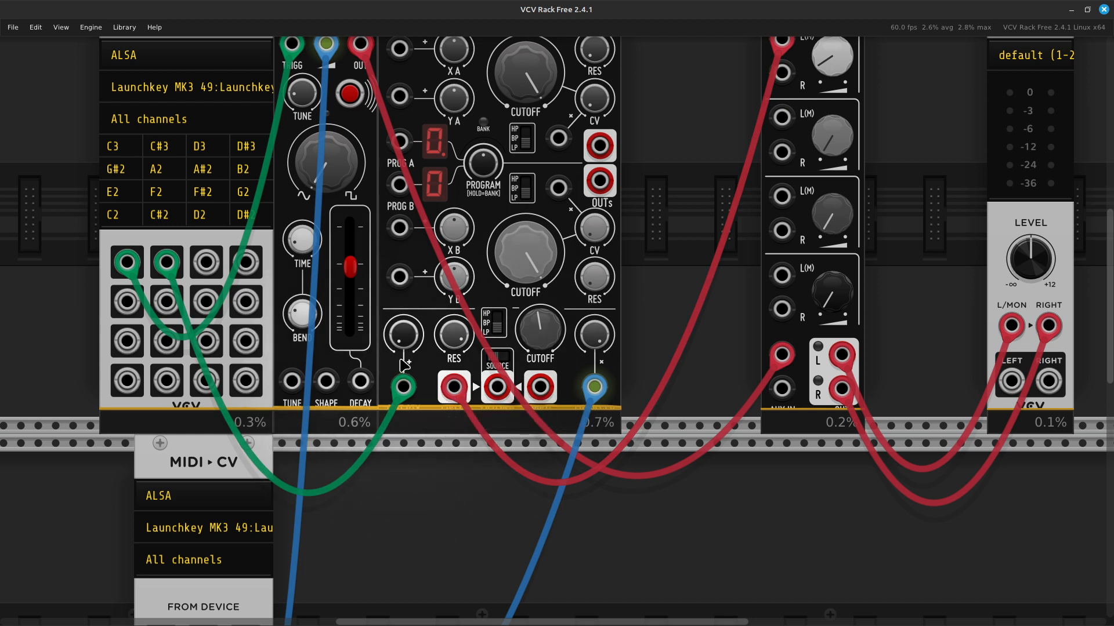
left_click_drag(453, 334, 454, 308)
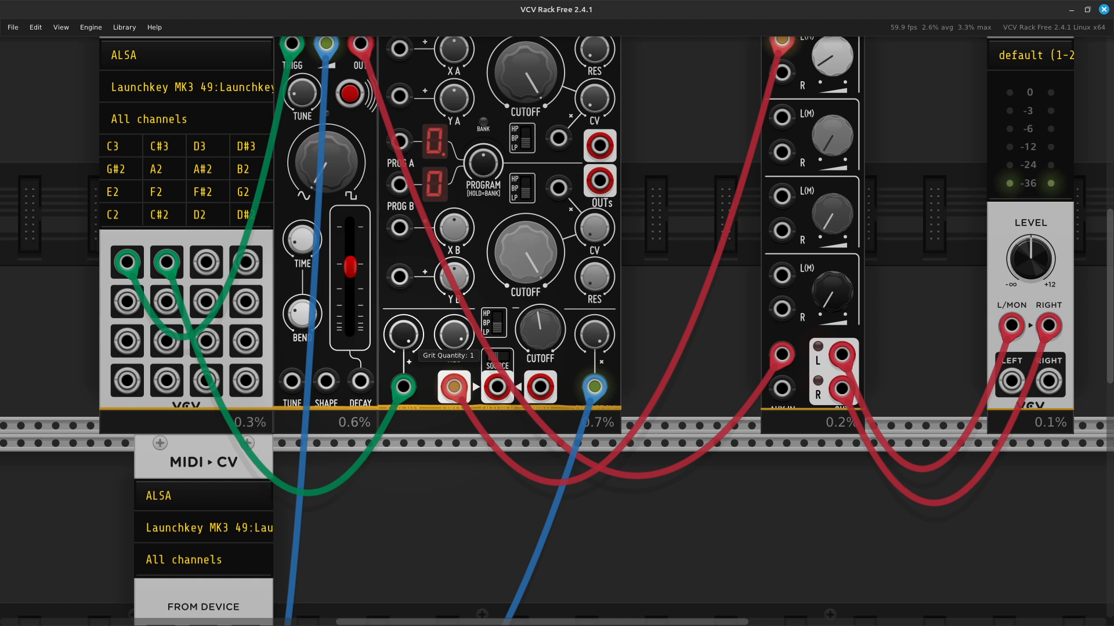
left_click_drag(454, 307, 454, 323)
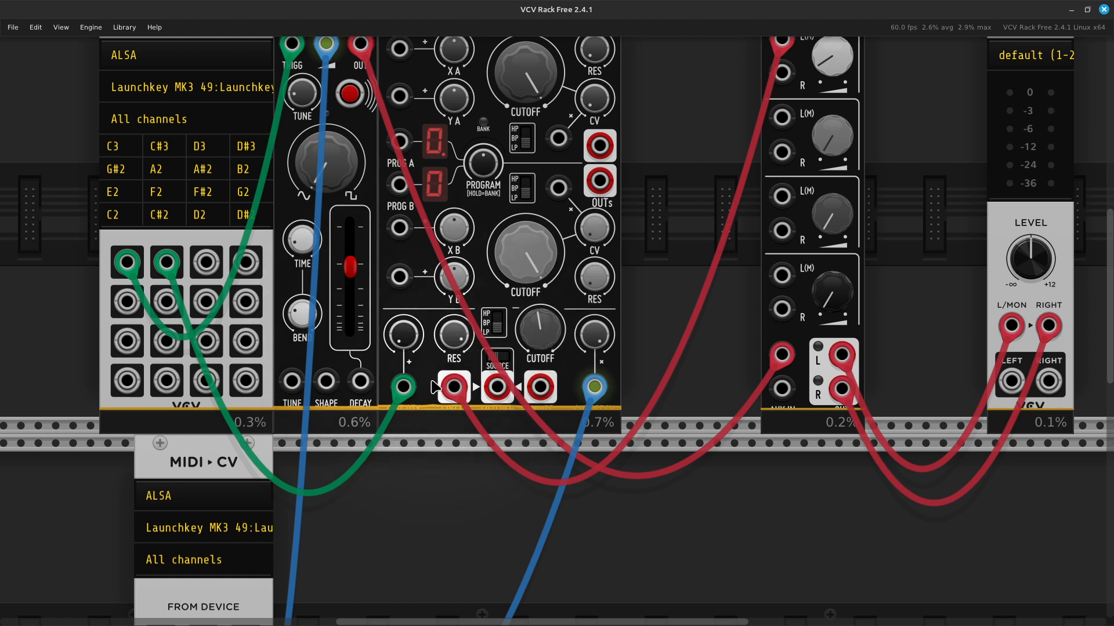
Step: Remove the green gate cable from Grit Quantity CV and the blue velocity cable from Cutoff CV C on Noise Plethora
left_click_drag(402, 387, 441, 487)
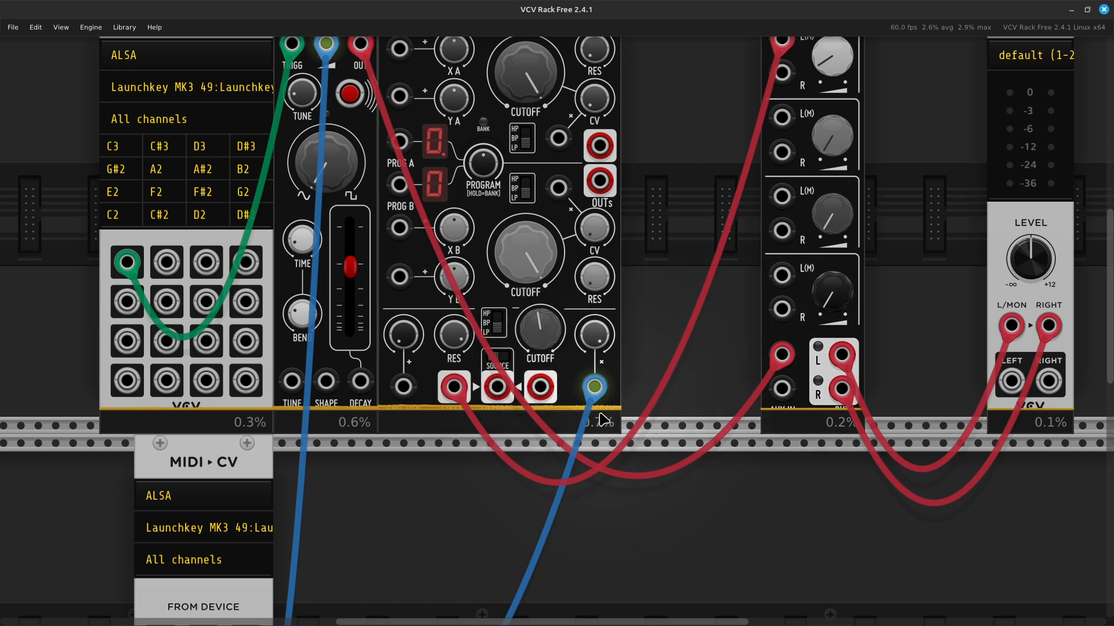
left_click_drag(595, 386, 586, 532)
scroll(559, 162, "up", 4)
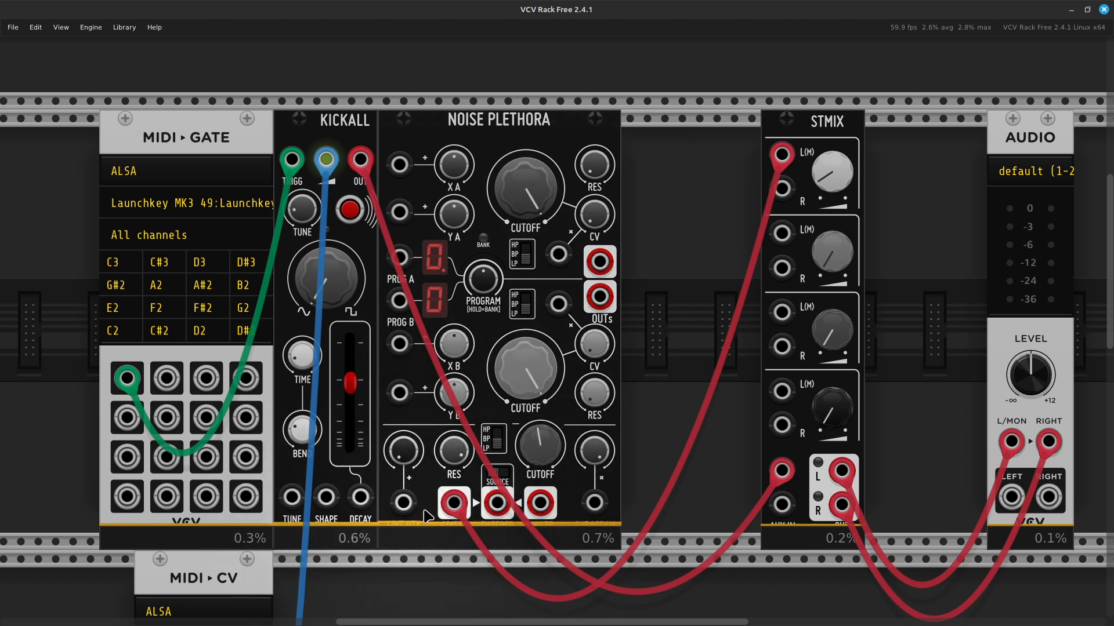
Step: Move the STMix channel 1 cable to Noise Plethora's output B and lower the large cutoff B knob to about 0.48
left_click_drag(454, 503, 605, 300)
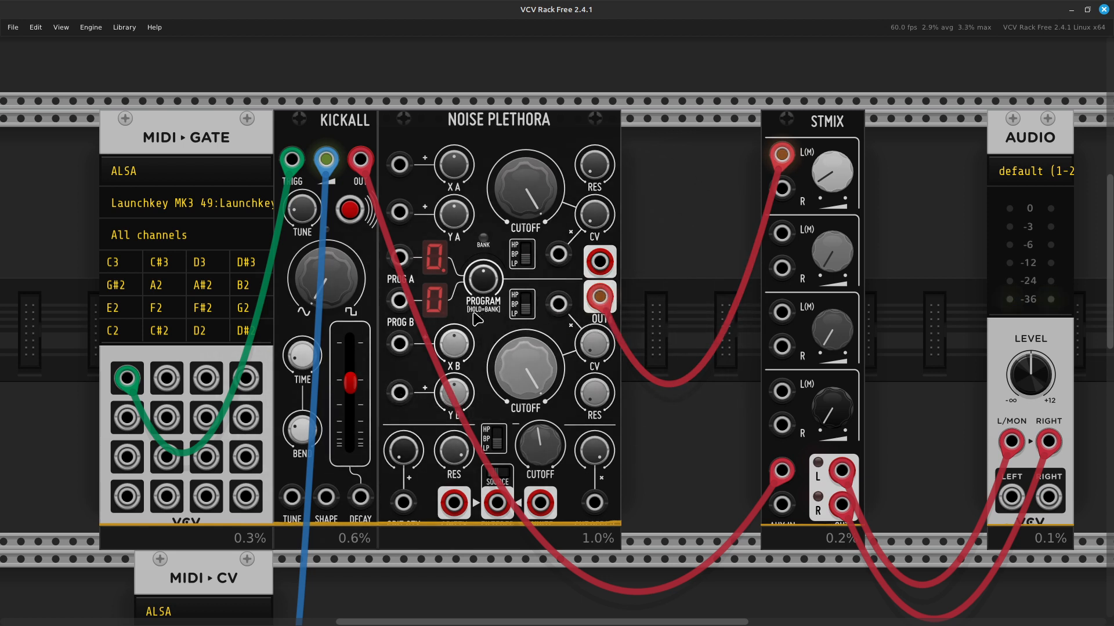
mouse_move(524, 367)
left_mouse_down()
mouse_move(524, 389)
mouse_move(524, 369)
left_mouse_up()
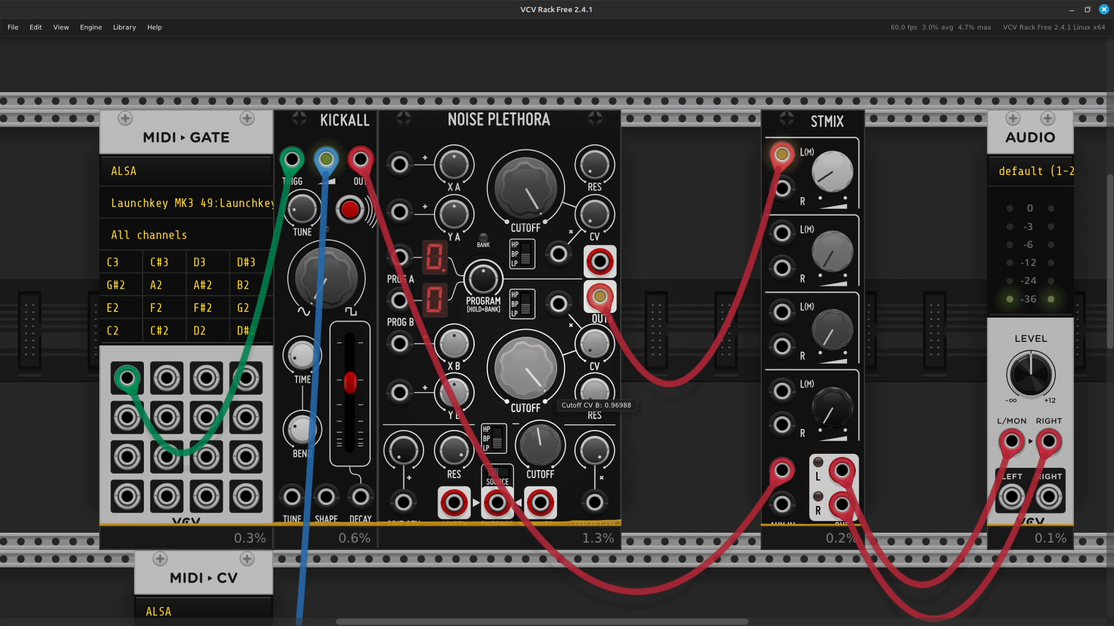
left_click(529, 317)
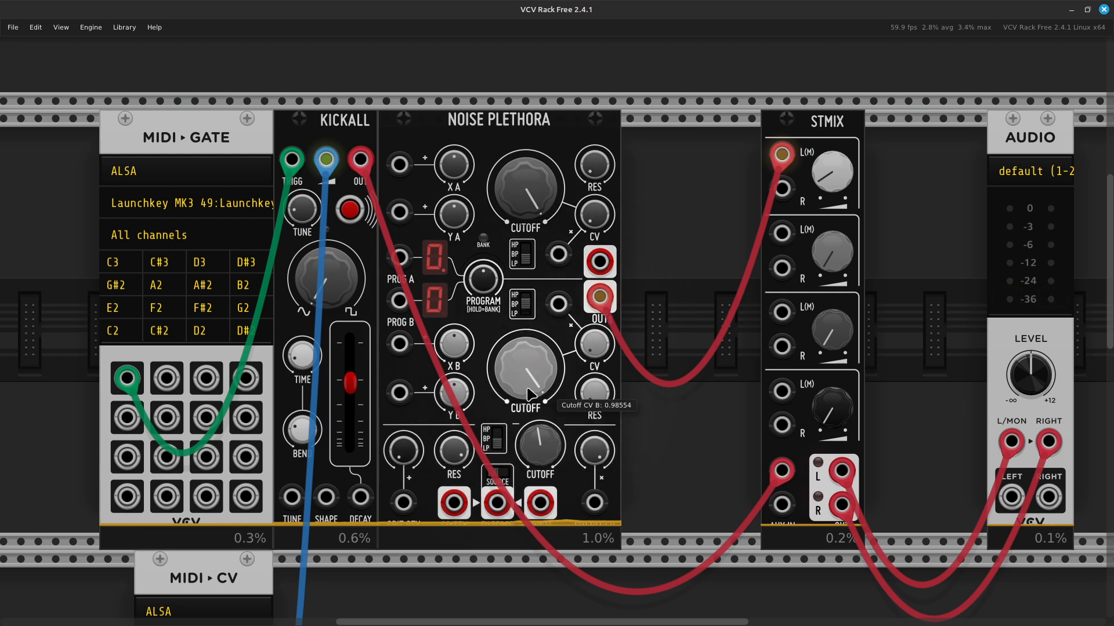
mouse_move(527, 376)
left_click_drag(527, 376, 527, 407)
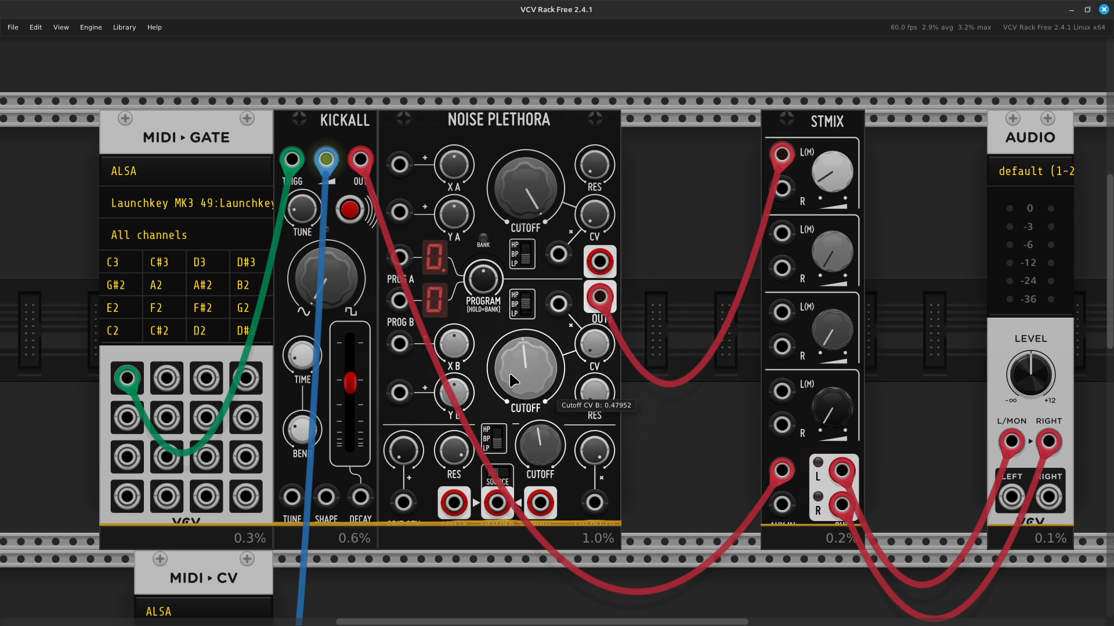
Step: Raise Noise Plethora's large cutoff B knob to about 0.68
mouse_move(600, 397)
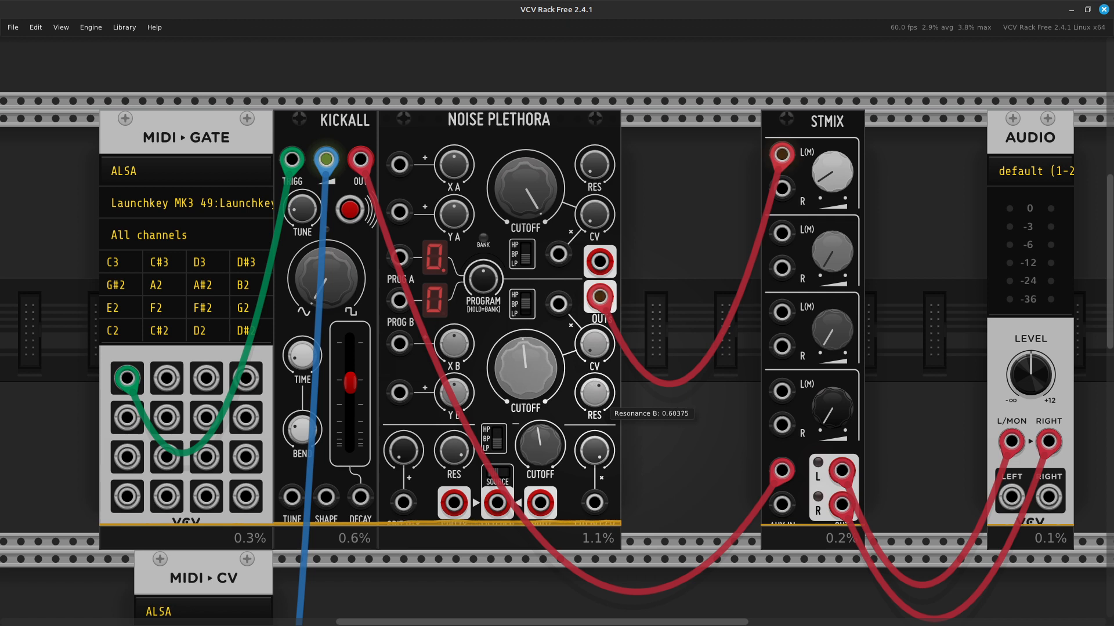
mouse_move(508, 378)
left_click_drag(509, 378, 508, 364)
mouse_move(600, 355)
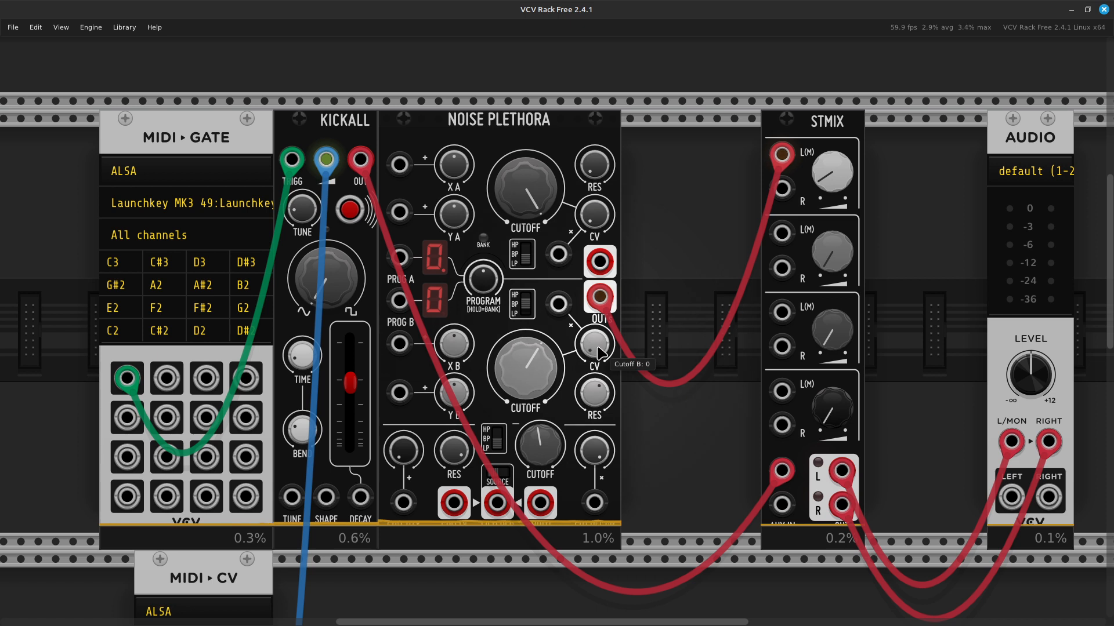
mouse_move(603, 401)
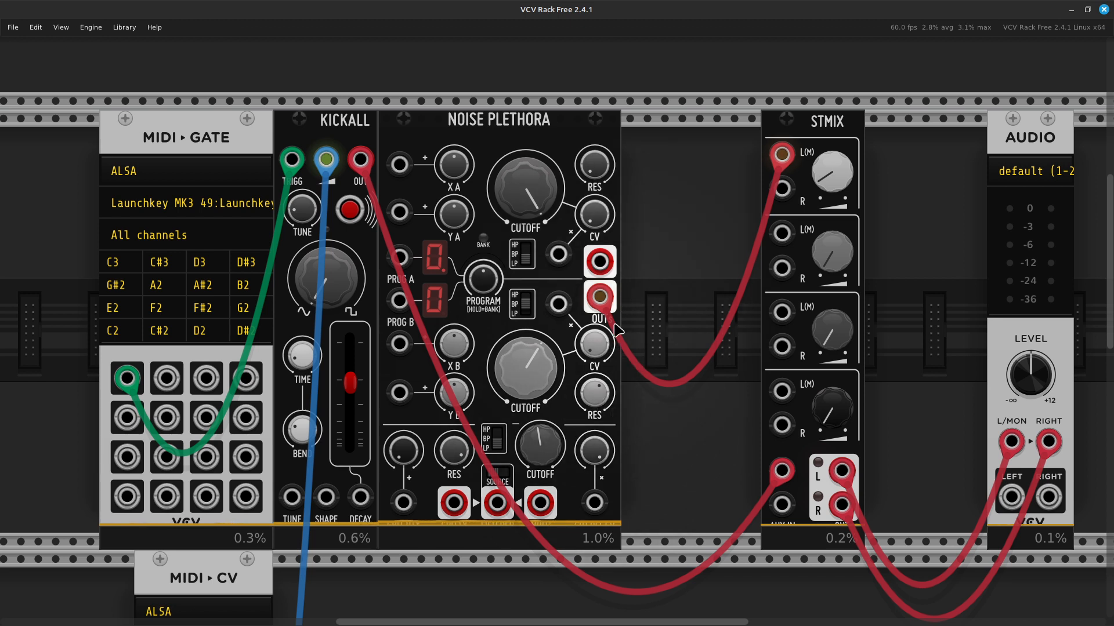
mouse_move(528, 374)
mouse_move(514, 364)
left_mouse_down()
mouse_move(514, 330)
mouse_move(513, 358)
left_mouse_up()
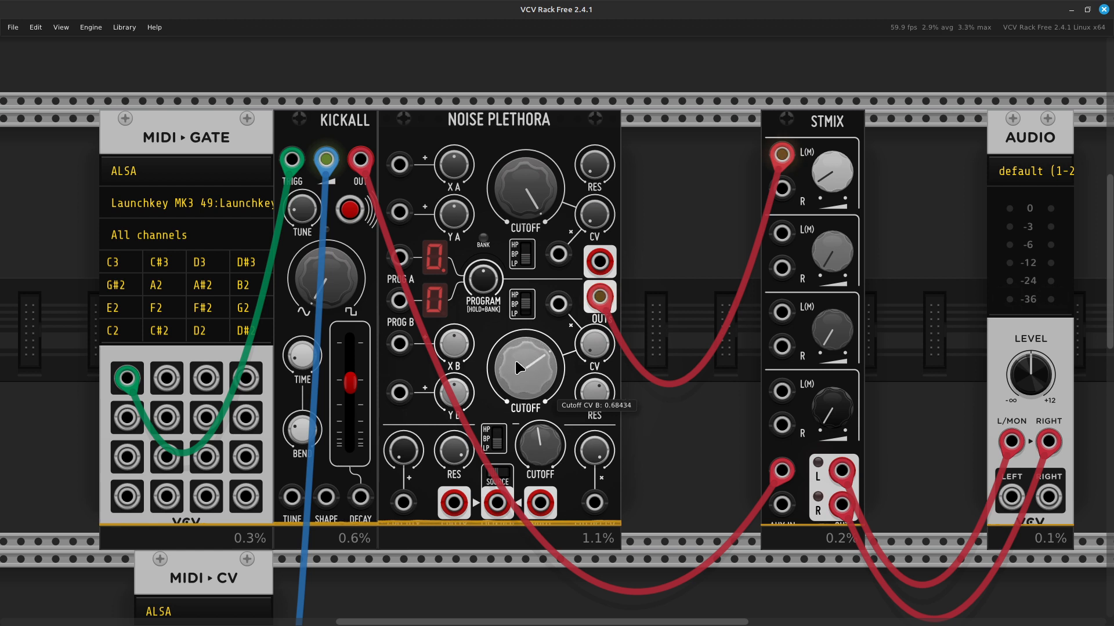
mouse_move(489, 277)
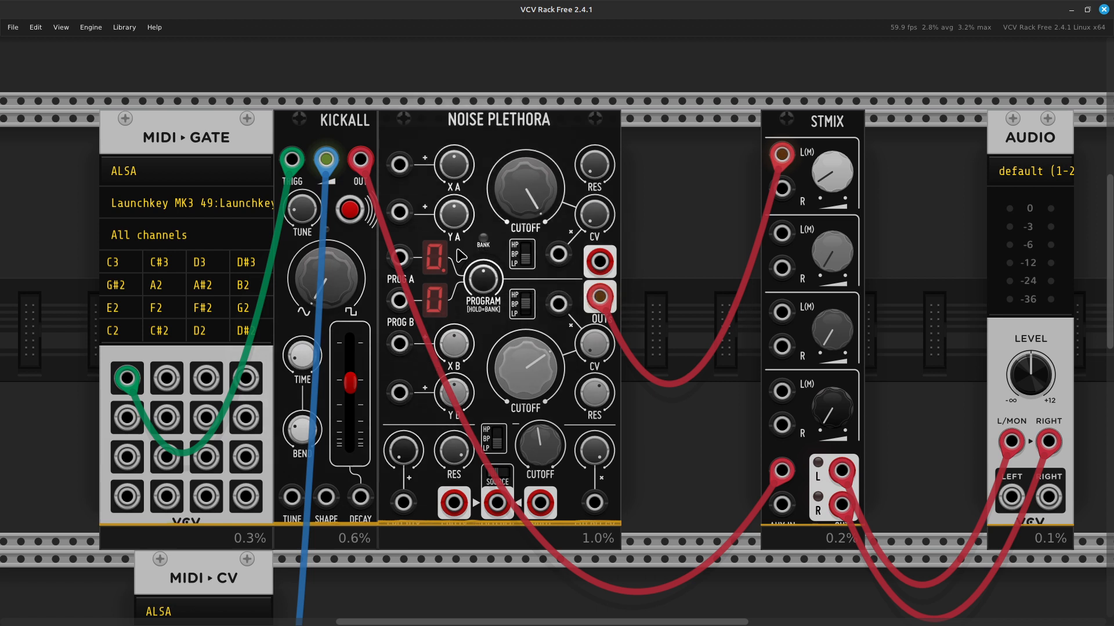
Step: Try the highpass type on Noise Plethora's filter B and lower its large cutoff knob to near minimum
left_click(529, 311)
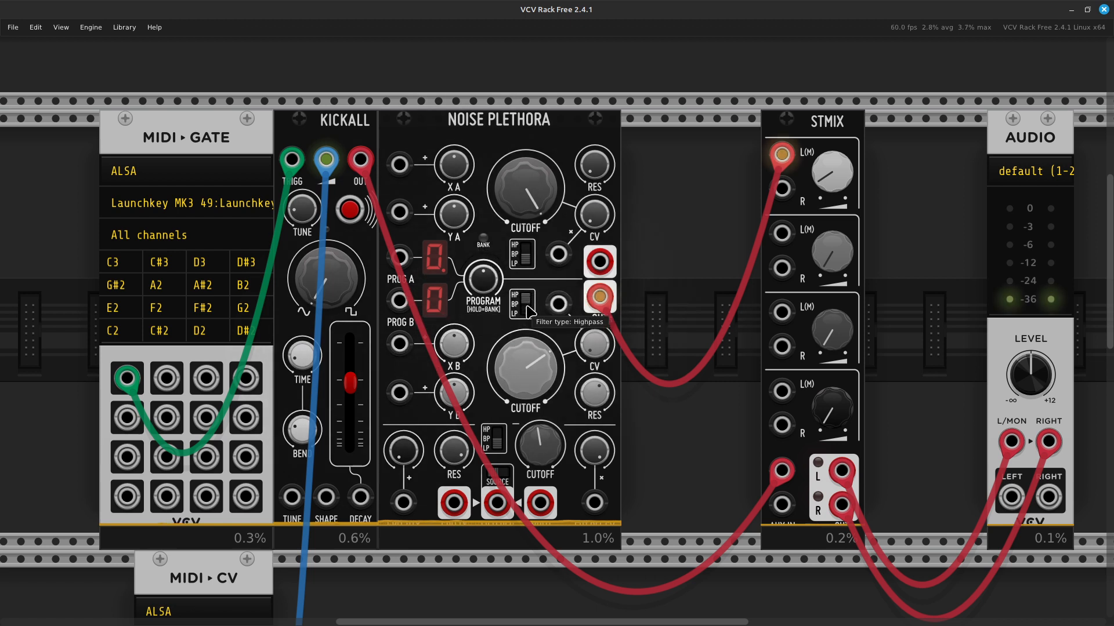
left_click_drag(516, 377, 517, 409)
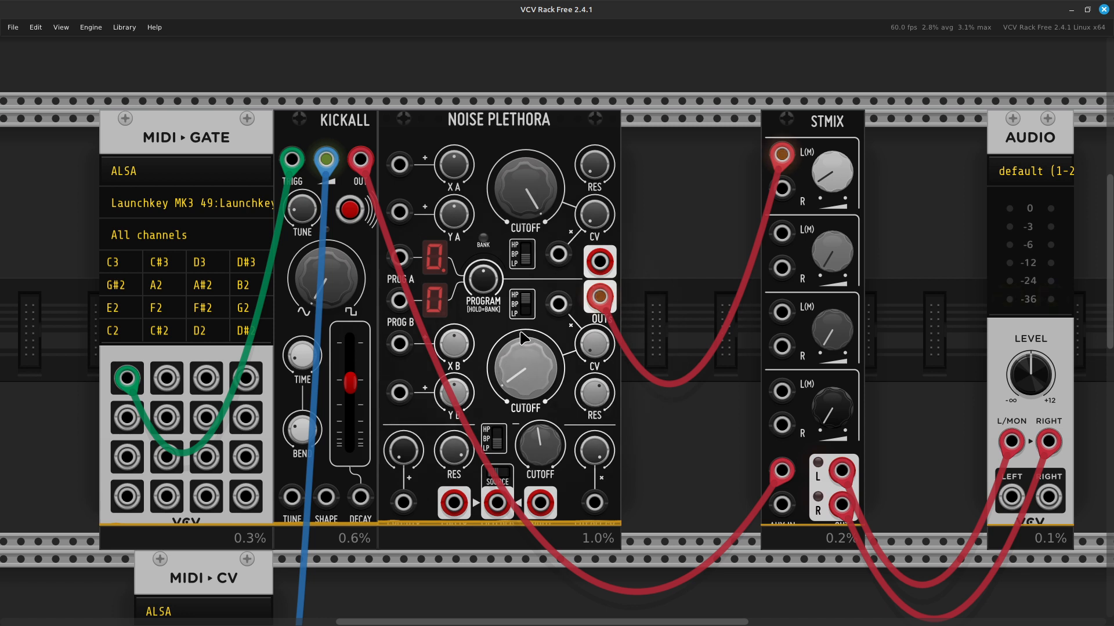
left_click_drag(510, 366, 510, 383)
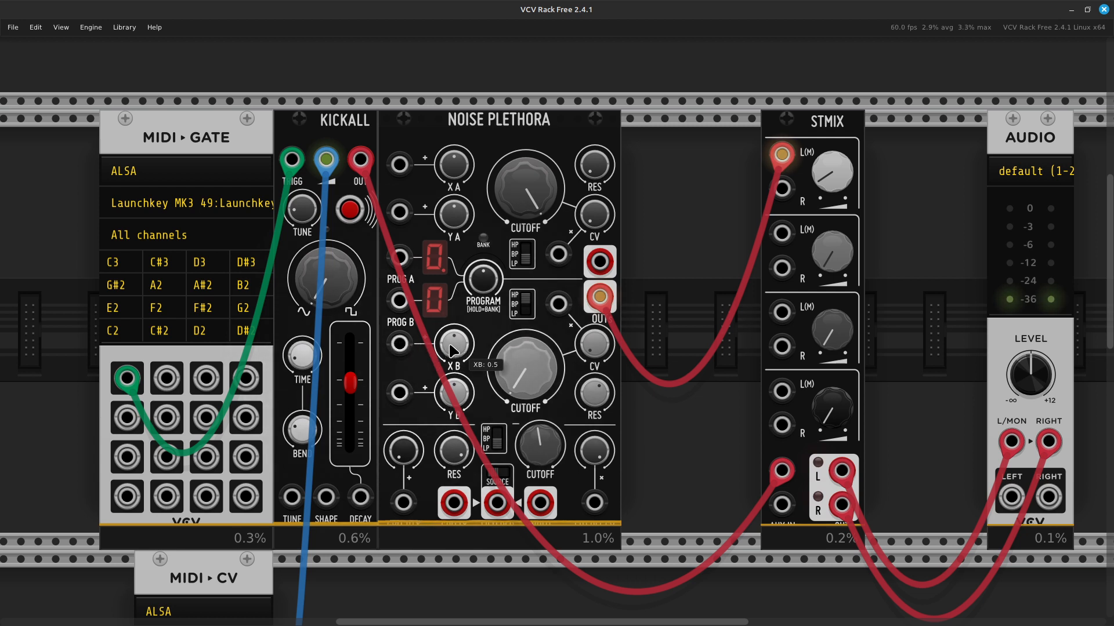
Step: Sweep Noise Plethora's X B knob down and up through its range, and raise STMix channel 1's level slightly
left_click_drag(454, 348, 454, 362)
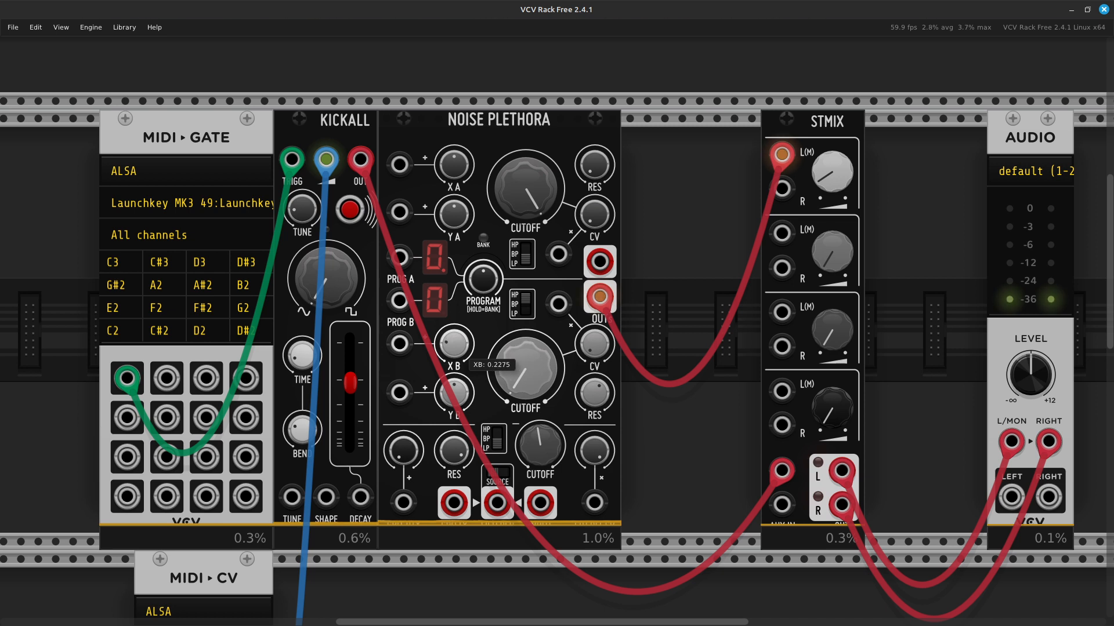
left_click_drag(460, 351, 460, 434)
left_click_drag(454, 344, 454, 281)
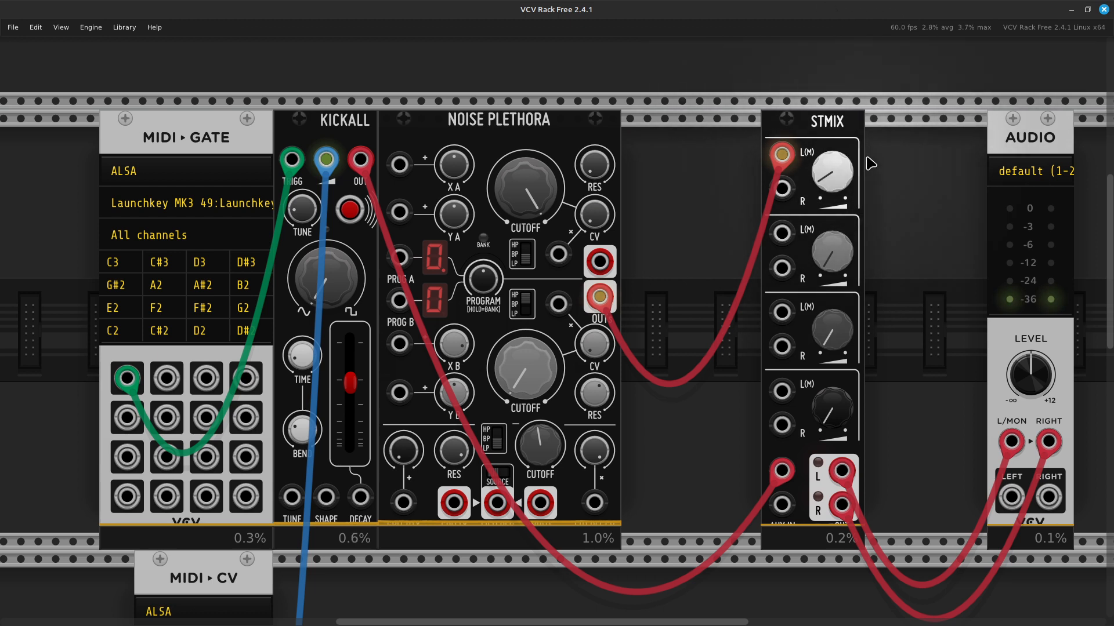
left_click_drag(832, 172, 832, 165)
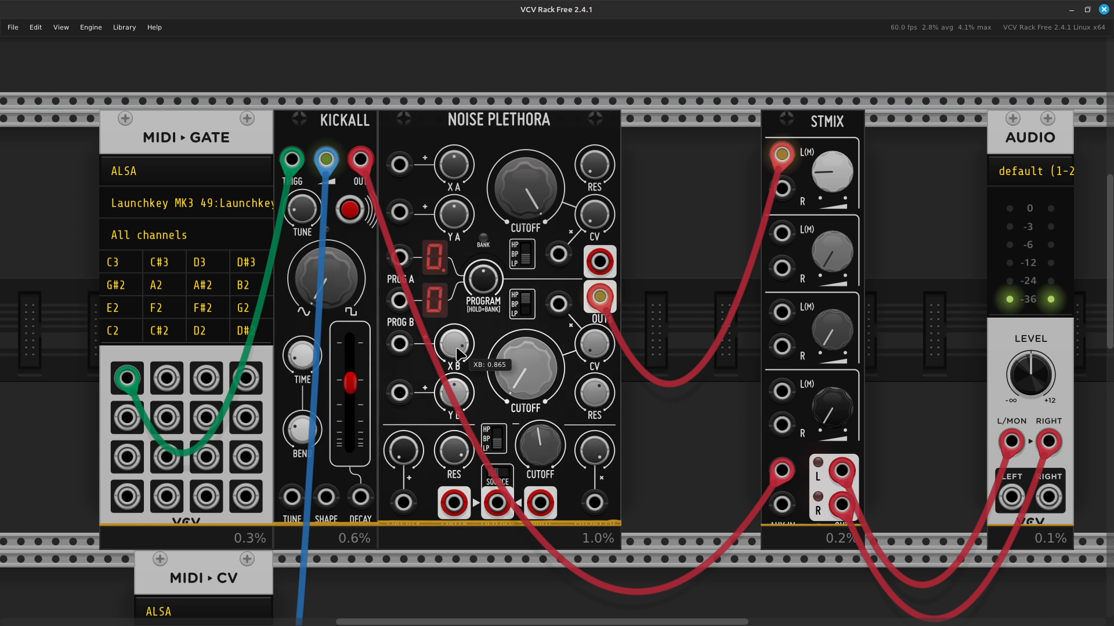
left_click_drag(454, 344, 454, 365)
left_click_drag(454, 345, 454, 321)
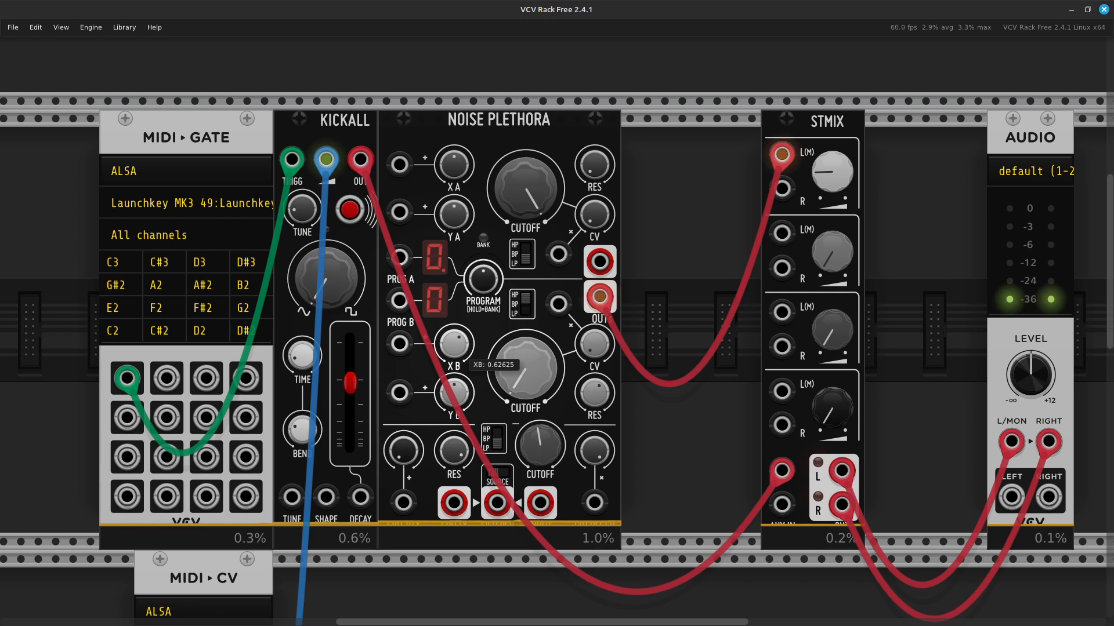
mouse_move(454, 344)
left_mouse_down()
mouse_move(454, 332)
mouse_move(454, 368)
mouse_move(454, 319)
mouse_move(454, 347)
left_mouse_up()
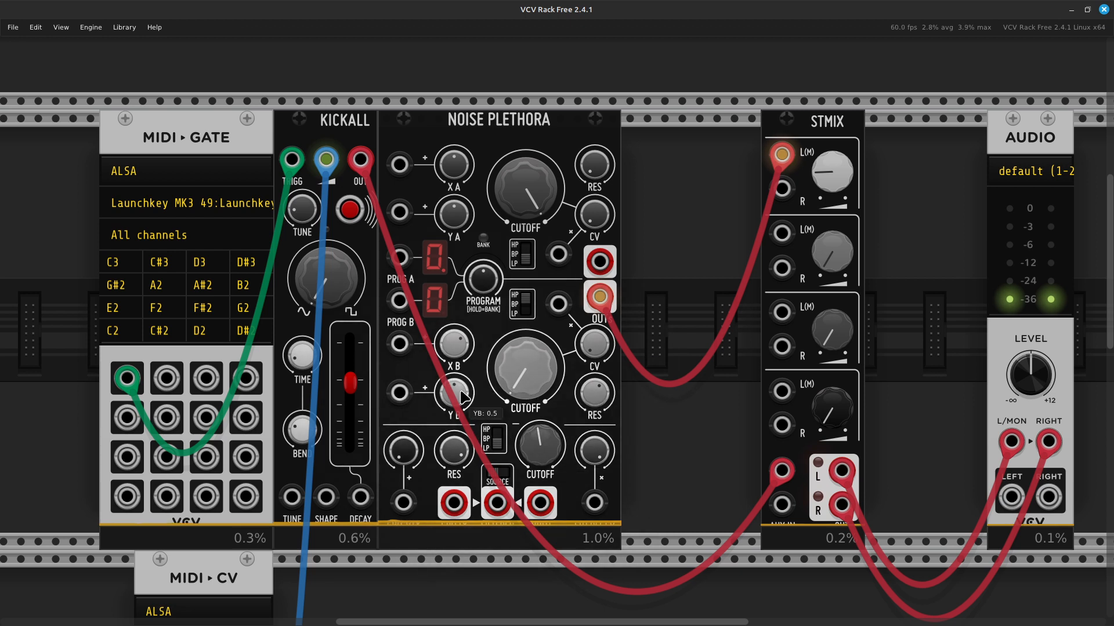
Step: Sweep Noise Plethora's Y B knob through its range, leaving it at about 0.91, and fine-tune X B
left_click_drag(454, 393, 454, 405)
left_click_drag(454, 393, 454, 486)
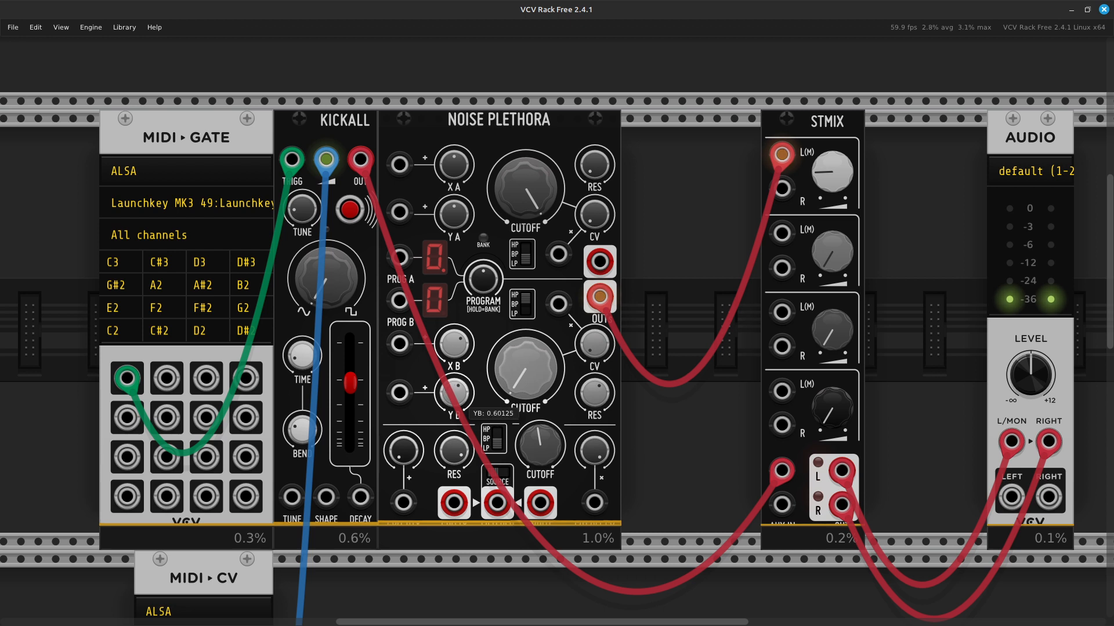
left_click_drag(454, 393, 464, 348)
mouse_move(457, 397)
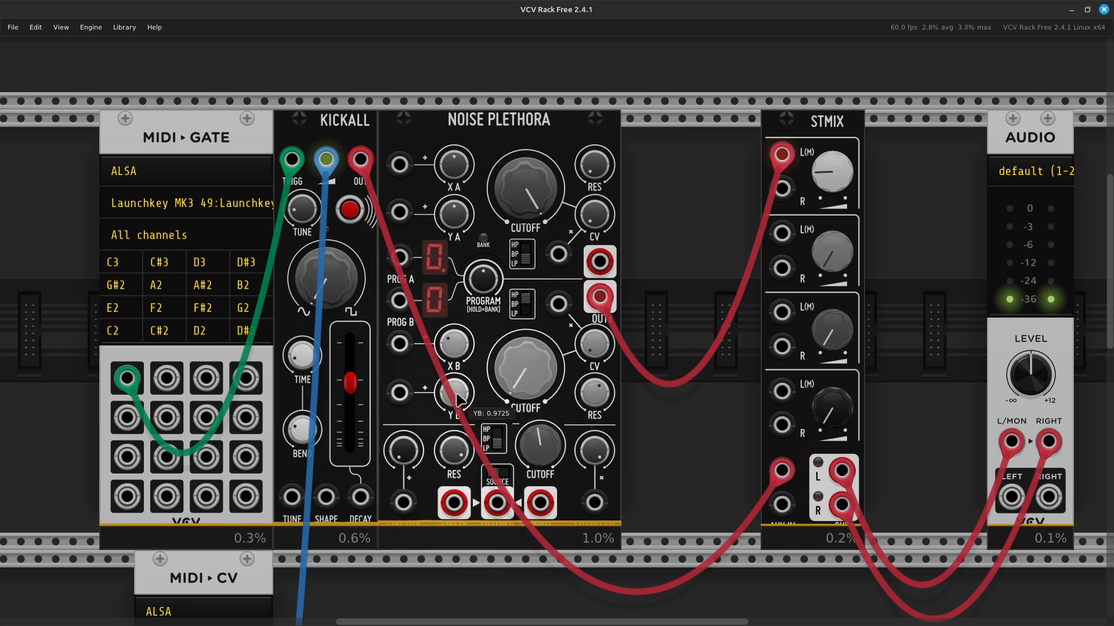
left_click_drag(454, 393, 454, 393)
left_click_drag(453, 336, 453, 337)
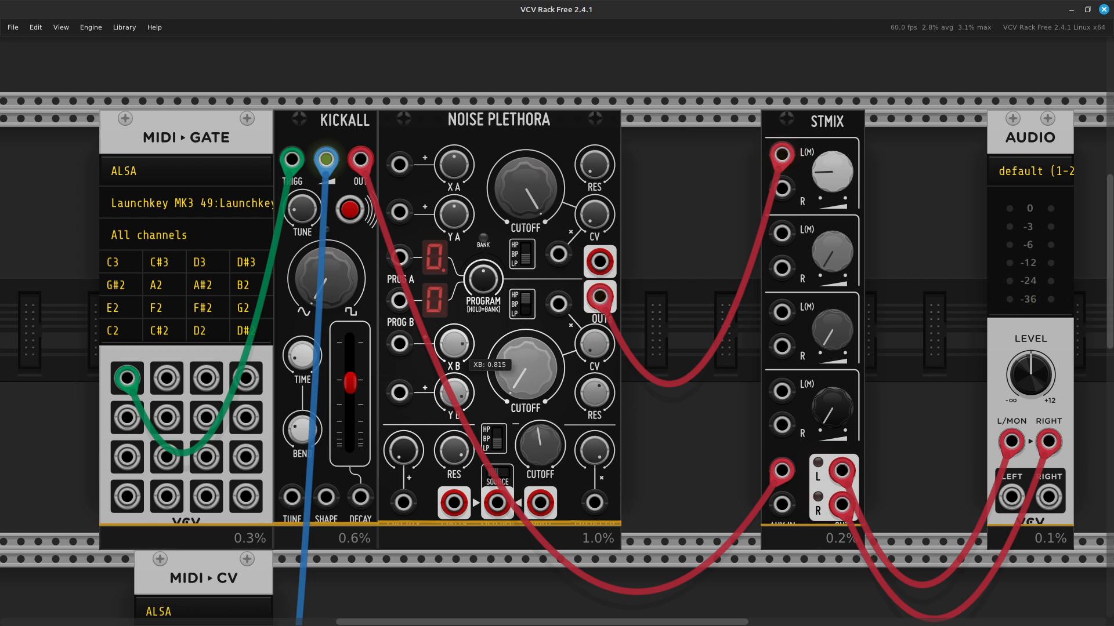
mouse_move(454, 343)
left_mouse_down()
mouse_move(454, 331)
mouse_move(454, 349)
left_mouse_up()
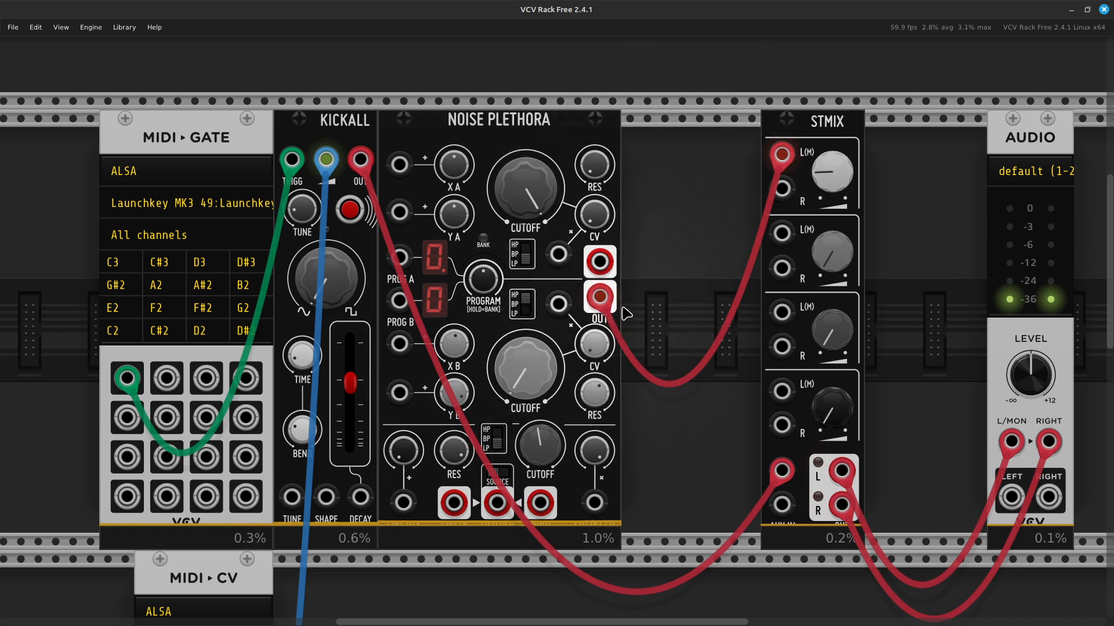
Step: Move the STMix channel 1 cable to Noise Plethora's output A and raise Y A to about 0.78
left_click_drag(601, 298, 613, 275)
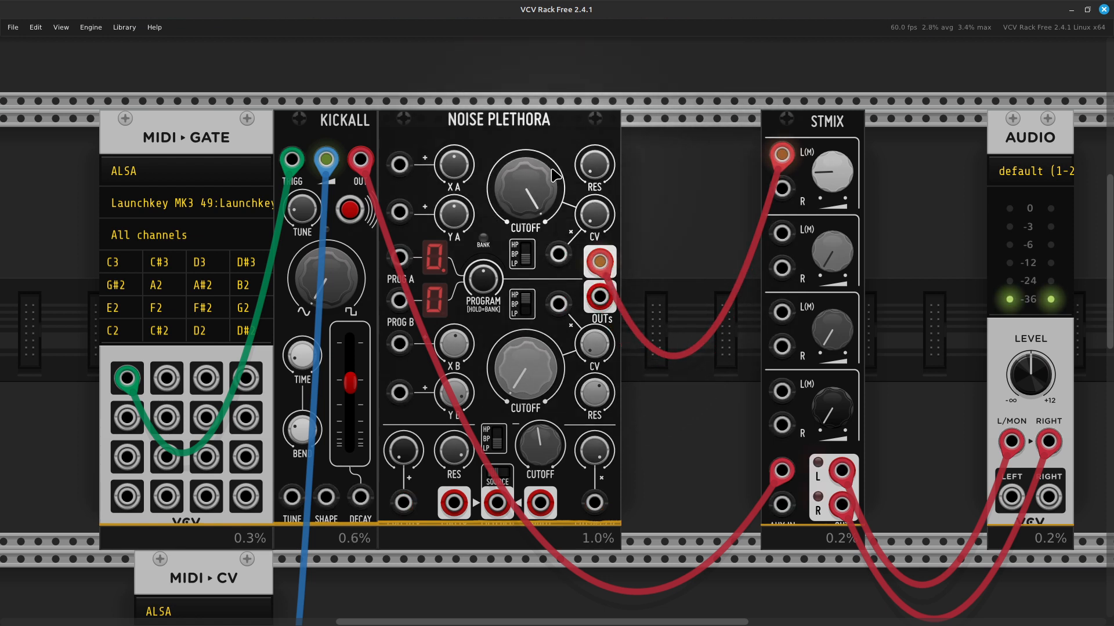
scroll(508, 240, "up", 1)
scroll(509, 240, "up", 1)
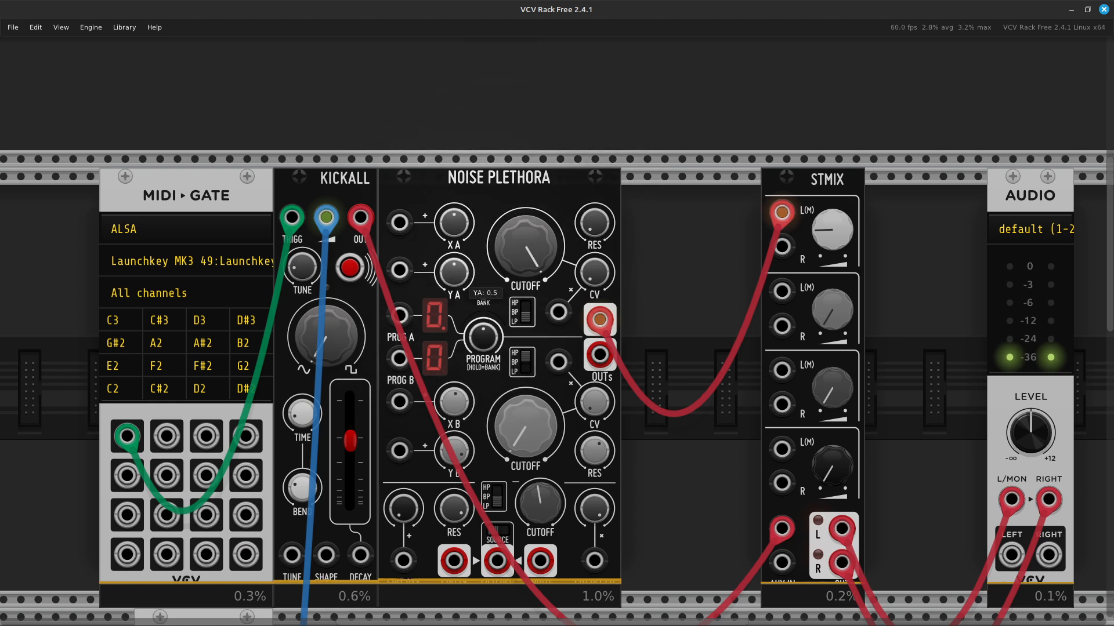
left_click_drag(454, 271, 454, 280)
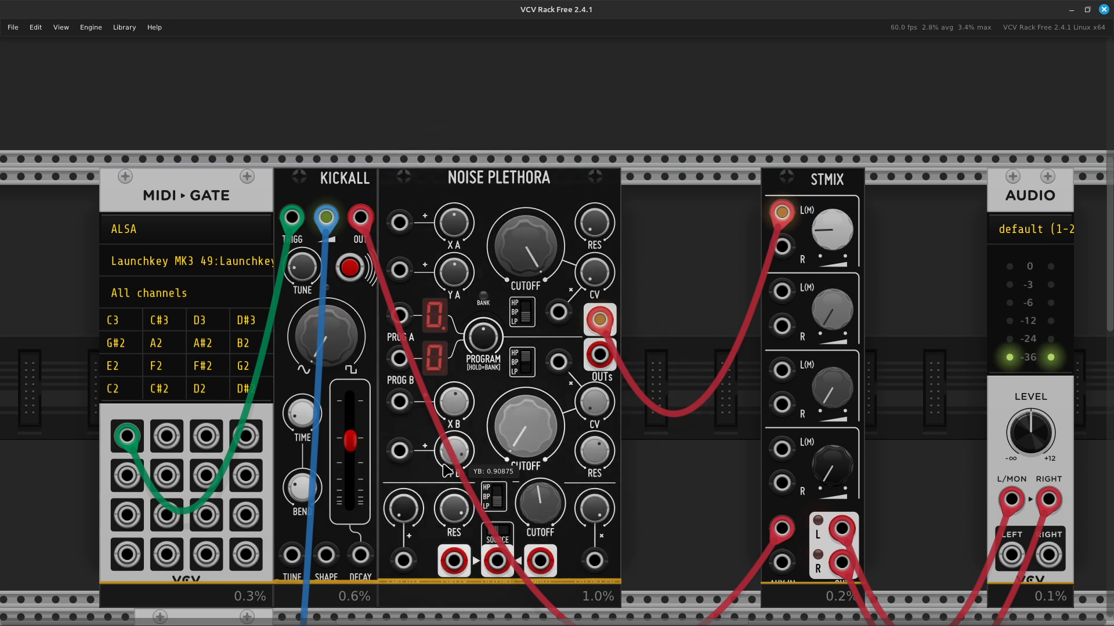
mouse_move(459, 467)
mouse_move(457, 283)
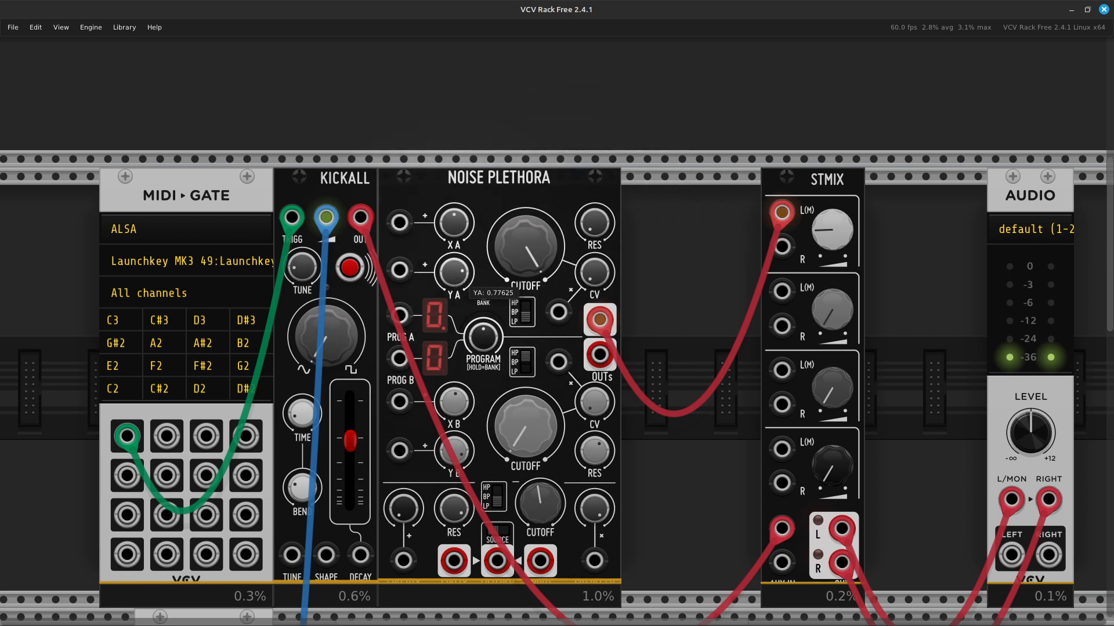
left_click_drag(456, 282, 456, 278)
Step: Lower Noise Plethora's X A knob to about 0.26
mouse_move(464, 238)
mouse_move(464, 238)
left_mouse_down()
mouse_move(464, 227)
mouse_move(464, 252)
left_mouse_up()
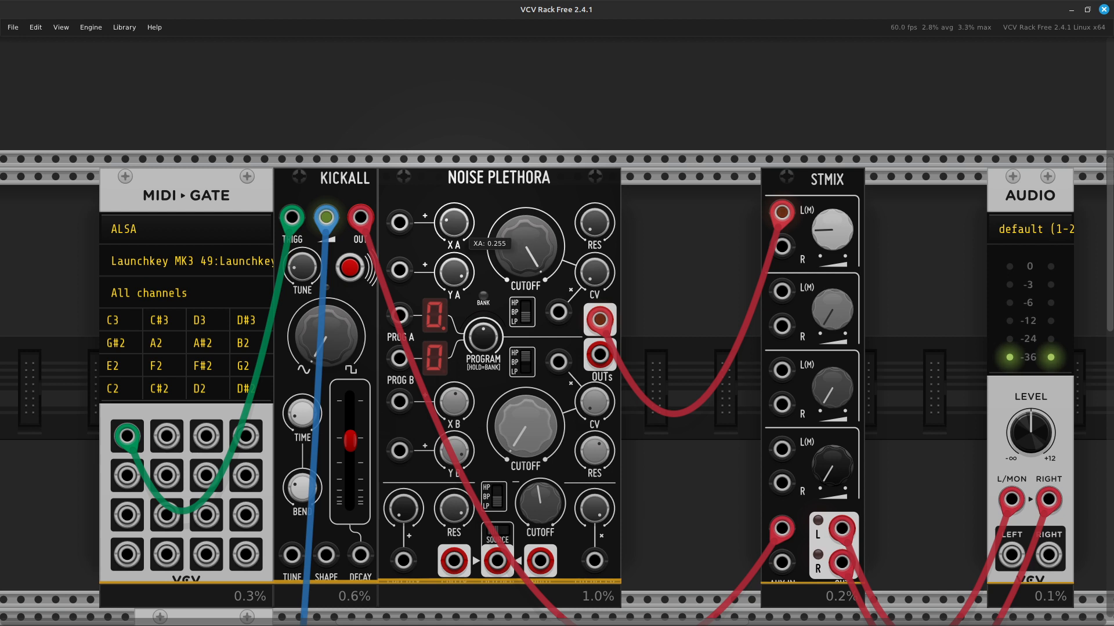
left_click_drag(464, 252, 464, 252)
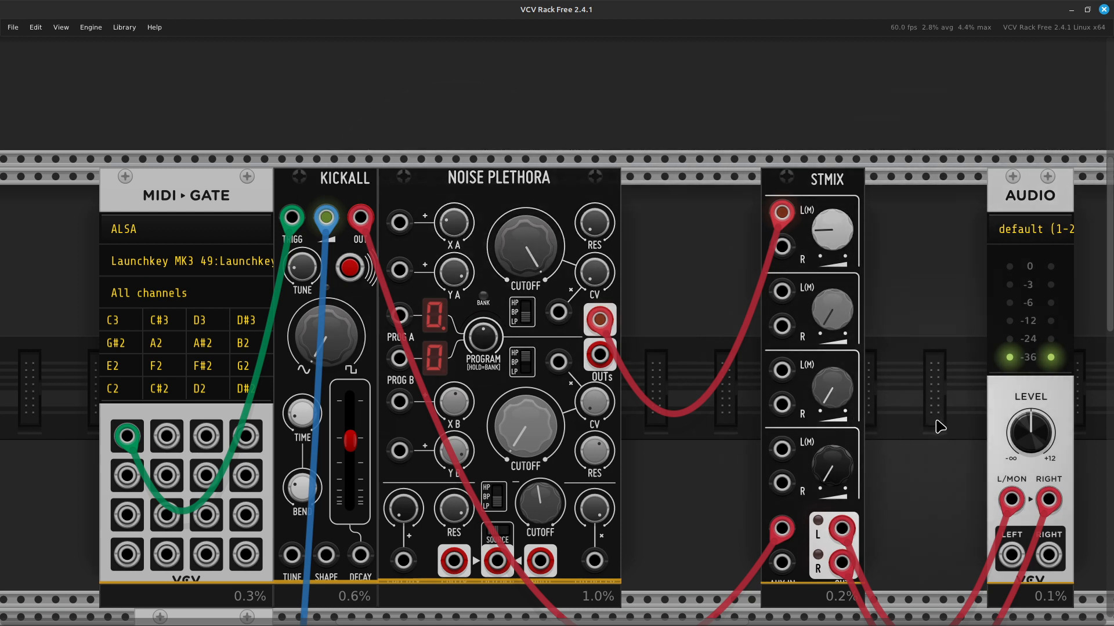
Step: Patch a red cable from Noise Plethora's output B to STMix's channel 2 left input and raise channel 2's level
right_click(783, 295)
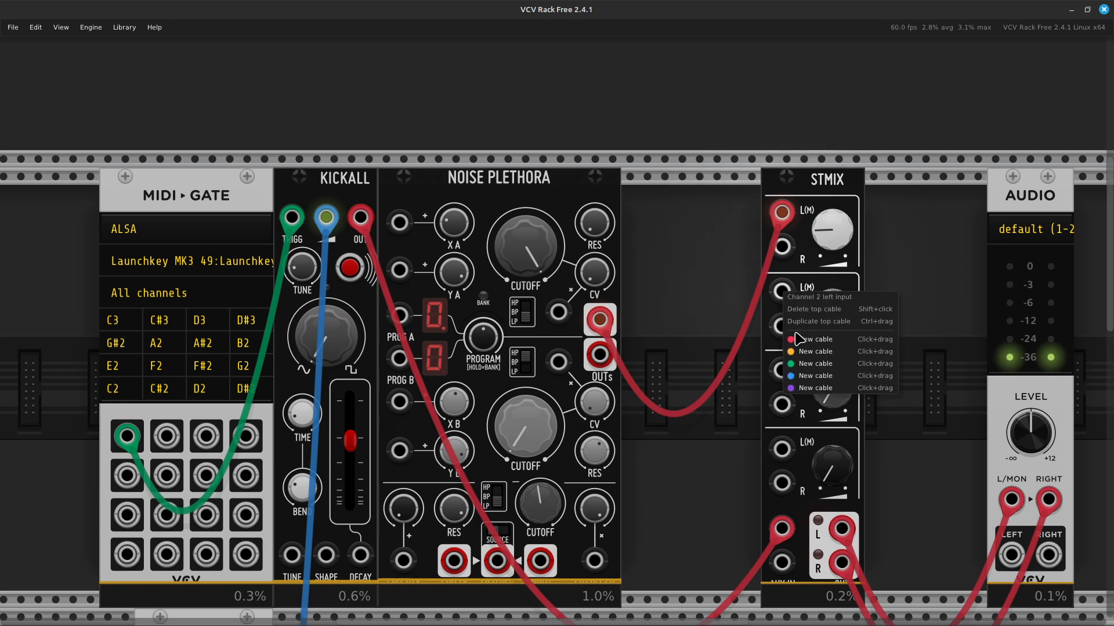
left_click_drag(804, 346, 598, 363)
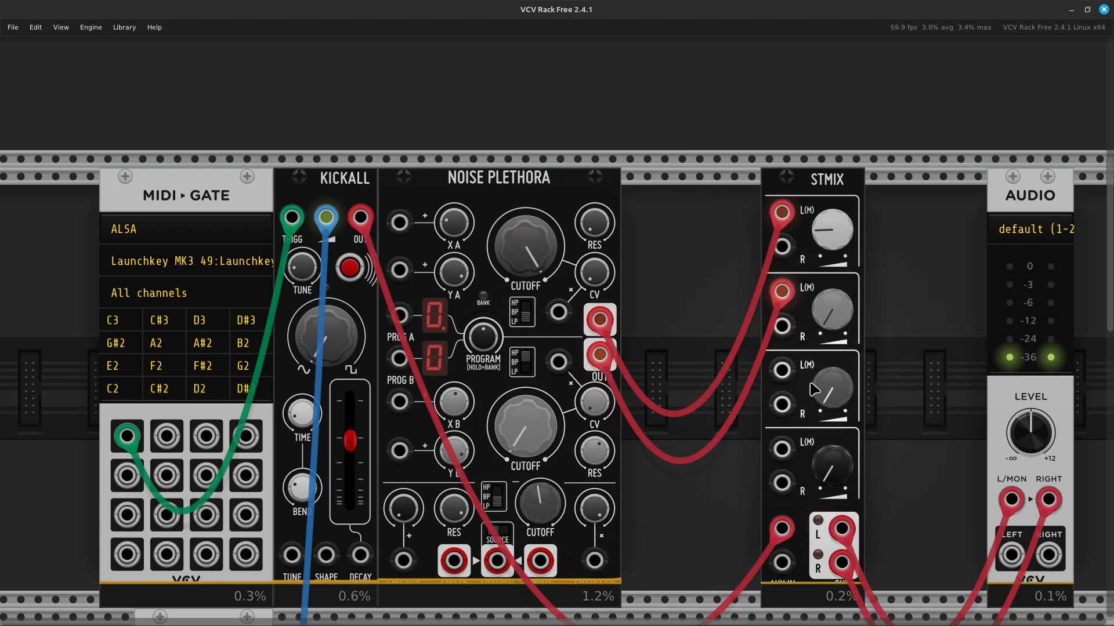
left_click_drag(831, 309, 831, 297)
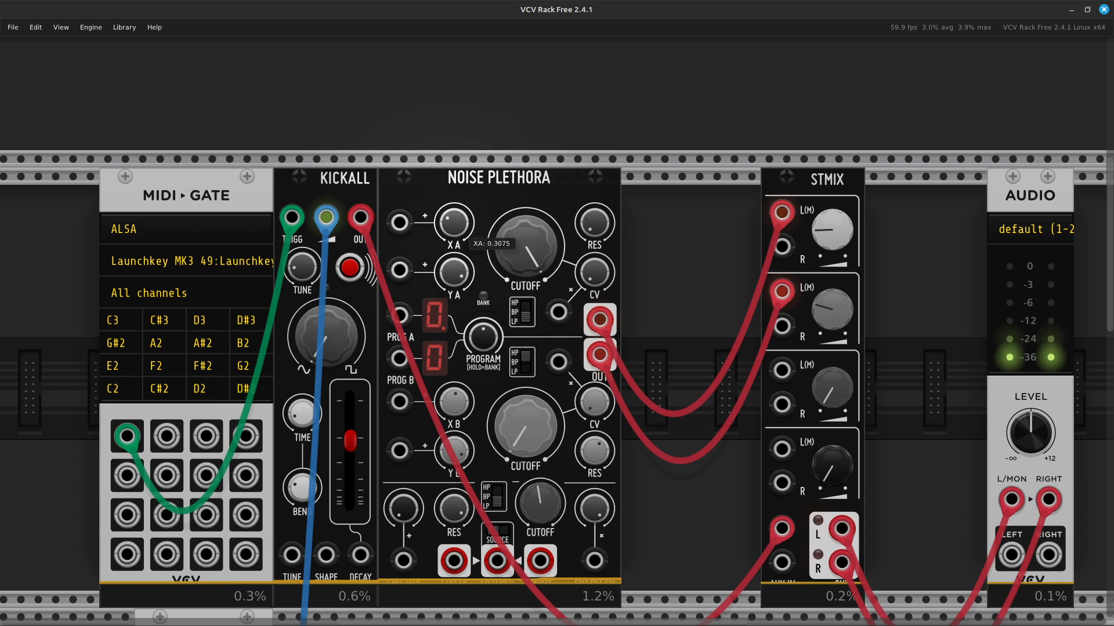
Step: Fine-tune Noise Plethora's X A and X B knobs
left_click_drag(454, 222, 454, 221)
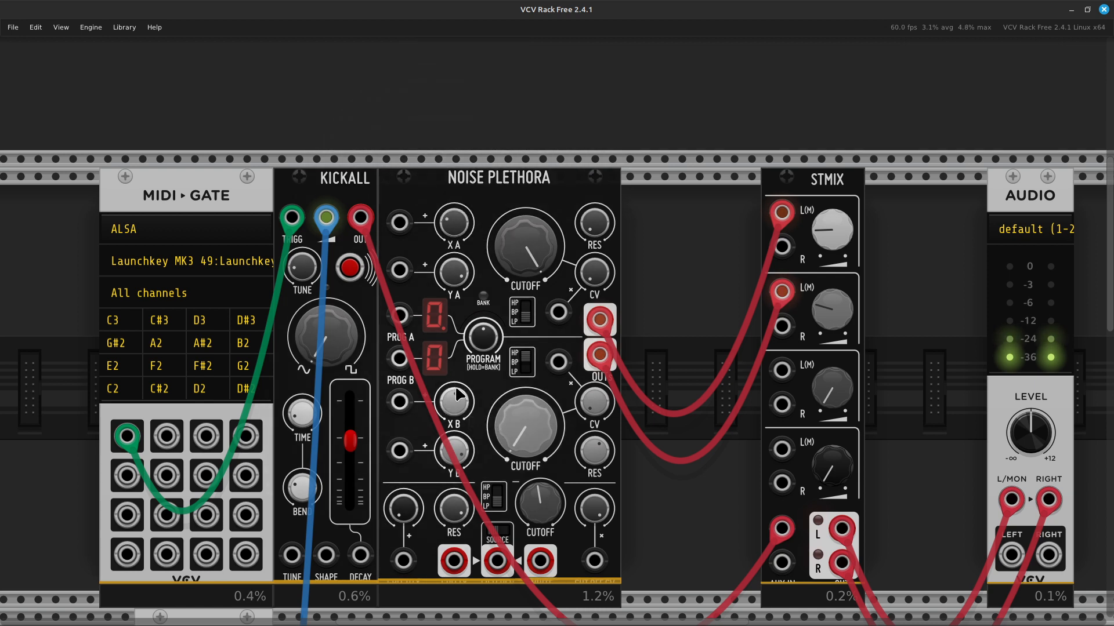
left_click_drag(453, 410, 453, 398)
left_click_drag(454, 223, 453, 217)
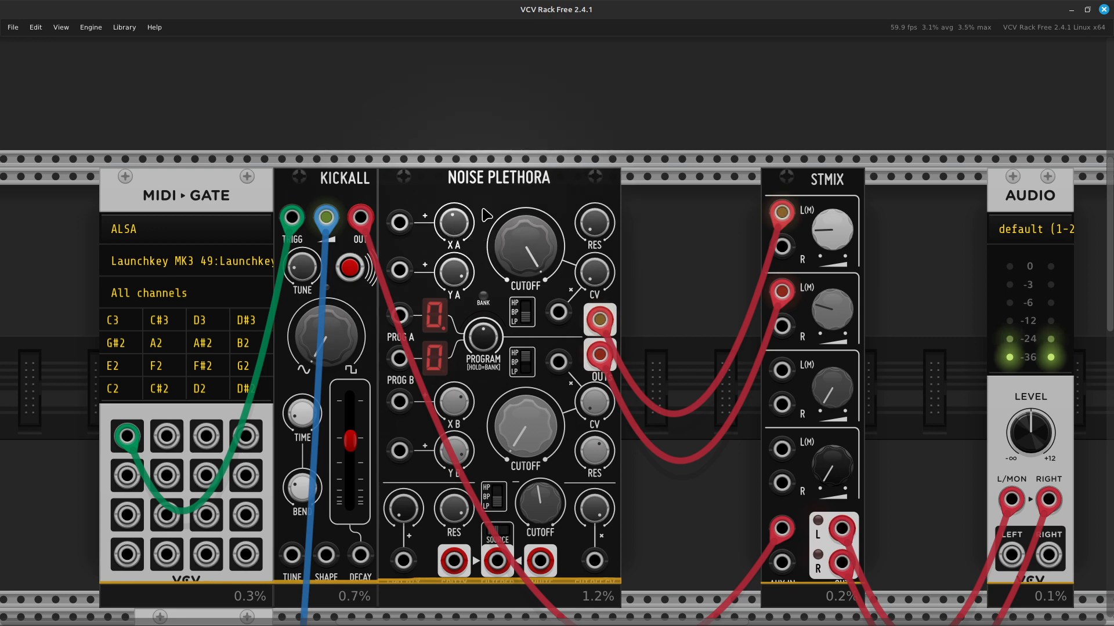
Step: Patch a yellow cable from MIDI-CV's V/OCT output to Noise Plethora's X A CV input
scroll(490, 219, "down", 5)
scroll(490, 219, "down", 5)
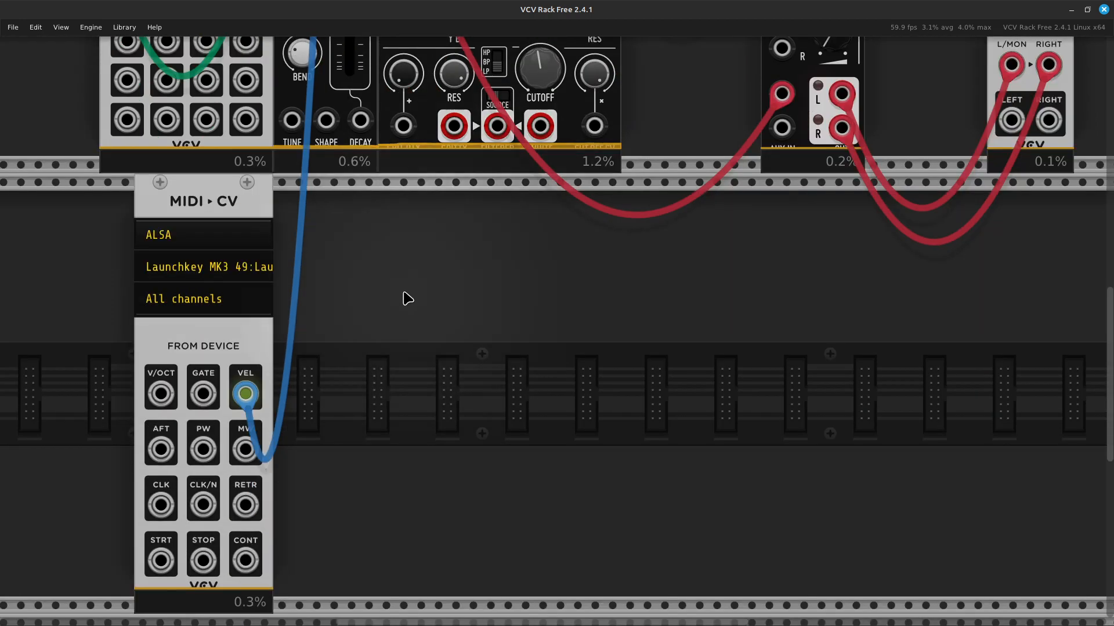
right_click(161, 399)
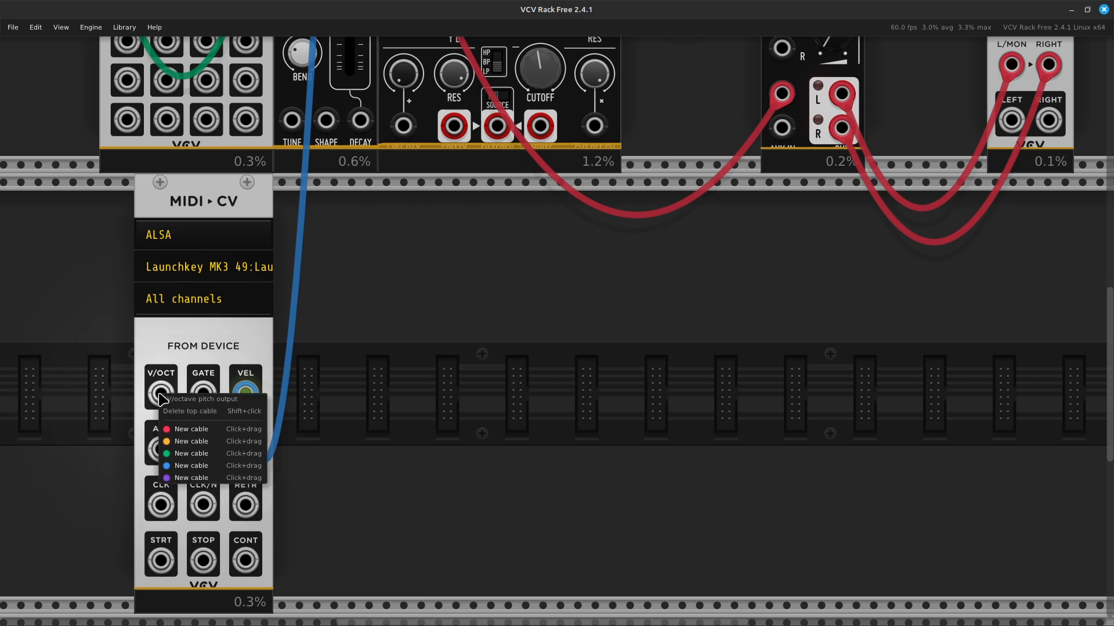
left_click_drag(168, 442, 416, 222)
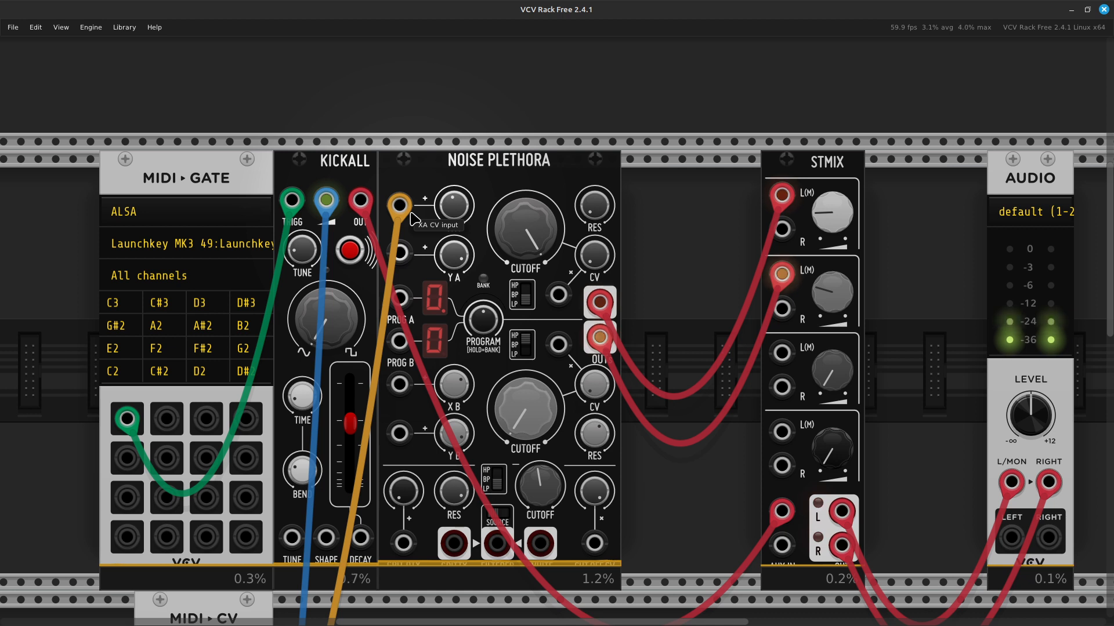
Step: Patch a yellow cable between Noise Plethora's Prog B input and MIDI-CV's V/OCT output
right_click(409, 346)
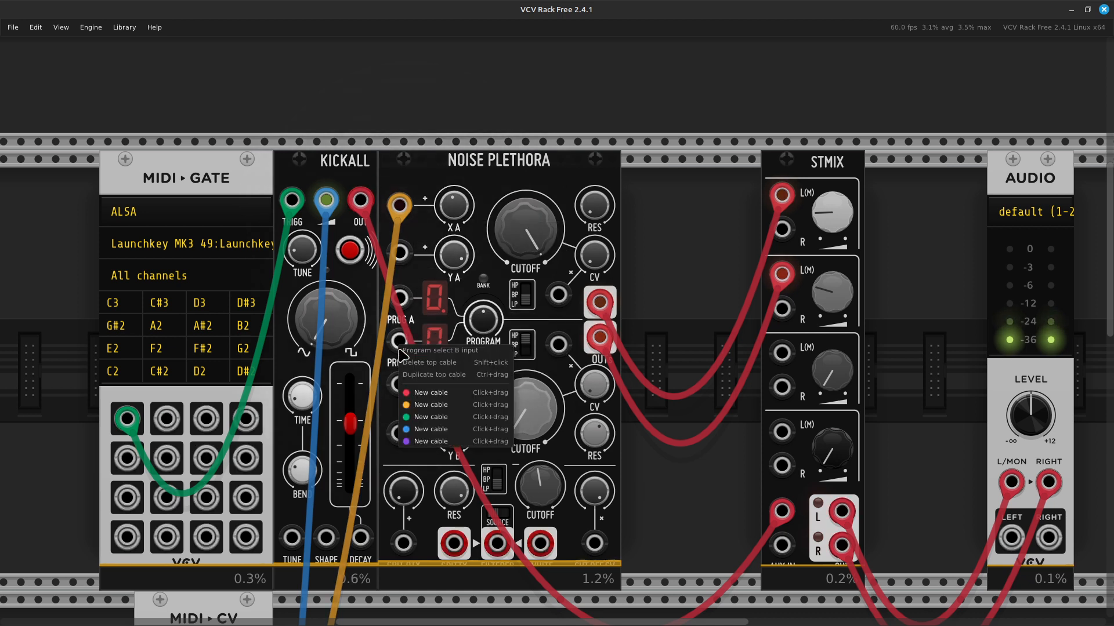
left_click(429, 405)
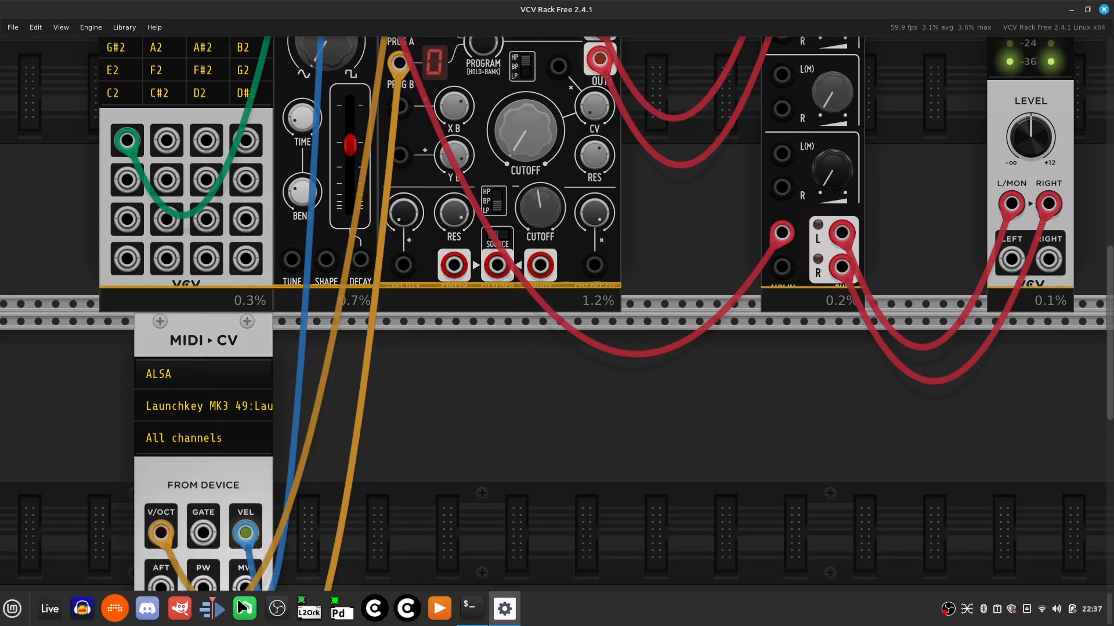
left_click_drag(238, 600, 153, 537)
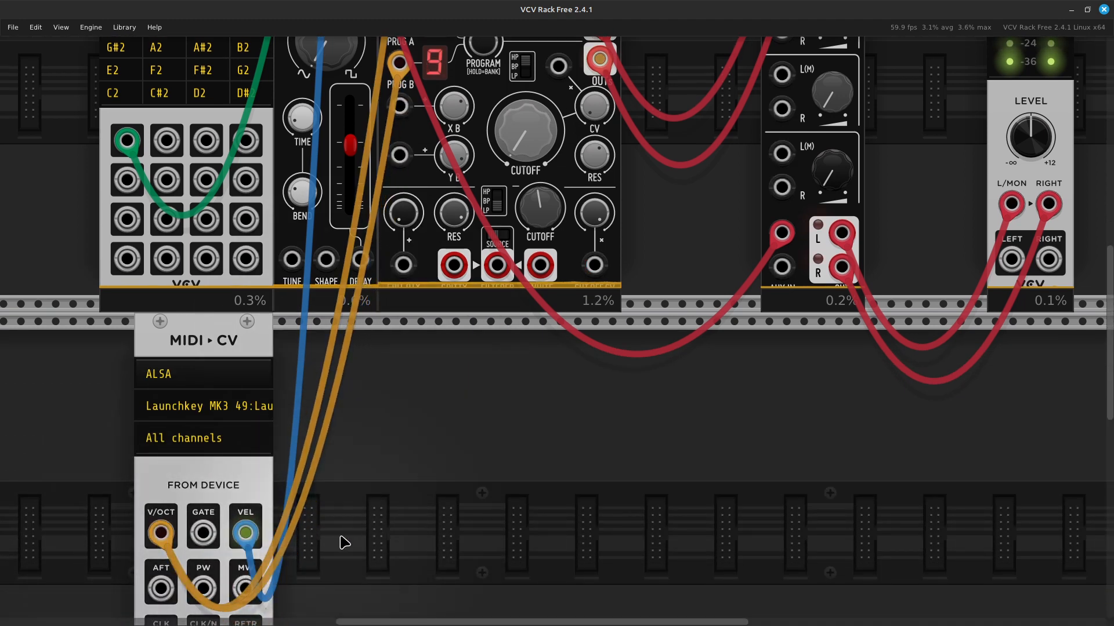
scroll(353, 522, "up", 3)
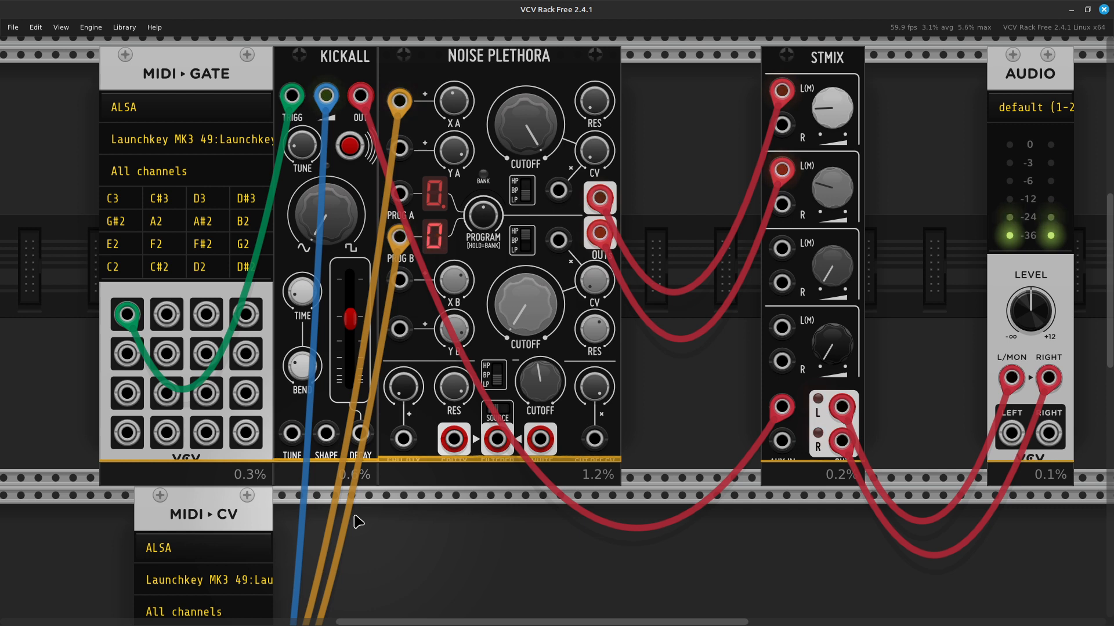
scroll(462, 355, "up", 4)
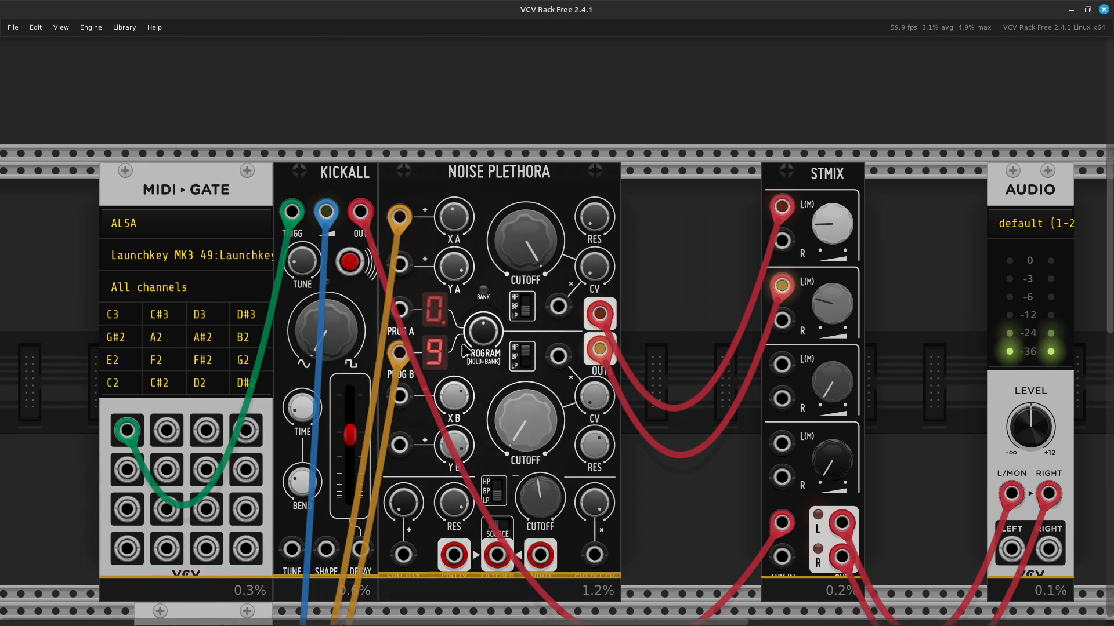
scroll(665, 198, "down", 2)
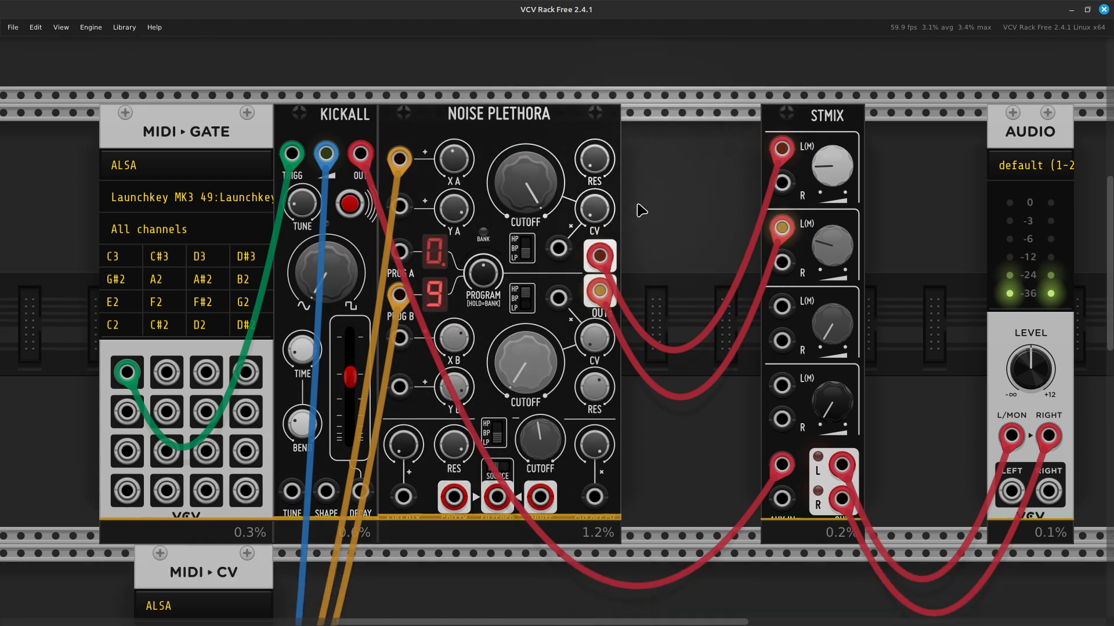
Step: Patch a yellow cable between Noise Plethora's Cutoff CV A input and MIDI-CV's V/OCT output
right_click(561, 256)
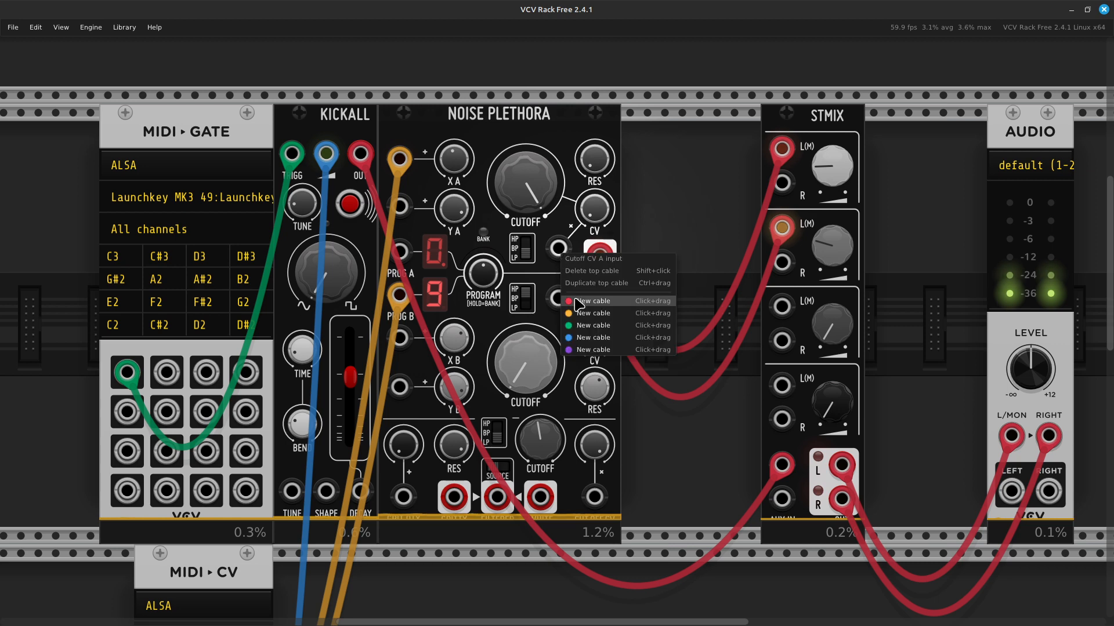
left_click(583, 320)
scroll(249, 580, "down", 8)
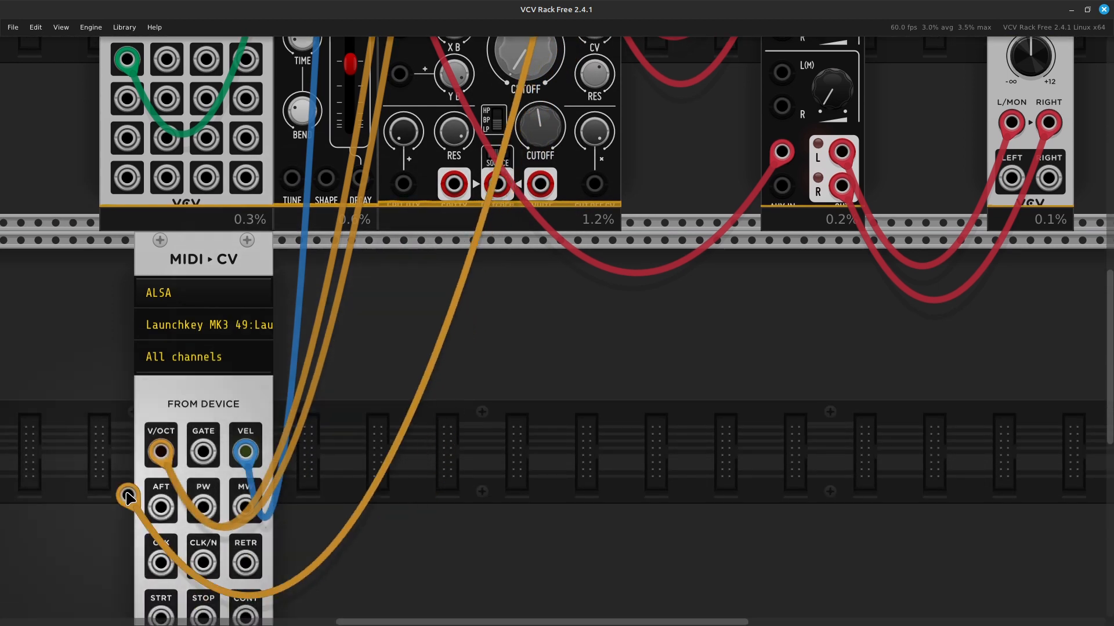
left_click(160, 452)
scroll(552, 438, "up", 8)
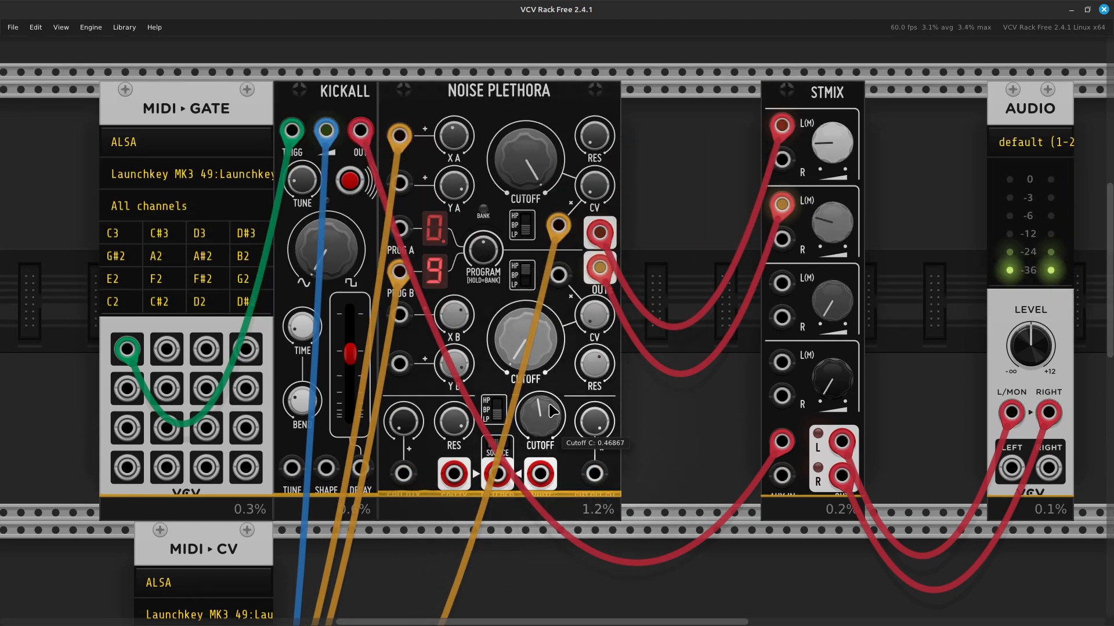
Step: Patch a yellow cable between Noise Plethora's Cutoff CV B input and MIDI-CV's V/OCT output
right_click(561, 284)
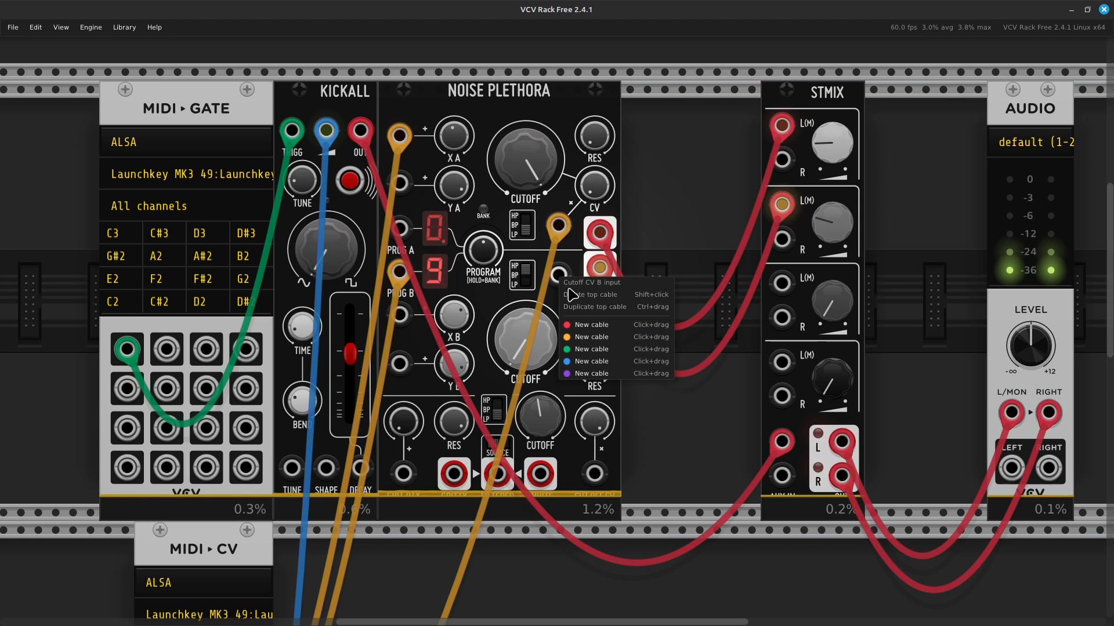
left_click(583, 339)
left_click_drag(524, 539, 437, 625)
left_click_drag(362, 622, 161, 474)
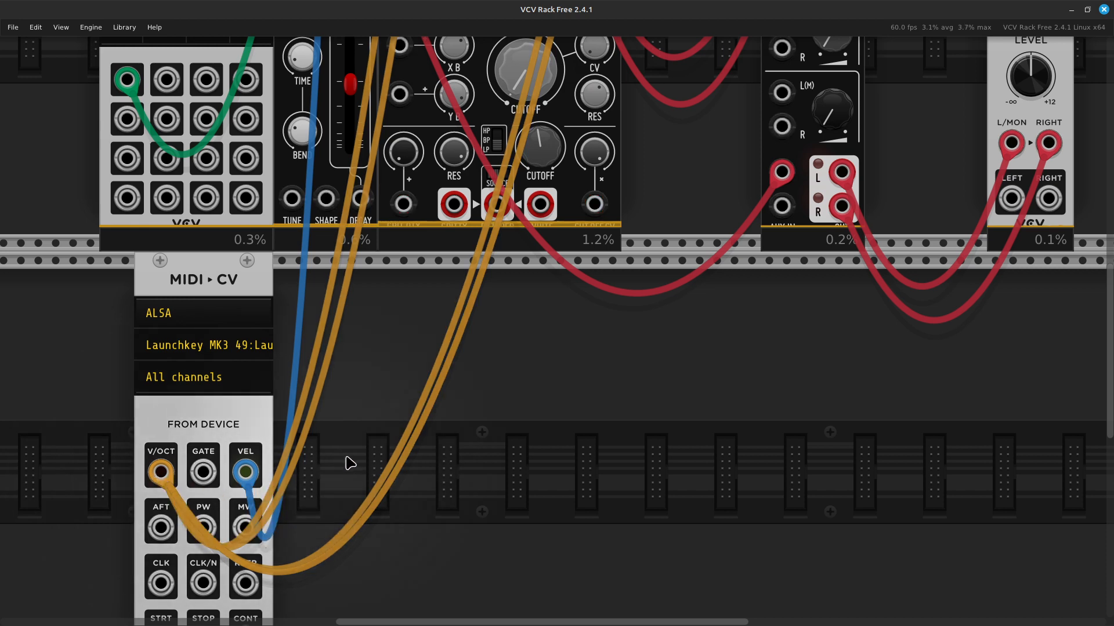
scroll(348, 461, "up", 10)
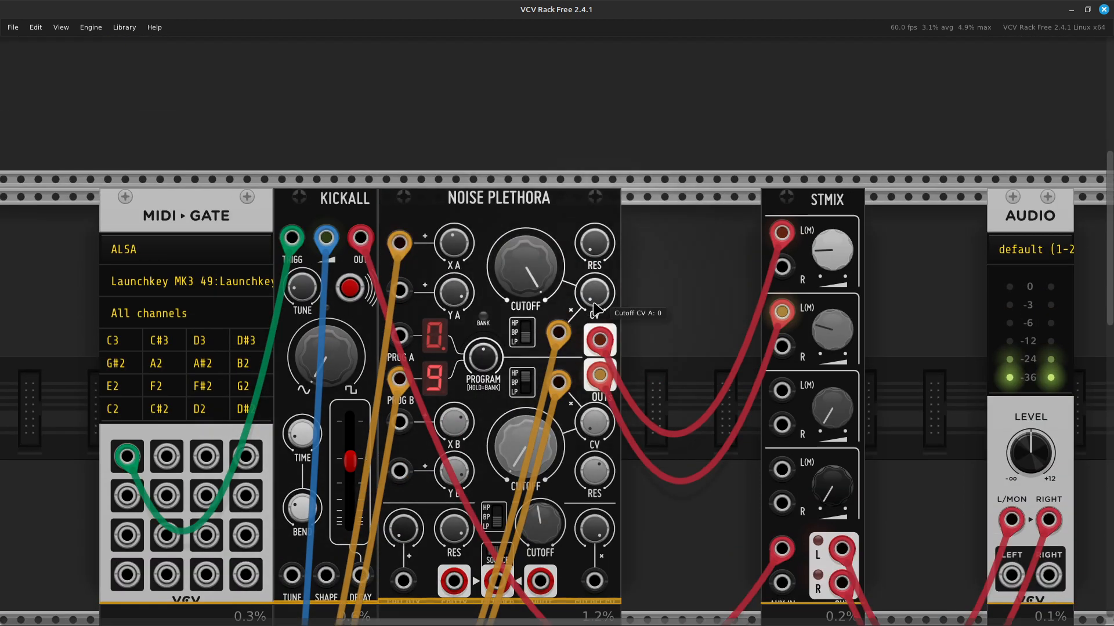
Step: Adjust Noise Plethora's Cutoff CV A, Cutoff CV B and Resonance B knobs, and raise Resonance A to 1
left_click_drag(594, 299, 594, 272)
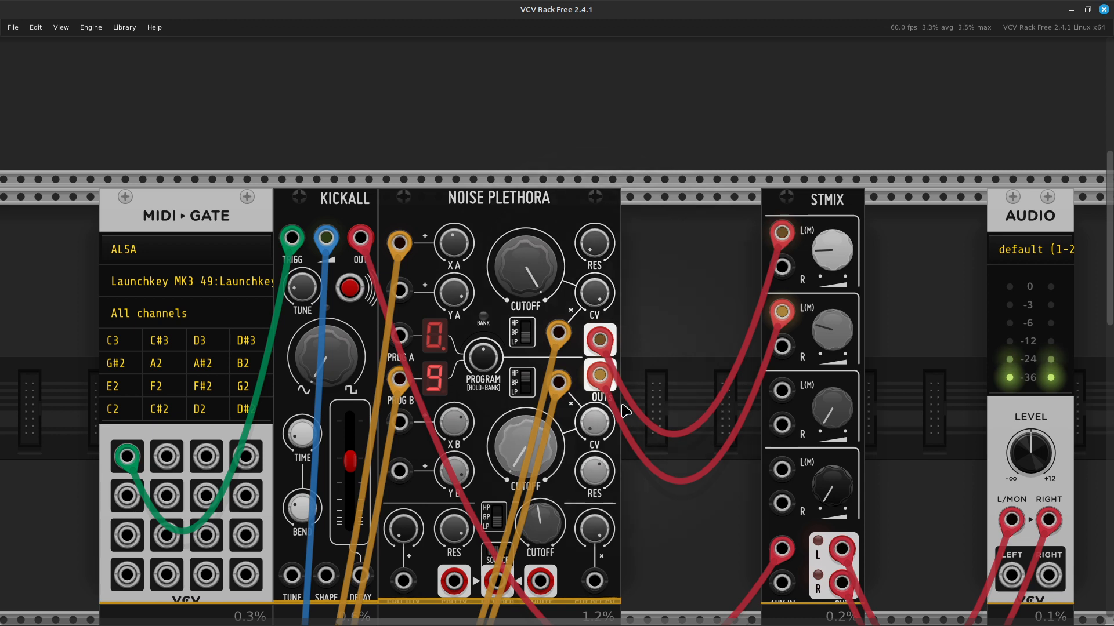
left_click_drag(594, 422, 594, 412)
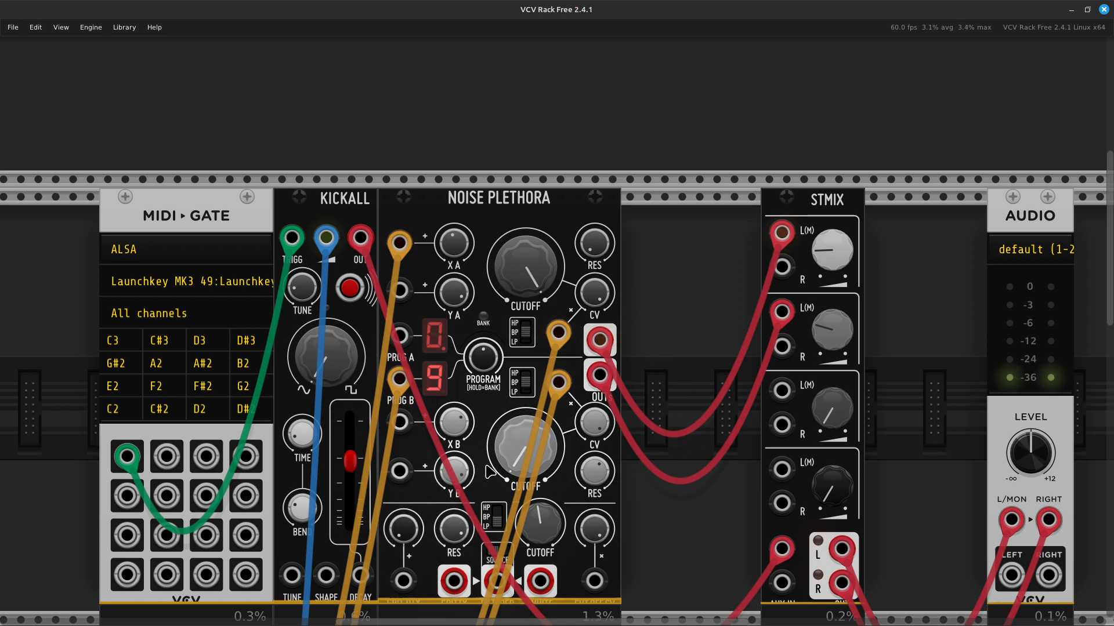
left_click_drag(594, 471, 594, 464)
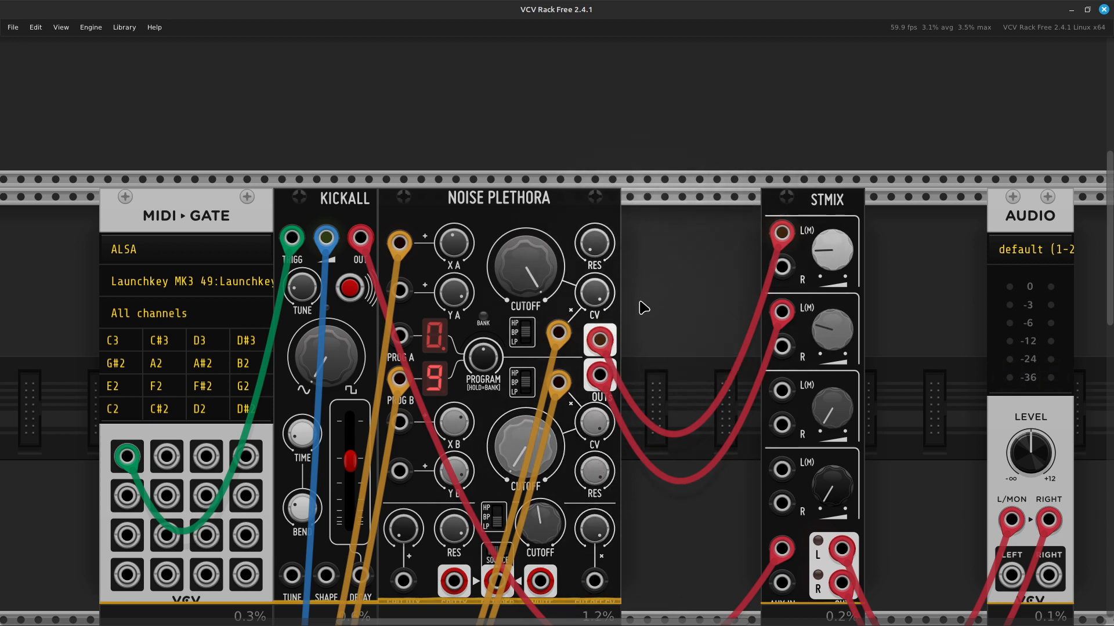
left_click_drag(595, 243, 594, 214)
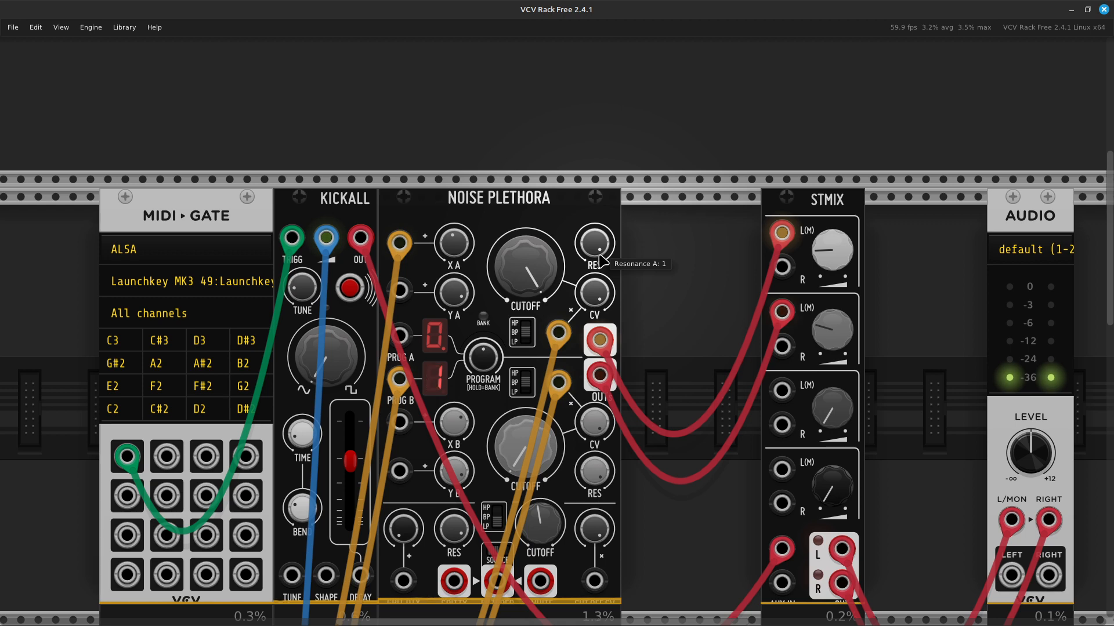
Step: Turn Noise Plethora's Y A knob down to about 0.15 and readjust its Y B knob
scroll(605, 247, "down", 4)
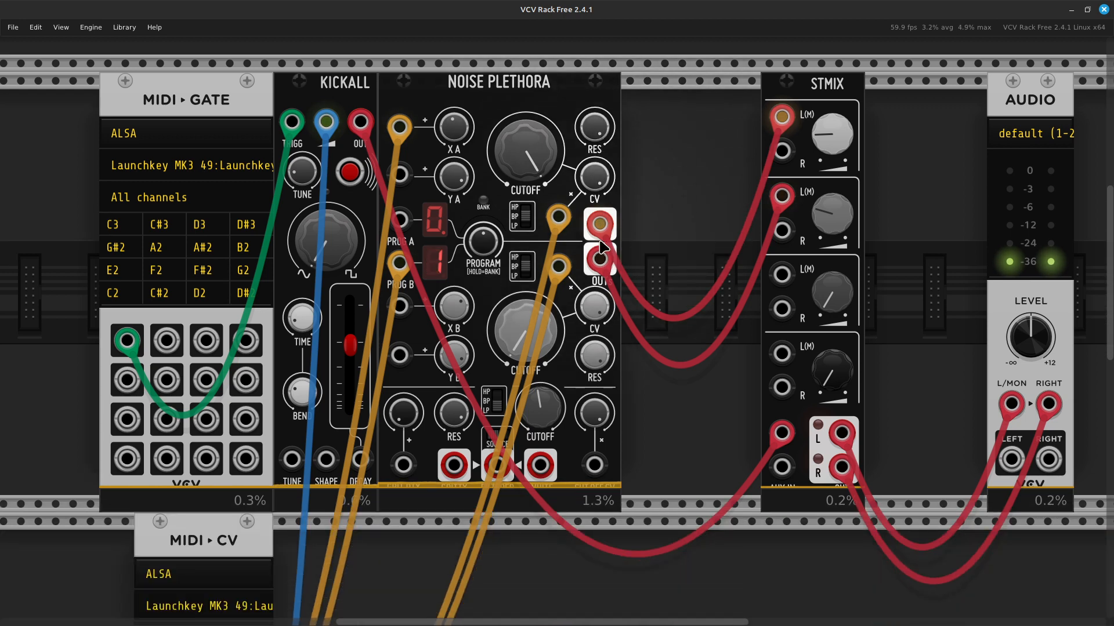
scroll(605, 239, "up", 2)
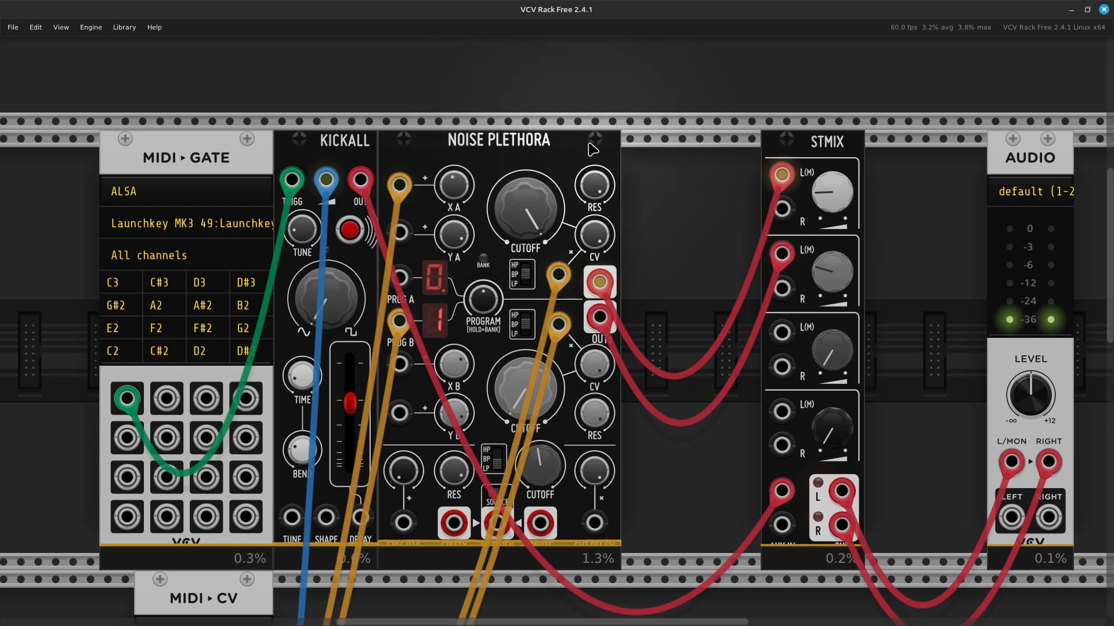
mouse_move(454, 238)
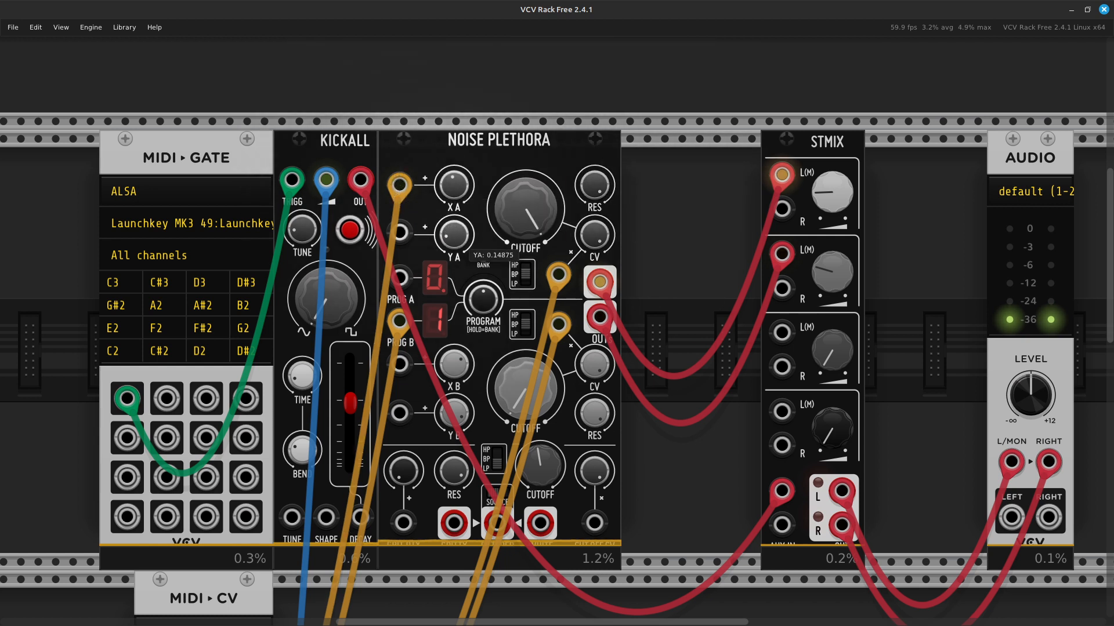
mouse_move(460, 421)
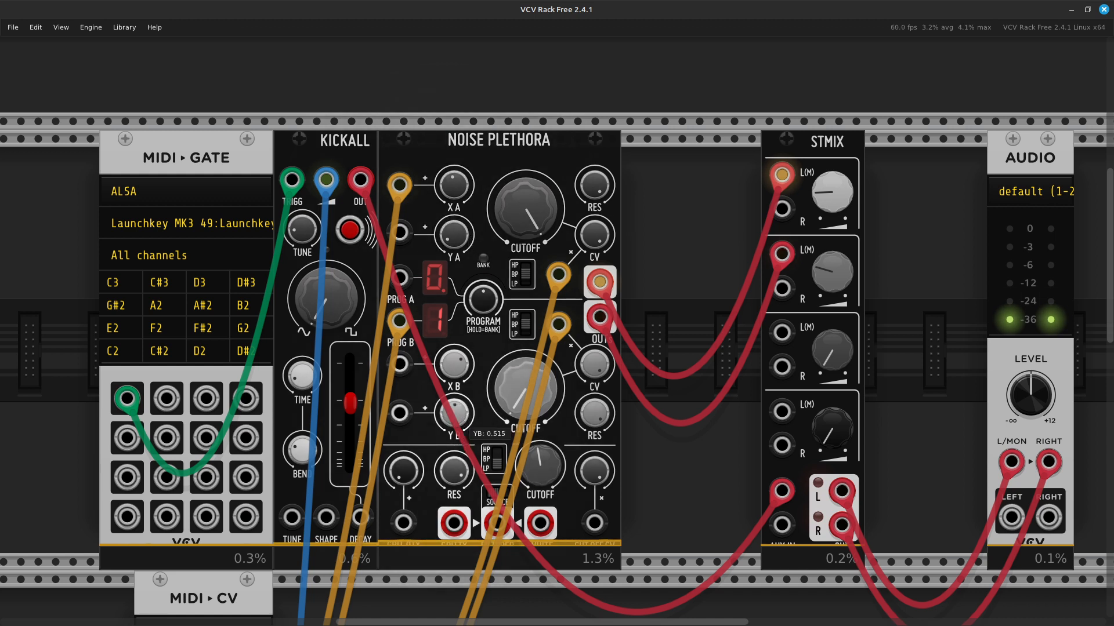
left_click_drag(460, 421, 460, 432)
mouse_move(510, 226)
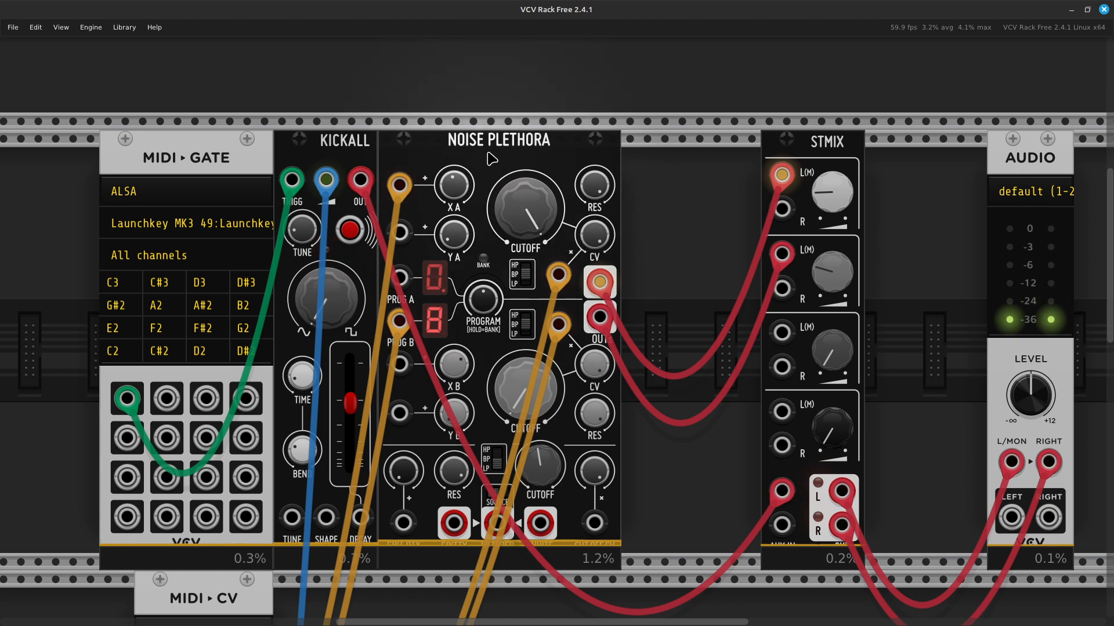
Step: Disconnect the V/OCT cables from Noise Plethora's Cutoff CV B and Cutoff CV A inputs
scroll(471, 49, "down", 5)
scroll(473, 140, "up", 3)
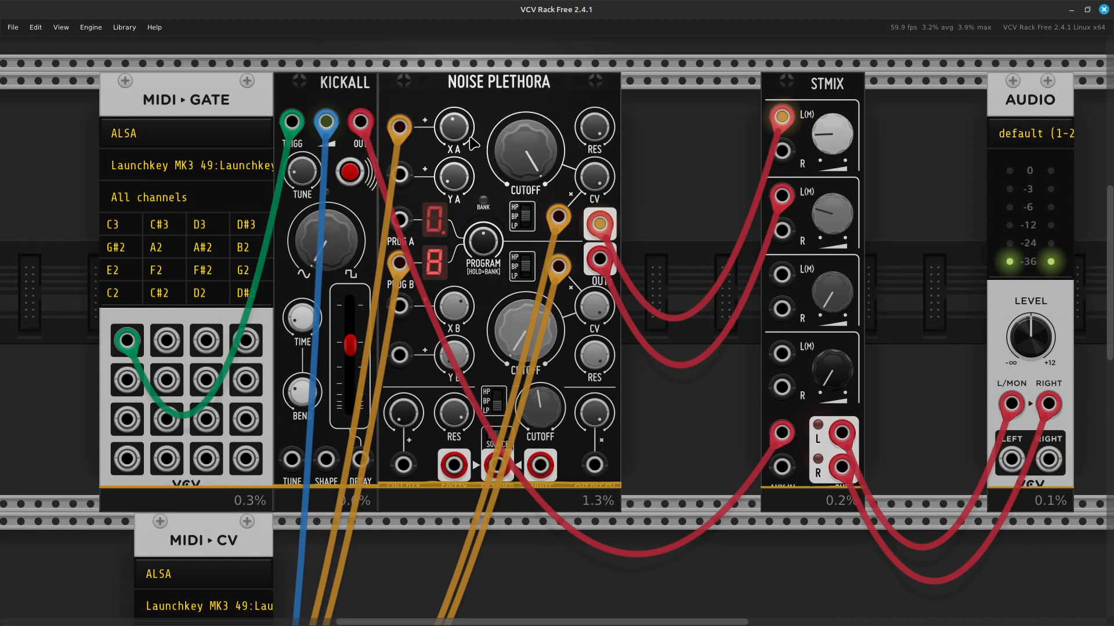
left_click_drag(557, 268, 527, 583)
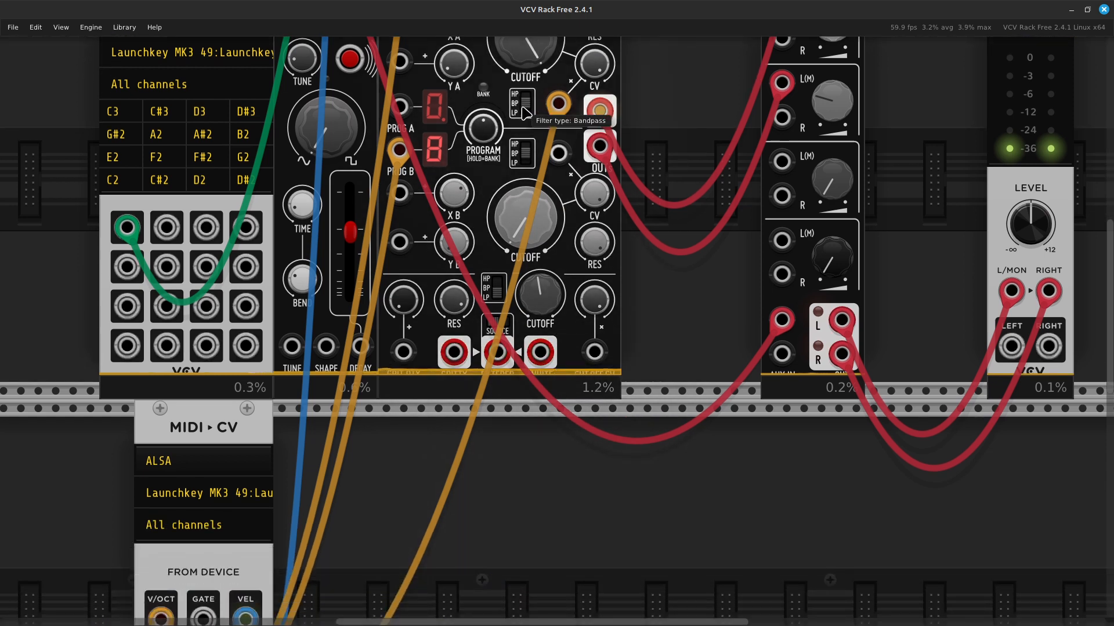
left_click_drag(559, 105, 509, 526)
scroll(510, 526, "up", 3)
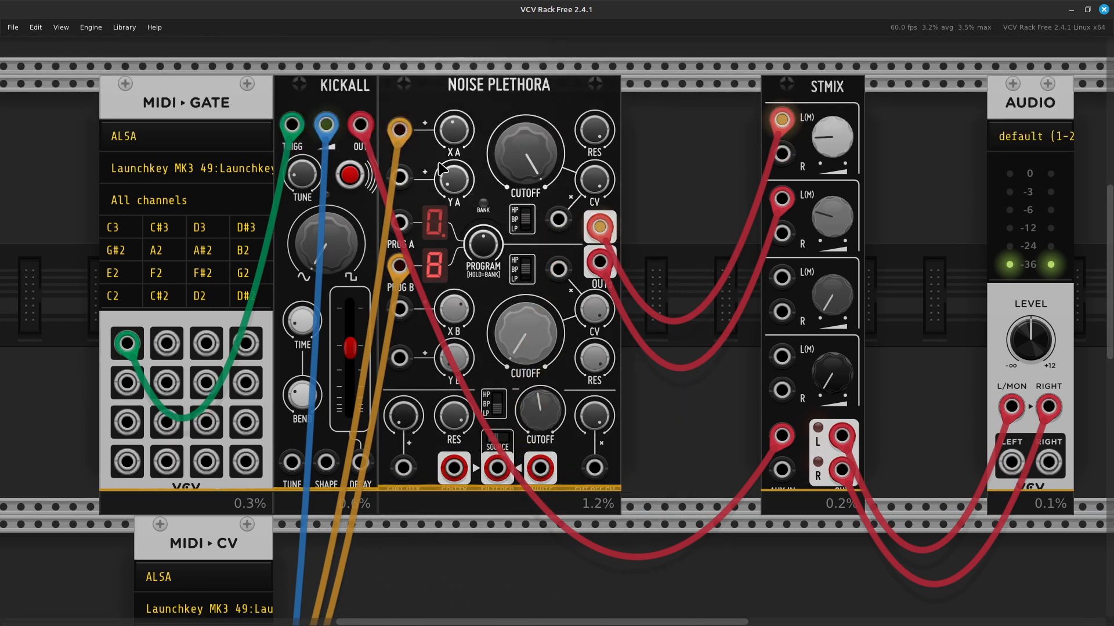
Step: Disconnect the V/OCT cables from Noise Plethora's X A CV and Prog B inputs
left_click_drag(399, 129, 416, 544)
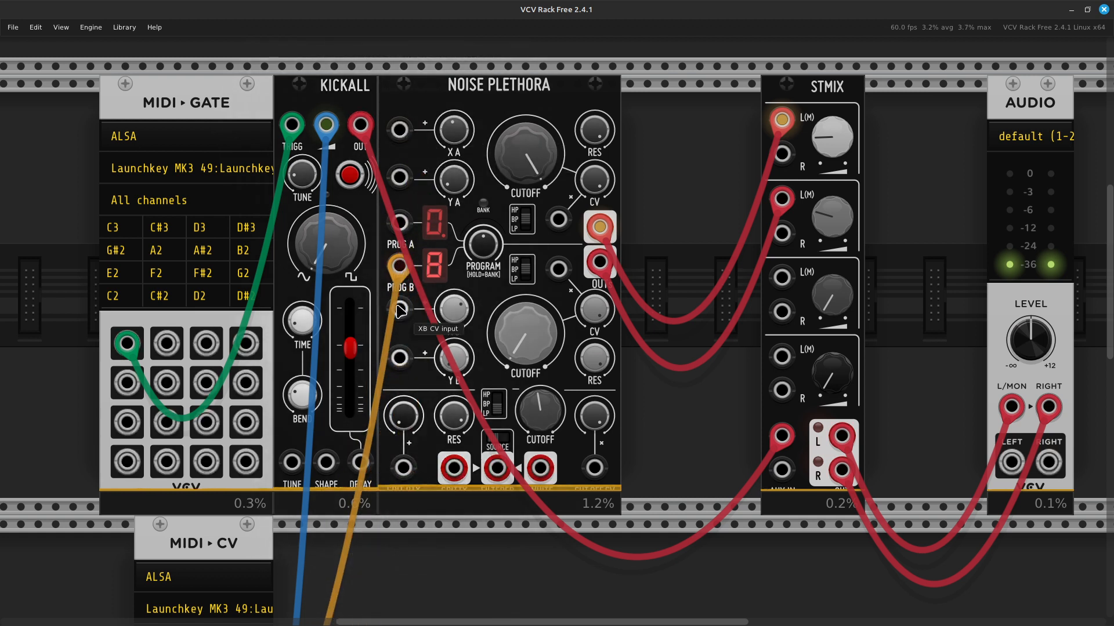
left_click_drag(399, 265, 427, 609)
scroll(563, 569, "down", 2)
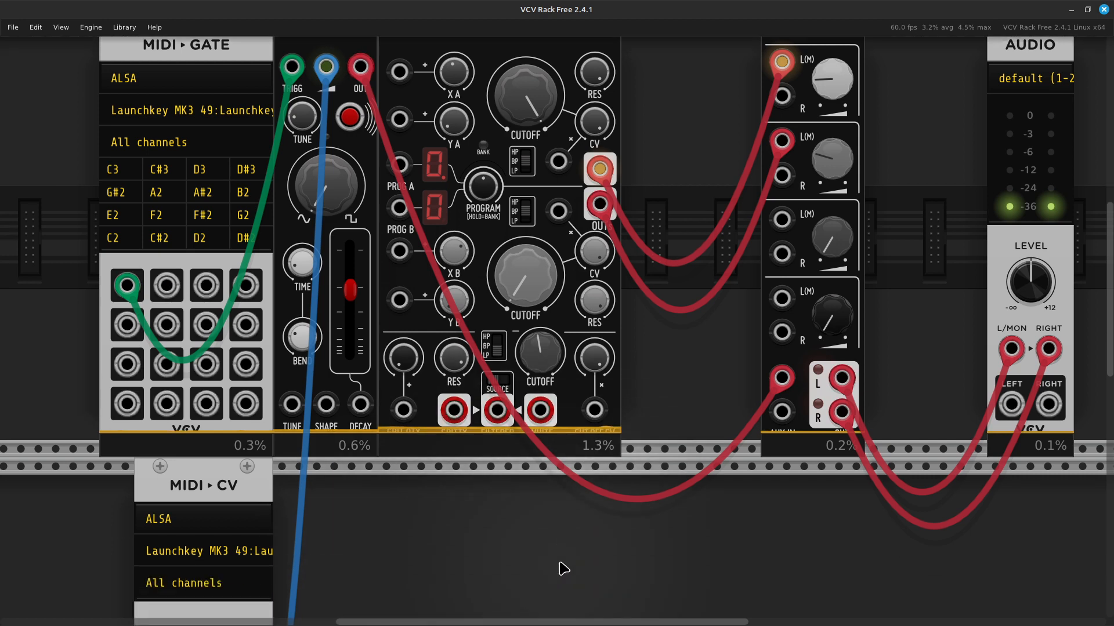
scroll(562, 568, "up", 5)
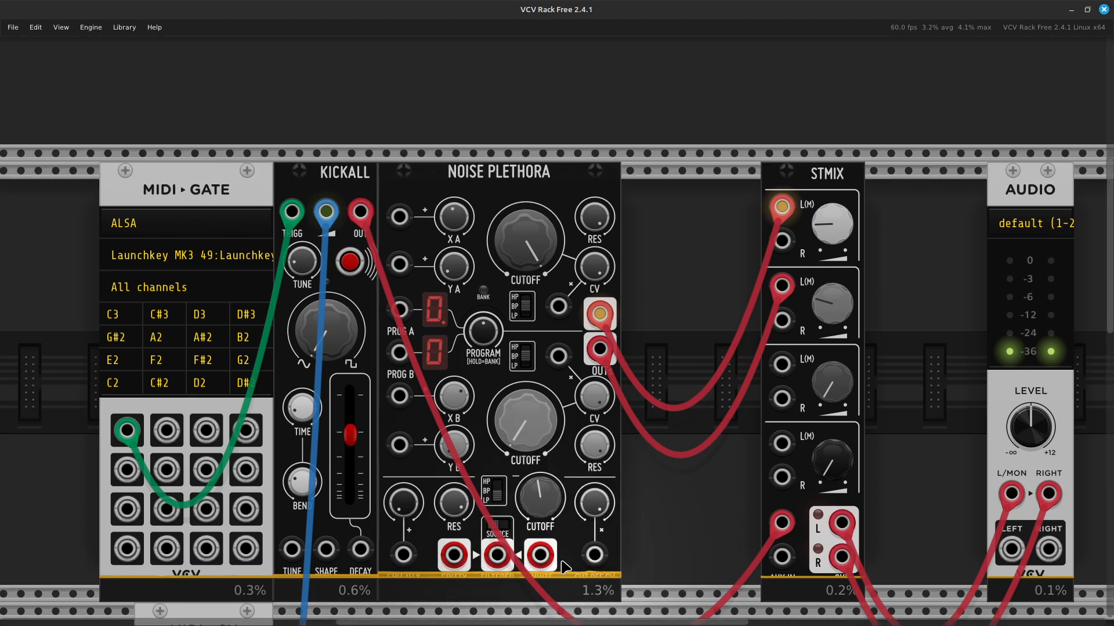
Step: Remove the cable between Noise Plethora's output A and STMix's channel 1 left input
scroll(566, 568, "down", 8)
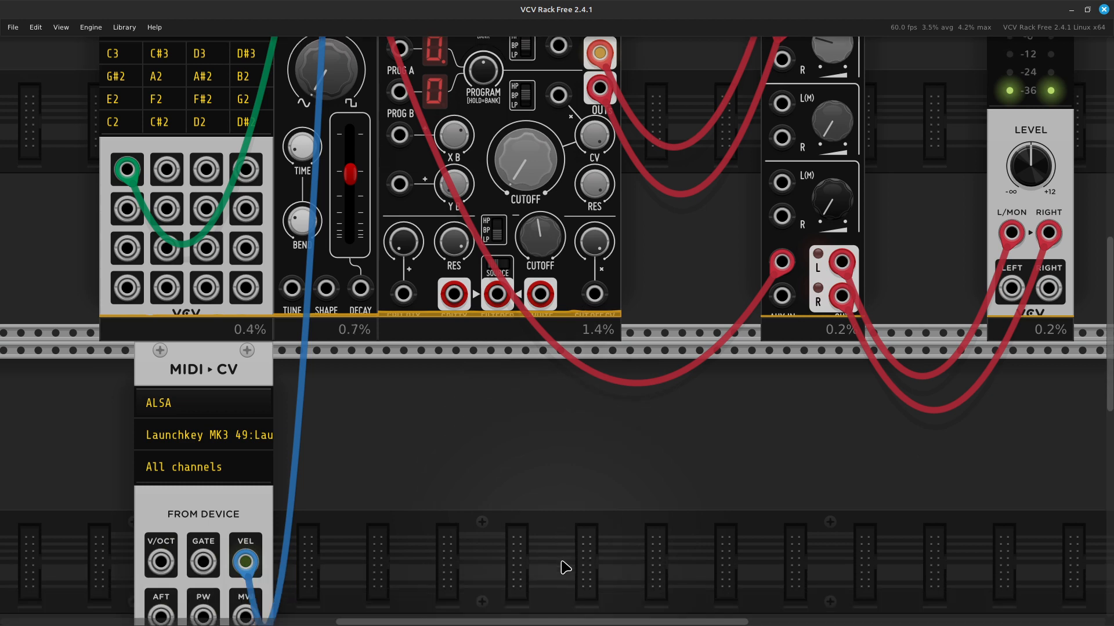
scroll(566, 567, "up", 5)
scroll(566, 567, "up", 3)
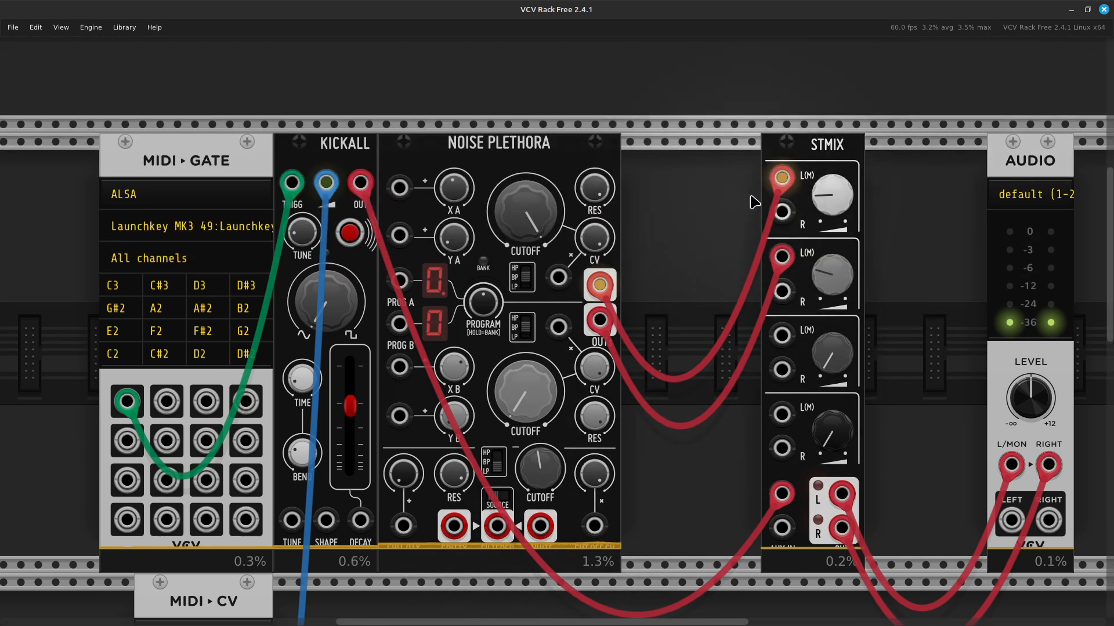
left_click_drag(777, 192, 736, 221)
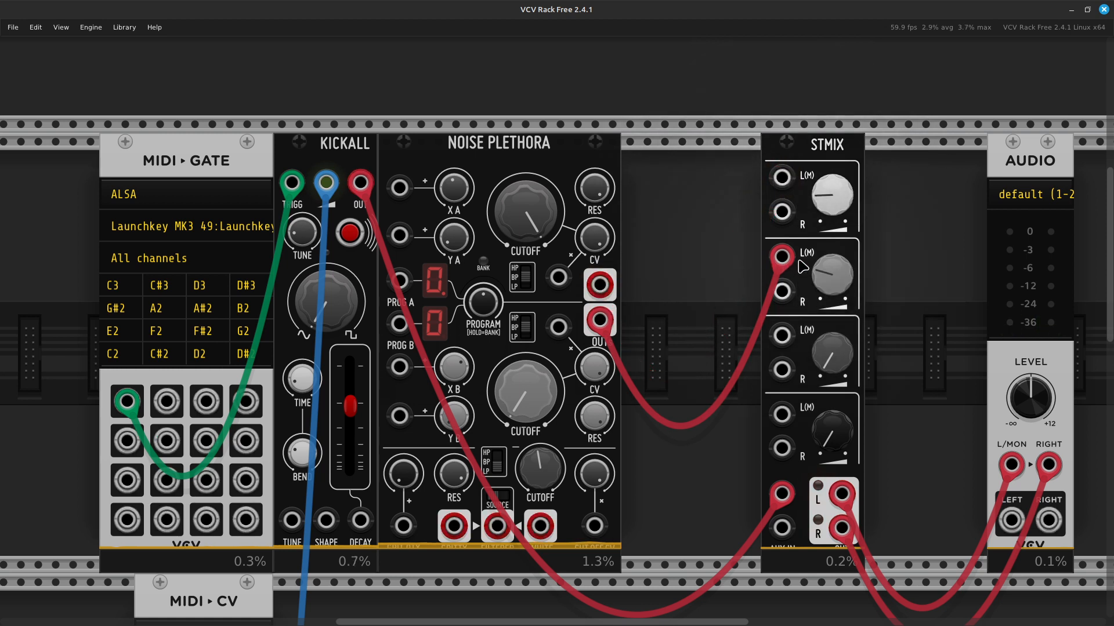
Step: Disconnect Noise Plethora's output B from STMix and connect a red cable from its white noise output to STMix's channel 1 left input
left_click_drag(786, 268, 741, 298)
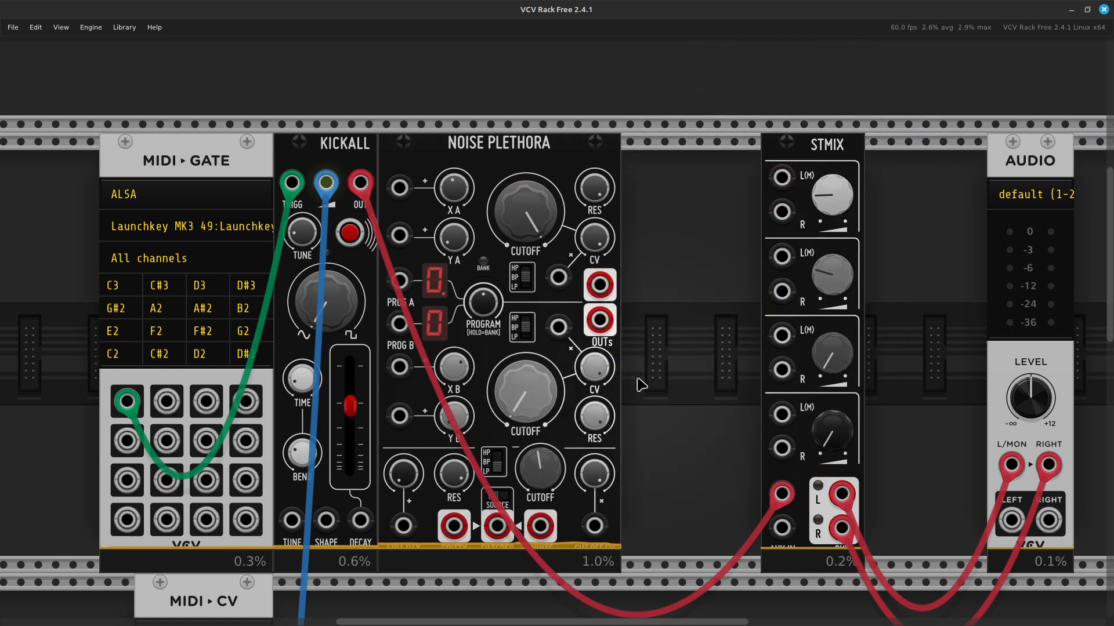
scroll(658, 418, "down", 1)
scroll(657, 417, "down", 3)
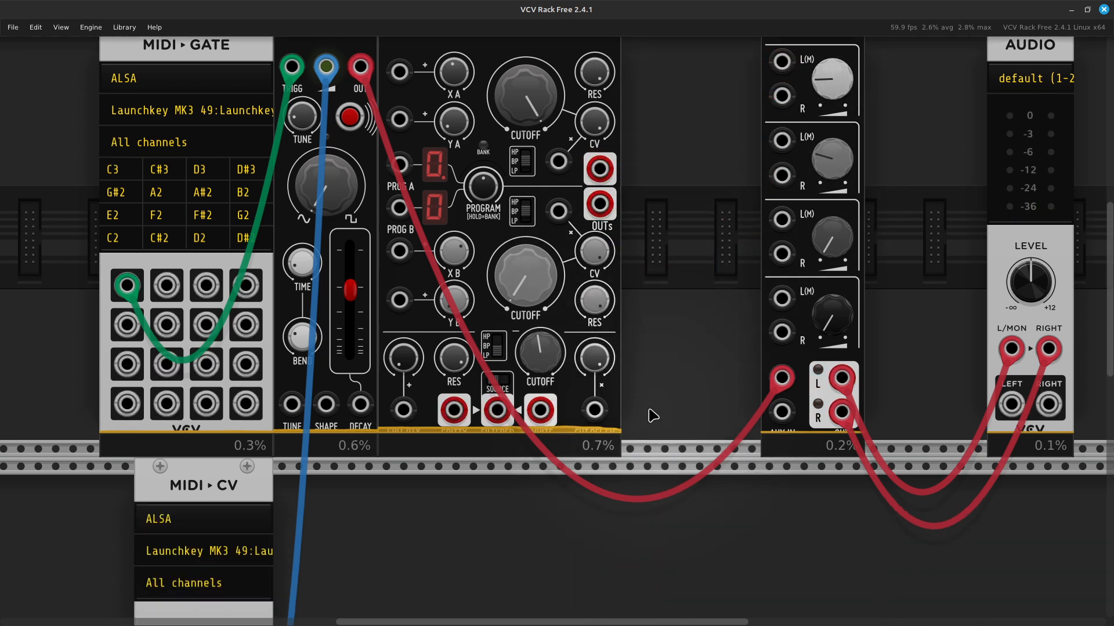
right_click(546, 411)
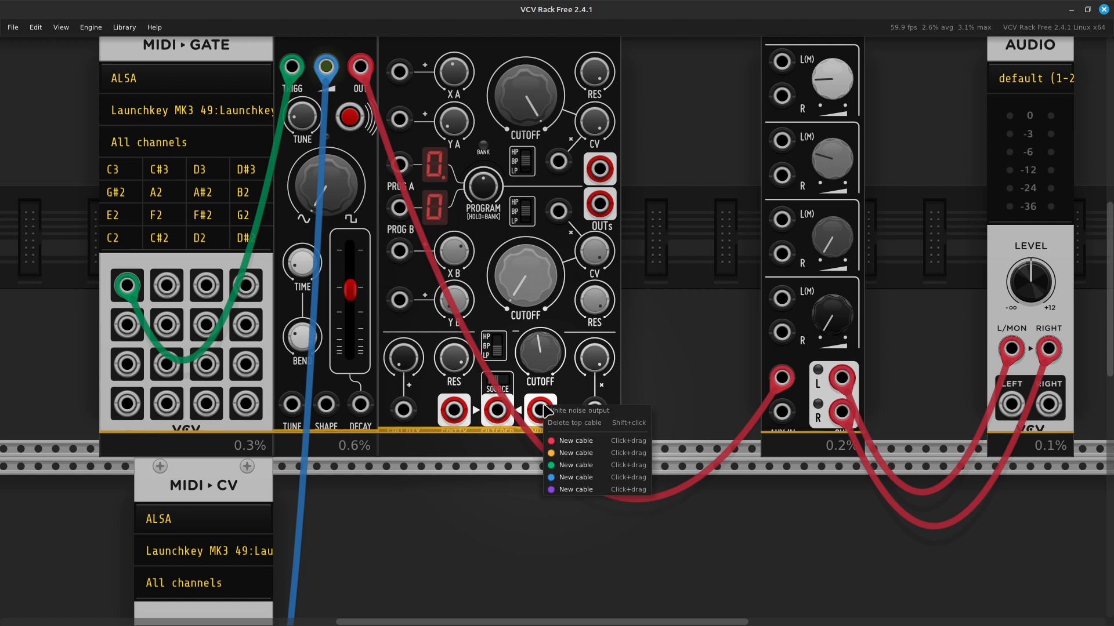
left_click_drag(551, 440, 784, 79)
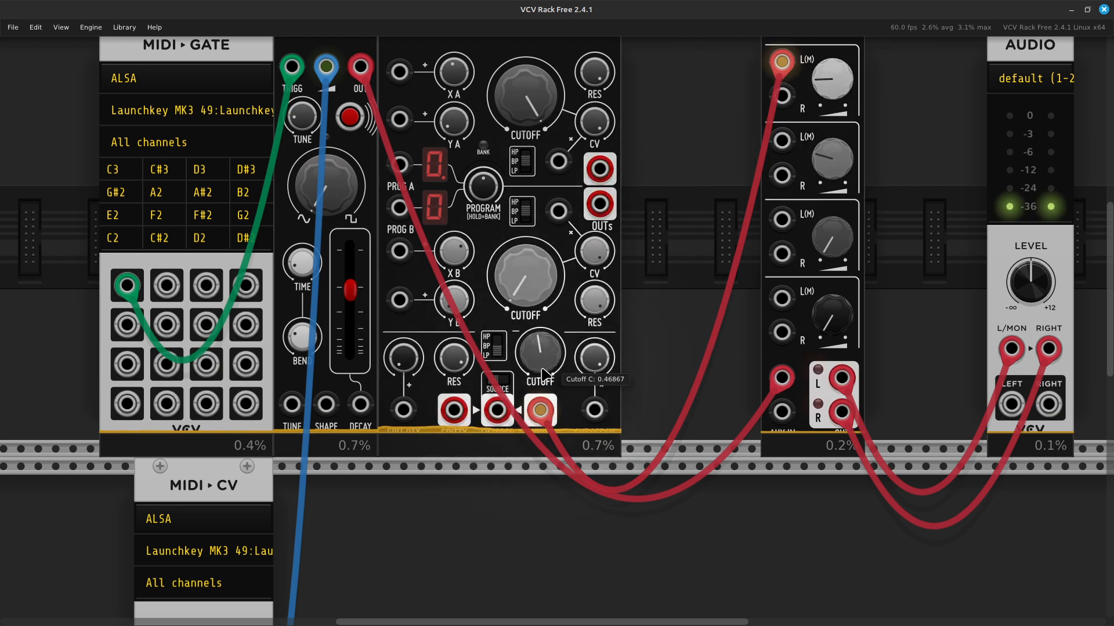
Step: Move the STMix channel 1 cable to Noise Plethora's gritty noise output and try the Cutoff C, resonance and Grit Quantity knobs
left_click_drag(540, 352, 540, 371)
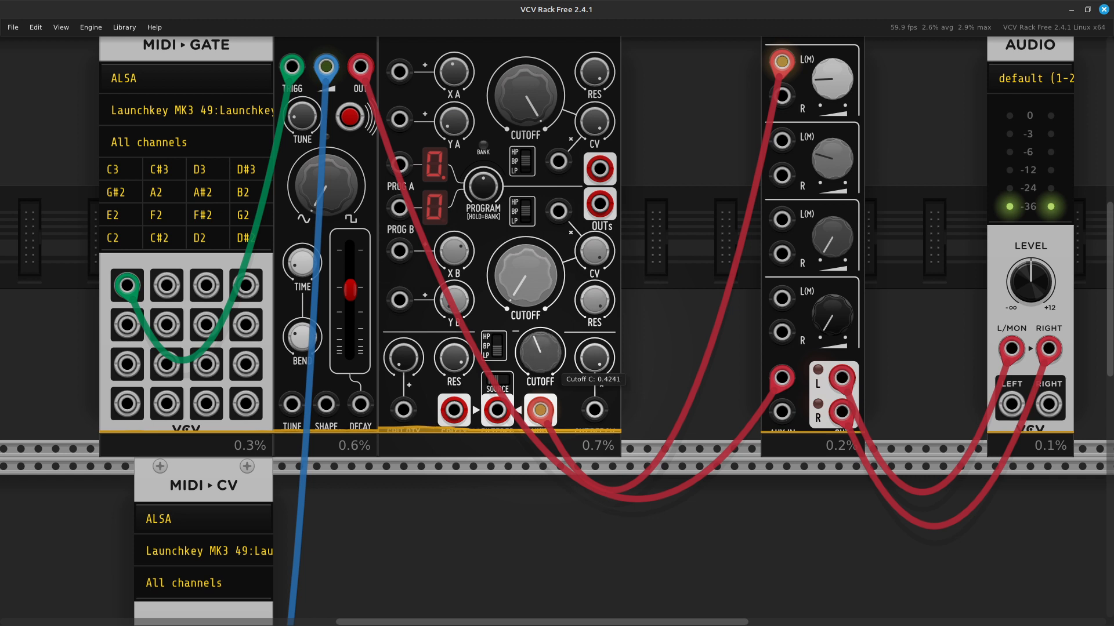
left_click_drag(540, 410, 454, 423)
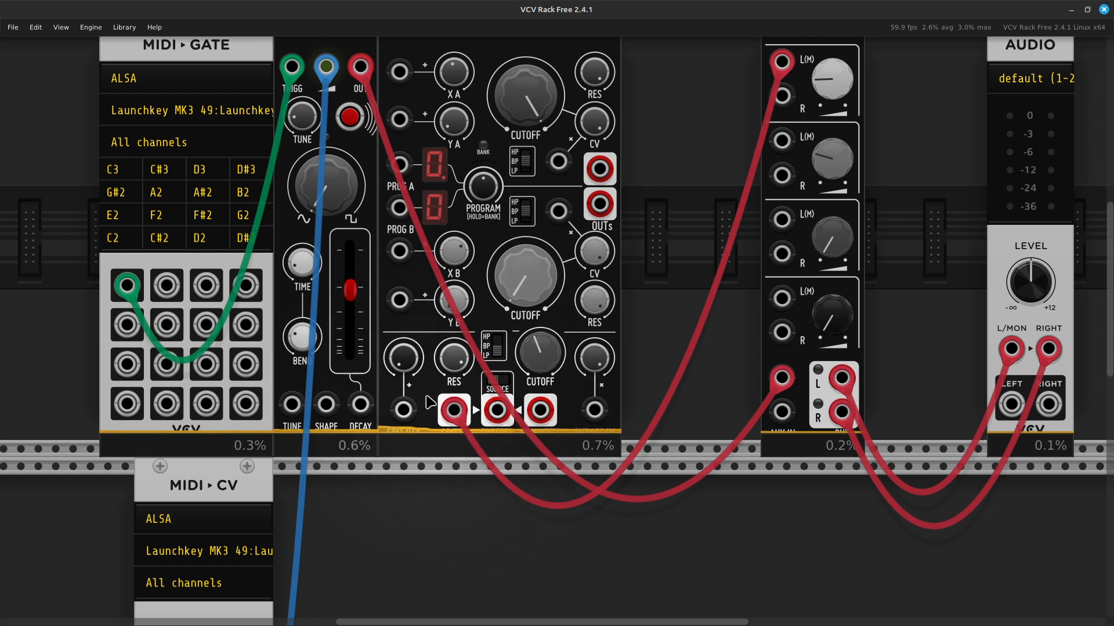
left_click_drag(454, 358, 454, 330)
left_click_drag(403, 358, 403, 347)
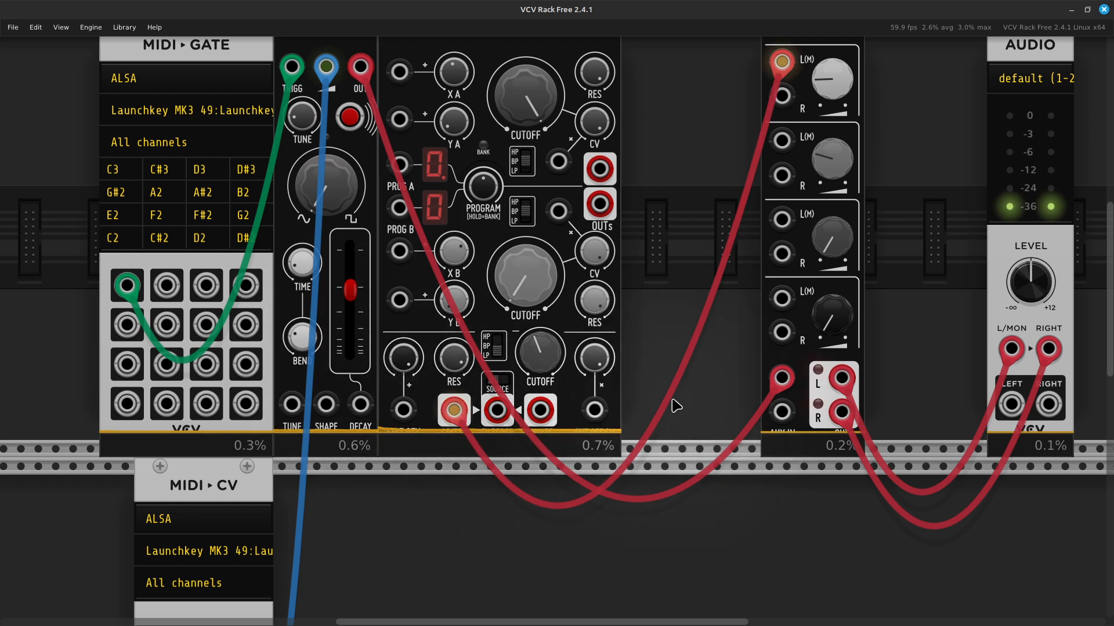
left_click_drag(524, 358, 539, 336)
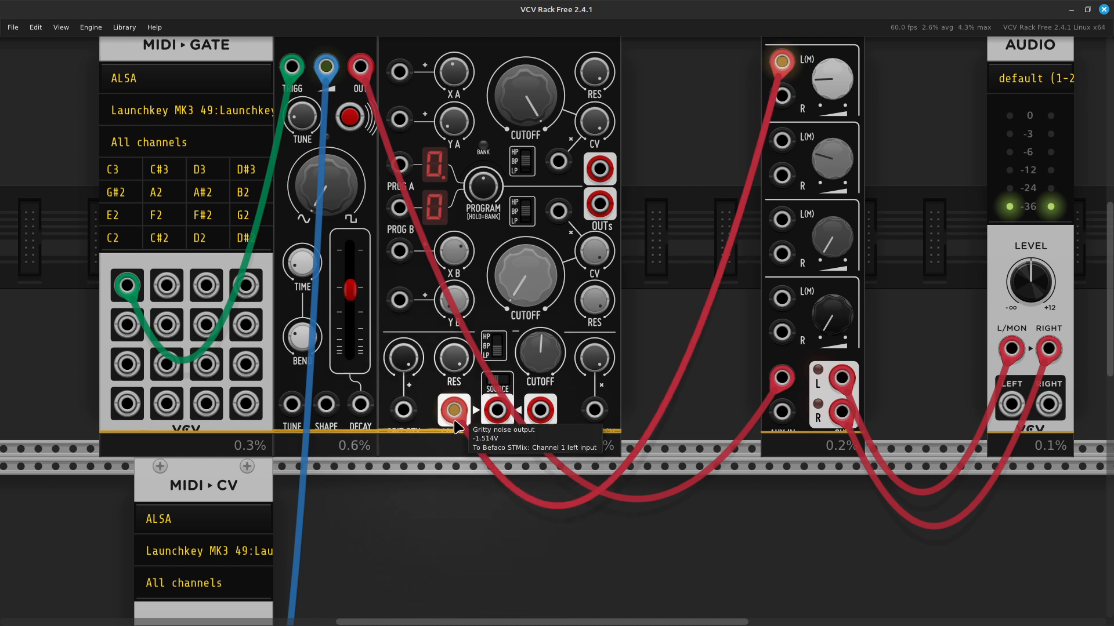
Step: Move the cable to Noise Plethora's filtered noise output and sweep Cutoff C up to about 0.6 and back down
left_click_drag(453, 416, 498, 425)
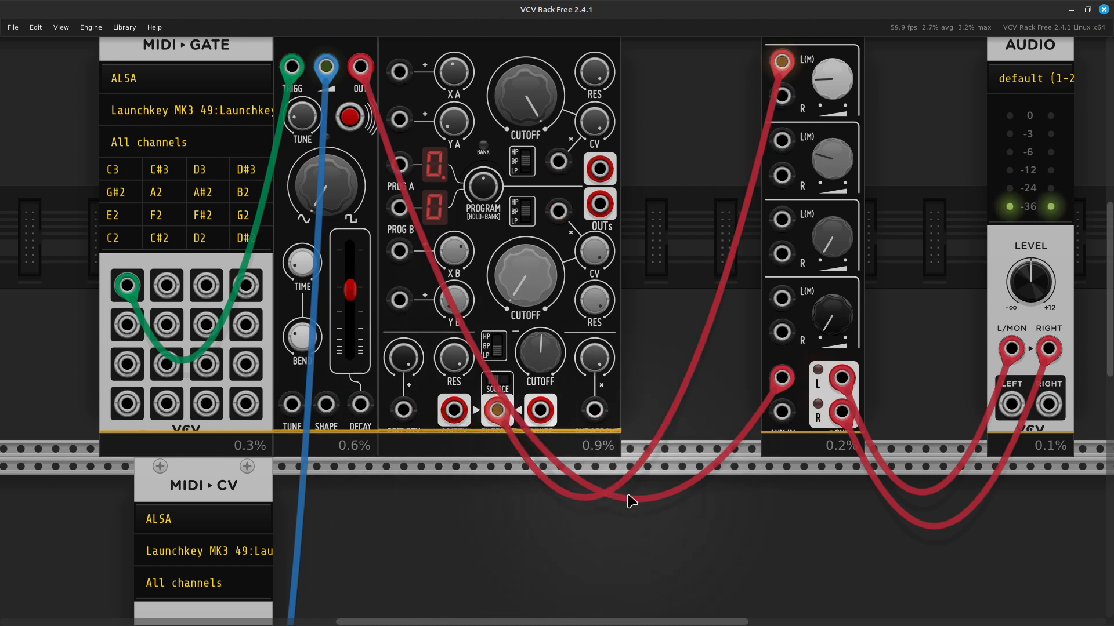
left_click_drag(554, 343, 554, 290)
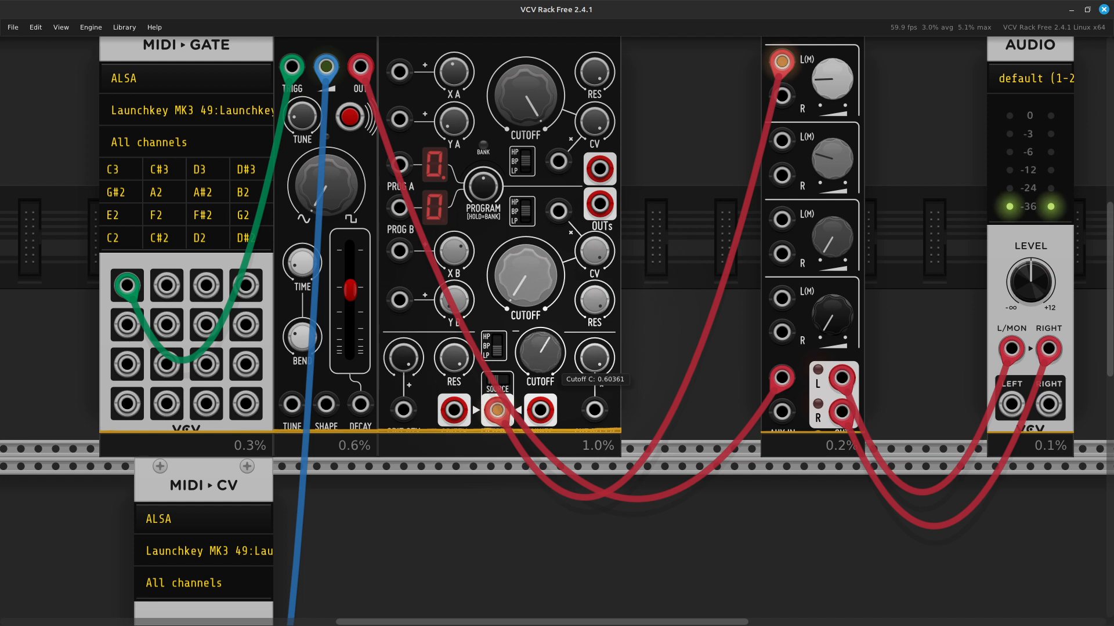
left_click_drag(539, 352, 539, 371)
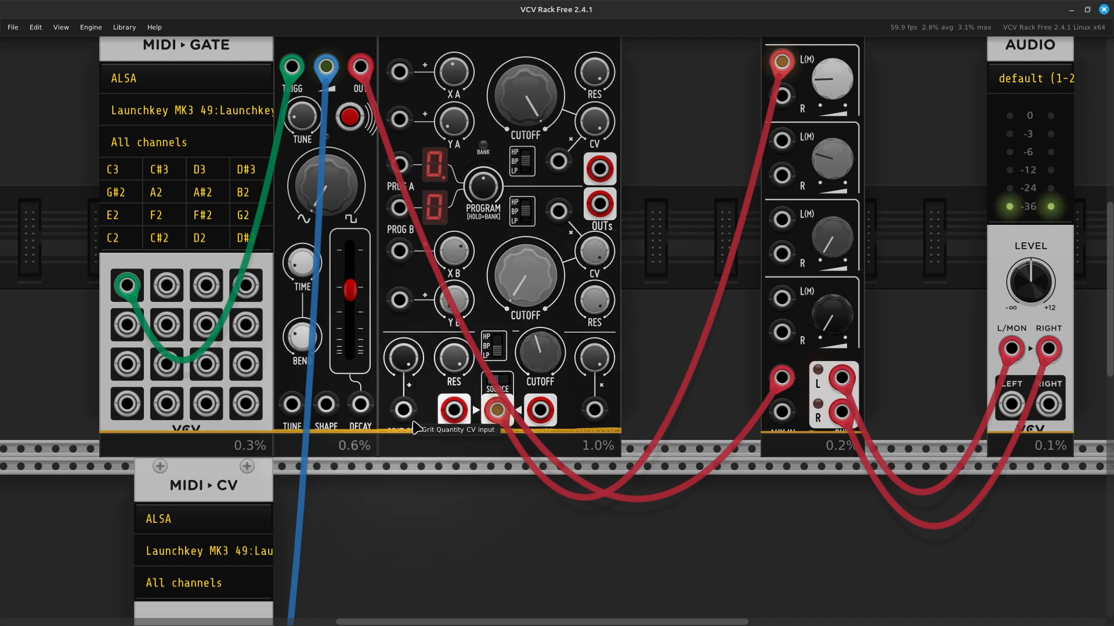
scroll(416, 428, "down", 1)
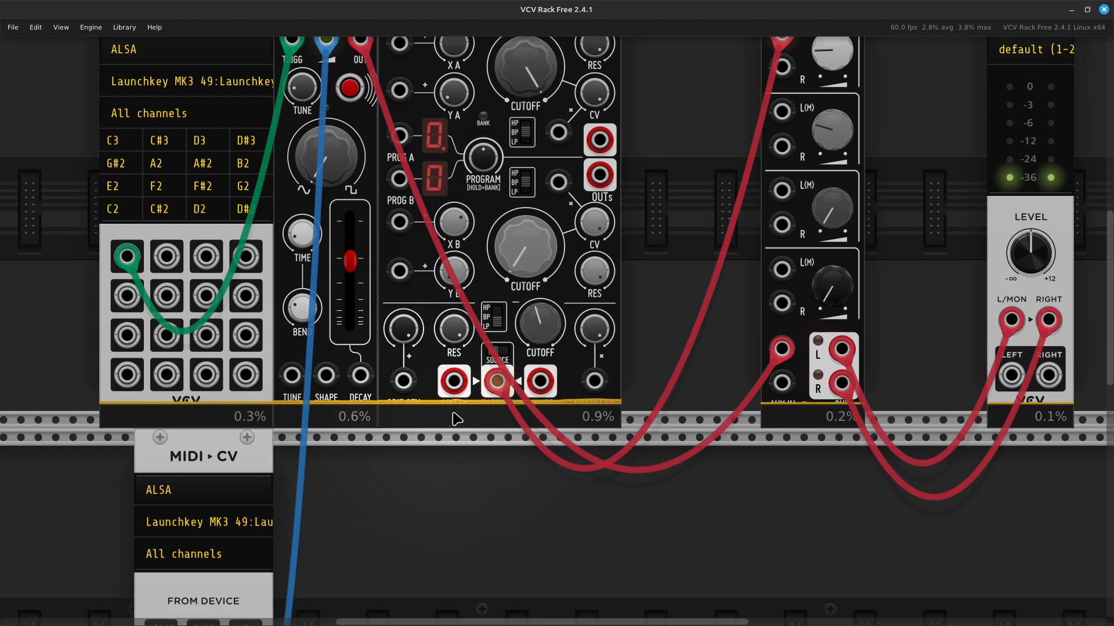
scroll(456, 418, "down", 1)
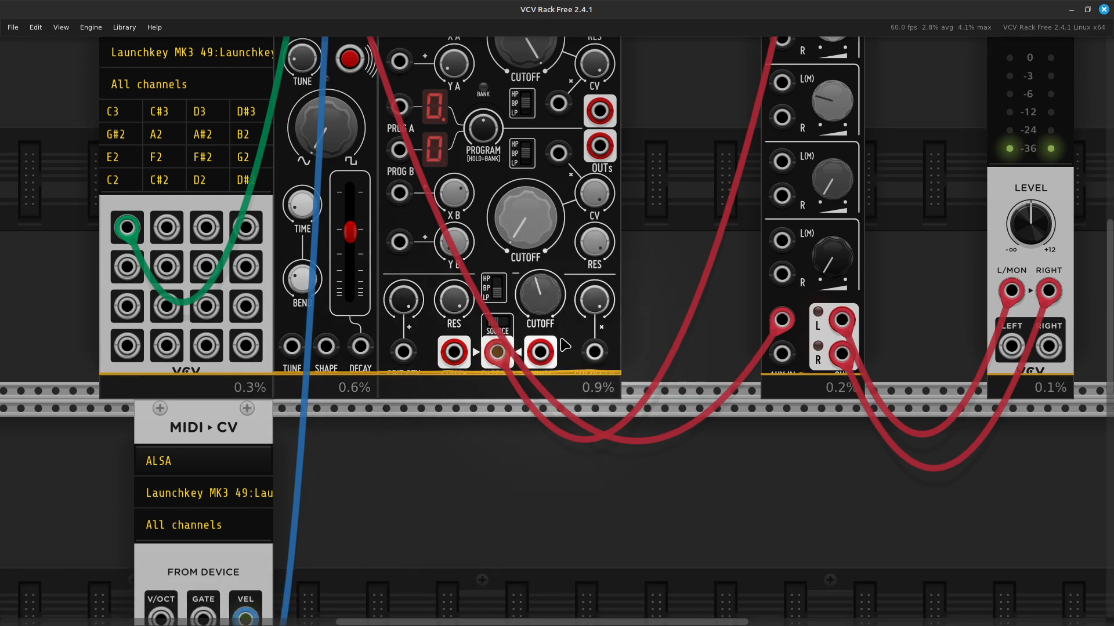
right_click(594, 354)
left_click(609, 429)
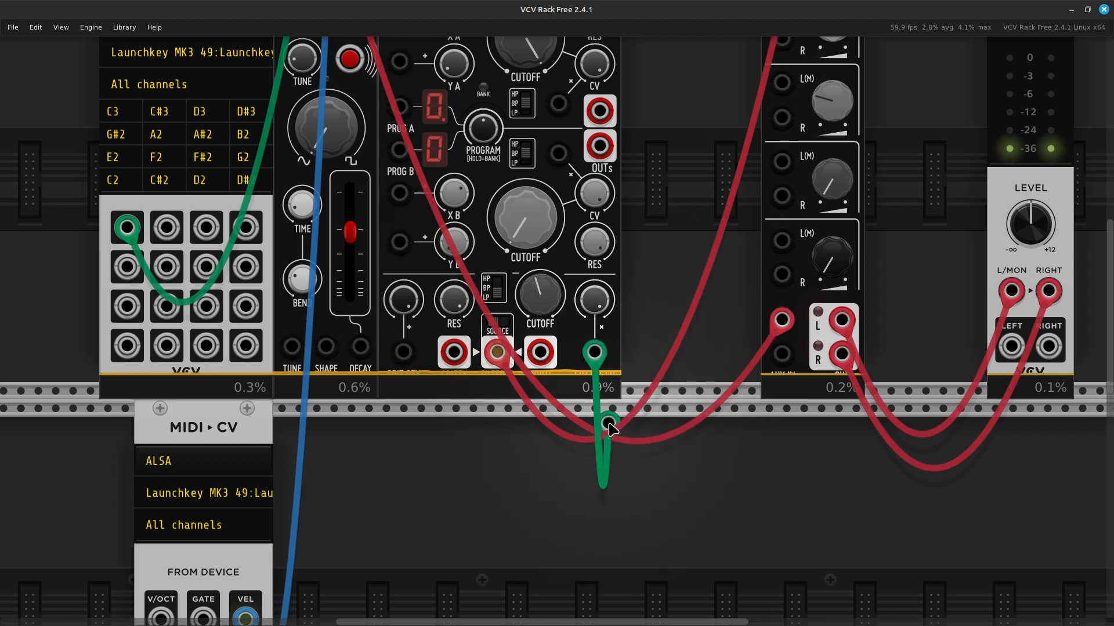
left_click(450, 541)
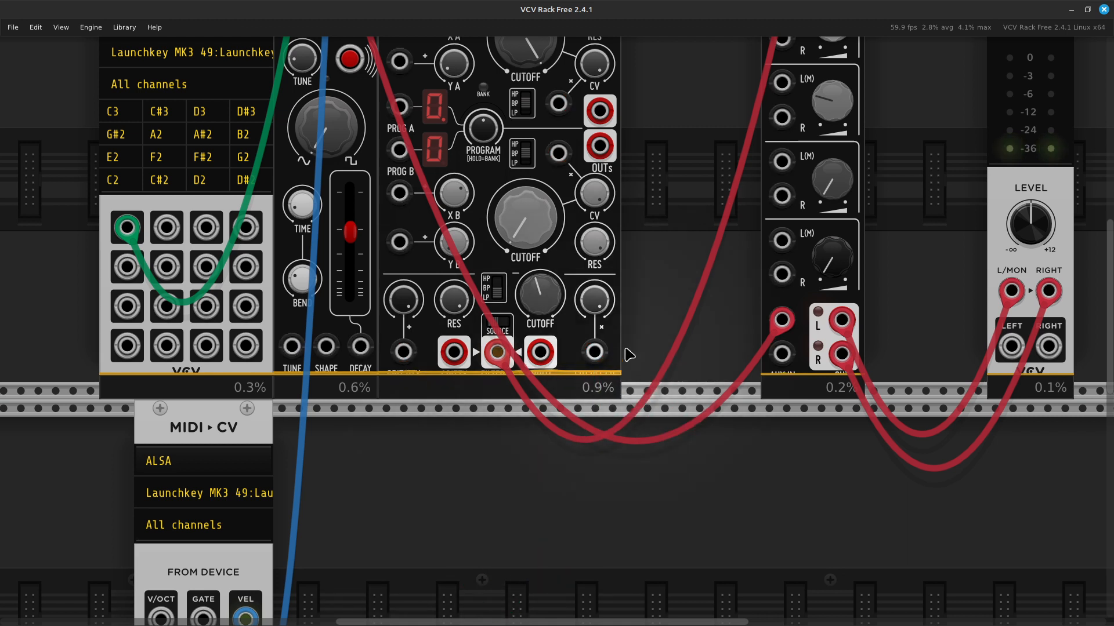
Step: Connect a yellow cable between Noise Plethora's Cutoff CV C input and the V/OCT output of MIDI-CV
right_click(594, 353)
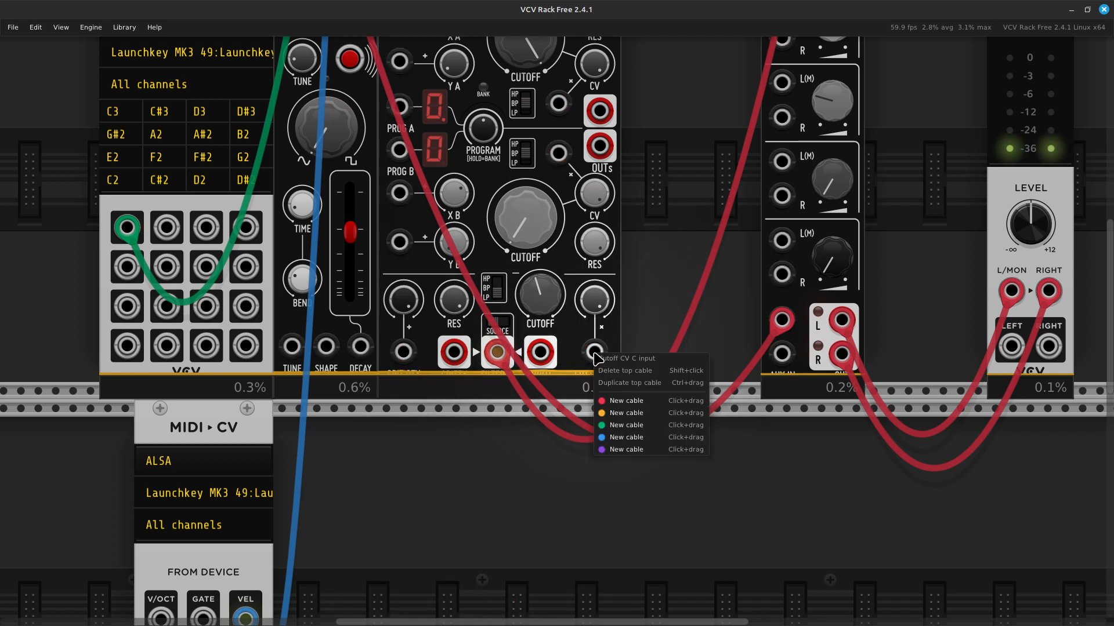
left_click(602, 414)
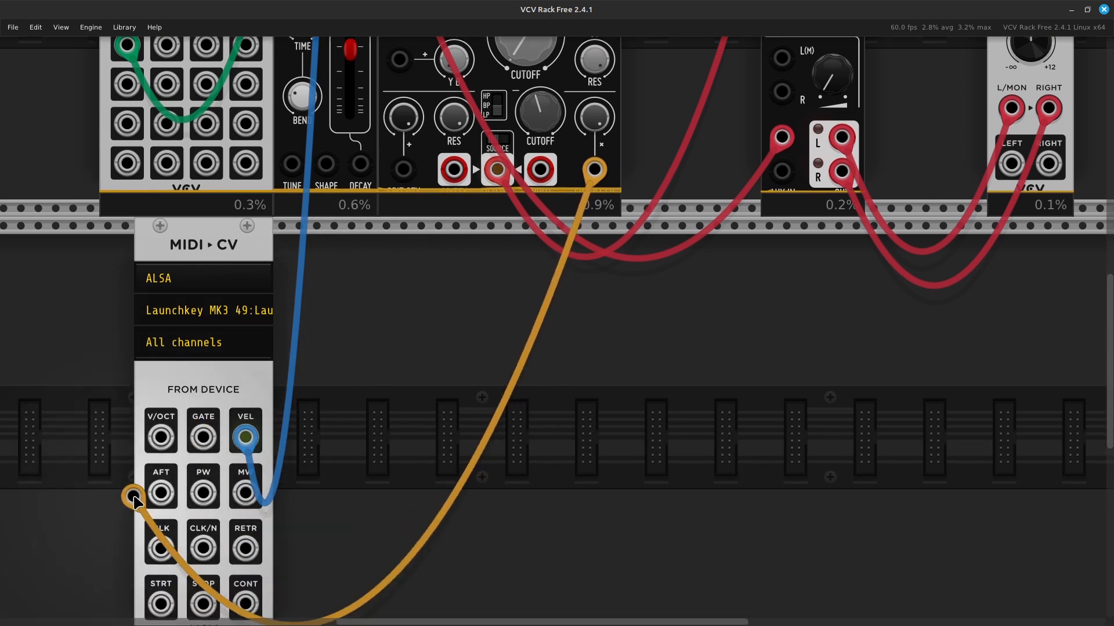
left_click(158, 440)
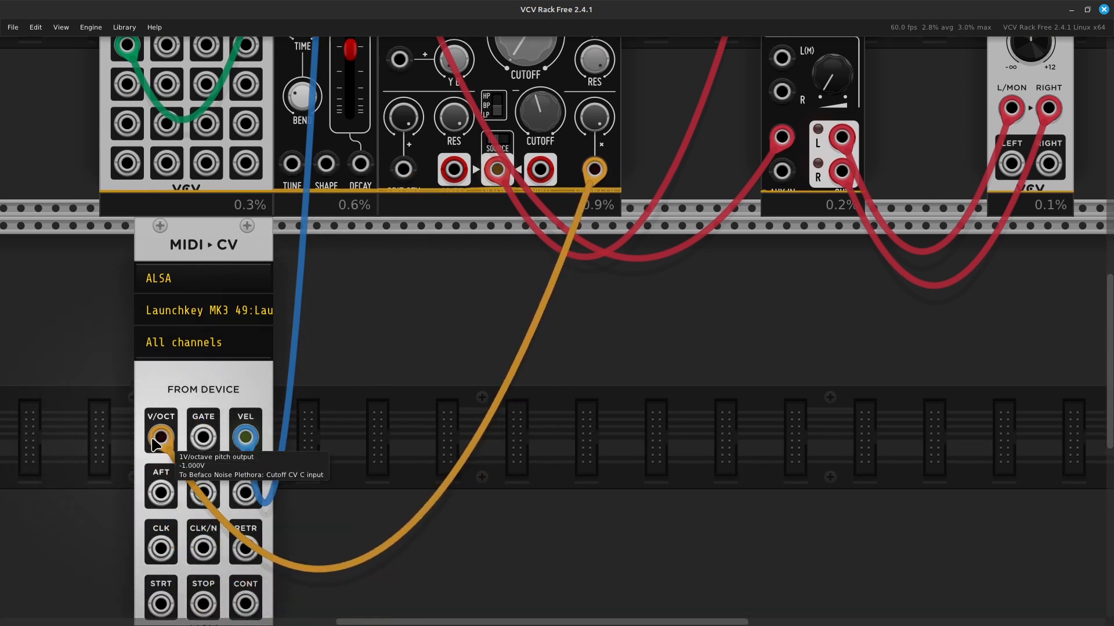
Step: Remove the V/OCT cable from Noise Plethora's Cutoff CV C input
scroll(401, 435, "up", 5)
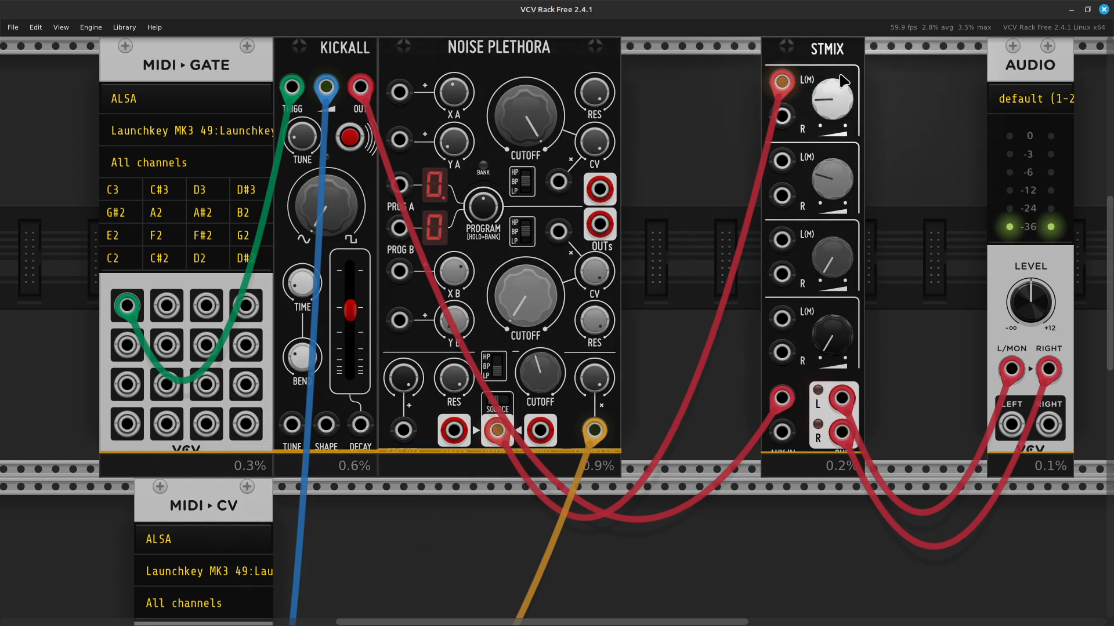
scroll(537, 280, "down", 1)
scroll(538, 283, "down", 1)
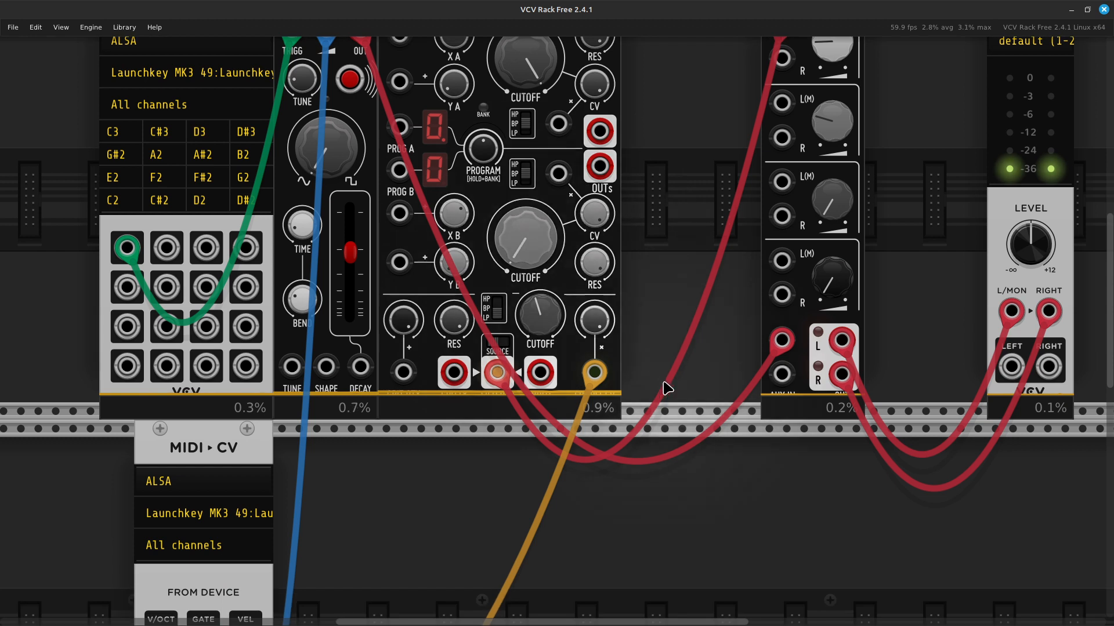
left_click_drag(594, 372, 510, 510)
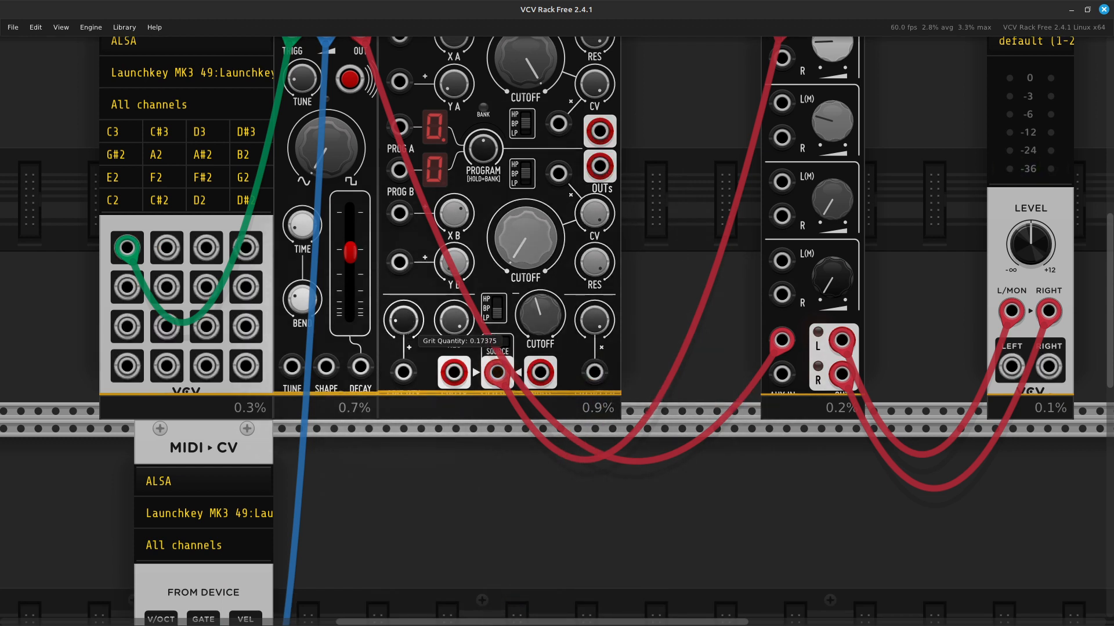
Step: Move STMix up against Audio, search the modules for "per" and add Percall beside Noise Plethora
scroll(360, 224, "up", 6)
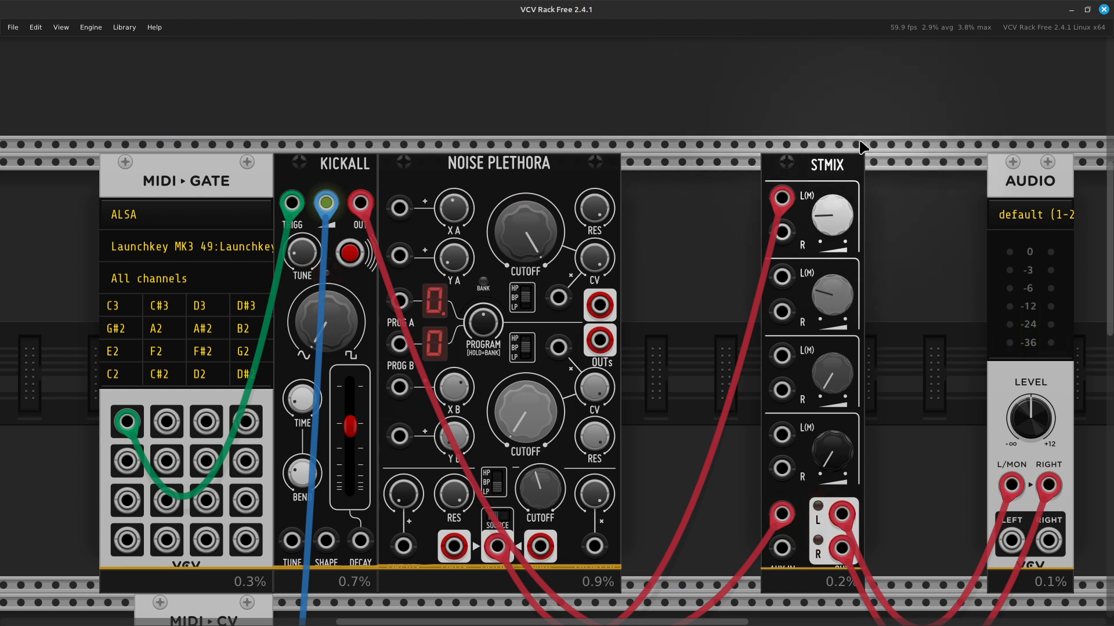
left_click_drag(827, 176, 979, 172)
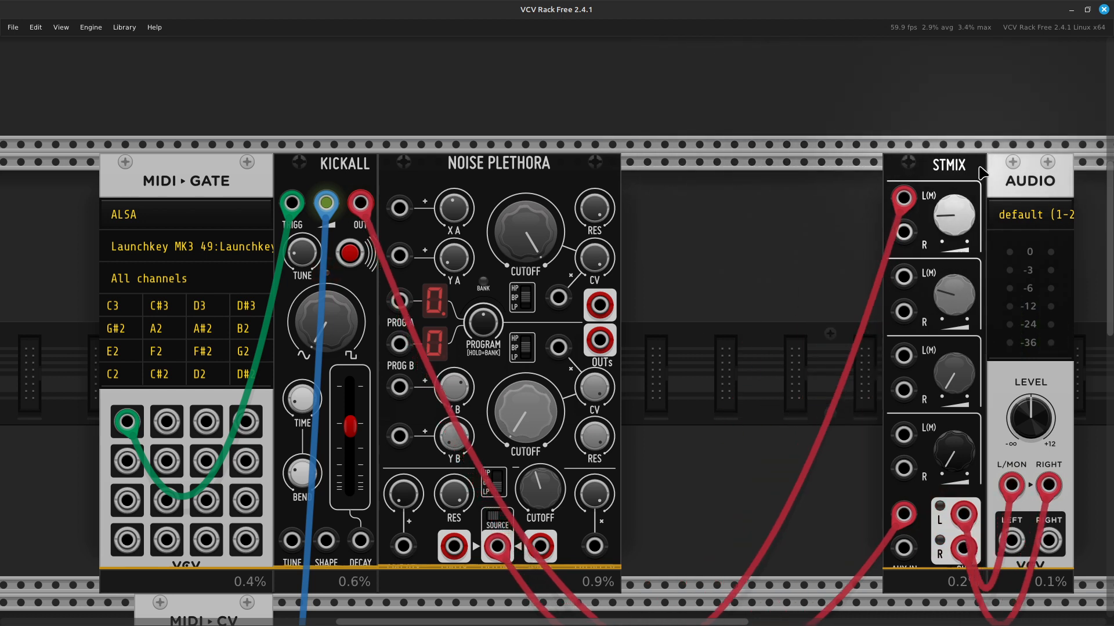
right_click(720, 286)
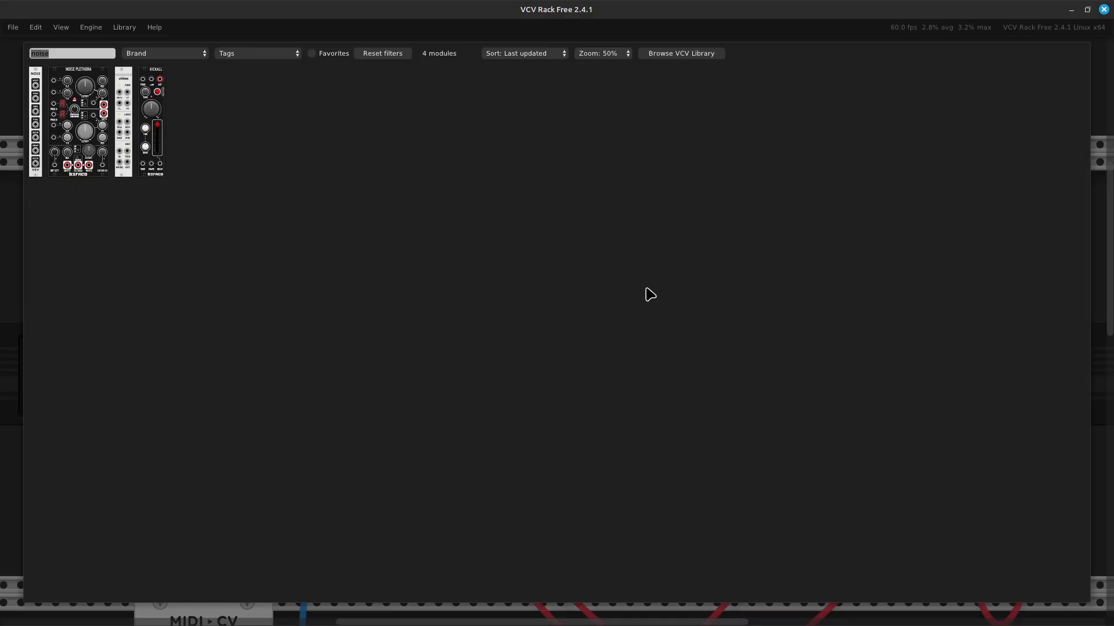
key("BackSpace")
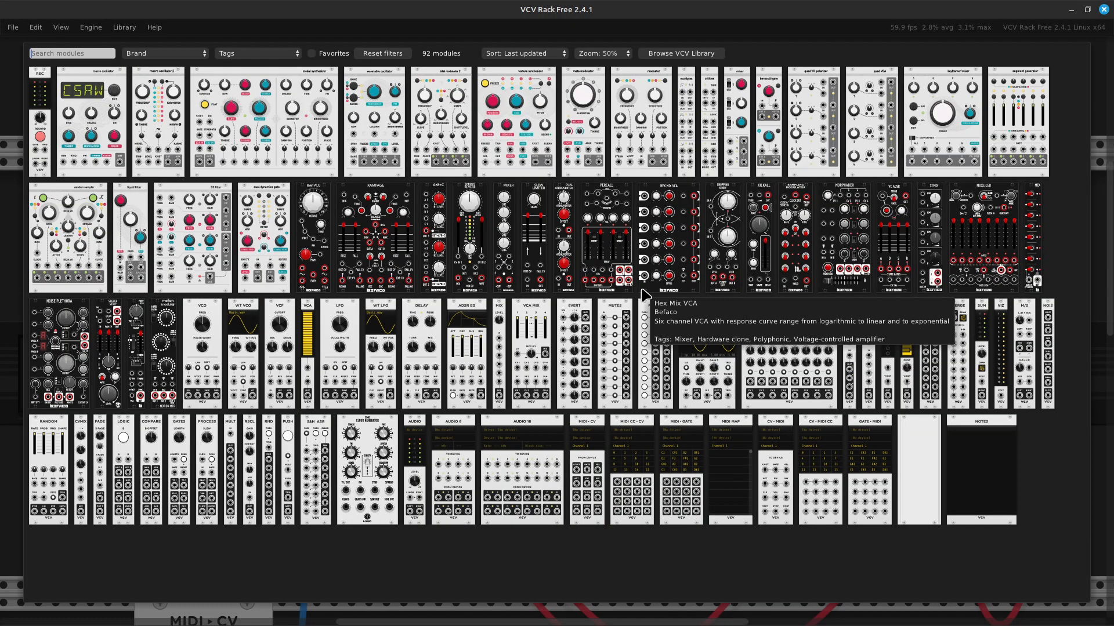
type("per")
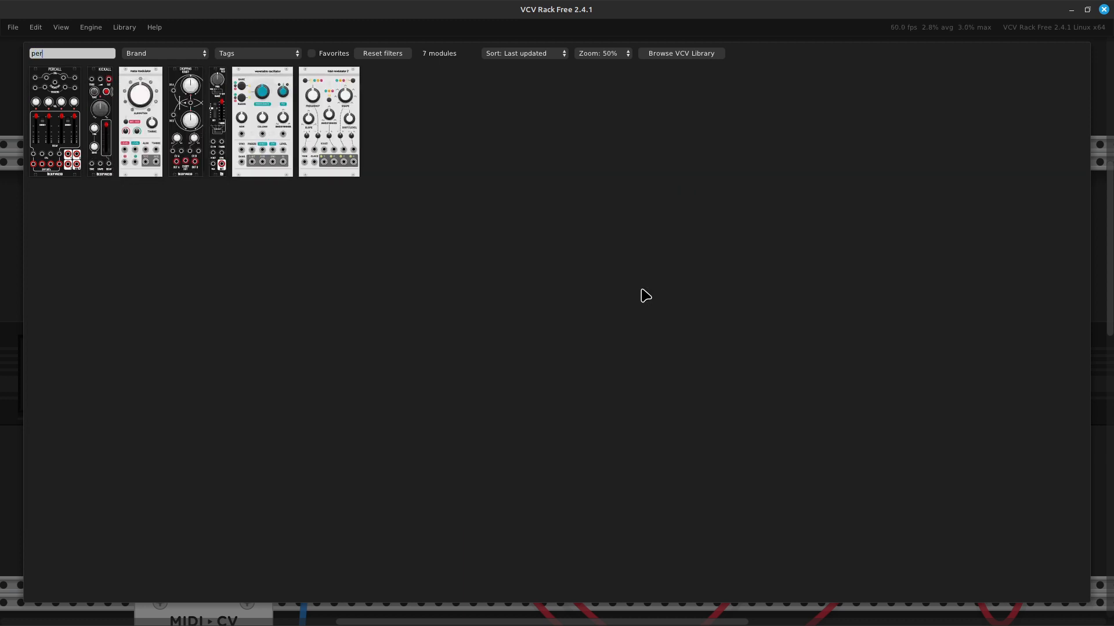
left_click(78, 142)
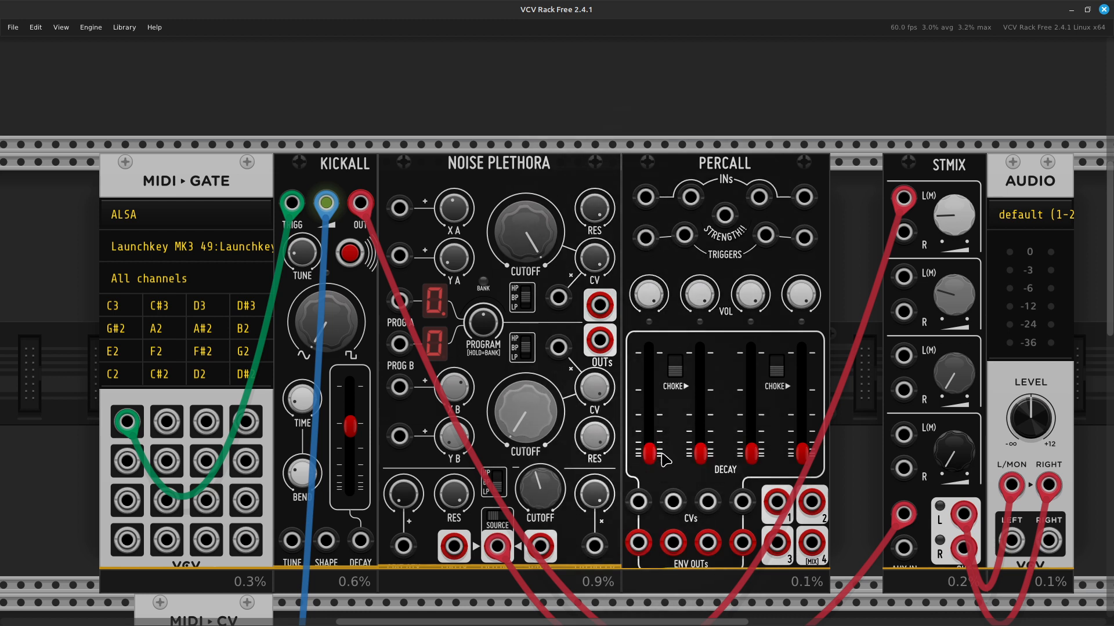
scroll(793, 435, "down", 1)
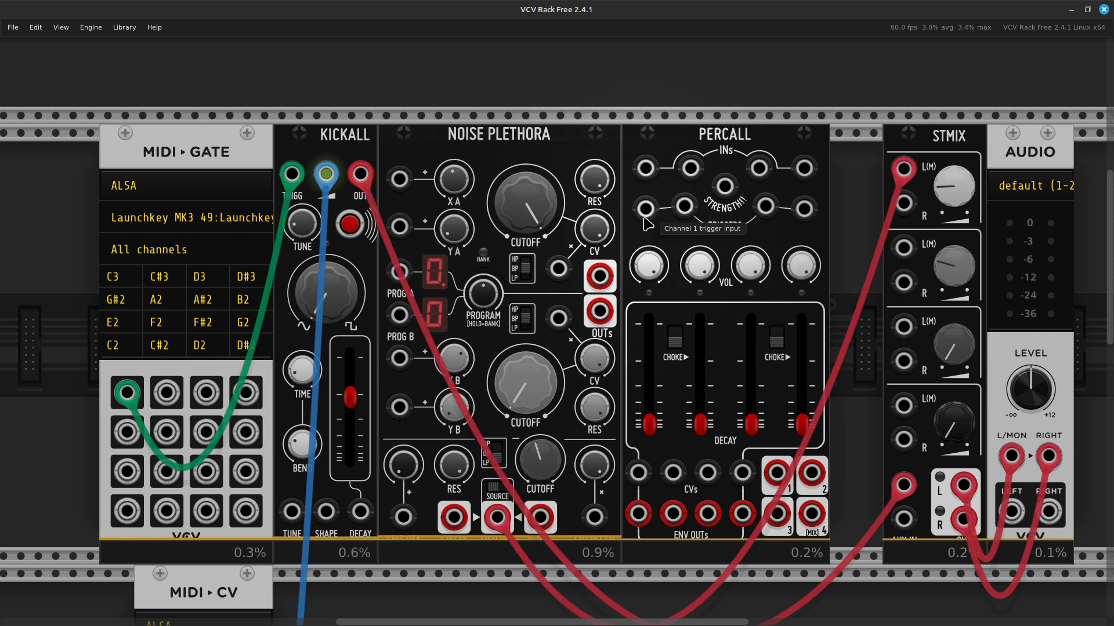
scroll(645, 223, "down", 10)
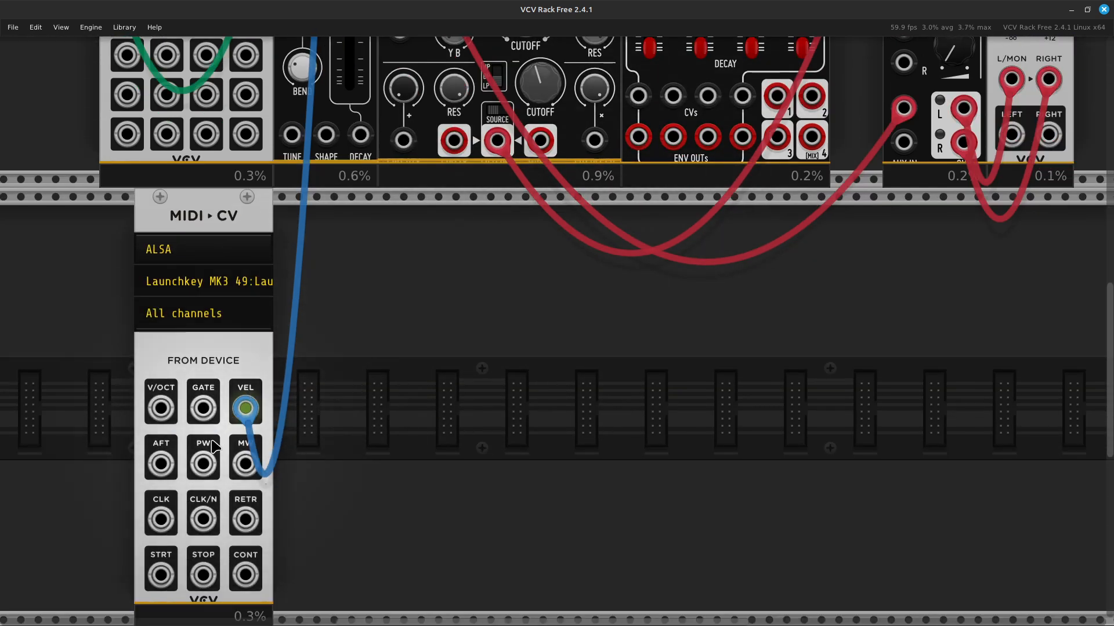
scroll(209, 423, "up", 7)
scroll(209, 423, "up", 2)
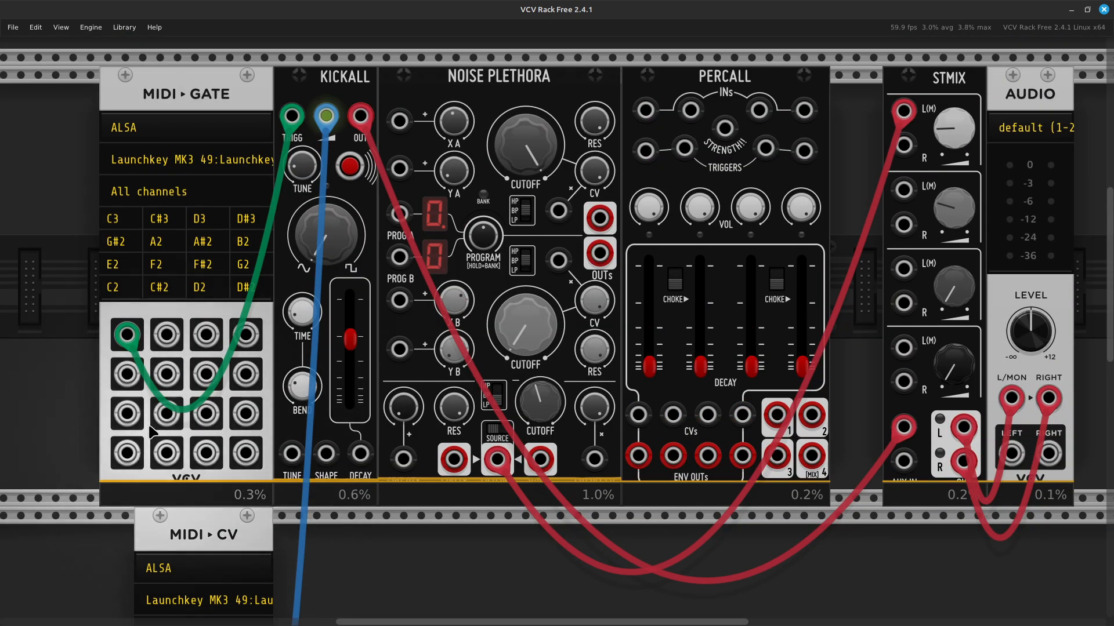
right_click(170, 340)
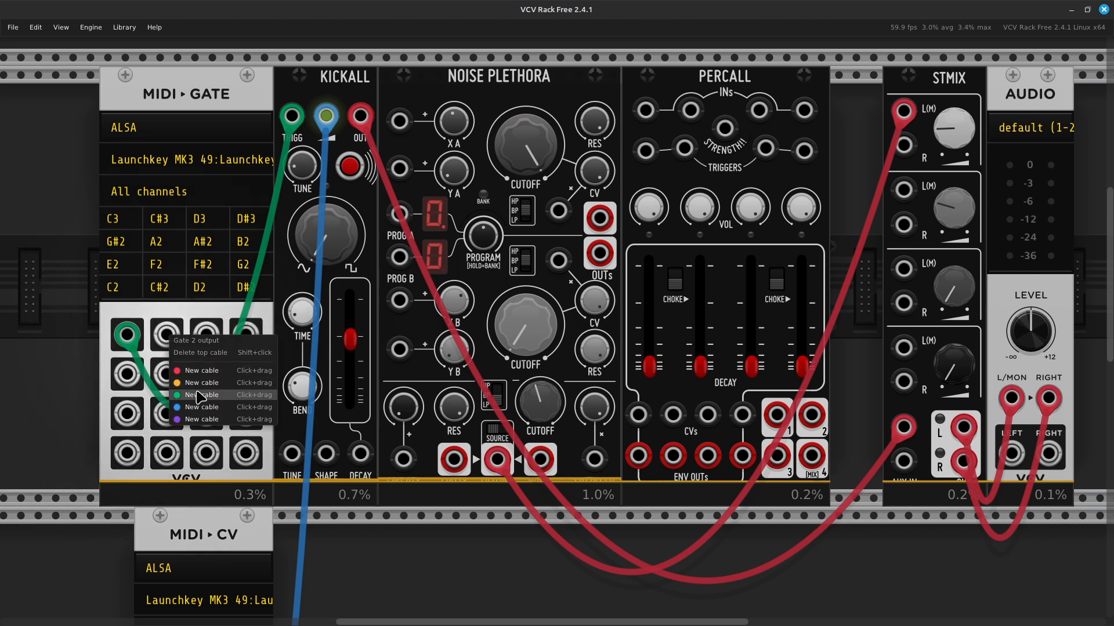
left_click_drag(201, 399, 400, 569)
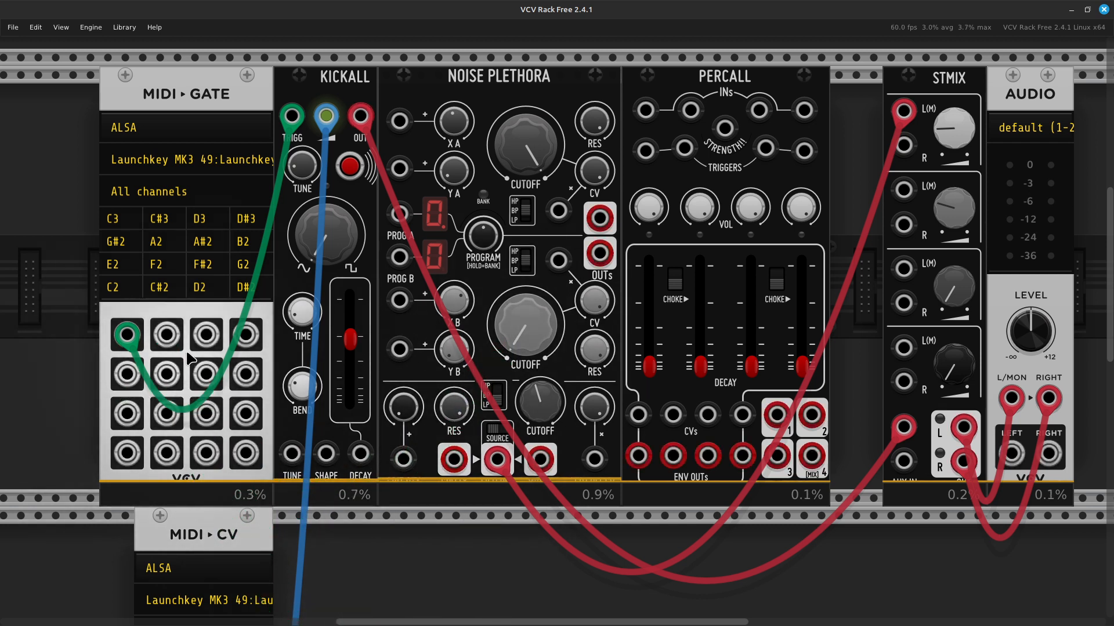
right_click(169, 341)
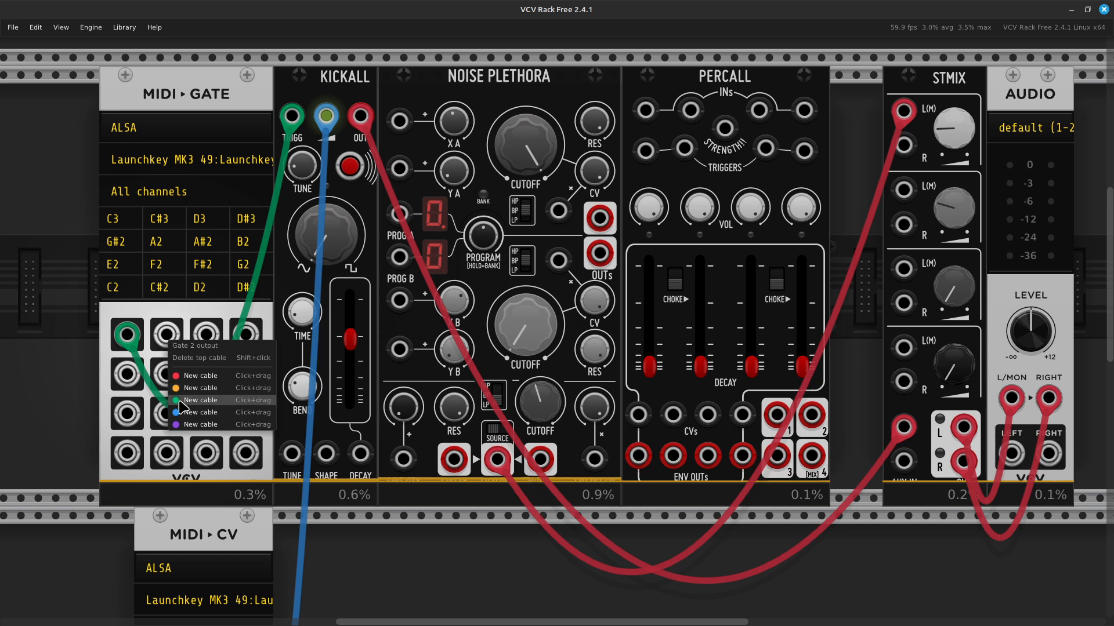
left_click_drag(183, 406, 645, 152)
scroll(649, 200, "up", 3)
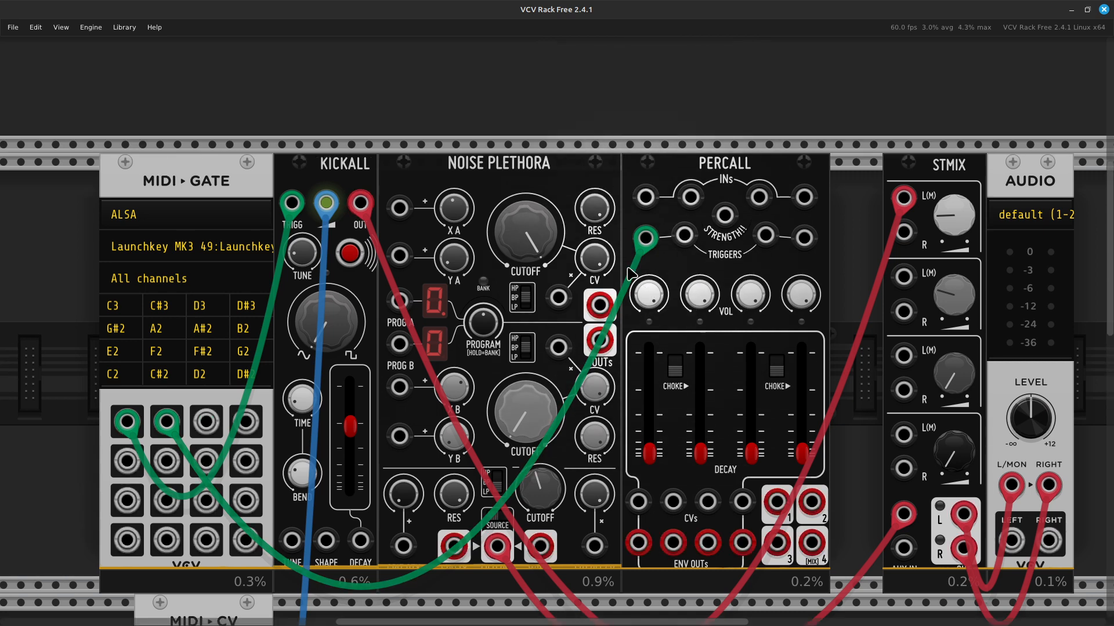
Step: Start a new green cable from Noise Plethora's filtered noise output
scroll(593, 495, "down", 1)
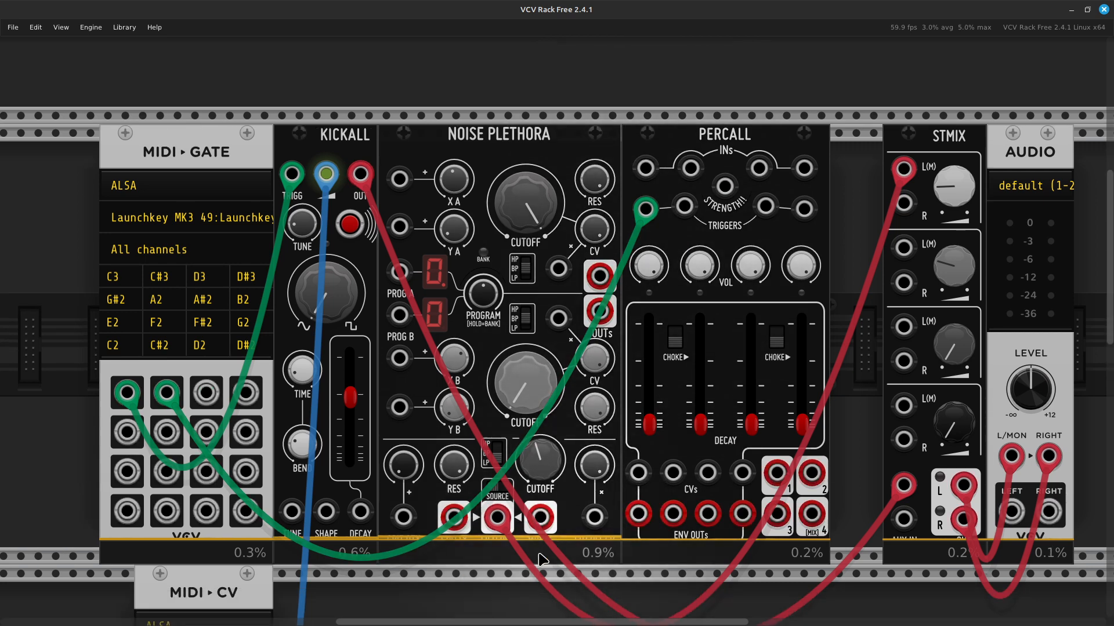
right_click(496, 525)
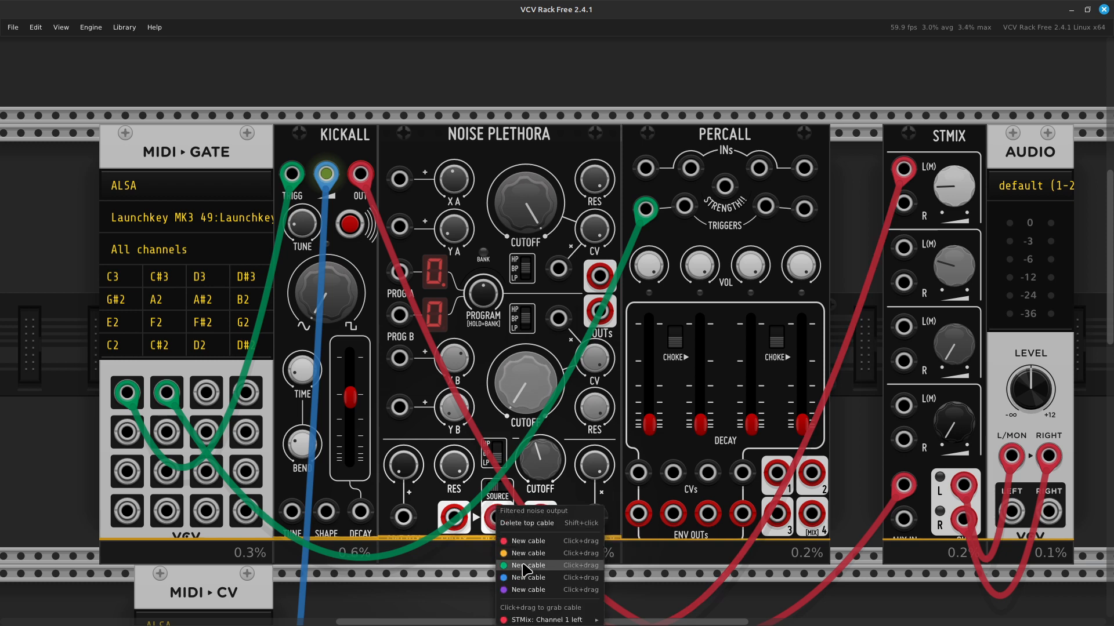
left_click_drag(525, 541, 650, 177)
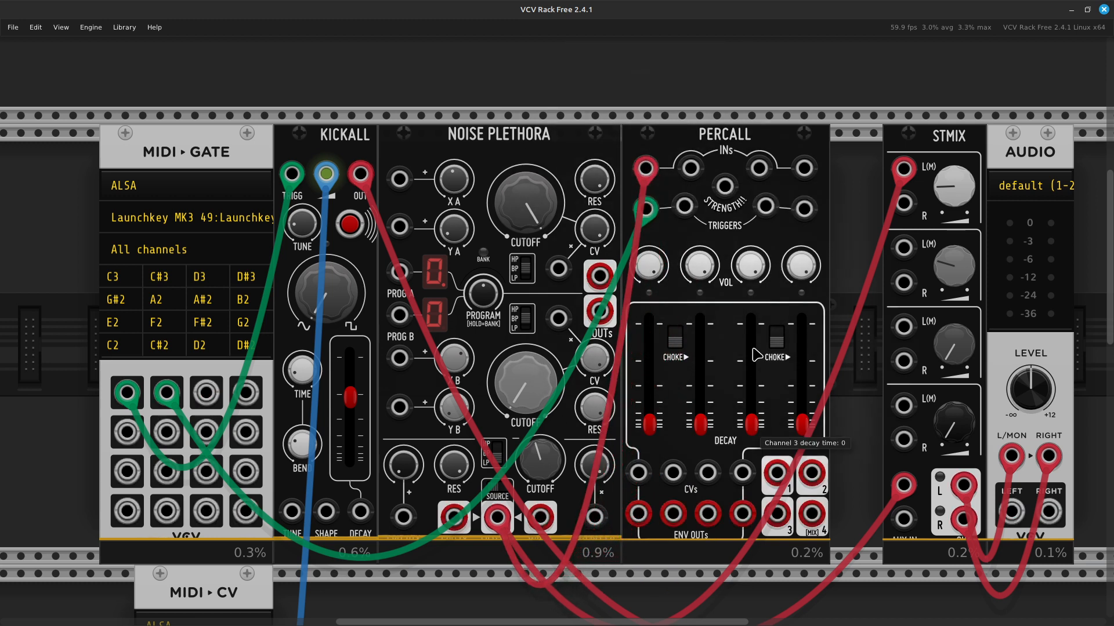
scroll(752, 358, "up", 1)
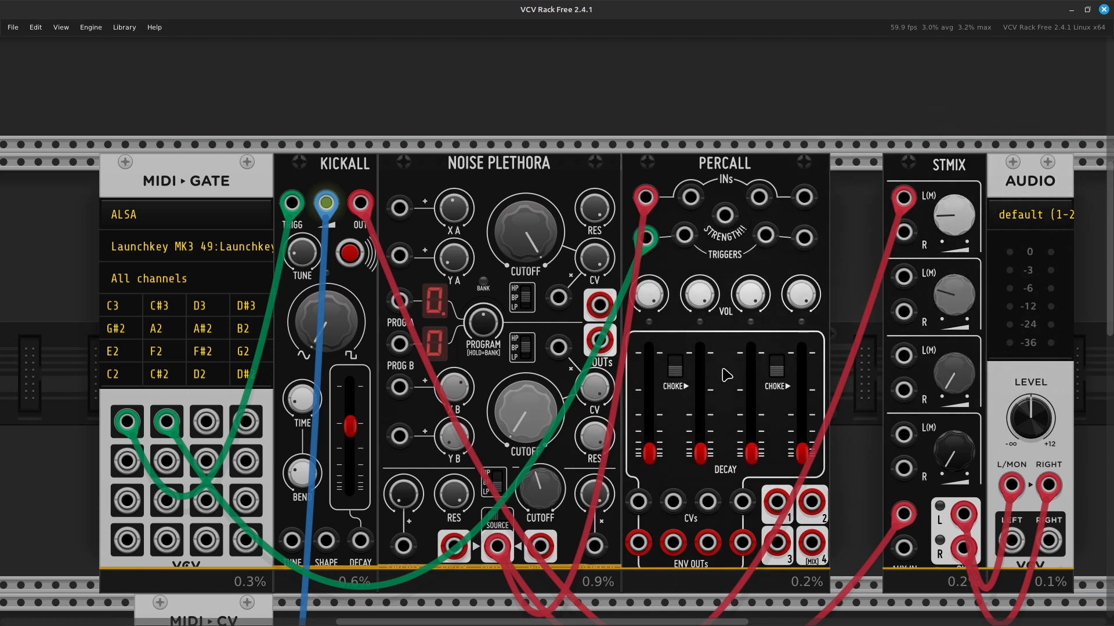
scroll(682, 435, "down", 1)
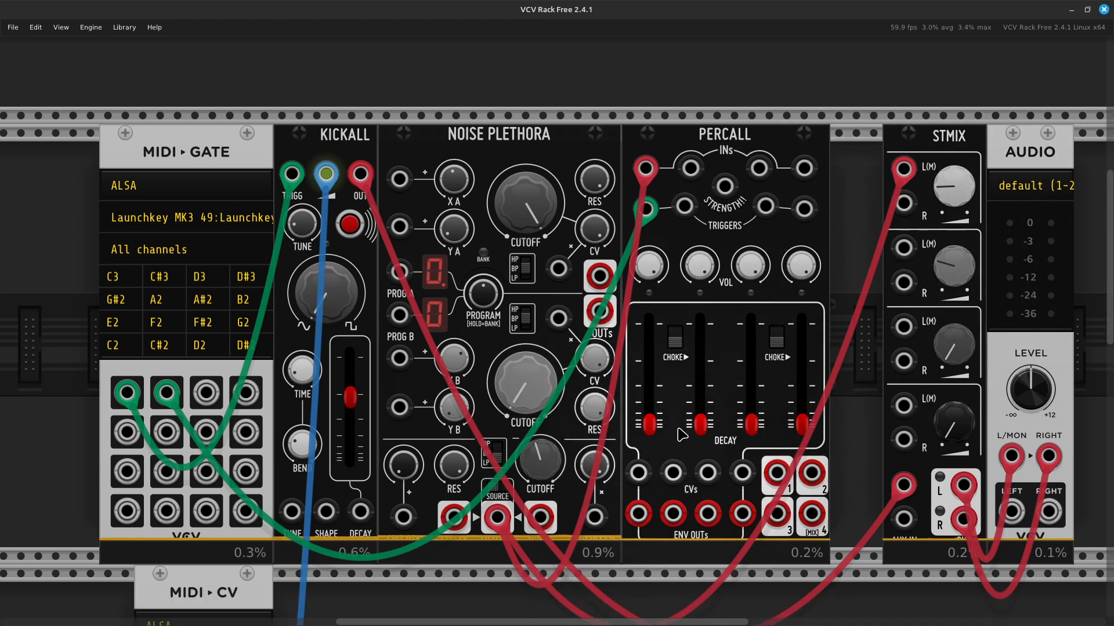
Step: Try to patch Percall's output 1 into the STMix mixer with a red cable
scroll(661, 458, "down", 1)
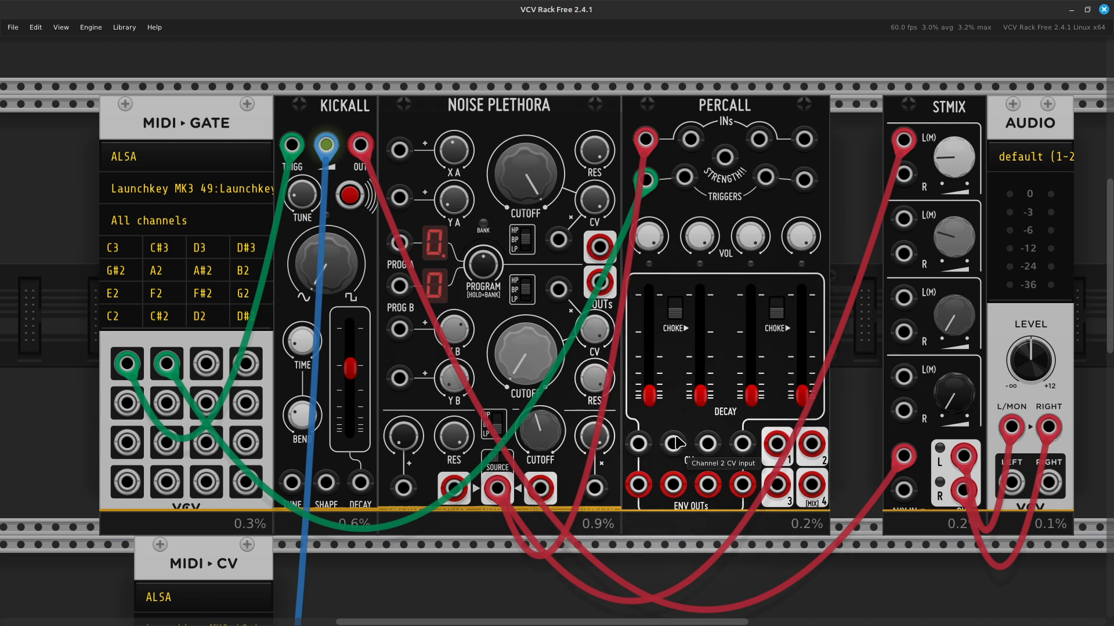
scroll(745, 445, "down", 2)
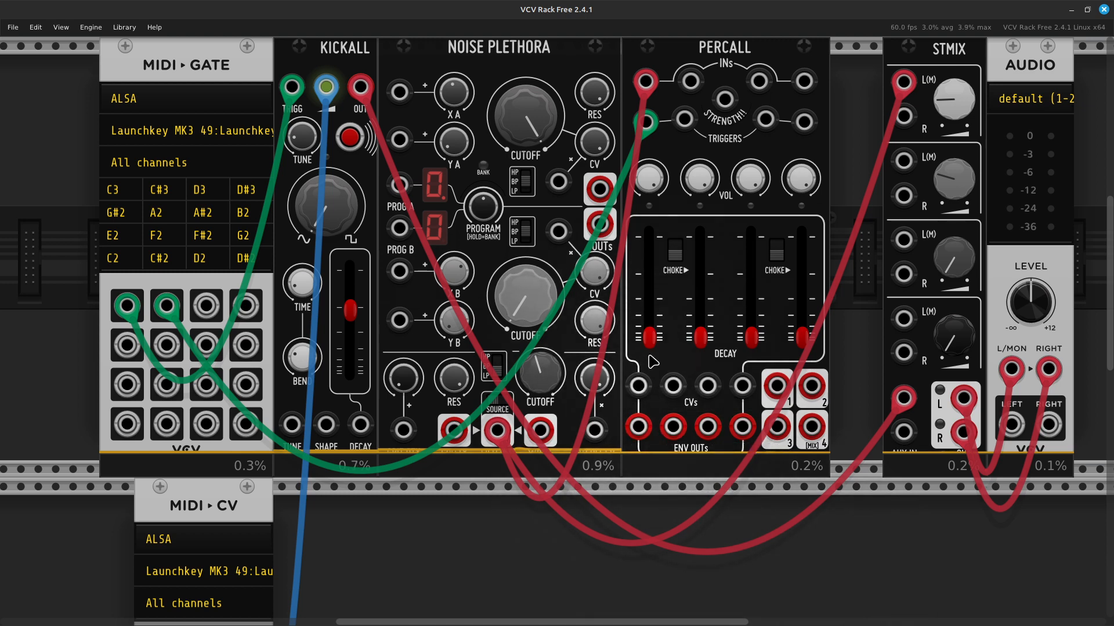
scroll(1050, 464, "up", 1)
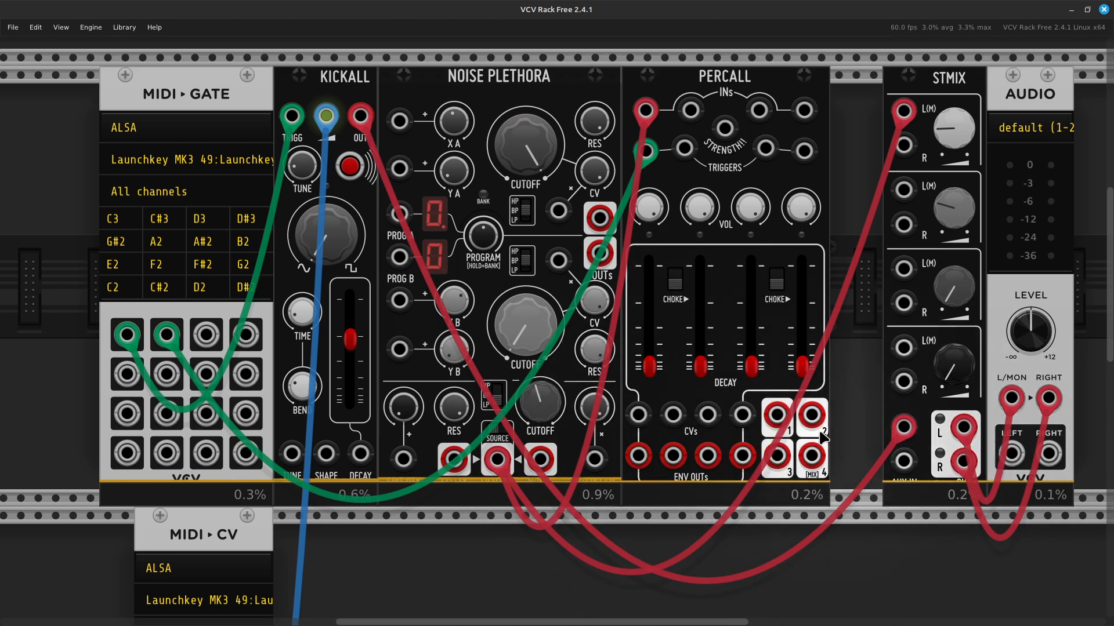
right_click(777, 422)
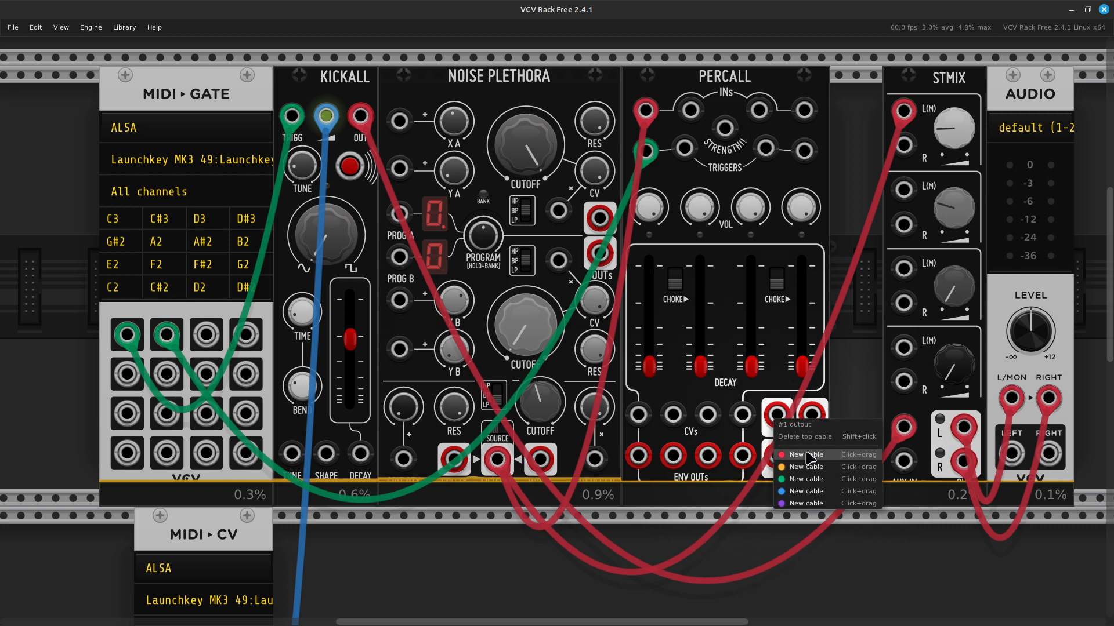
left_click_drag(811, 455, 875, 335)
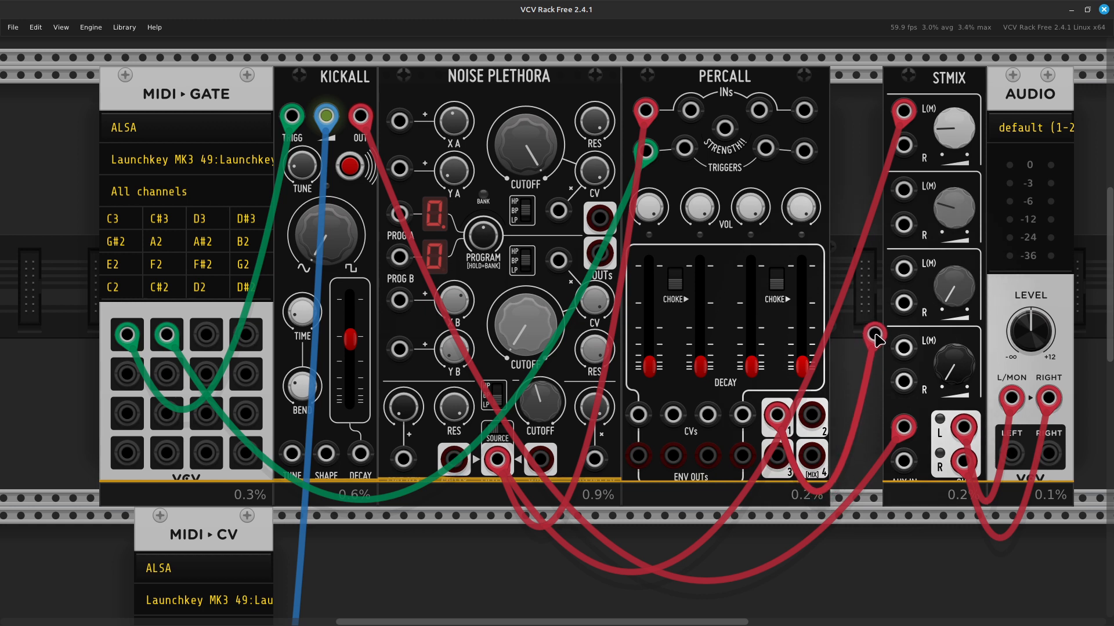
left_click_drag(874, 335, 875, 336)
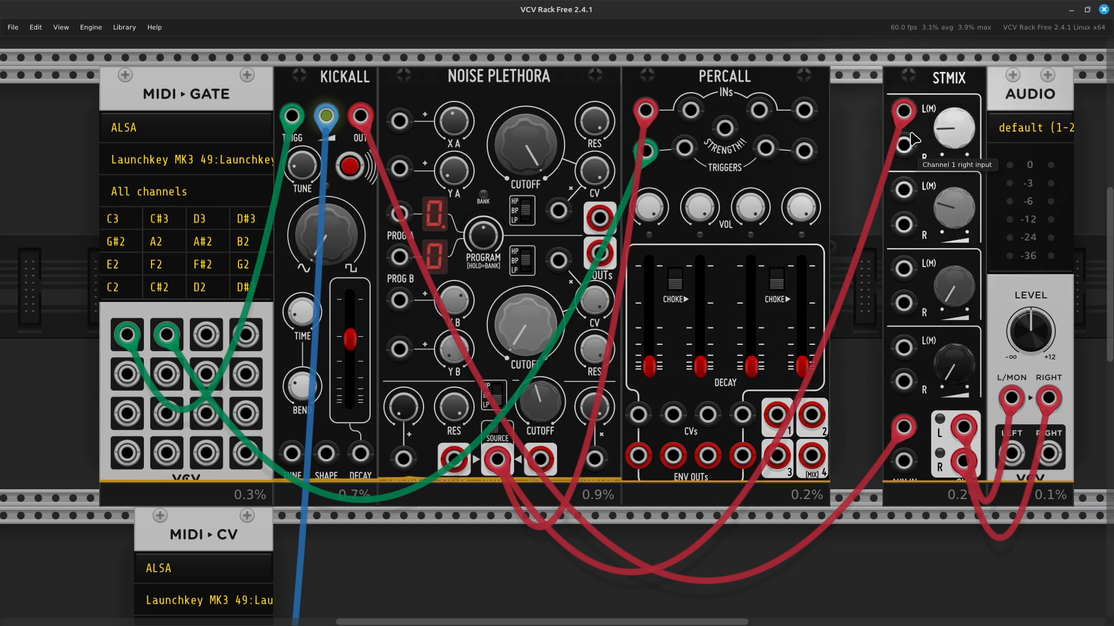
Step: Replace the direct Noise Plethora cable at STMix's channel 1 left input with a red cable from Percall's output 1
left_click_drag(903, 110, 874, 232)
left_click_drag(768, 566, 497, 458)
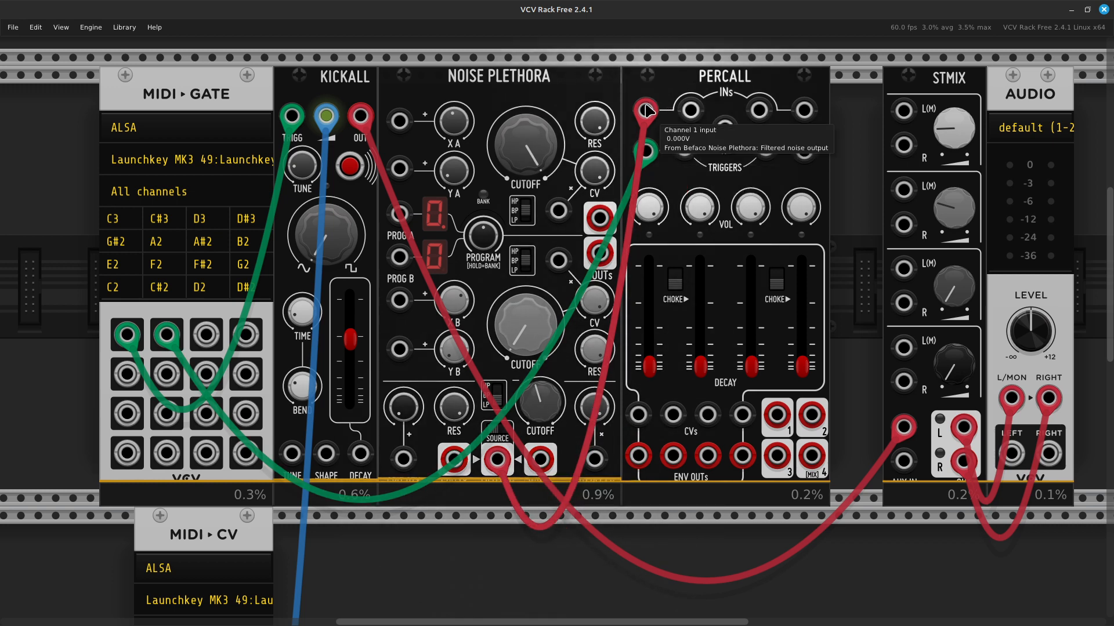
right_click(777, 428)
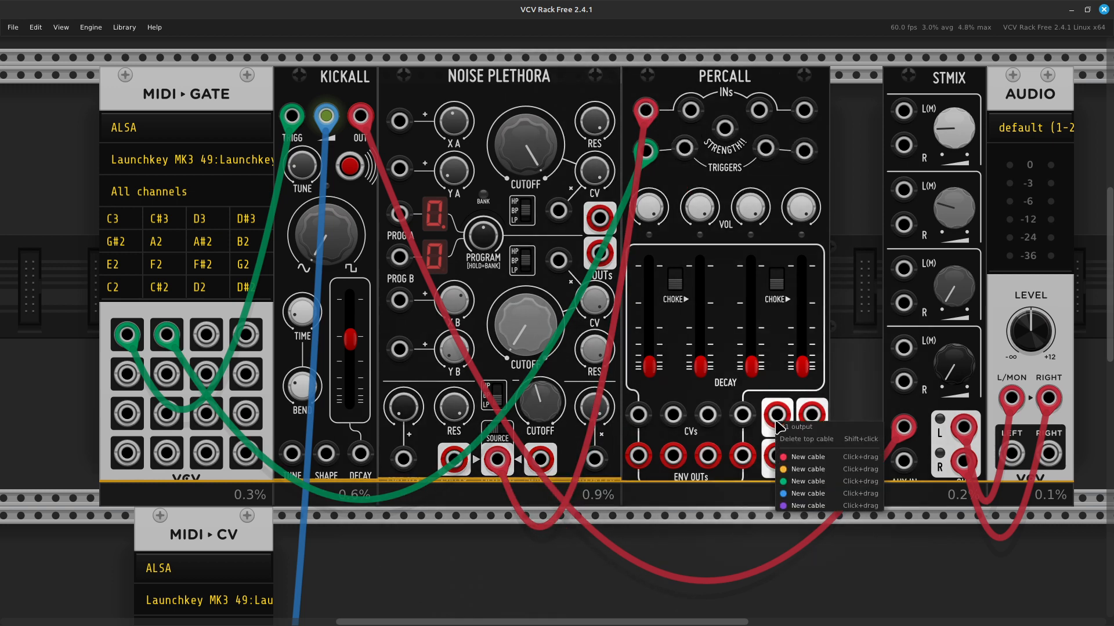
left_click_drag(808, 470, 857, 303)
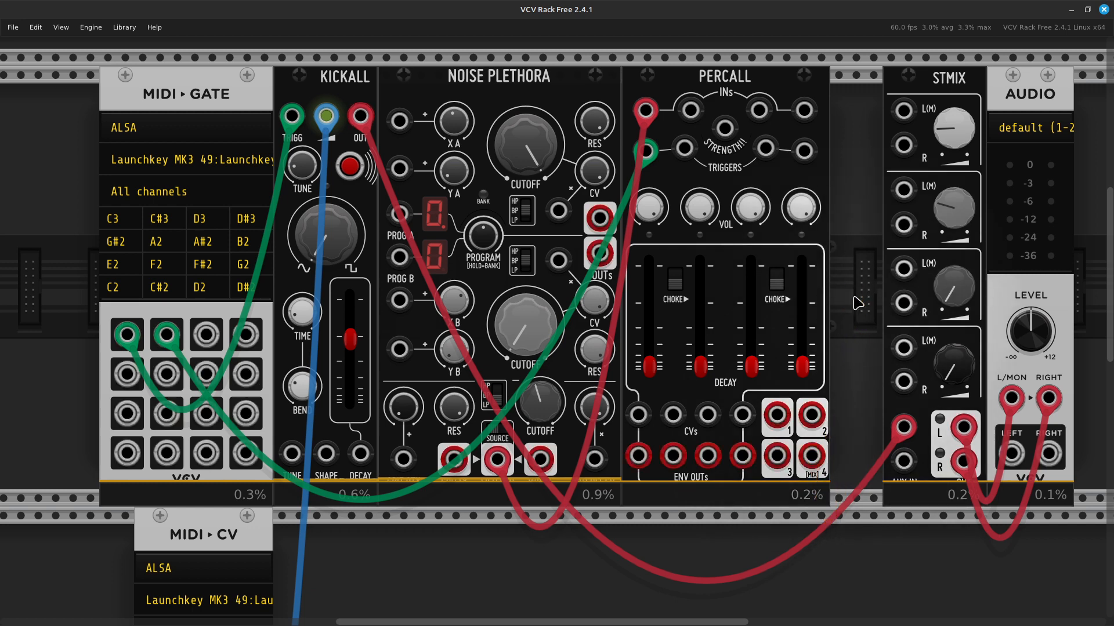
right_click(780, 429)
left_click_drag(792, 456, 892, 123)
scroll(892, 125, "up", 4)
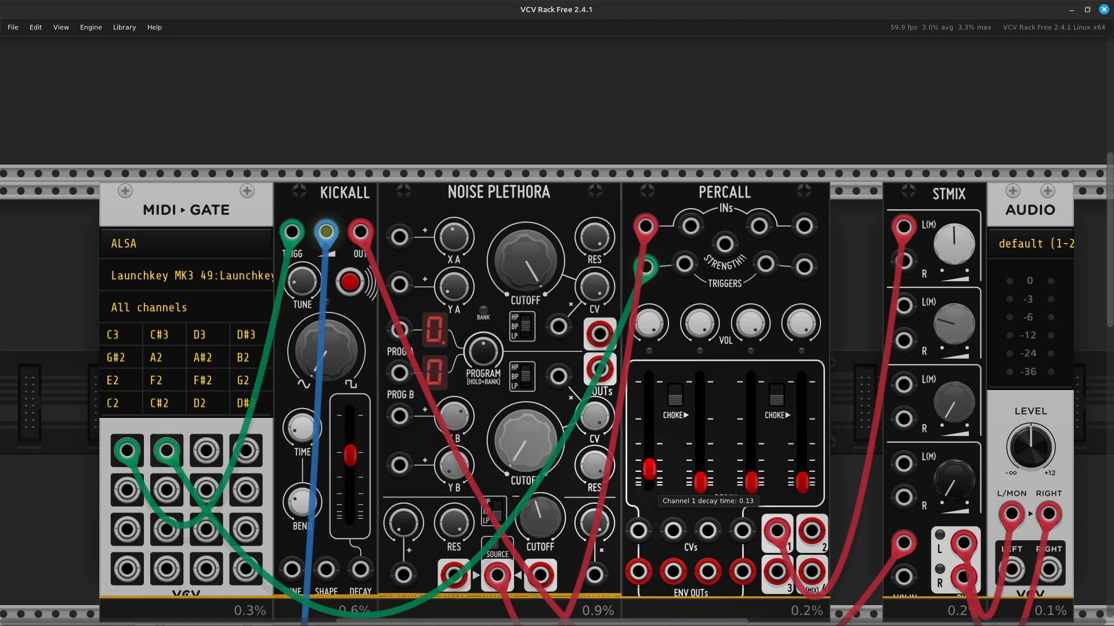
left_click_drag(649, 482, 649, 428)
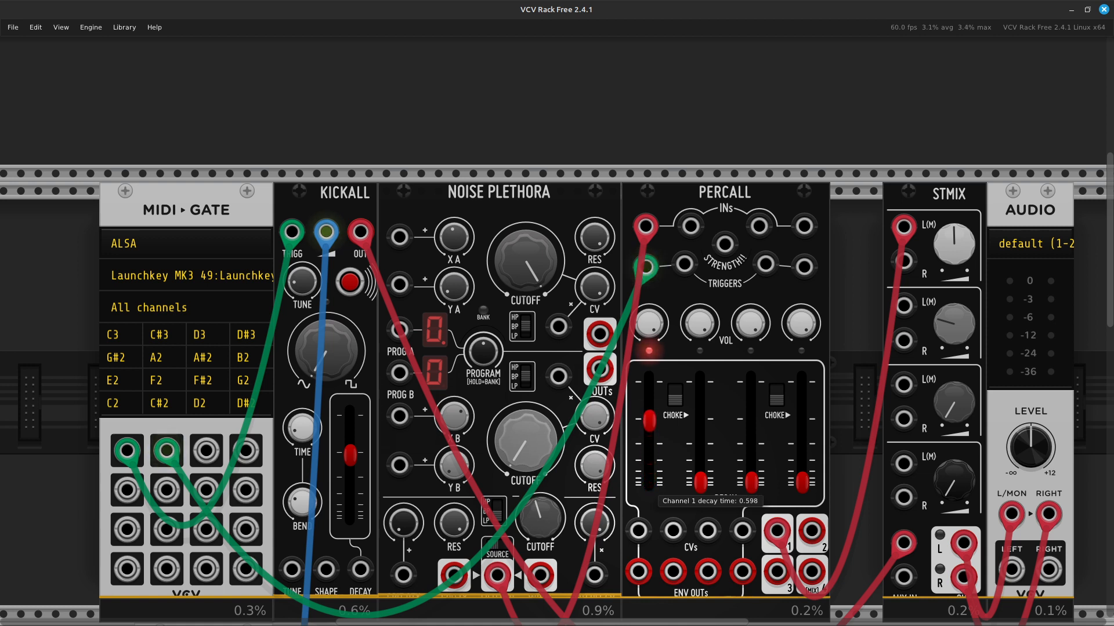
Step: Raise the cutoff of Noise Plethora's filter C, with its resonance at 0.835
scroll(648, 502, "down", 5)
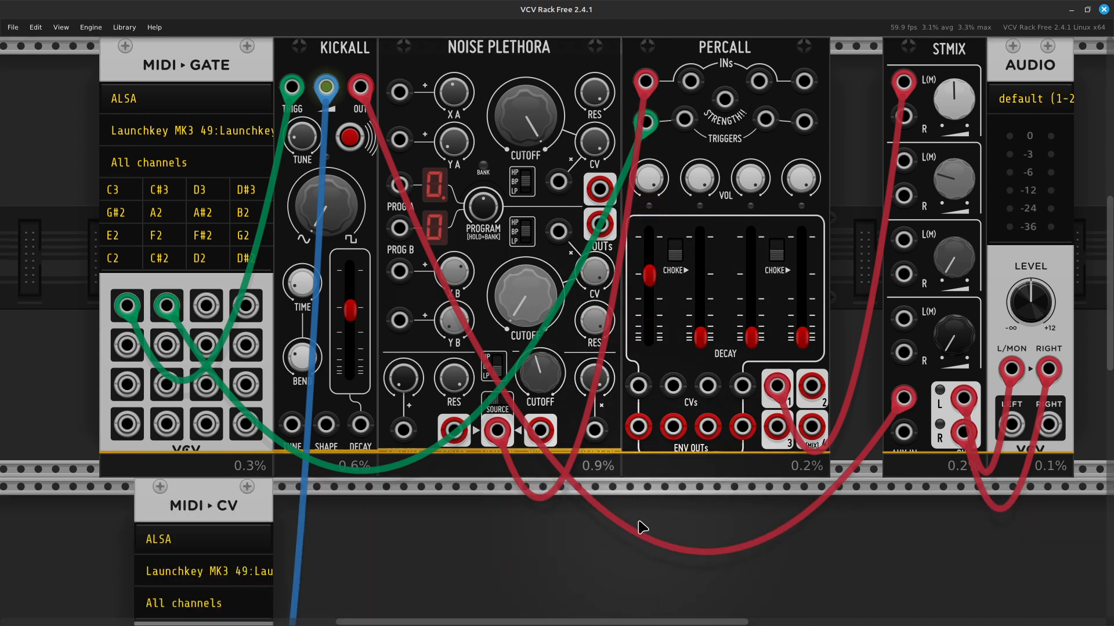
mouse_move(548, 376)
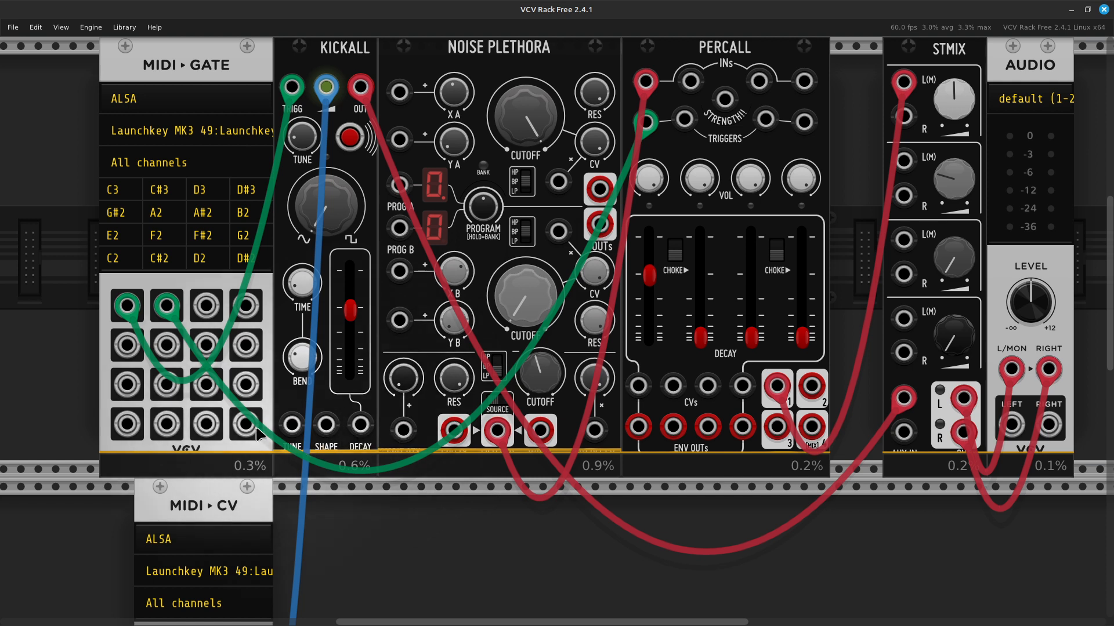
right_click(404, 434)
left_click(384, 424)
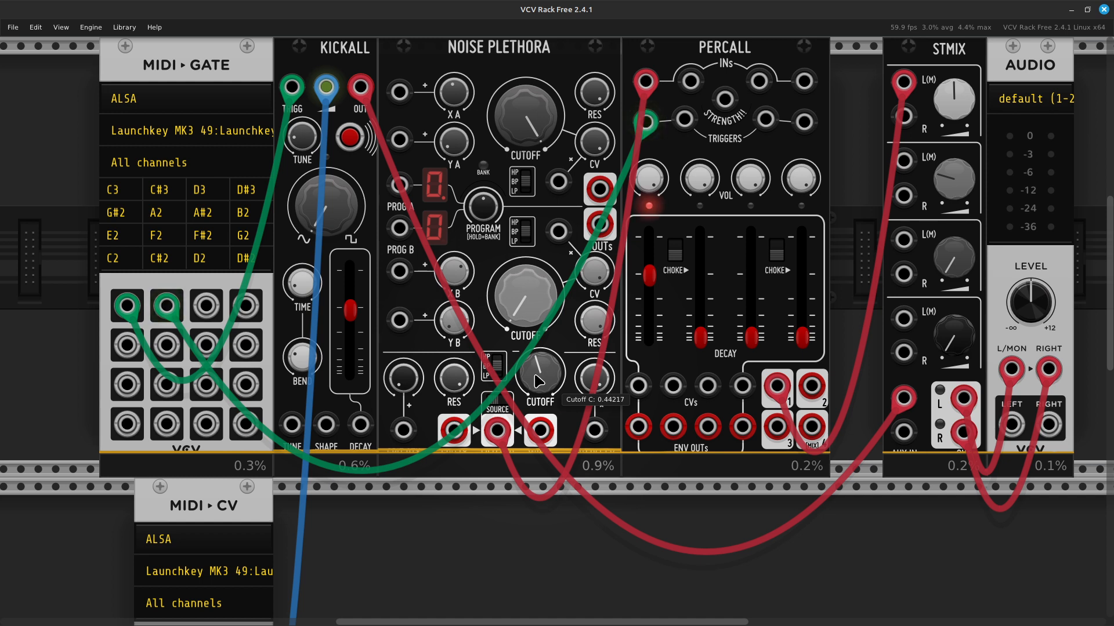
left_click_drag(540, 374, 539, 361)
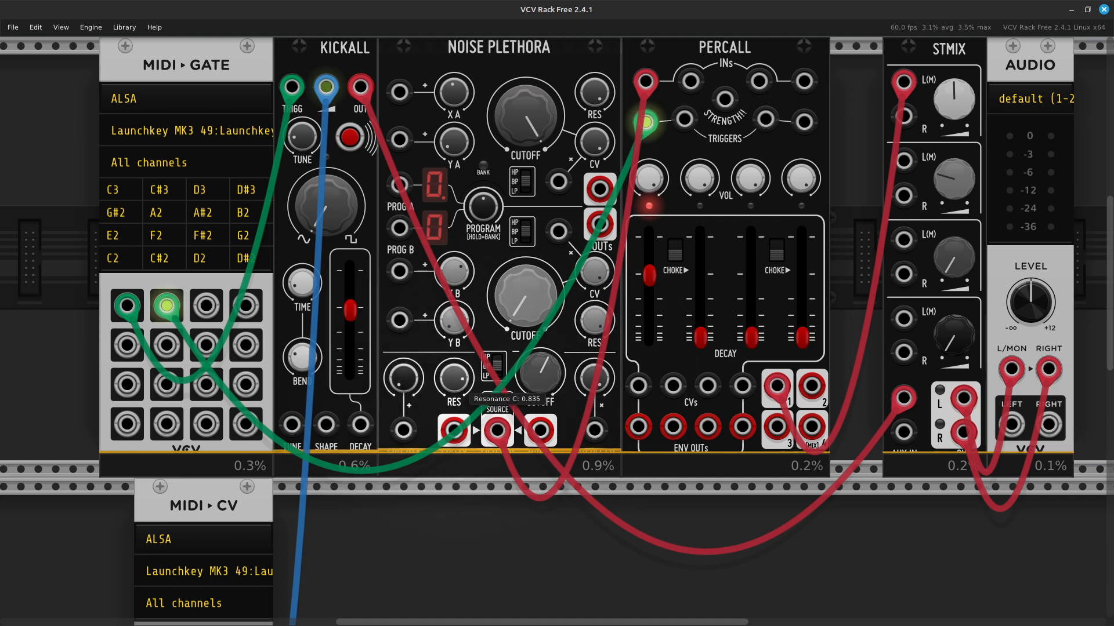
scroll(572, 399, "up", 2)
scroll(571, 399, "up", 3)
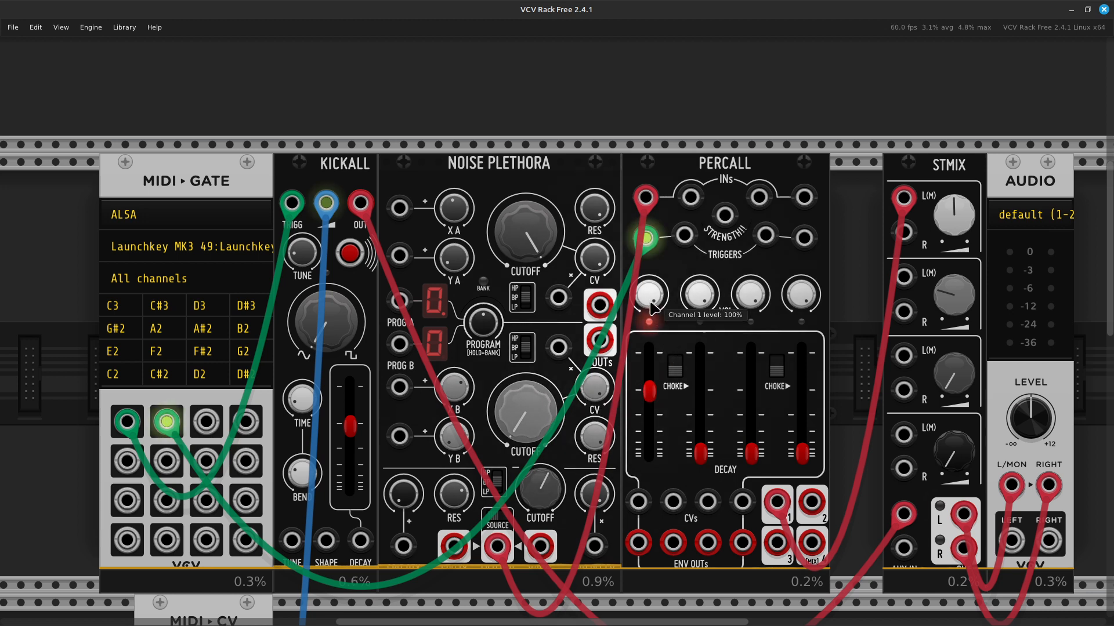
left_click_drag(648, 294, 649, 313)
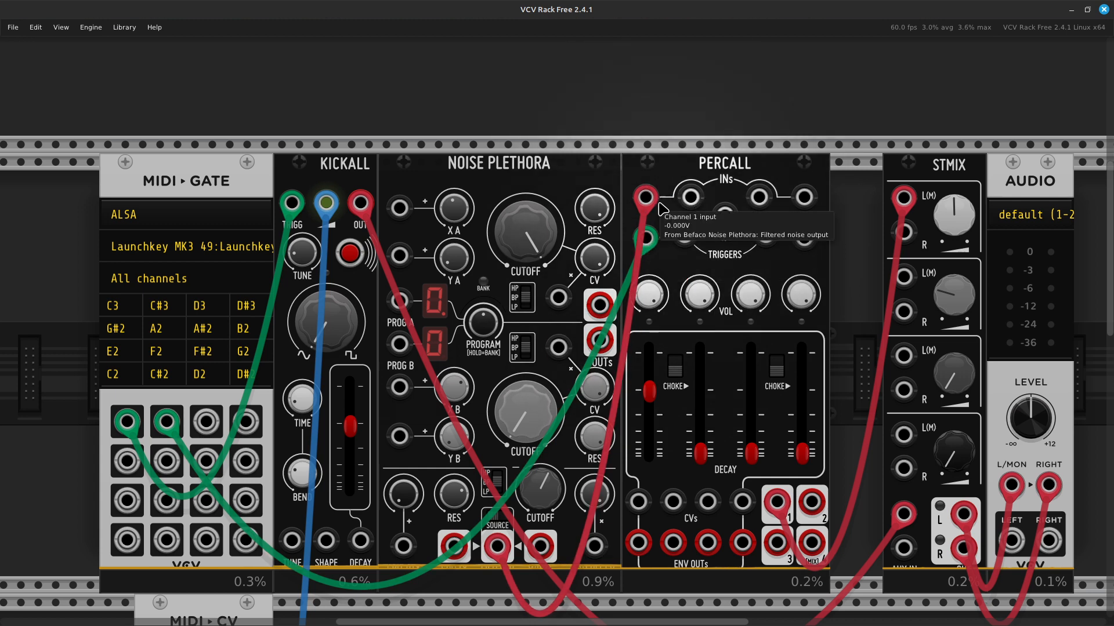
left_click_drag(645, 197, 964, 380)
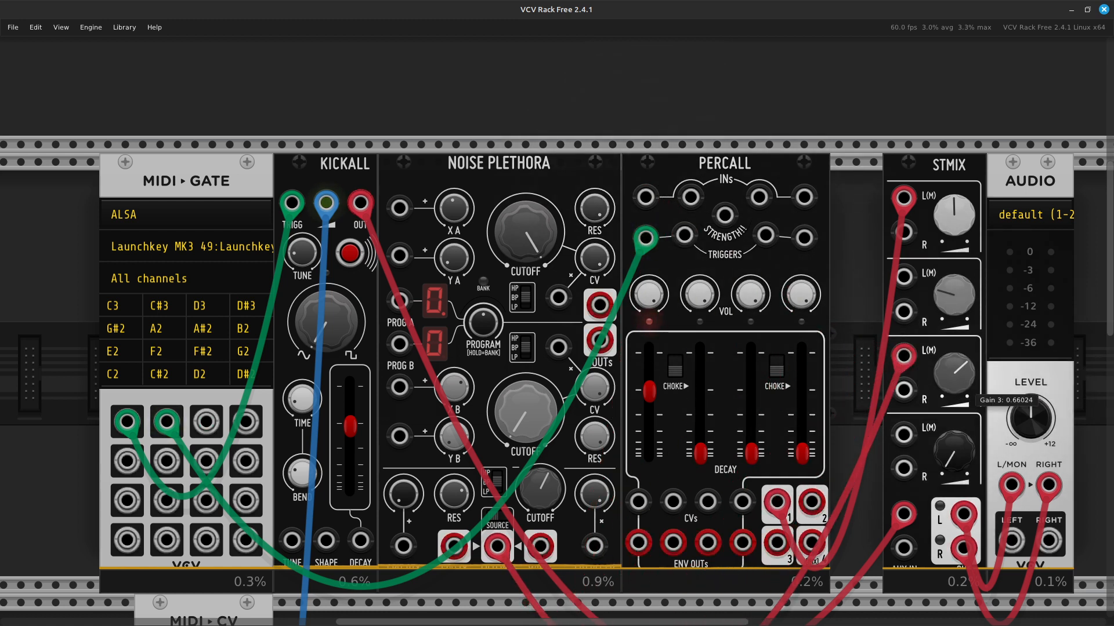
Step: Patch Noise Plethora's Grit Quantity CV input to MIDI-Gate's second gate output with a green cable
scroll(560, 484, "down", 4)
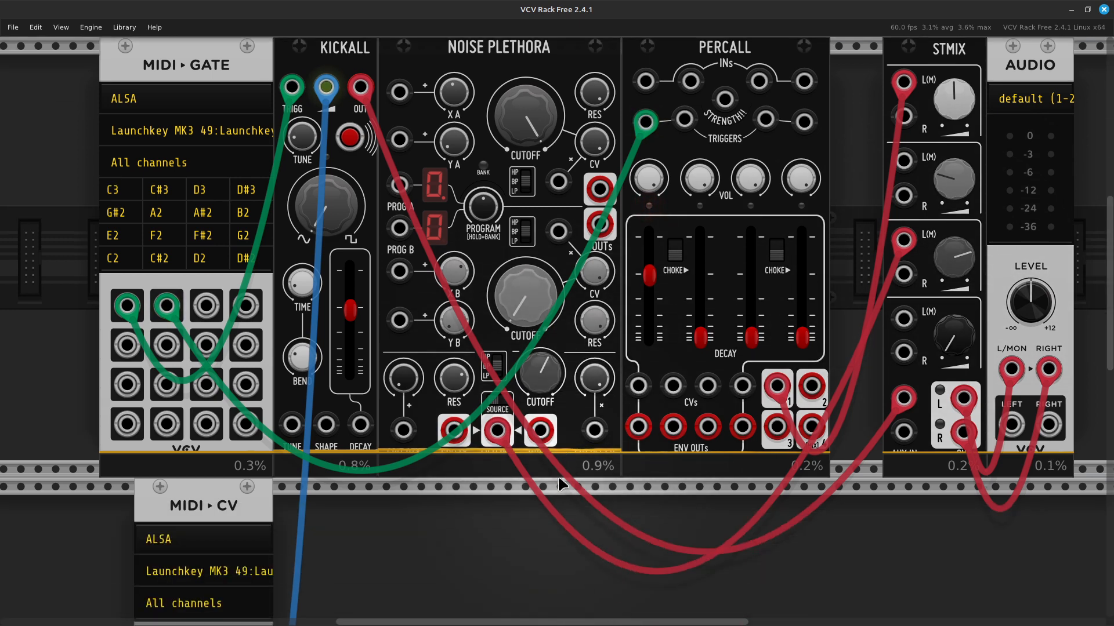
scroll(561, 484, "down", 2)
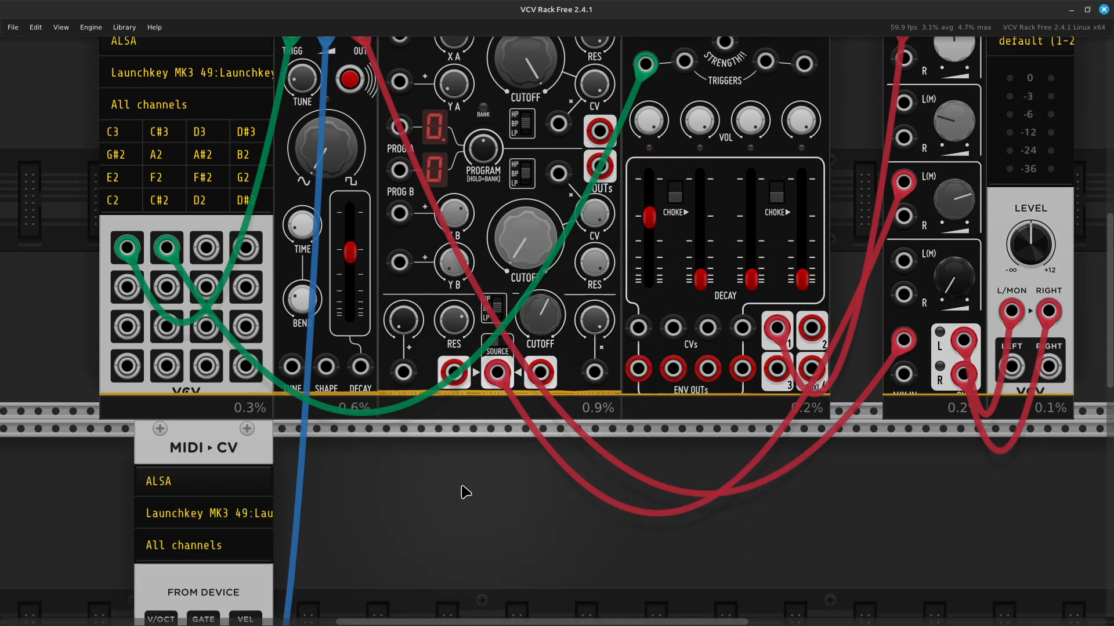
right_click(404, 381)
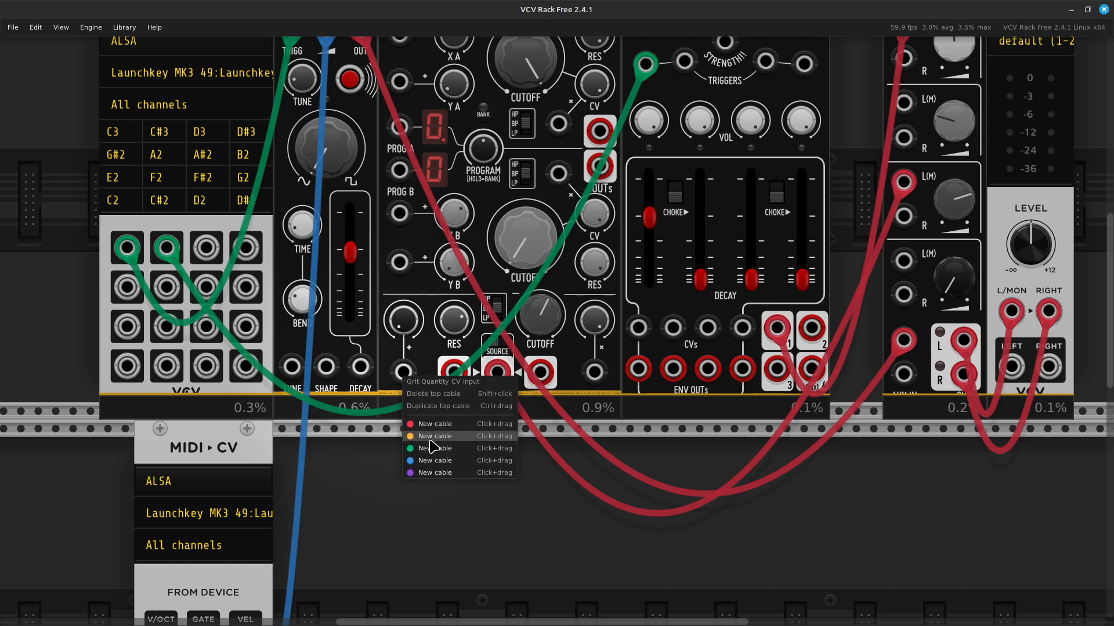
left_click_drag(430, 447, 387, 549)
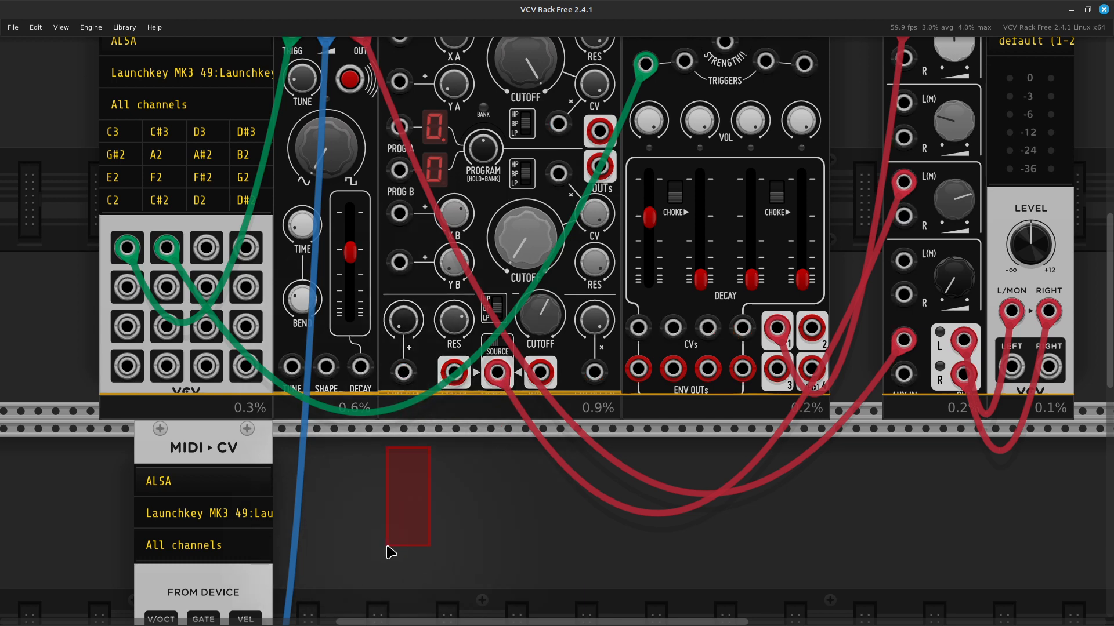
right_click(405, 374)
left_click_drag(430, 444, 177, 284)
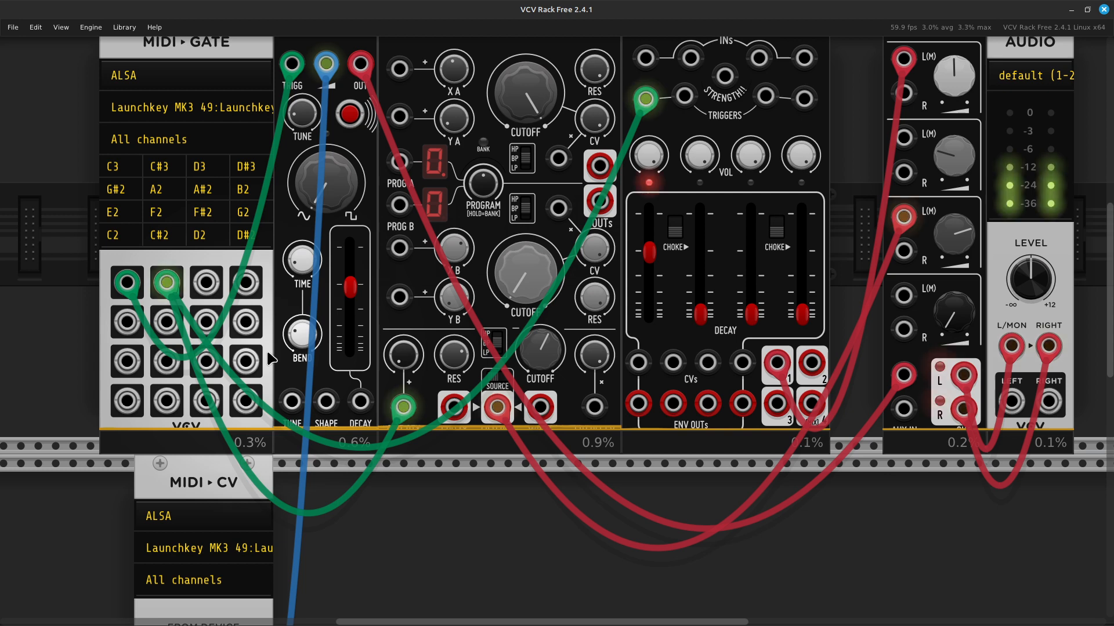
scroll(416, 596, "up", 3)
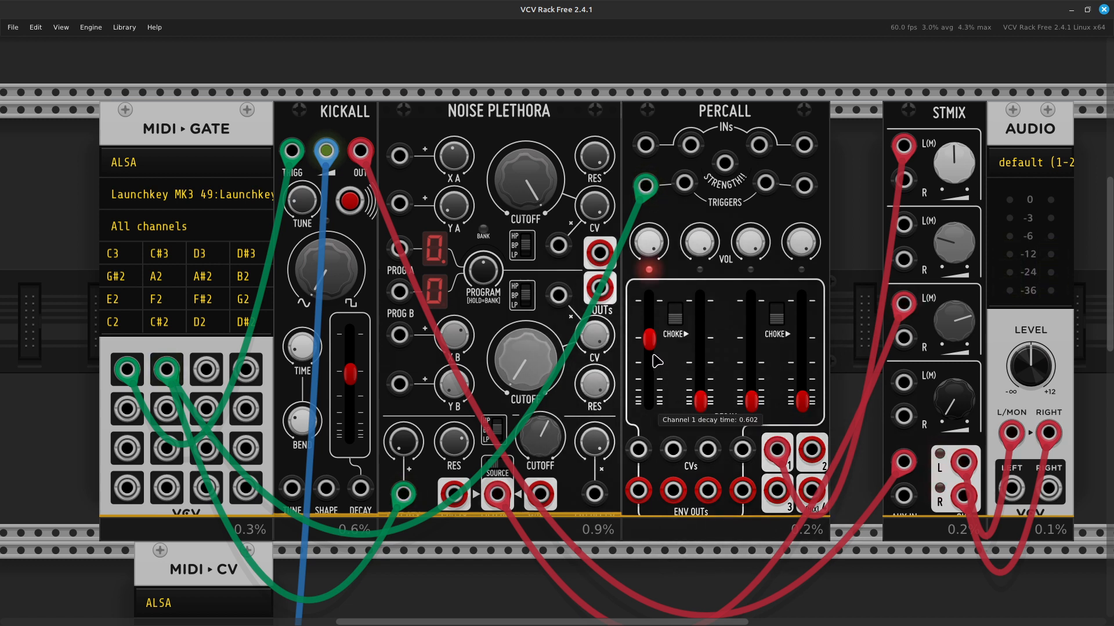
left_click_drag(661, 393, 661, 455)
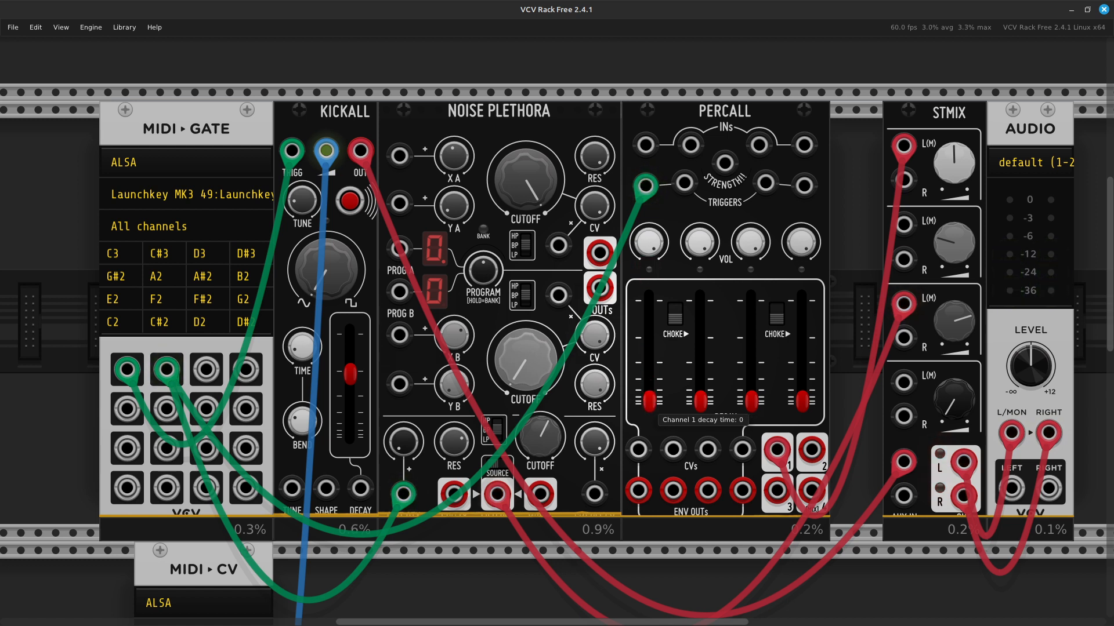
left_click_drag(650, 401, 650, 400)
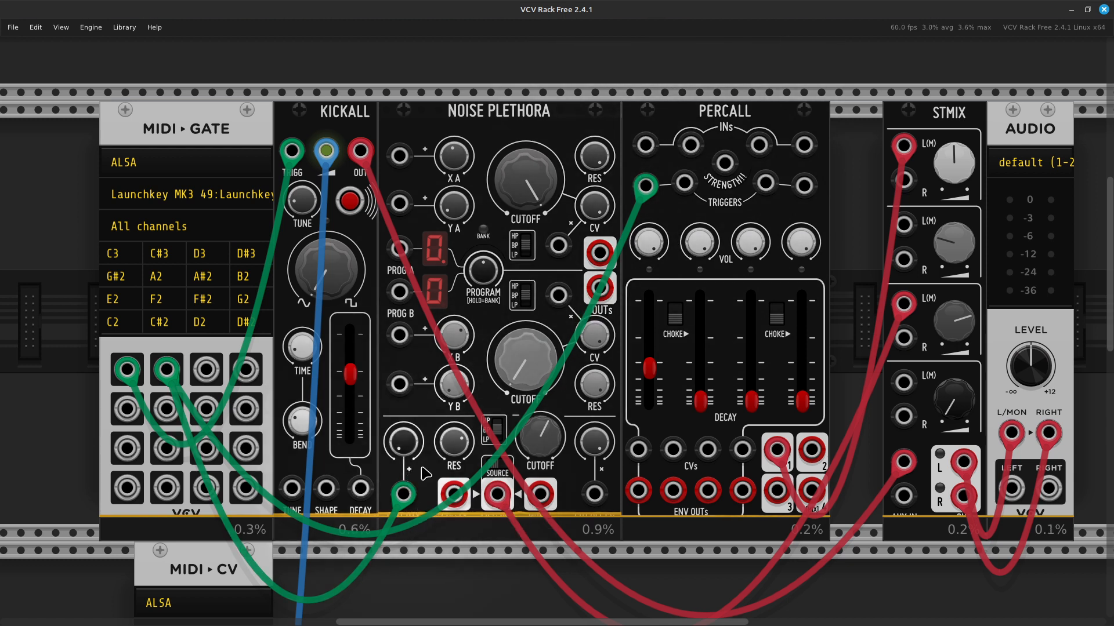
right_click(647, 147)
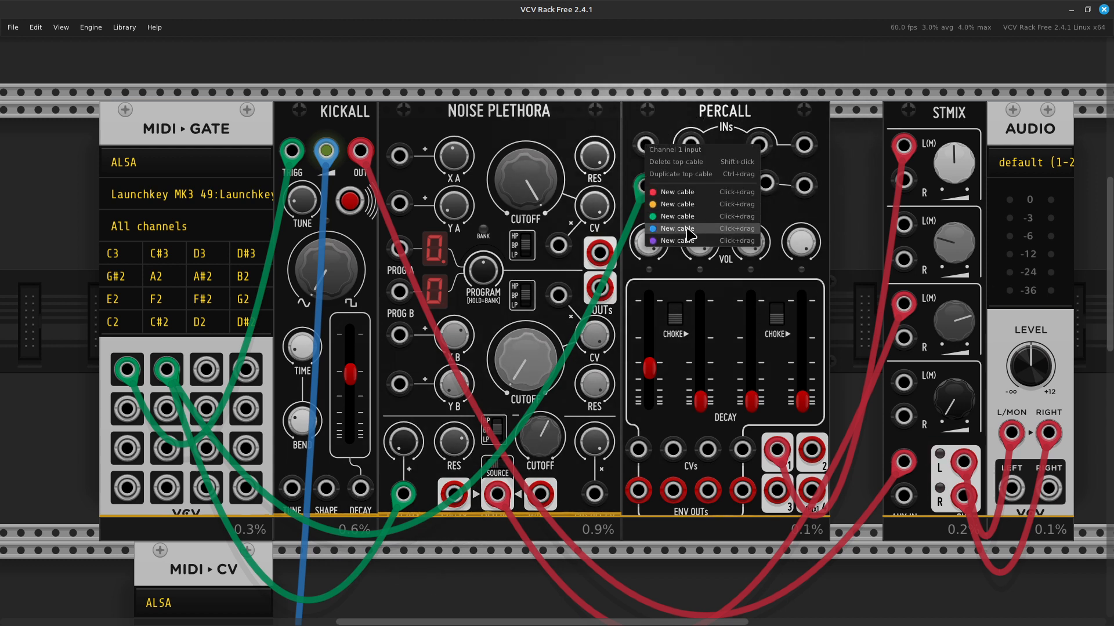
left_click_drag(696, 221, 166, 371)
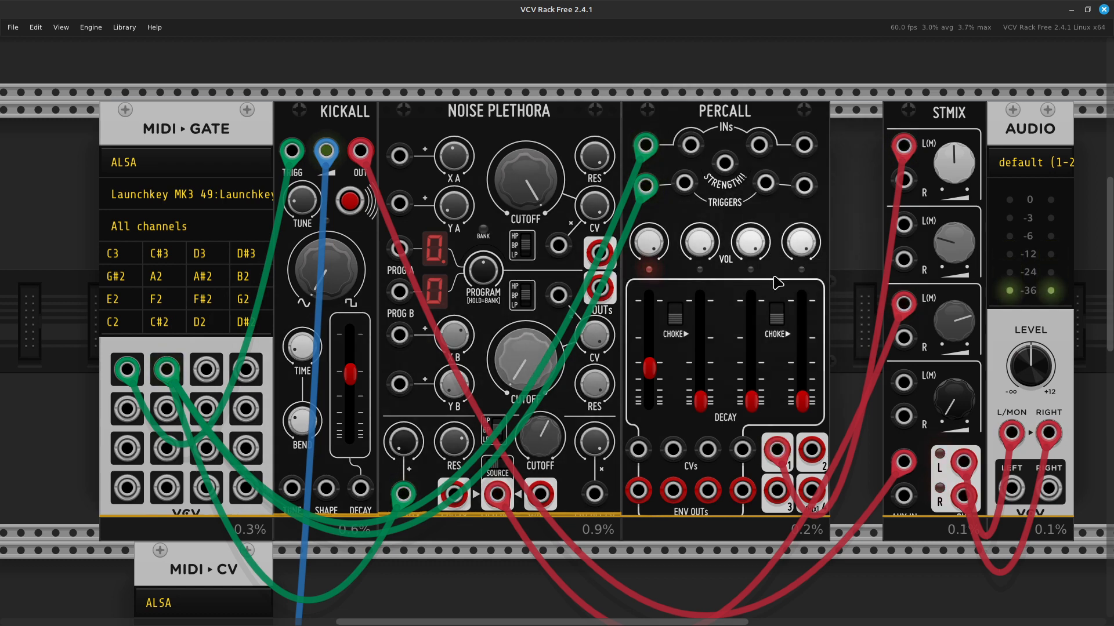
mouse_move(656, 374)
left_mouse_down()
mouse_move(650, 299)
mouse_move(649, 386)
left_mouse_up()
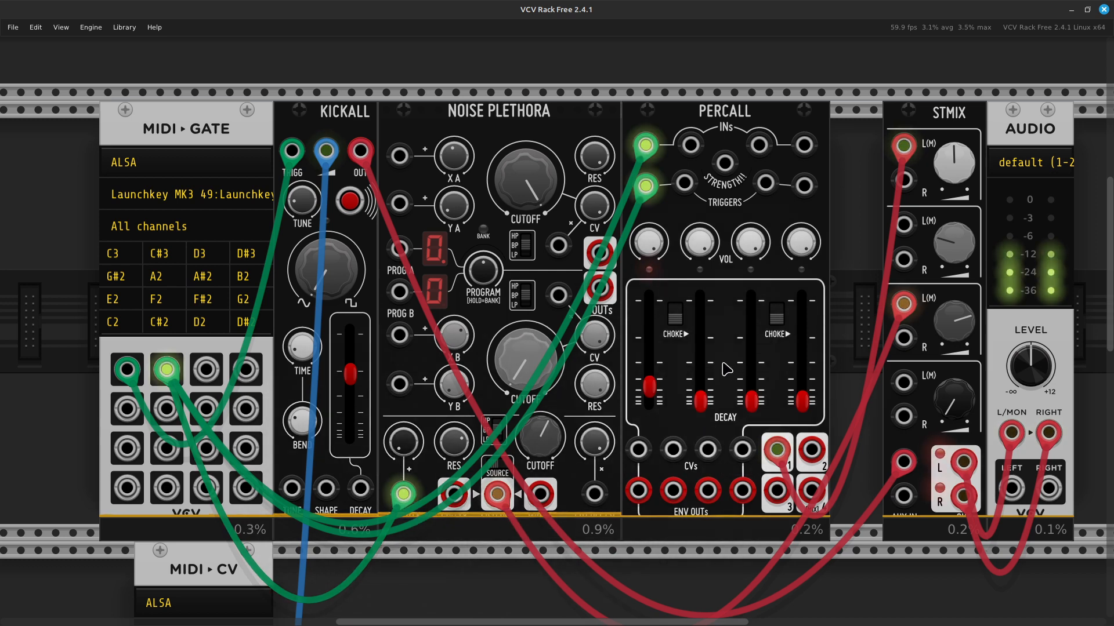
left_click_drag(649, 384, 649, 397)
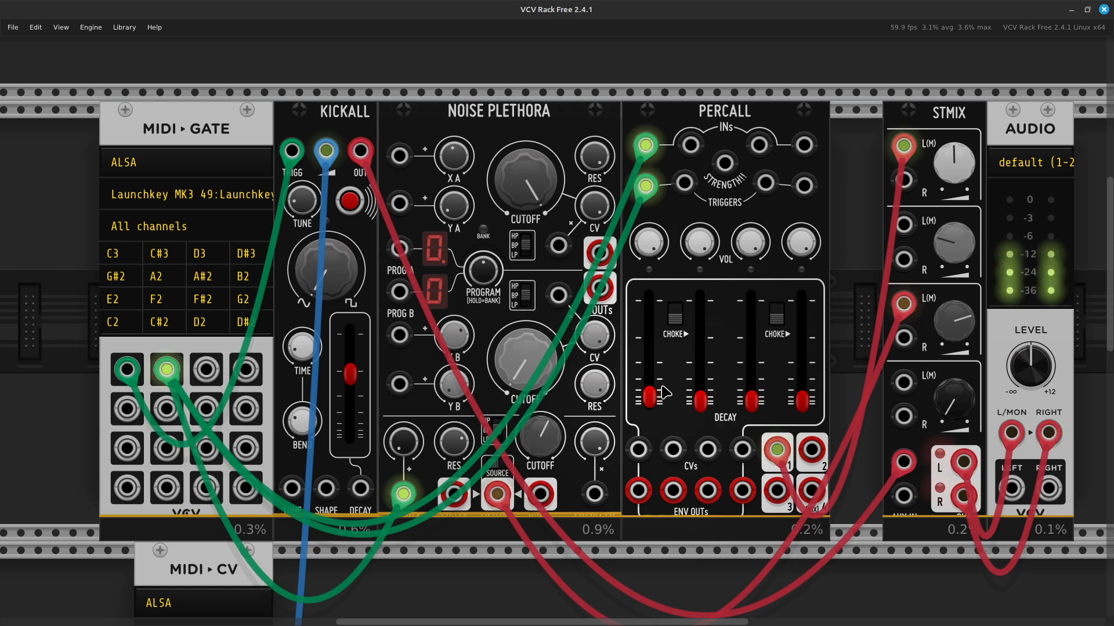
Step: Lower the cutoff of Noise Plethora's filter C to about the middle of its range
scroll(666, 393, "down", 3)
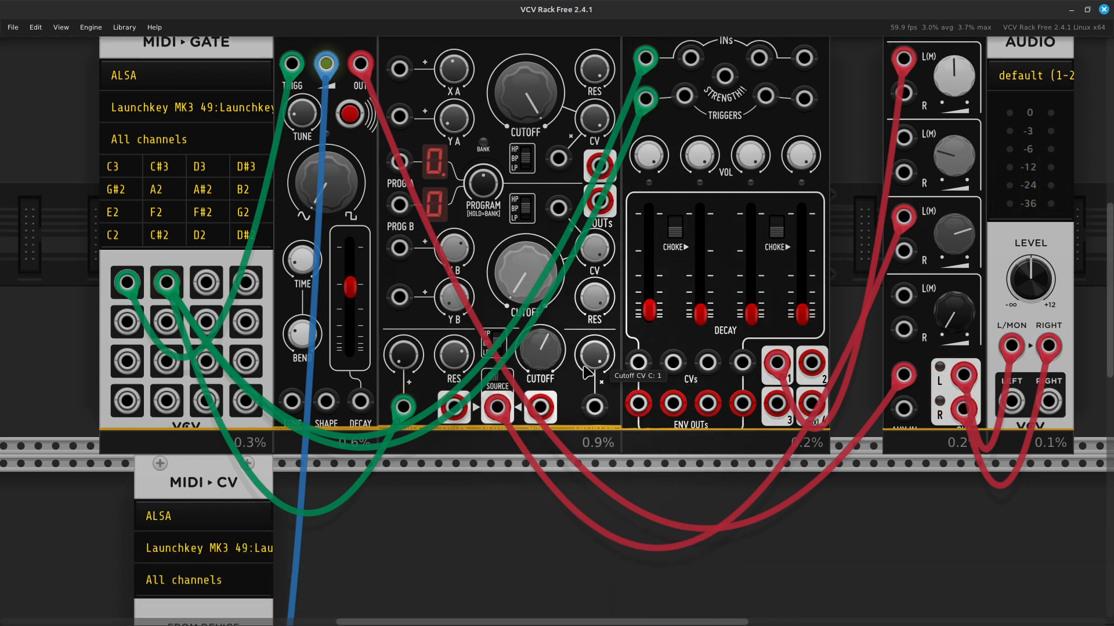
left_click_drag(540, 349, 539, 352)
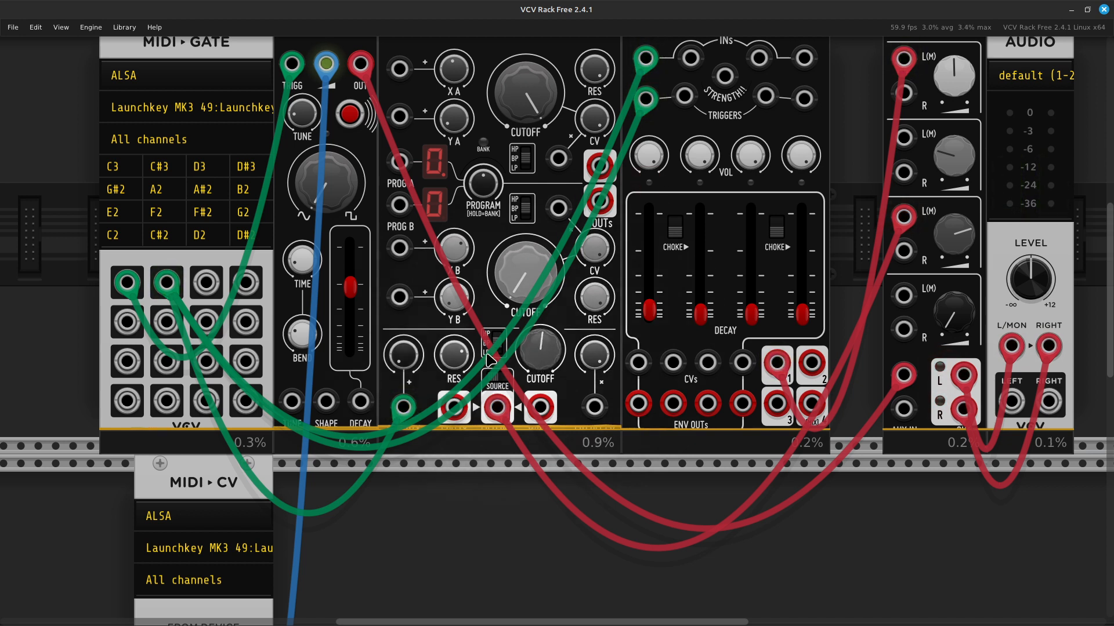
left_click_drag(455, 361, 403, 339)
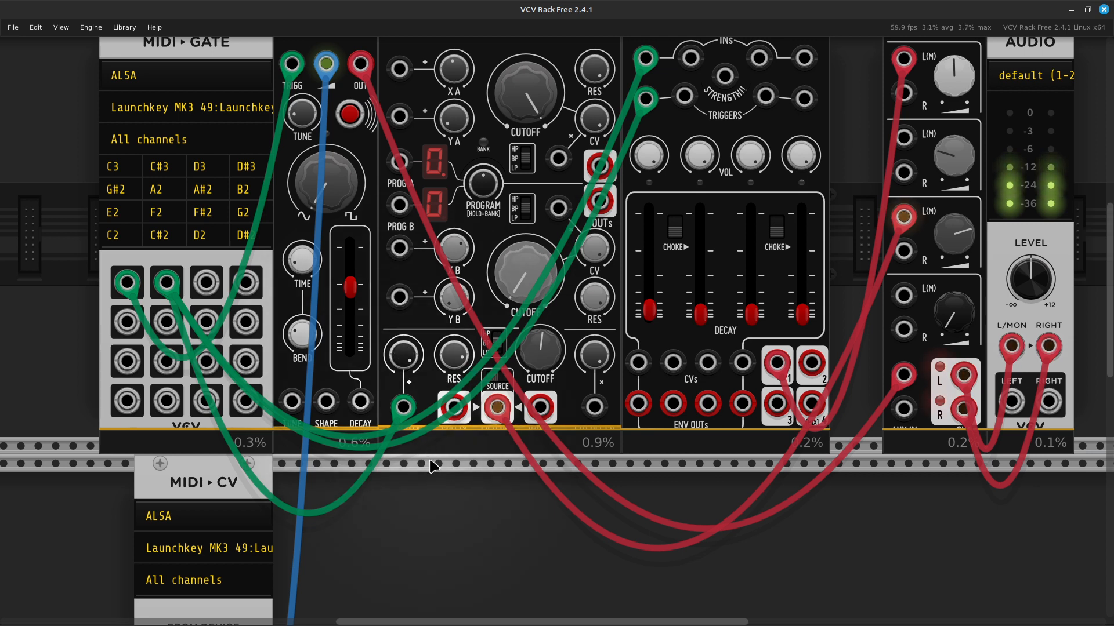
left_click_drag(406, 413, 439, 547)
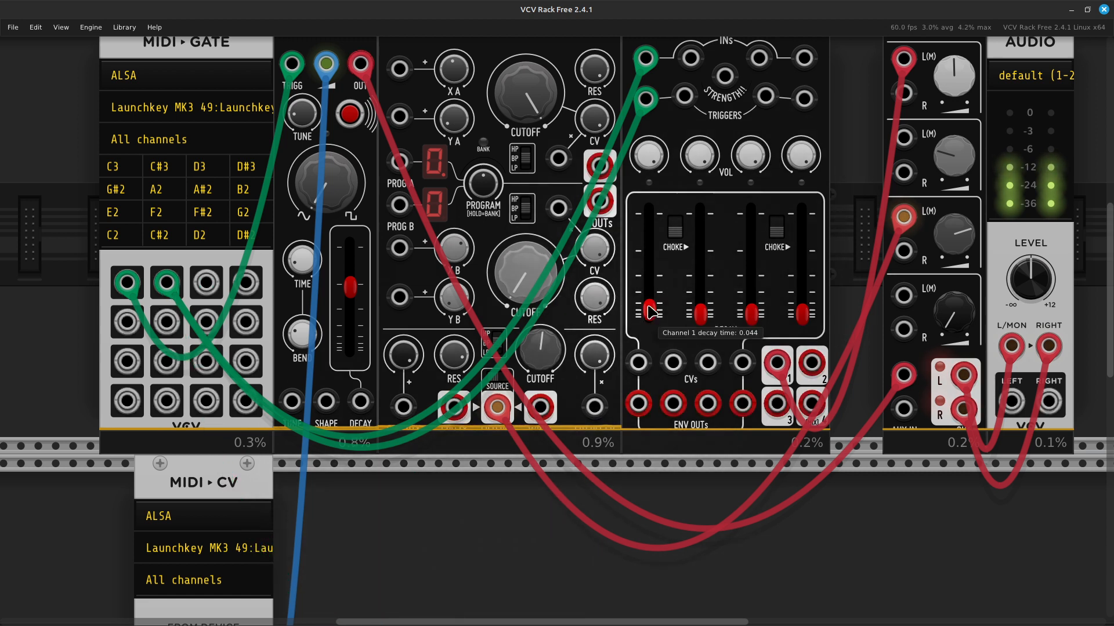
mouse_move(656, 322)
left_click_drag(650, 323, 649, 254)
scroll(653, 323, "up", 3)
scroll(653, 323, "up", 1)
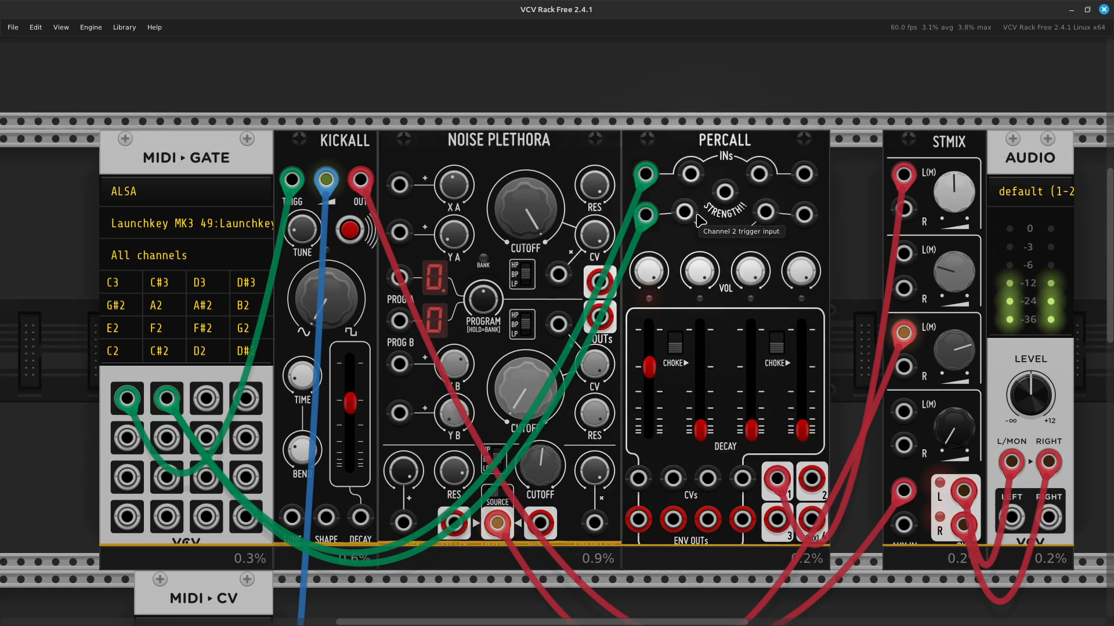
left_click_drag(644, 183, 531, 517)
scroll(531, 518, "up", 4)
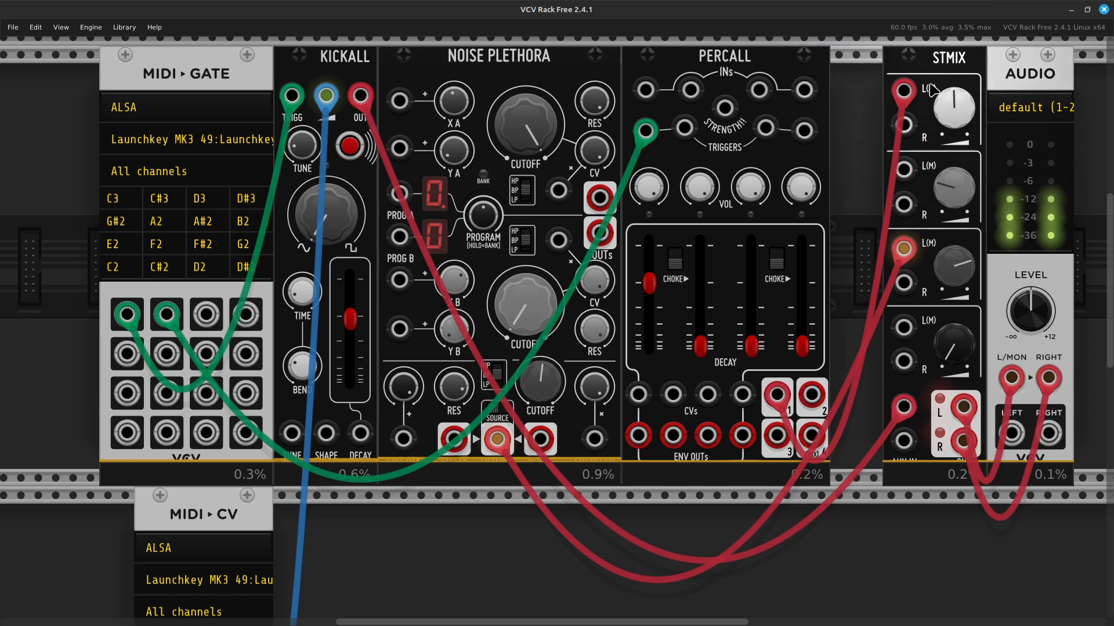
mouse_move(907, 102)
left_mouse_down()
mouse_move(852, 278)
mouse_move(720, 475)
mouse_move(634, 515)
mouse_move(809, 598)
mouse_move(830, 595)
mouse_move(835, 417)
mouse_move(870, 110)
mouse_move(903, 90)
left_mouse_up()
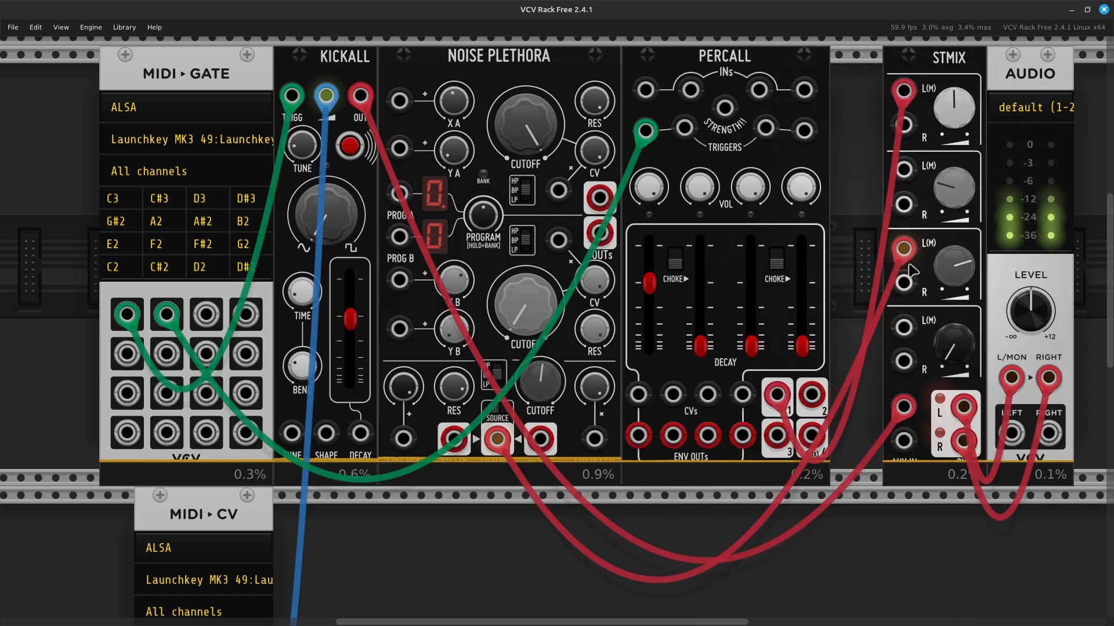
left_click_drag(907, 255, 645, 90)
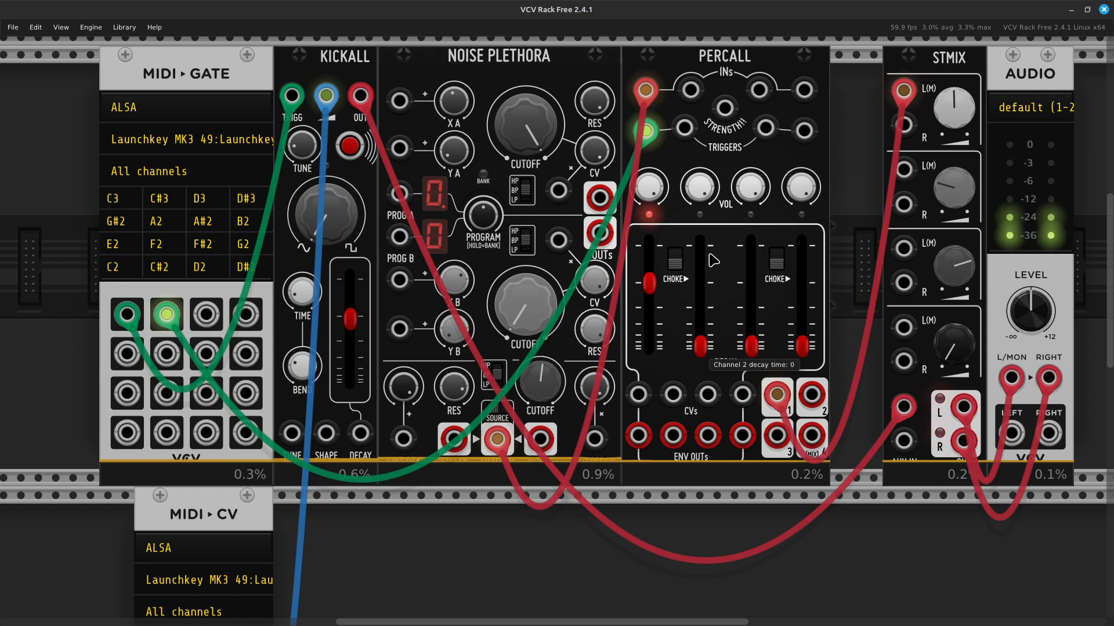
scroll(728, 380, "up", 2)
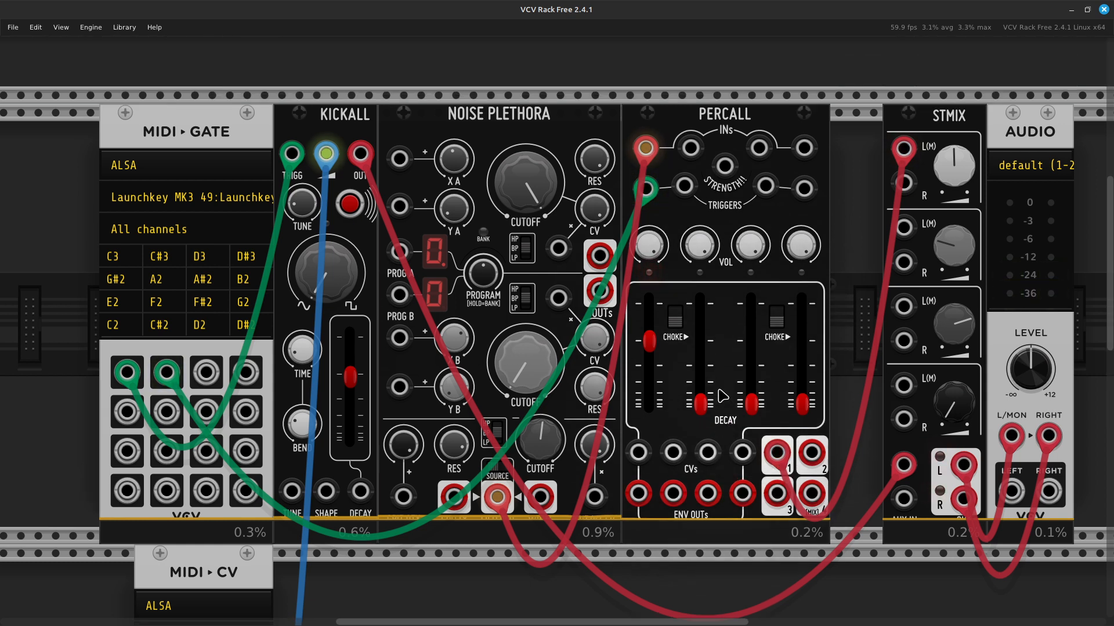
mouse_move(648, 366)
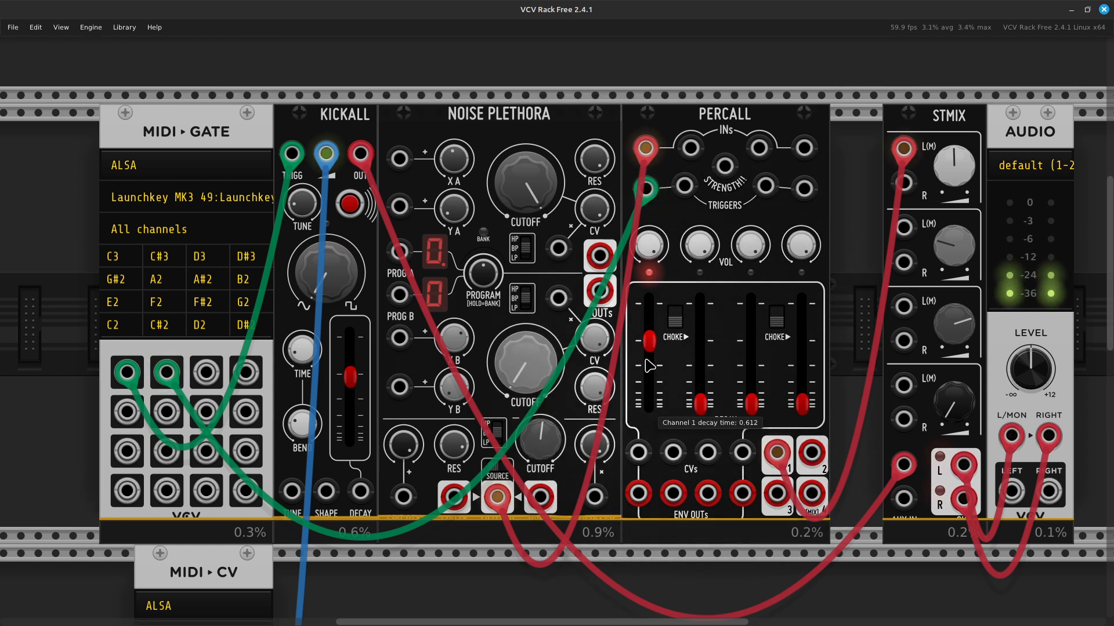
left_click_drag(649, 353, 649, 369)
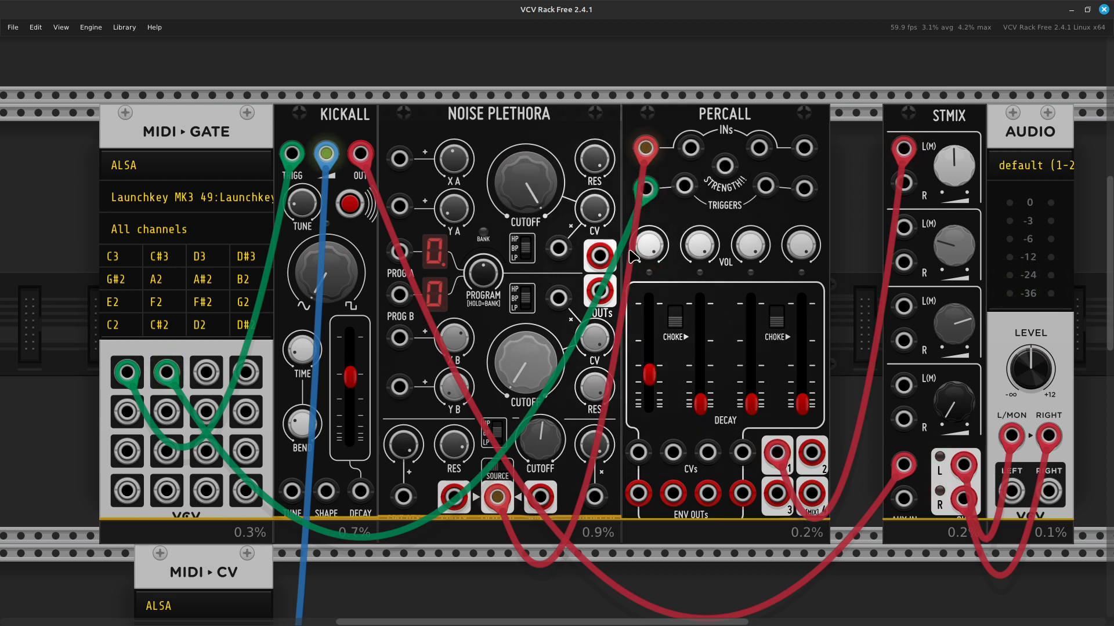
mouse_move(651, 248)
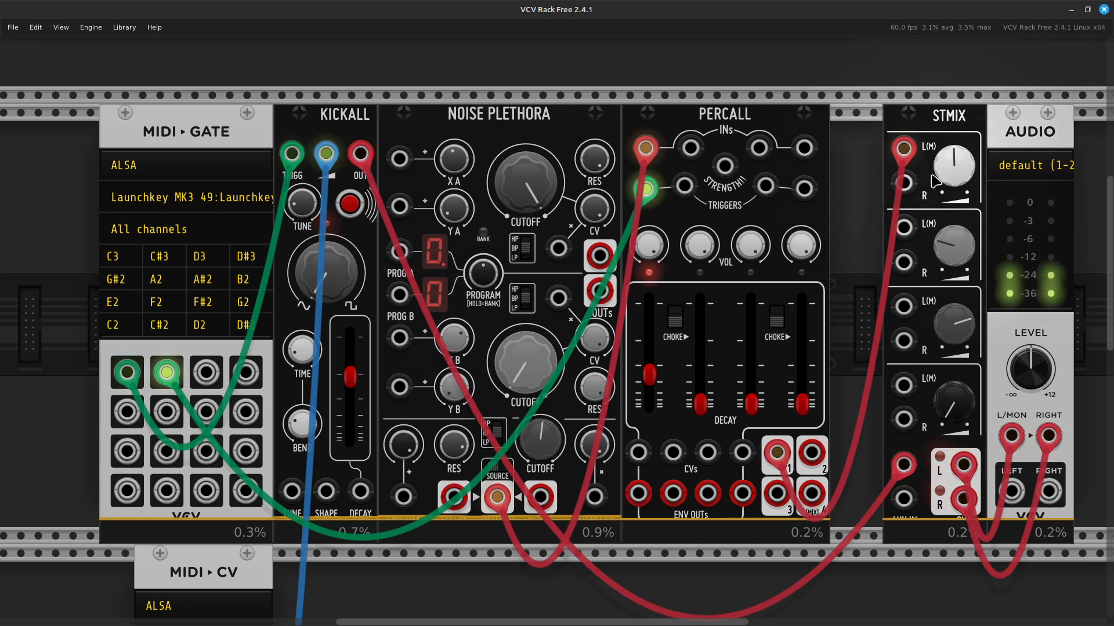
left_click_drag(954, 168, 954, 138)
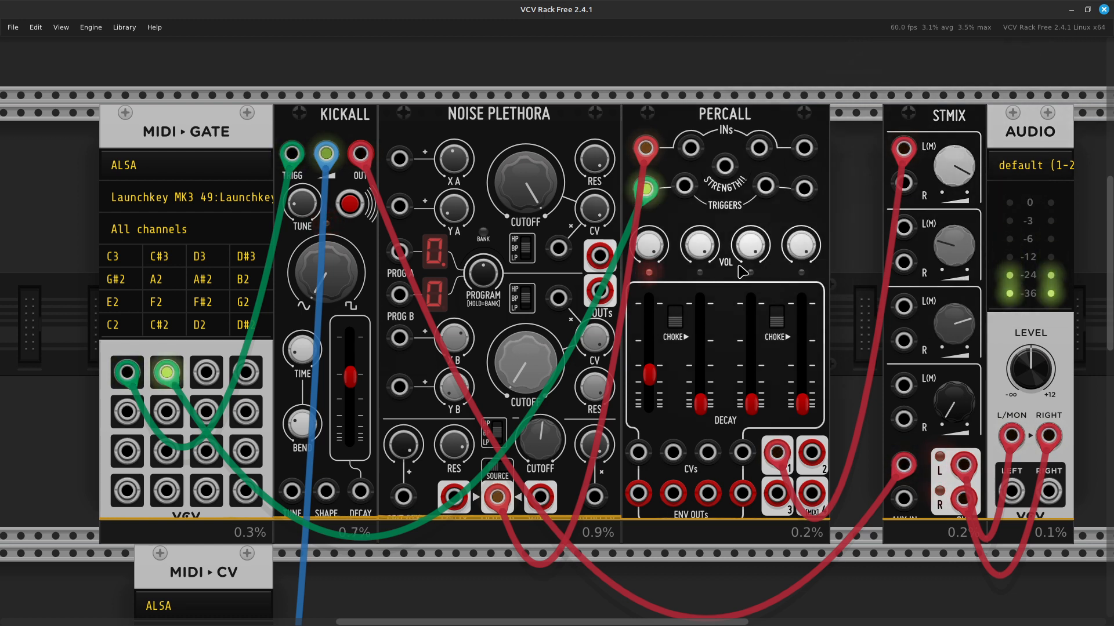
Step: Fine-tune the cutoff of Noise Plethora's filter C to about 0.47
scroll(596, 348, "down", 3)
scroll(595, 348, "up", 1)
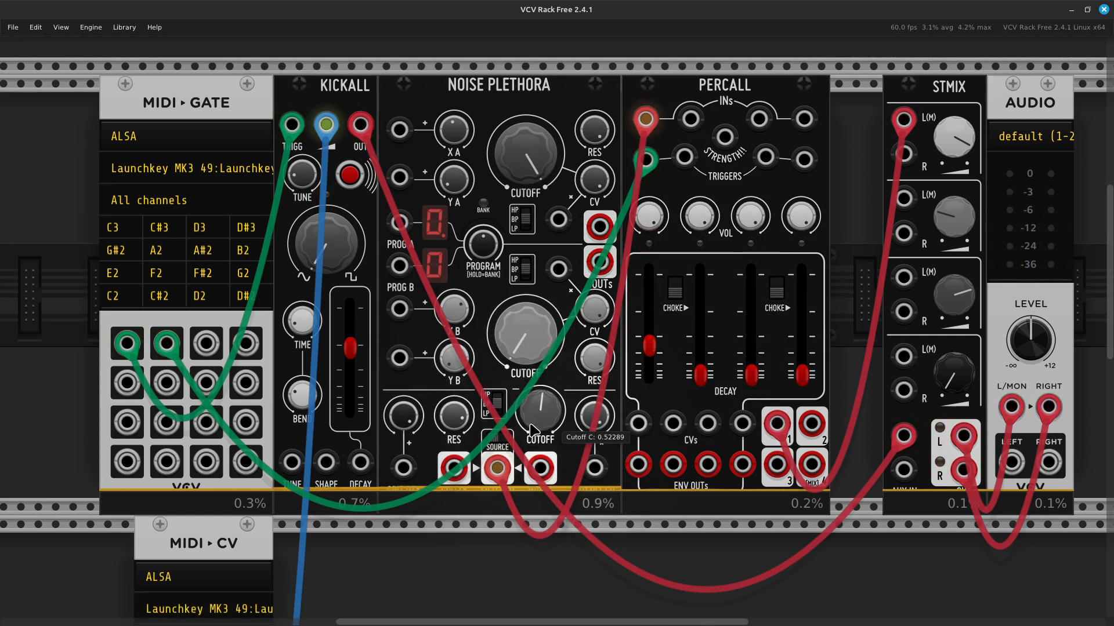
left_click_drag(595, 416, 594, 421)
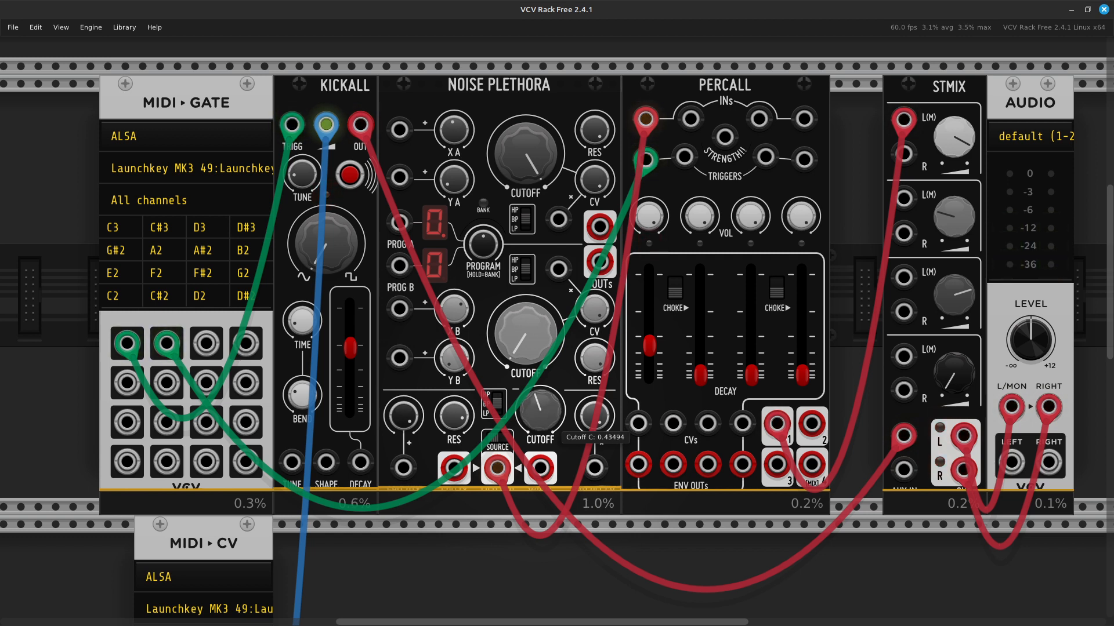
left_click_drag(595, 421, 595, 424)
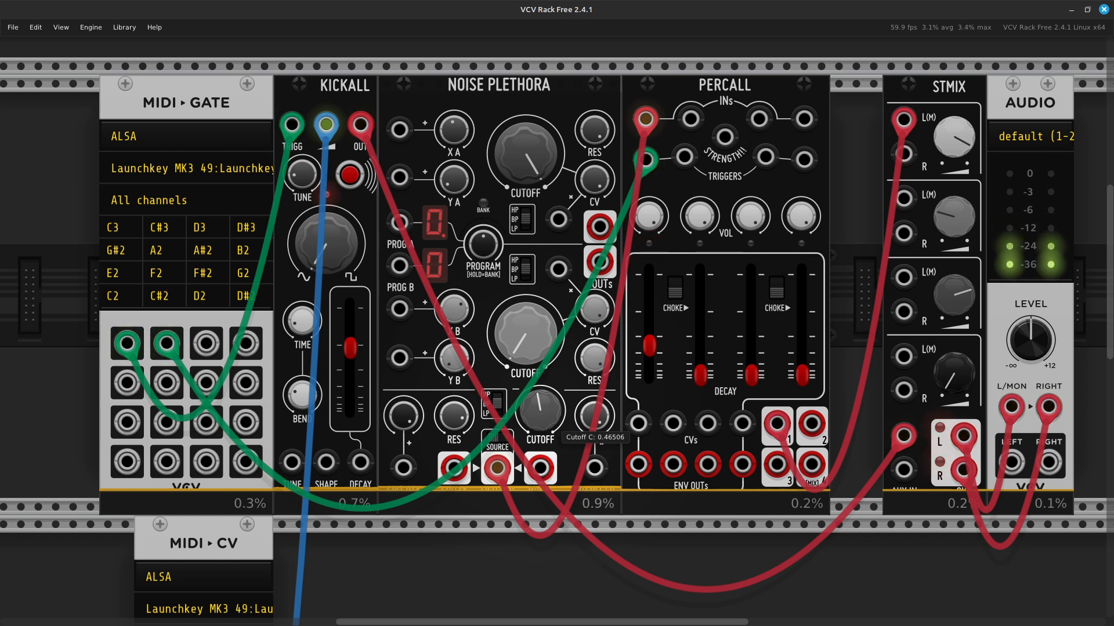
left_click_drag(540, 410, 540, 408)
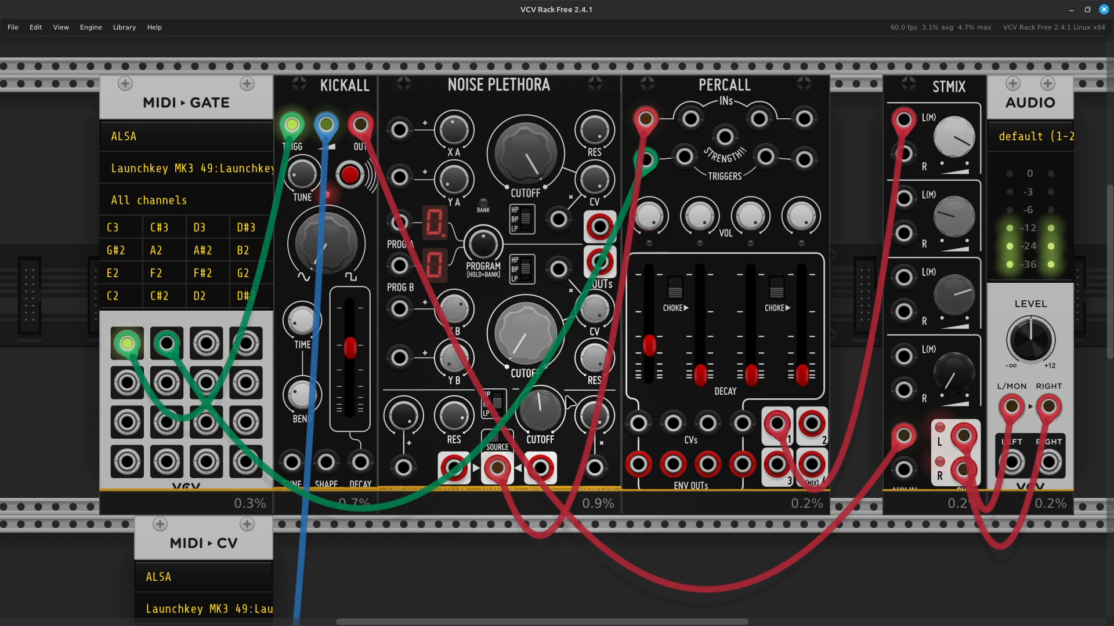
mouse_move(404, 427)
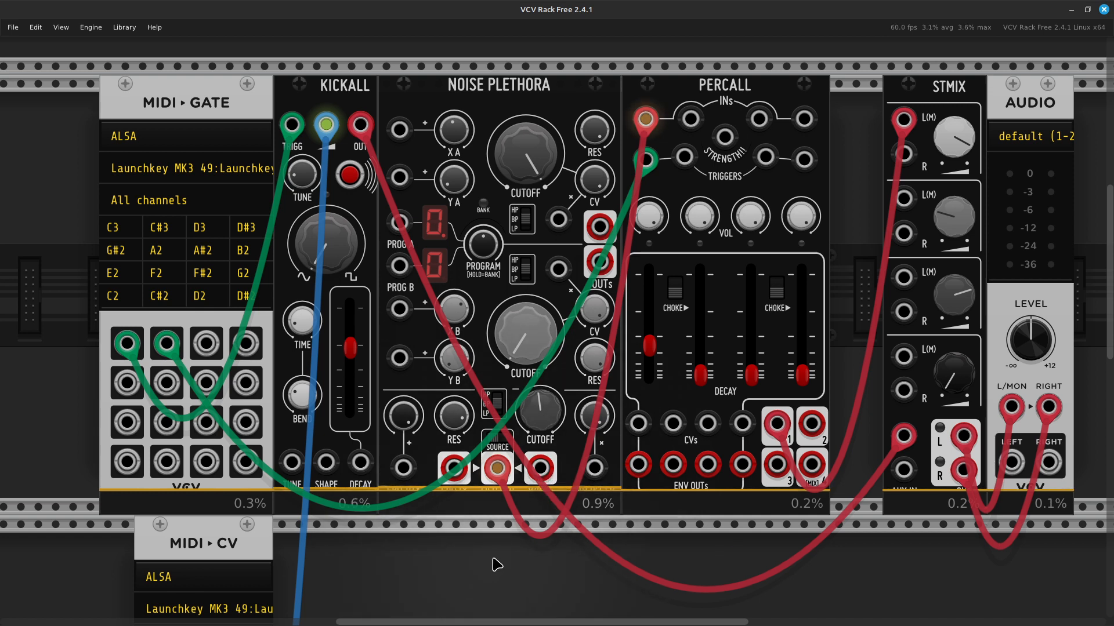
right_click(546, 475)
left_click_drag(577, 508, 689, 123)
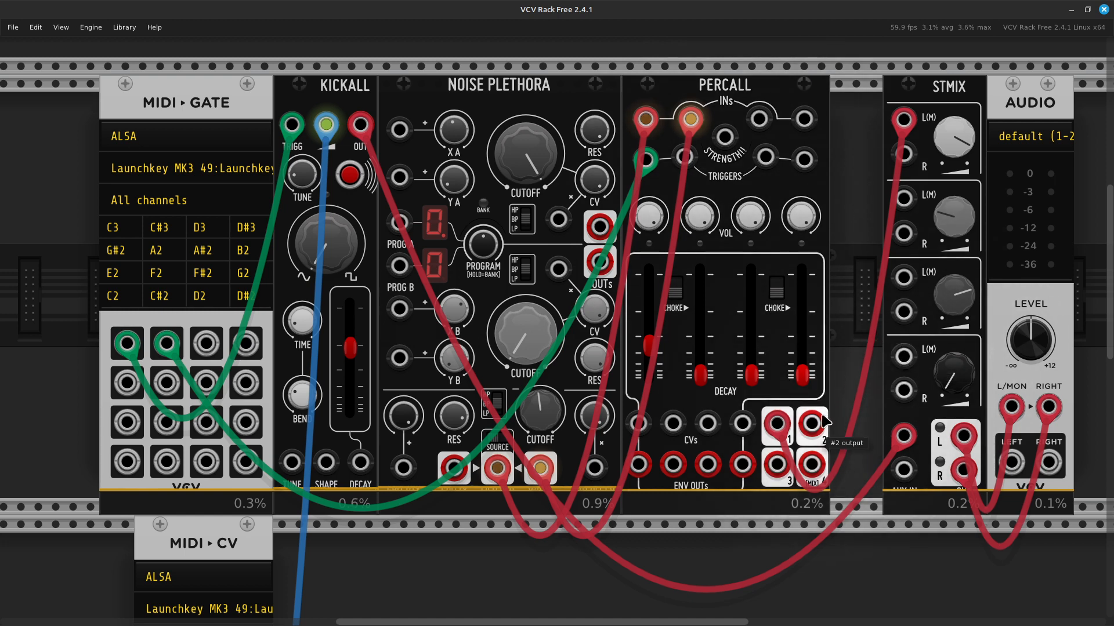
right_click(814, 430)
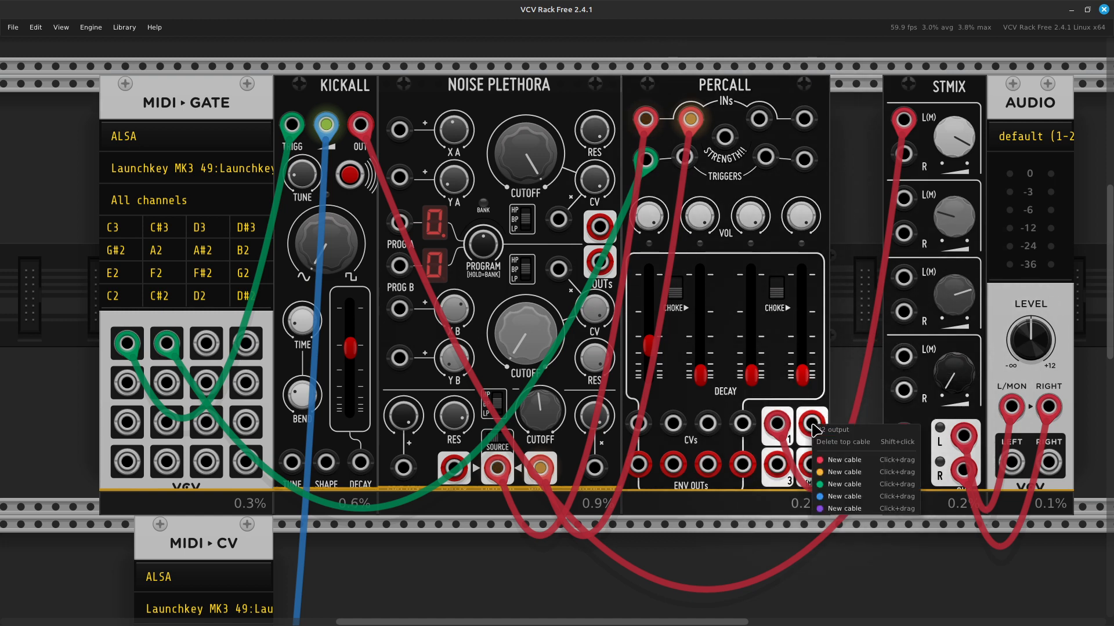
left_click_drag(837, 464, 904, 198)
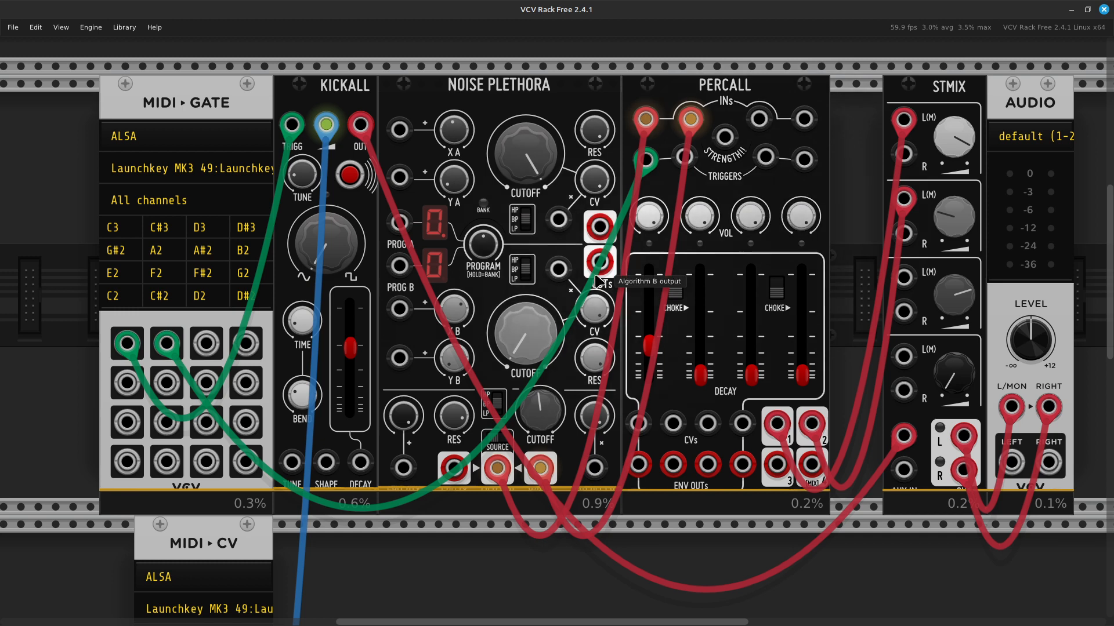
scroll(579, 316, "down", 3)
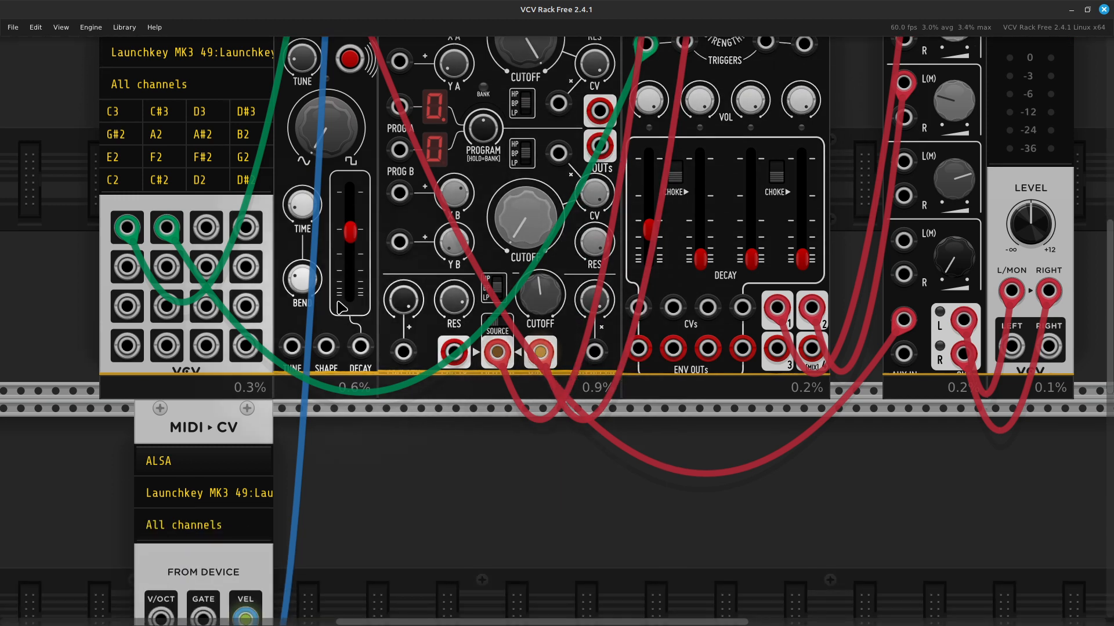
right_click(207, 231)
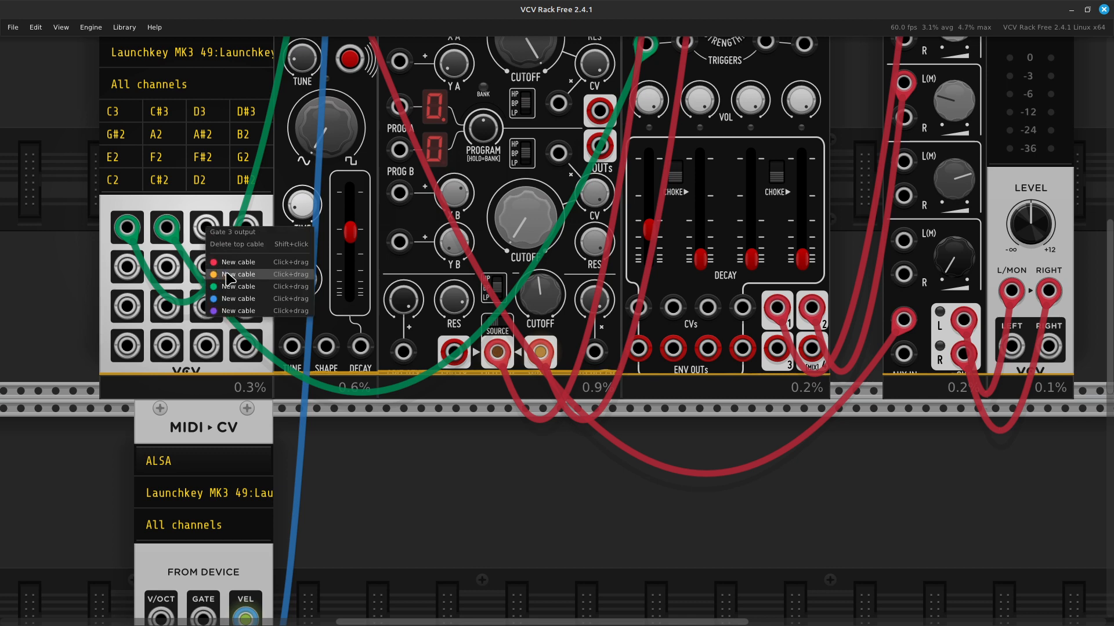
left_click(234, 366)
left_click_drag(236, 368, 365, 332)
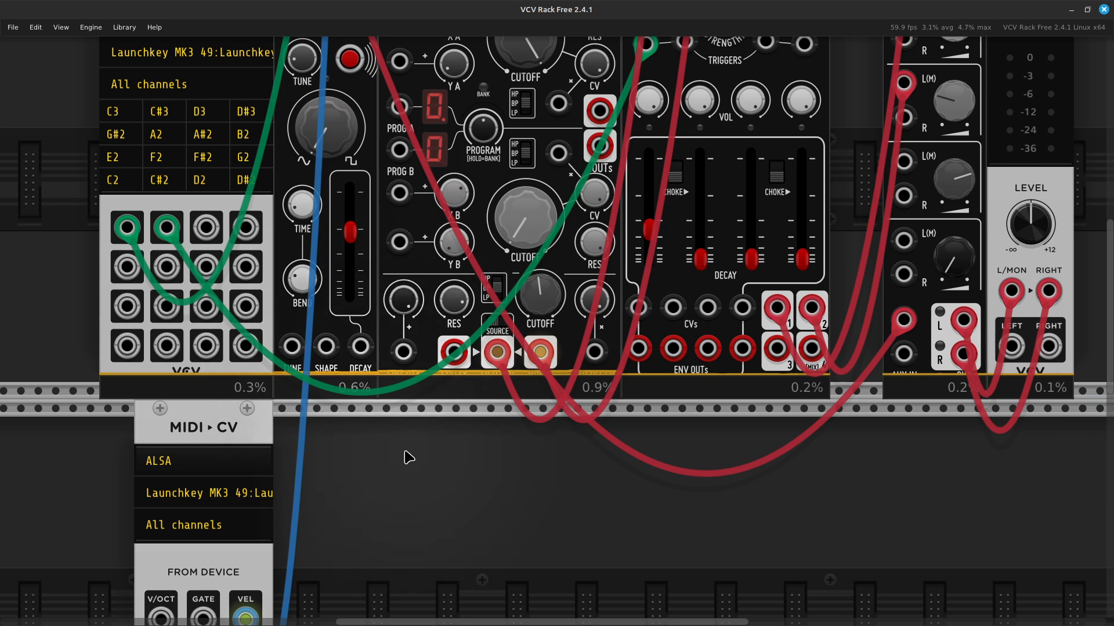
right_click(208, 233)
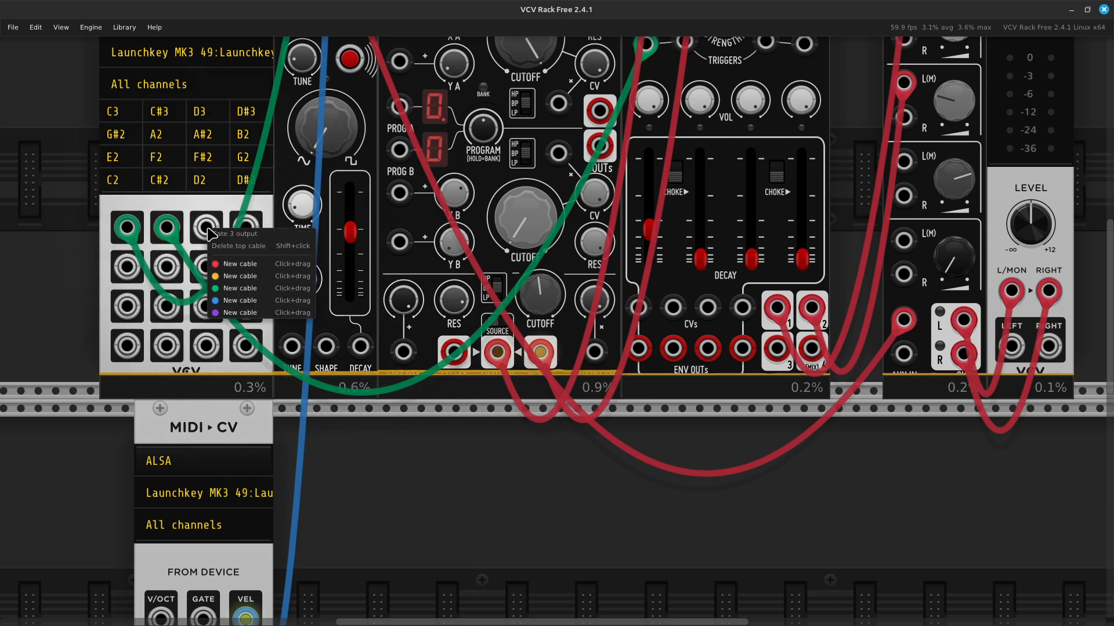
left_click_drag(240, 288, 759, 238)
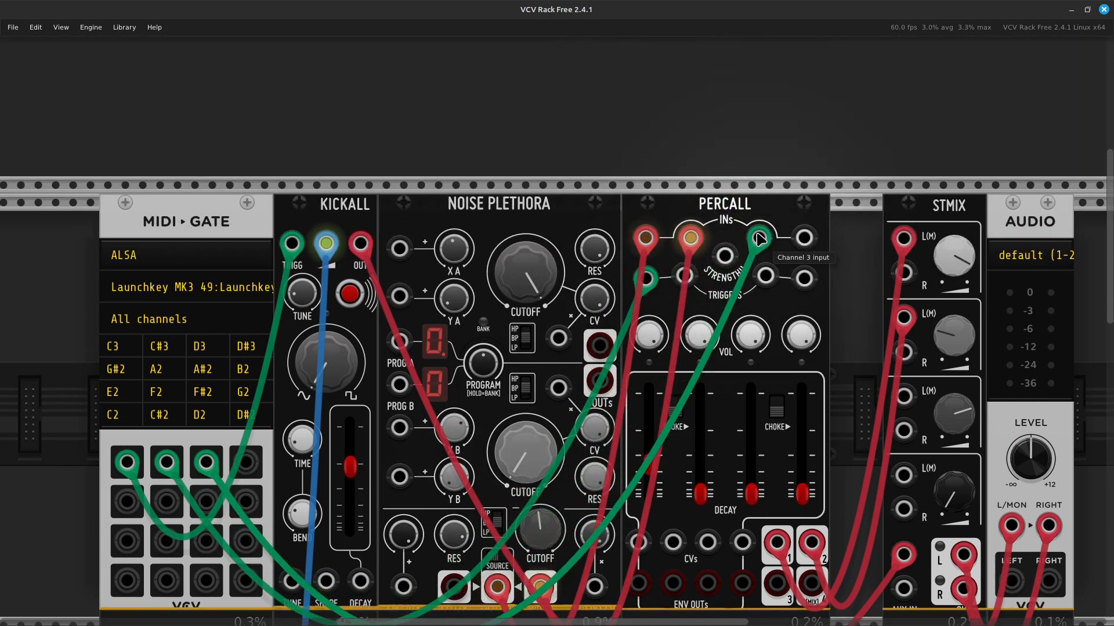
left_click_drag(759, 238, 687, 280)
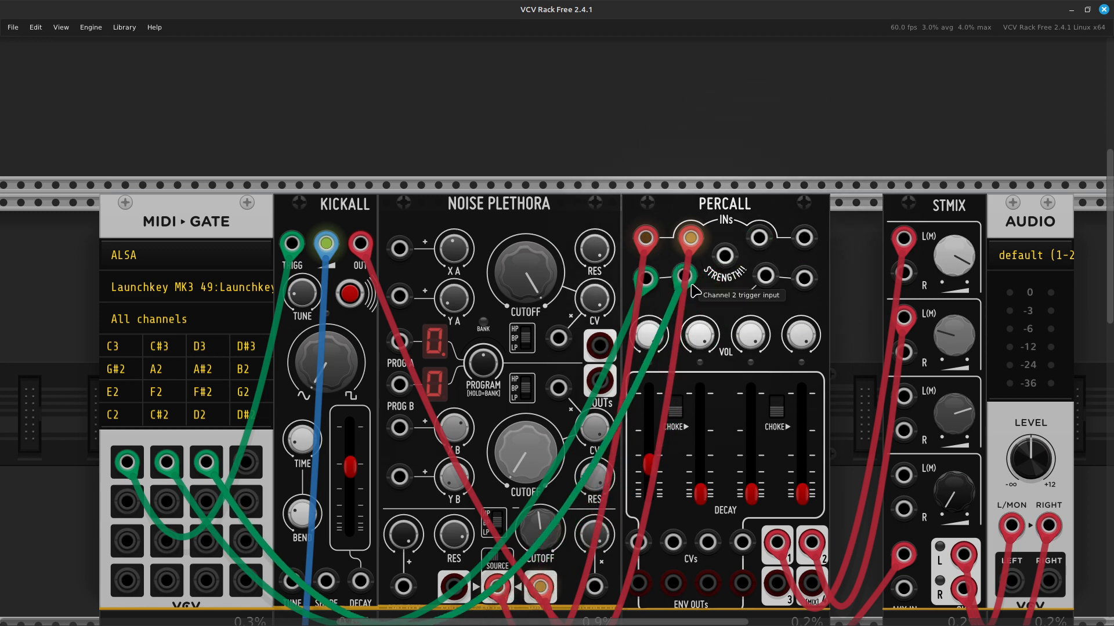
scroll(726, 464, "down", 3)
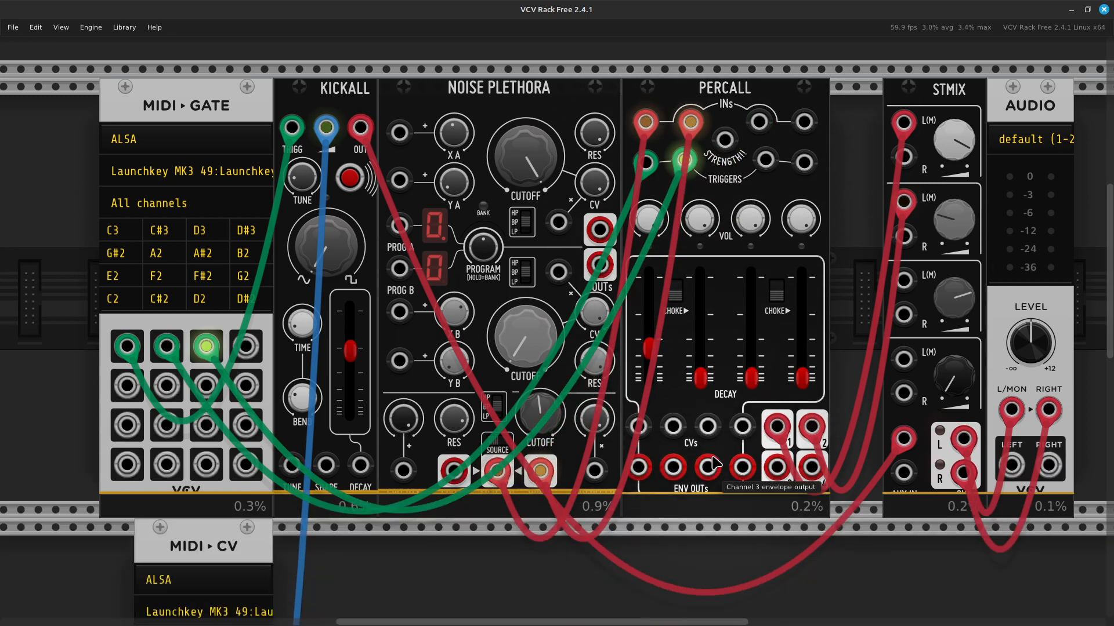
left_click_drag(710, 370, 700, 348)
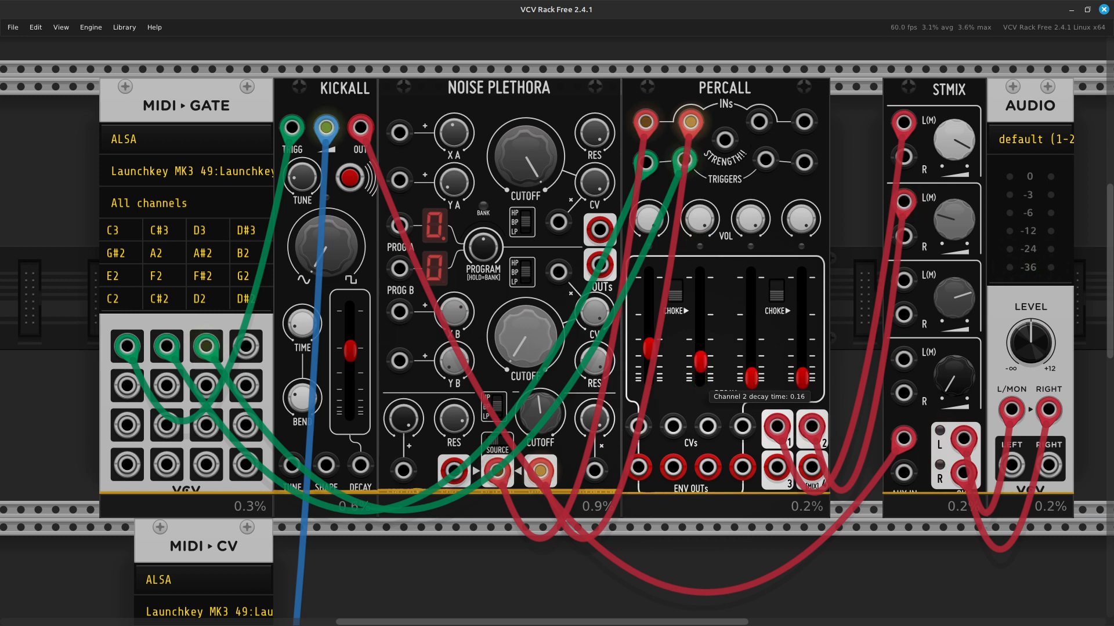
left_click_drag(700, 361, 700, 363)
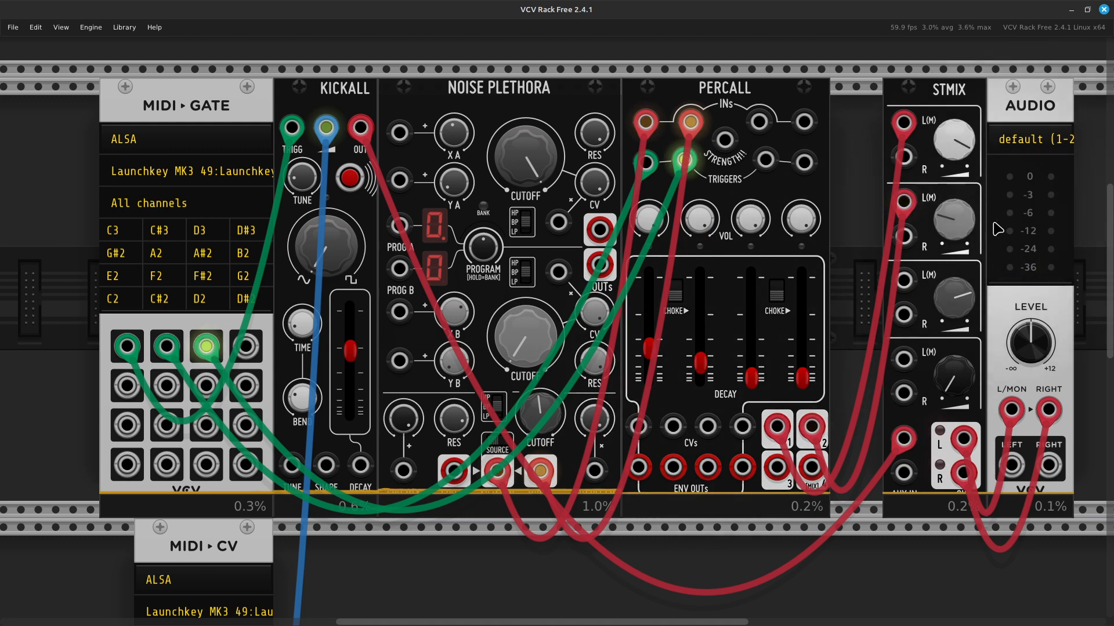
left_click_drag(953, 219, 953, 196)
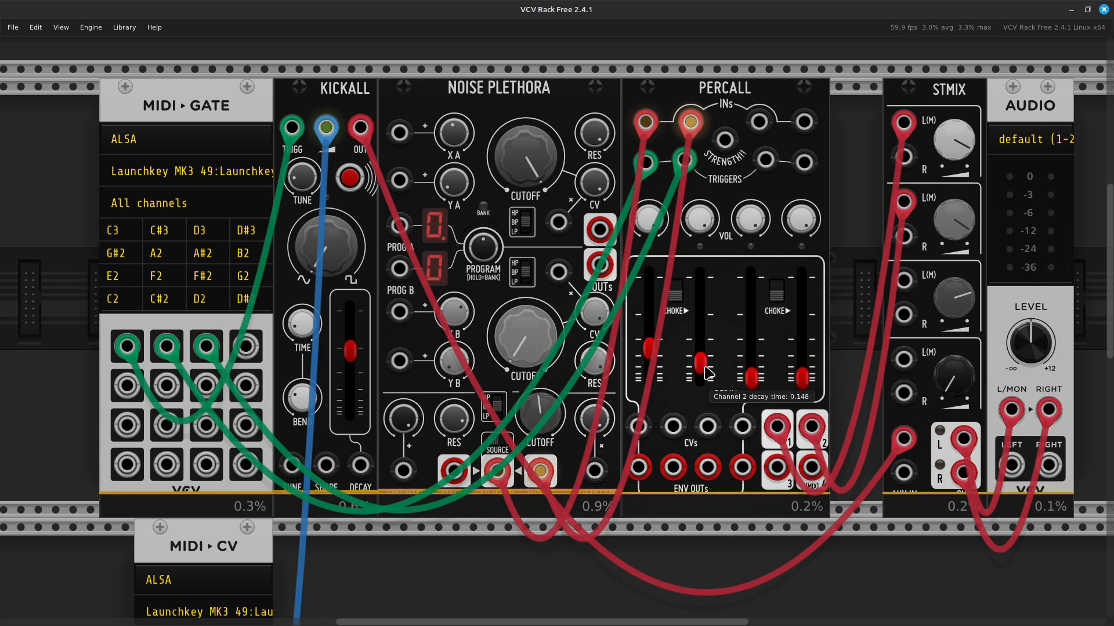
left_click_drag(700, 362, 700, 371)
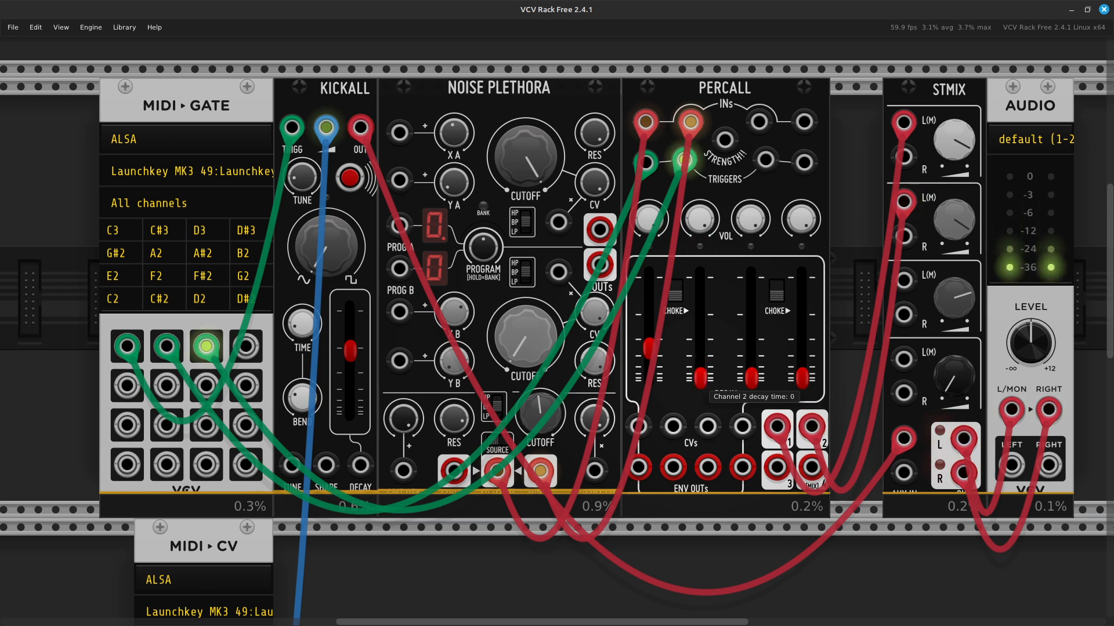
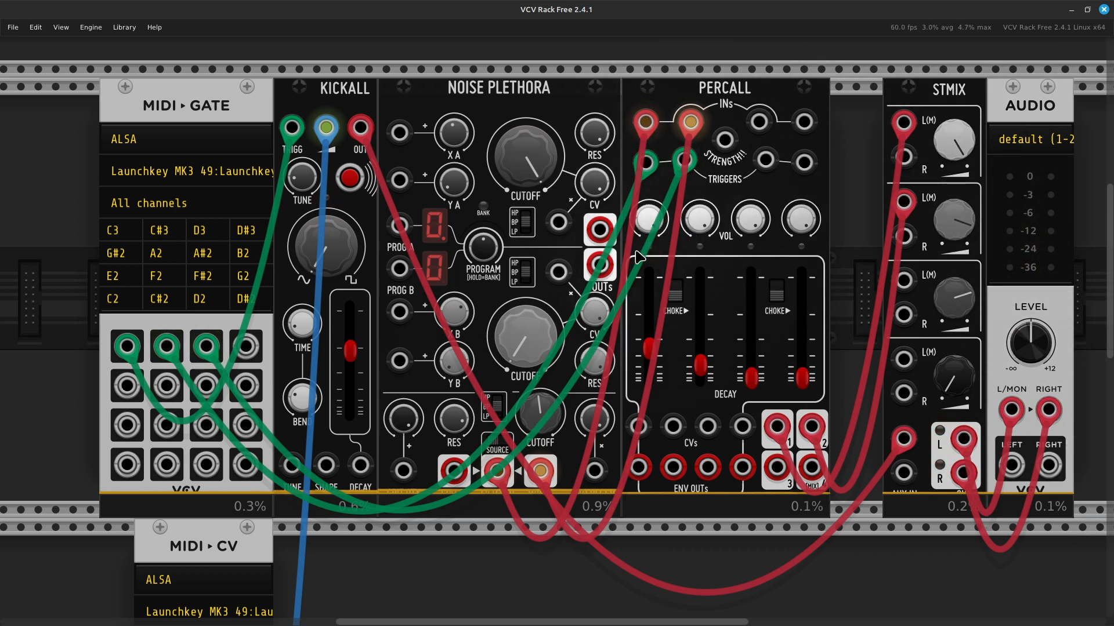
scroll(638, 278, "down", 1)
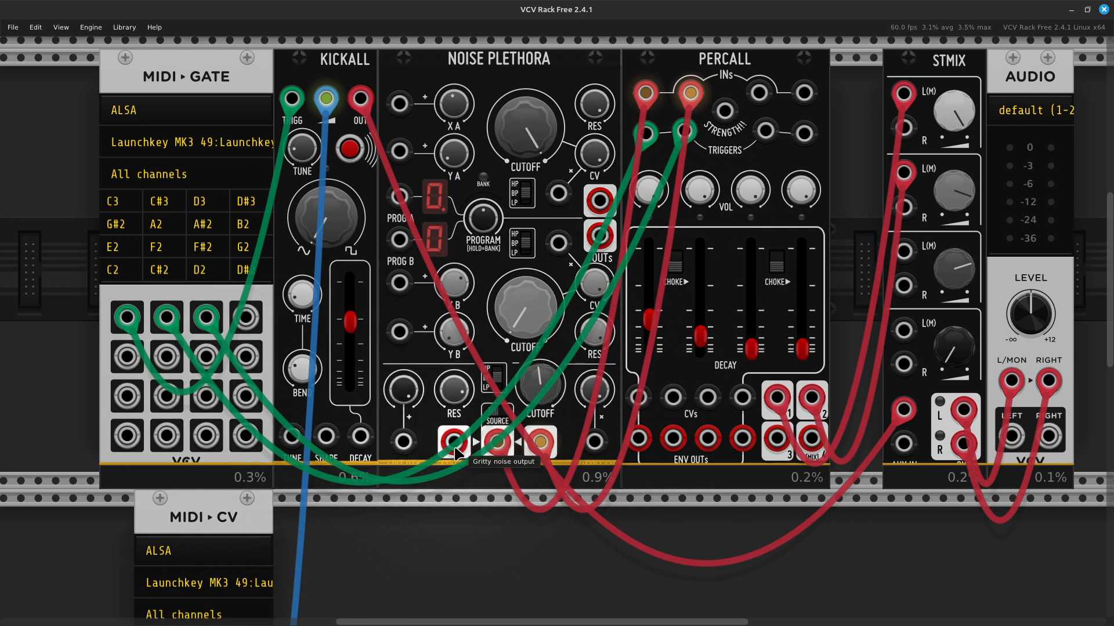
right_click(454, 452)
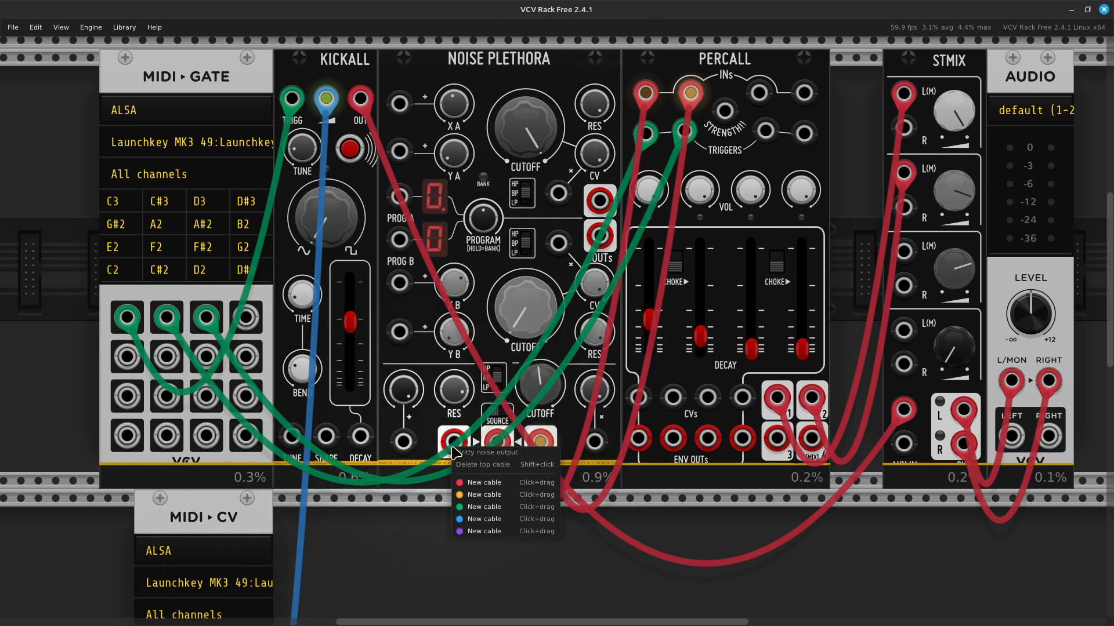
left_click(479, 483)
left_click_drag(481, 484, 477, 461)
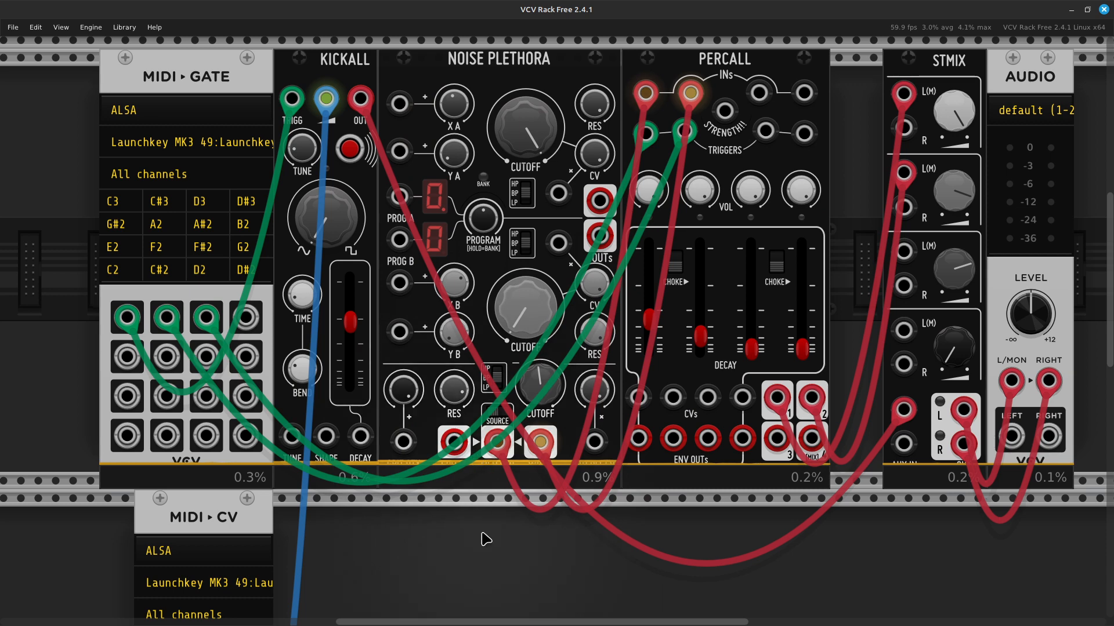
right_click(458, 446)
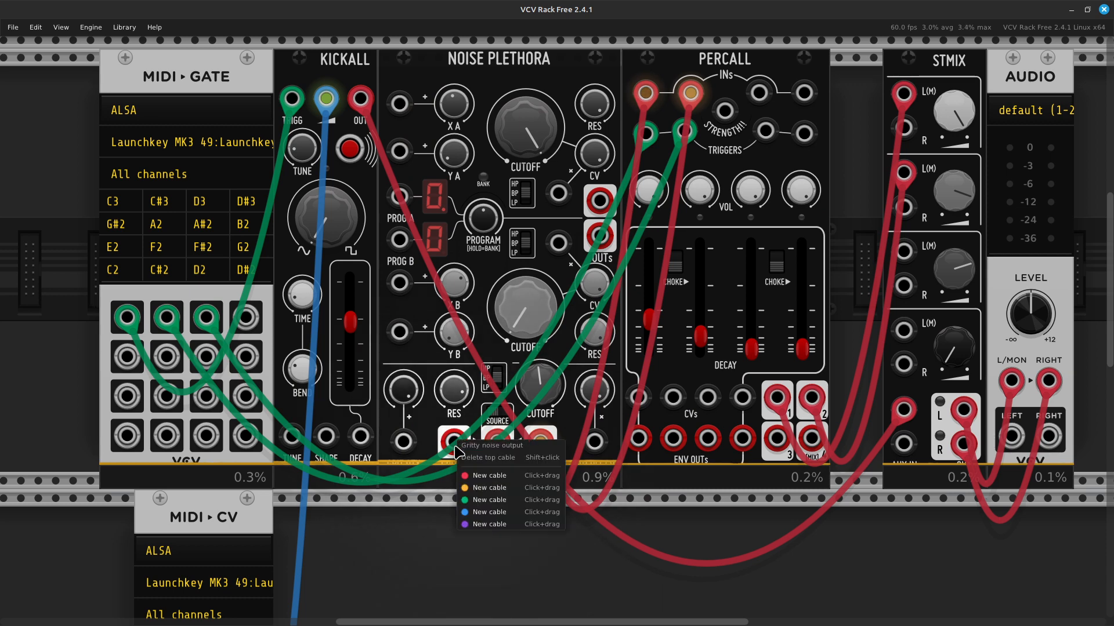
left_click(489, 487)
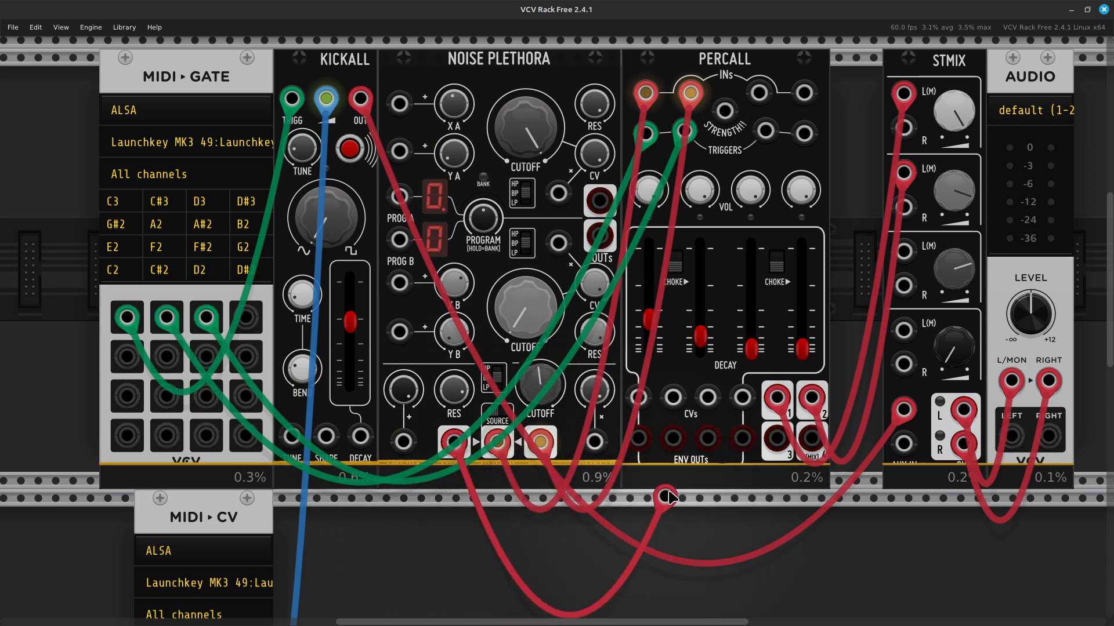
left_click(756, 158)
left_click_drag(756, 159, 758, 93)
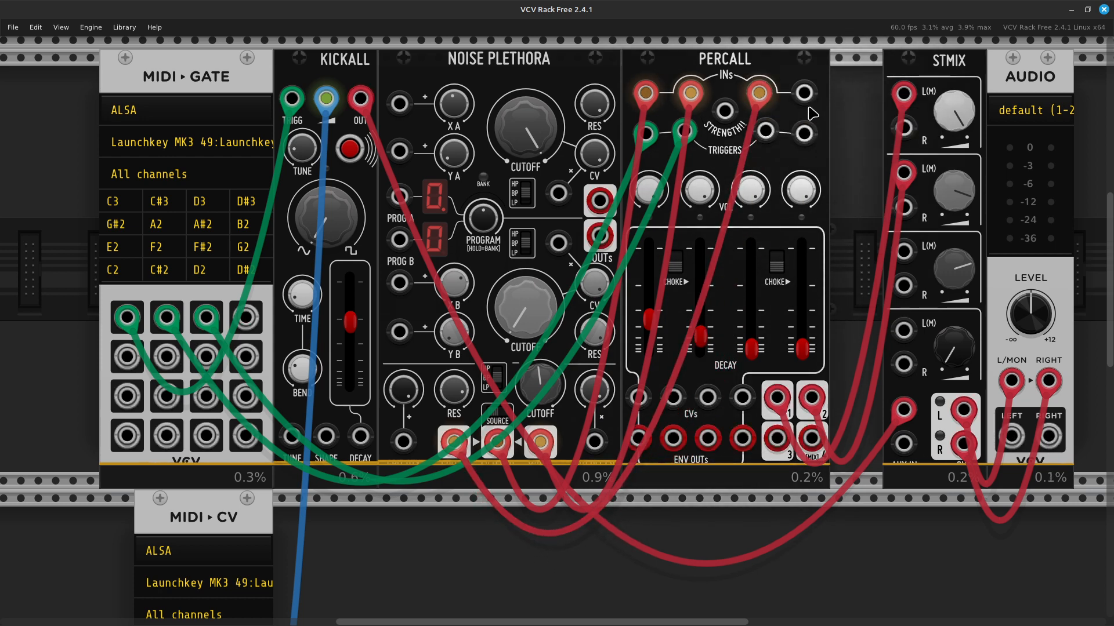
right_click(764, 135)
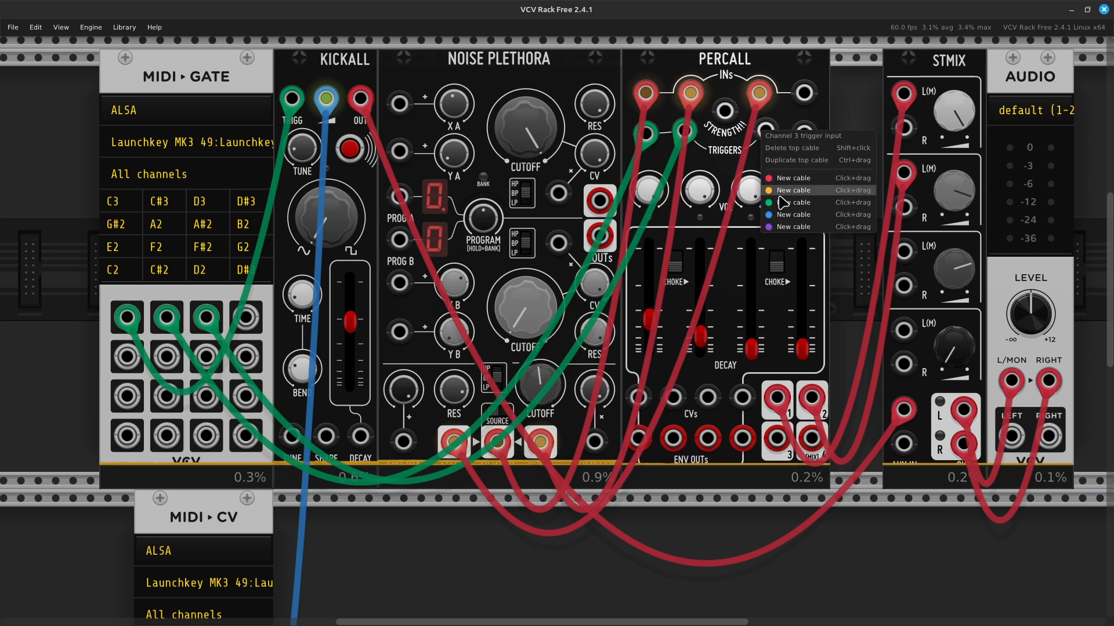
left_click_drag(784, 205, 258, 311)
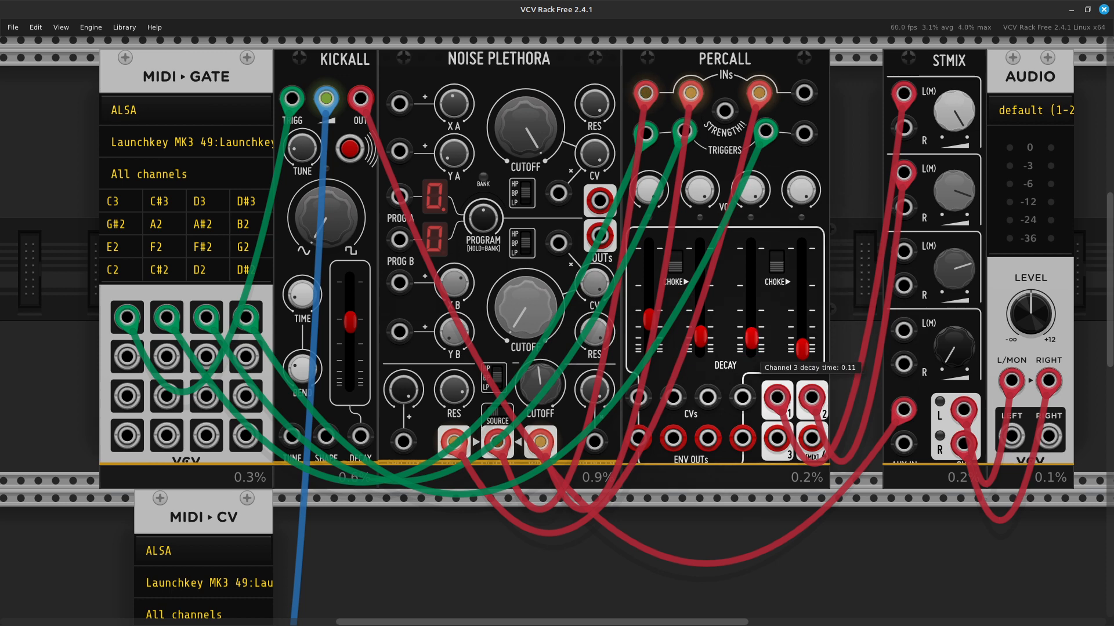
mouse_move(751, 338)
left_mouse_down()
mouse_move(750, 319)
mouse_move(751, 334)
left_mouse_up()
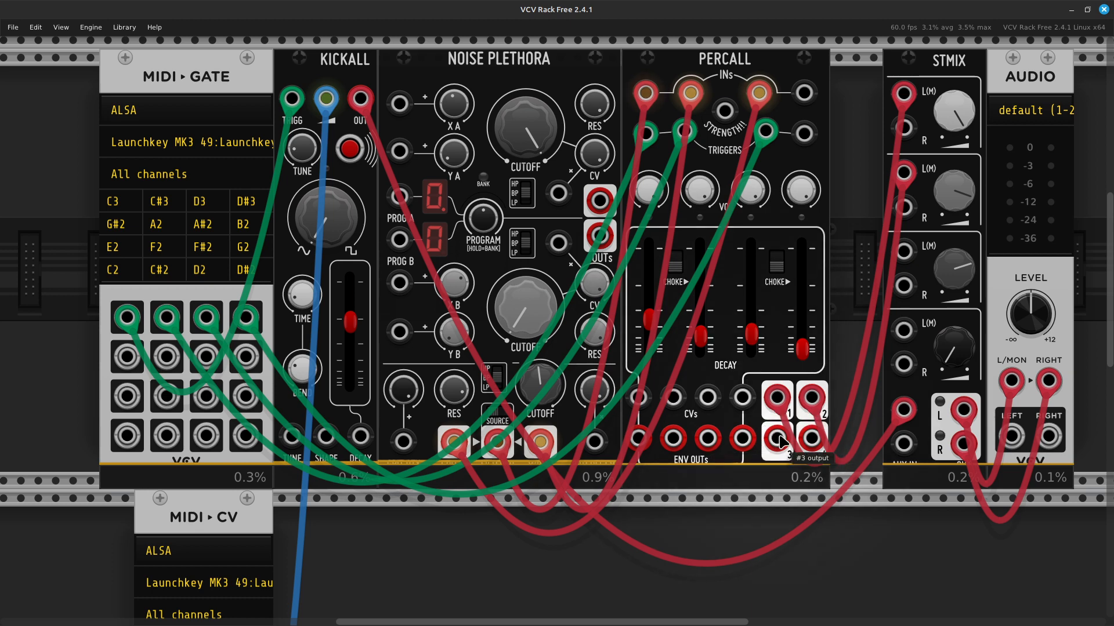
Step: Patch Percall's output 3 into STMIX's channel 3 left input with a red cable and adjust channel 3's decay to about a quarter of its range
right_click(779, 442)
left_click_drag(789, 476, 915, 267)
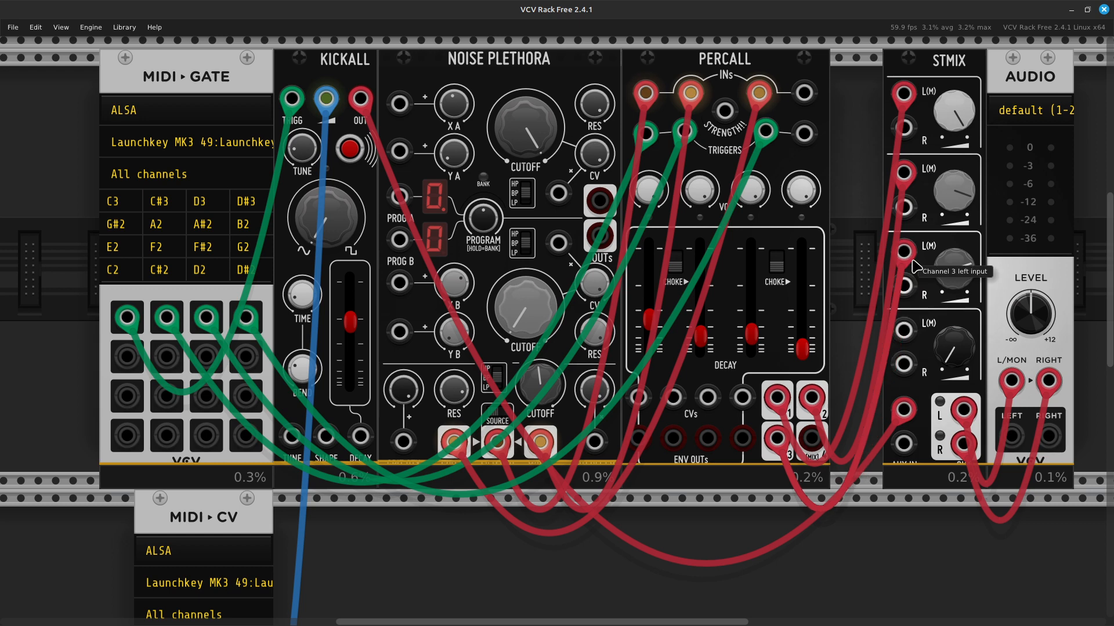
left_click_drag(913, 267, 913, 267)
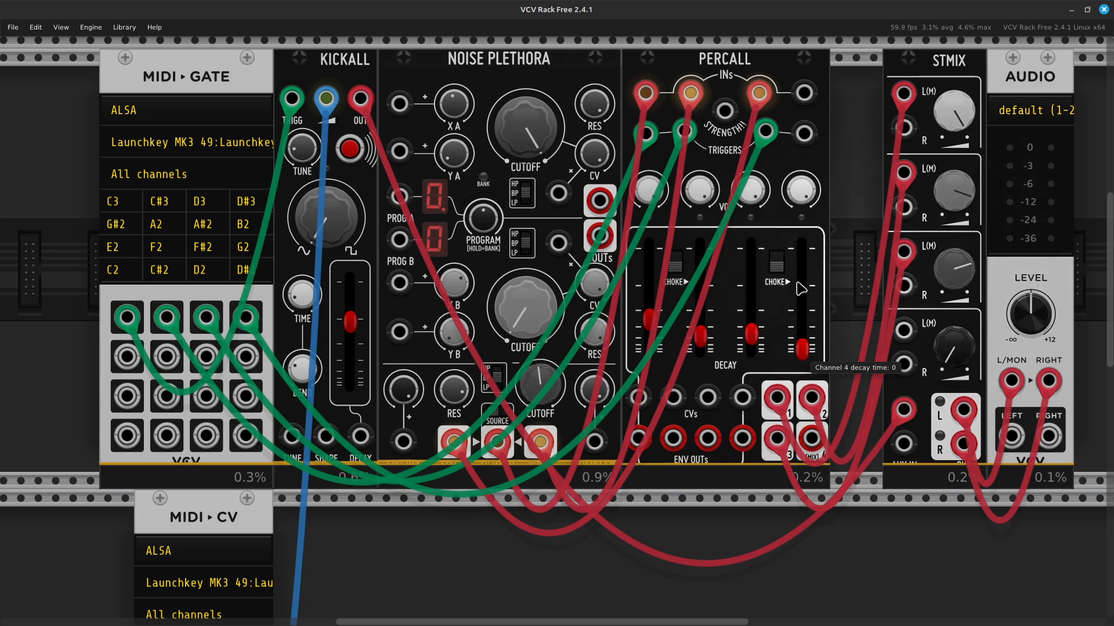
left_click_drag(751, 328, 751, 310)
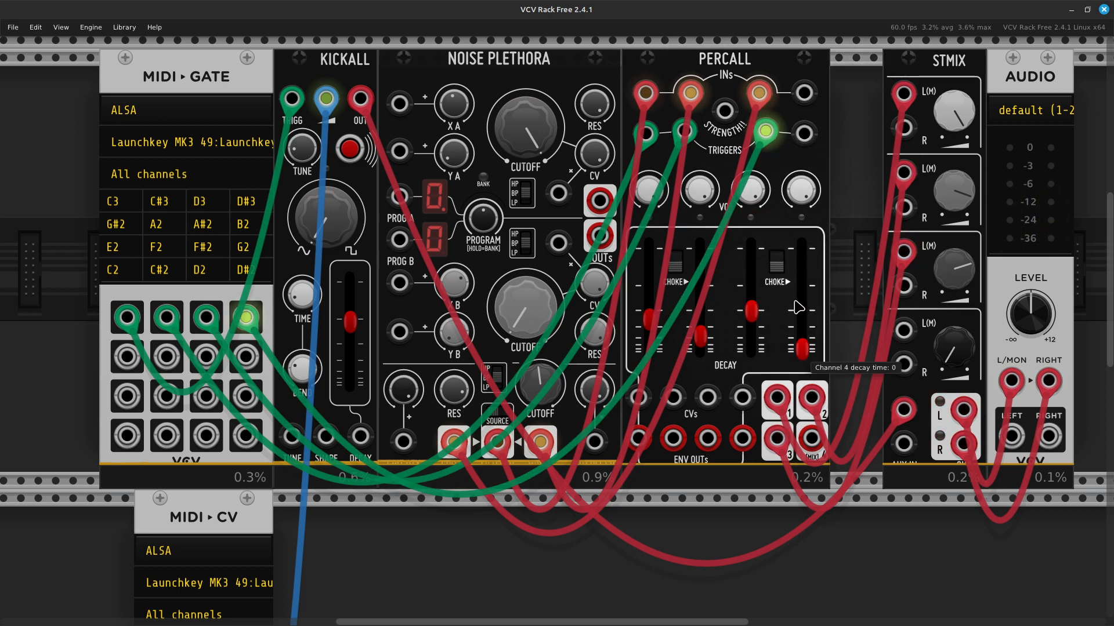
left_click_drag(751, 315, 751, 320)
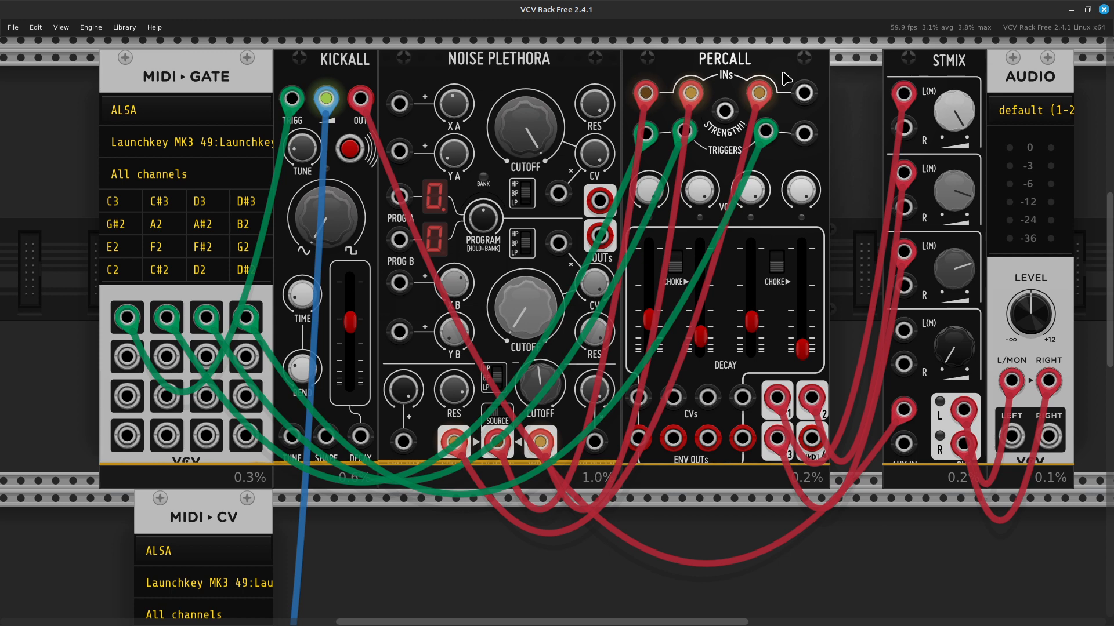
scroll(725, 107, "up", 1)
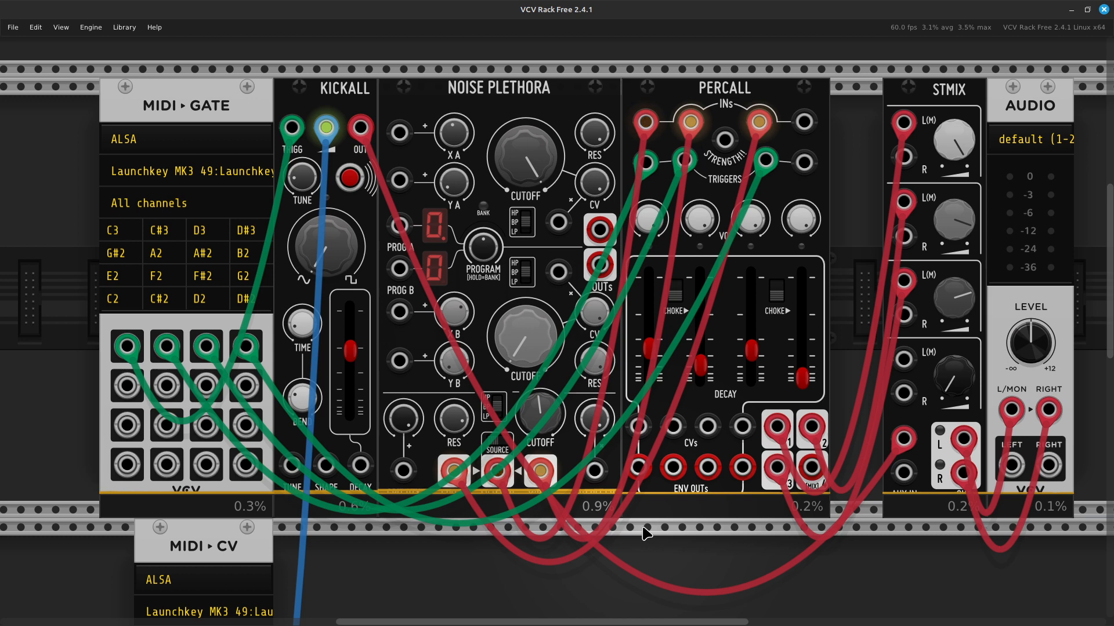
right_click(603, 273)
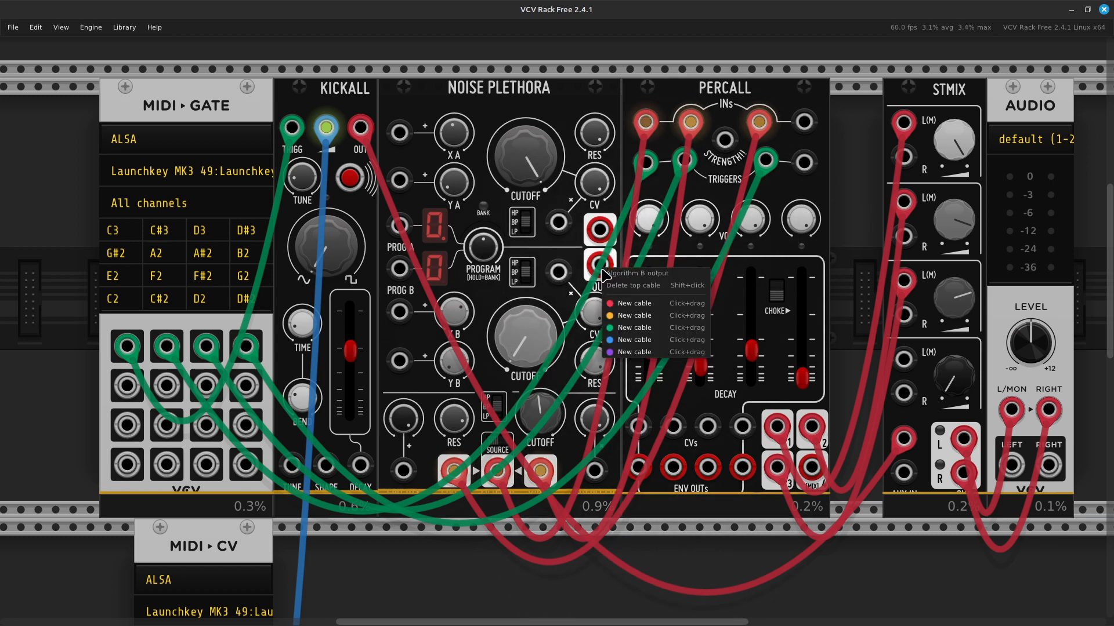
left_click_drag(624, 311, 802, 136)
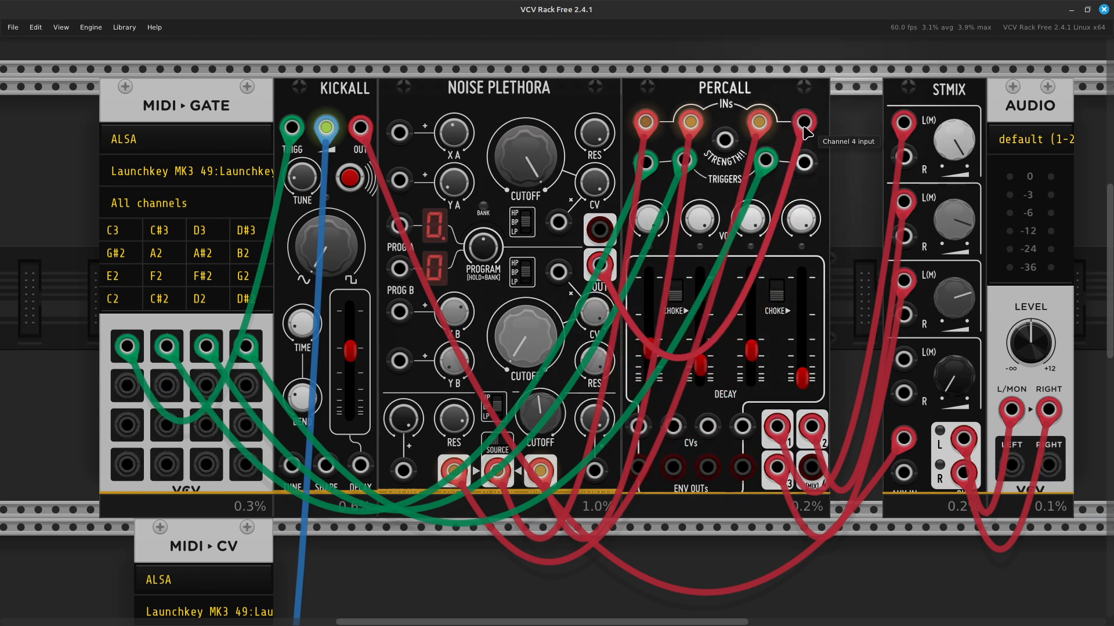
right_click(804, 164)
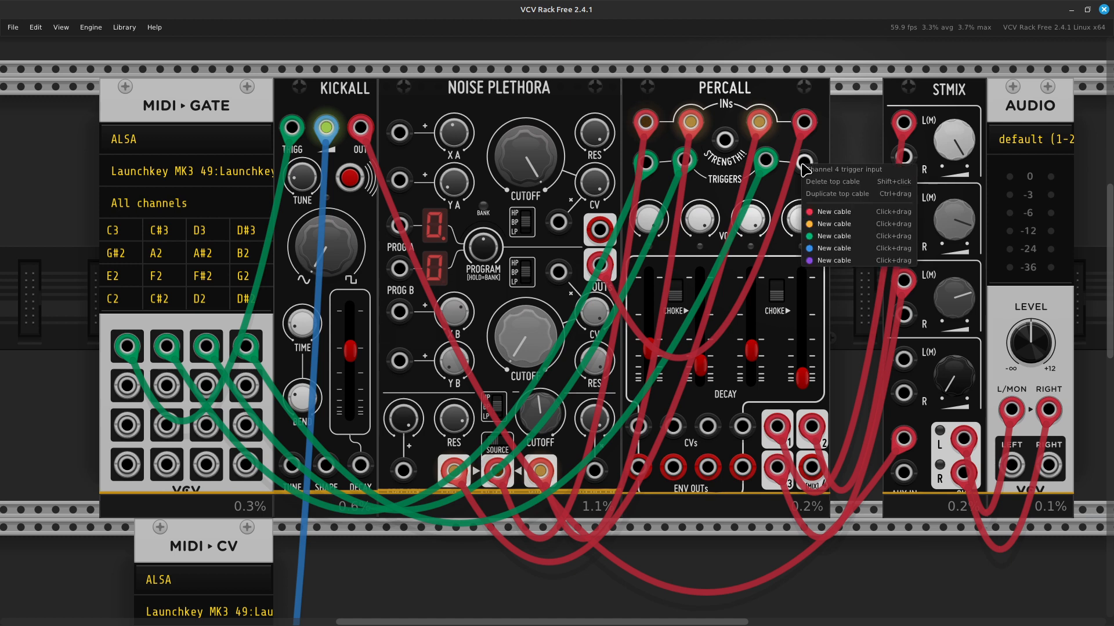
left_click(826, 241)
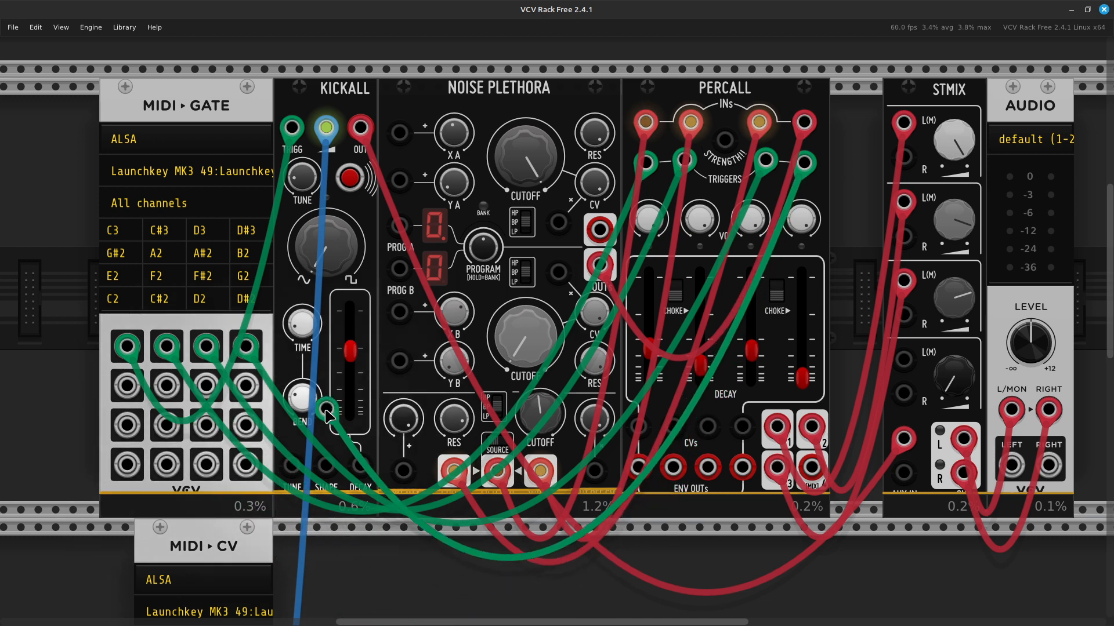
left_click(127, 384)
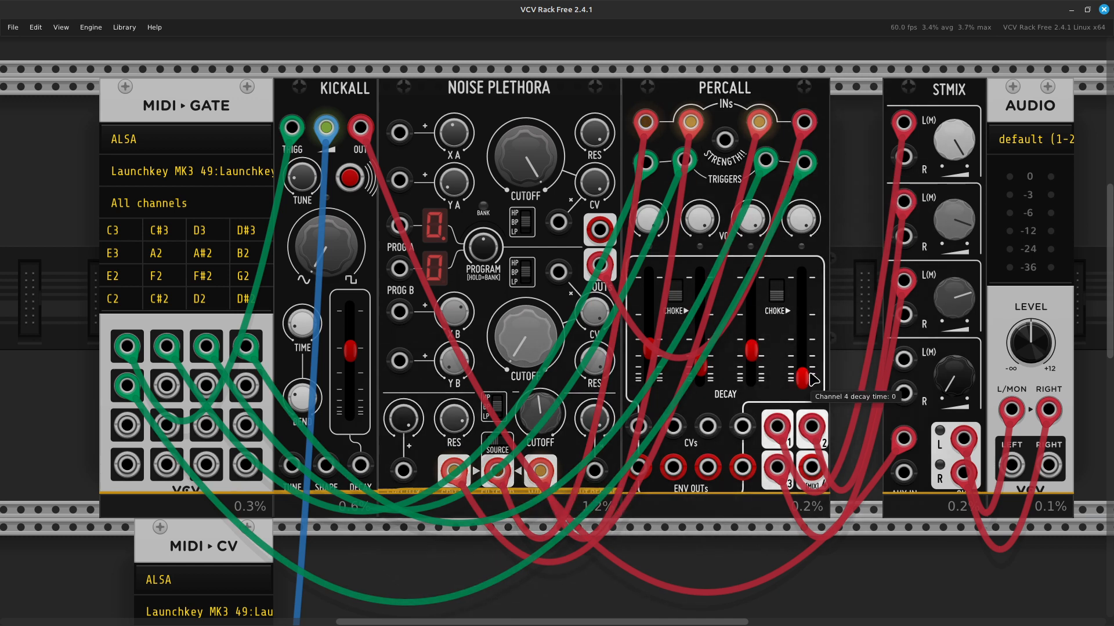
left_click_drag(802, 377, 802, 351)
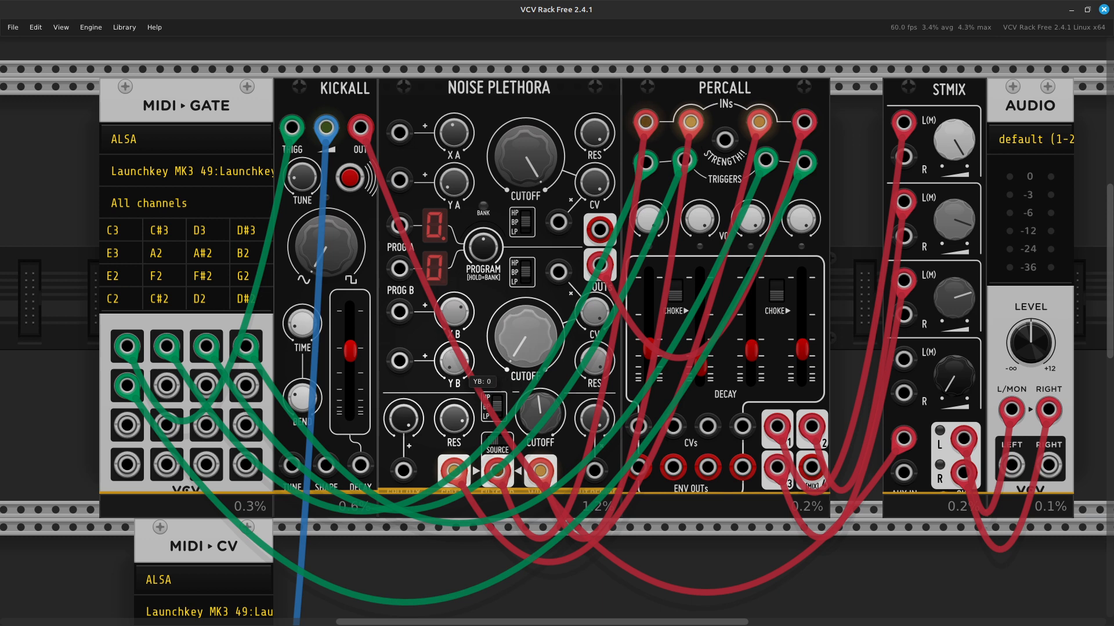
left_click_drag(457, 311, 456, 313)
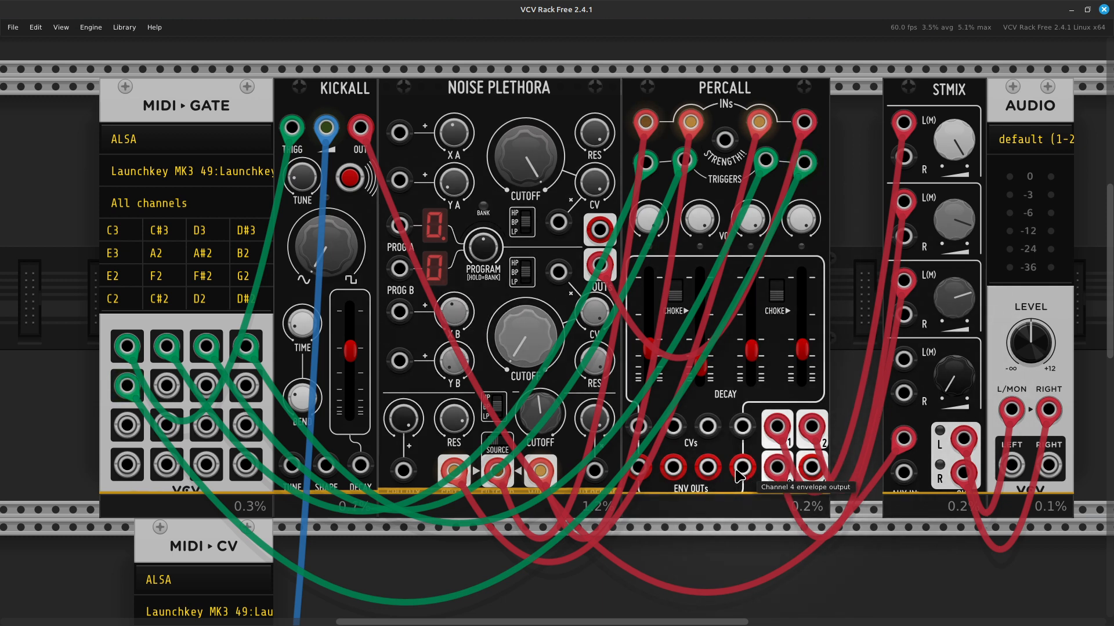
right_click(809, 477)
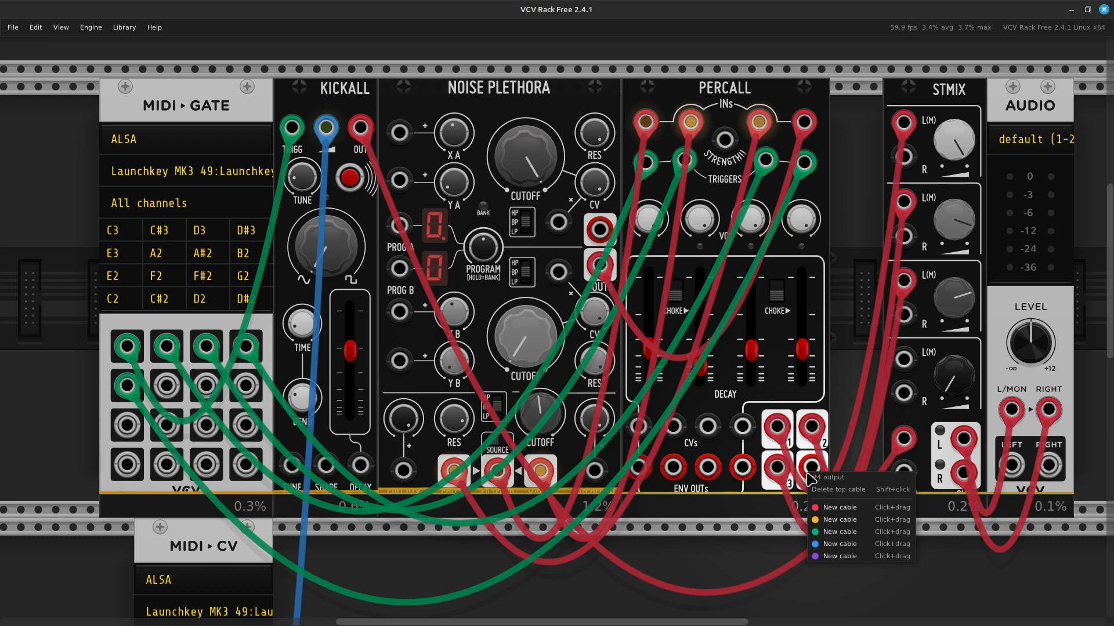
left_click(839, 507)
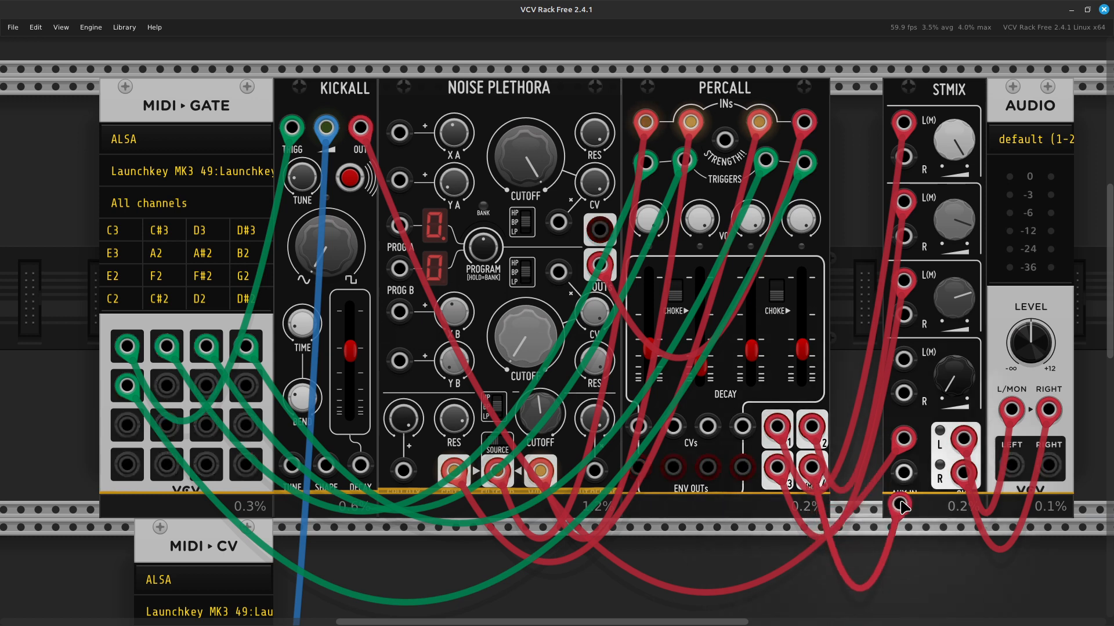
left_click(904, 360)
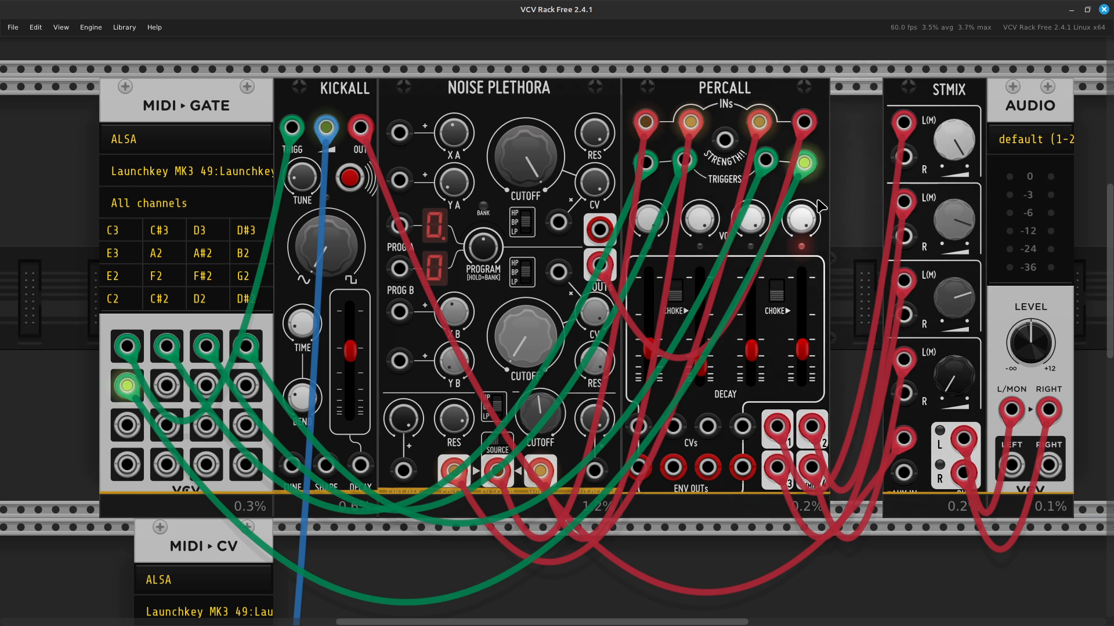
mouse_move(800, 359)
left_click_drag(801, 359, 801, 346)
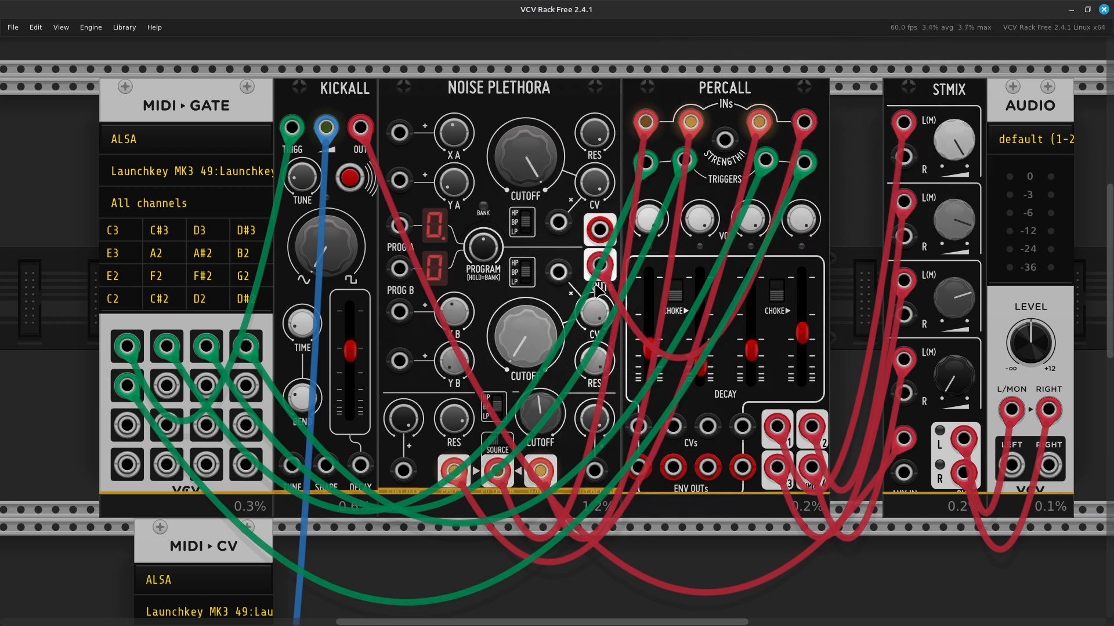
mouse_move(604, 280)
left_mouse_down()
mouse_move(684, 331)
mouse_move(772, 339)
mouse_move(853, 313)
mouse_move(826, 302)
mouse_move(725, 333)
mouse_move(650, 324)
mouse_move(596, 277)
left_mouse_up()
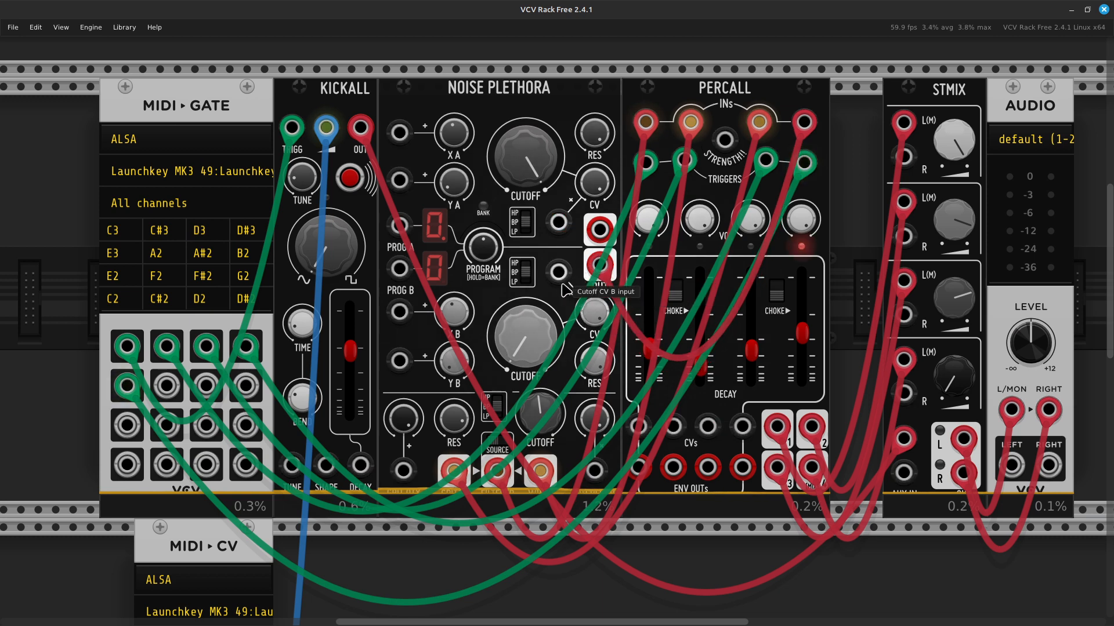
mouse_move(524, 342)
left_mouse_down()
mouse_move(524, 355)
mouse_move(523, 327)
mouse_move(523, 336)
left_mouse_up()
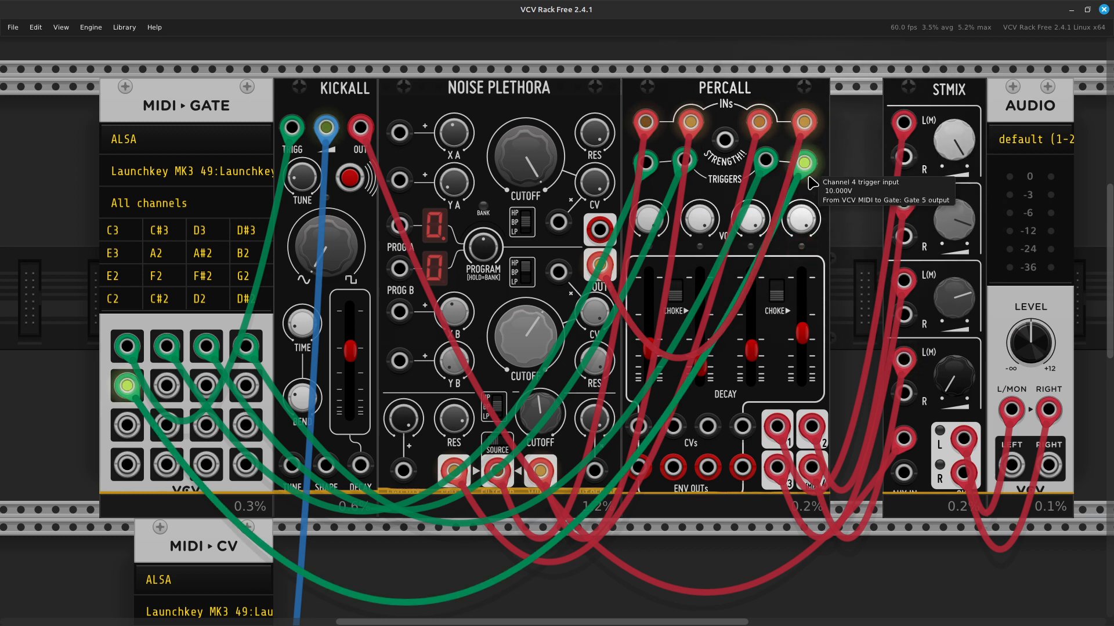
mouse_move(809, 351)
mouse_move(809, 350)
left_mouse_down()
mouse_move(809, 395)
mouse_move(809, 343)
left_mouse_up()
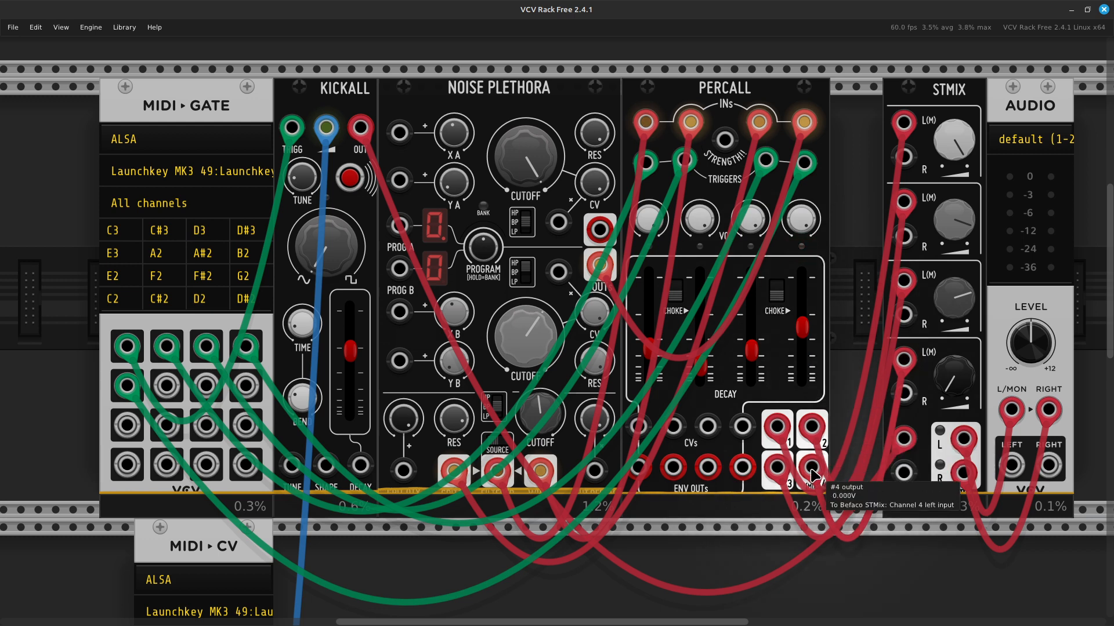
Step: Raise STMIX's channel 4 level slightly above the middle and open Noise Plethora's filter B cutoff further to roughly three quarters
left_click_drag(963, 406, 962, 357)
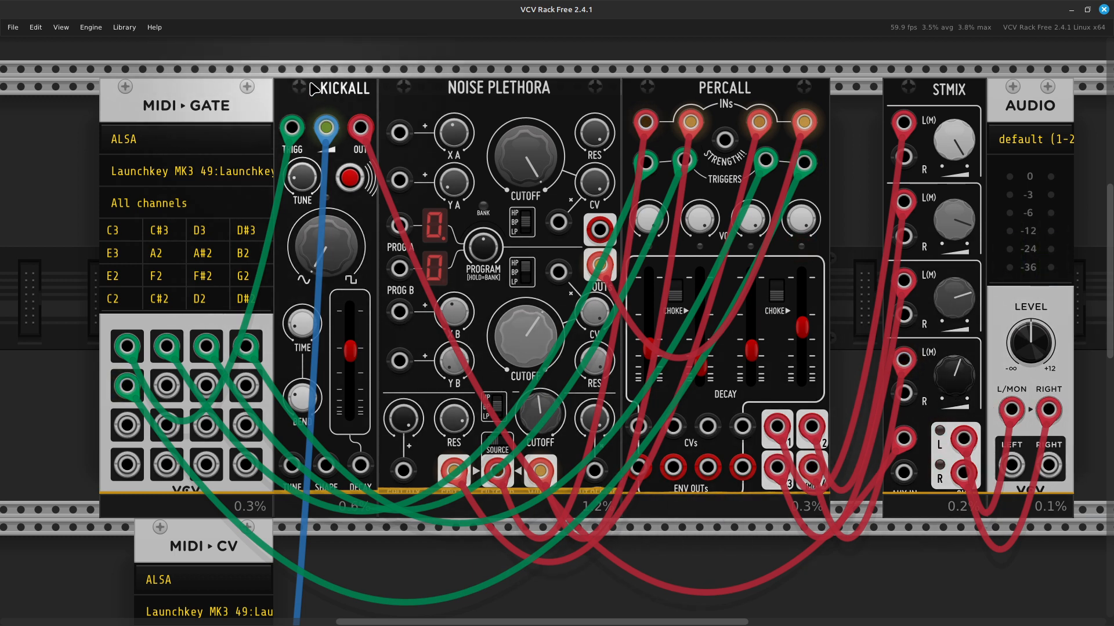
left_click_drag(522, 339, 520, 331)
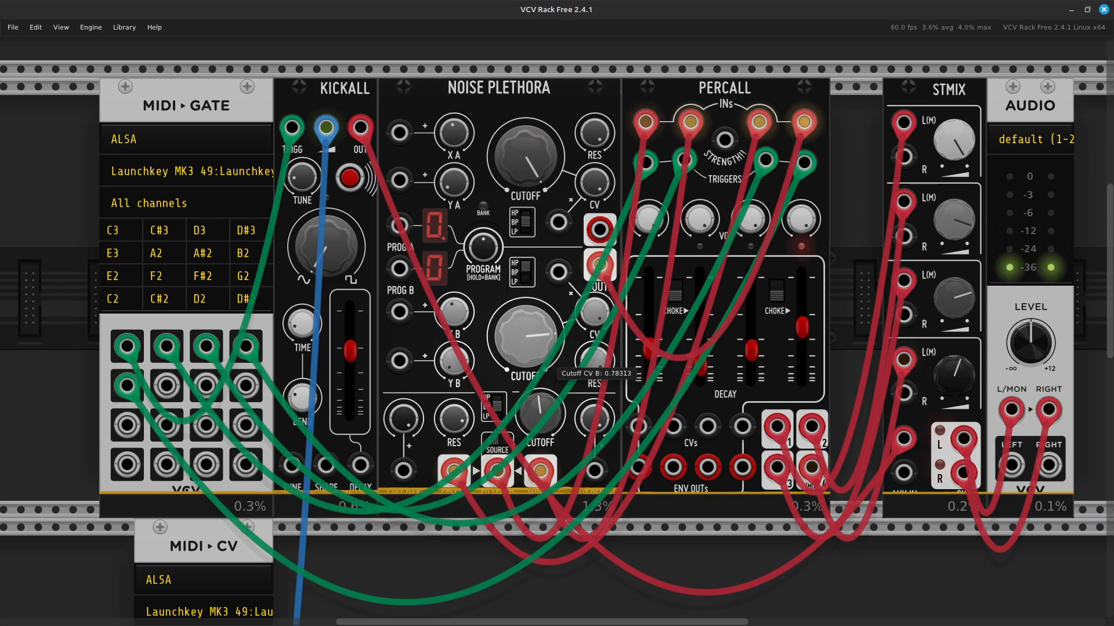
left_click_drag(503, 331, 458, 319)
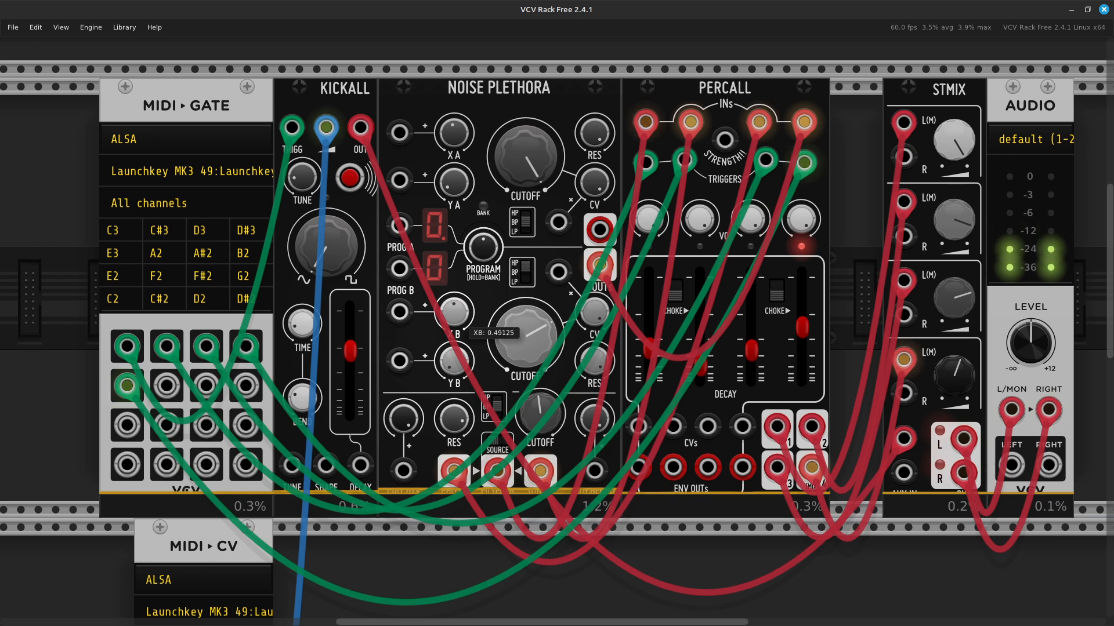
Step: Tune Noise Plethora's algorithm B parameters, with X B at about 0.5 and Y B at about 0.76
left_click_drag(458, 319, 459, 321)
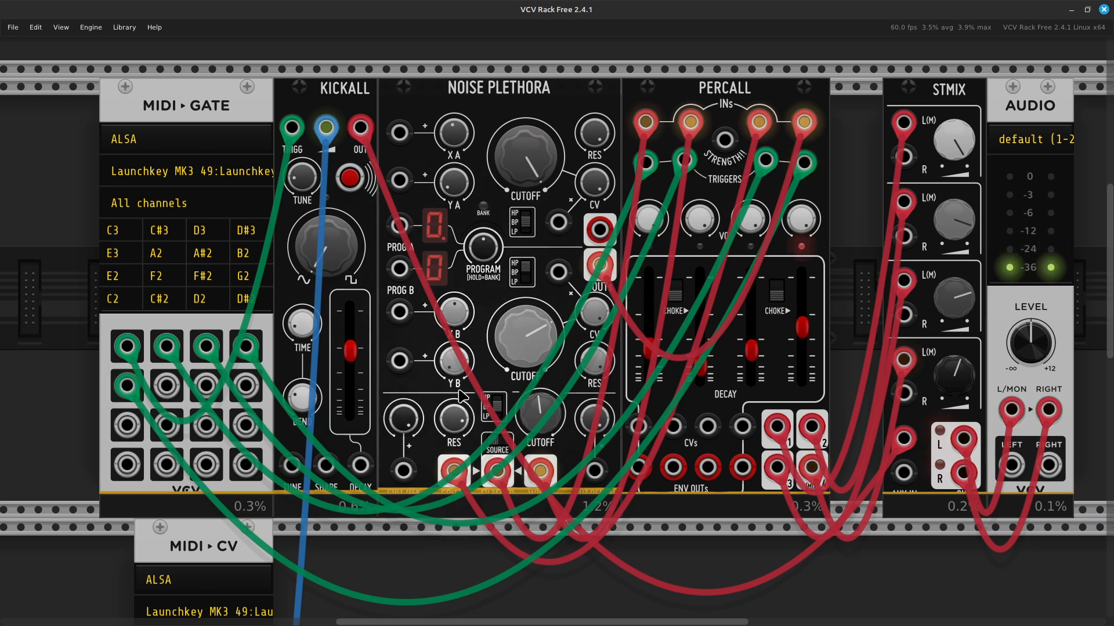
left_click_drag(454, 361, 456, 360)
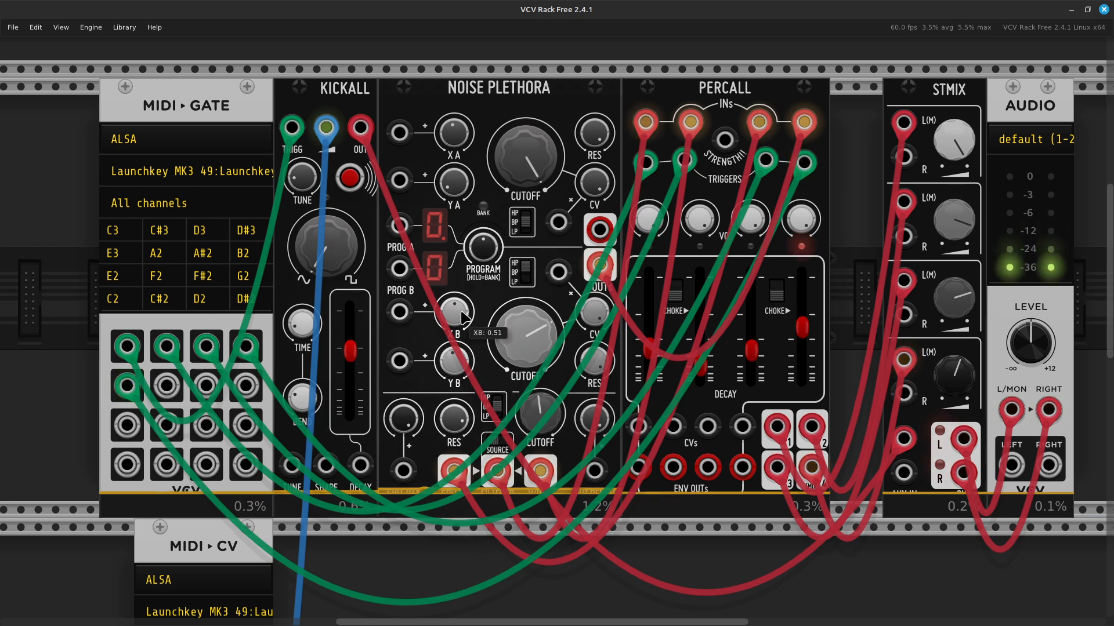
left_click_drag(461, 316, 454, 316)
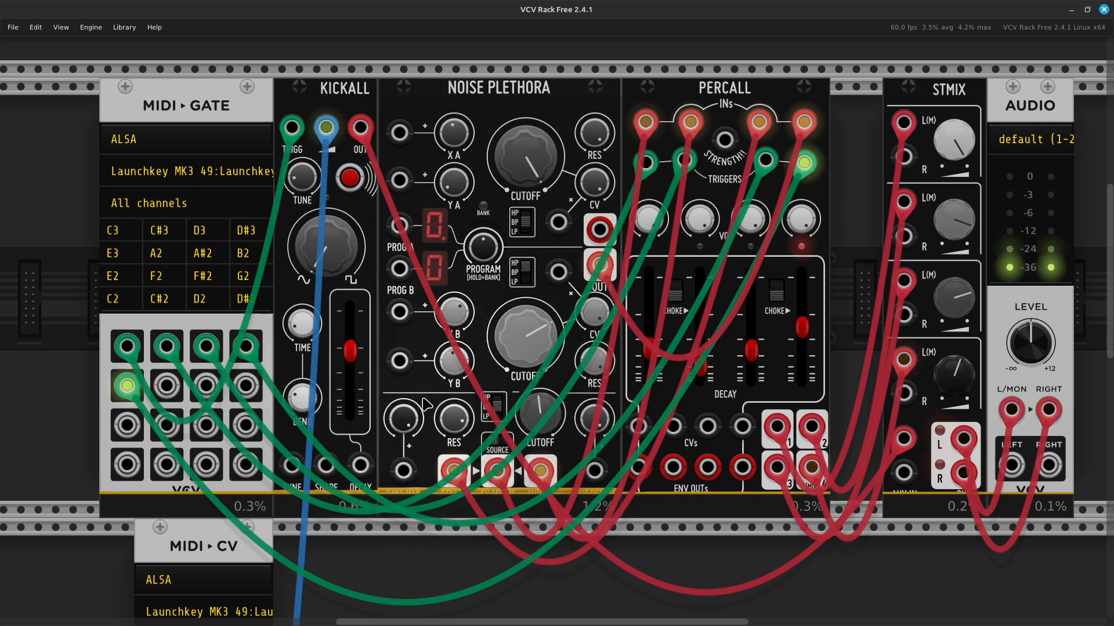
left_click_drag(442, 353, 443, 354)
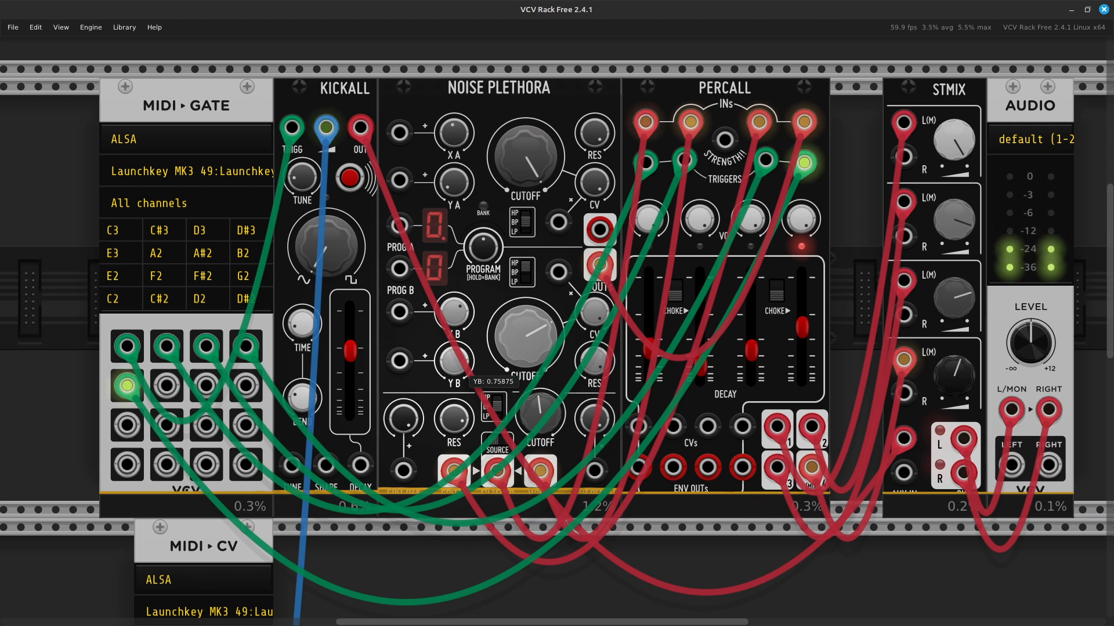
left_click_drag(442, 352, 443, 348)
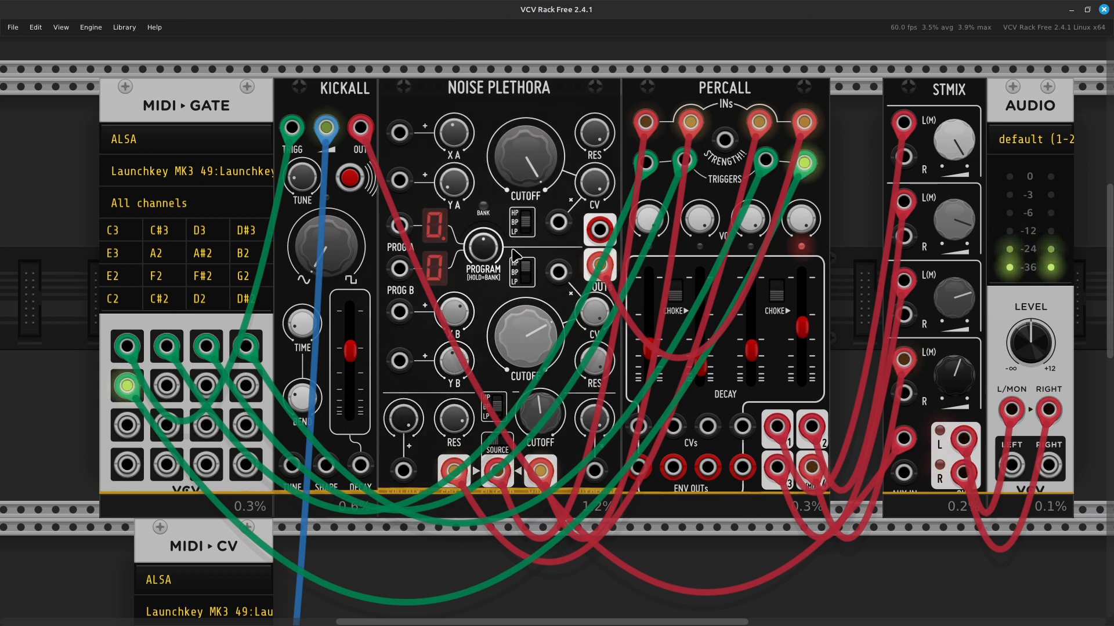
mouse_move(454, 315)
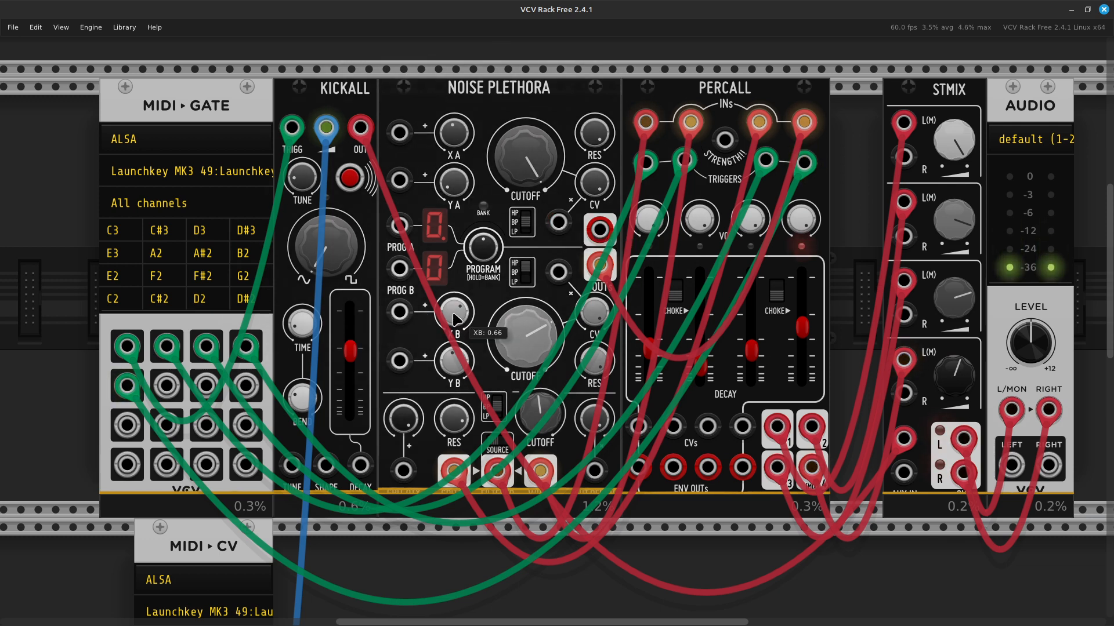
left_click_drag(454, 315, 454, 312)
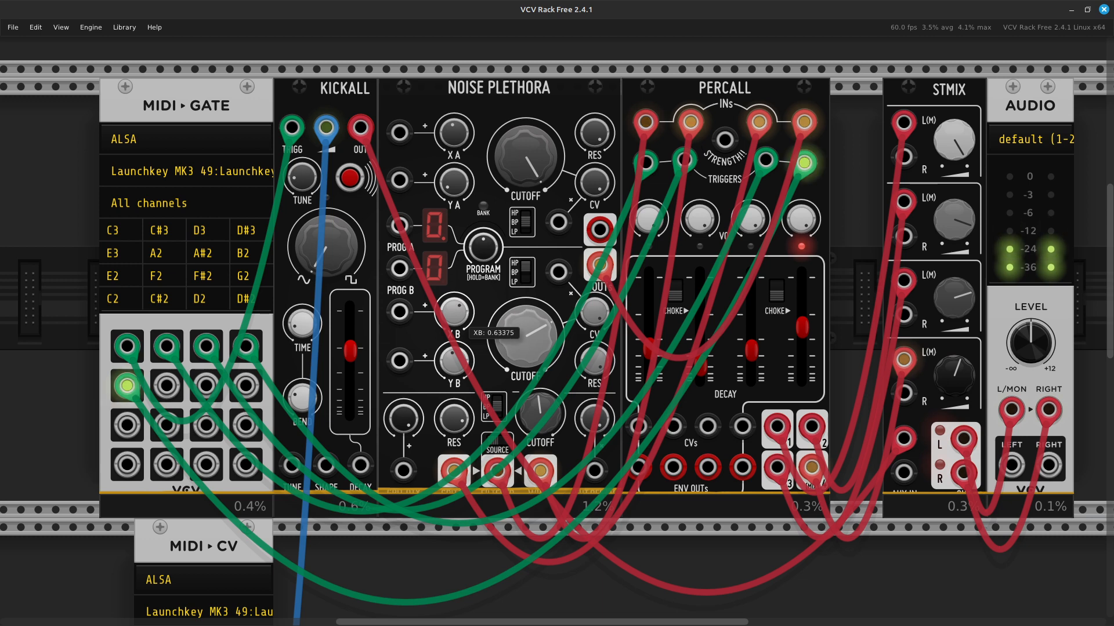
left_click_drag(454, 312, 454, 310)
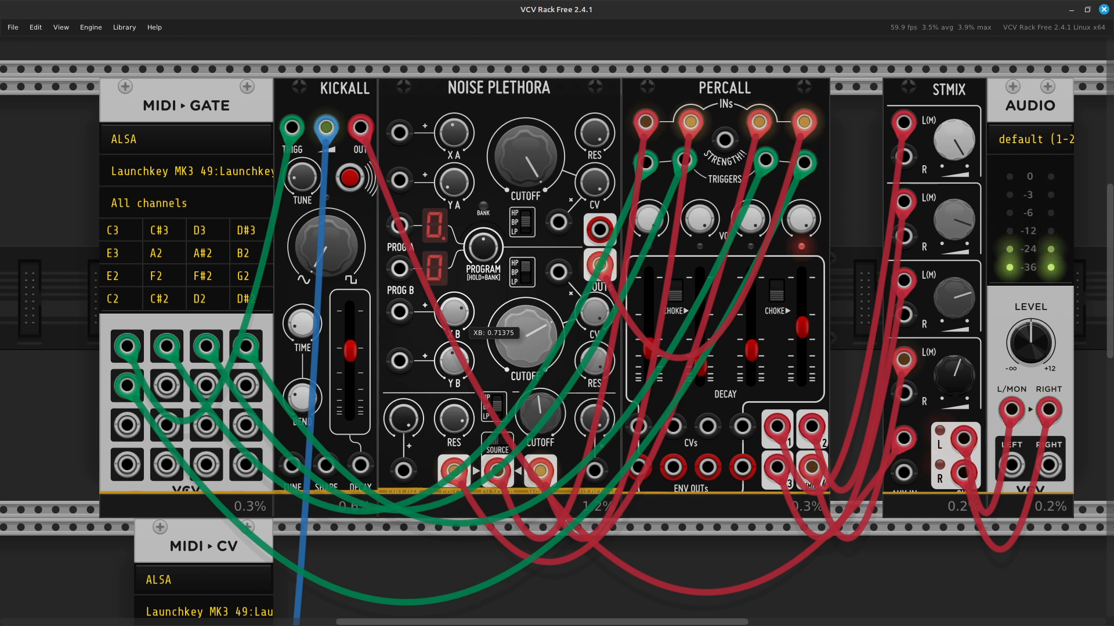
left_click_drag(454, 310, 454, 311)
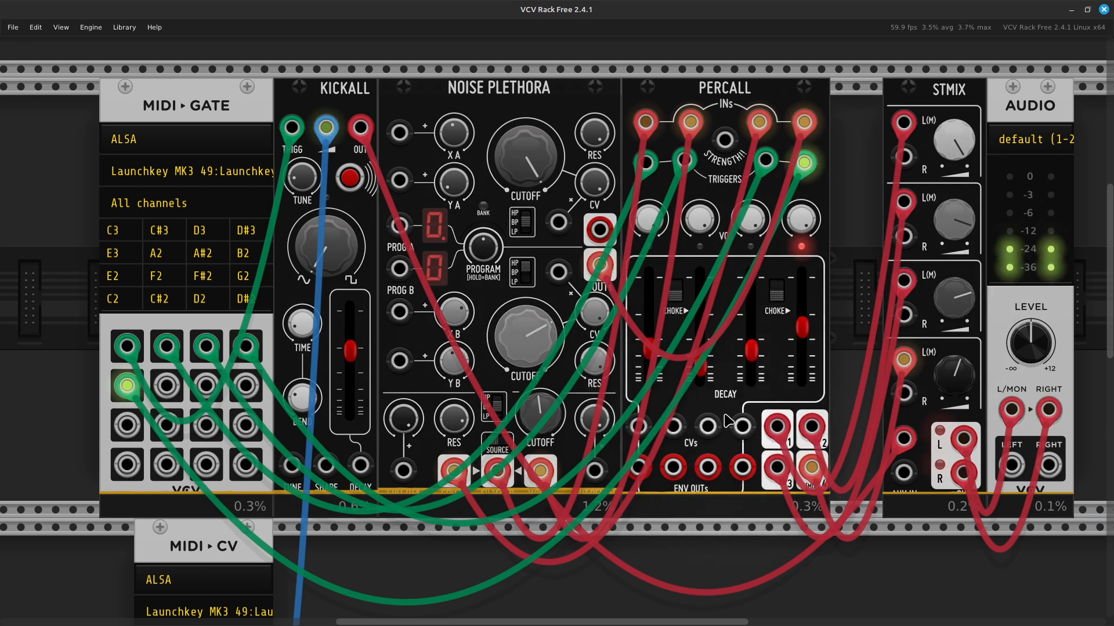
left_click_drag(802, 335, 801, 329)
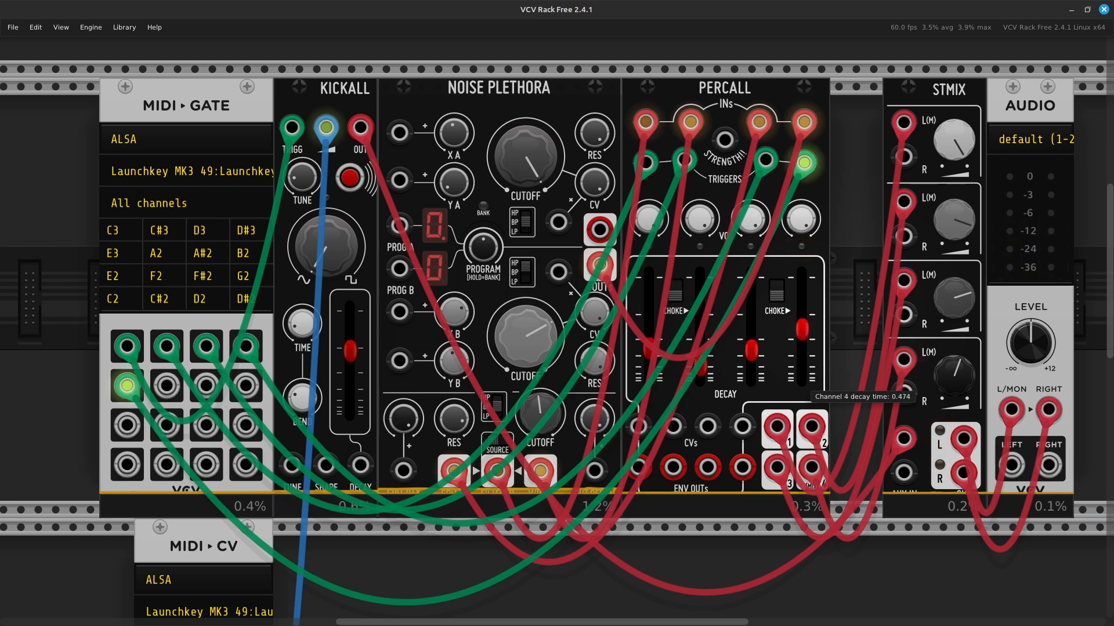
left_click_drag(802, 328, 801, 330)
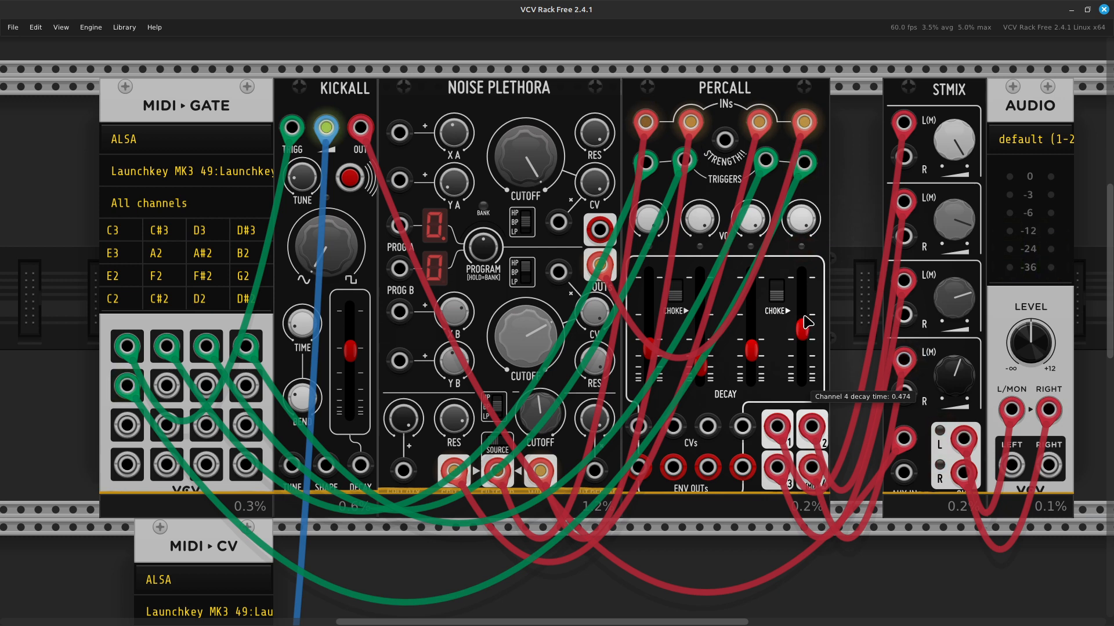
mouse_move(518, 188)
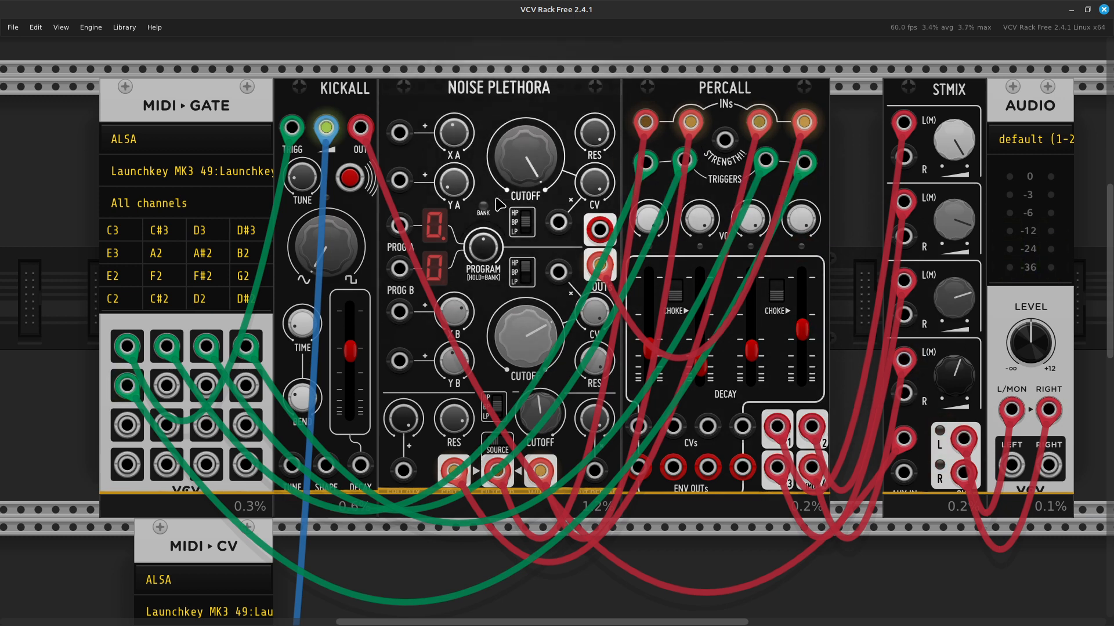
mouse_move(608, 276)
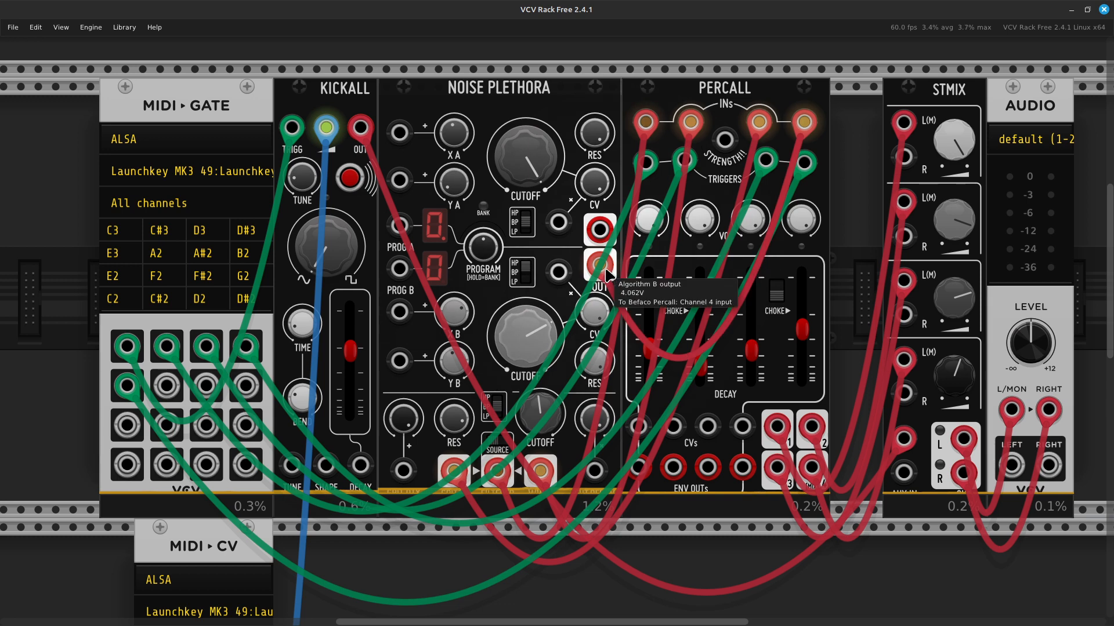
left_click_drag(608, 276, 599, 234)
left_click_drag(523, 163, 522, 188)
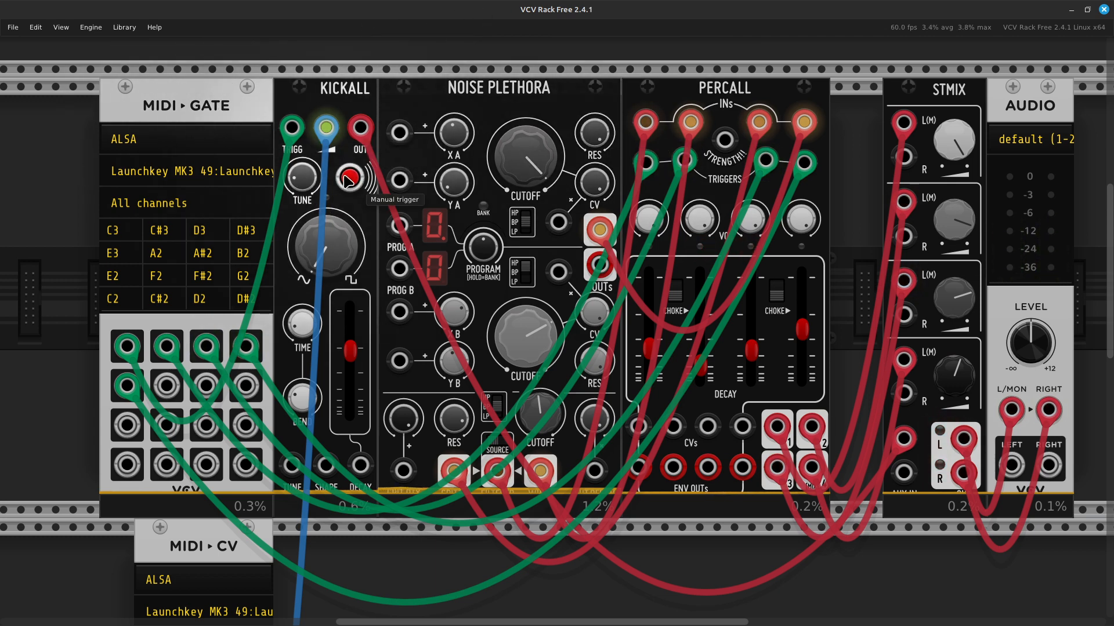
Step: Search the module library for "strip" and add Befaco's Stereo Strip to the lower row, beside the MIDI-CV module
scroll(344, 185, "down", 5)
scroll(345, 185, "down", 1)
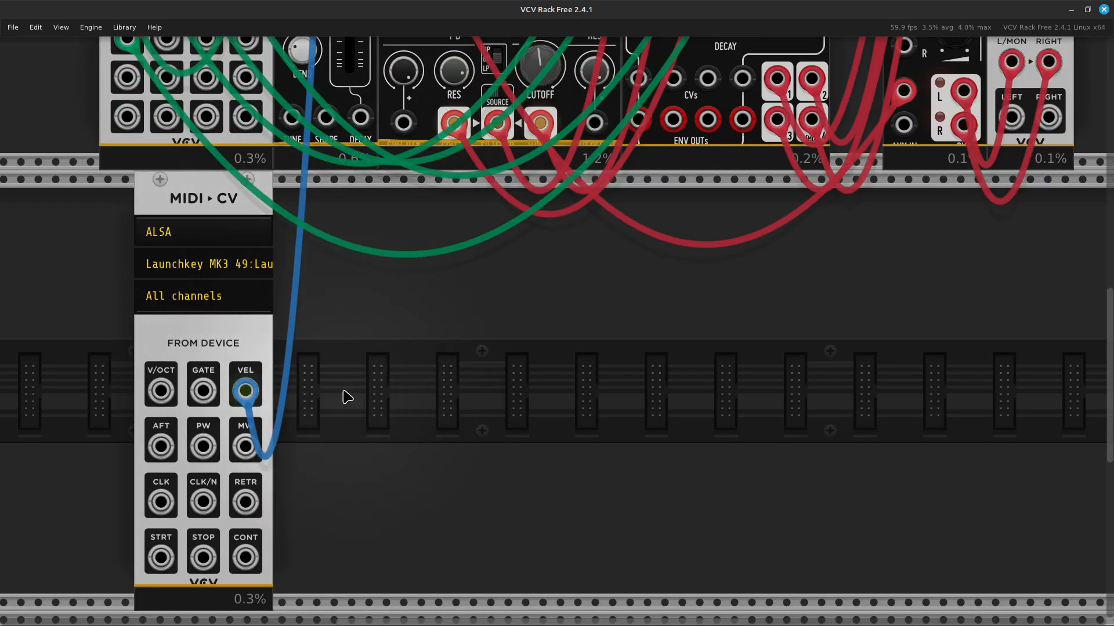
scroll(347, 394, "up", 3)
scroll(347, 399, "up", 3)
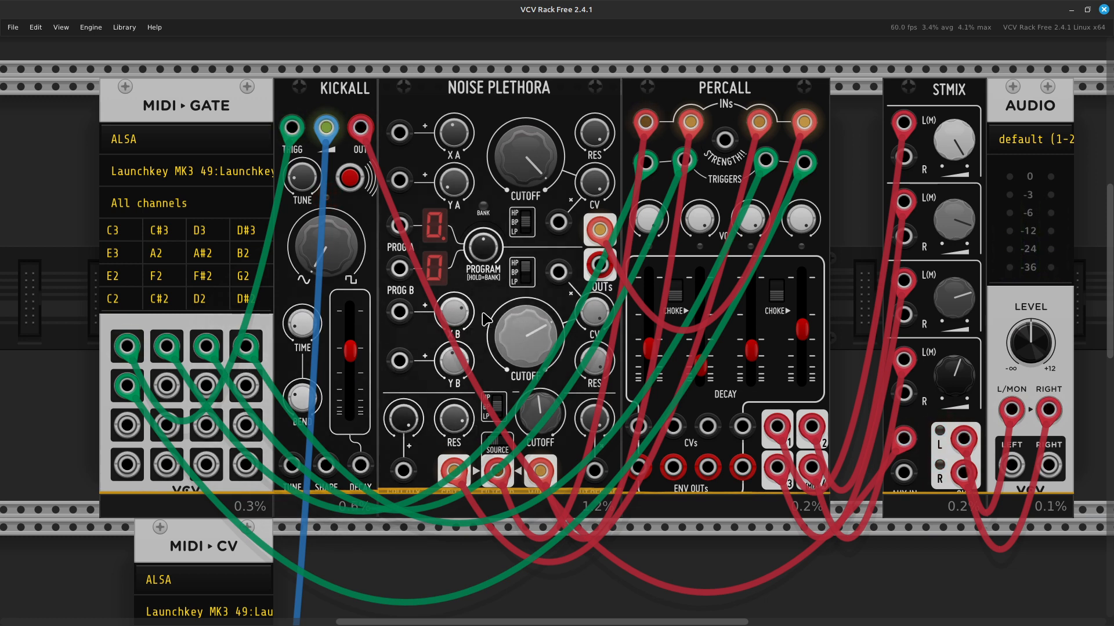
scroll(648, 280, "down", 2)
scroll(648, 281, "down", 4)
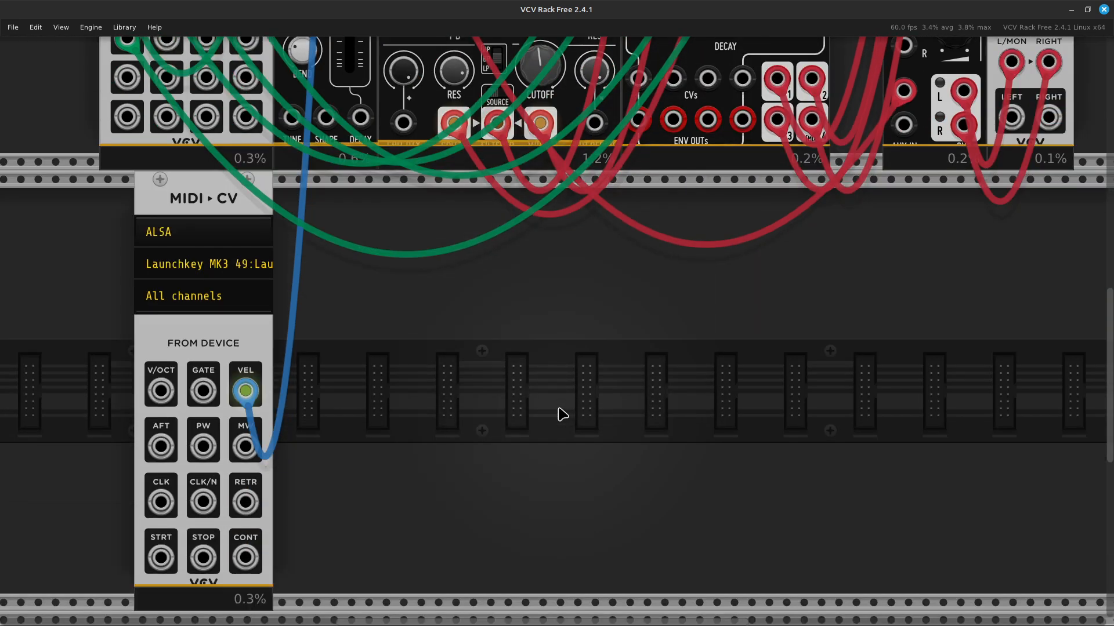
scroll(466, 393, "up", 1)
right_click(420, 368)
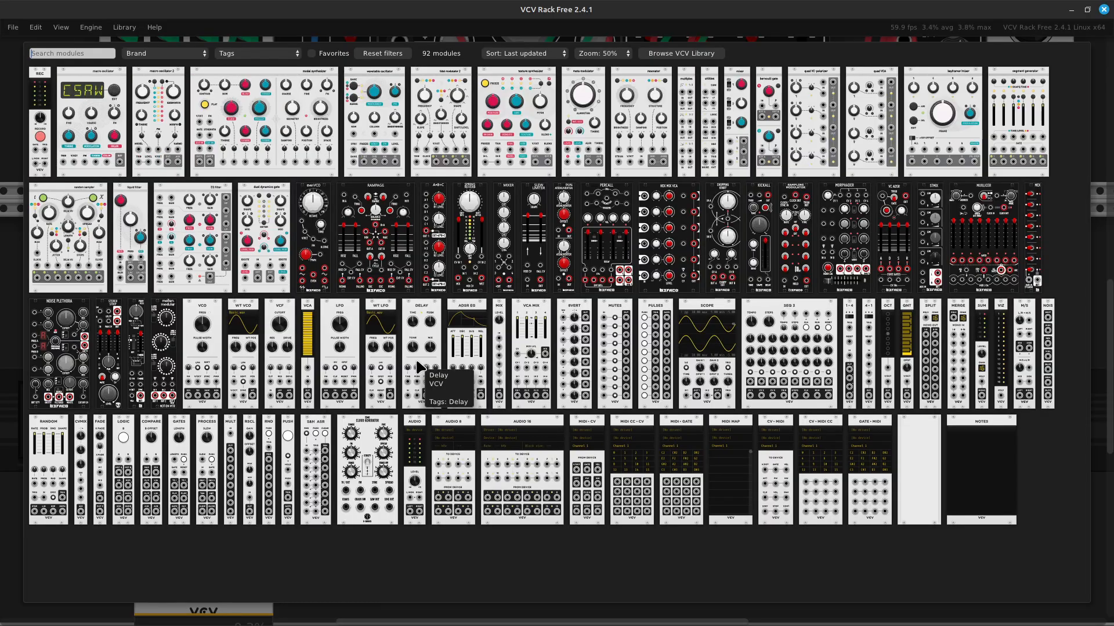
type("strip")
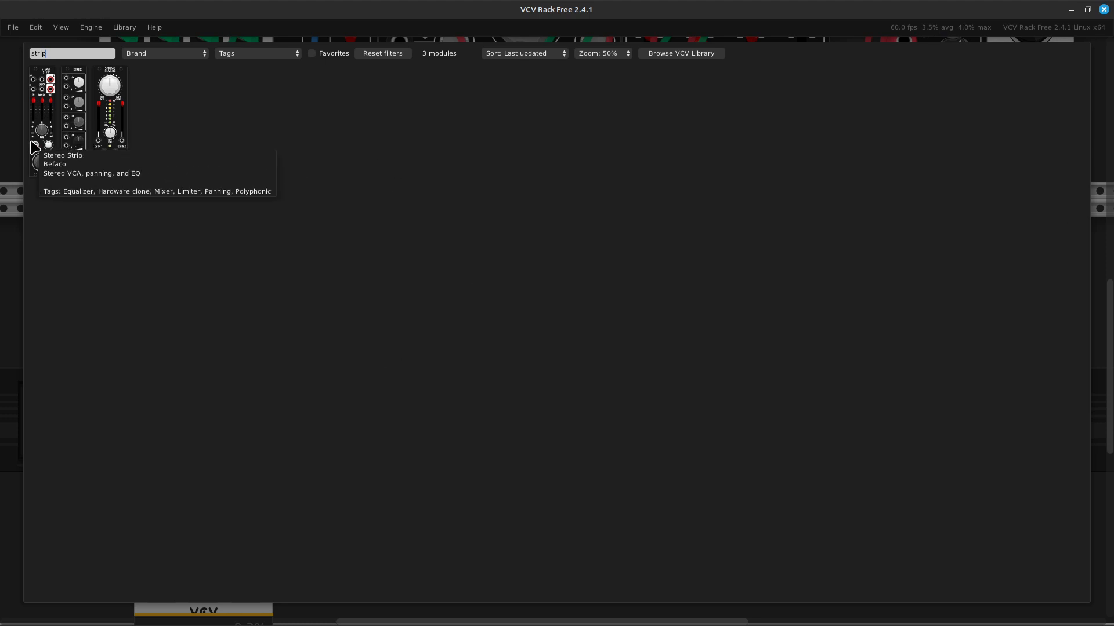
left_click(42, 125)
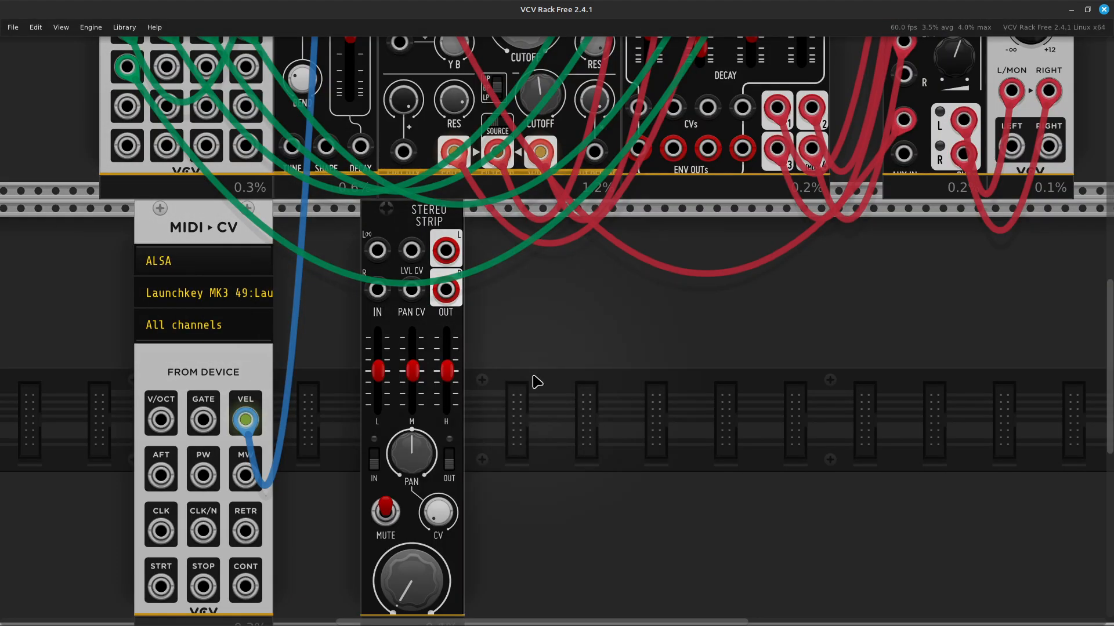
Step: Move Percall's output 1 cable from STMIX's channel 1 left input to Stereo Strip's left input
scroll(556, 412, "up", 10)
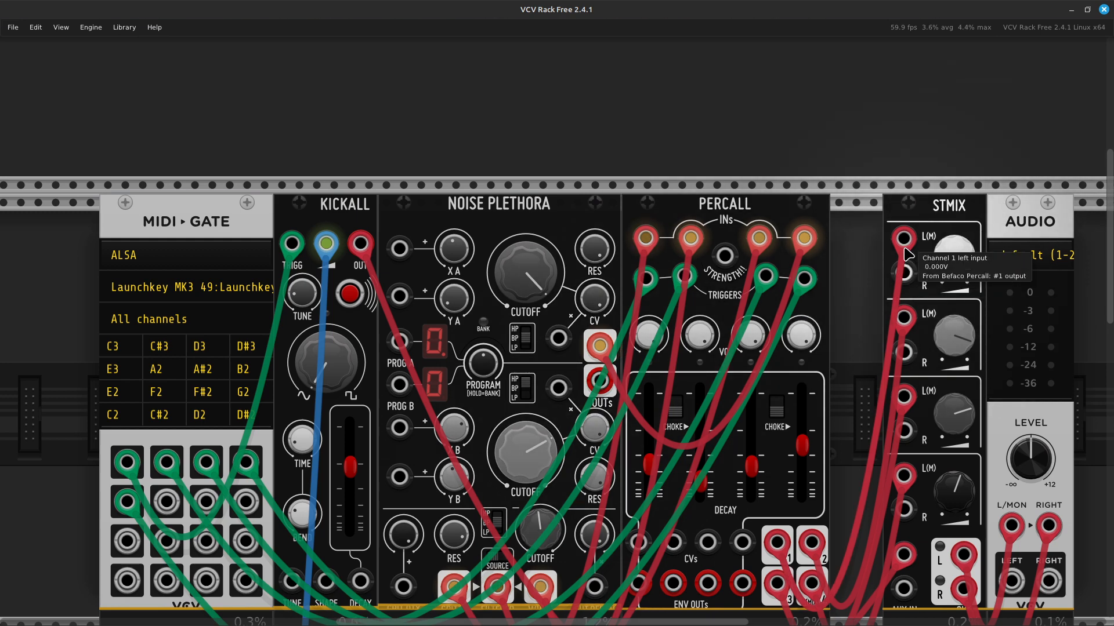
scroll(806, 435, "down", 8)
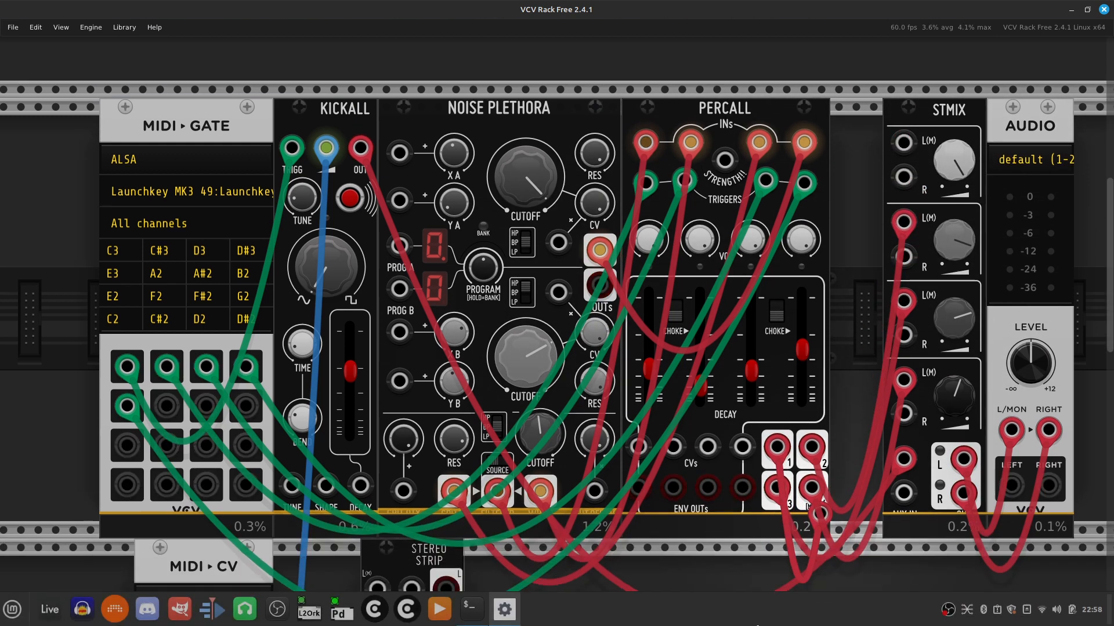
left_click_drag(705, 621, 378, 366)
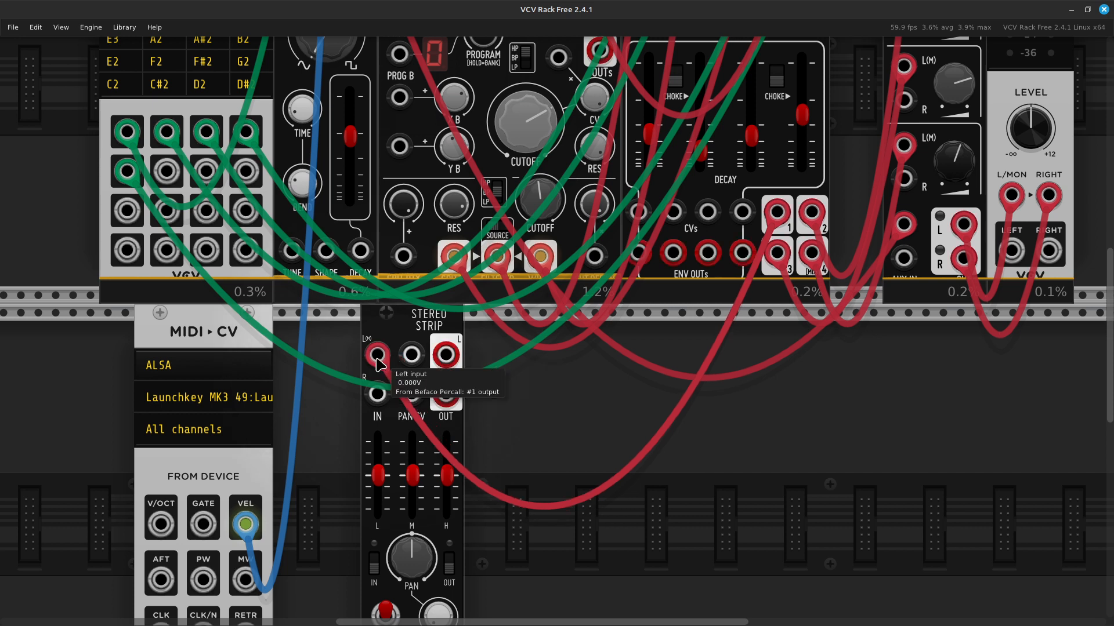
right_click(448, 362)
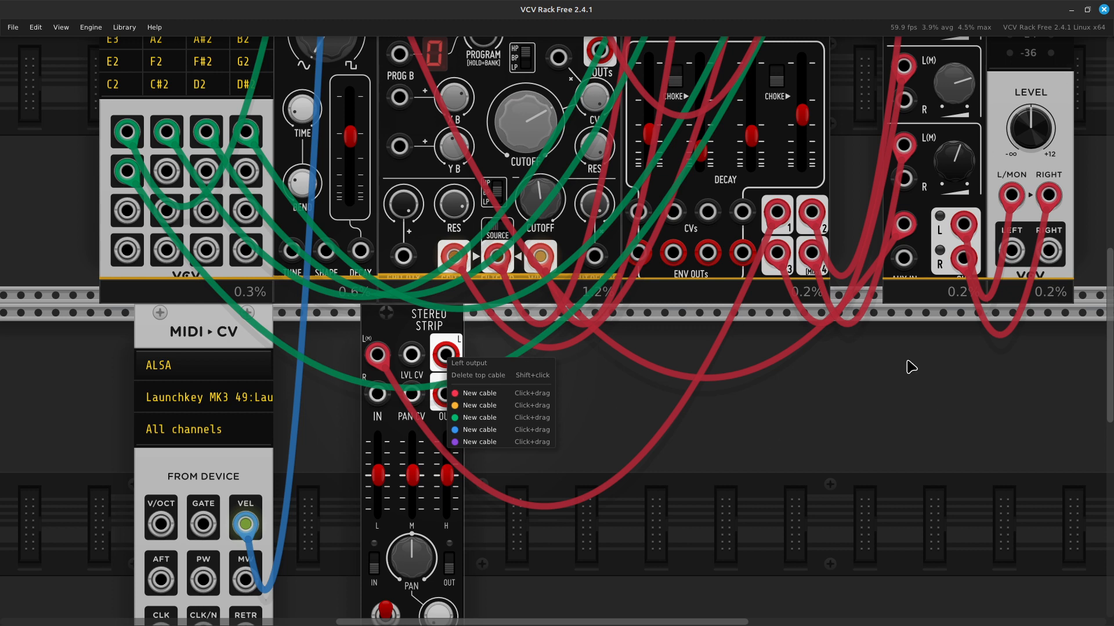
left_click(934, 423)
Step: Move the STMIX and AUDIO modules side by side into the lower row with Stereo Strip
scroll(934, 423, "up", 5)
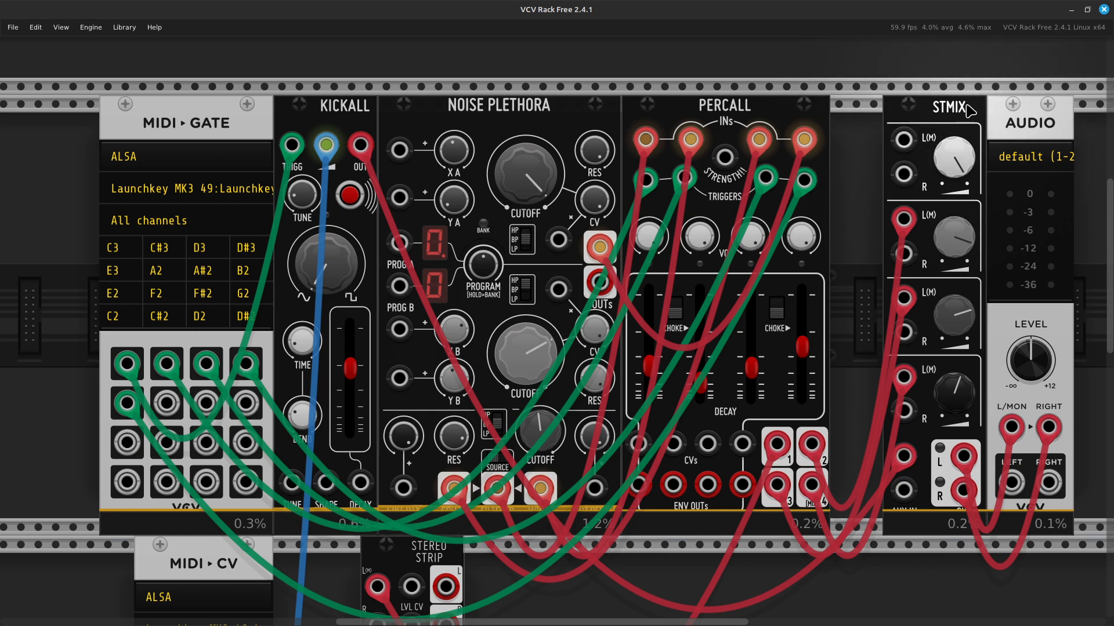
left_click_drag(967, 105, 911, 600)
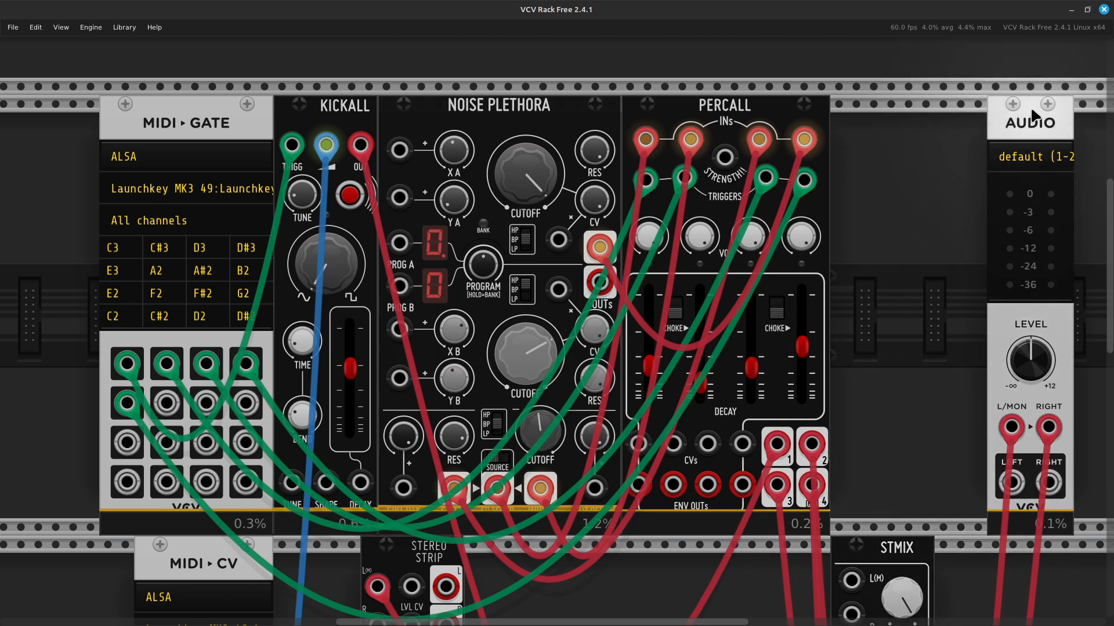
left_click_drag(1031, 115, 980, 555)
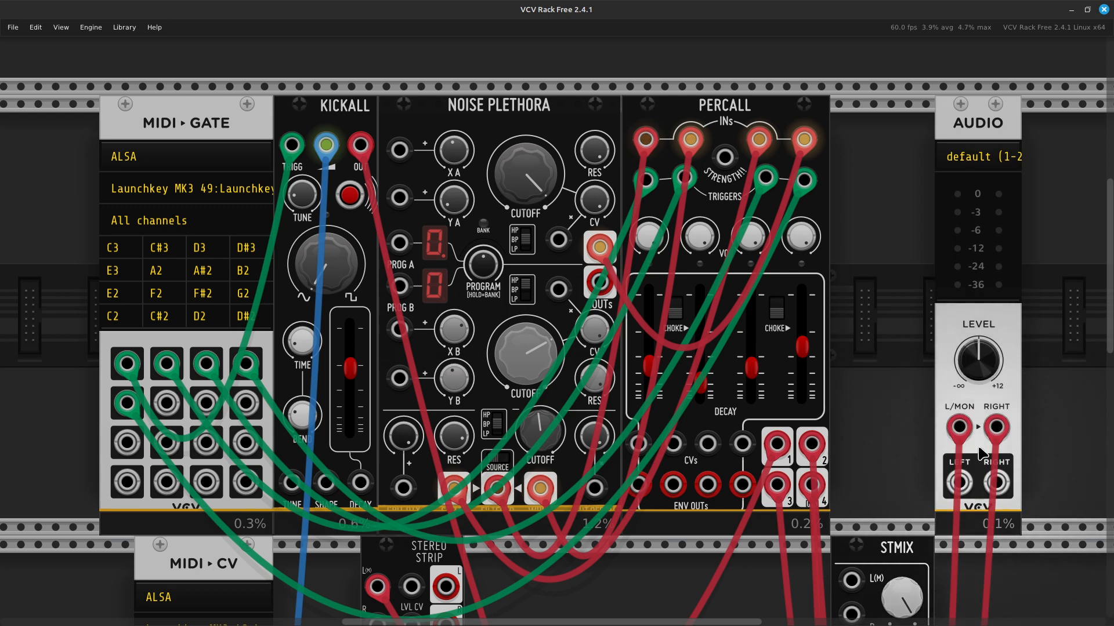
scroll(992, 464, "down", 4)
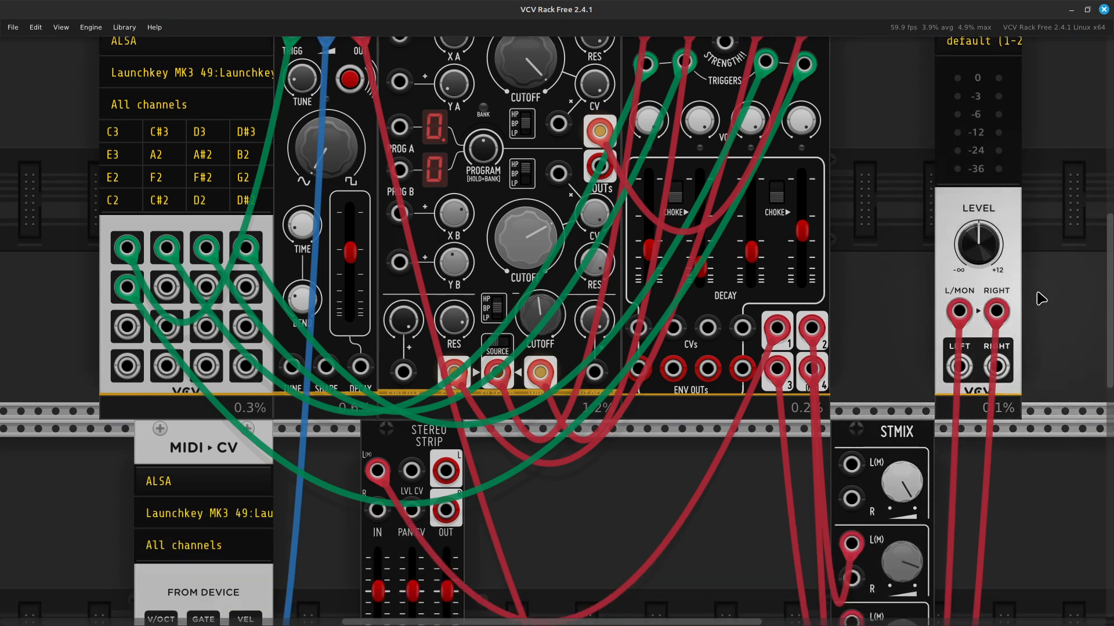
key("ctrl+minus")
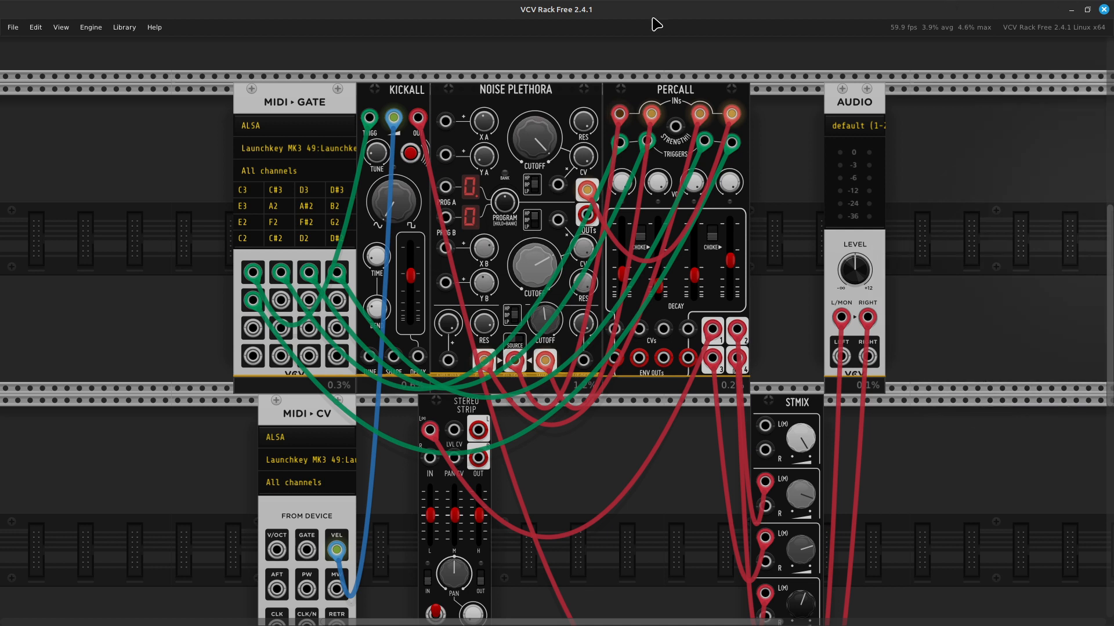
left_click_drag(869, 99, 870, 464)
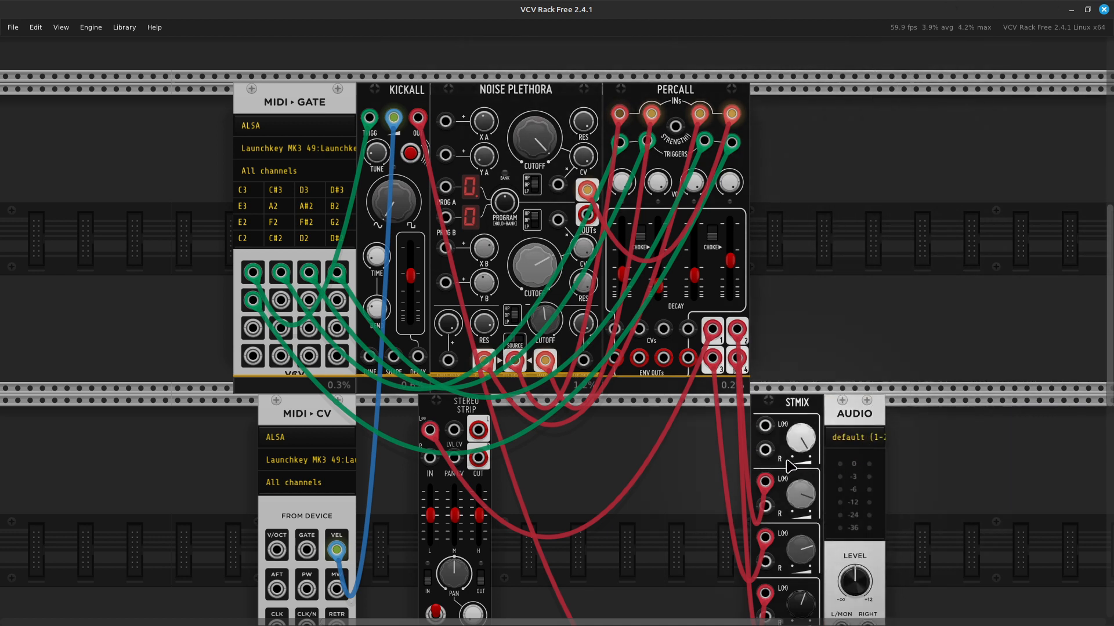
Step: Patch Stereo Strip's left and right outputs into STMIX's channel 1 left and right inputs with red cables
scroll(754, 441, "down", 5)
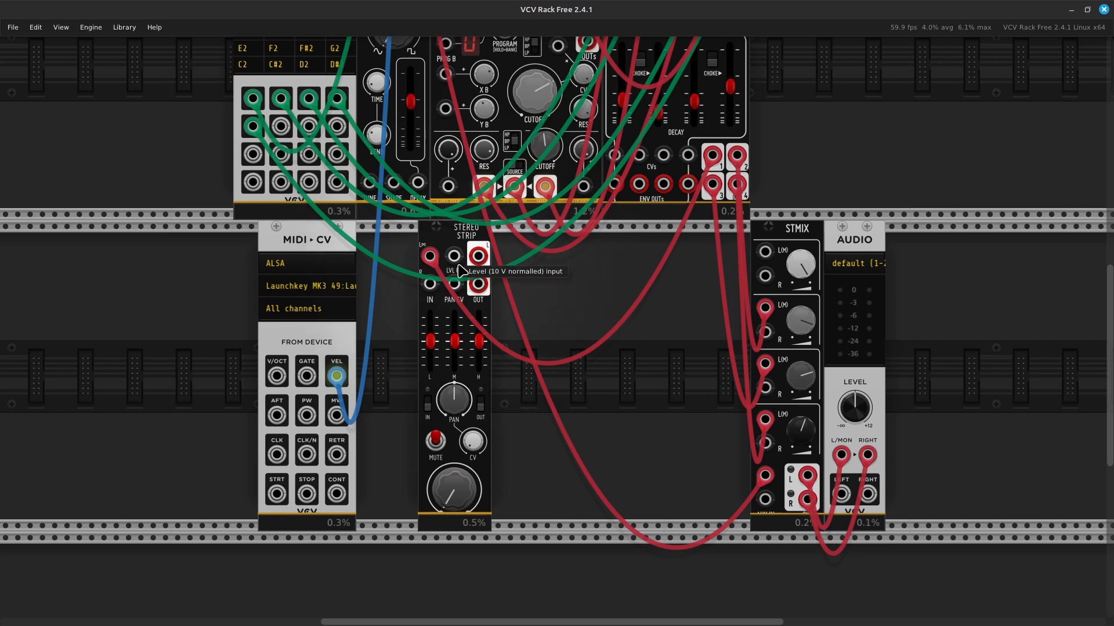
right_click(476, 259)
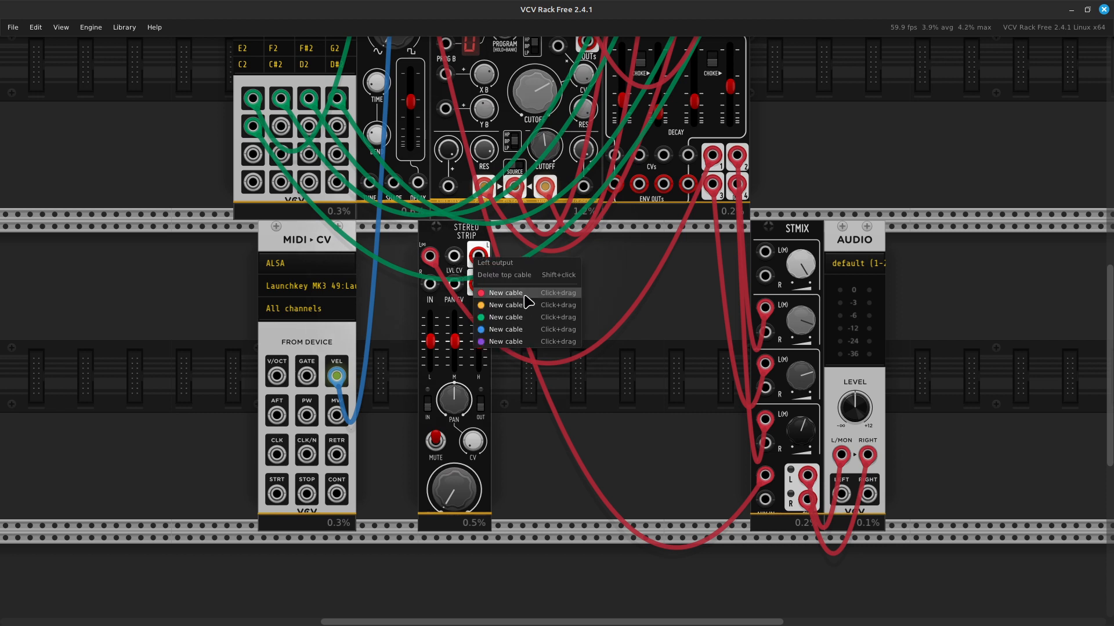
left_click_drag(524, 298, 472, 285)
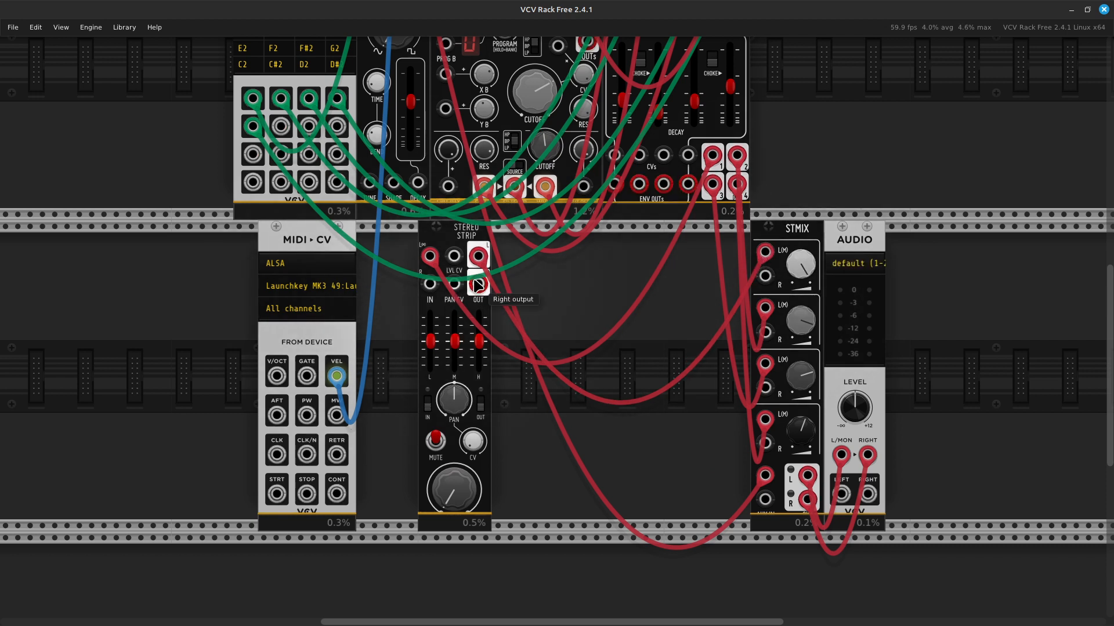
right_click(475, 288)
left_click_drag(500, 321, 762, 282)
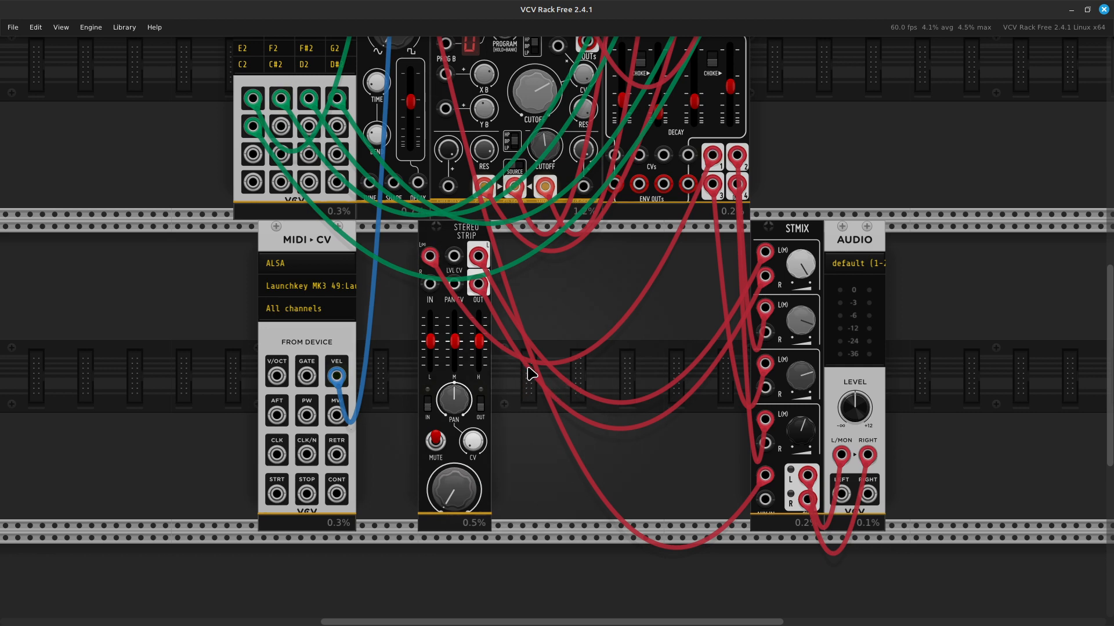
Step: Turn Stereo Strip's level up almost fully and set its pan to about -0.14
scroll(531, 373, "up", 5)
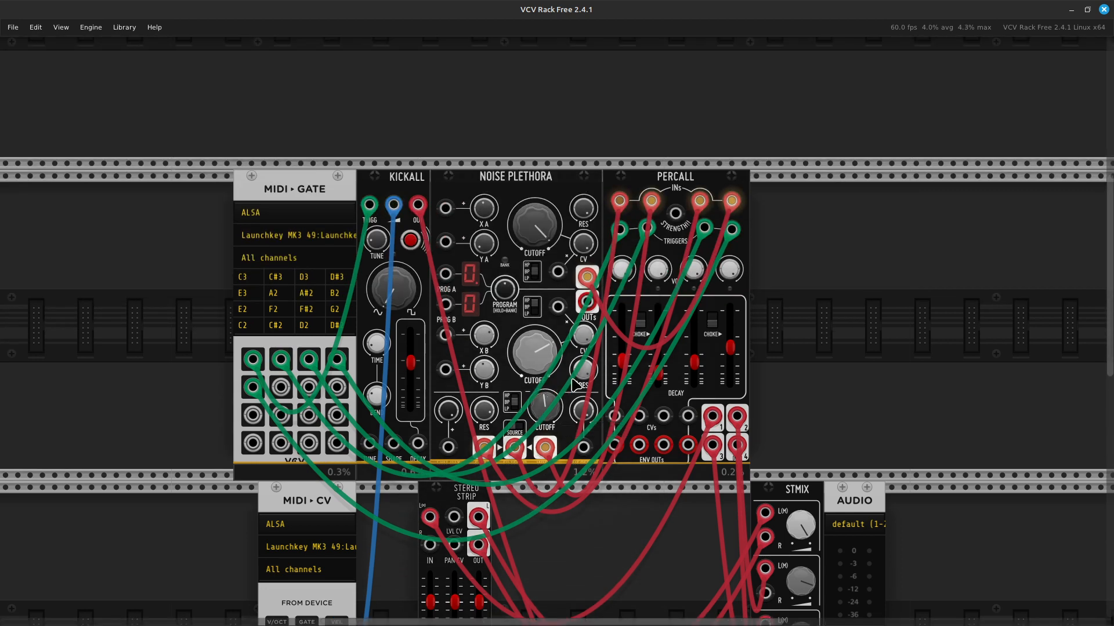
scroll(575, 384, "down", 3)
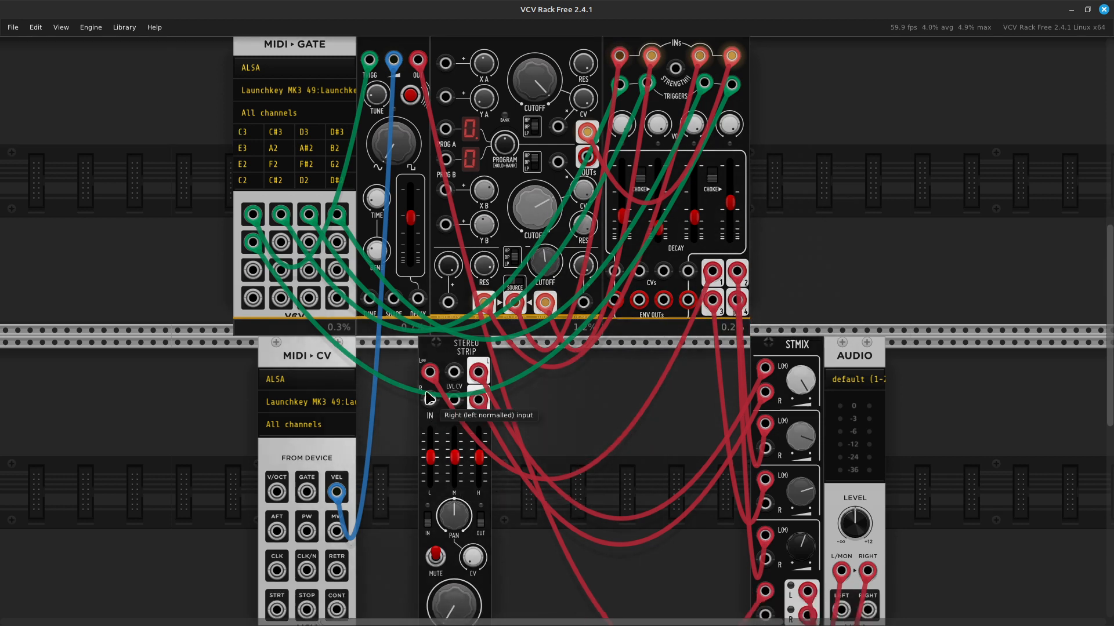
scroll(432, 406, "down", 3)
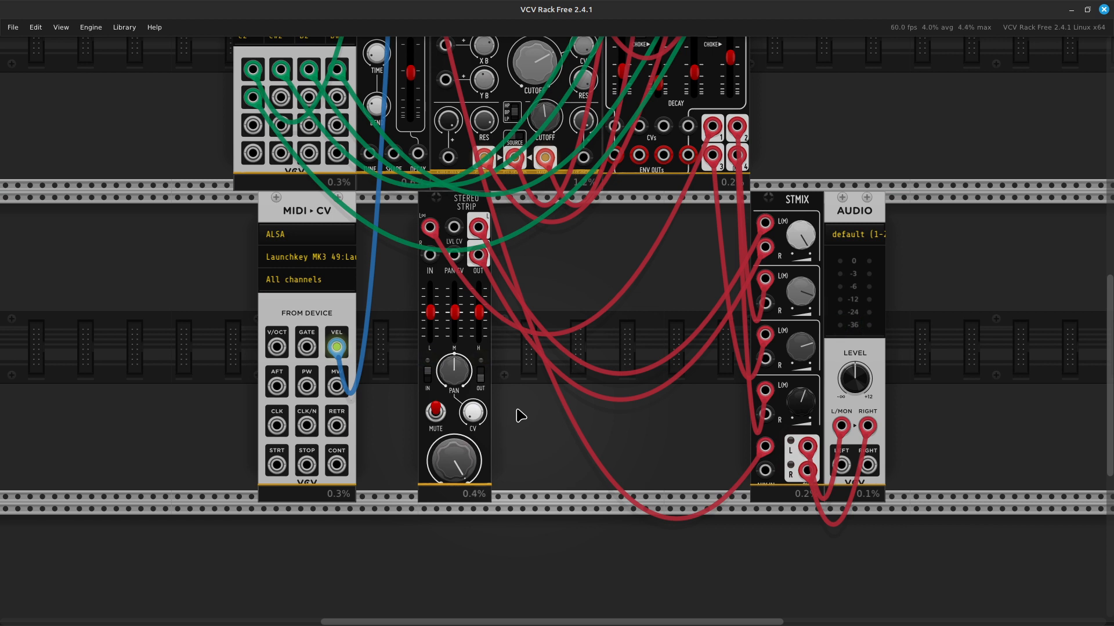
scroll(521, 412, "up", 2)
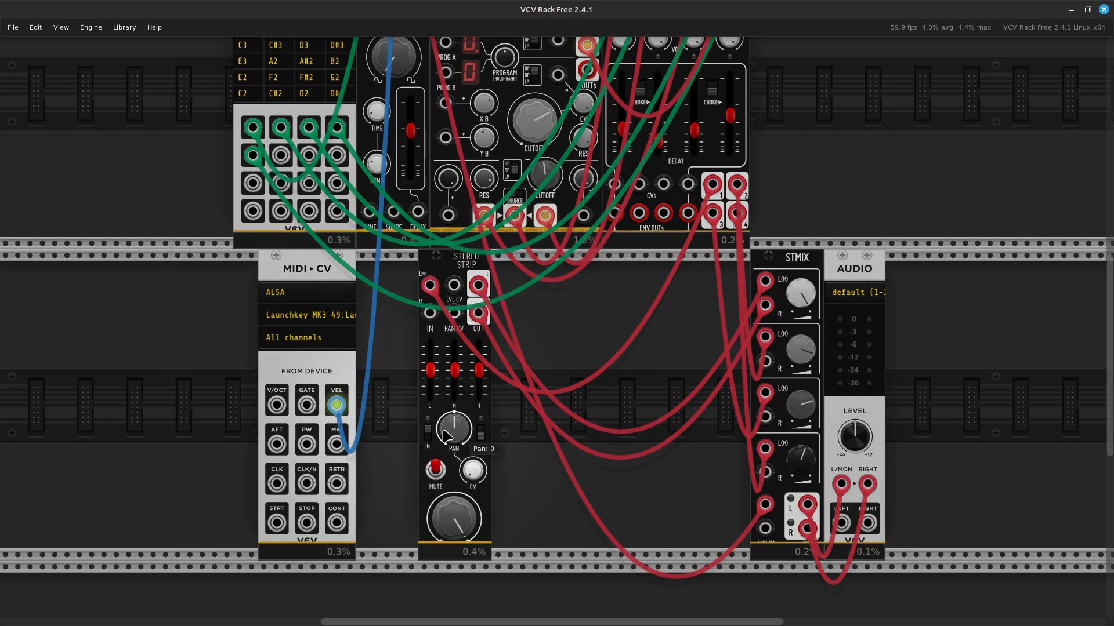
mouse_move(454, 429)
left_mouse_down()
mouse_move(455, 291)
mouse_move(454, 579)
mouse_move(455, 436)
mouse_move(454, 448)
left_mouse_up()
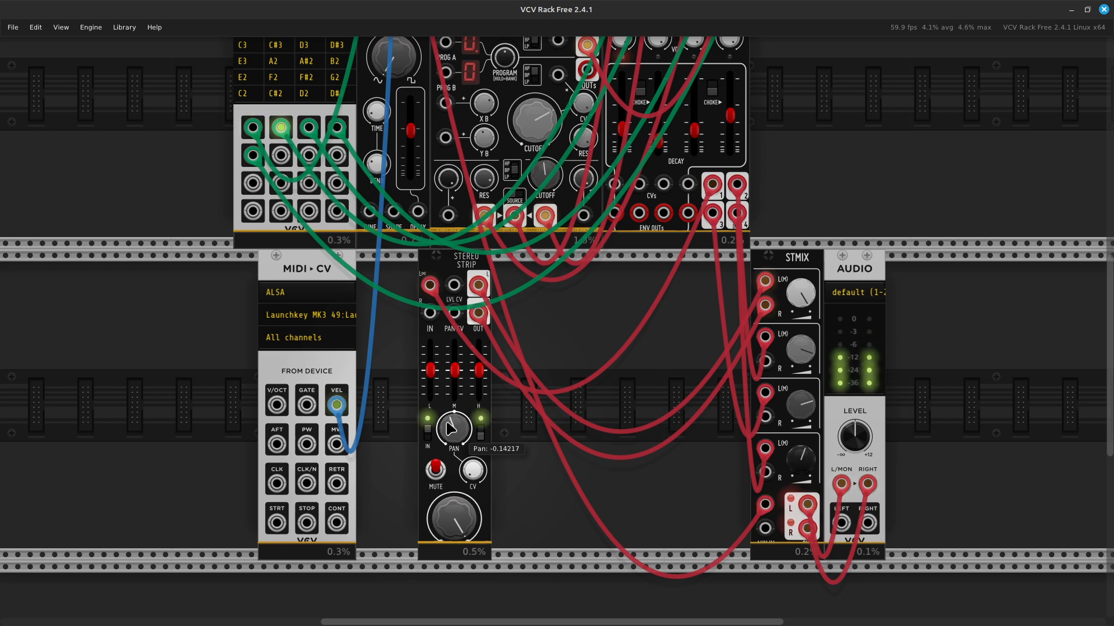
Step: Shift the Stereo Strip slightly right and add a second Stereo Strip directly beside it in the lower row
scroll(489, 402, "up", 5)
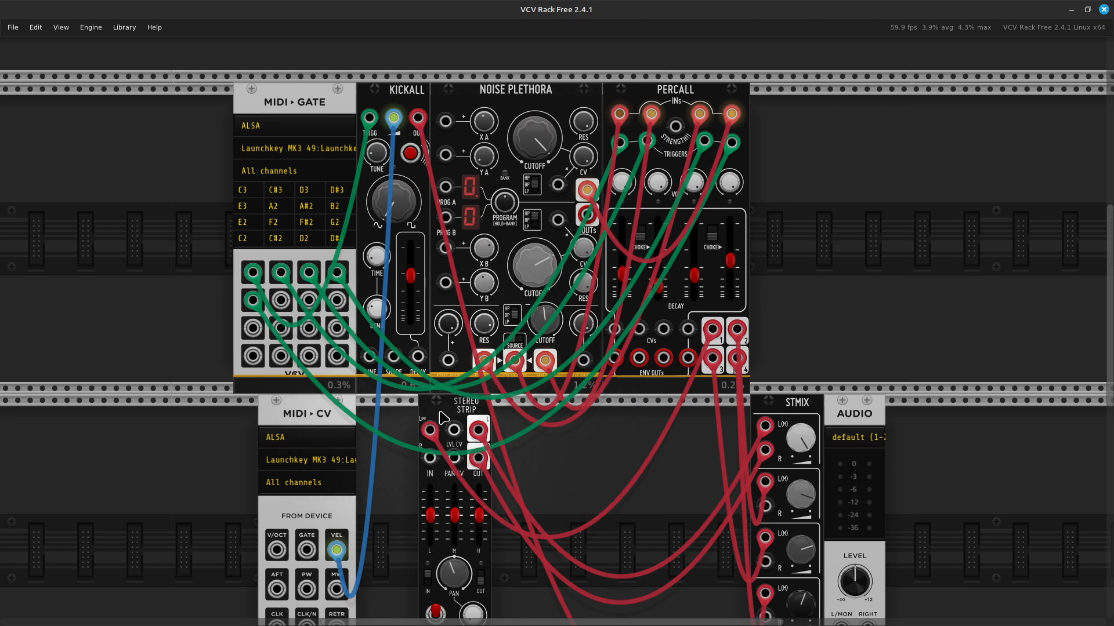
left_click_drag(446, 413, 459, 414)
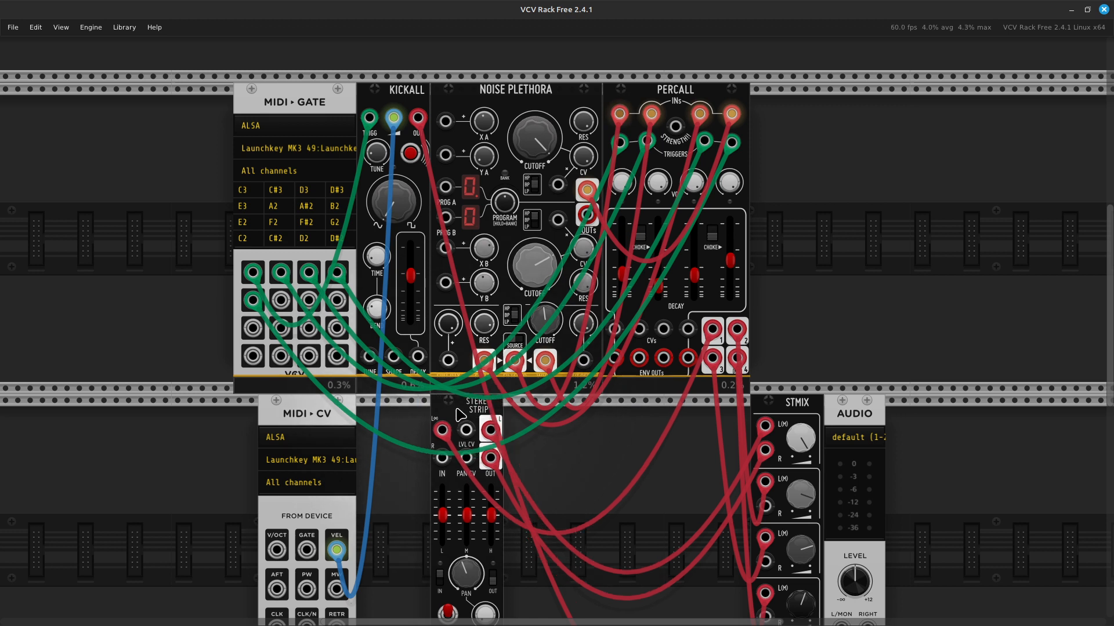
scroll(522, 394, "down", 4)
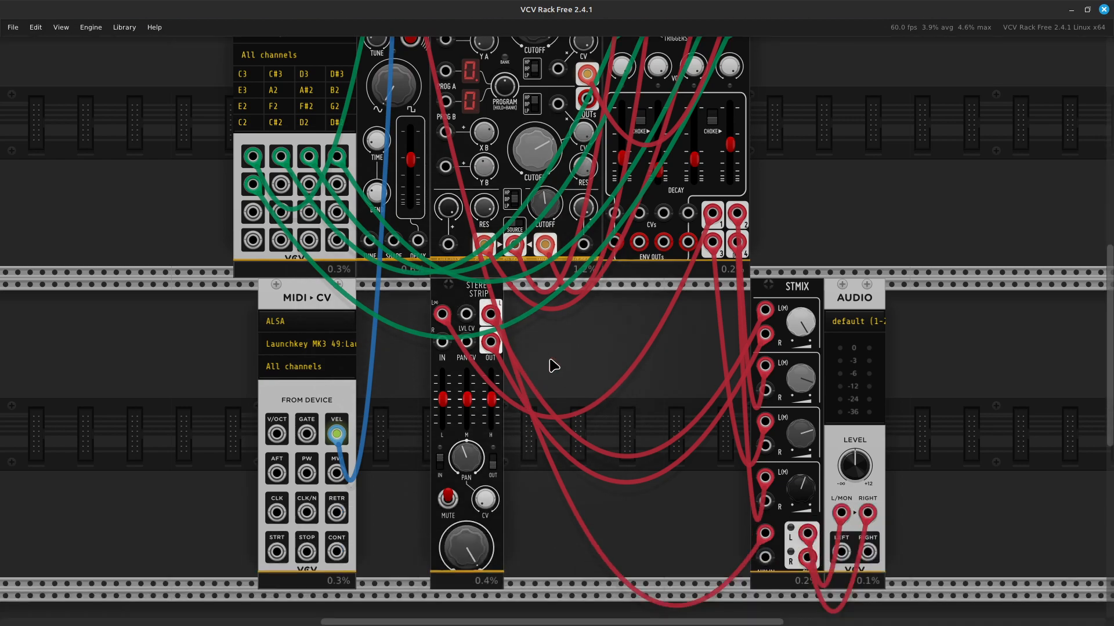
right_click(549, 361)
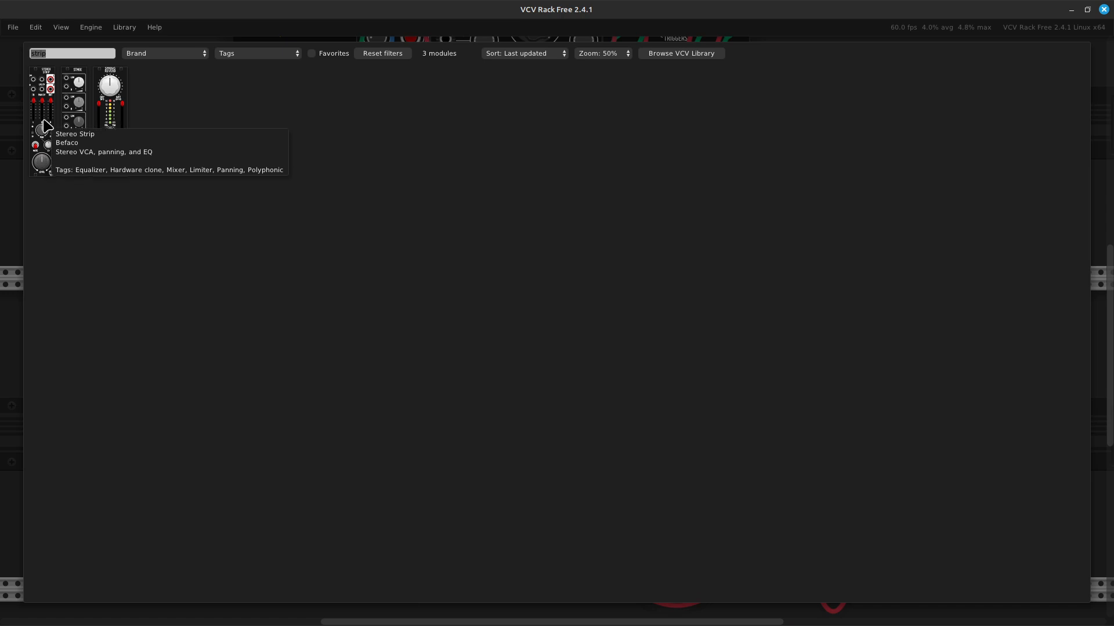
key("Escape")
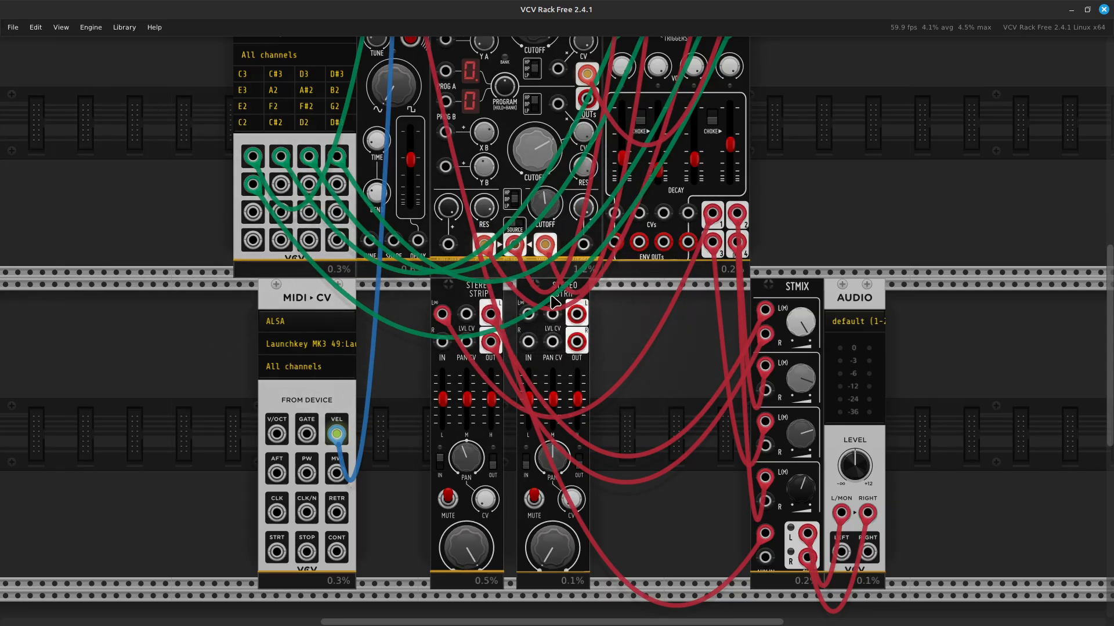
left_click_drag(551, 297, 539, 297)
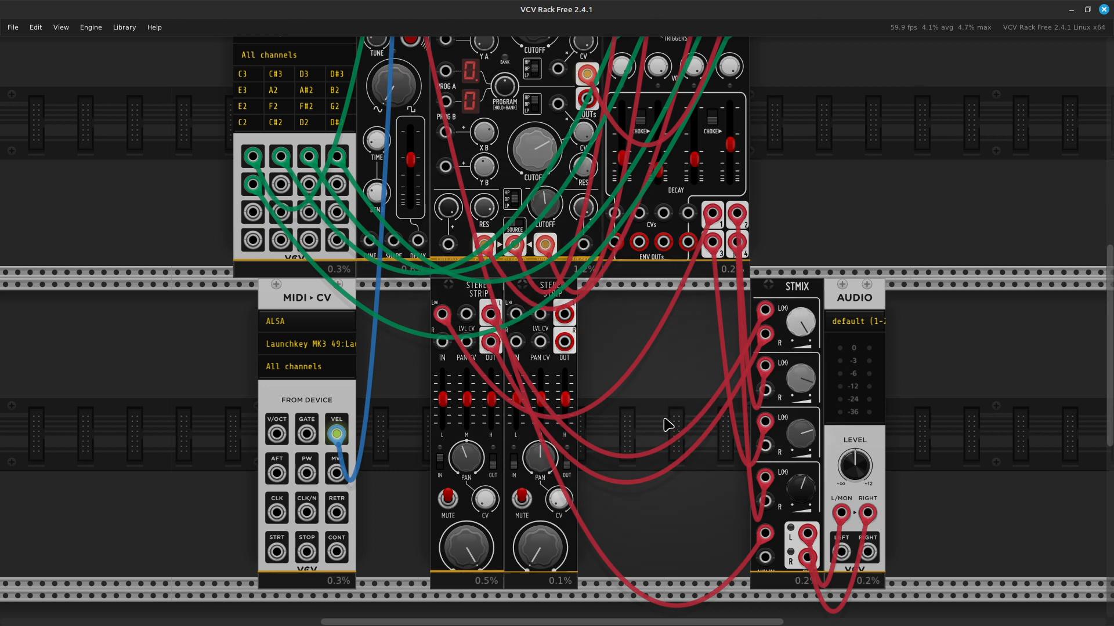
Step: Set the cable tension to 42.5%
scroll(660, 426, "up", 5)
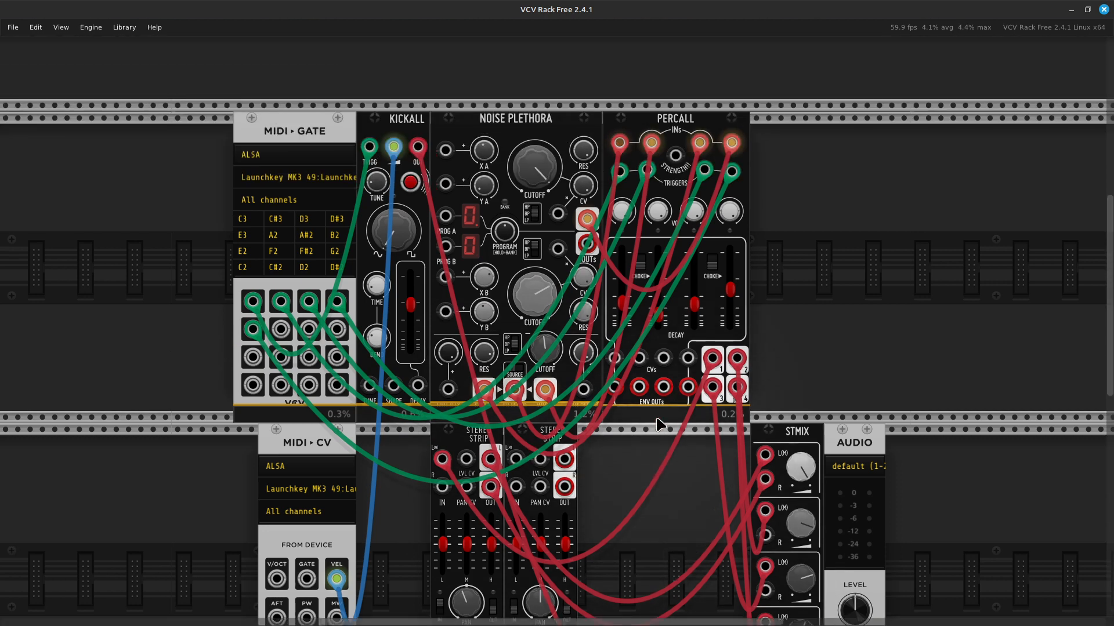
left_click(63, 31)
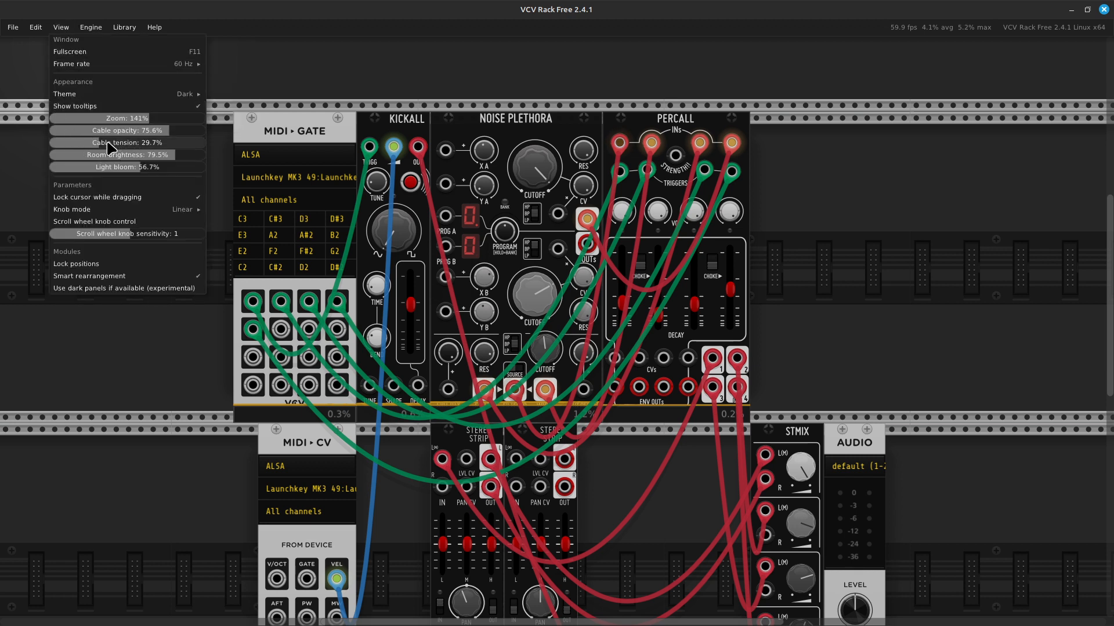
mouse_move(127, 143)
left_mouse_down()
mouse_move(96, 142)
mouse_move(148, 143)
left_mouse_up()
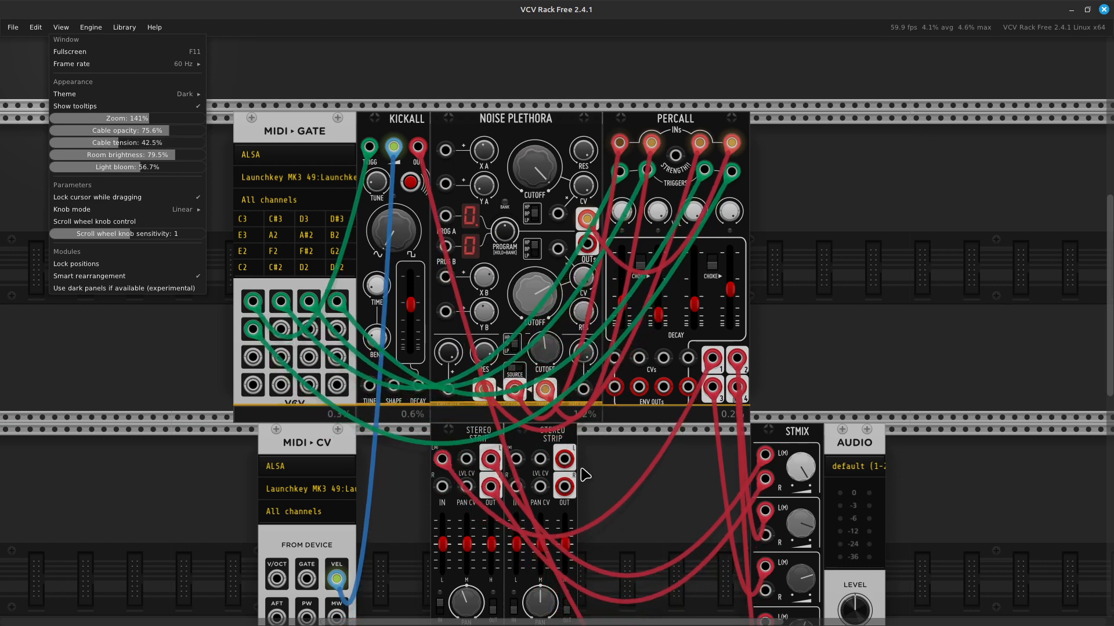
left_click(604, 477)
Step: Reroute Percall's output 2 cable into the second Stereo Strip's left input and patch that strip's outputs into STMIX's channel 2 inputs with red cables
scroll(609, 476, "down", 5)
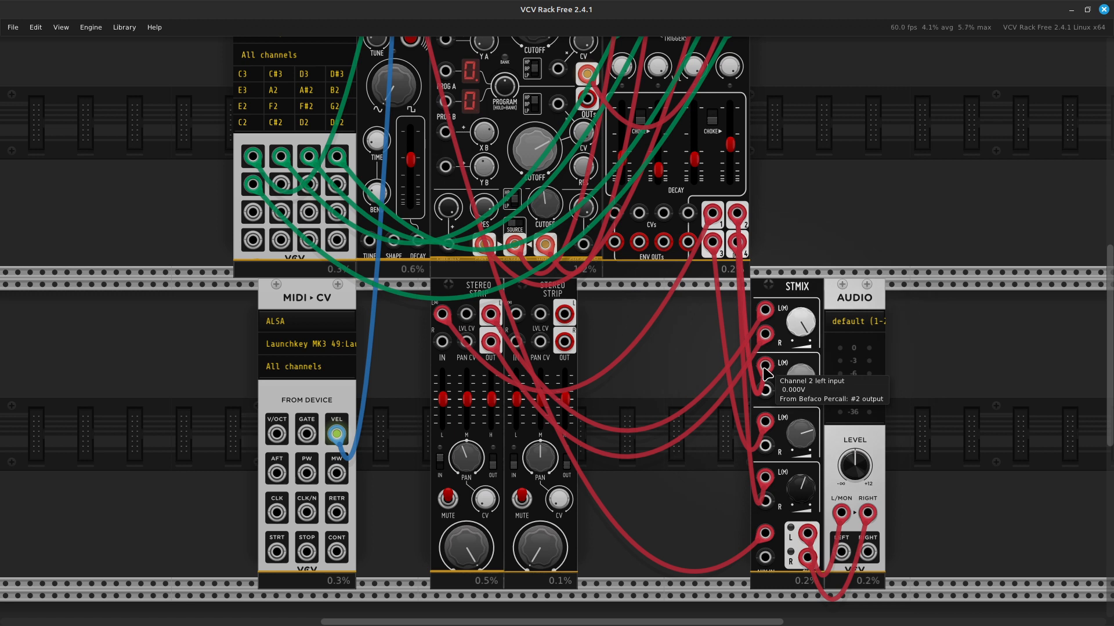
left_click_drag(764, 375, 517, 314)
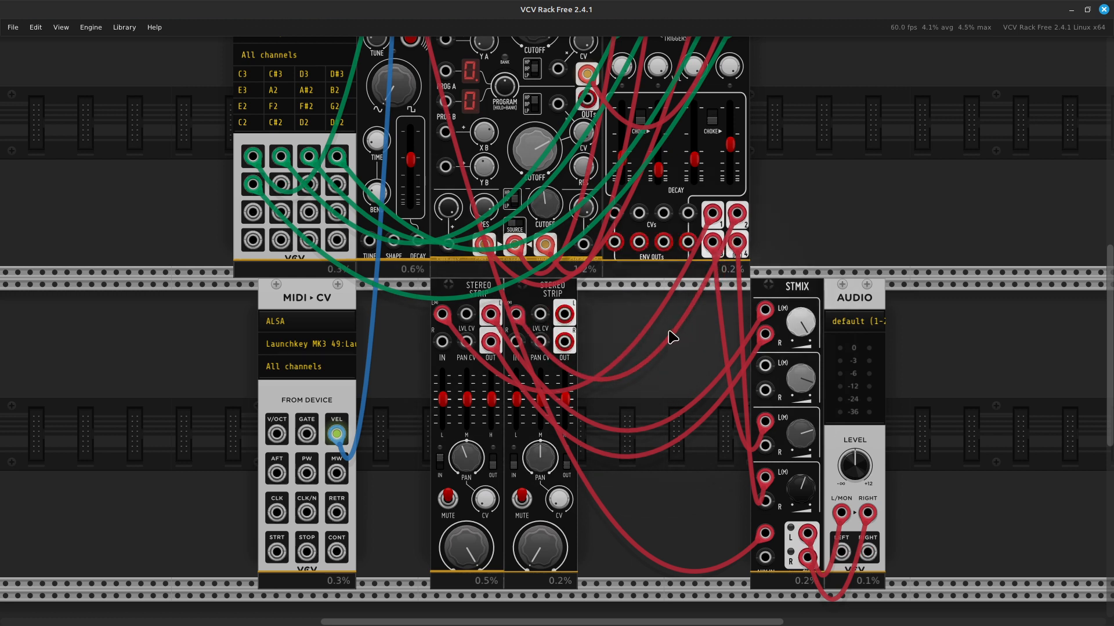
right_click(563, 319)
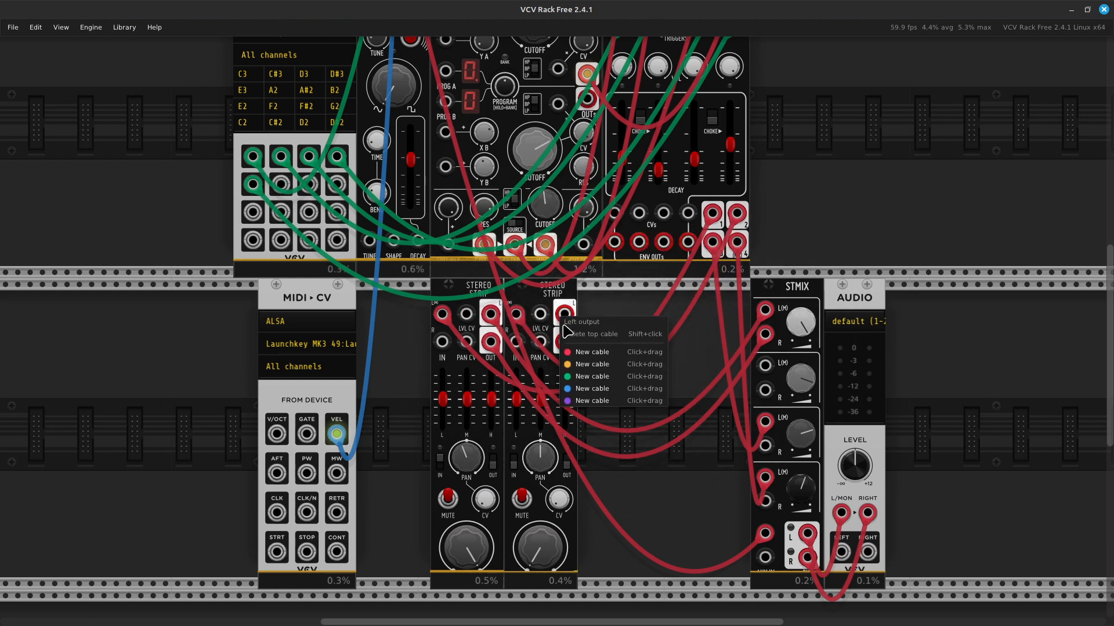
left_click(590, 354)
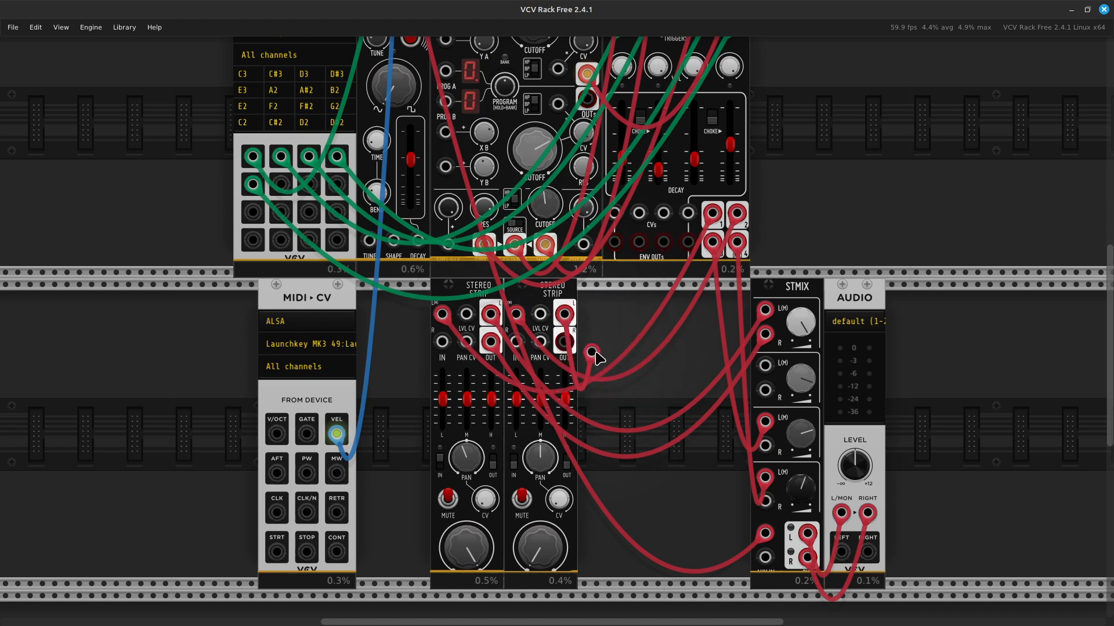
left_click(764, 367)
right_click(766, 390)
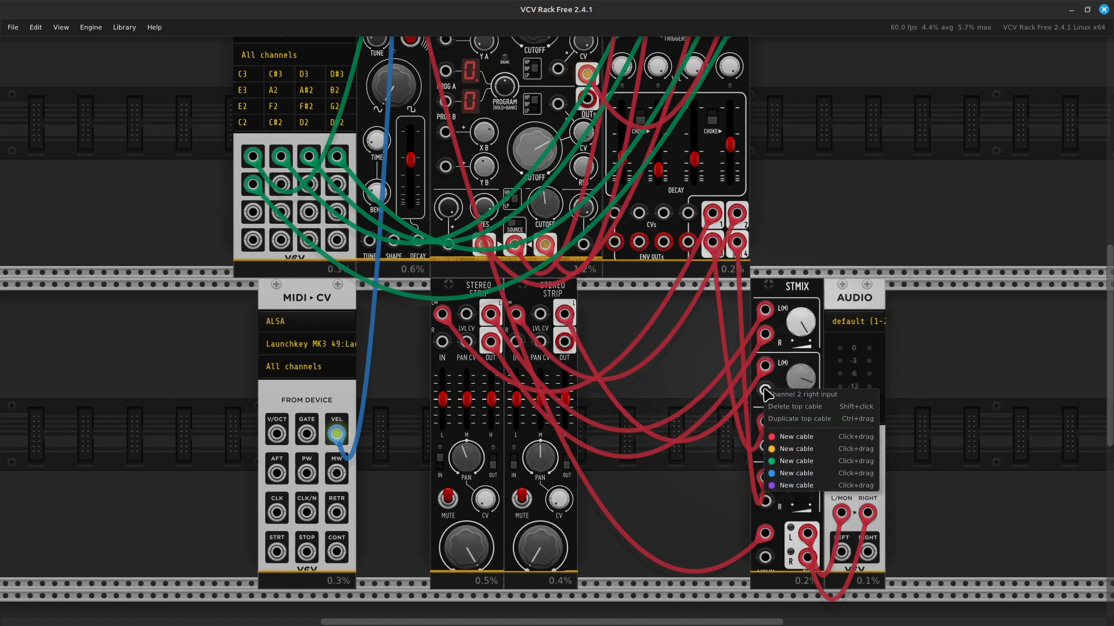
left_click(793, 436)
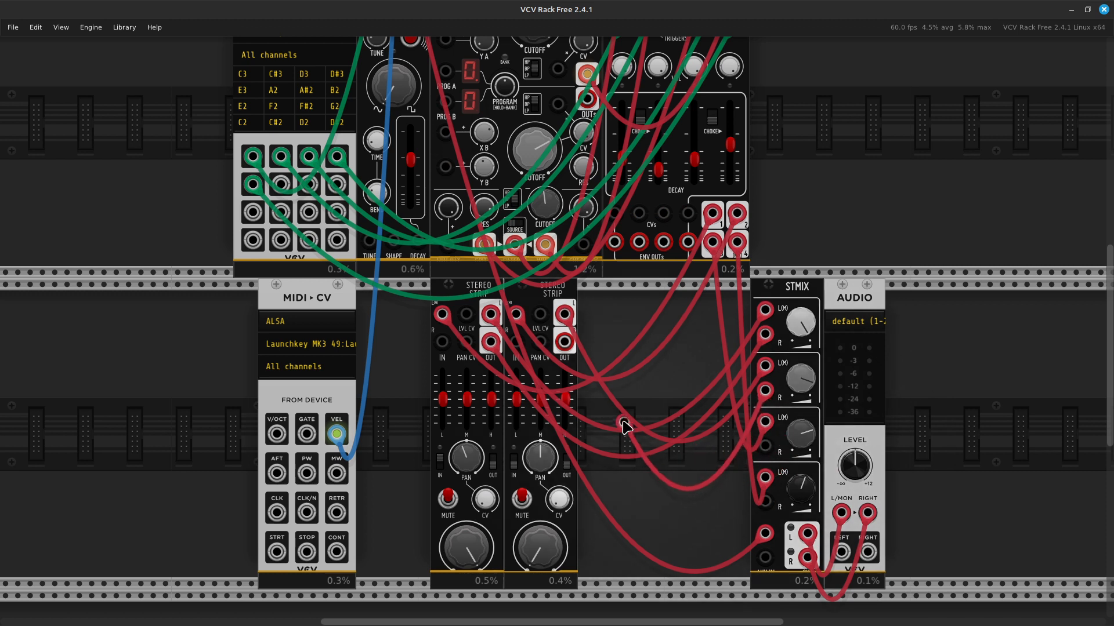
left_click(563, 342)
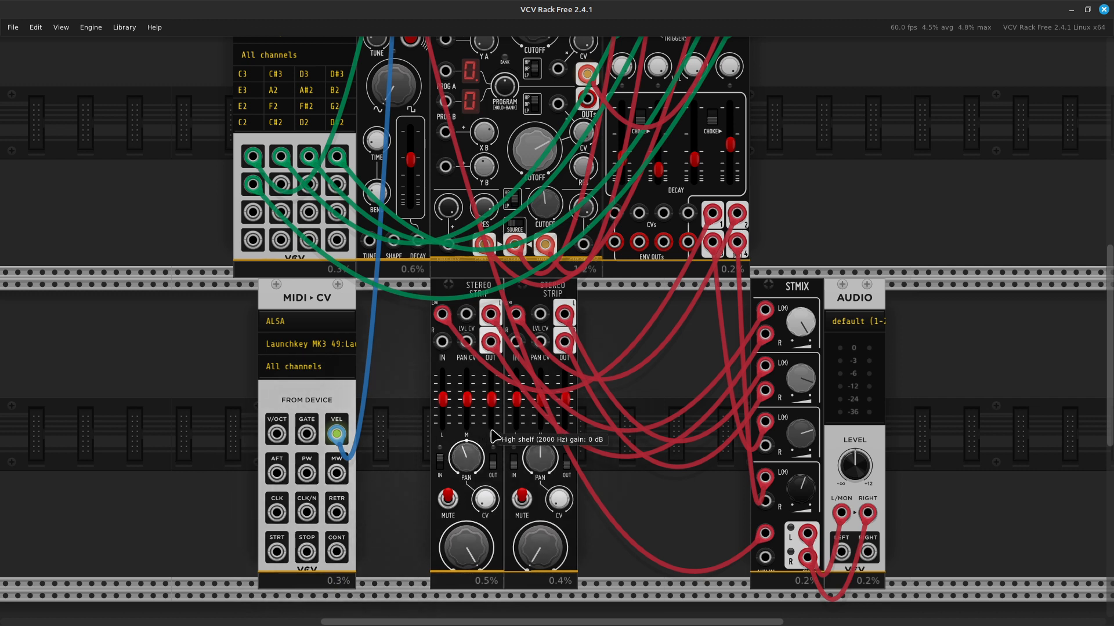
Step: Reset the second Stereo Strip's level and set its pan to about 0.24
double_click(539, 547)
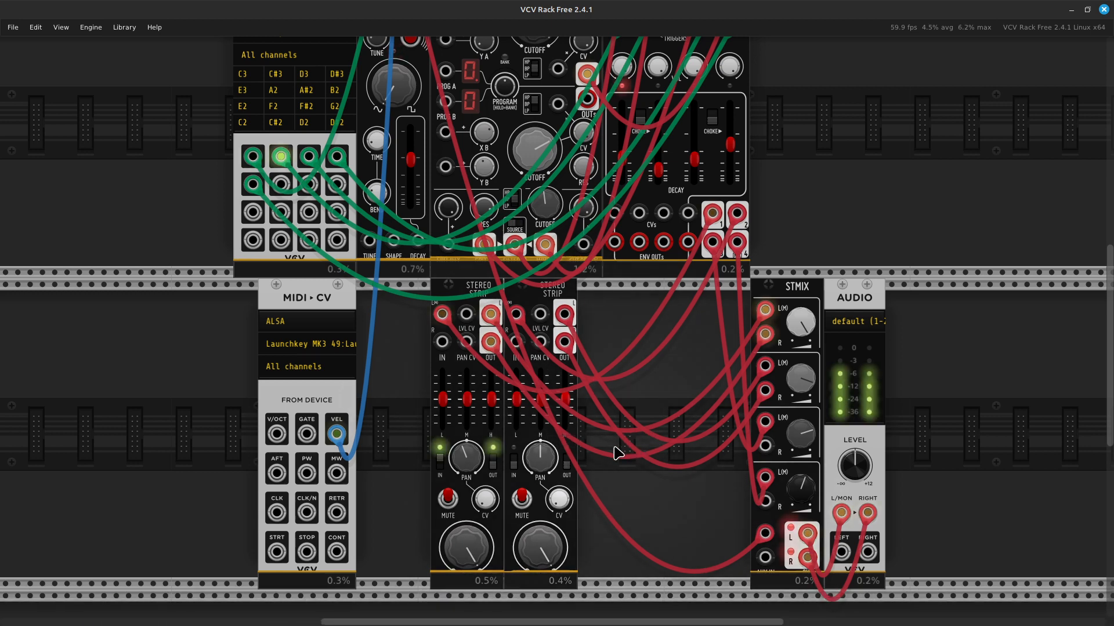
mouse_move(547, 464)
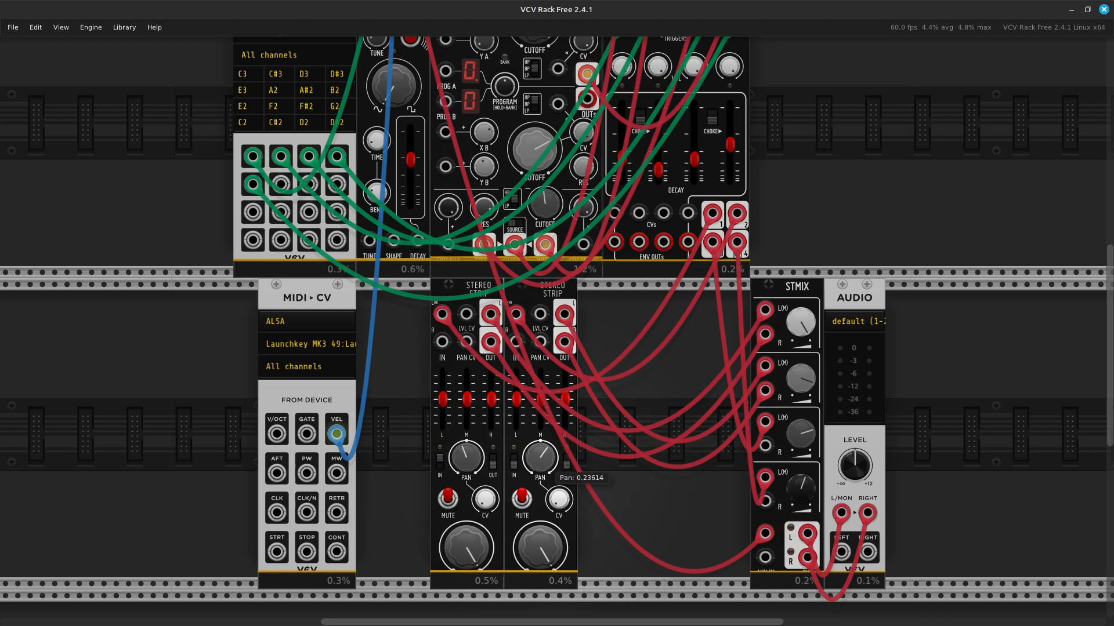
left_click_drag(546, 465, 547, 471)
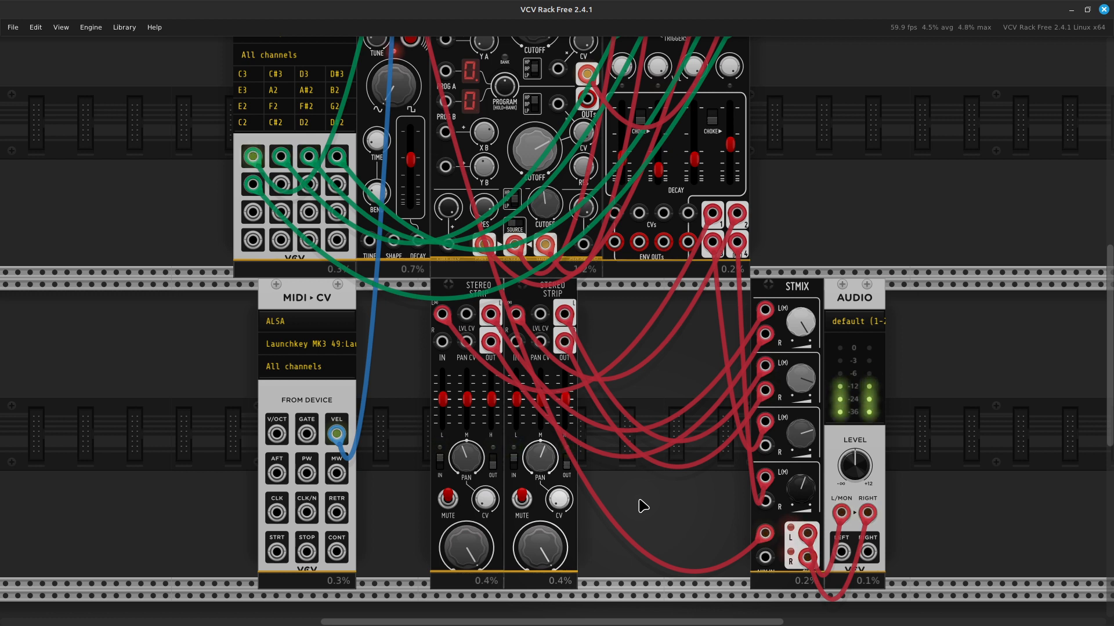
Step: Patch the MIDI-CV velocity output to the level CV inputs of both Stereo Strips with blue cables
right_click(470, 321)
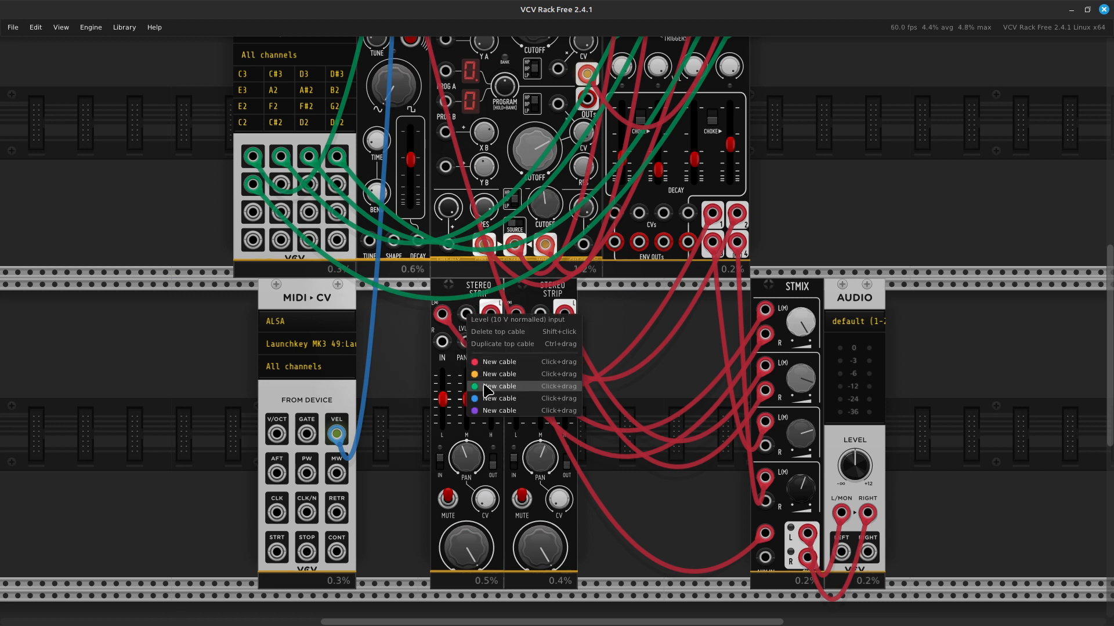
left_click_drag(489, 398, 337, 441)
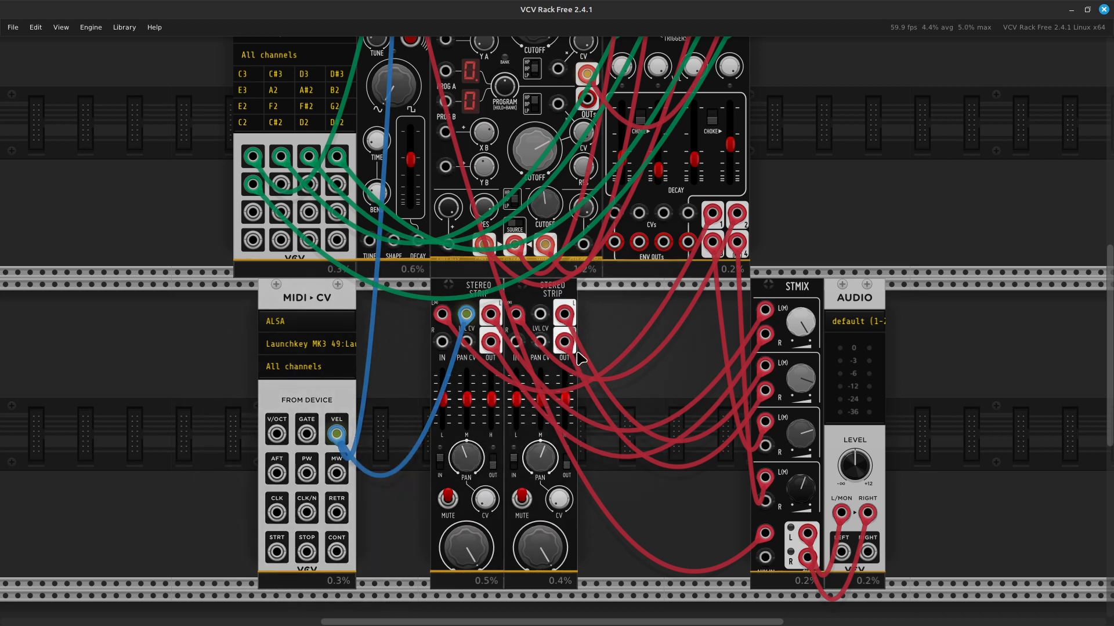
right_click(540, 315)
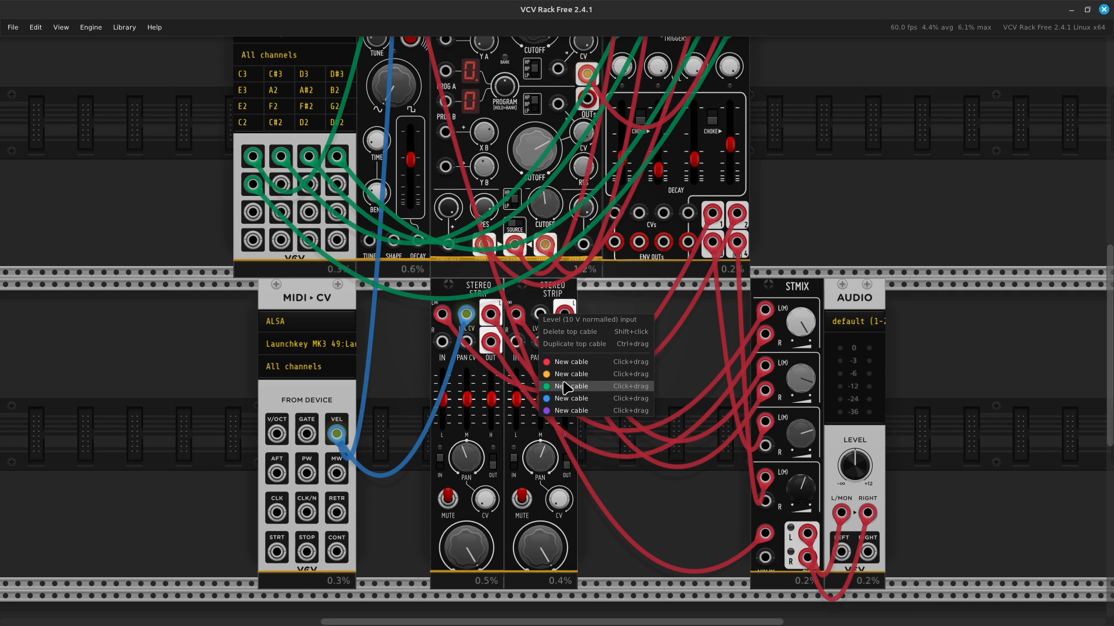
left_click_drag(562, 400, 335, 440)
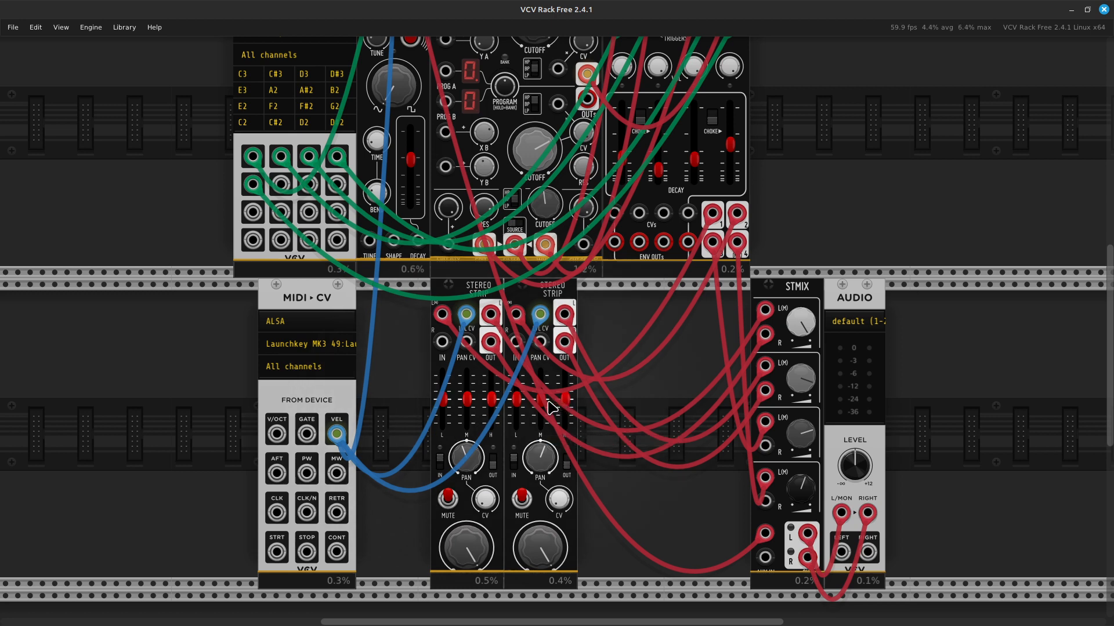
scroll(552, 408, "up", 4)
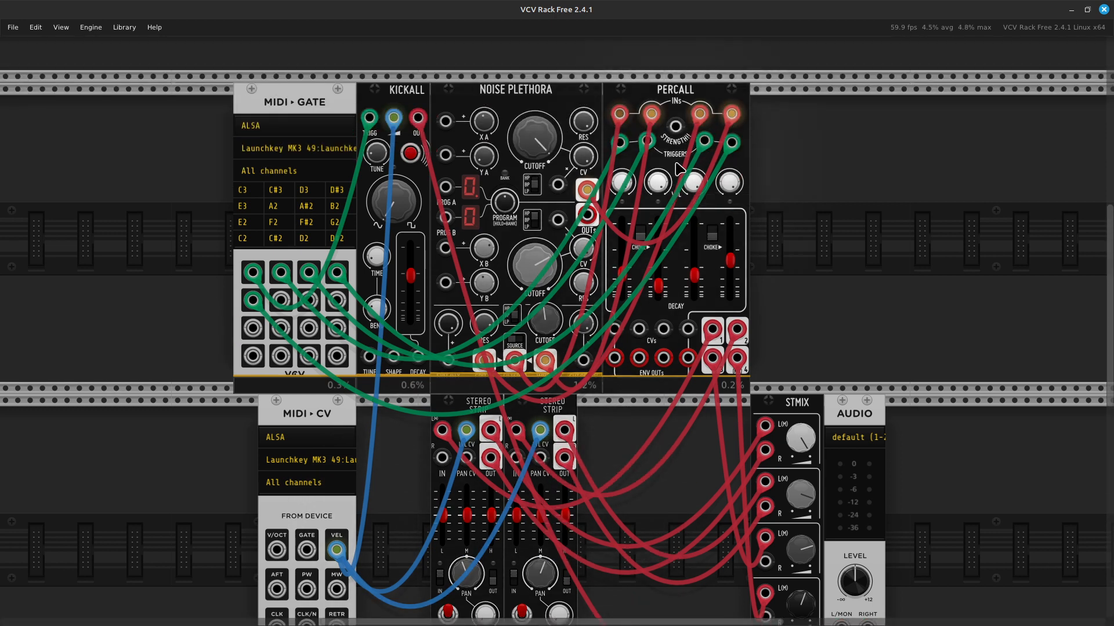
scroll(432, 413, "down", 4)
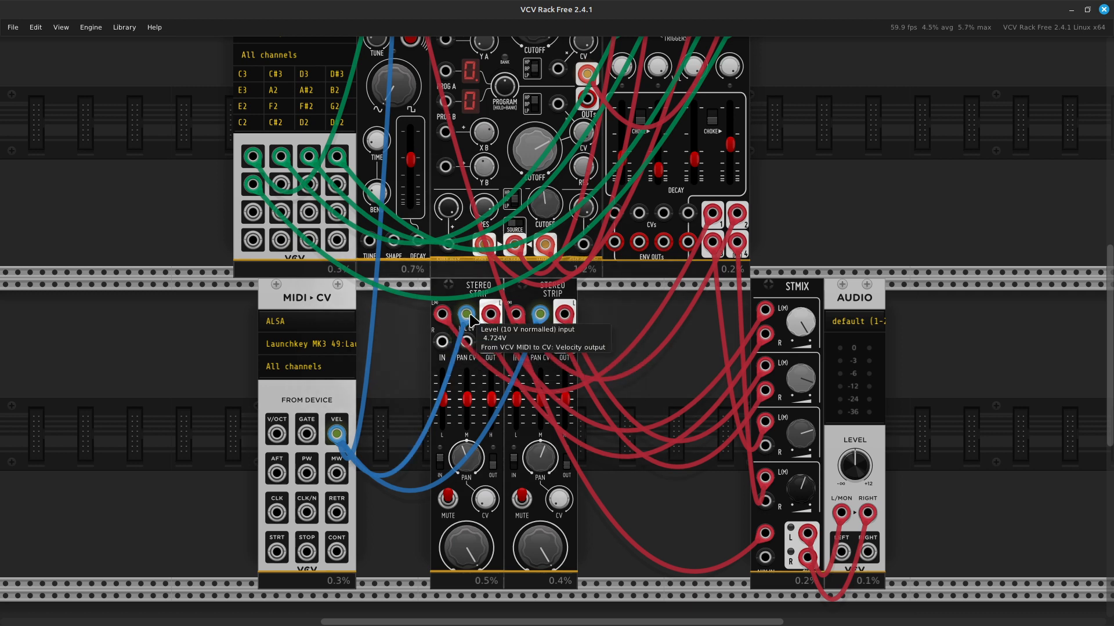
scroll(540, 410, "up", 3)
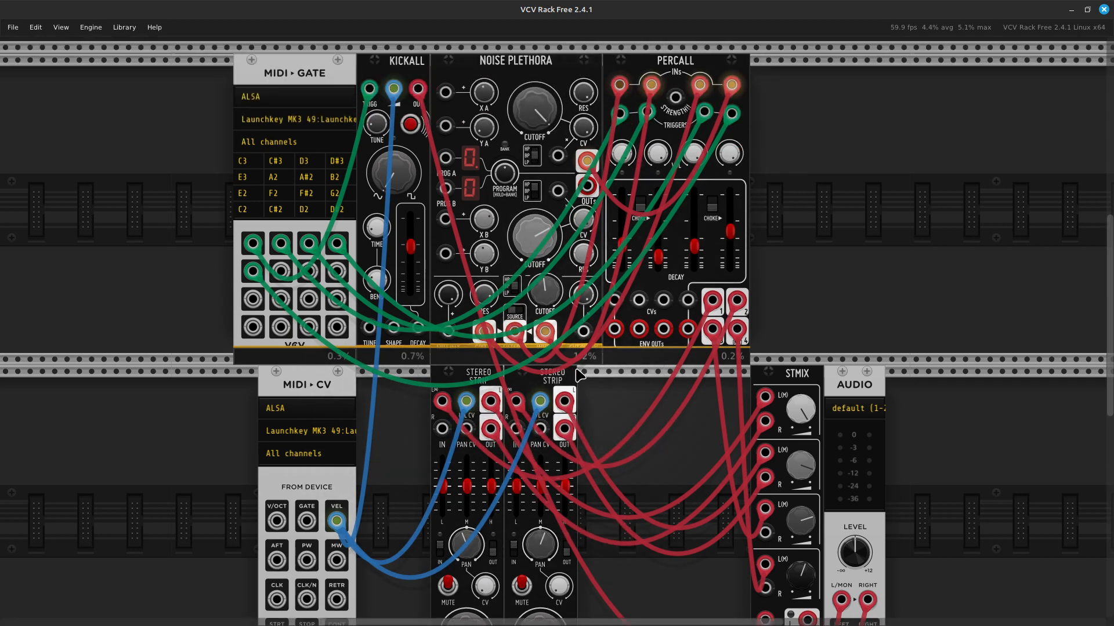
scroll(557, 403, "down", 4)
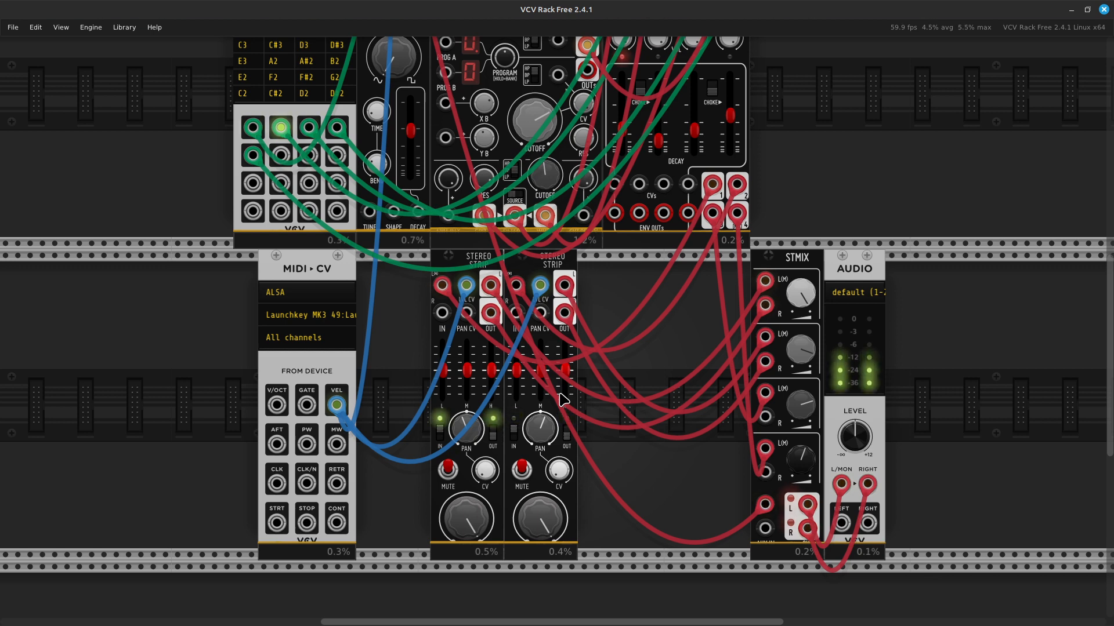
scroll(566, 400, "up", 6)
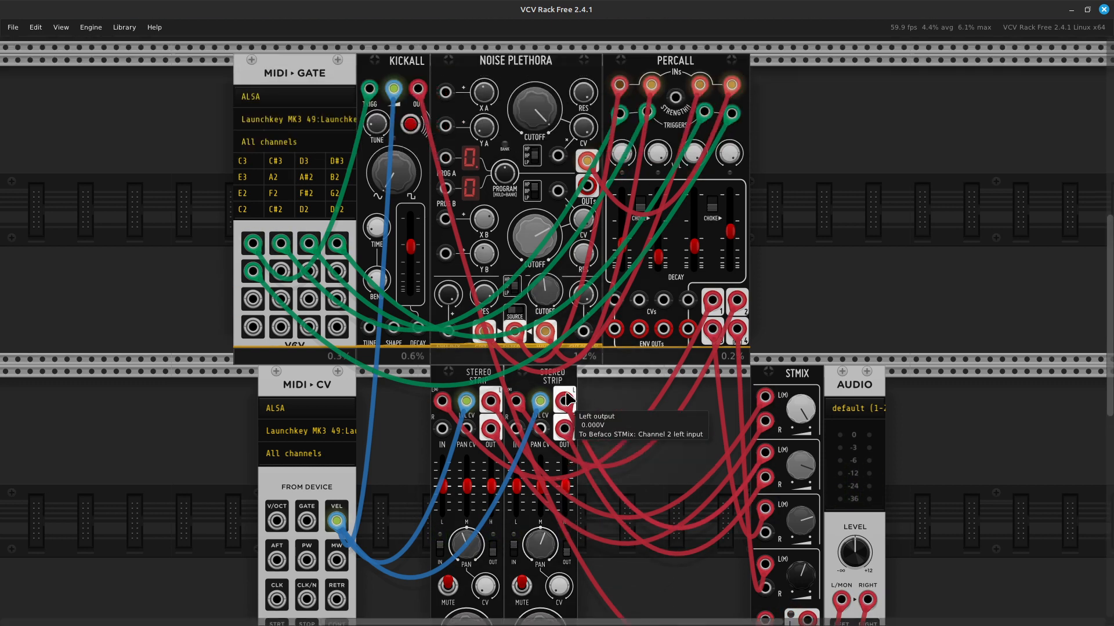
scroll(565, 400, "up", 2)
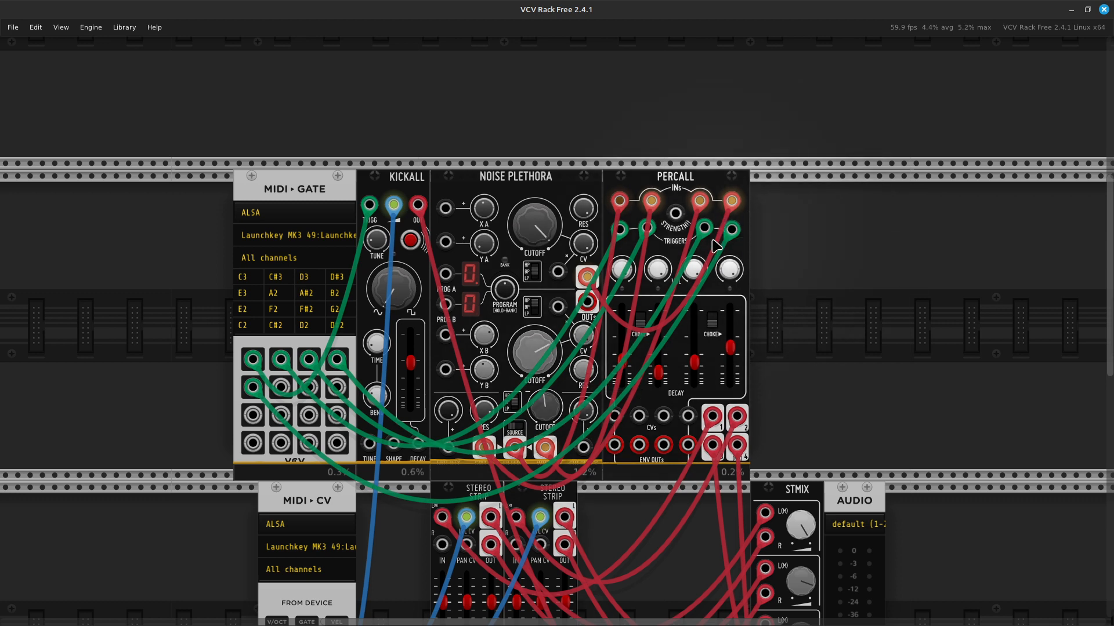
Step: Add a third Stereo Strip directly beside the second and set its pan to about 0.18
scroll(613, 327, "down", 8)
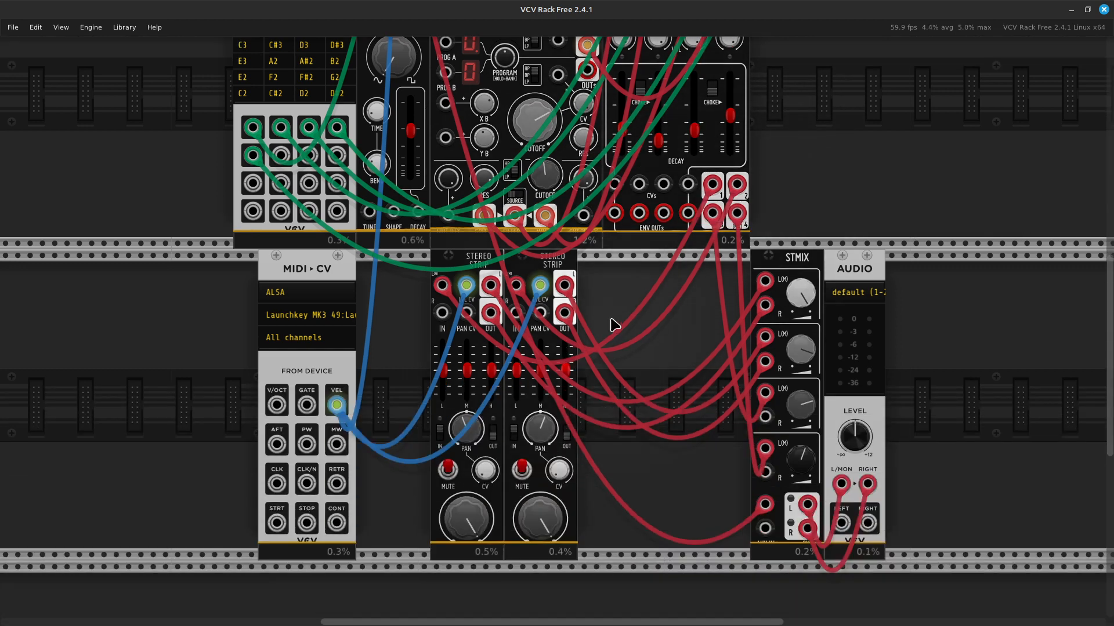
right_click(602, 320)
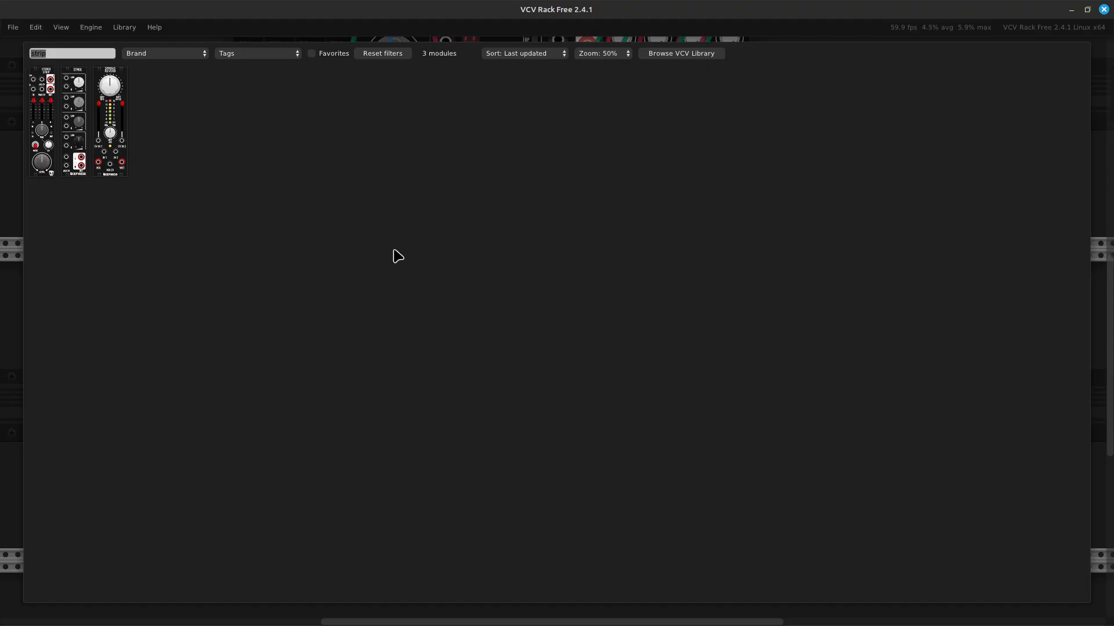
left_click(37, 161)
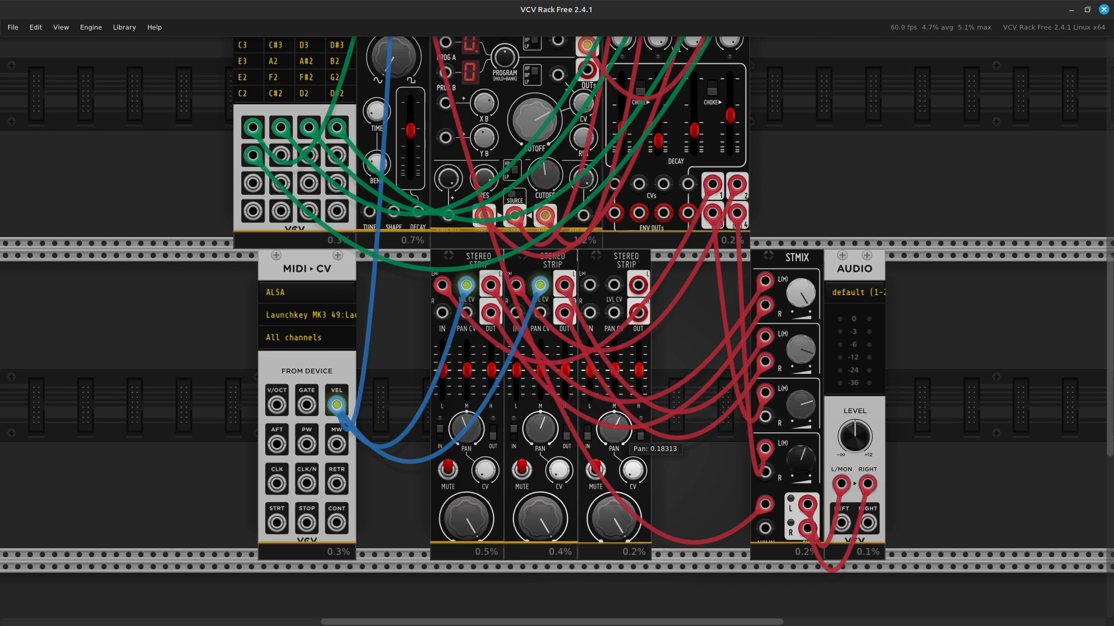
Step: Move the Percall cable from STMIX's channel 4 left input to the third Stereo Strip's left input
scroll(684, 382, "up", 4)
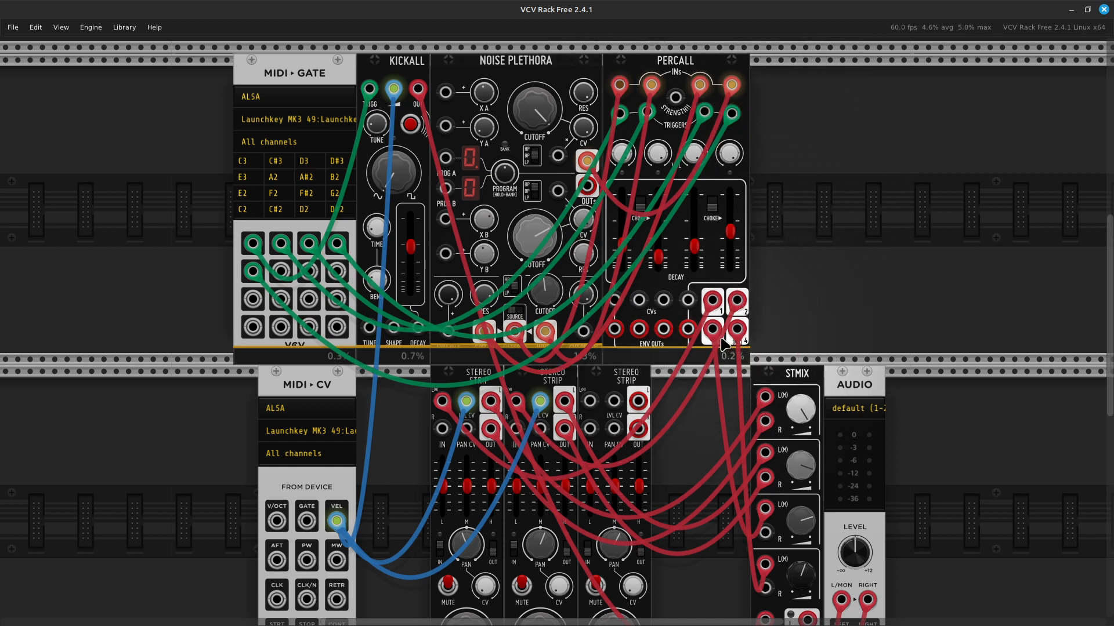
scroll(725, 522, "down", 3)
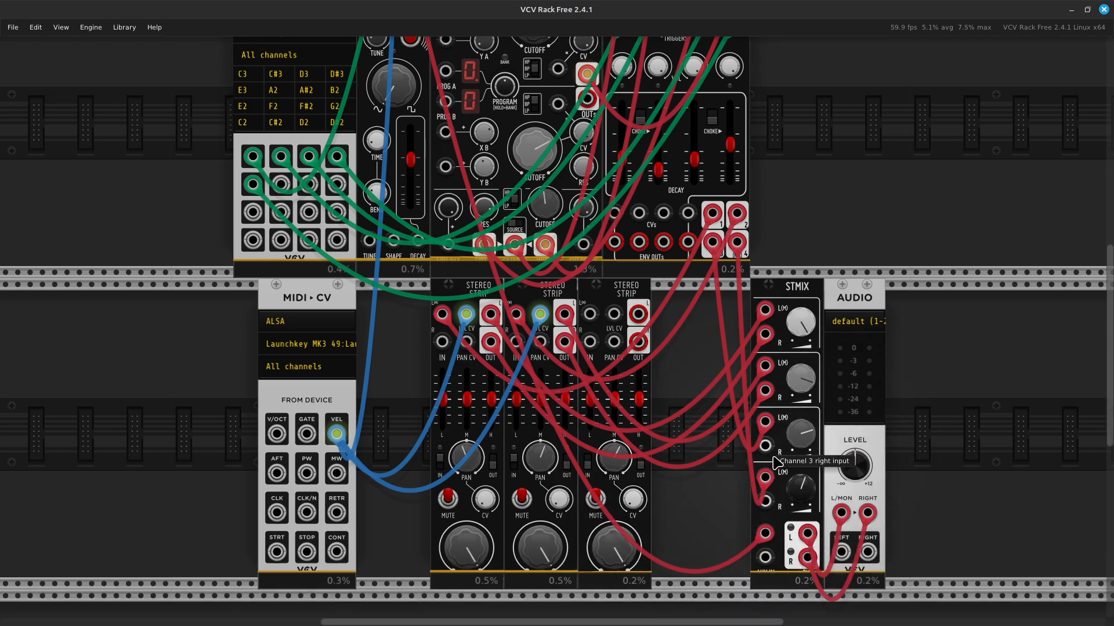
left_click_drag(765, 484, 591, 313)
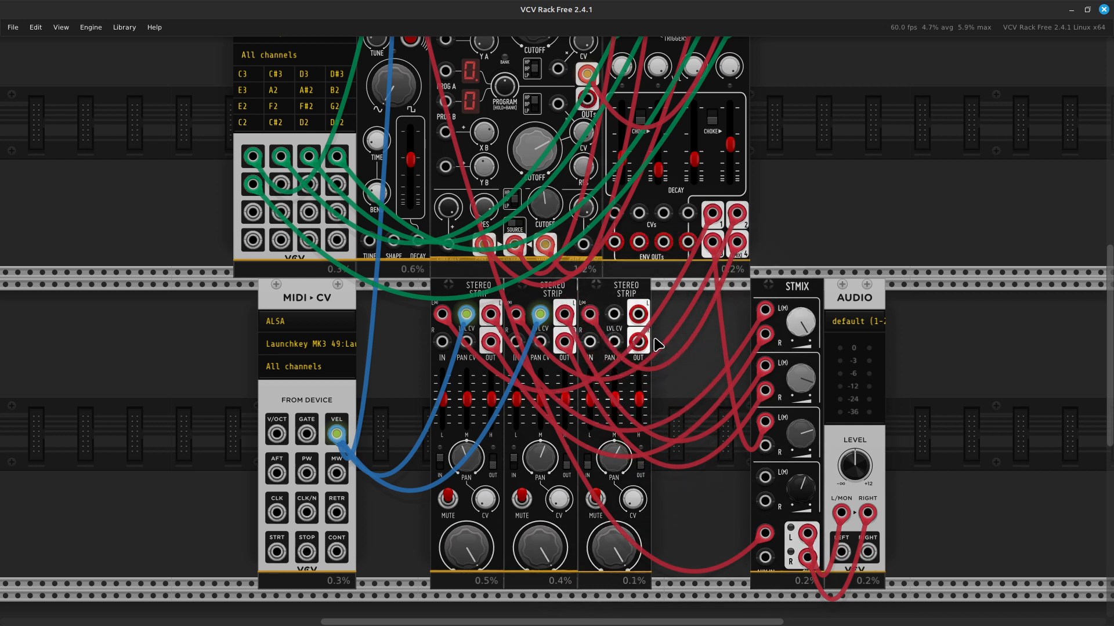
Step: Unplug the third Stereo Strip's left input cable and move the Percall cable from STMIX's channel 3 left input into that input
right_click(637, 313)
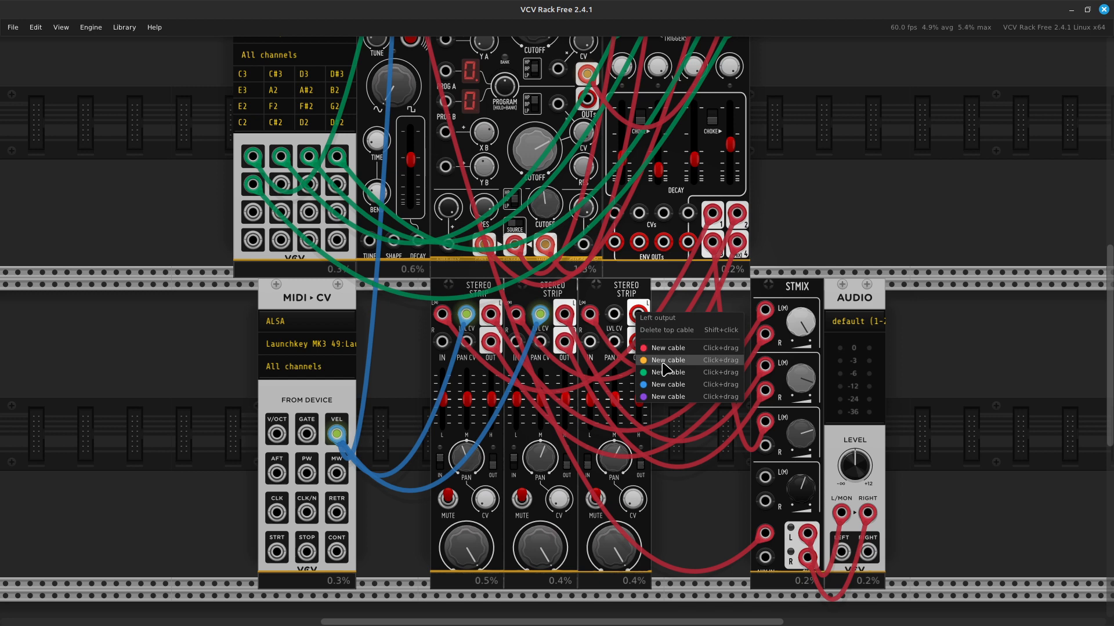
left_click_drag(665, 350, 765, 426)
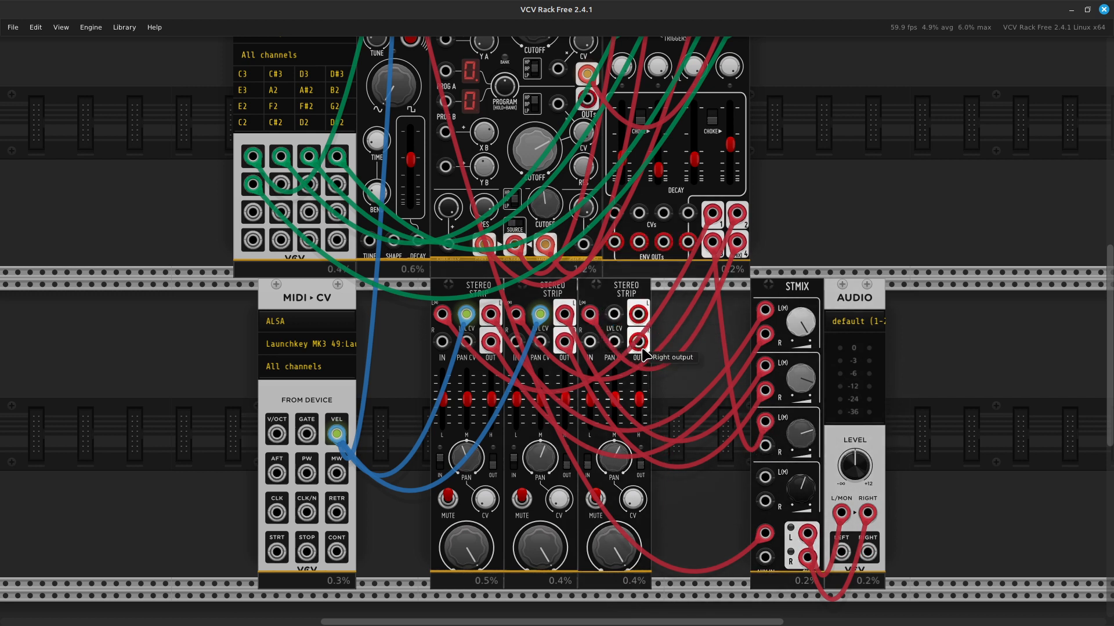
left_click_drag(590, 341, 677, 378)
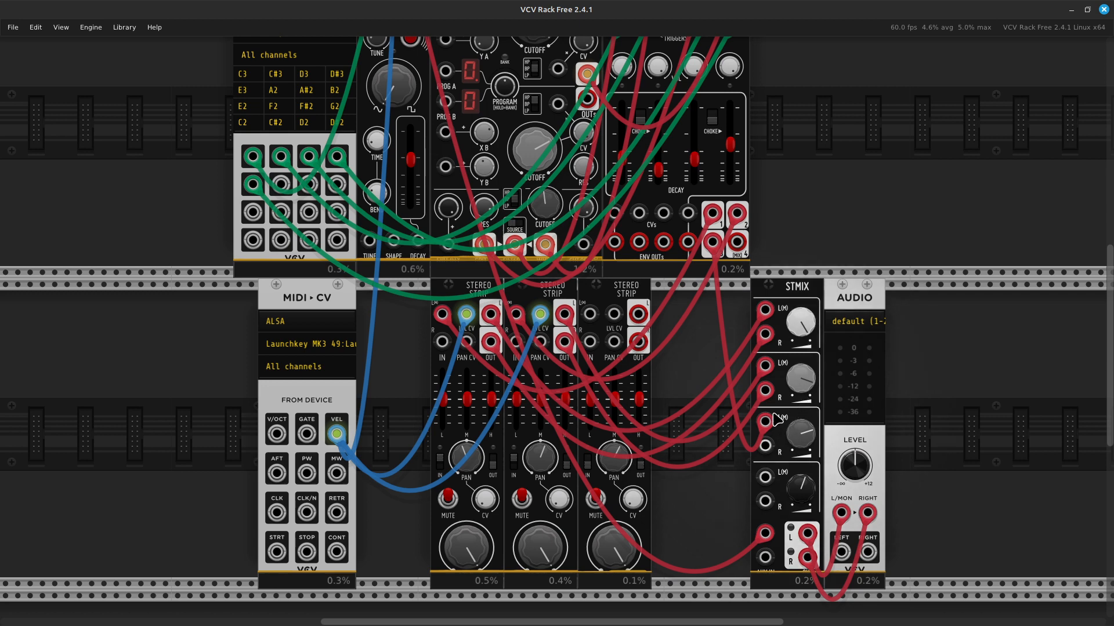
left_click_drag(770, 428, 592, 317)
Step: Patch the third Stereo Strip's left and right outputs to STMIX's channel 3 left and right inputs with red cables
right_click(640, 316)
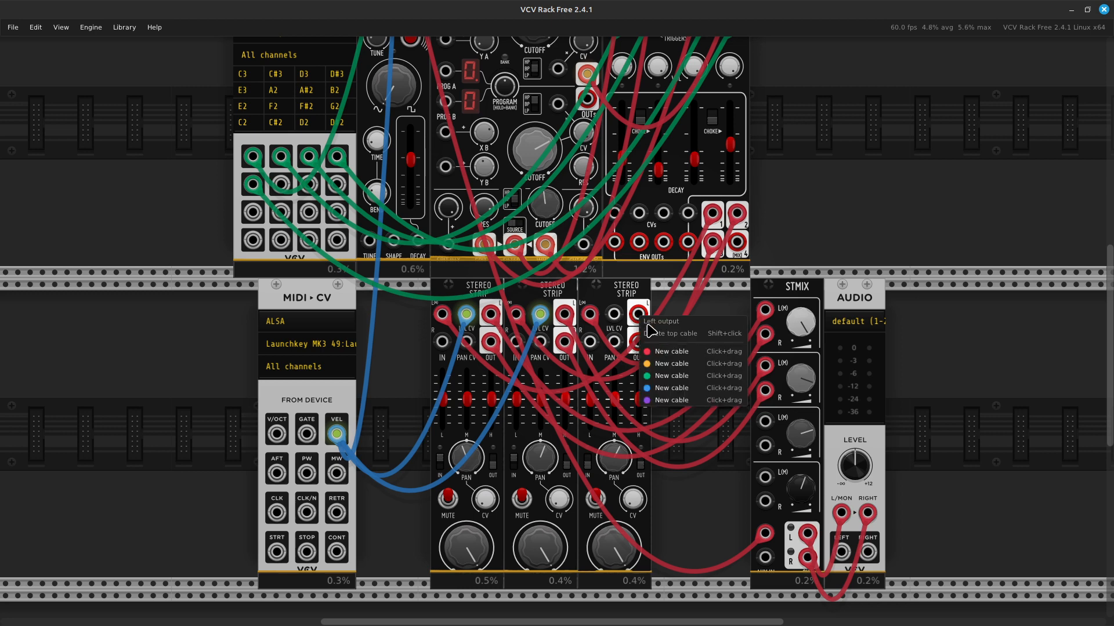
left_click_drag(674, 352, 765, 432)
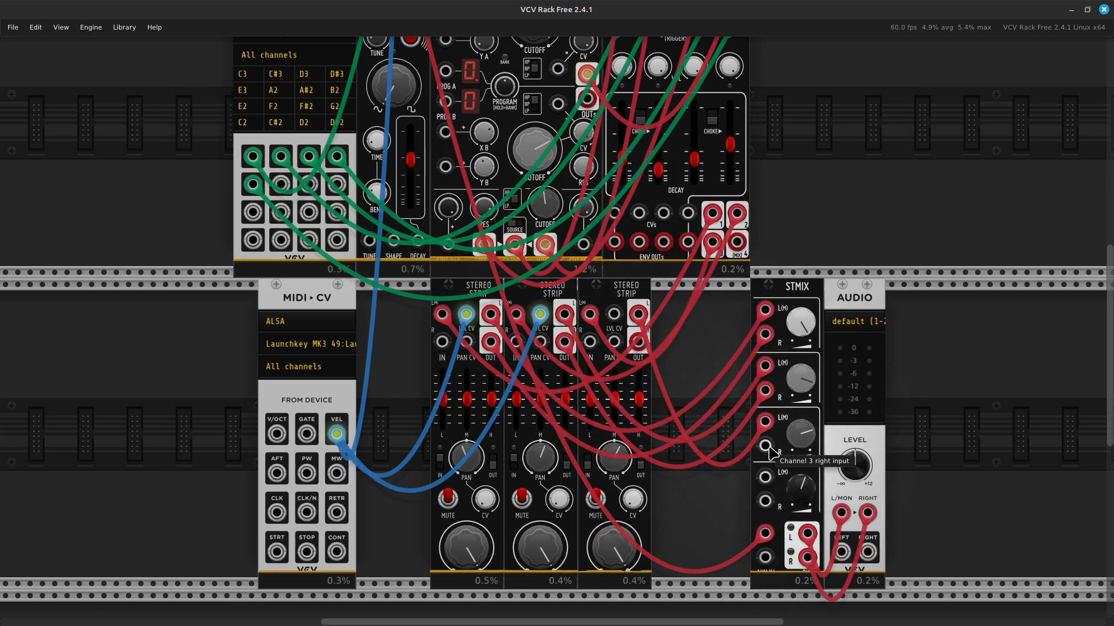
right_click(766, 447)
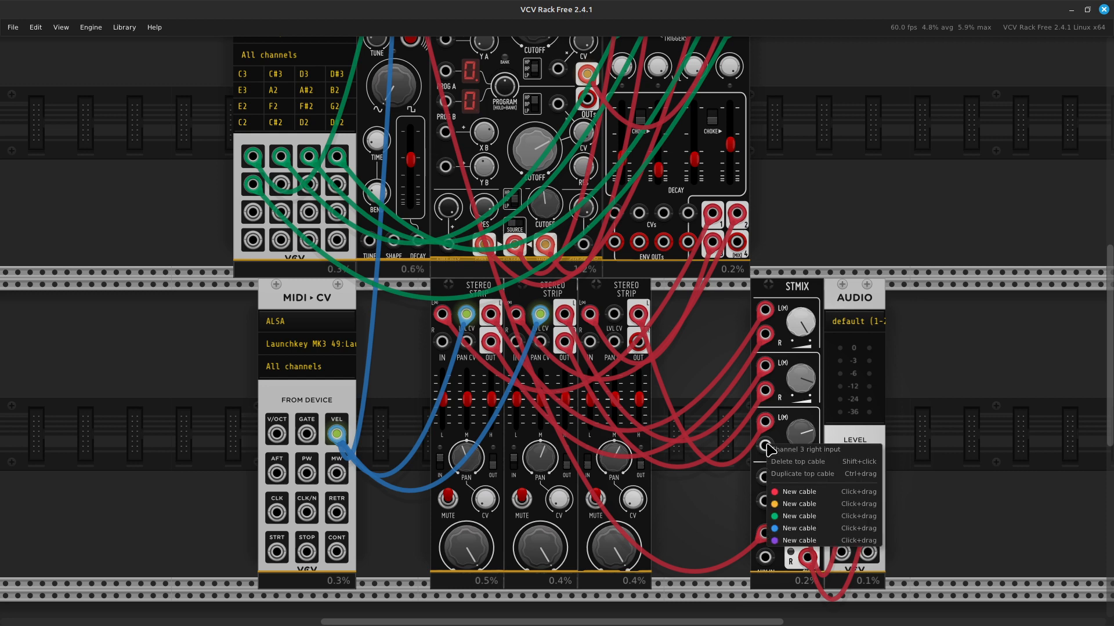
left_click(795, 492)
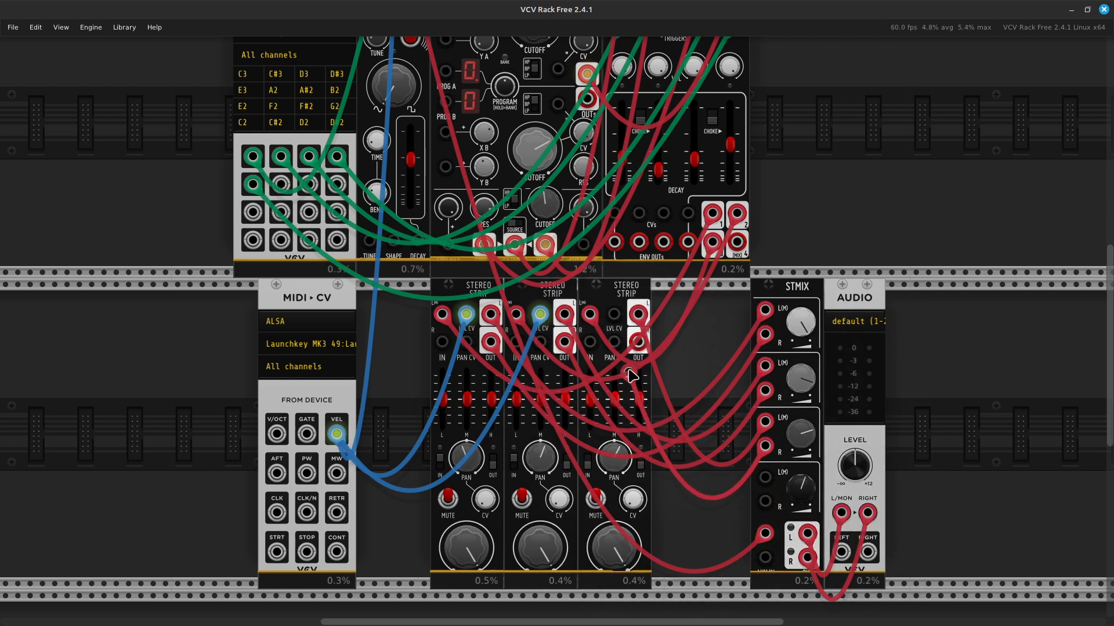
left_click(637, 342)
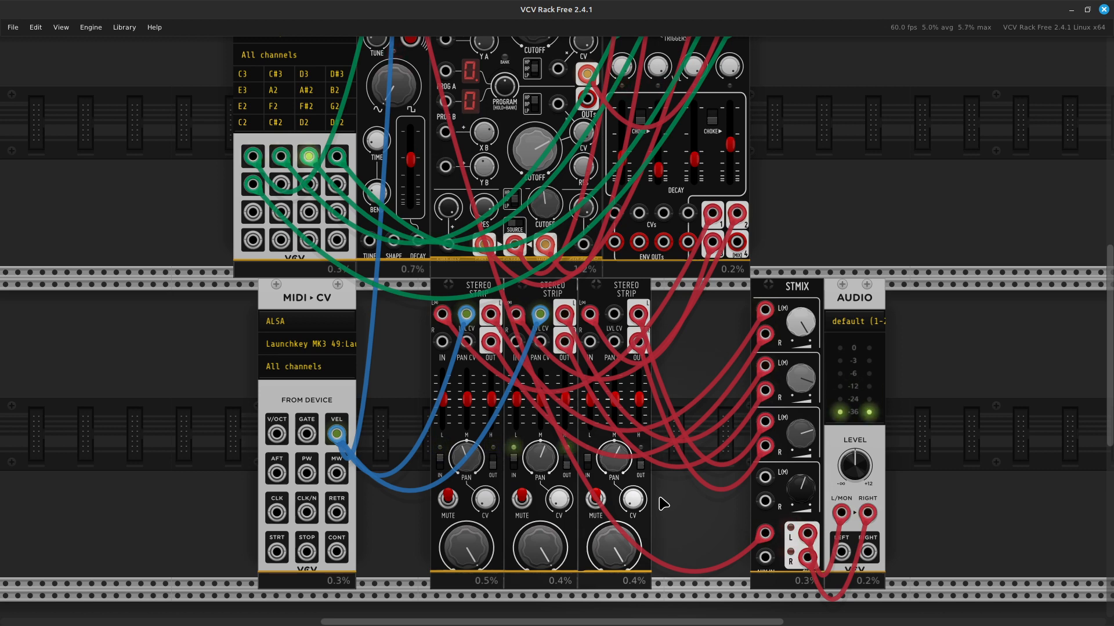
Step: Add a fourth Stereo Strip beside the third and patch Percall's #4 output to its left input with a red cable
scroll(679, 512, "up", 3)
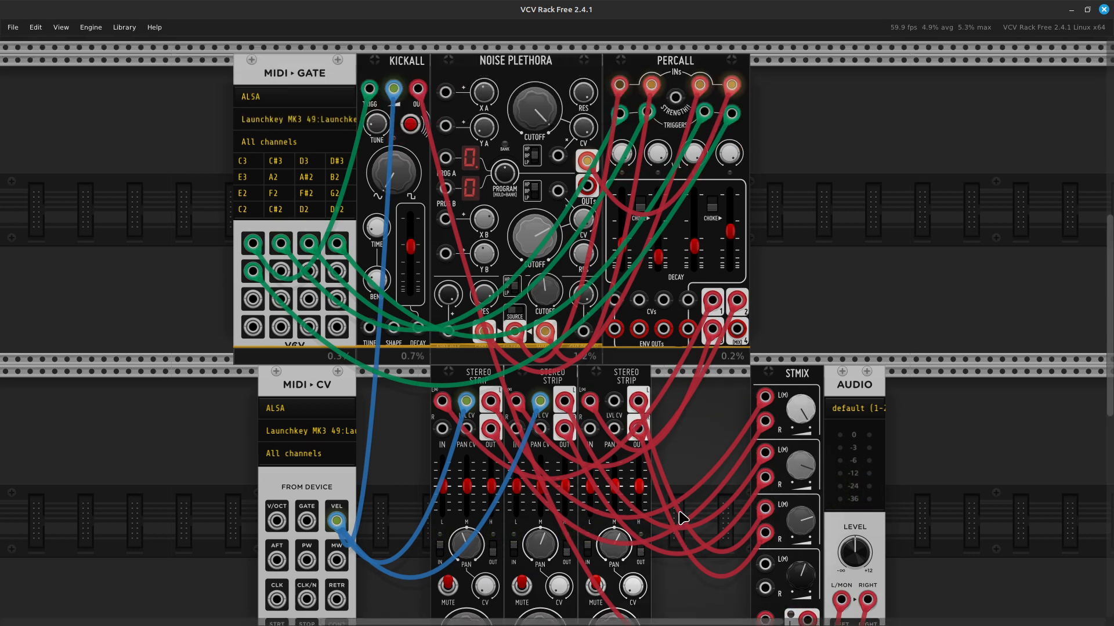
right_click(688, 453)
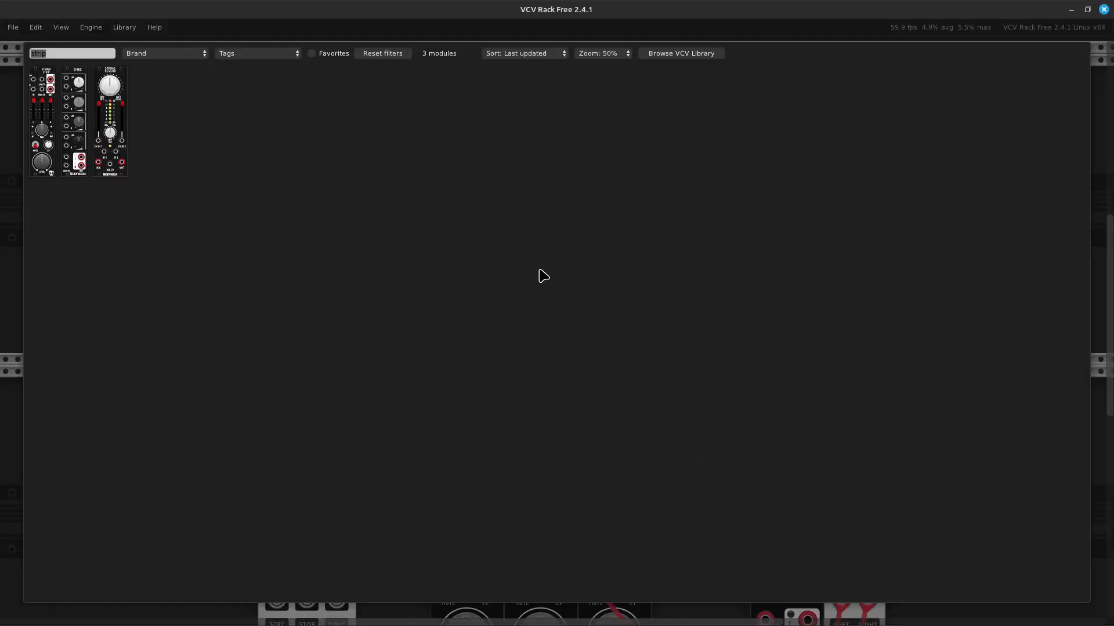
left_click(39, 150)
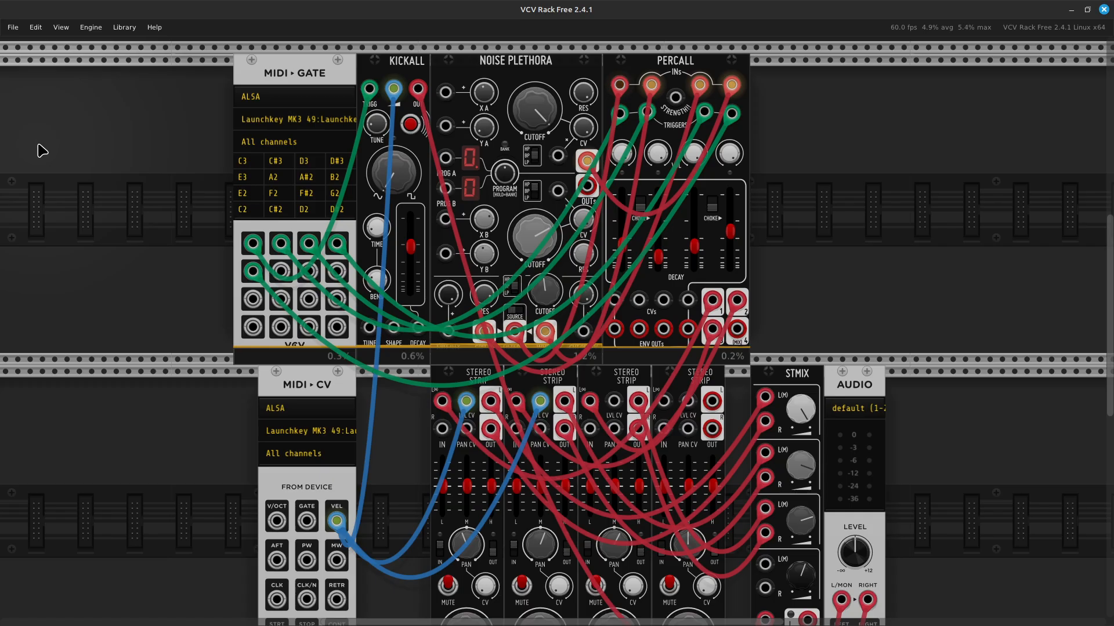
scroll(763, 273, "down", 3)
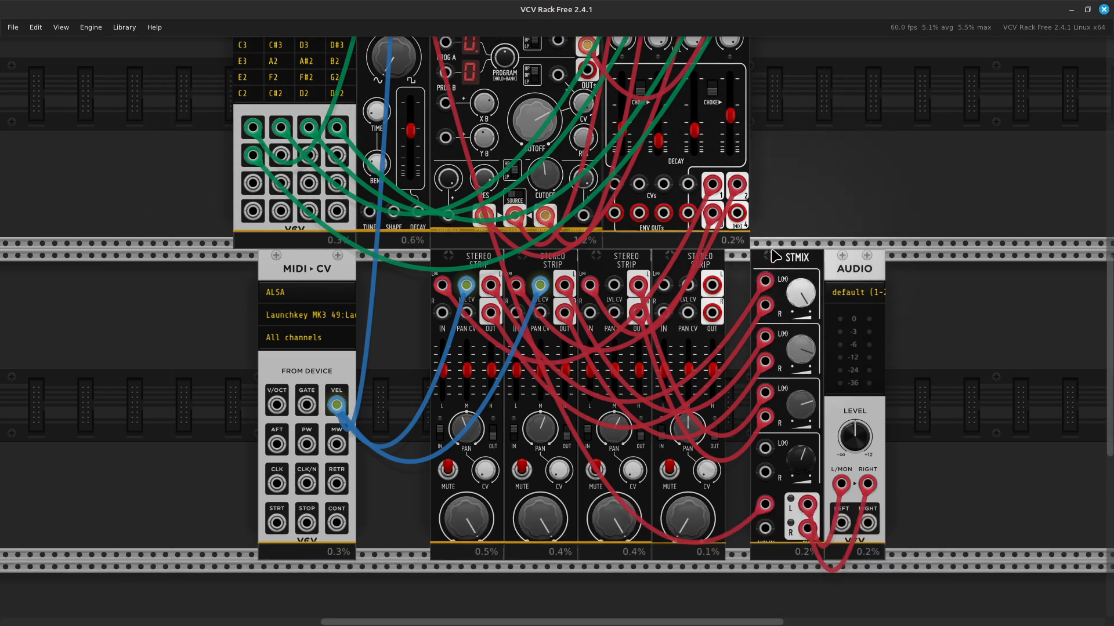
scroll(804, 157, "up", 2)
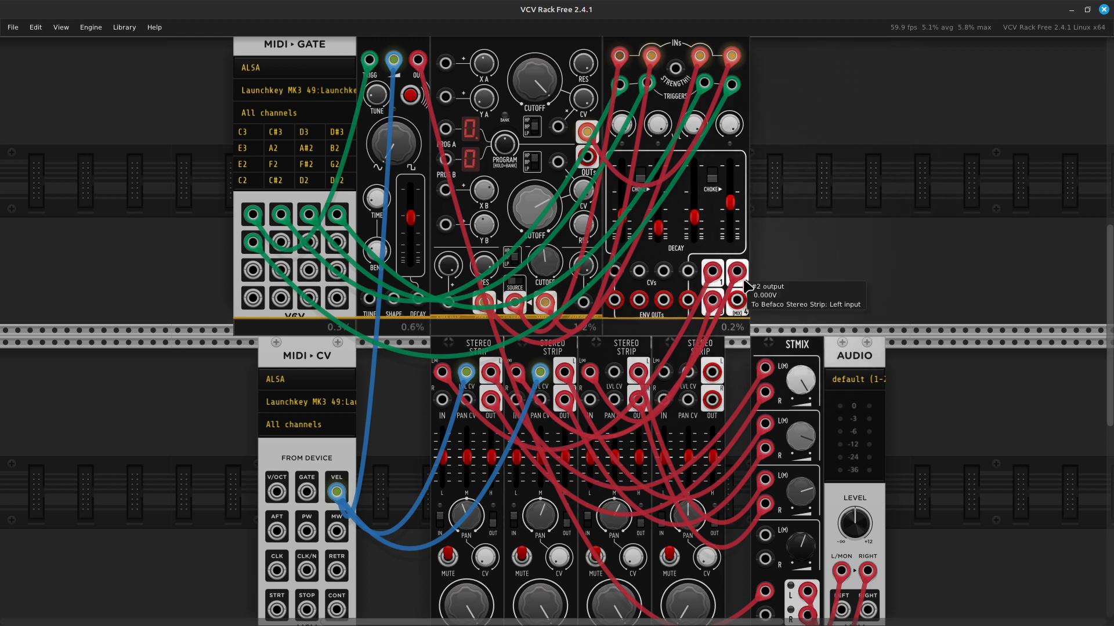
right_click(737, 304)
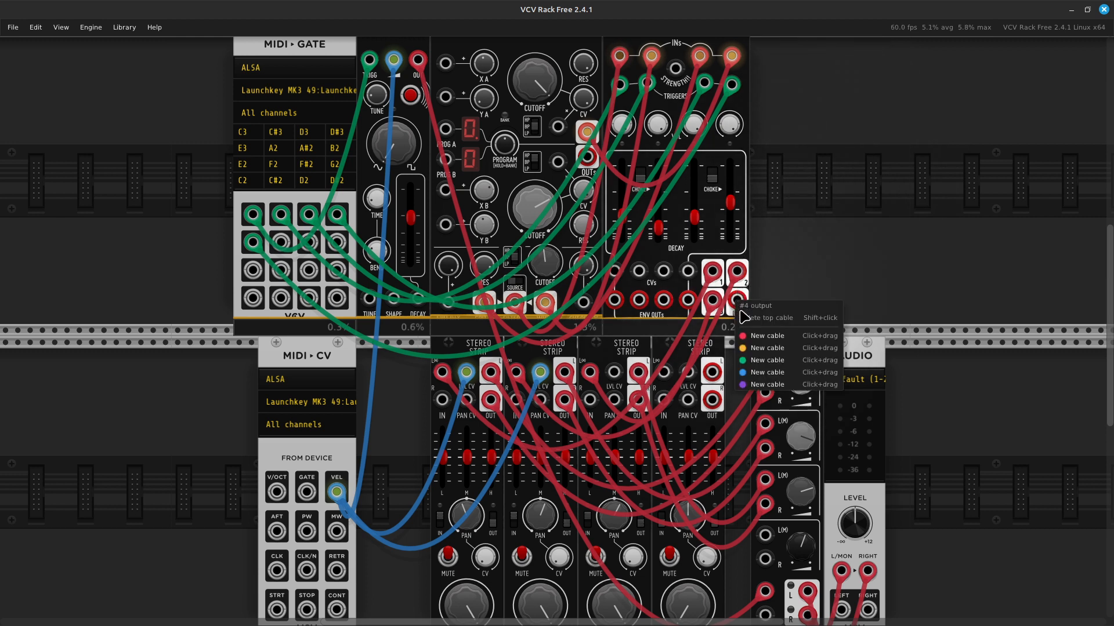
left_click(772, 341)
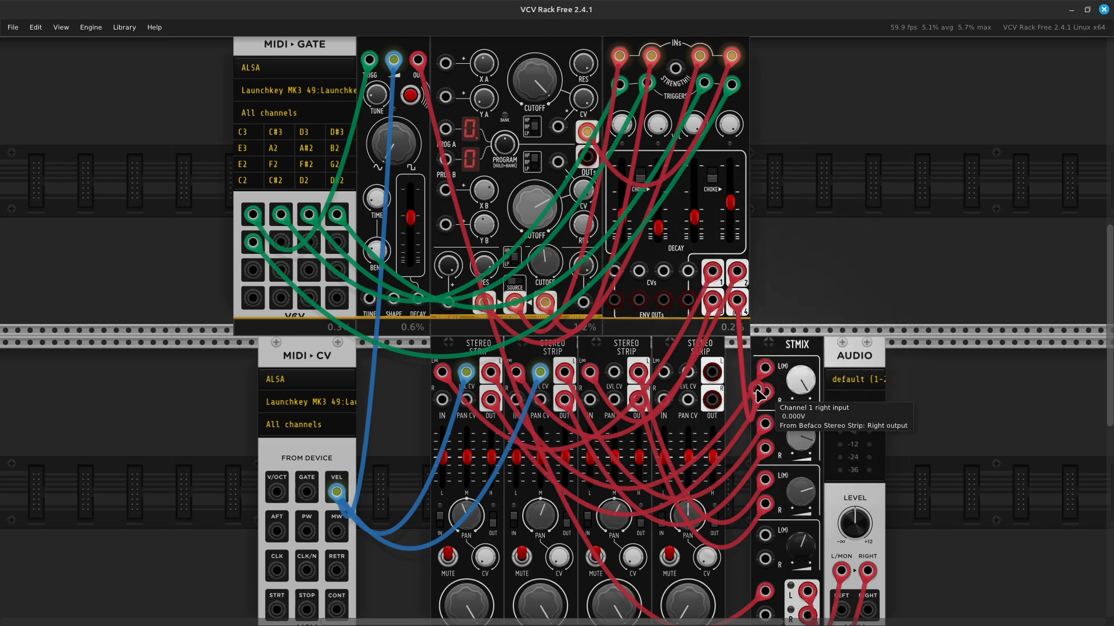
Step: Patch the fourth Stereo Strip's left and right outputs to STMIX's channel 4 left and right inputs with red cables
right_click(713, 381)
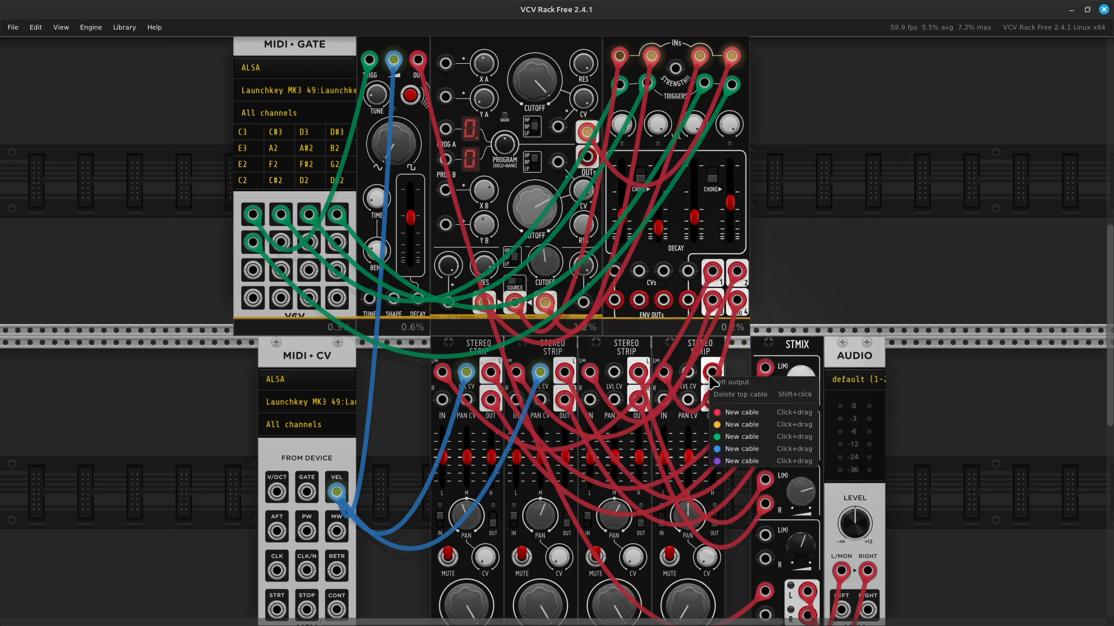
left_click(738, 413)
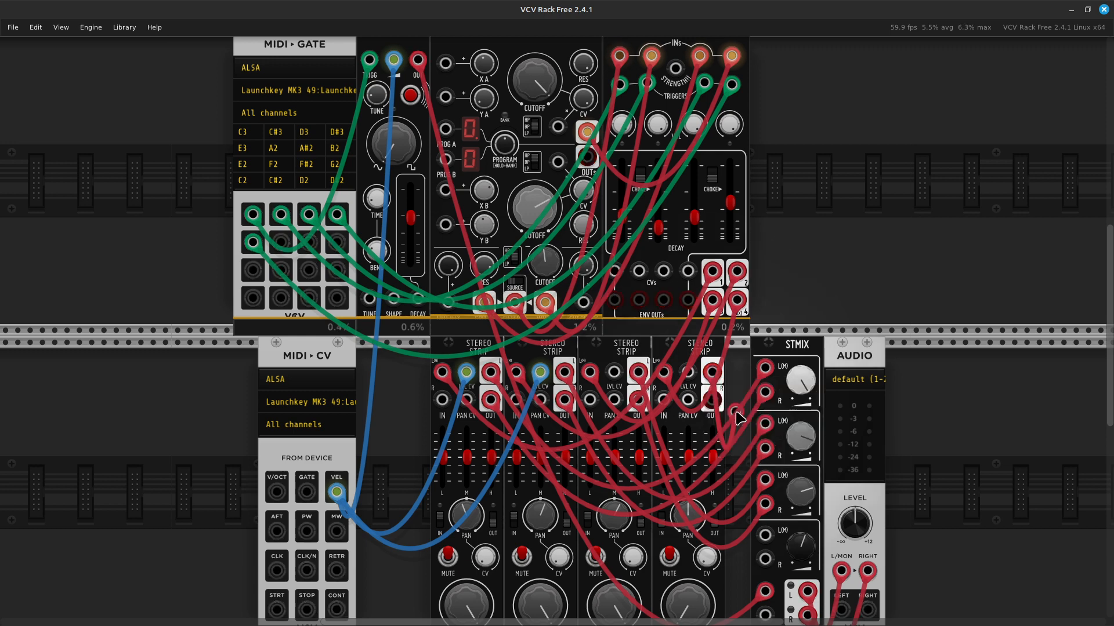
left_click(762, 541)
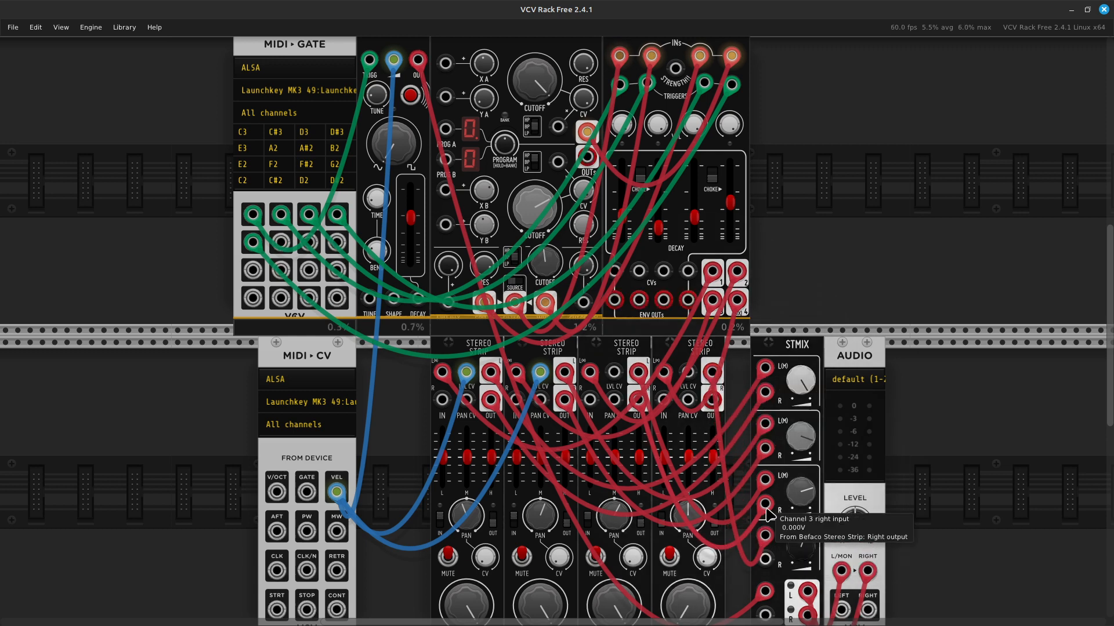
right_click(766, 562)
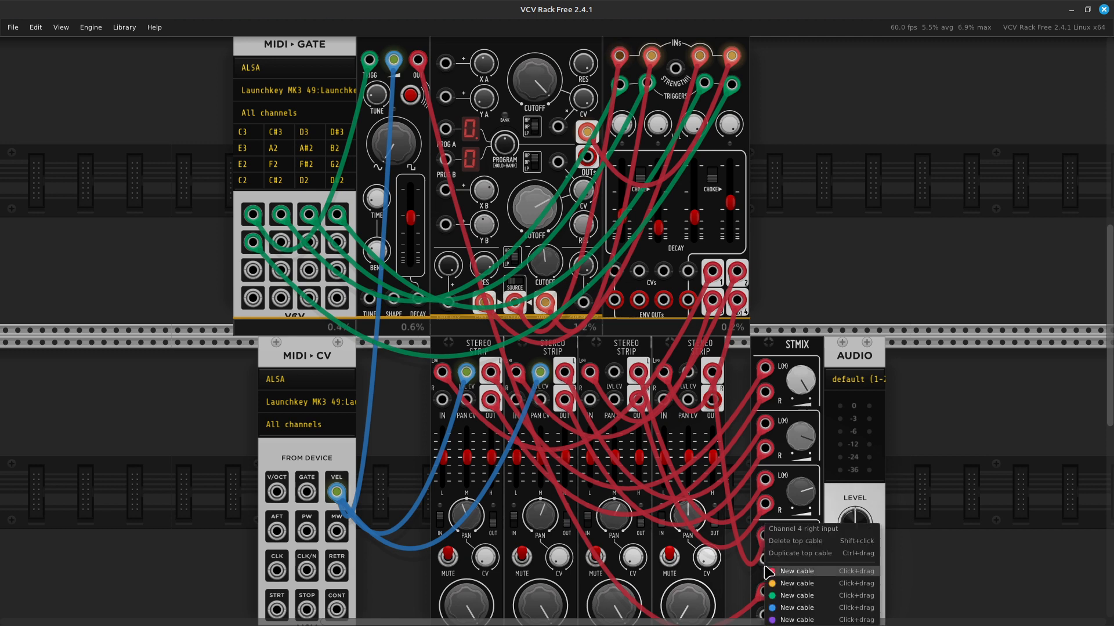
left_click(796, 572)
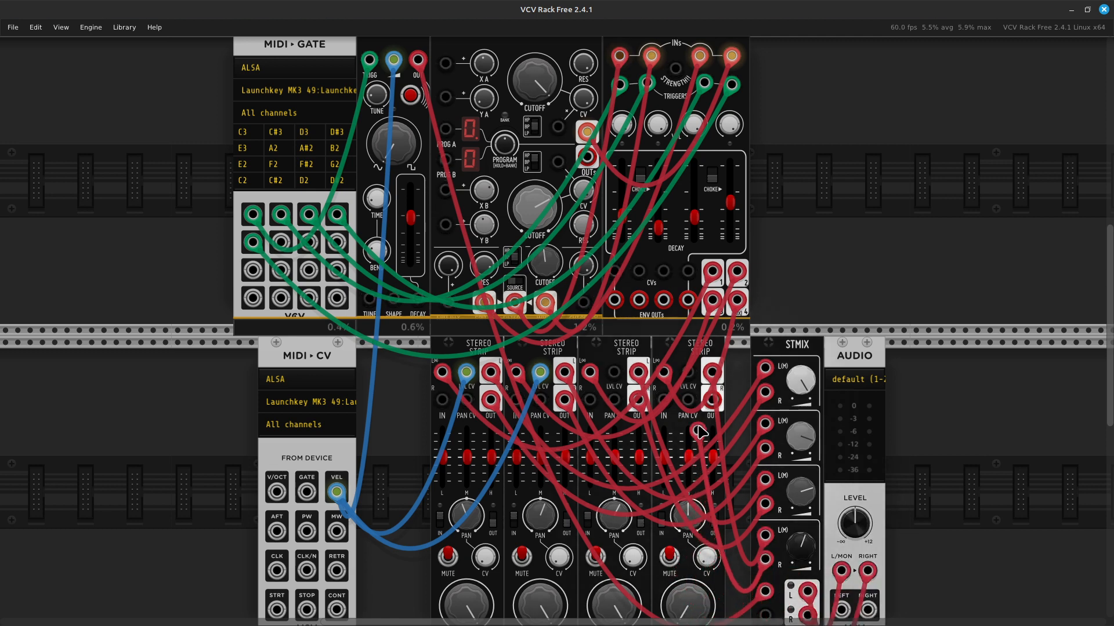
Step: Toggle the fourth Stereo Strip's mute on and back off
scroll(714, 435, "down", 1)
scroll(714, 435, "down", 4)
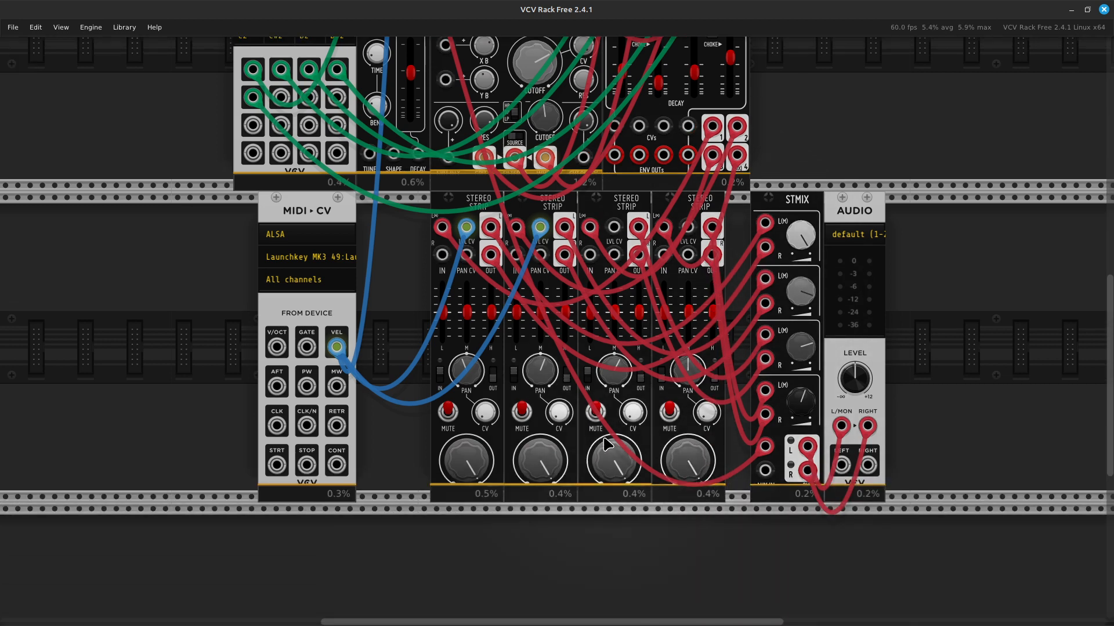
left_click(713, 374)
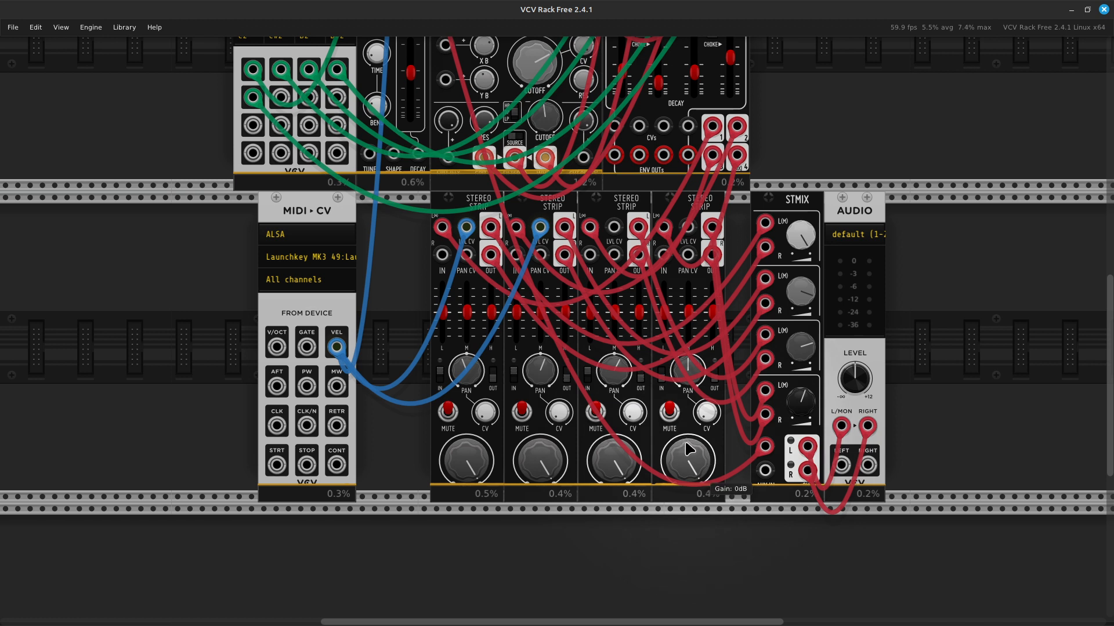
left_click(669, 407)
left_click(668, 407)
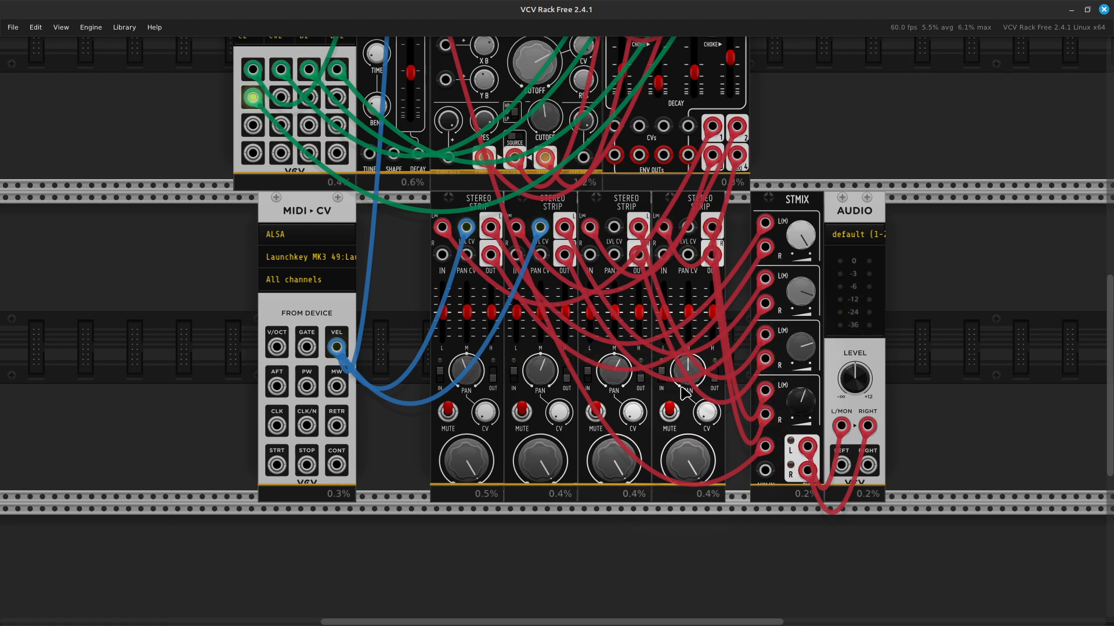
Step: Cut the low shelf on the fourth Stereo Strip and fine-tune its mid band near 0 dB
scroll(684, 393, "up", 10)
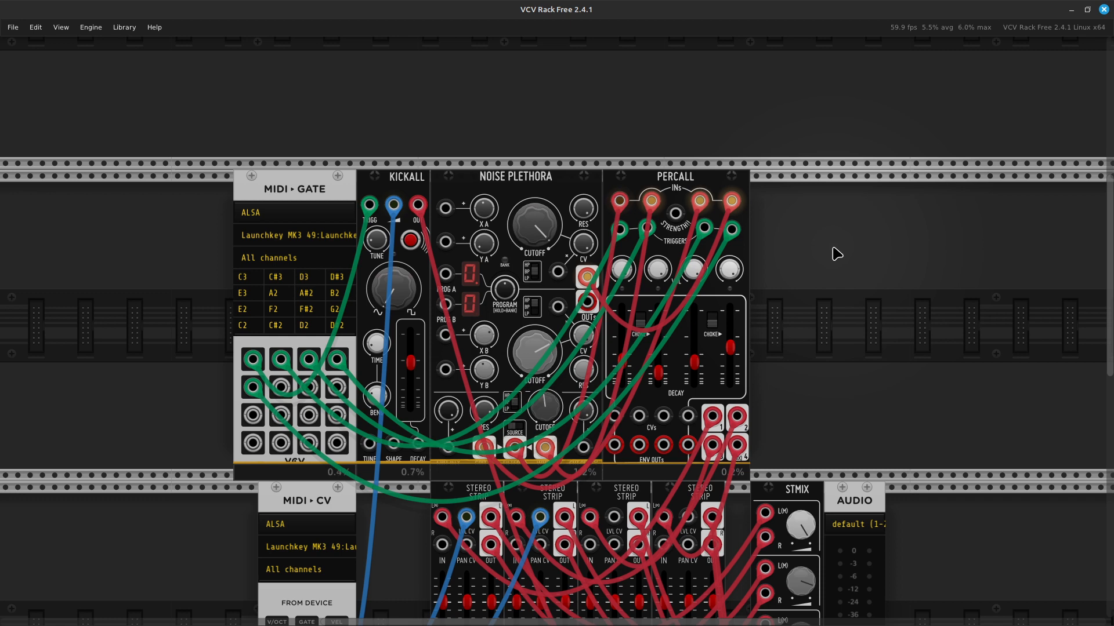
scroll(837, 254, "down", 9)
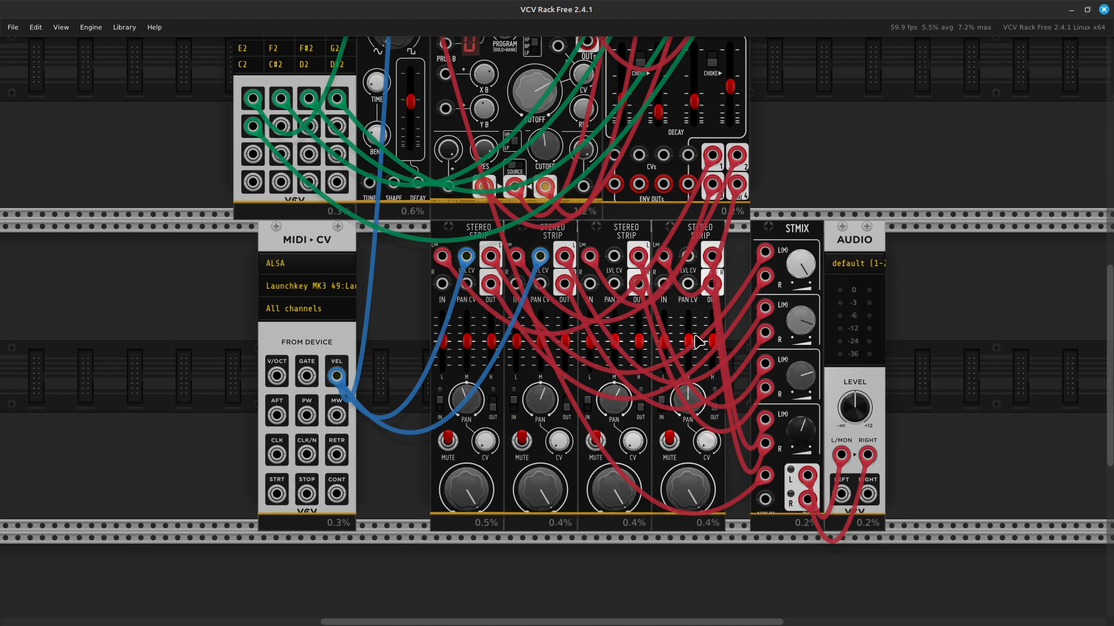
scroll(699, 342, "up", 2)
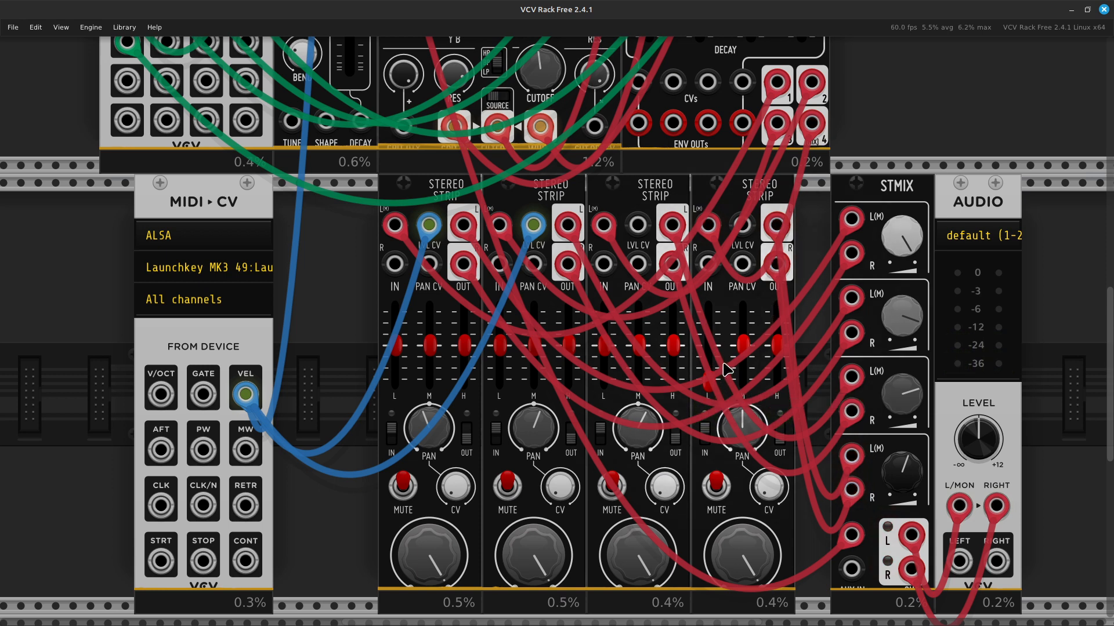
left_click_drag(725, 369, 725, 372)
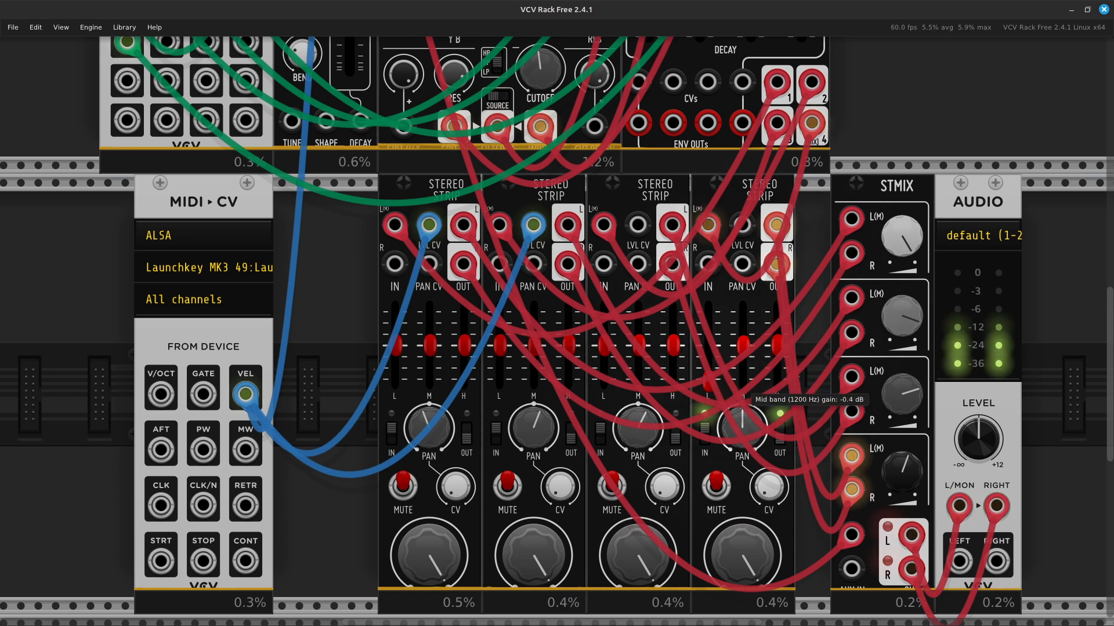
mouse_move(743, 346)
left_mouse_down()
mouse_move(742, 376)
mouse_move(743, 343)
left_mouse_up()
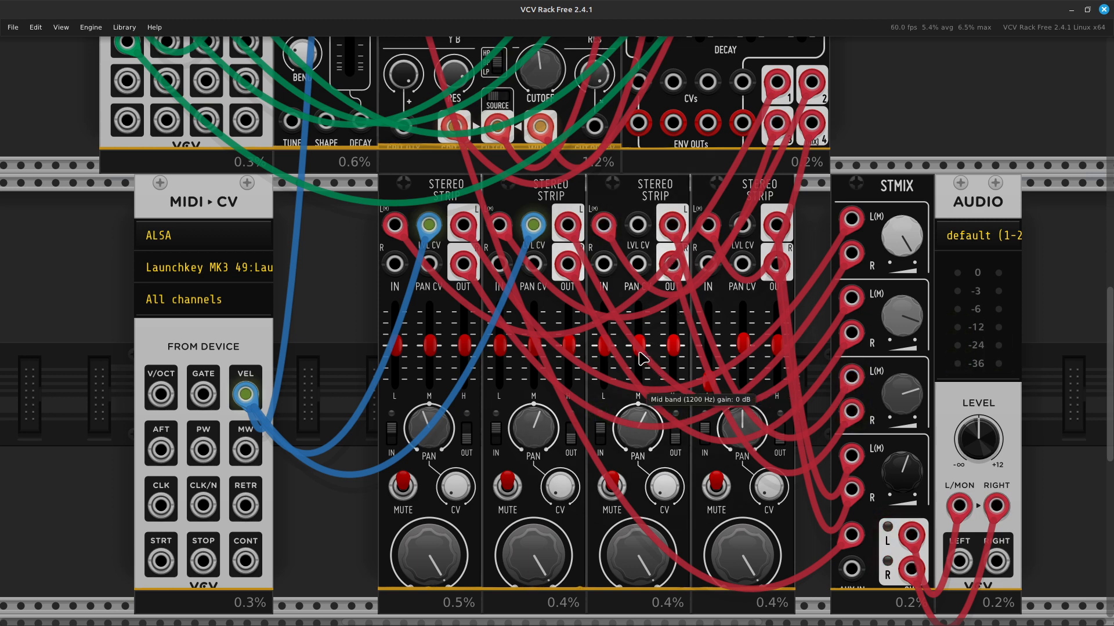
Step: Strongly cut the lows, moderately cut the mids and slightly boost the highs on the third and second Stereo Strips
left_click_drag(638, 352, 638, 360)
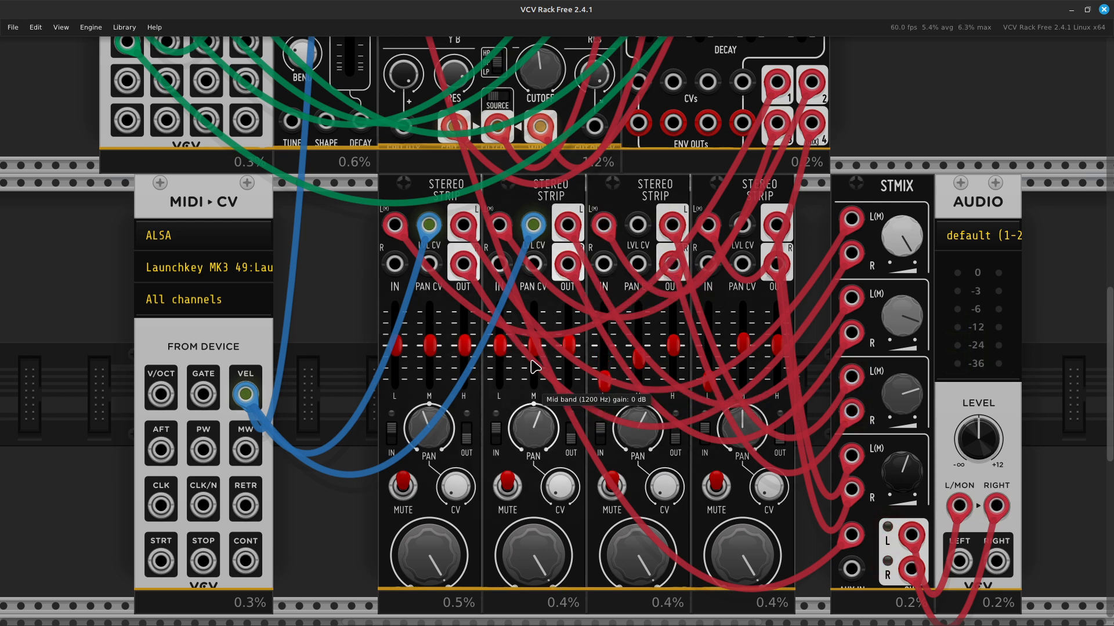
left_click_drag(534, 349, 503, 349)
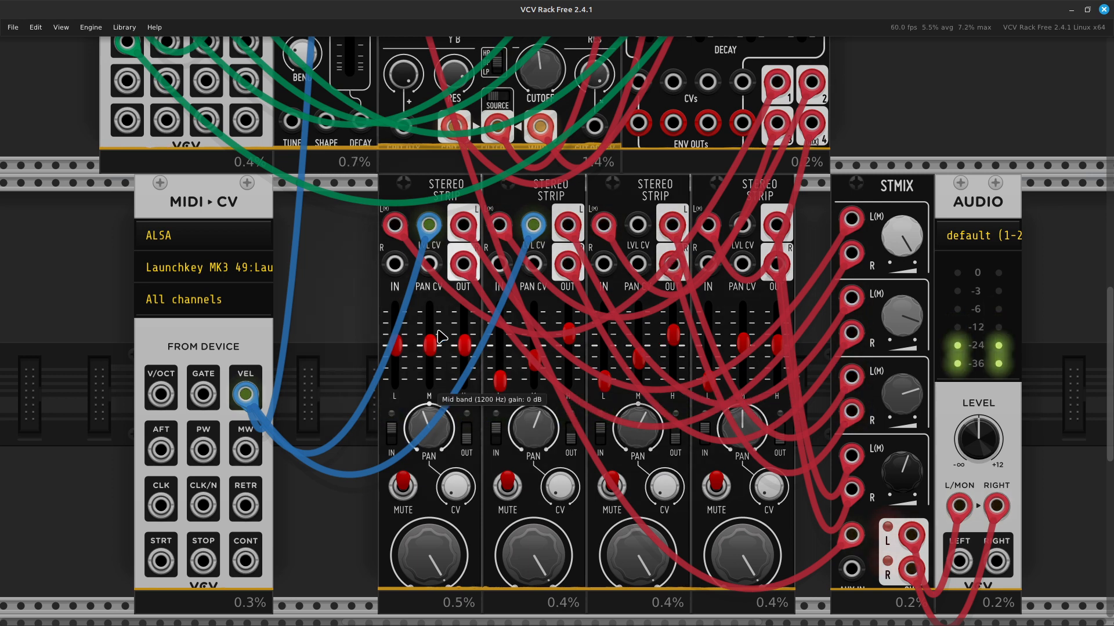
Step: Set the first Stereo Strip's mid band gain to about -7 dB and nudge its low shelf slightly
mouse_move(431, 358)
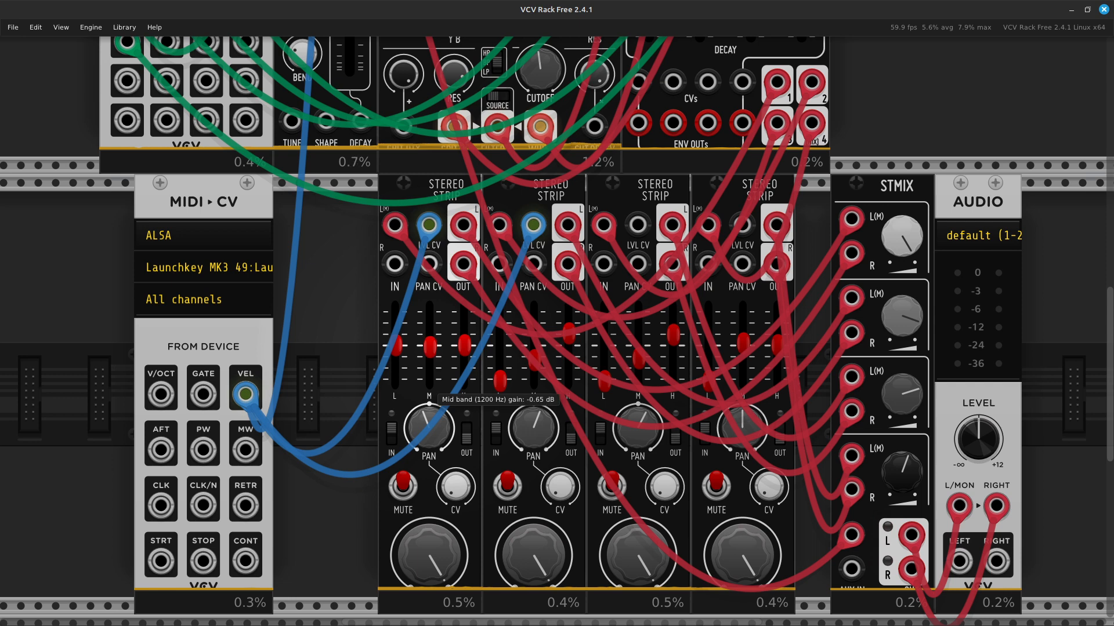
left_click_drag(430, 348, 431, 365)
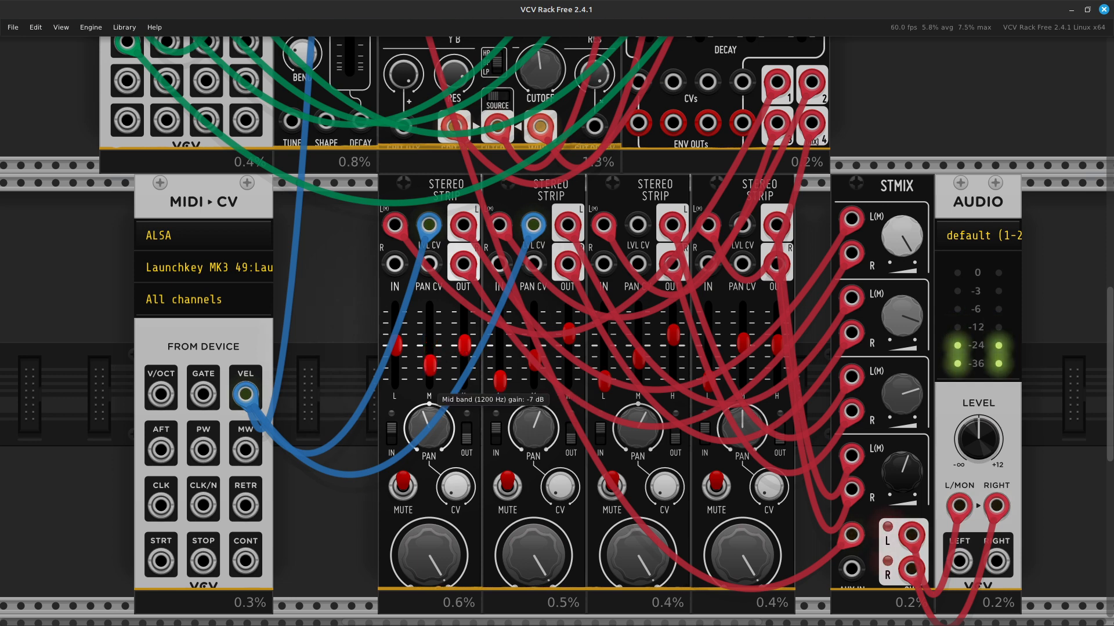
mouse_move(404, 348)
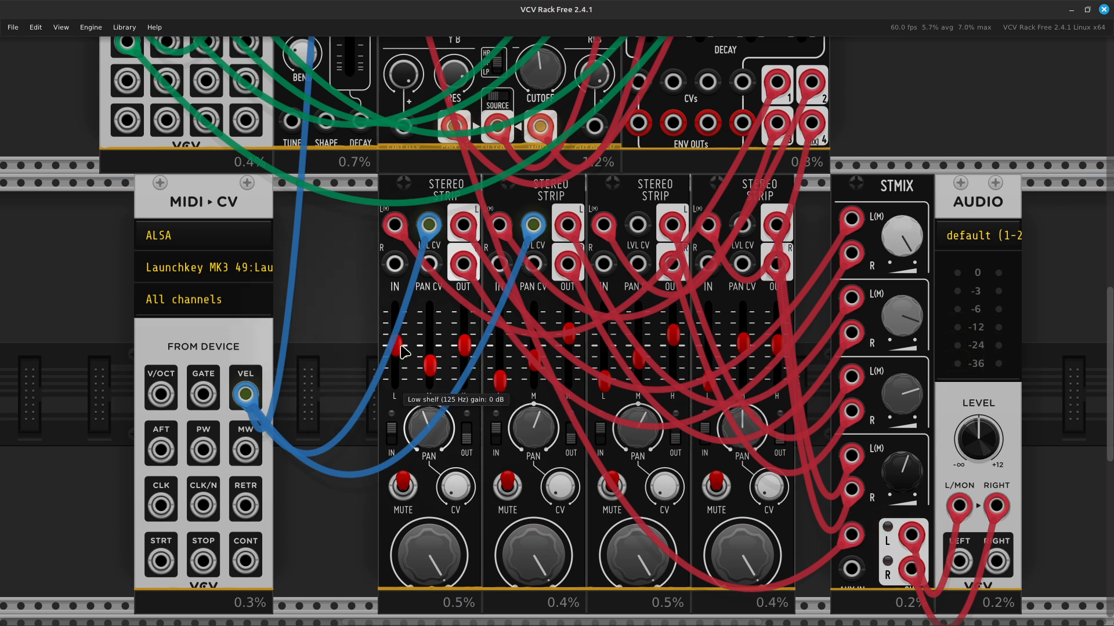
left_click_drag(395, 338, 395, 342)
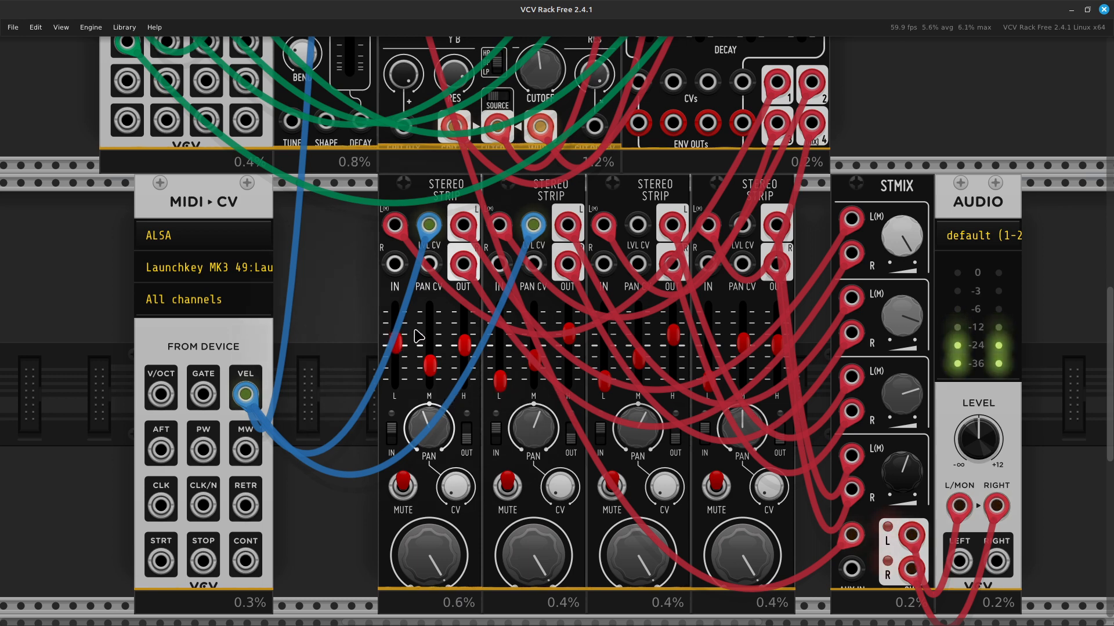
scroll(416, 335, "up", 5)
scroll(417, 335, "up", 4)
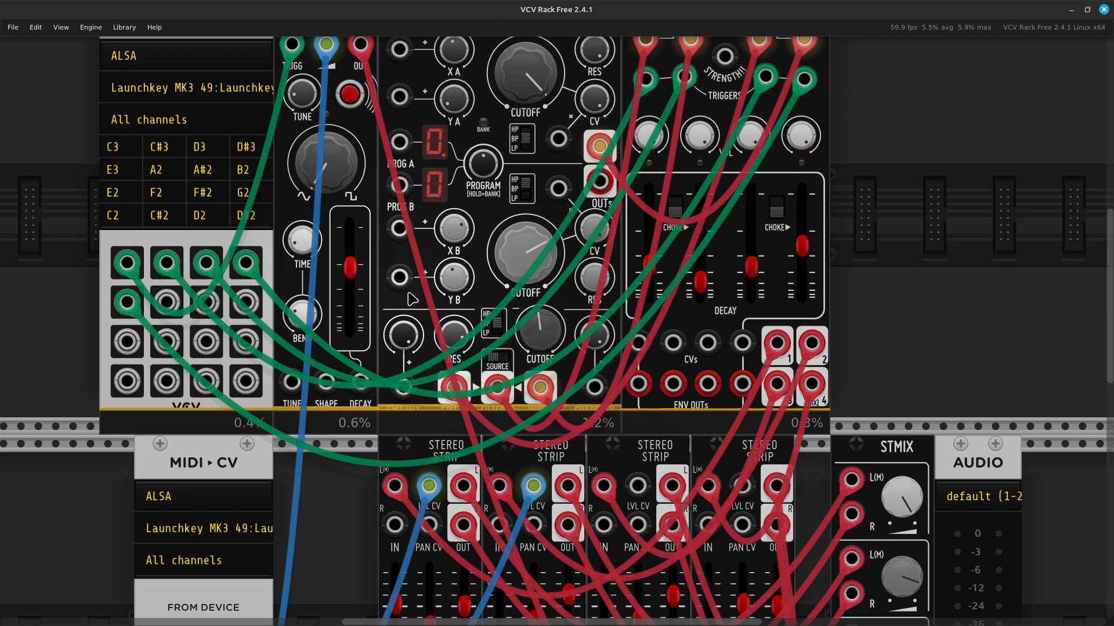
Step: Capture a screenshot showing the whole patch and save it in the Pictures folder
scroll(817, 181, "down", 2)
scroll(818, 182, "down", 2)
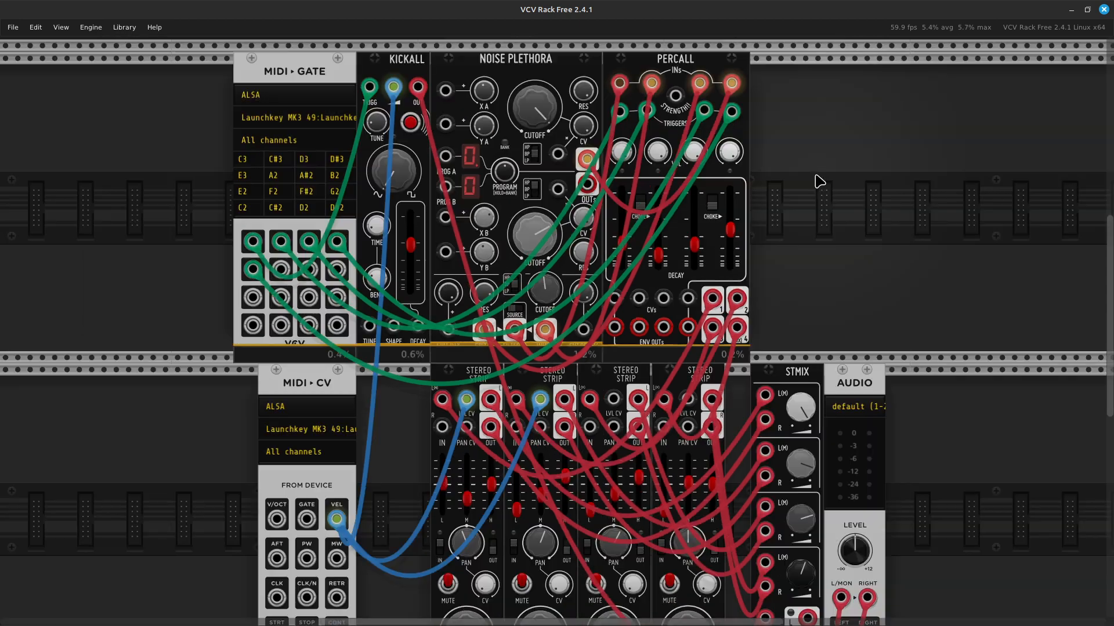
scroll(817, 182, "down", 3)
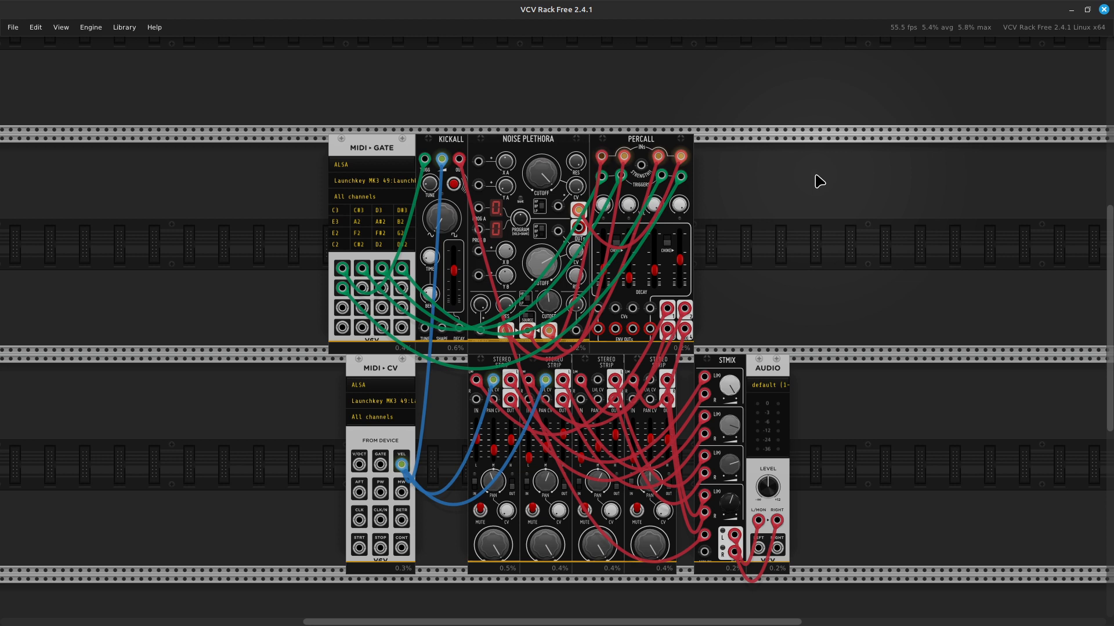
scroll(811, 158, "up", 1)
scroll(811, 159, "down", 3)
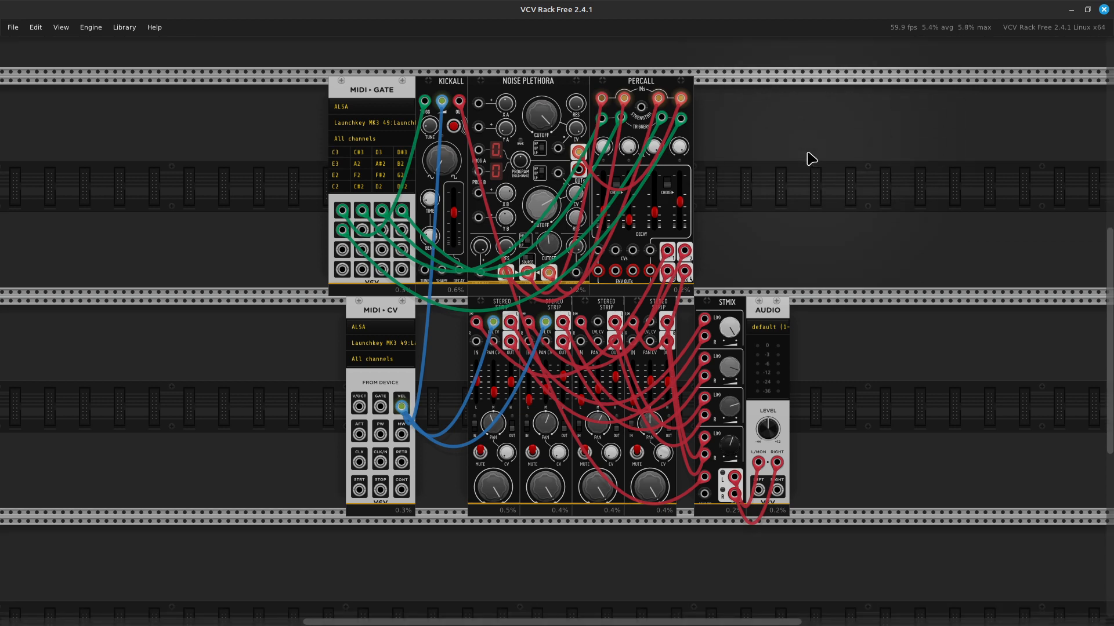
scroll(810, 159, "up", 2)
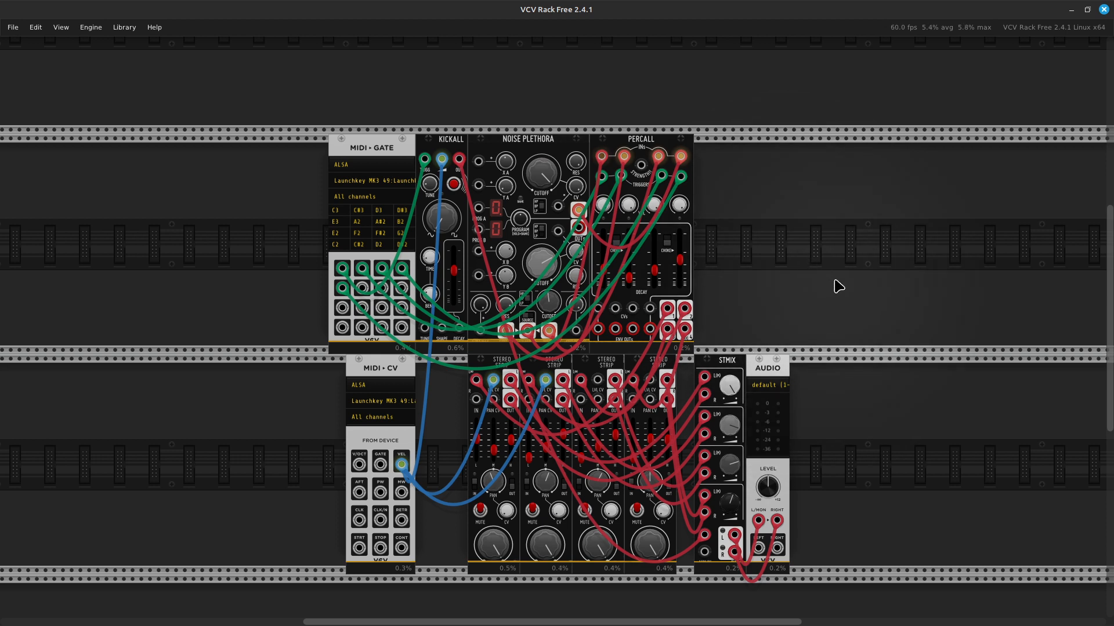
scroll(837, 286, "down", 2)
scroll(838, 286, "up", 1)
scroll(837, 286, "down", 1)
scroll(837, 286, "up", 1)
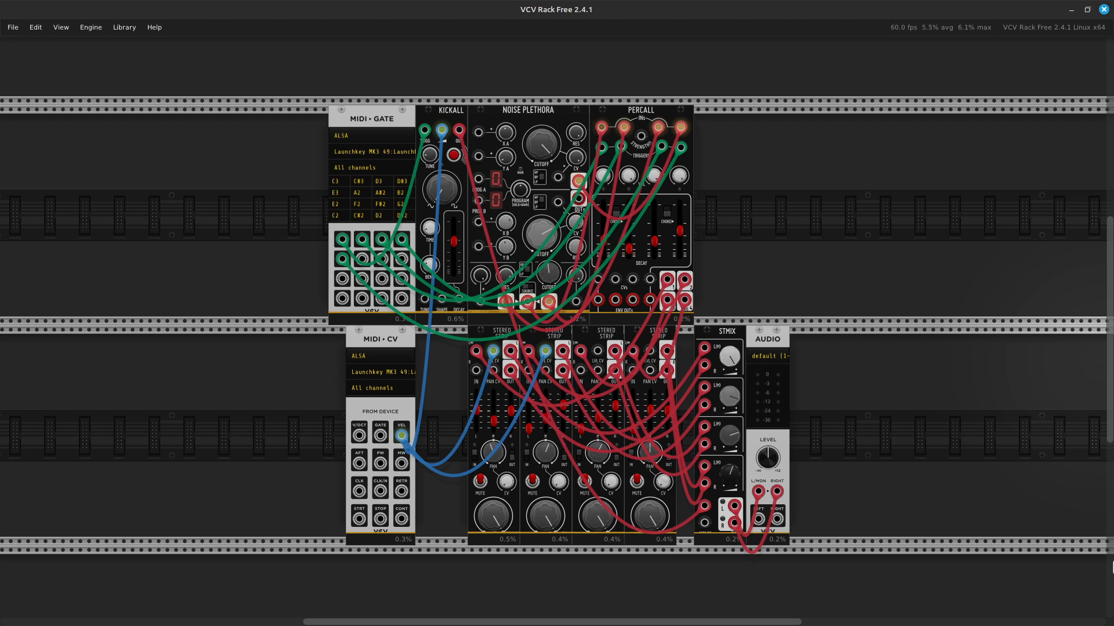
key("Print")
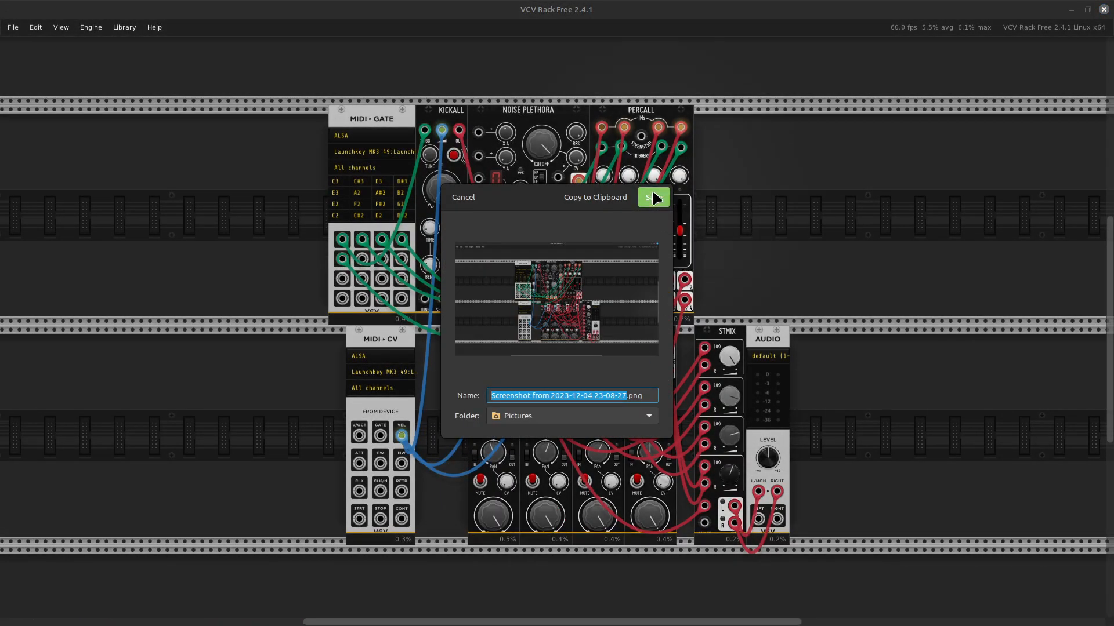
left_click(648, 205)
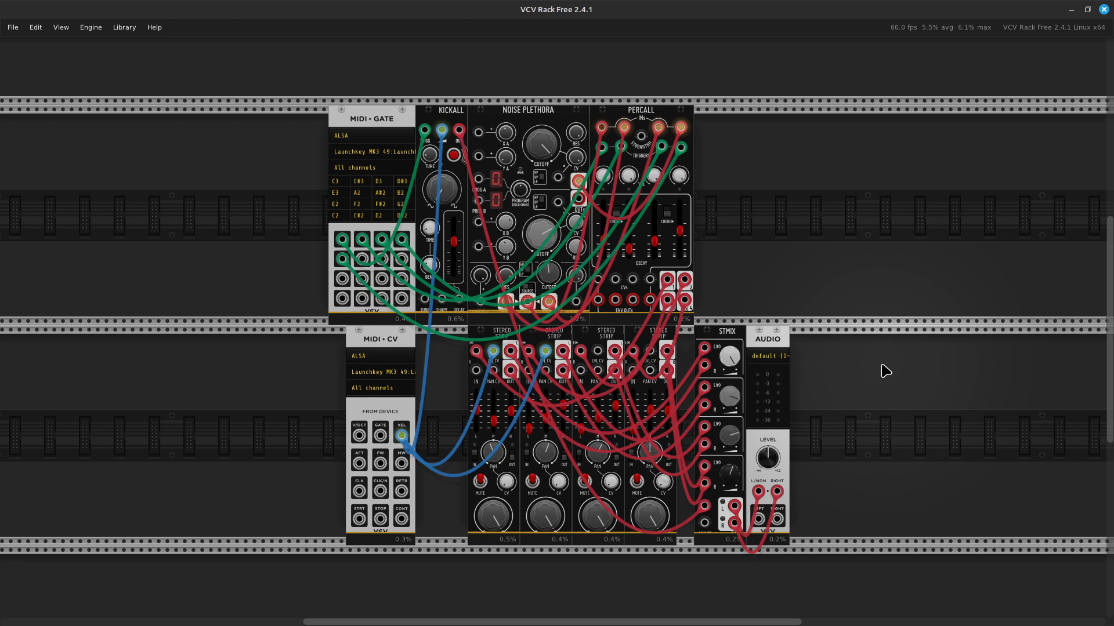
Step: Add a Befaco Spring Reverb module to the rack beside Percall
right_click(760, 270)
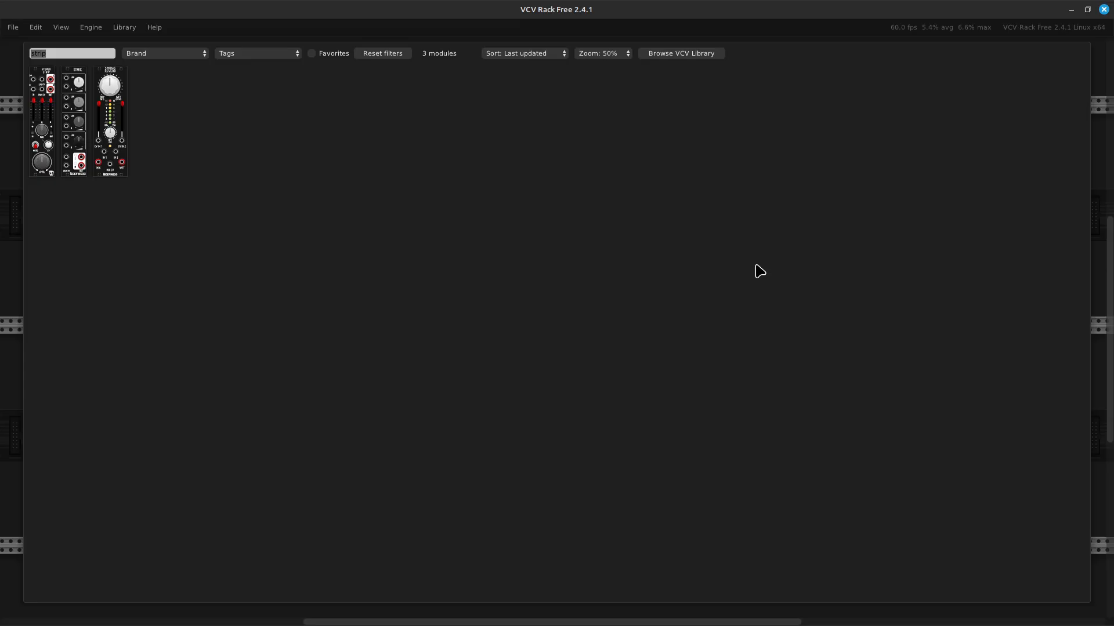
key("BackSpace")
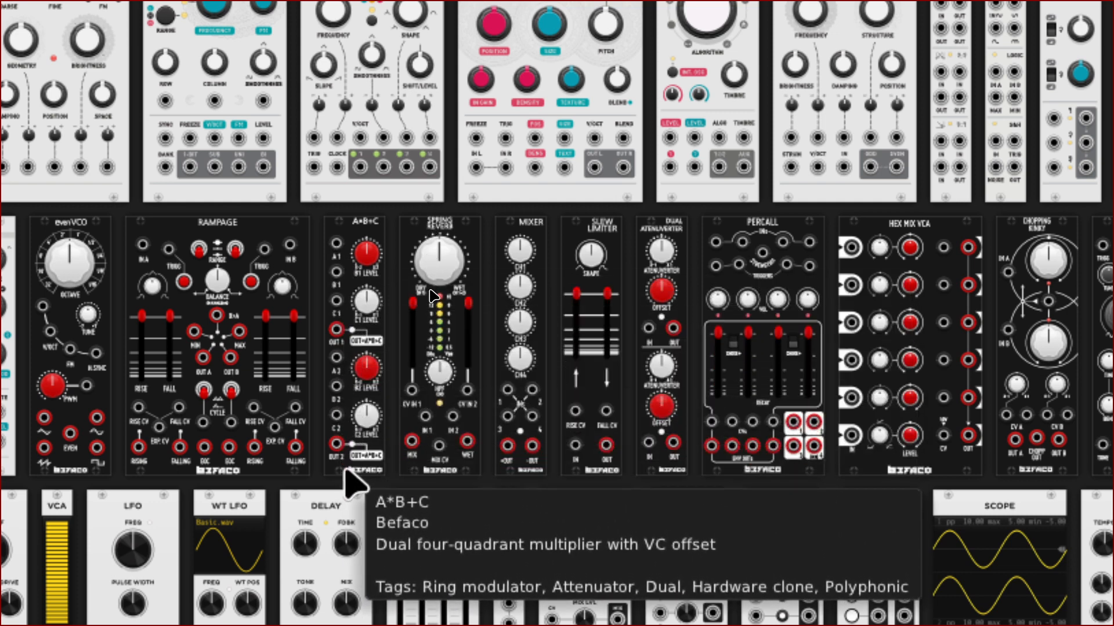
left_click(449, 396)
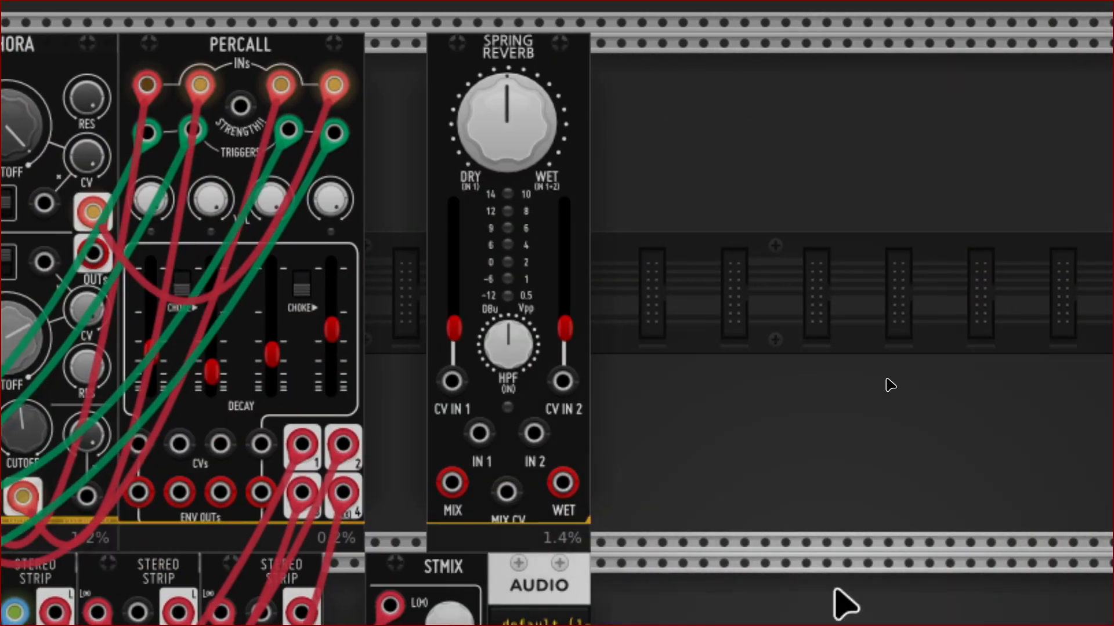
Step: Make room beside STMIX and place Spring Reverb directly between STMIX and the Audio module
scroll(845, 510, "down", 5)
left_click_drag(572, 226, 790, 232)
scroll(778, 219, "up", 6)
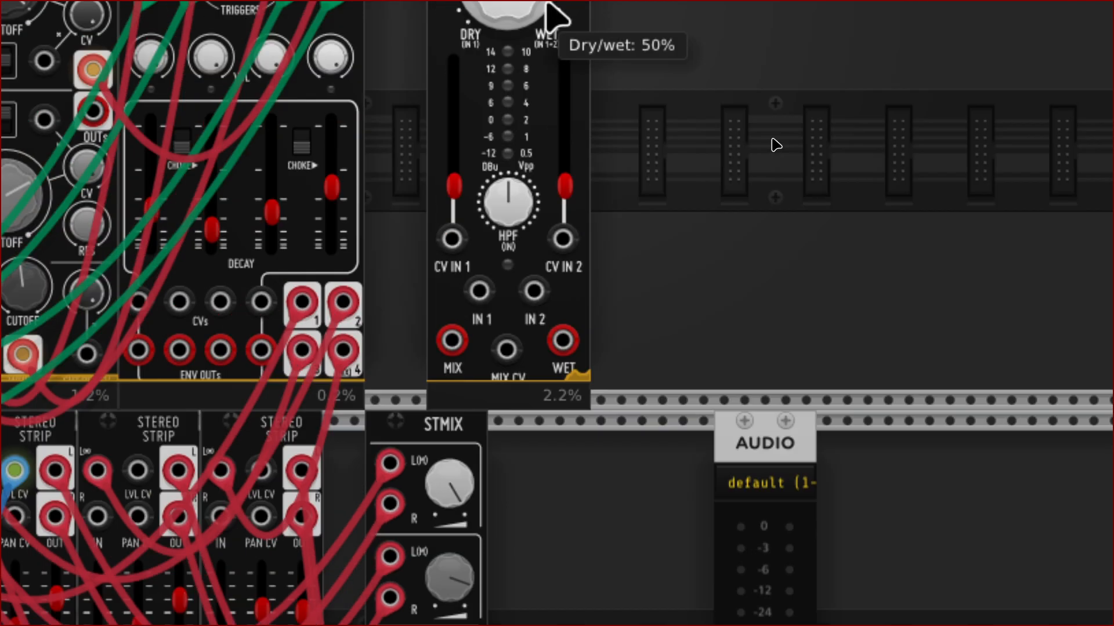
left_click_drag(557, 122, 610, 603)
scroll(611, 601, "down", 5)
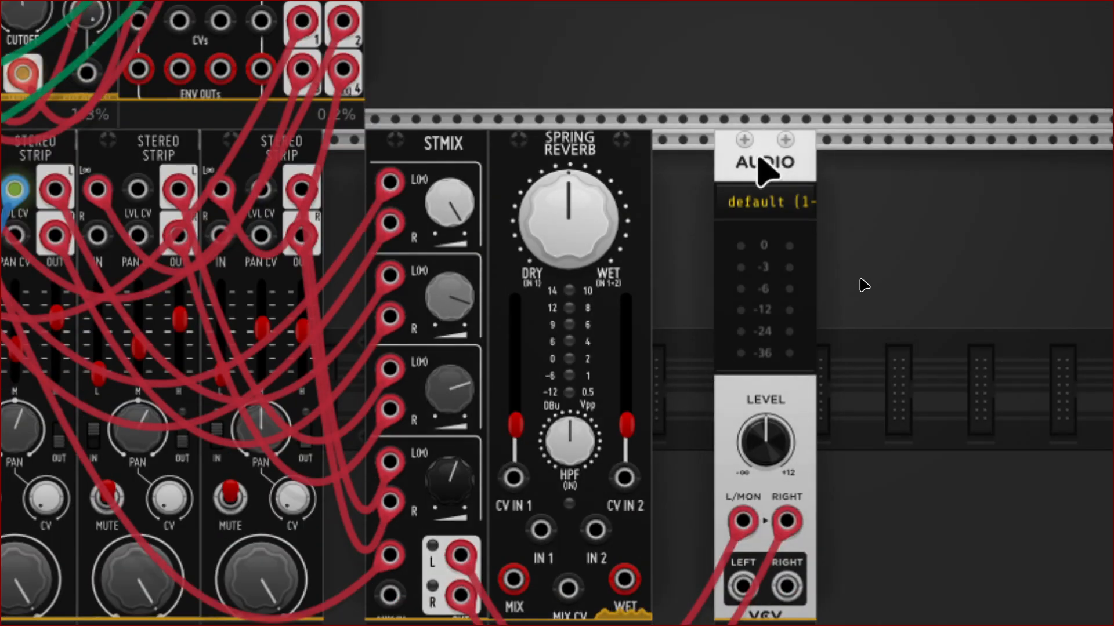
left_click_drag(766, 168, 671, 179)
scroll(670, 191, "down", 2)
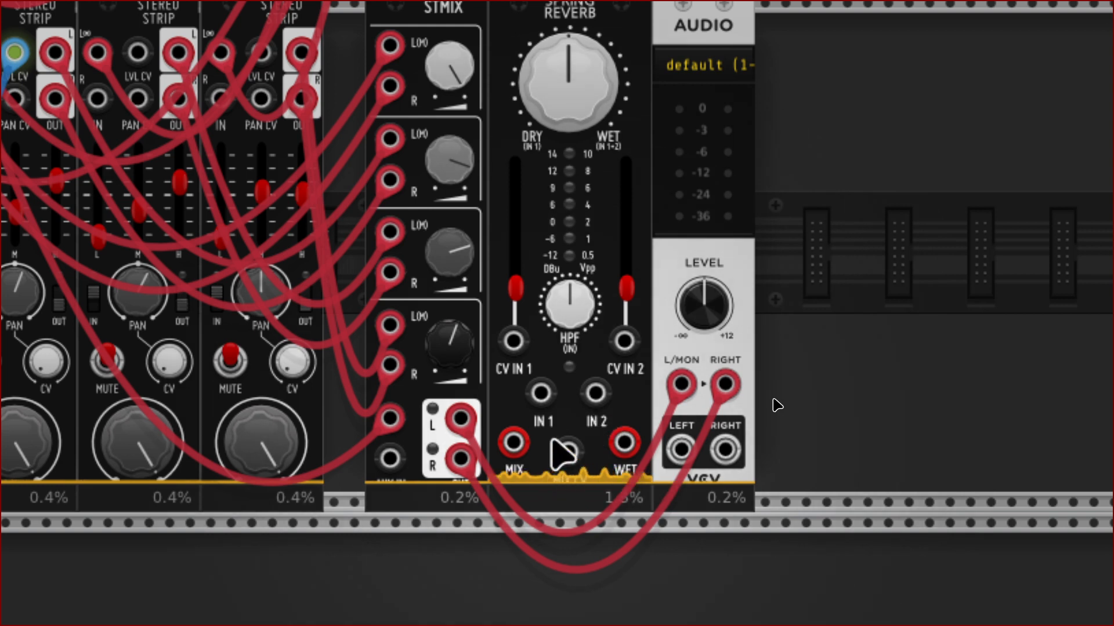
Step: Disconnect STMIX's outputs from Audio and feed Audio's right input from Spring Reverb's MIX output
scroll(552, 439, "up", 4)
scroll(552, 439, "down", 4)
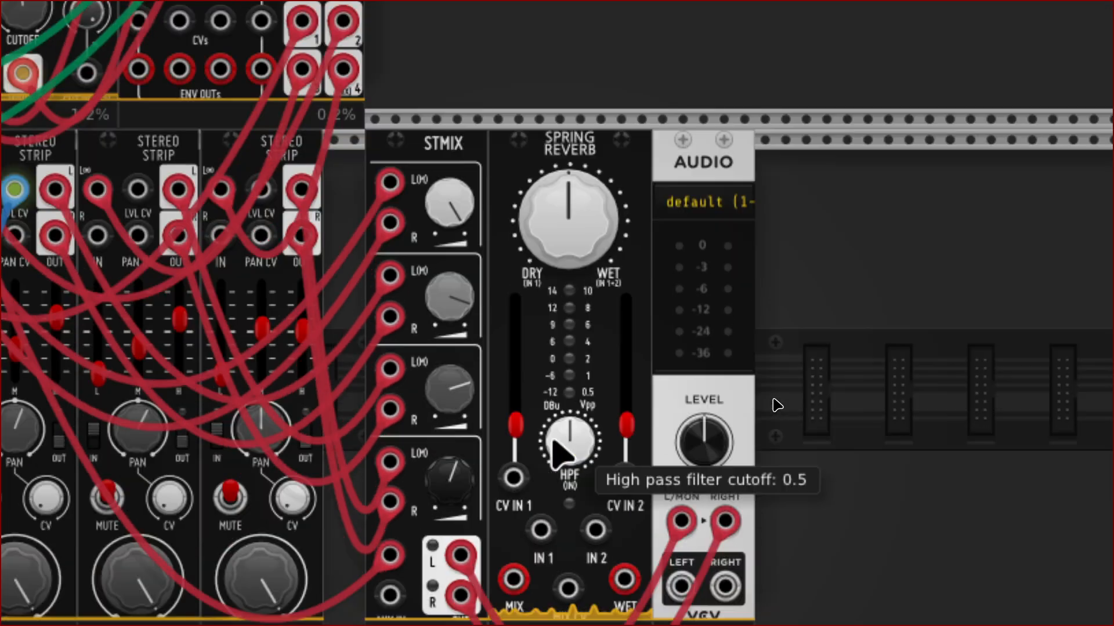
scroll(552, 439, "down", 1)
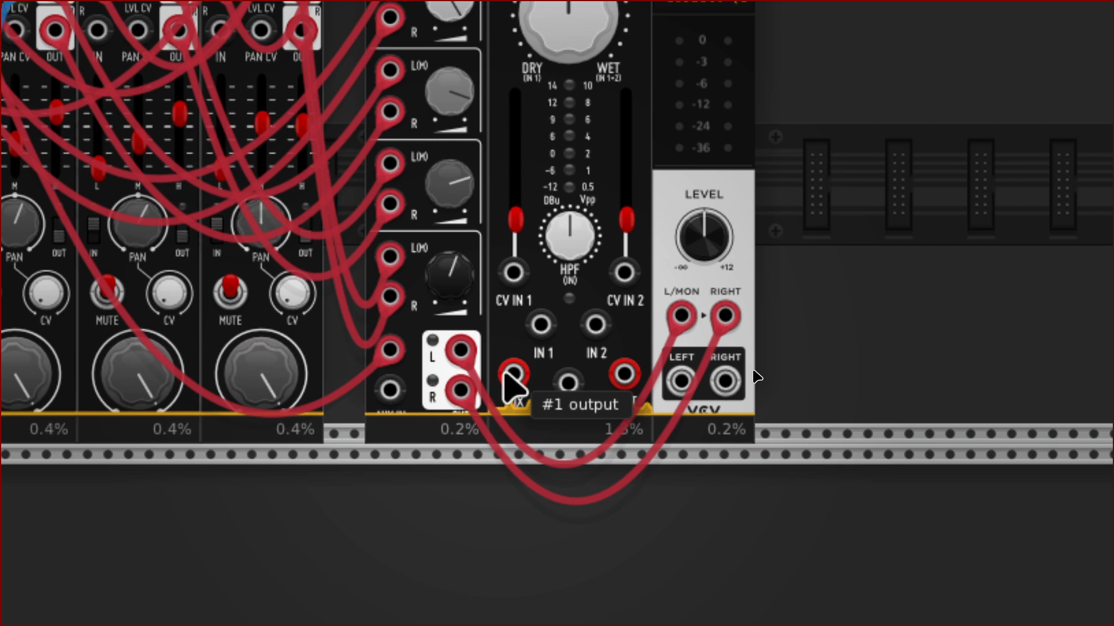
scroll(510, 386, "up", 3)
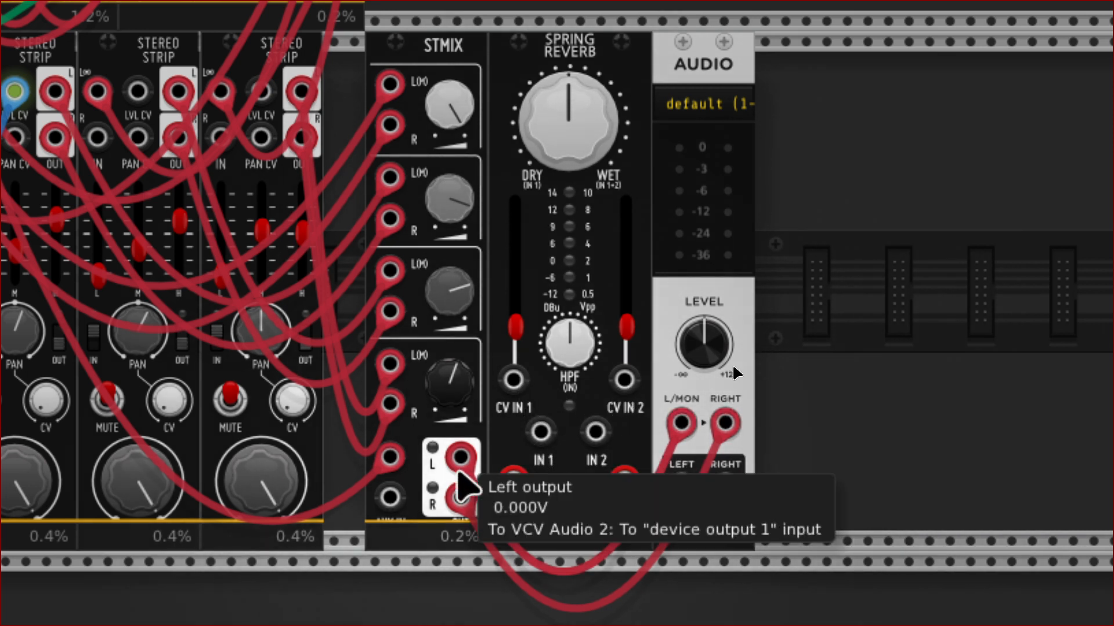
left_click_drag(460, 471, 510, 580)
left_click_drag(460, 493, 513, 473)
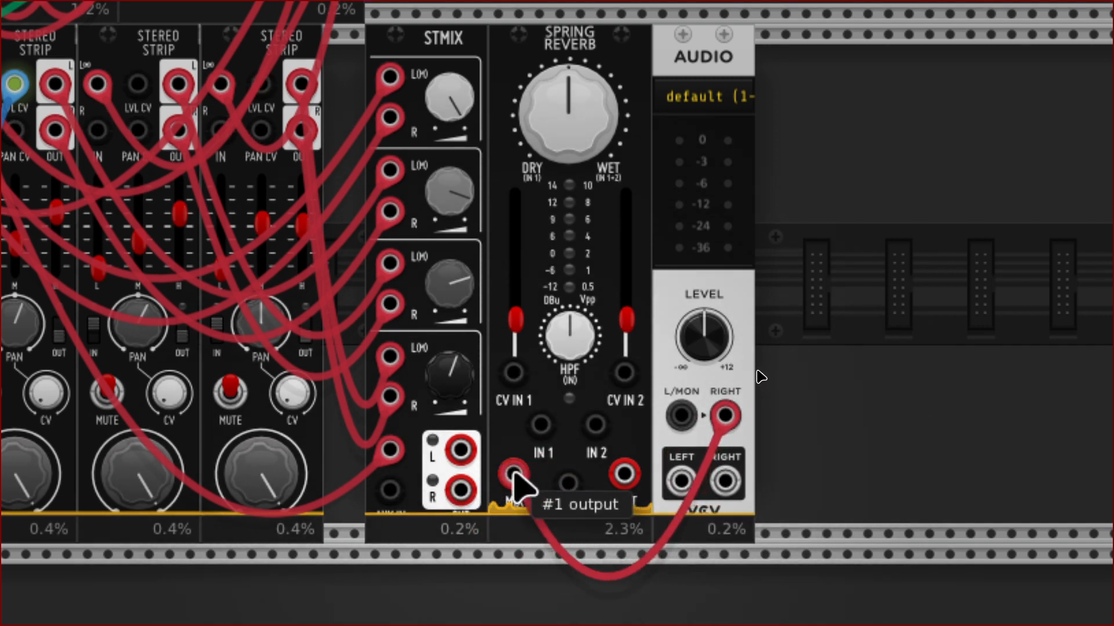
right_click(462, 449)
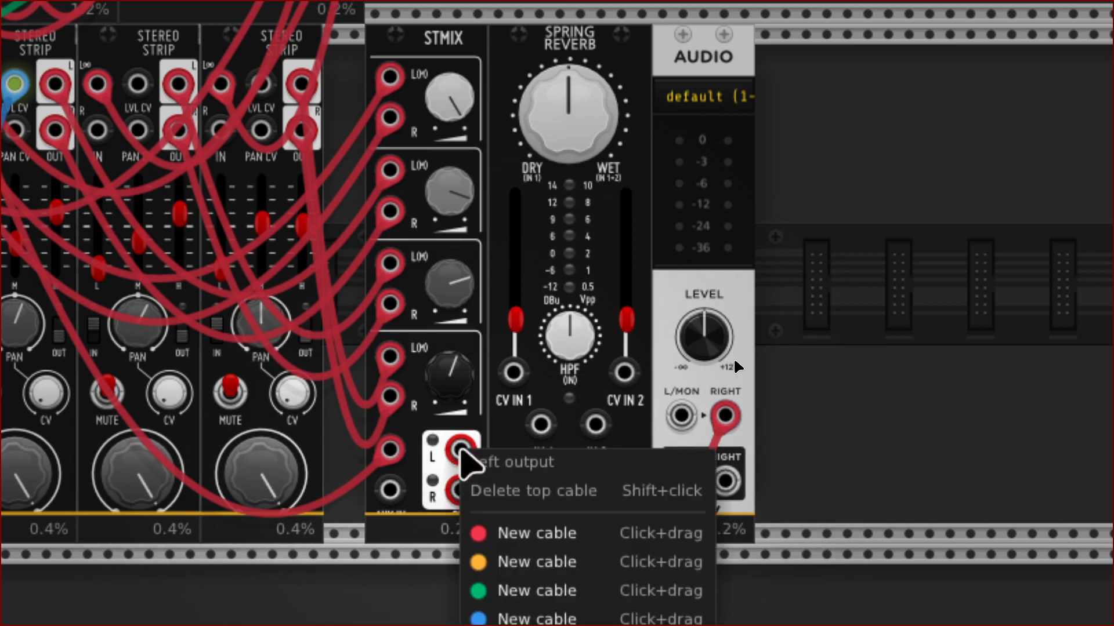
left_click(523, 537)
left_click_drag(723, 468, 559, 468)
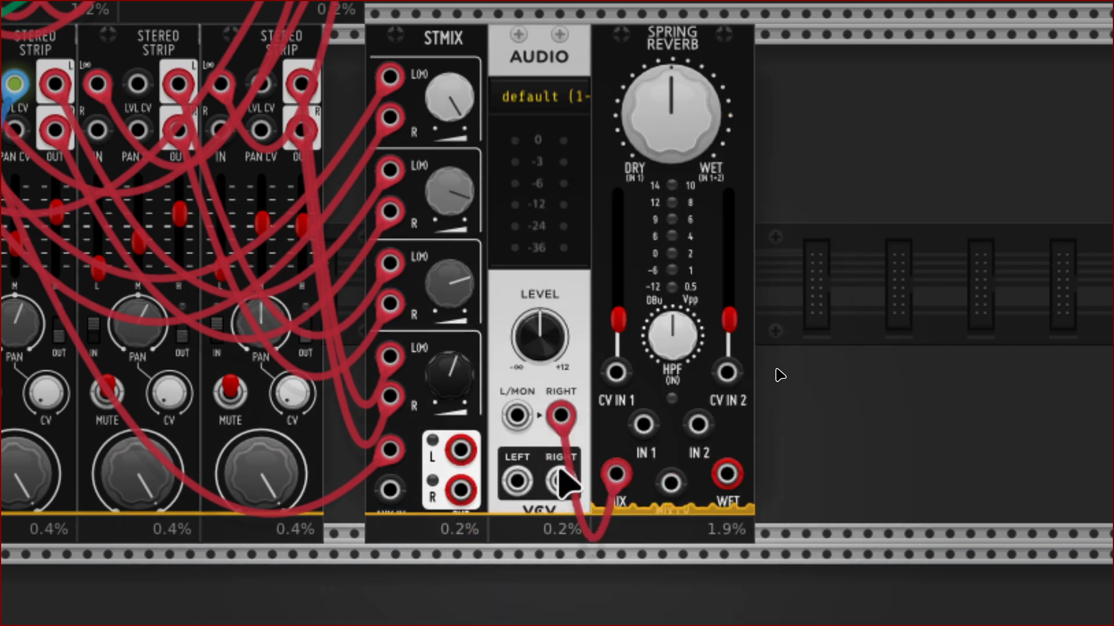
left_click_drag(656, 467, 493, 449)
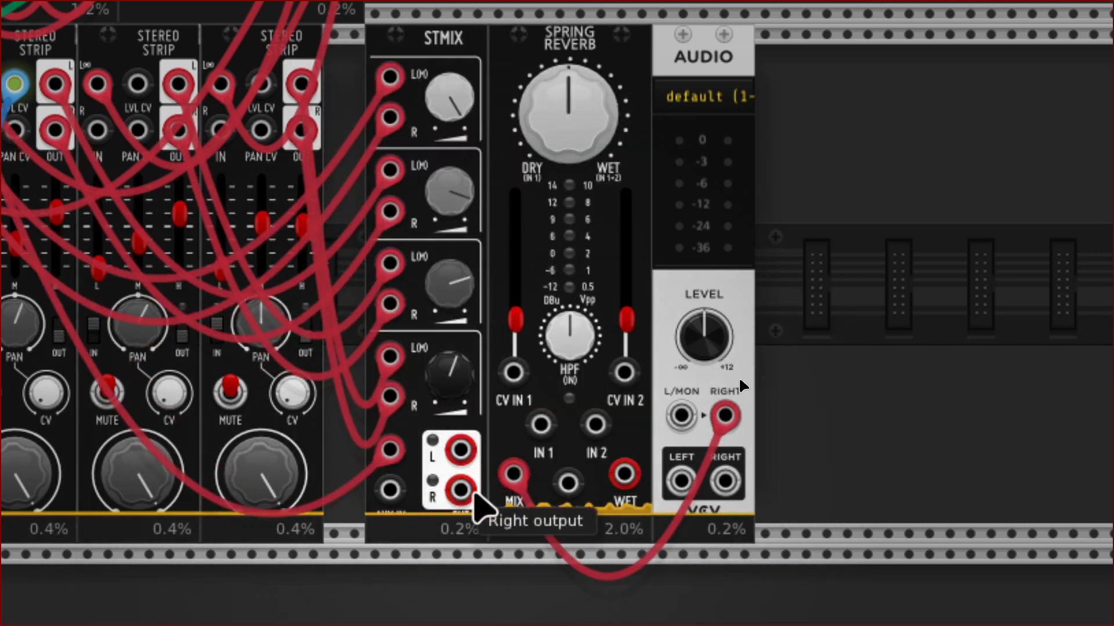
Step: Patch a new red cable from STMIX's left output into Spring Reverb's CV IN 1 and slightly raise the In 1 level
right_click(460, 452)
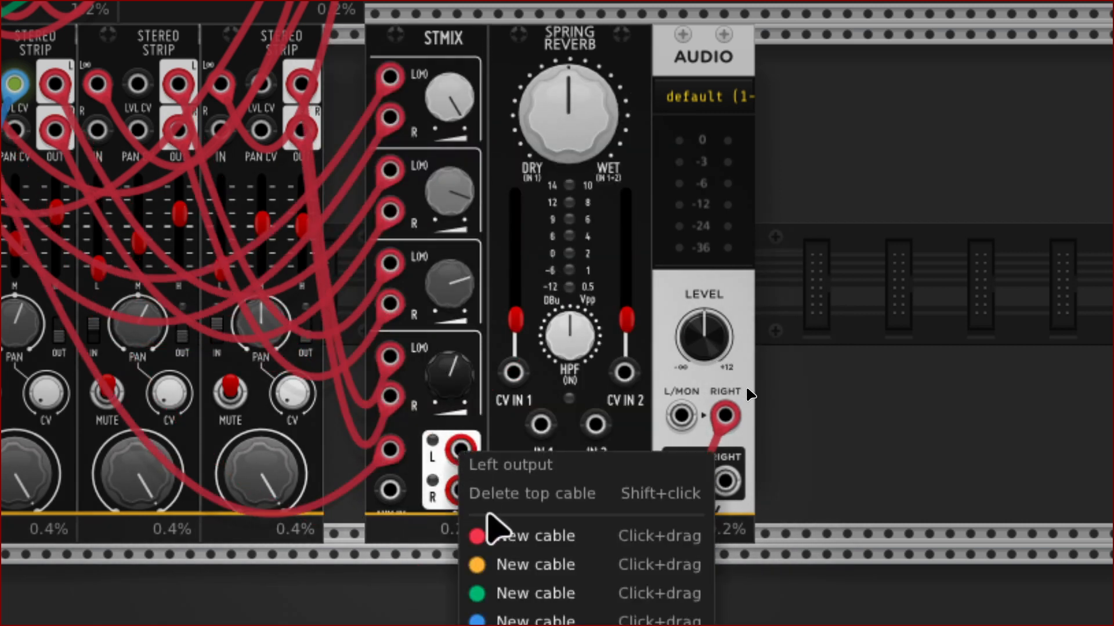
left_click(497, 536)
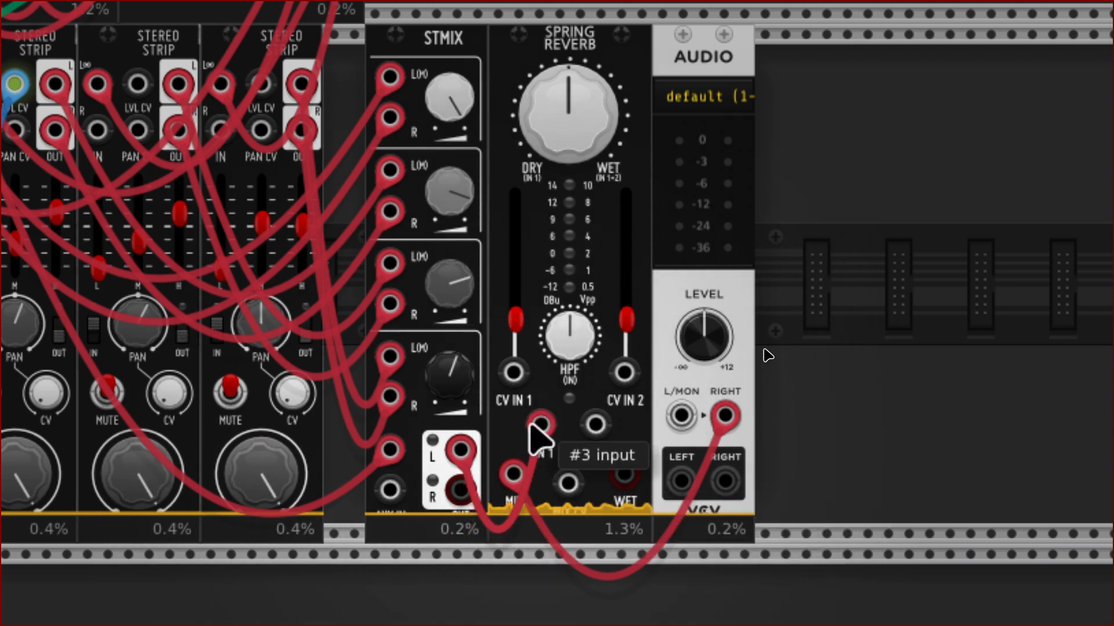
left_click(514, 373)
scroll(530, 388, "up", 2)
scroll(526, 385, "up", 2)
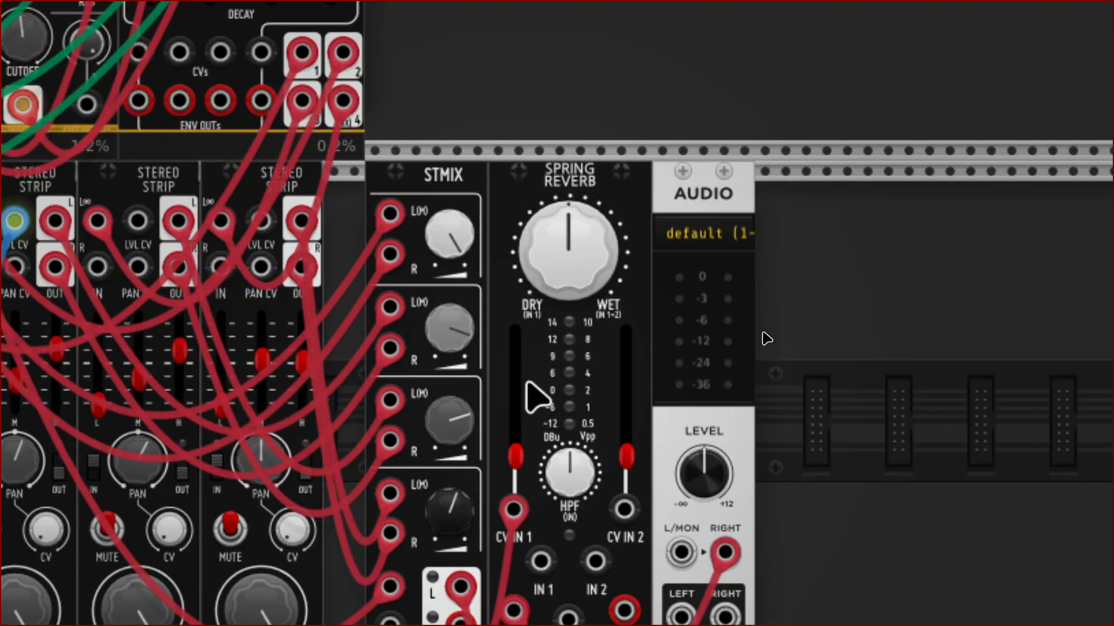
scroll(536, 396, "down", 2)
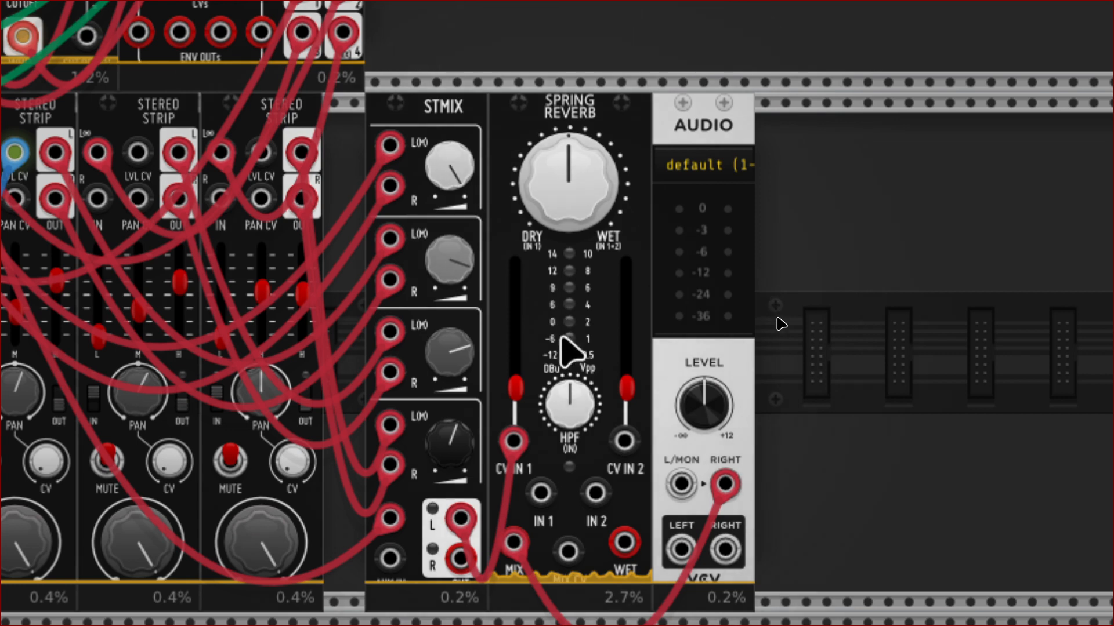
left_click_drag(515, 395, 514, 371)
Step: Move the STMIX left output cable from Spring Reverb's CV IN 1 to its IN 1 input
scroll(514, 406, "down", 3)
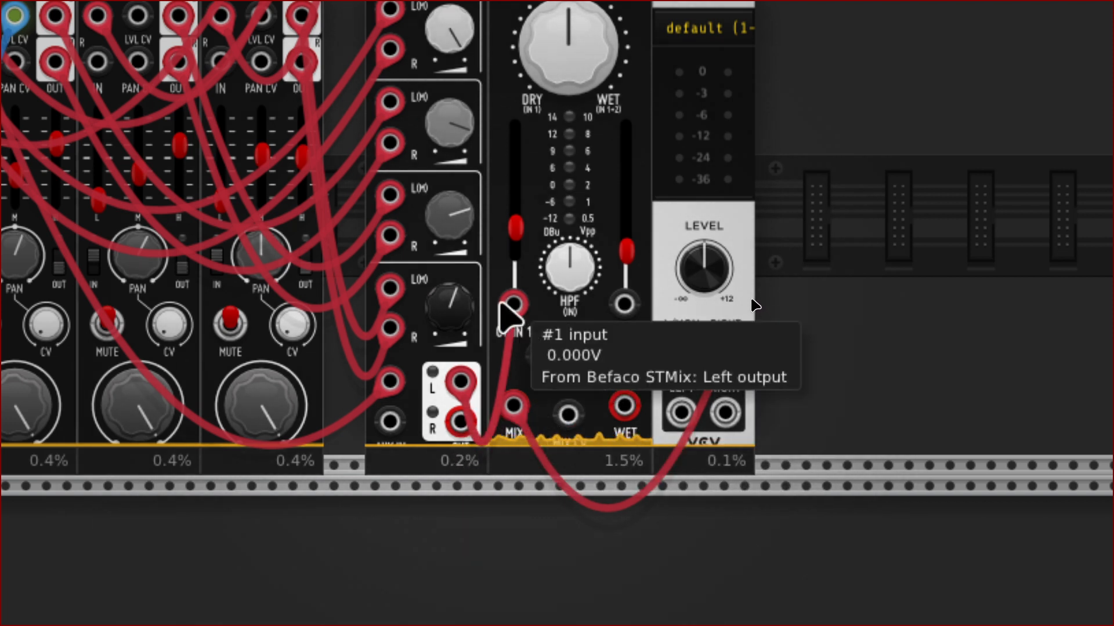
left_click_drag(513, 303, 541, 358)
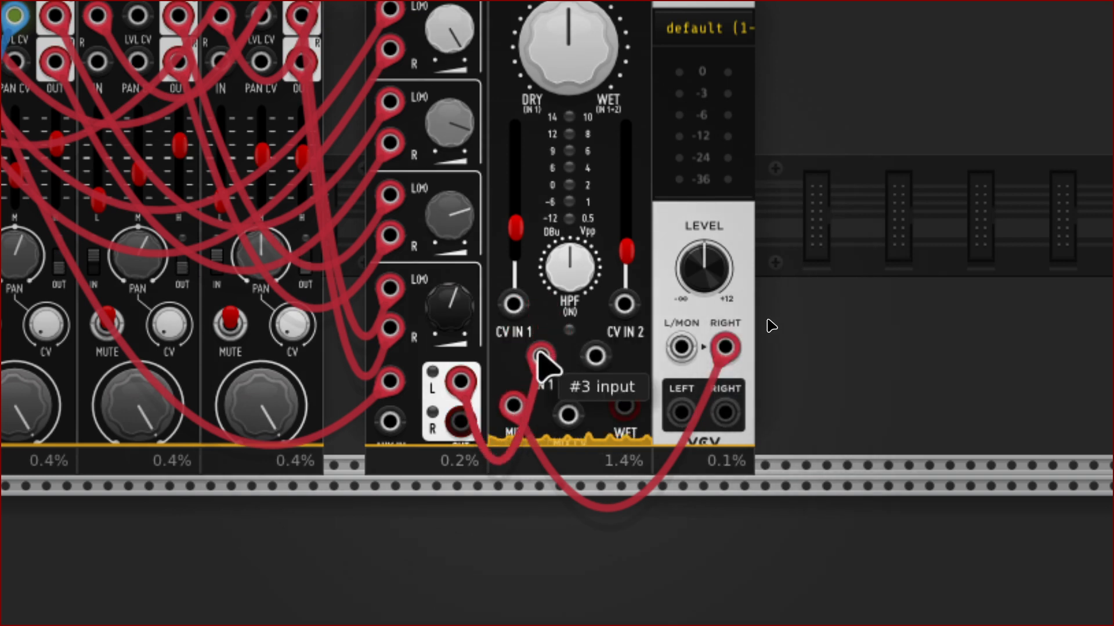
scroll(540, 371, "up", 3)
scroll(522, 458, "down", 1)
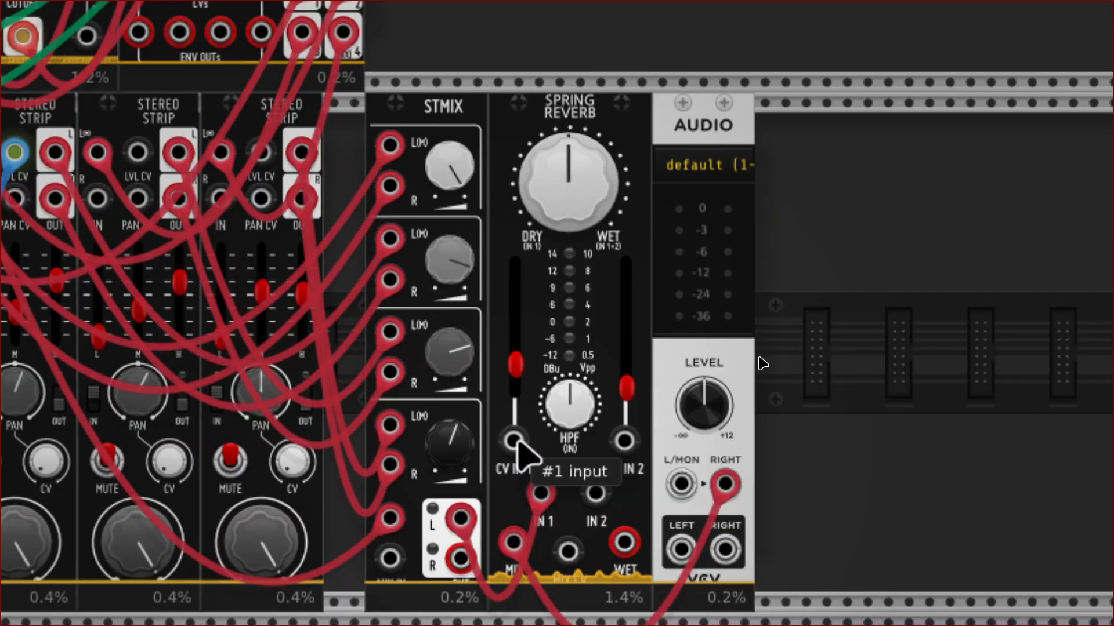
Step: Move the Spring Reverb MIX cable from Audio's right input to its L/MON input
mouse_move(516, 379)
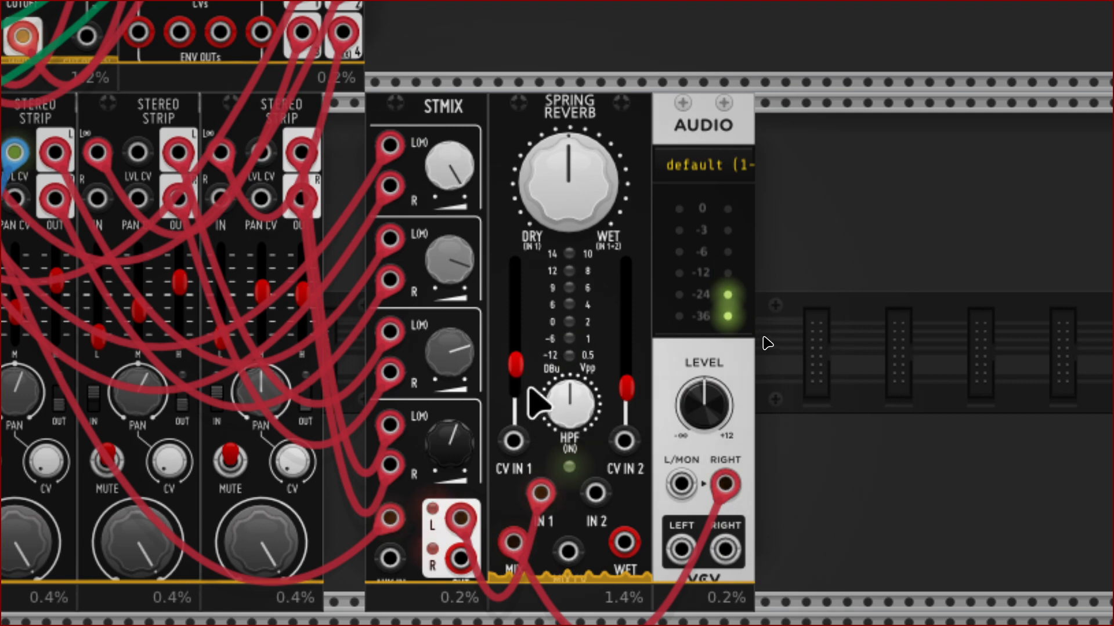
scroll(534, 406, "down", 2)
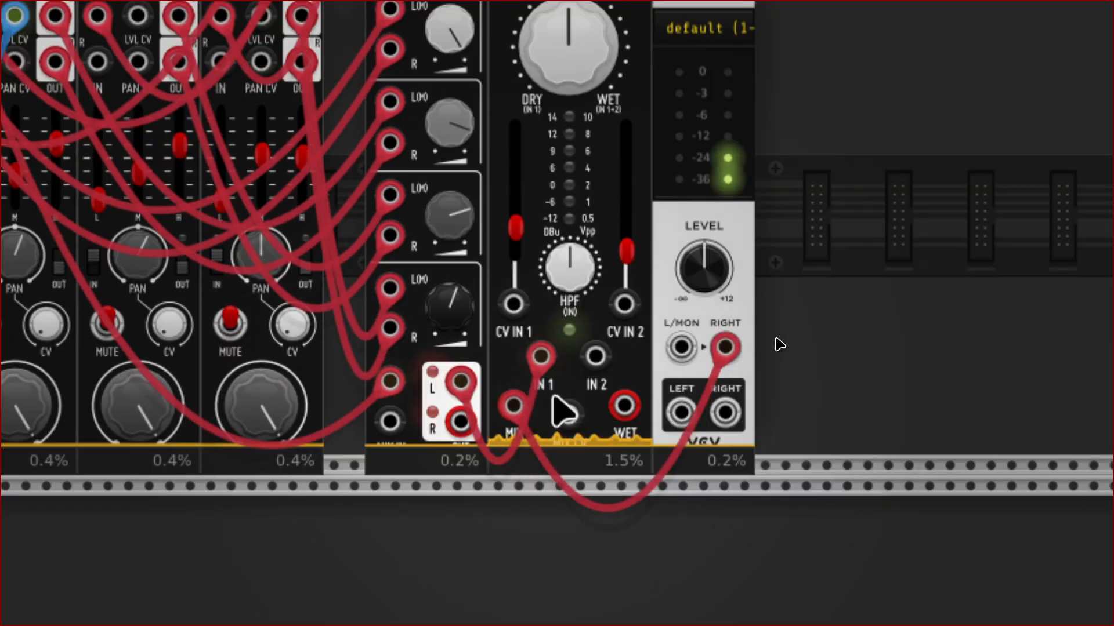
left_click_drag(725, 347, 681, 347)
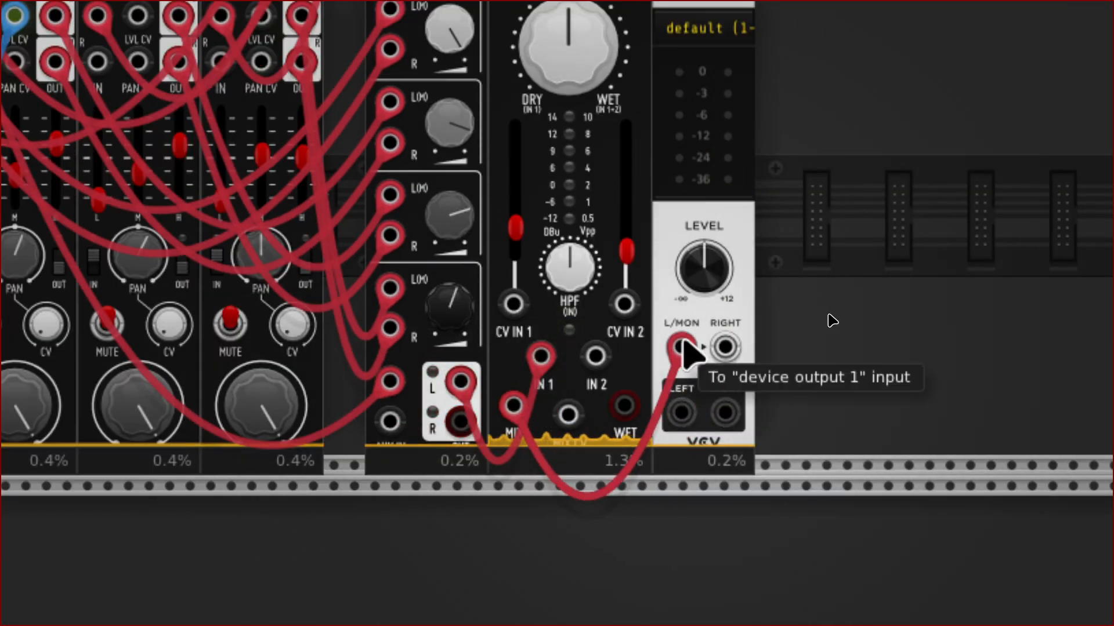
Step: Turn Spring Reverb's dry/wet down to about 16% and raise its In 1 level above 81%
scroll(693, 383, "up", 2)
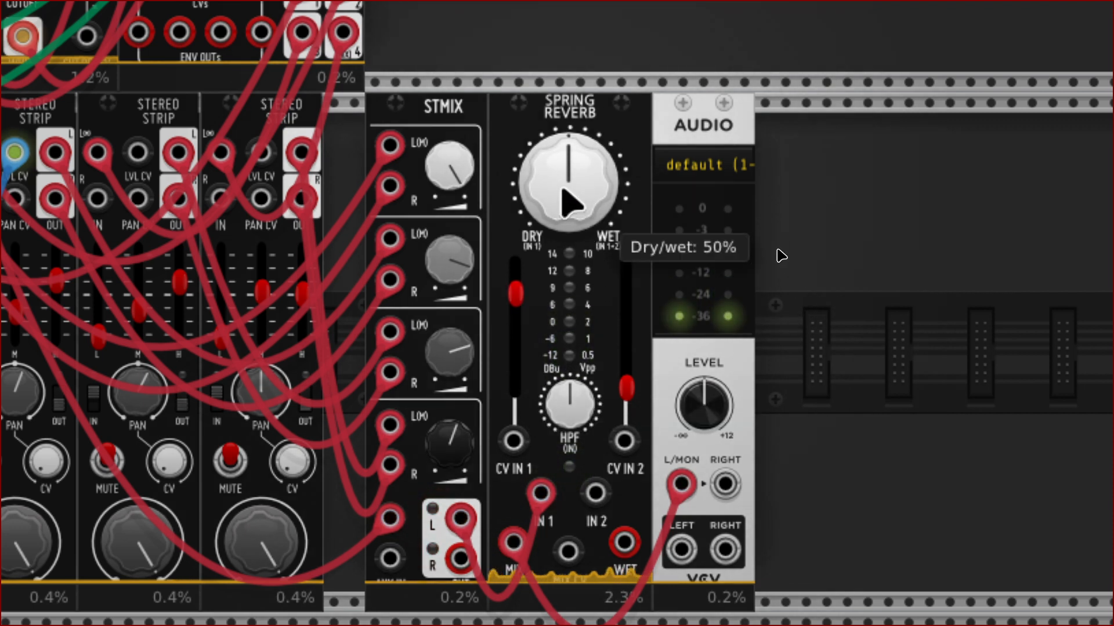
left_click_drag(568, 180, 568, 235)
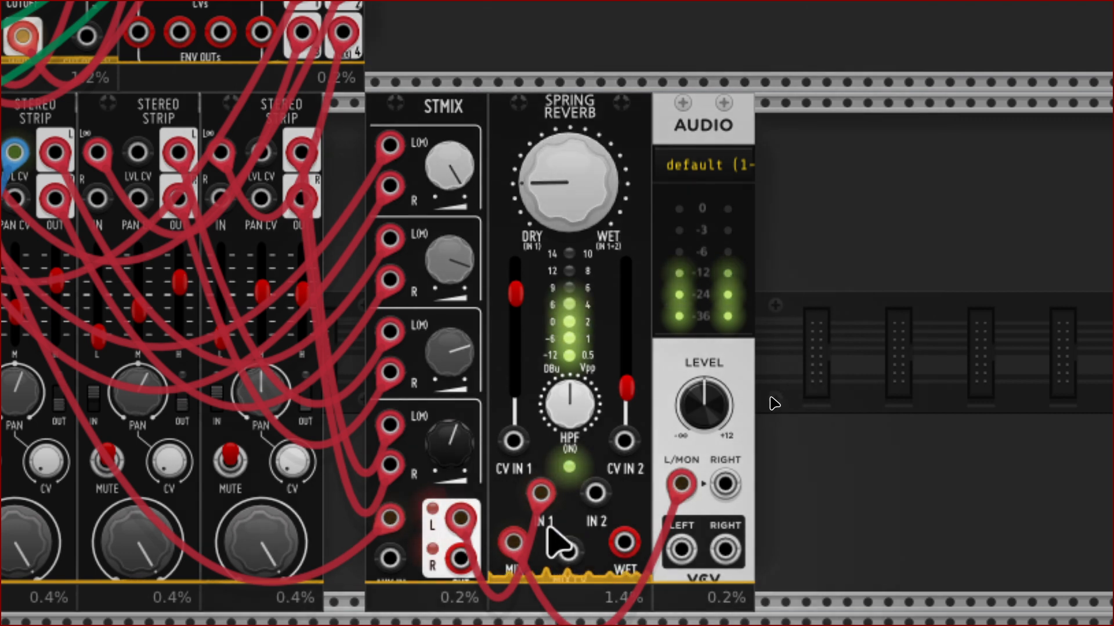
mouse_move(525, 418)
left_mouse_down()
mouse_move(524, 389)
mouse_move(524, 419)
left_mouse_up()
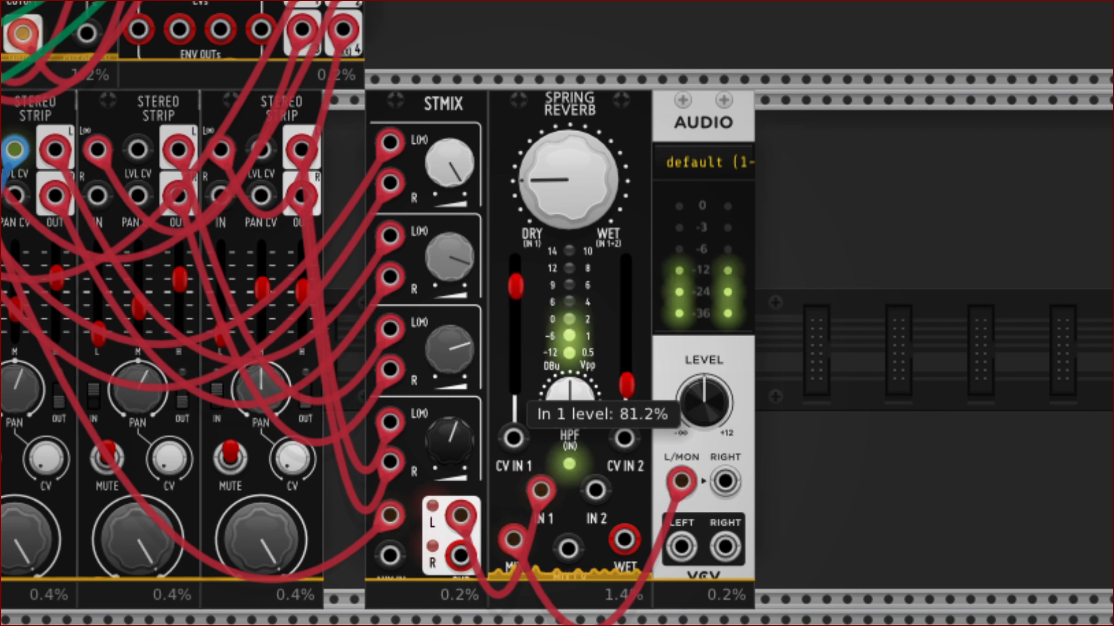
Step: Raise Spring Reverb's high-pass filter cutoff close to its maximum
scroll(776, 365, "down", 2)
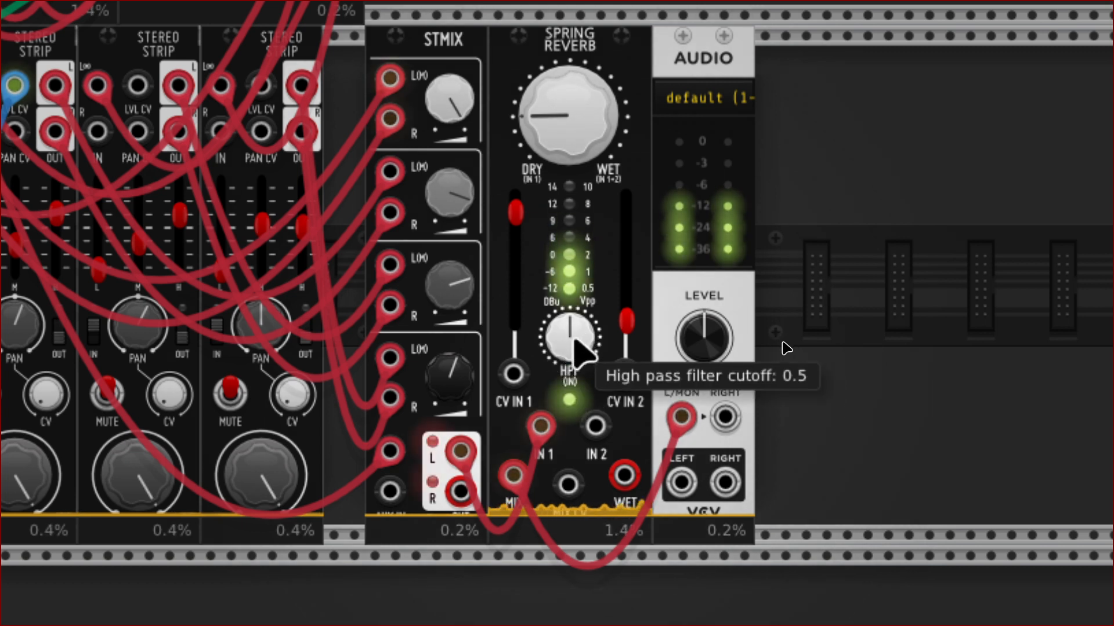
left_click_drag(574, 338, 576, 293)
scroll(576, 294, "up", 3)
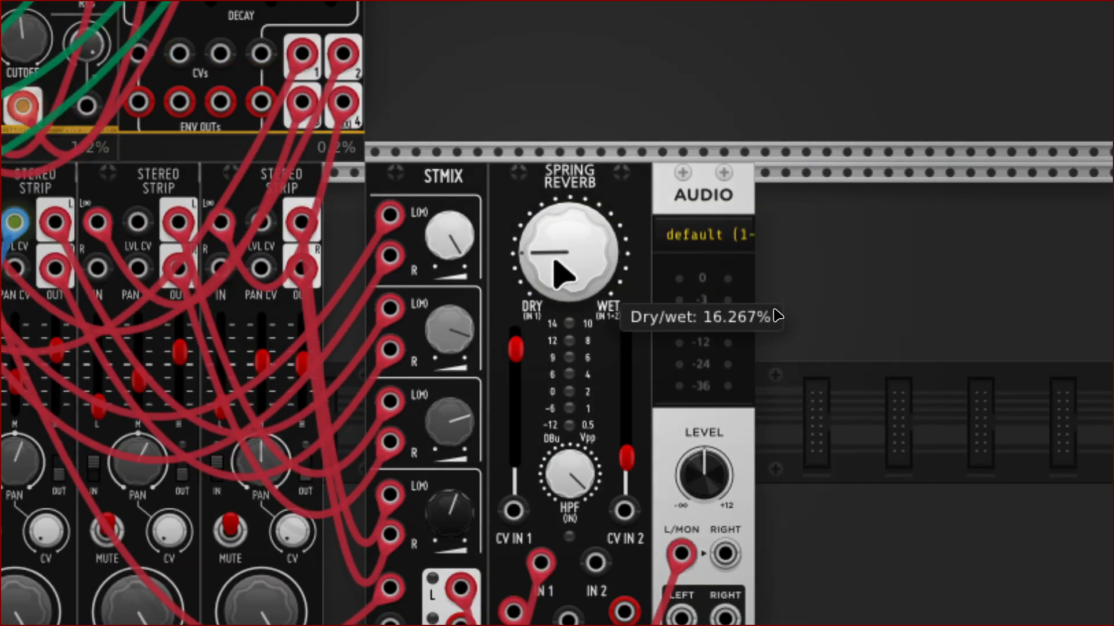
Step: Raise Spring Reverb's dry/wet to about 49% and turn its high-pass filter knob down slightly from near maximum
left_click_drag(568, 252, 568, 253)
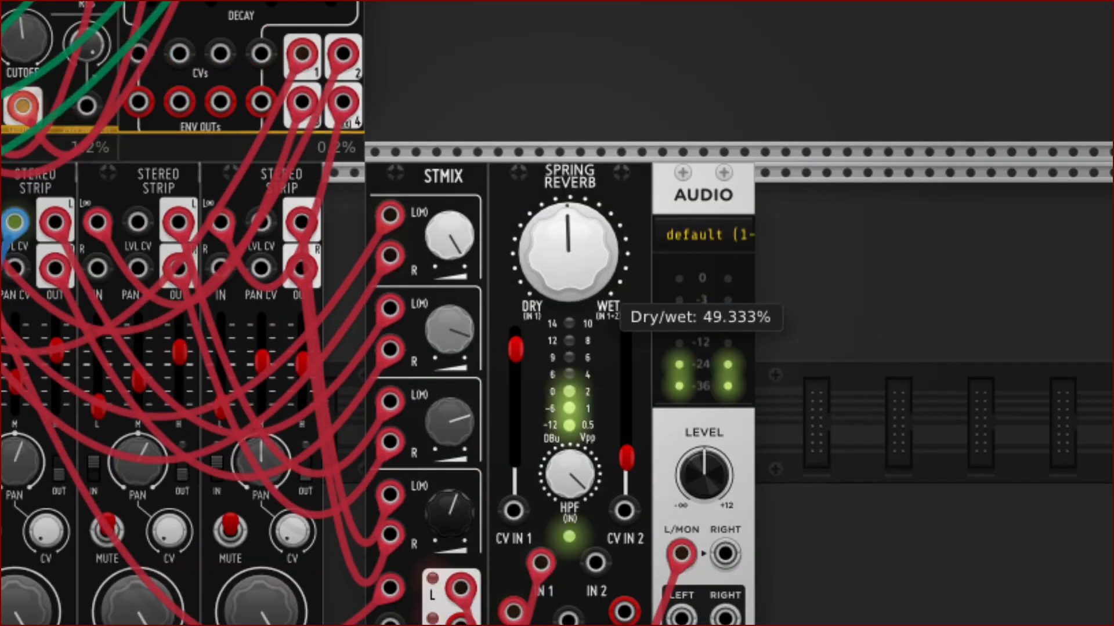
scroll(535, 454, "down", 2)
scroll(534, 455, "down", 2)
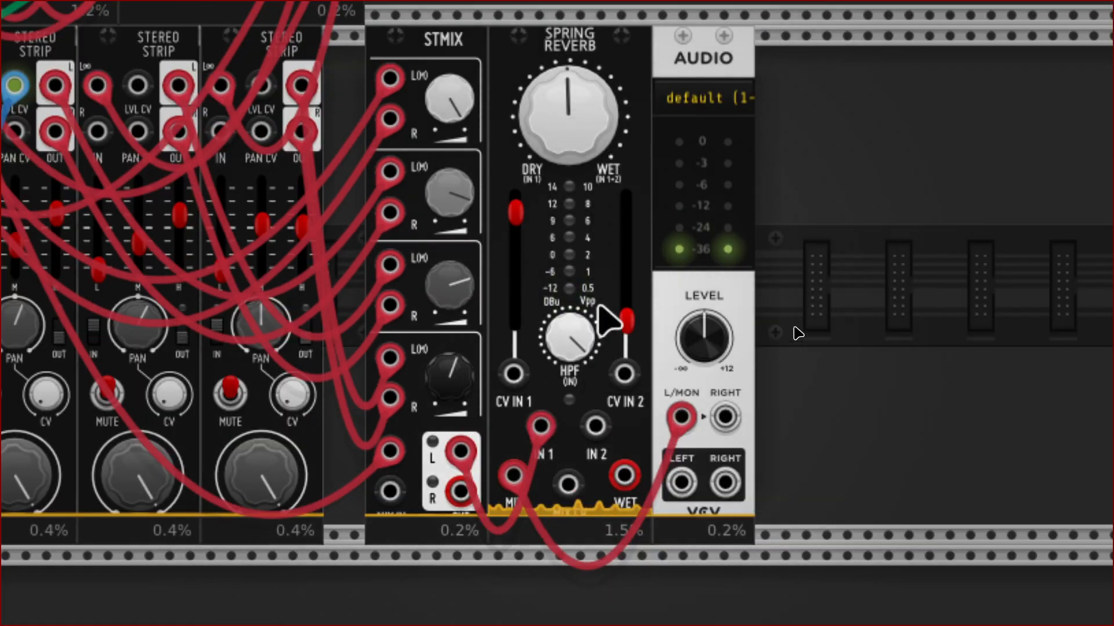
mouse_move(569, 336)
left_mouse_down()
mouse_move(569, 383)
mouse_move(570, 358)
left_mouse_up()
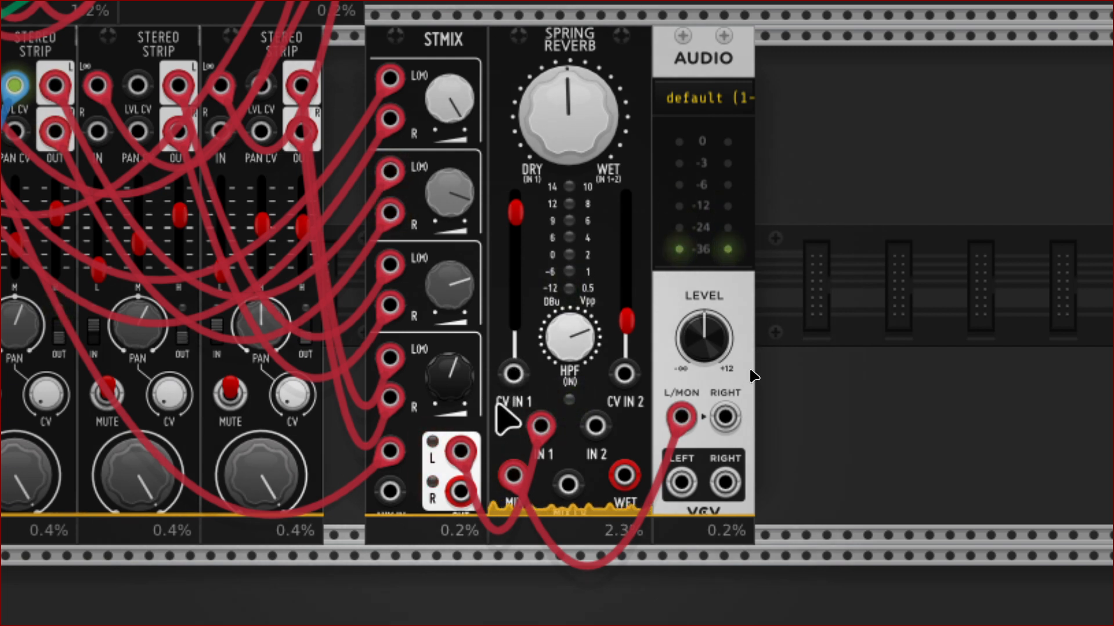
scroll(503, 429, "up", 2)
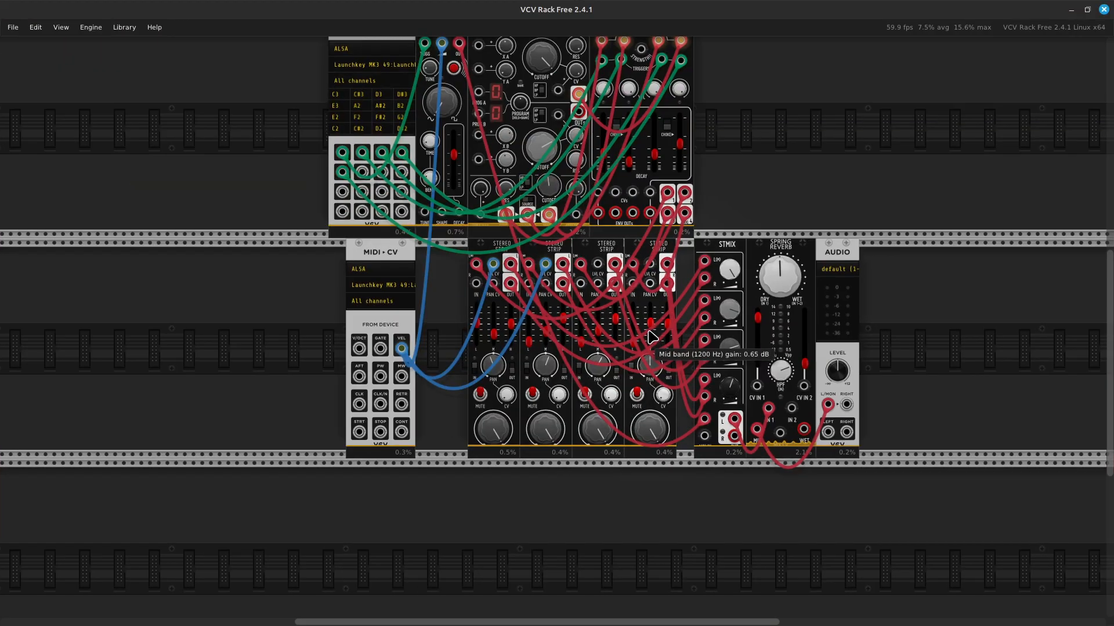
Step: Add a Befaco Dual Atenuverter module left of MIDI-CV to show it, and delete it again
scroll(654, 336, "up", 4)
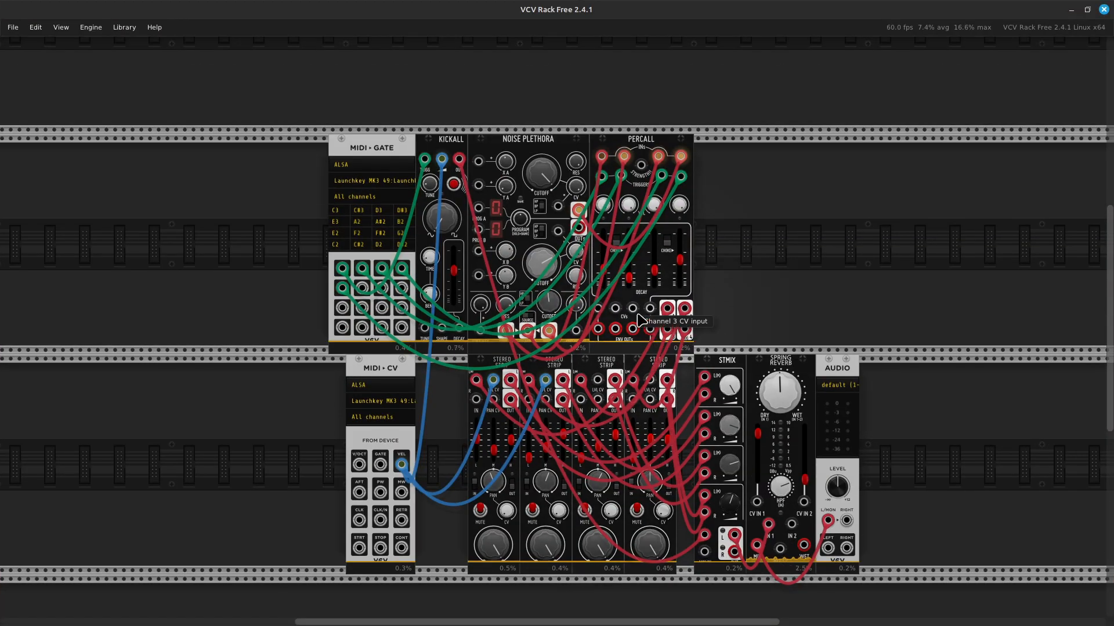
right_click(201, 451)
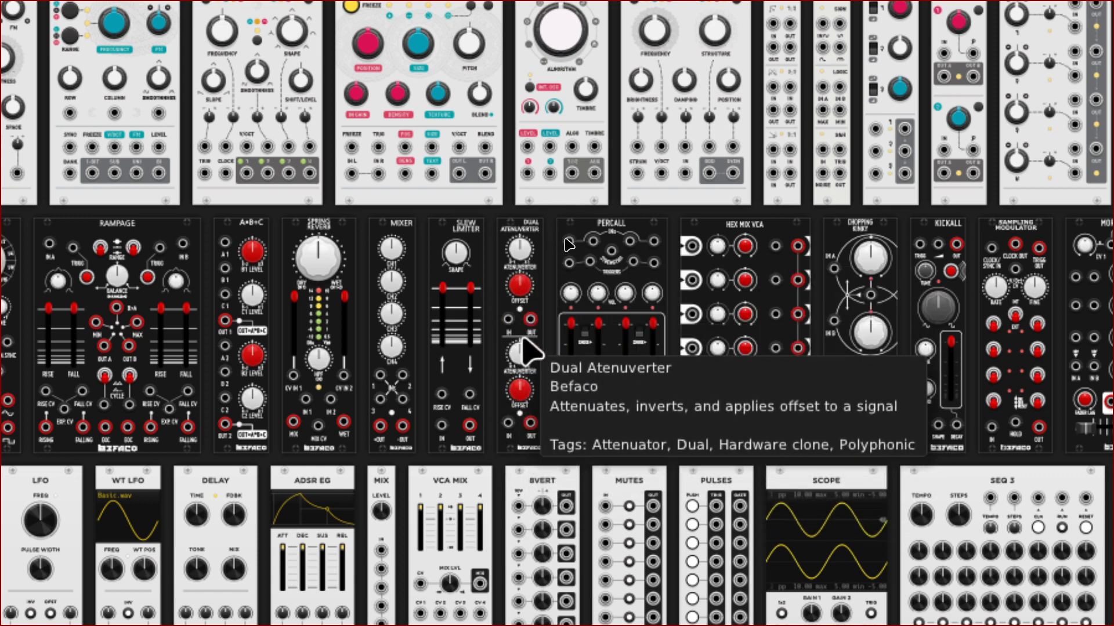
key("Escape")
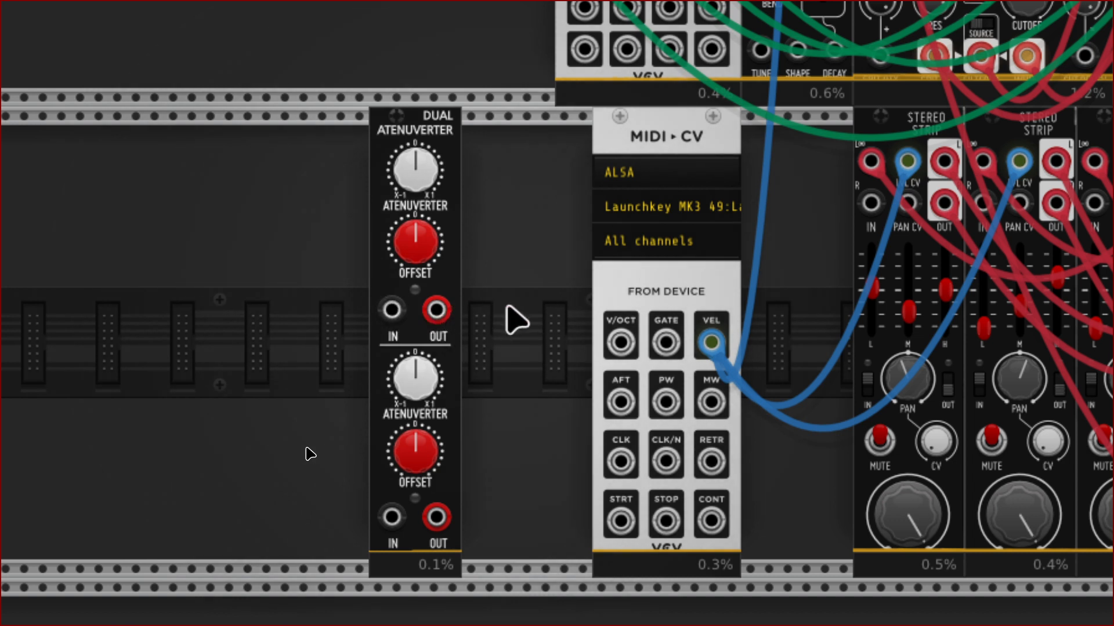
scroll(470, 52, "up", 2)
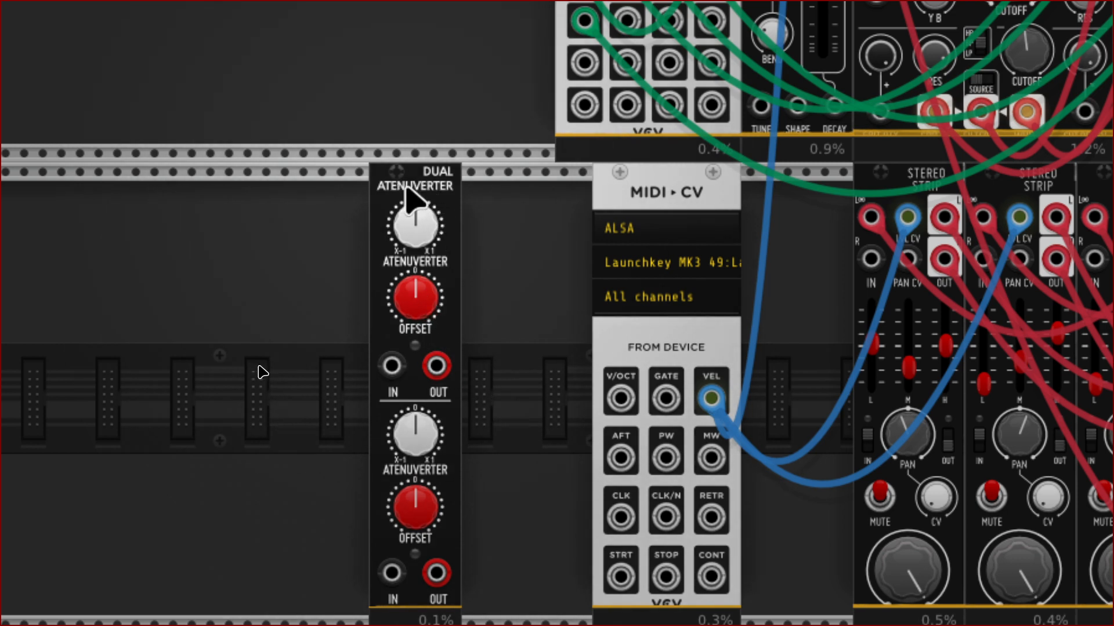
key("Delete")
scroll(435, 256, "down", 2)
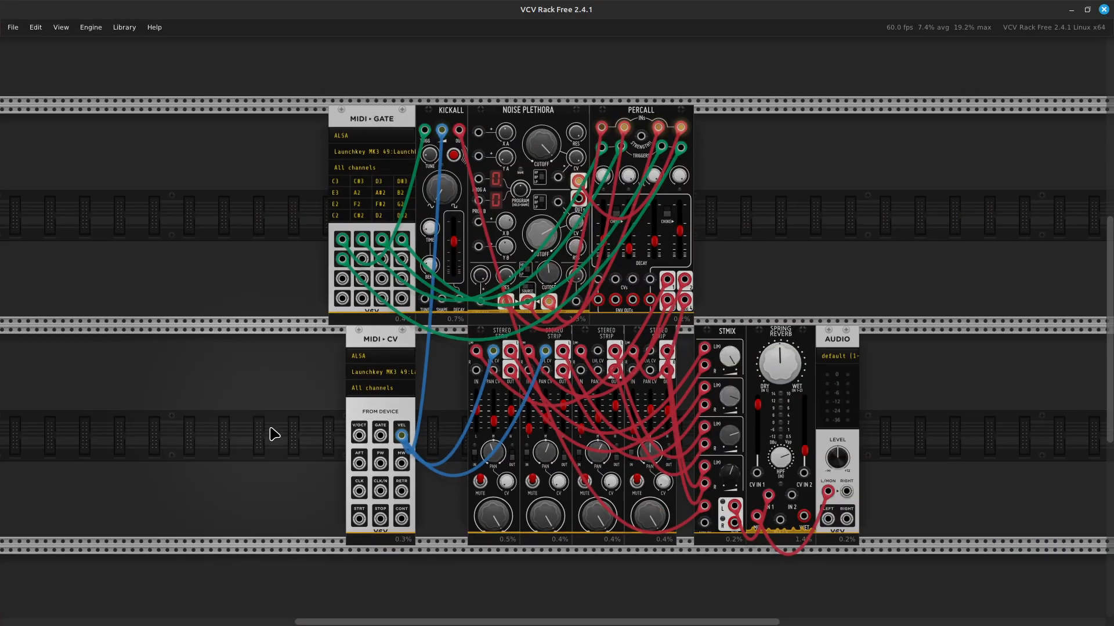
Step: Add a Hex Mix VCA module left of MIDI-CV to examine its channel jacks, and delete it again
right_click(438, 308)
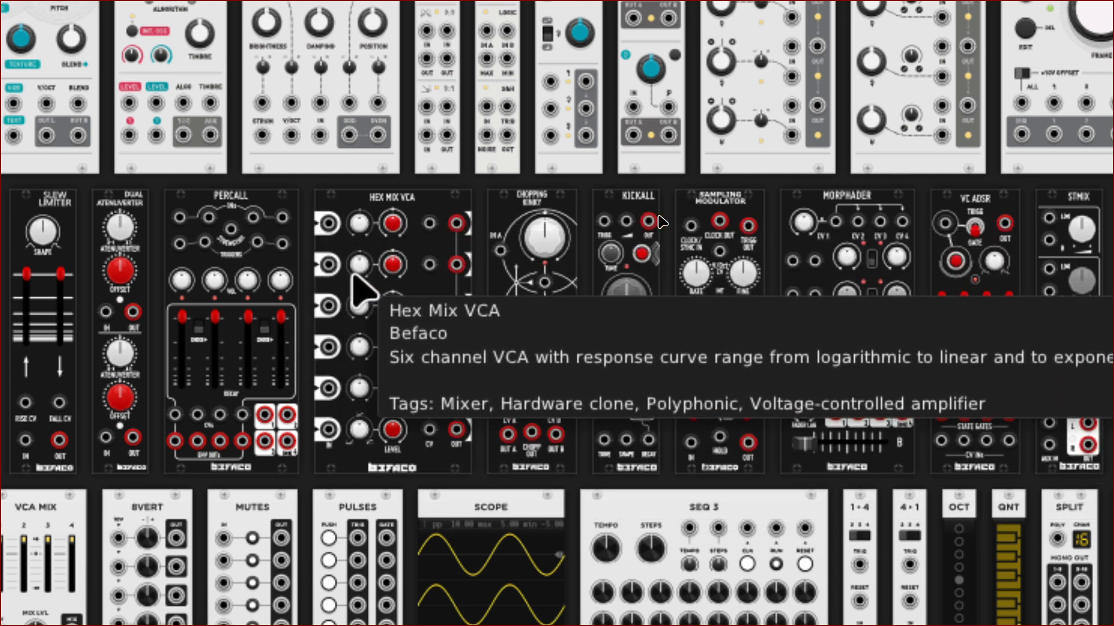
key("Escape")
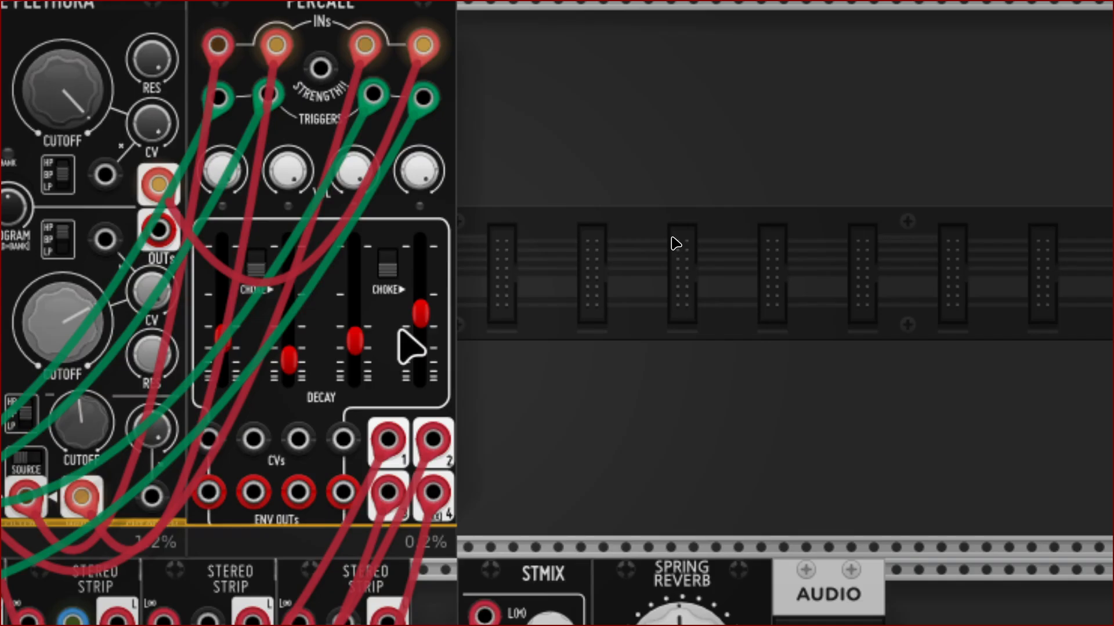
scroll(810, 345, "down", 20)
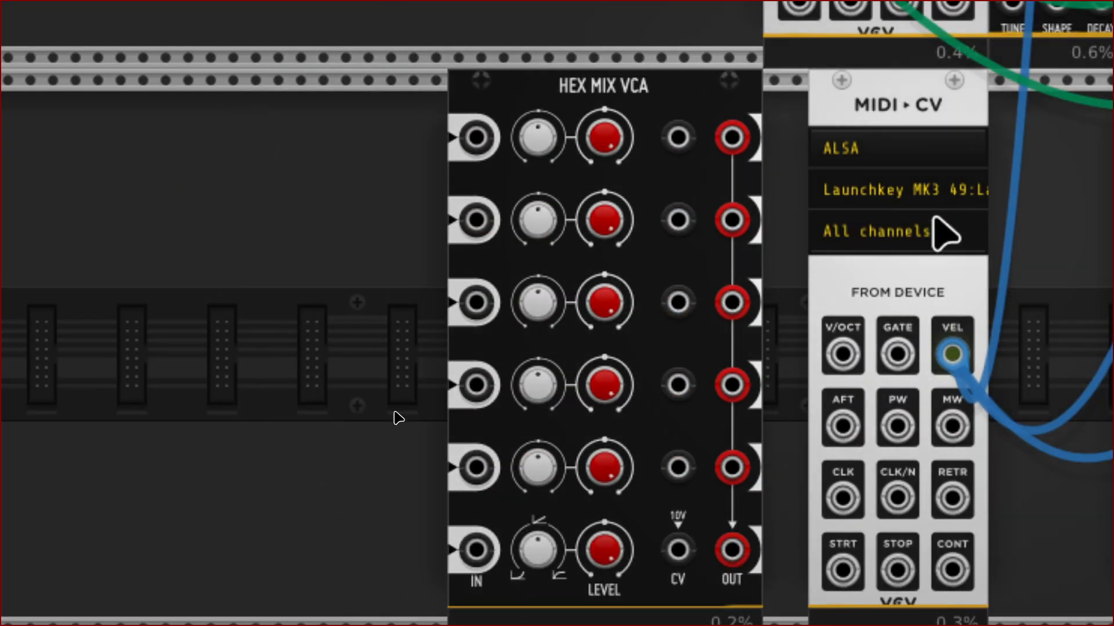
scroll(331, 311, "up", 3)
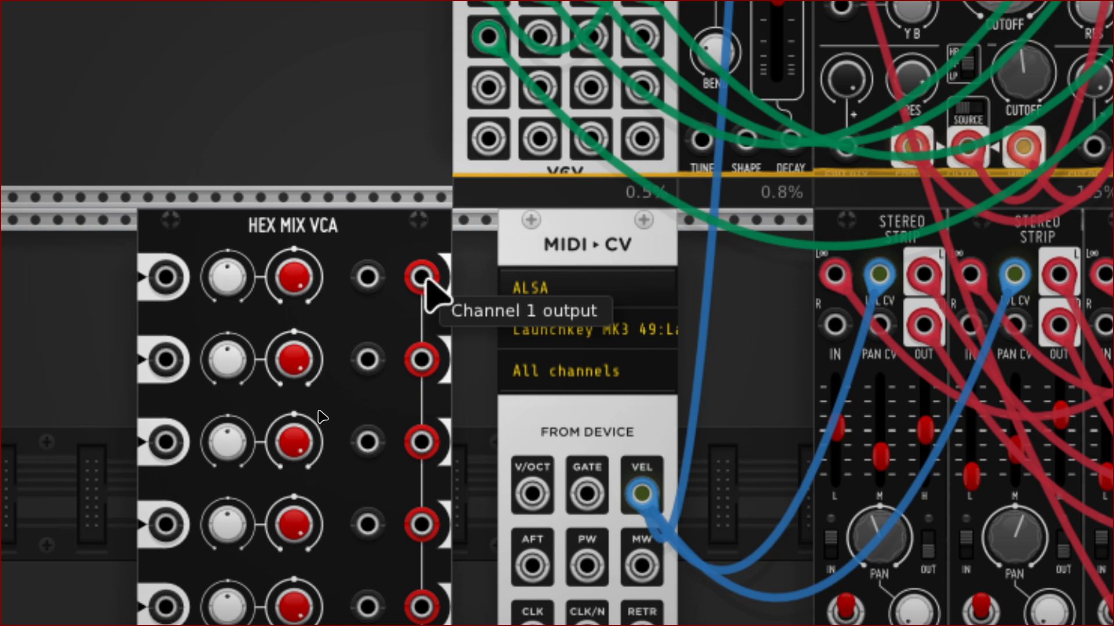
scroll(430, 287, "down", 5)
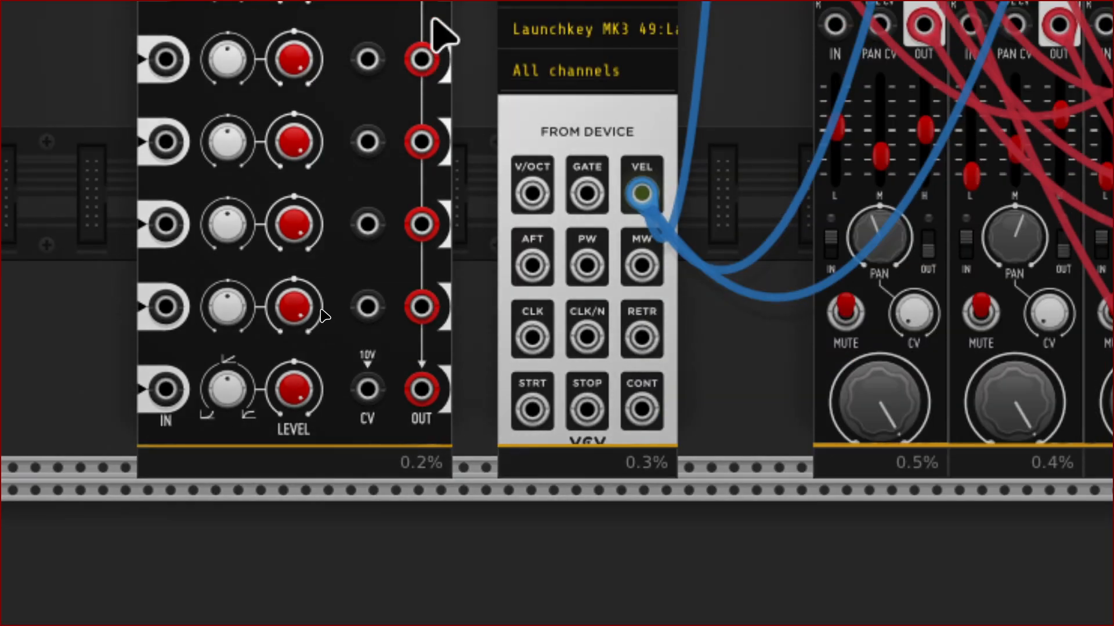
scroll(437, 35, "up", 1)
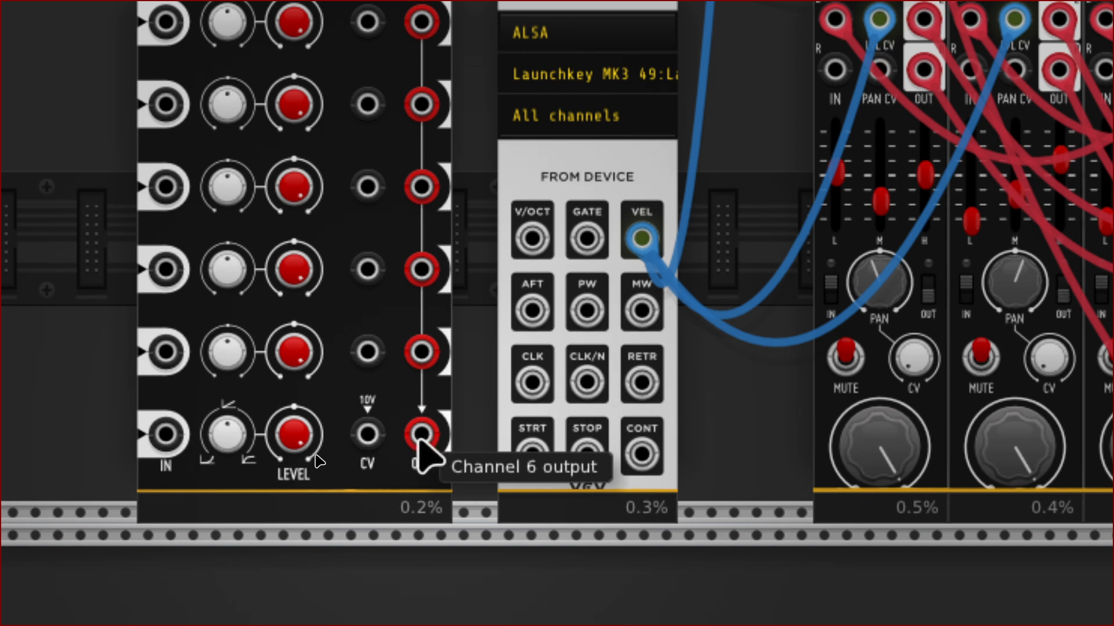
scroll(361, 422, "up", 8)
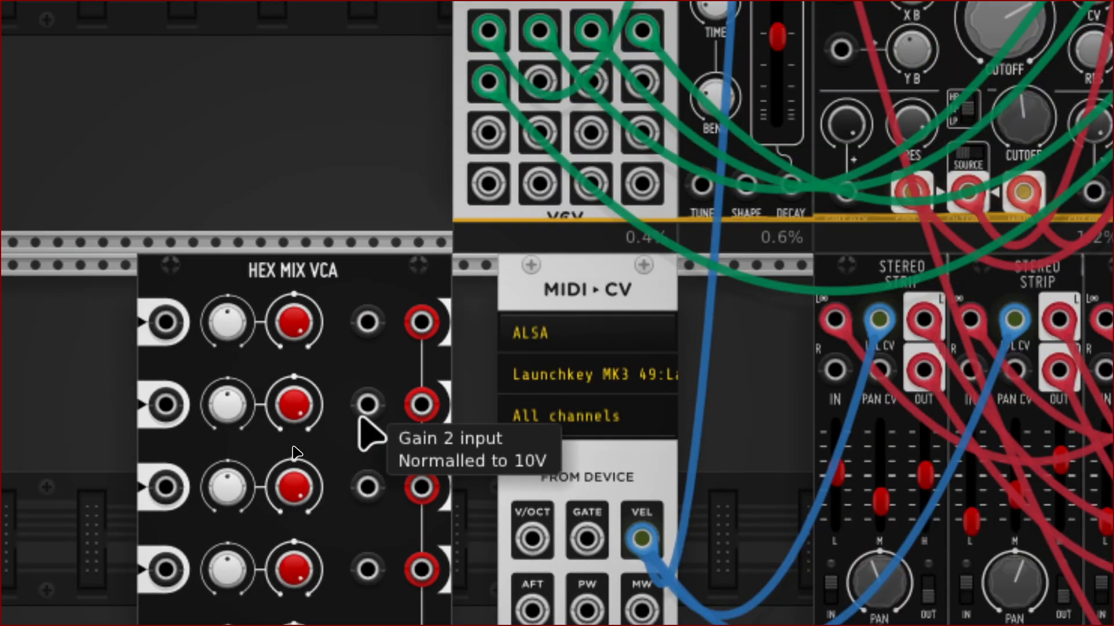
key("Delete")
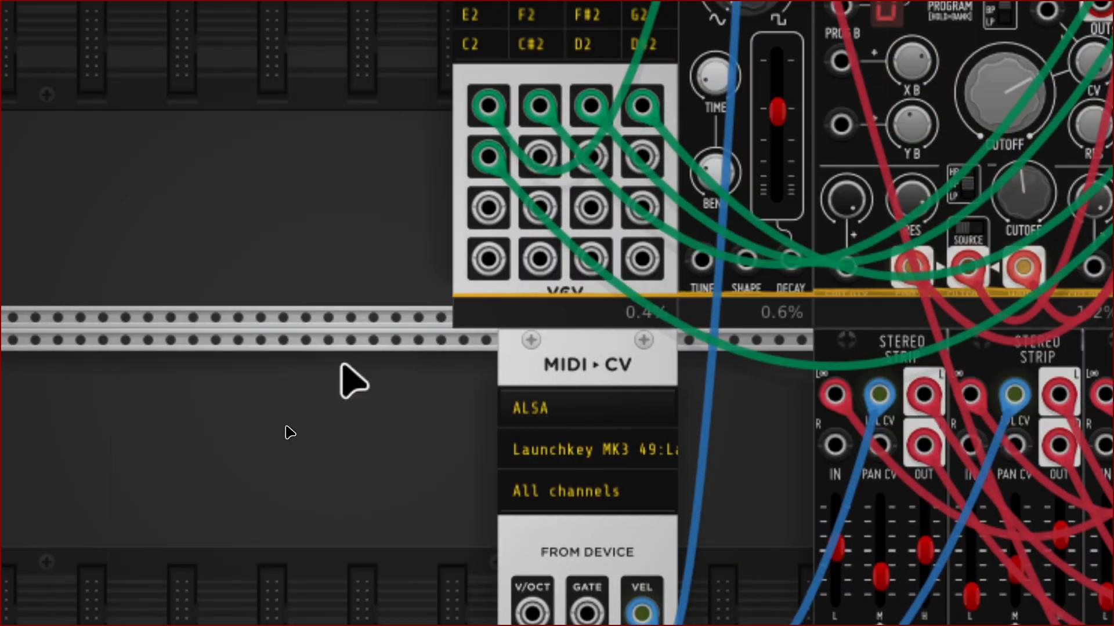
Step: Add a Befaco Sampling Modulator module left of MIDI-CV to show its controls, and delete it again
scroll(356, 373, "down", 5)
scroll(299, 424, "down", 2)
scroll(299, 423, "up", 3)
scroll(300, 424, "down", 7)
right_click(292, 442)
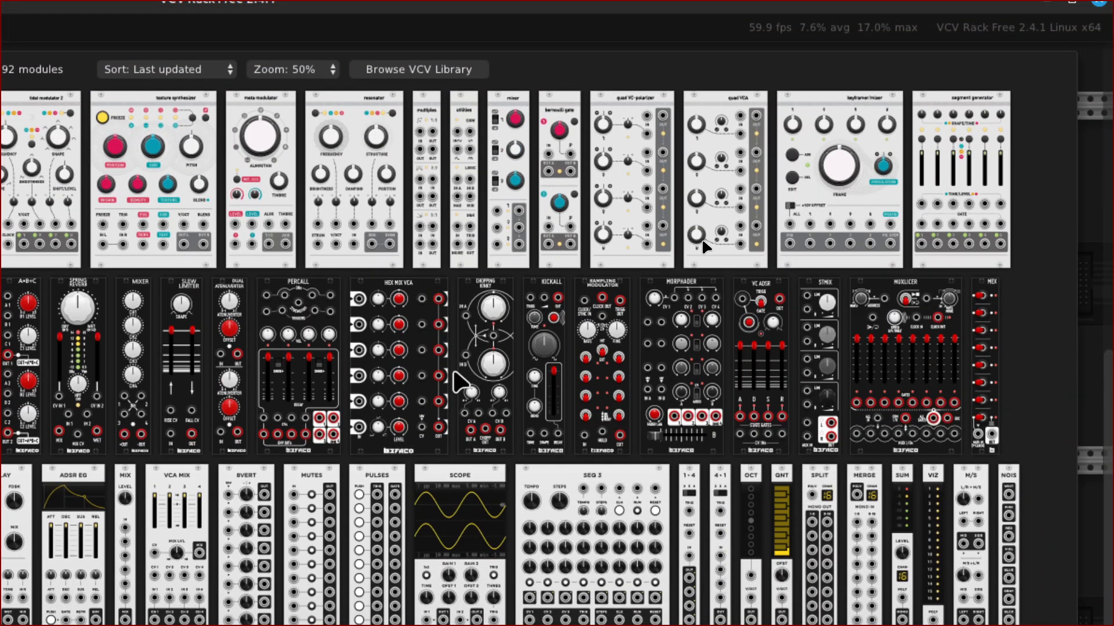
mouse_move(470, 383)
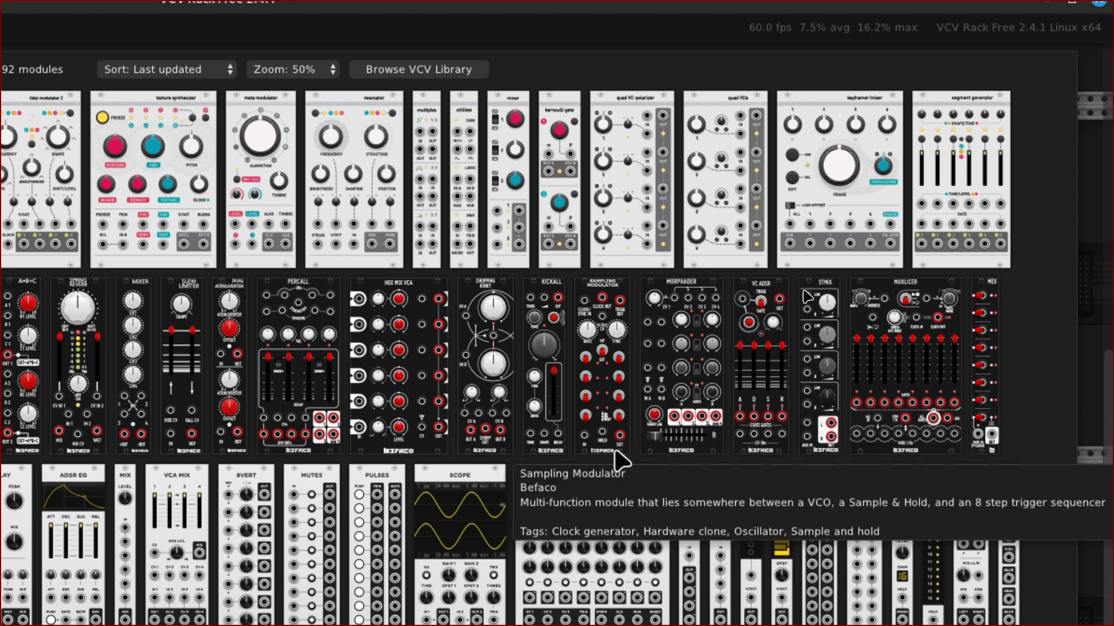
left_click(609, 411)
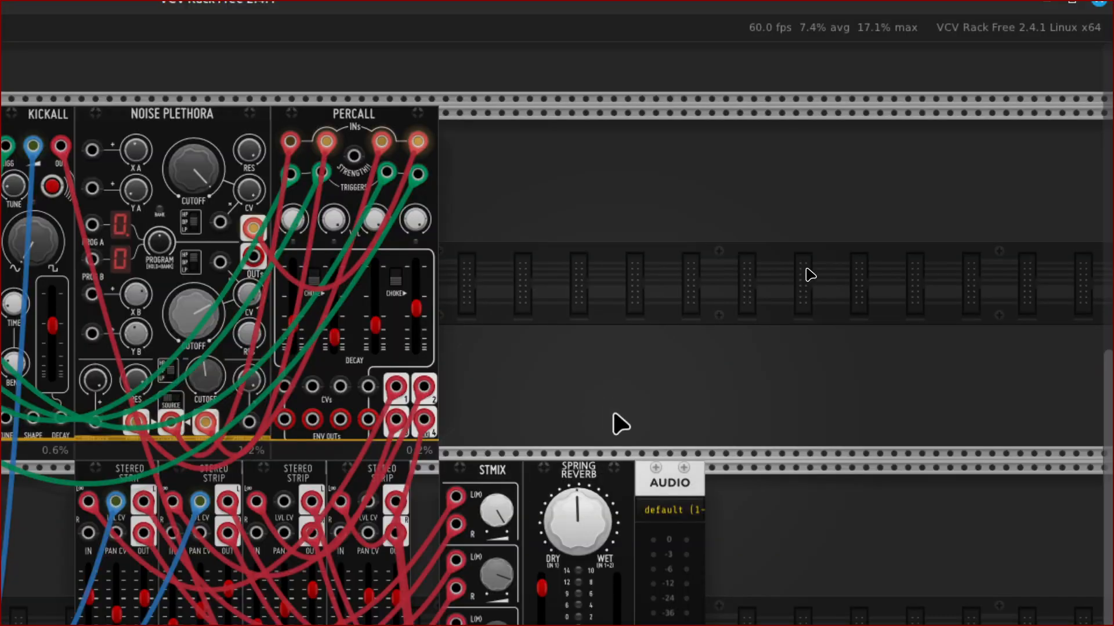
scroll(574, 359, "down", 5)
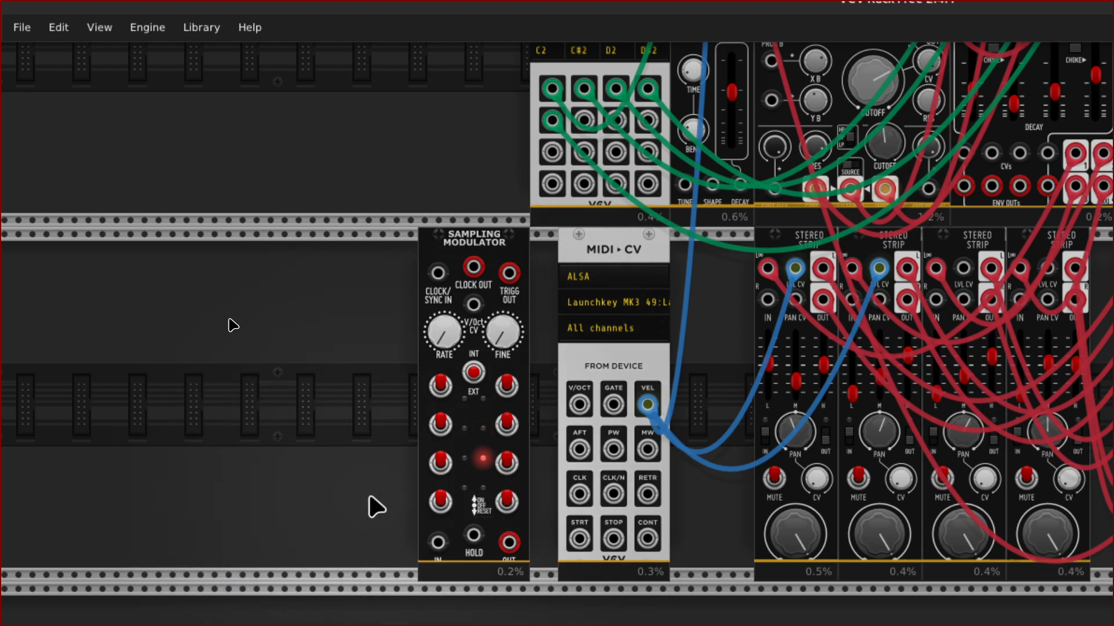
scroll(406, 510, "down", 3)
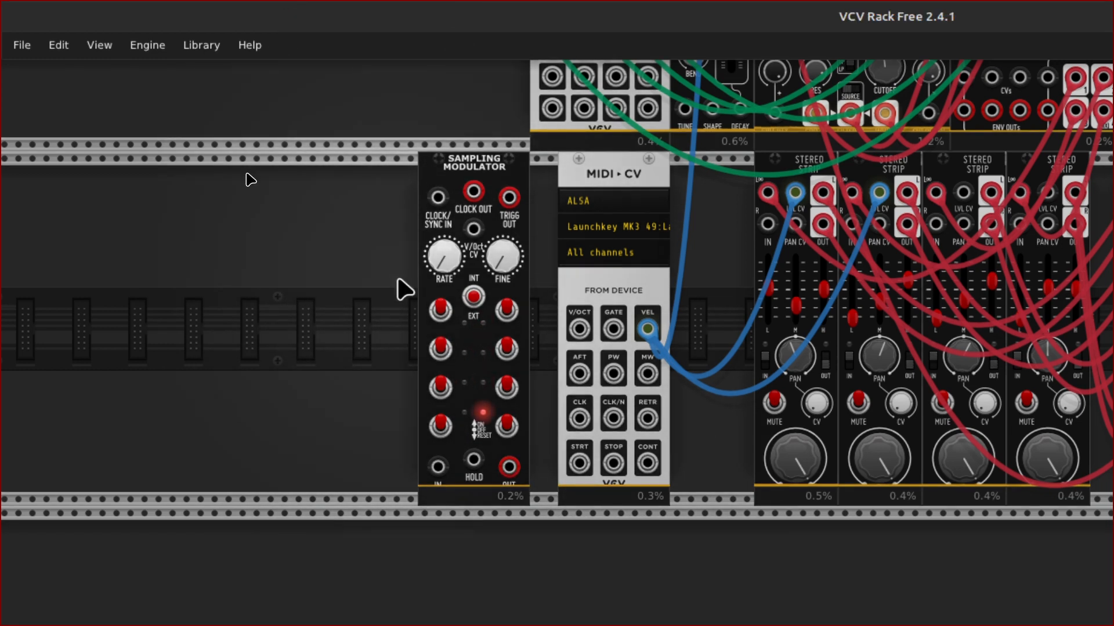
scroll(397, 269, "up", 3)
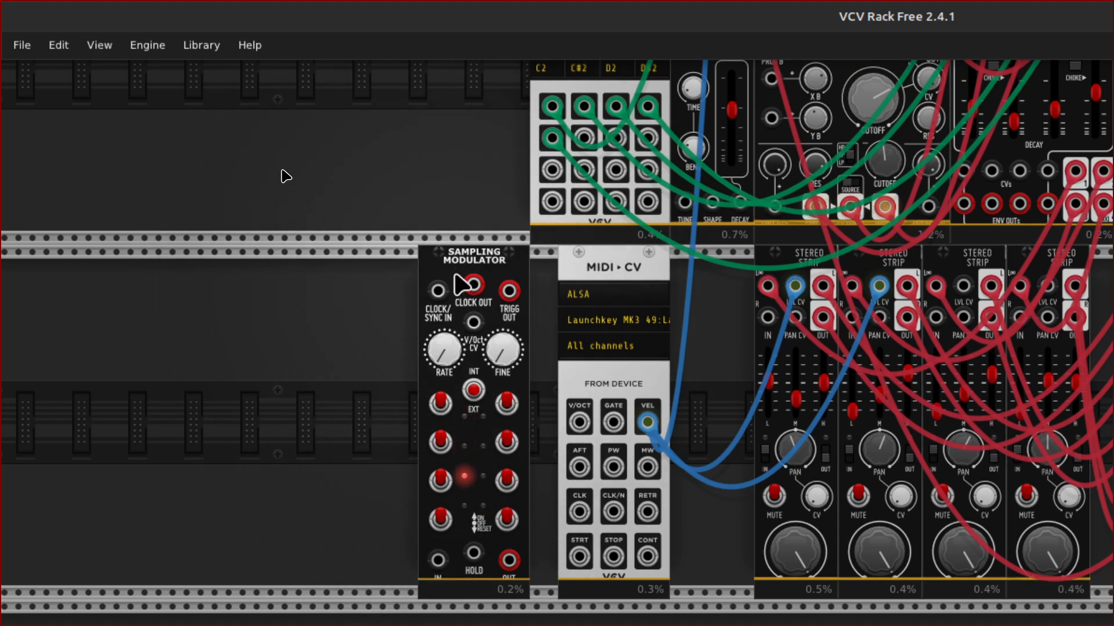
key("Delete")
Step: Add a Mex gate expander module in the empty rack space right of Percall
scroll(435, 330, "down", 4)
scroll(443, 332, "up", 8)
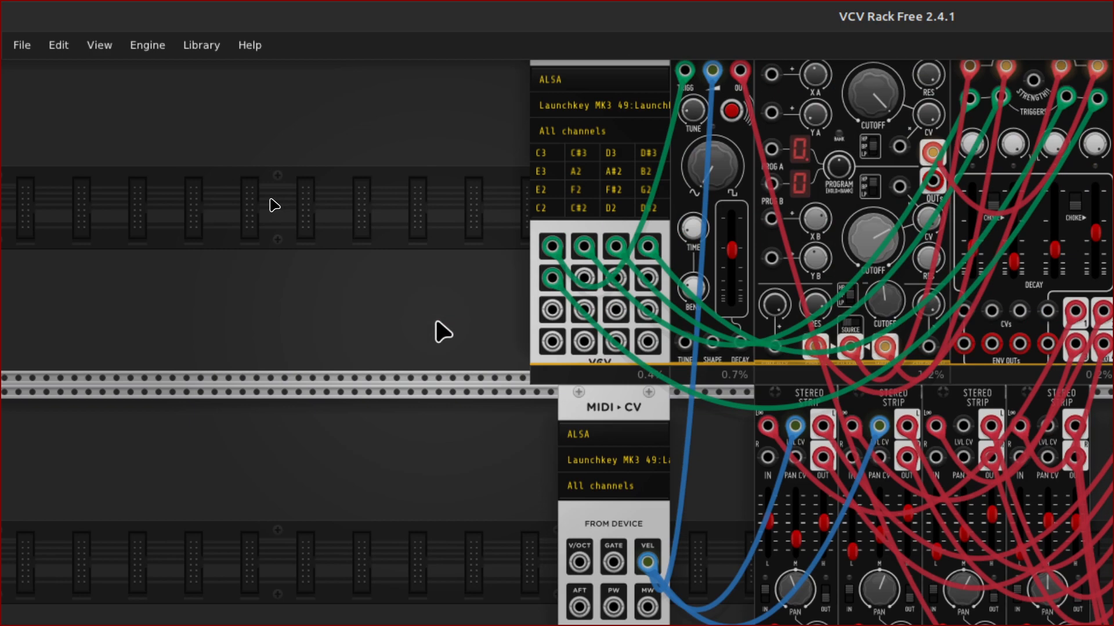
scroll(442, 332, "up", 4)
scroll(442, 331, "right", 12)
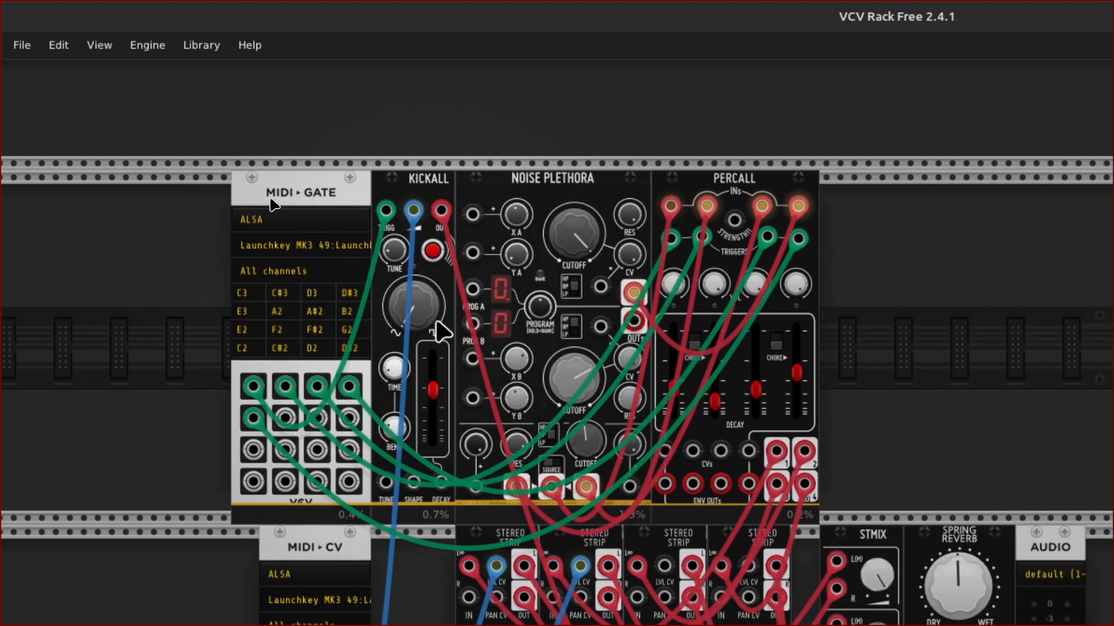
scroll(436, 332, "right", 8)
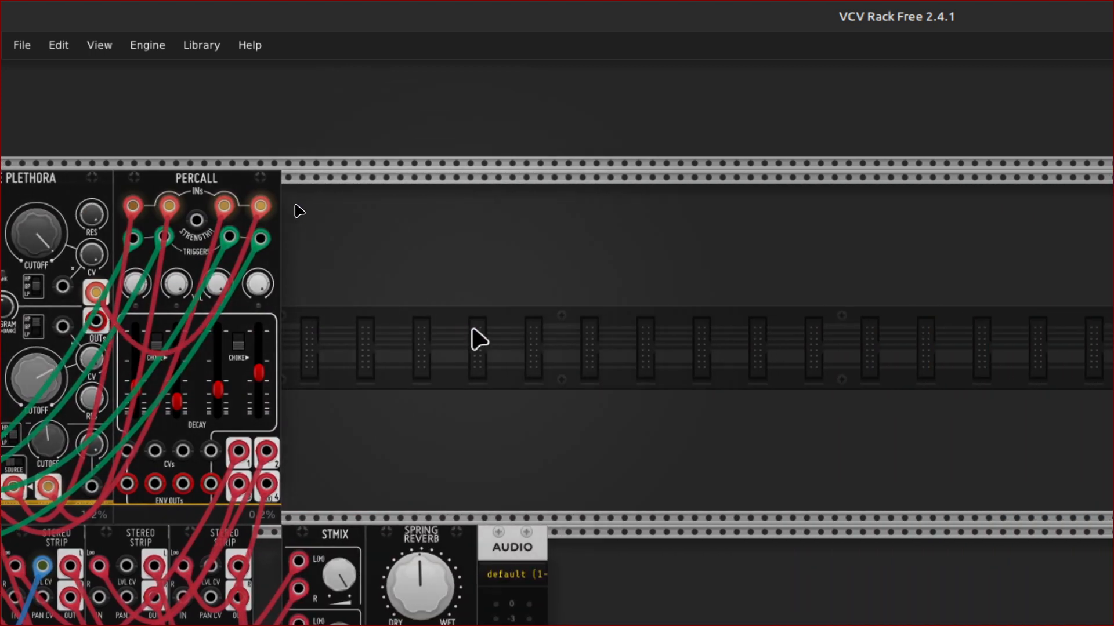
right_click(468, 336)
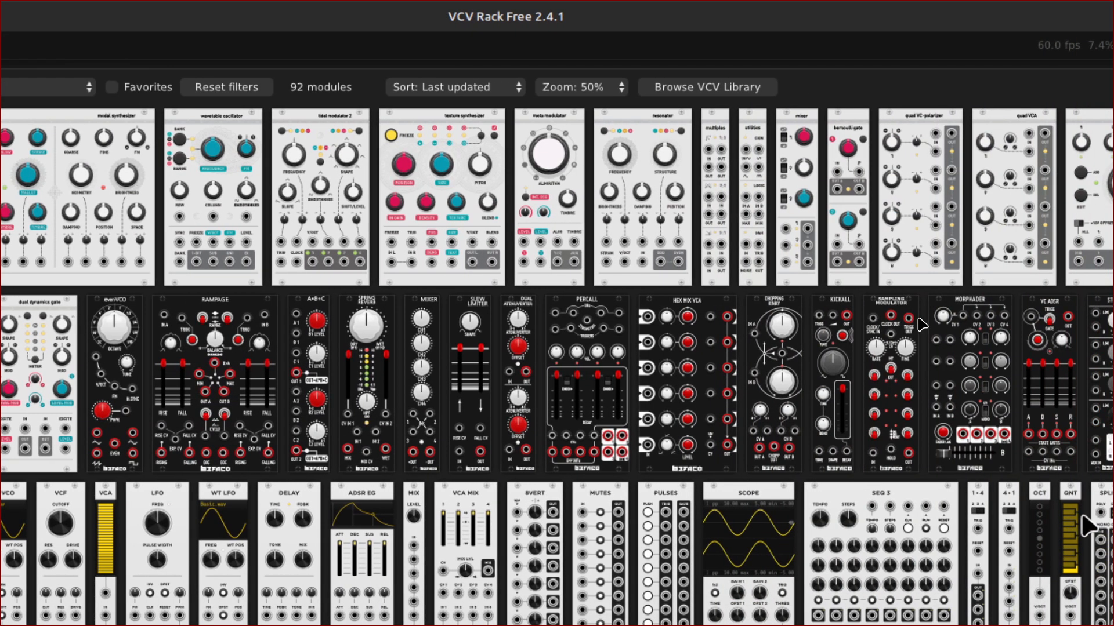
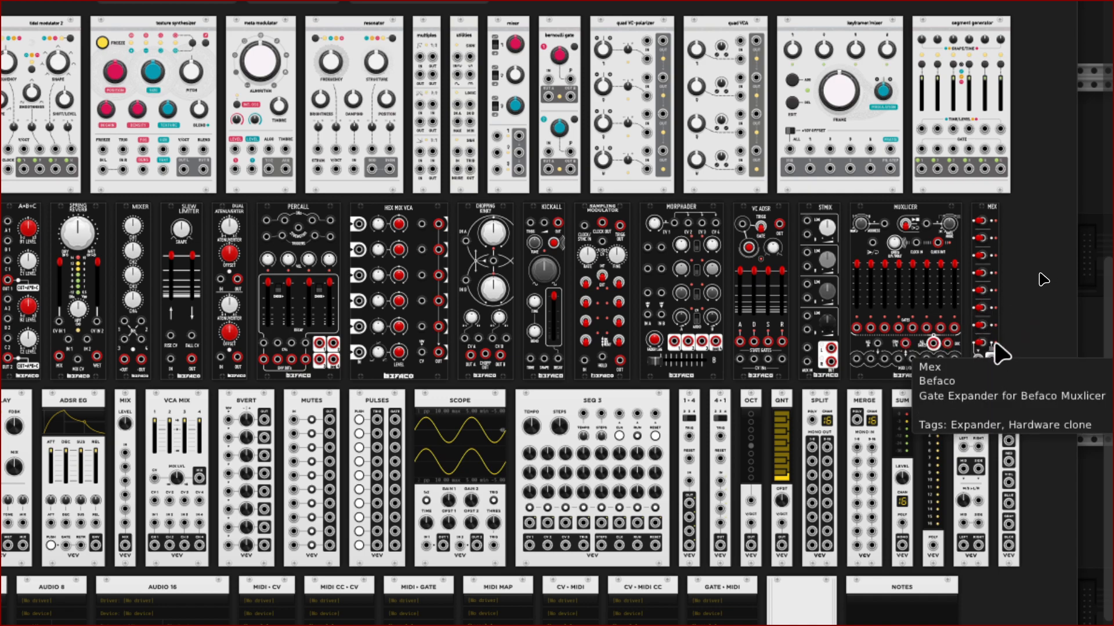
key("Escape")
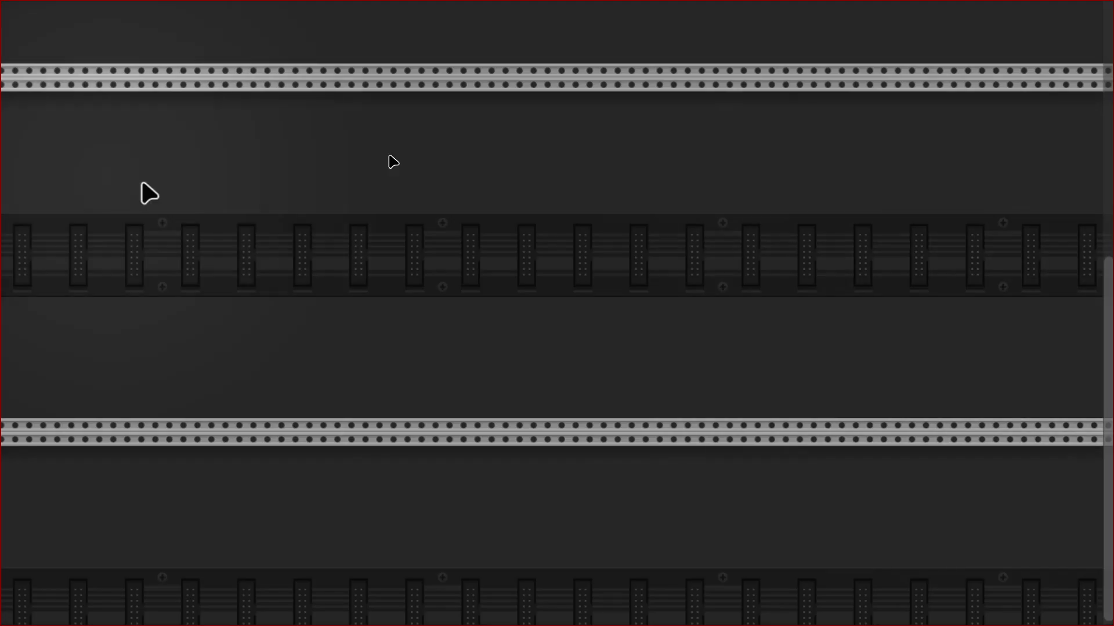
scroll(284, 110, "left", 10)
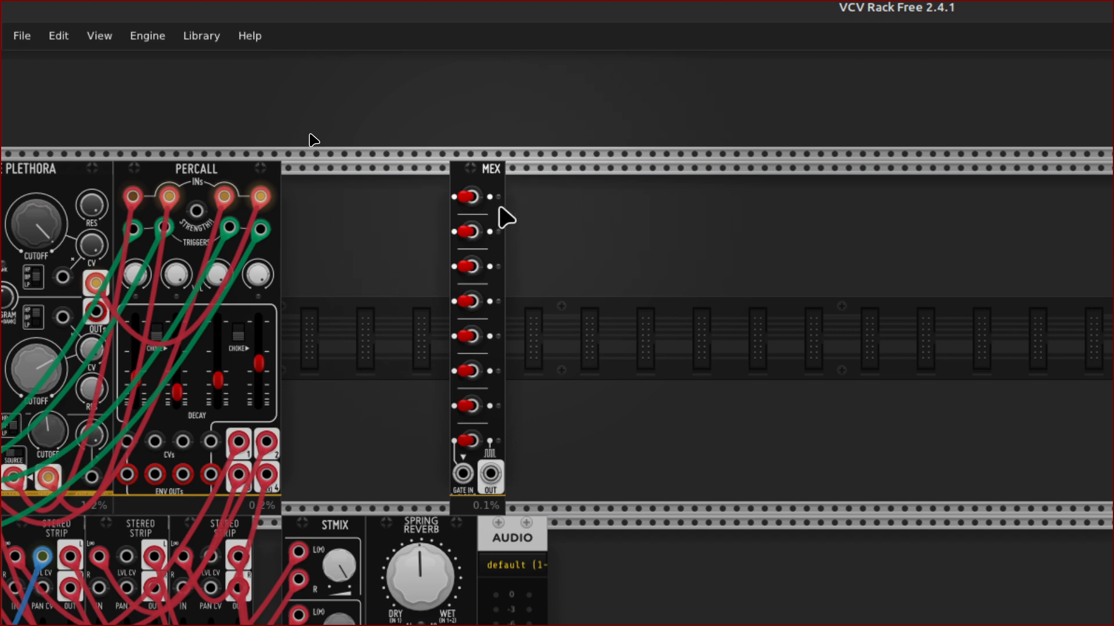
scroll(507, 218, "down", 2)
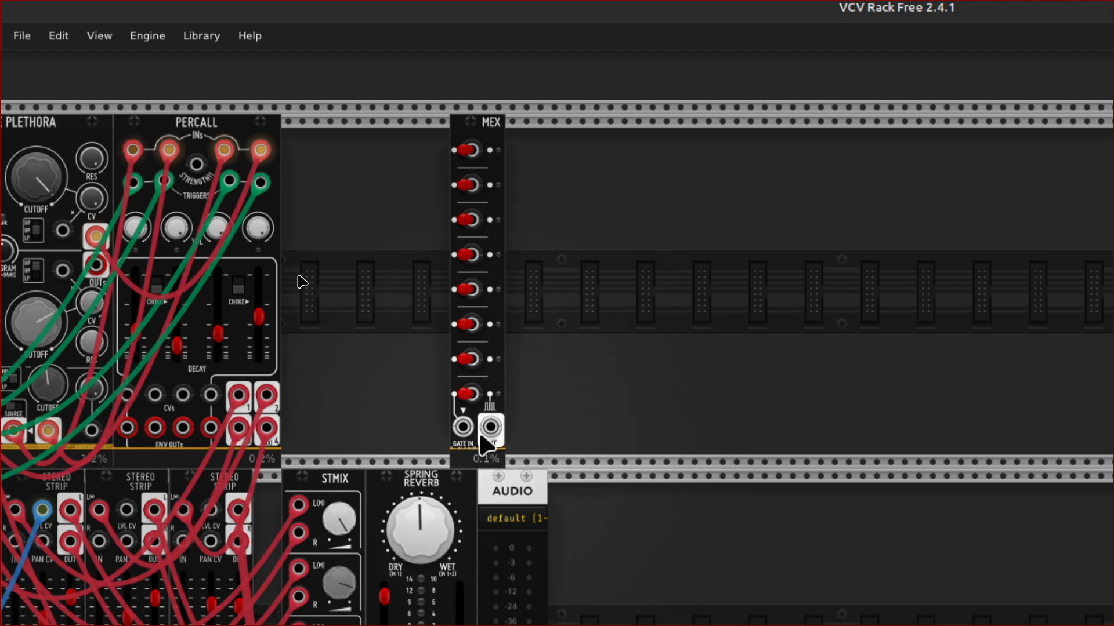
Step: Flip Mex's step 6 switch through Muted to its opposite position, and delete the Mex module
left_click(472, 326)
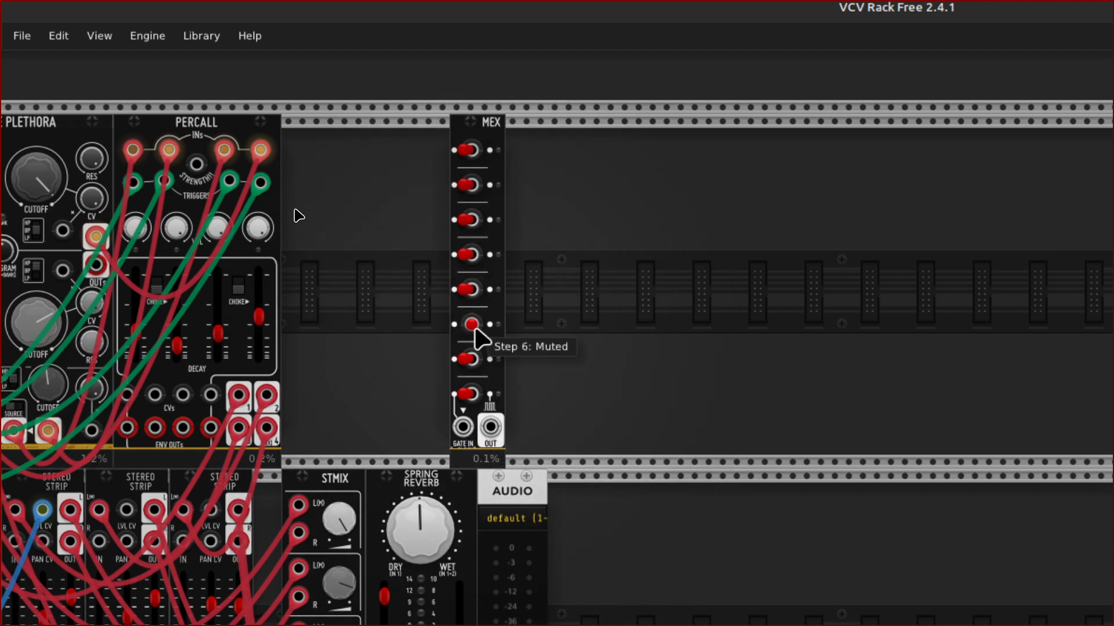
left_click(472, 326)
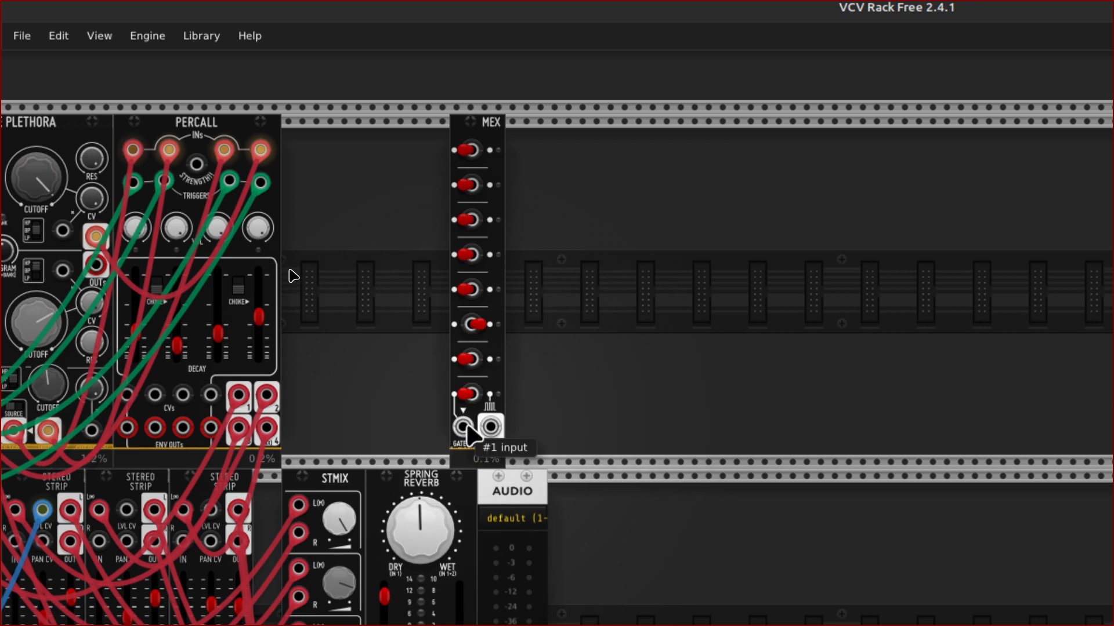
left_click(486, 339)
key("Delete")
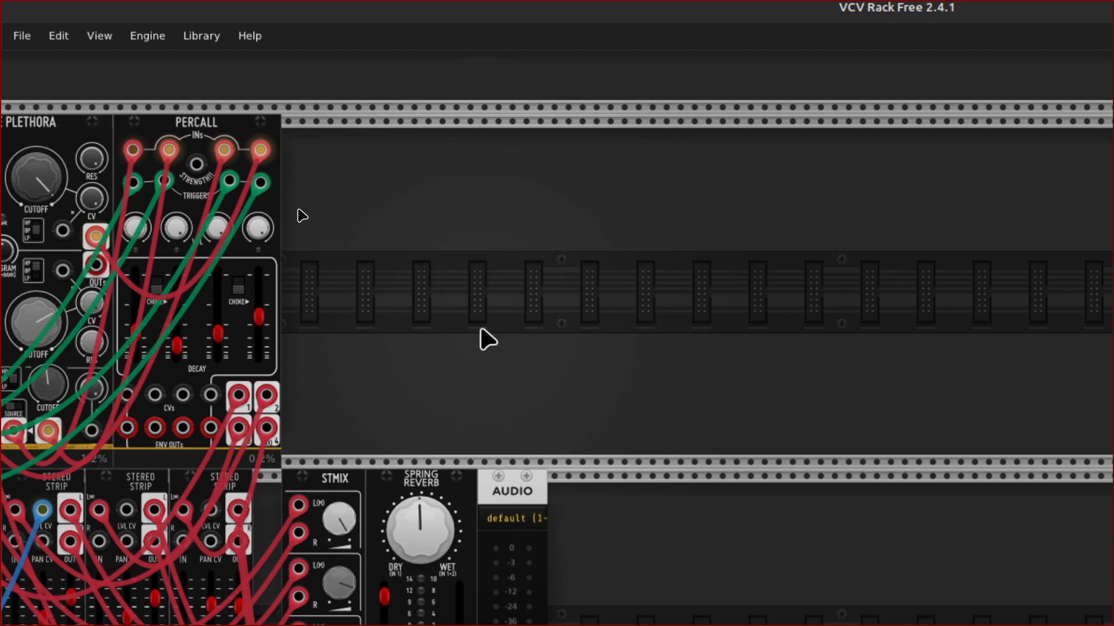
Step: Add a Motion MTR module right of Percall to show its channel modes, and delete it again
right_click(482, 330)
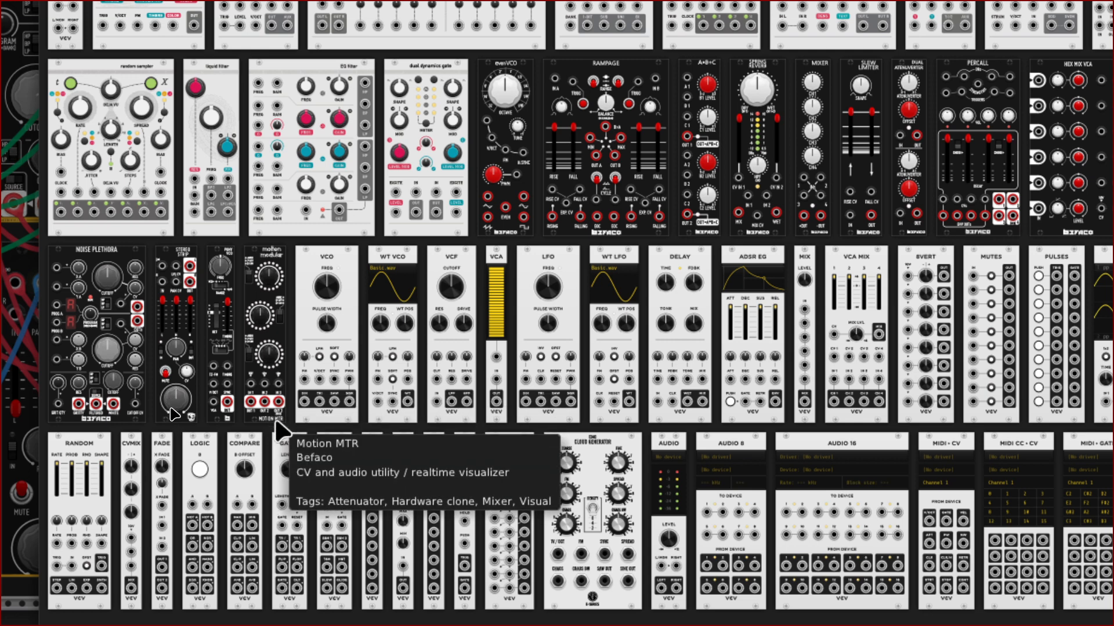
left_click(267, 276)
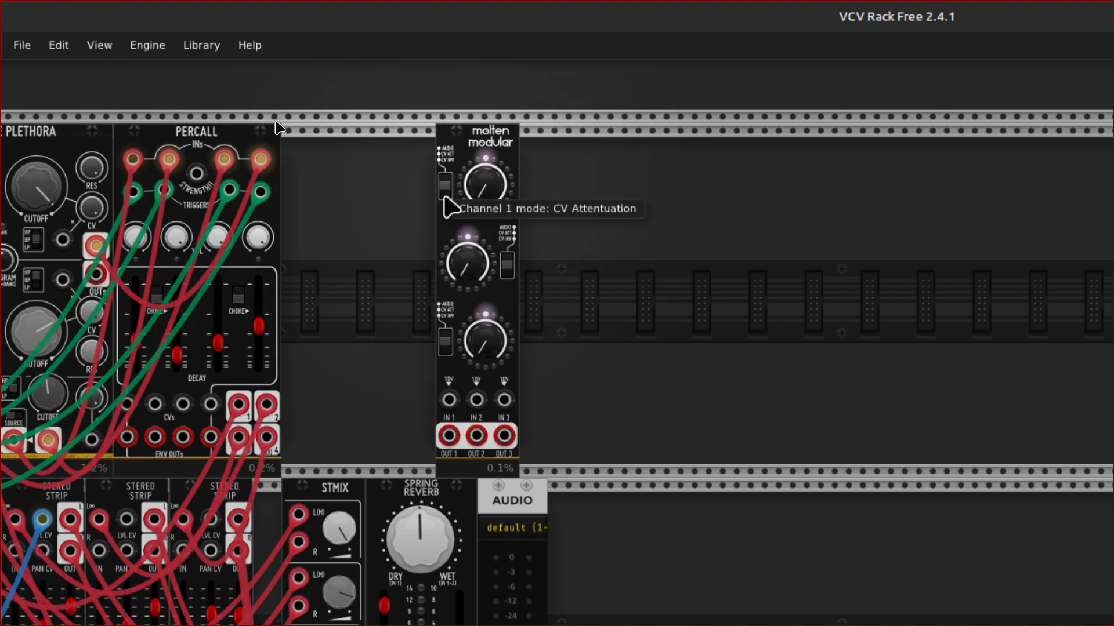
mouse_move(498, 181)
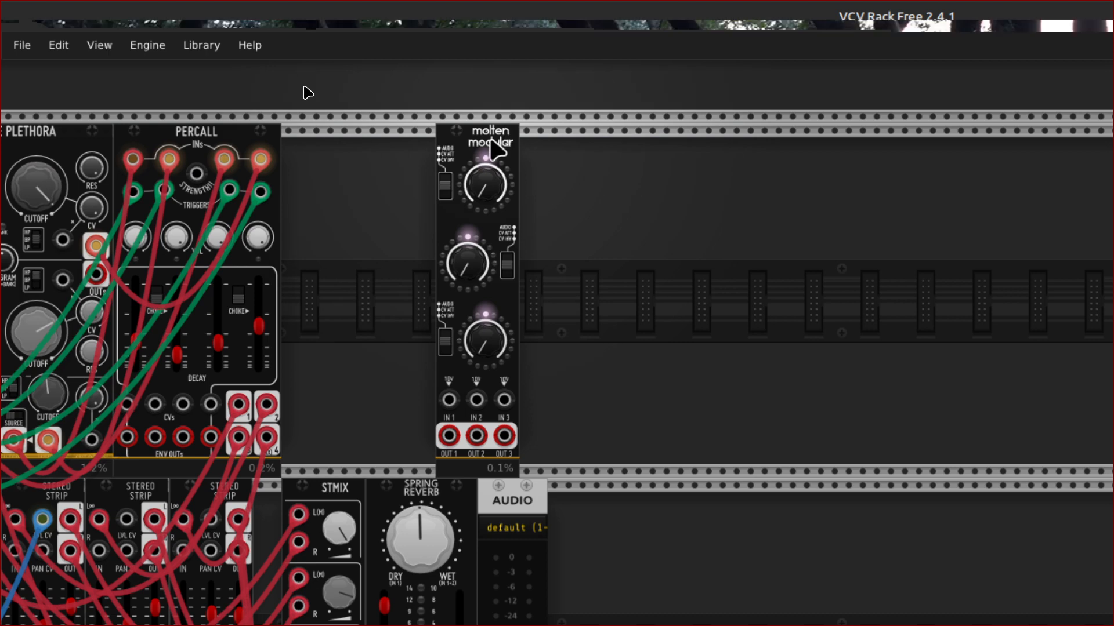
key("Delete")
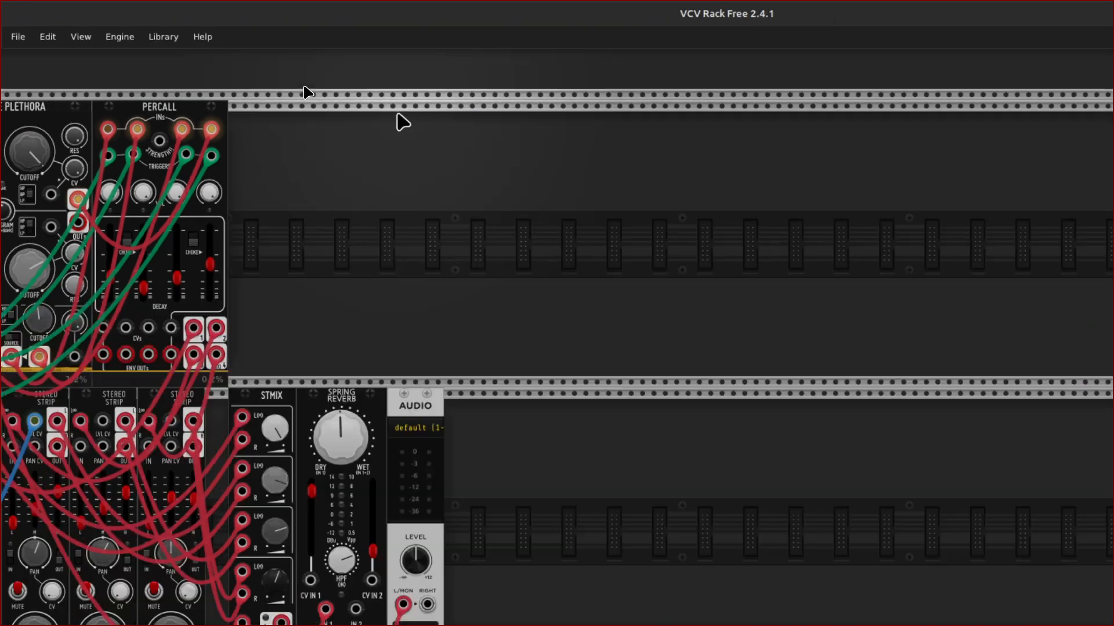
scroll(306, 96, "left", 10)
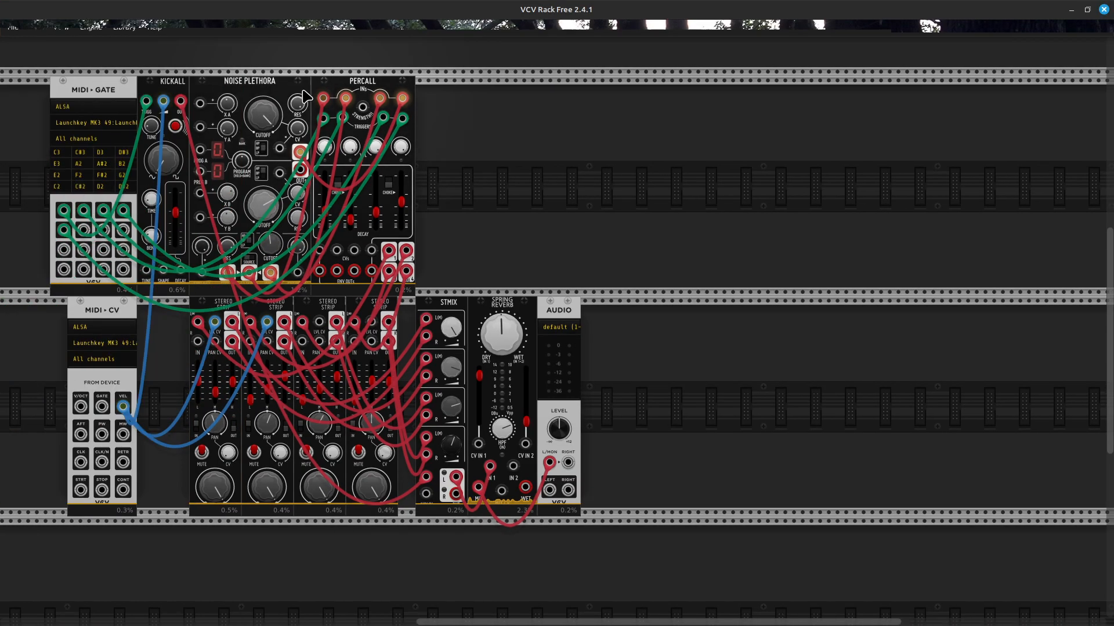
scroll(306, 96, "right", 6)
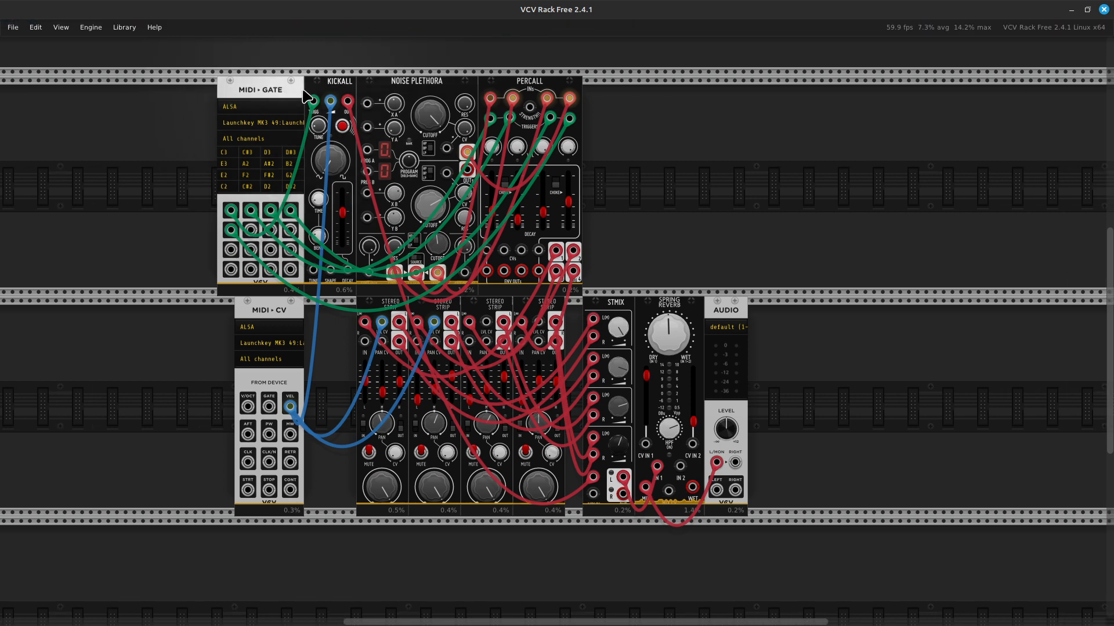